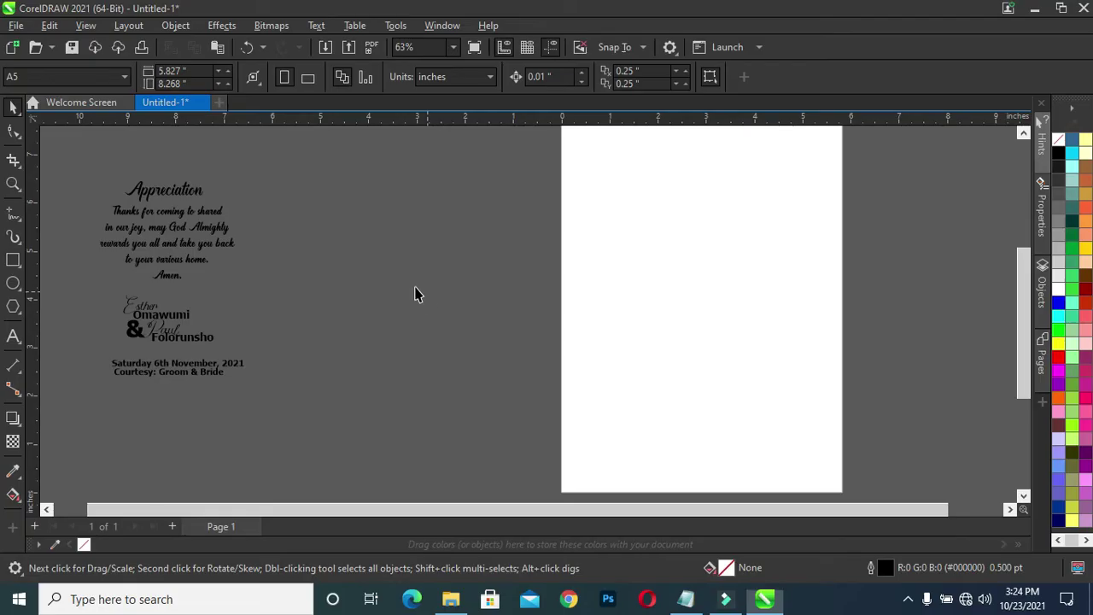
# Step: Set the page to A4 landscape with inches as the measurement unit
pyautogui.click(101, 78)
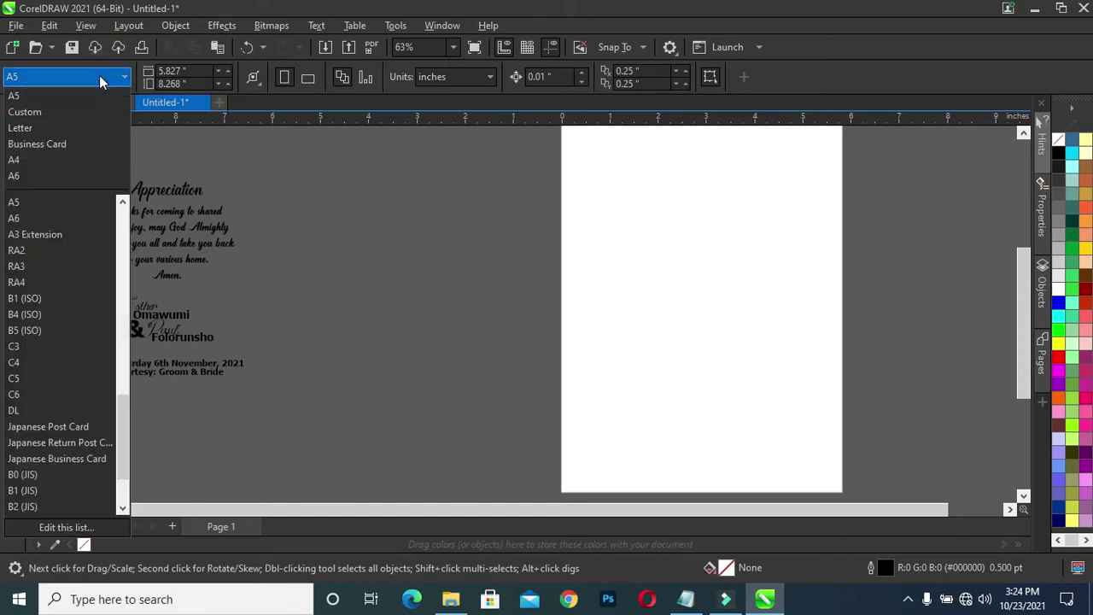
pyautogui.click(45, 159)
pyautogui.click(446, 76)
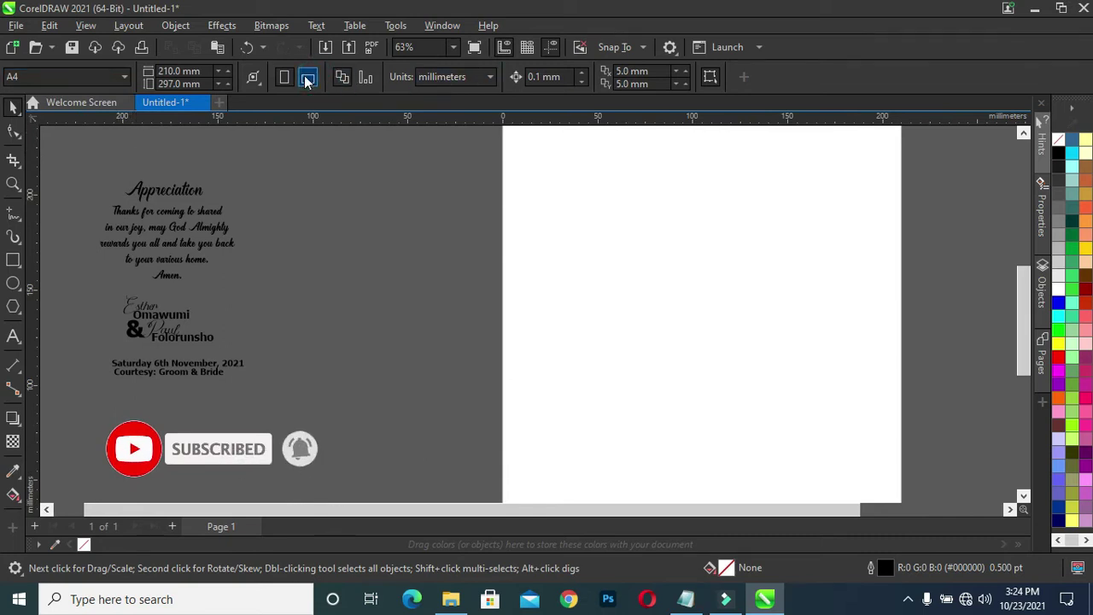
pyautogui.click(307, 77)
pyautogui.click(432, 78)
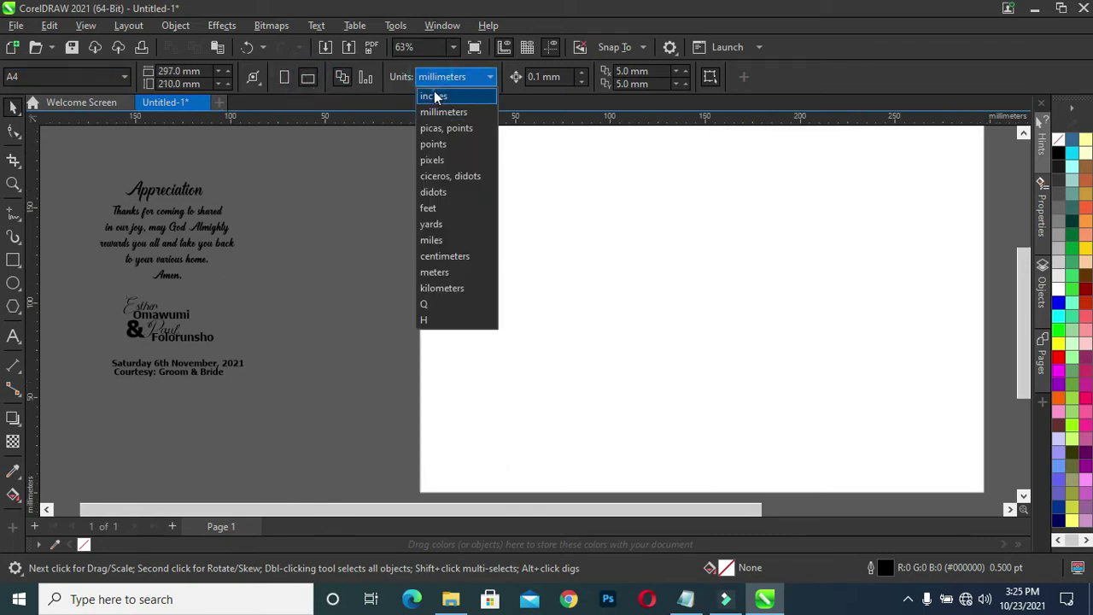
pyautogui.click(433, 97)
# Step: Zoom in on the blank 11.693 x 8.268 in page
pyautogui.click(388, 167)
pyautogui.scroll(-1, 653, 243)
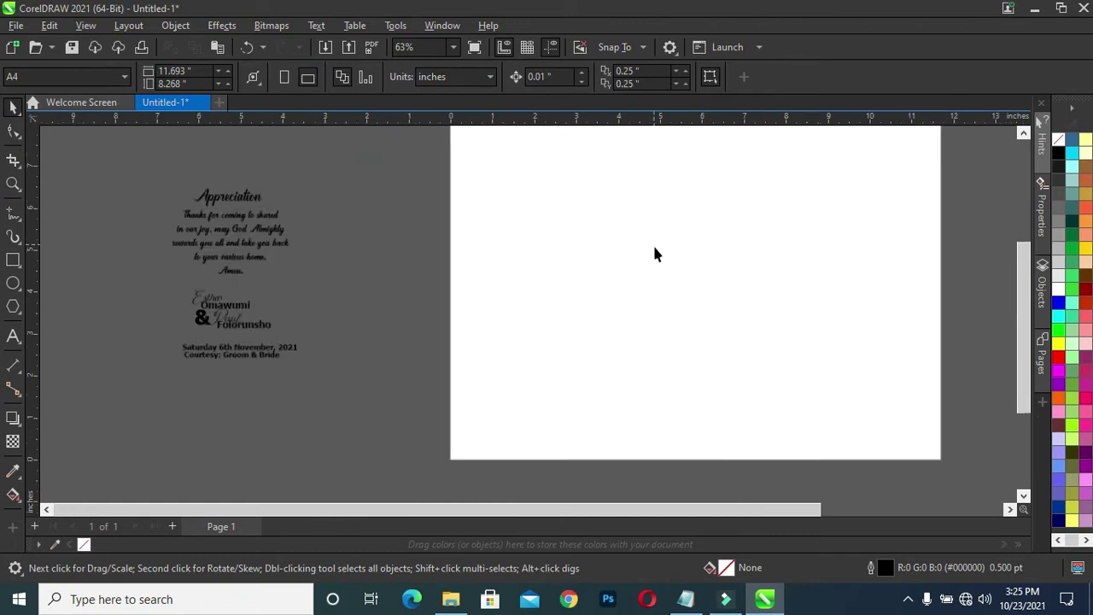
pyautogui.scroll(-1, 654, 253)
pyautogui.moveTo(1022, 357); pyautogui.dragTo(1023, 328)
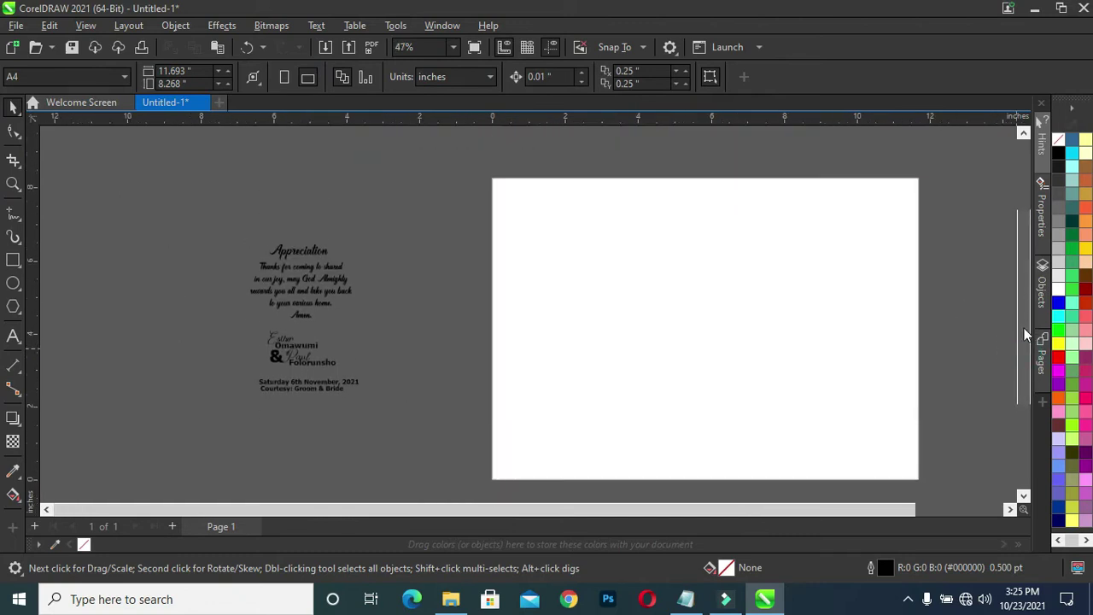
pyautogui.press('z')
pyautogui.moveTo(476, 161)
pyautogui.mouseDown()
pyautogui.moveTo(953, 498)
pyautogui.moveTo(937, 463)
pyautogui.mouseUp()
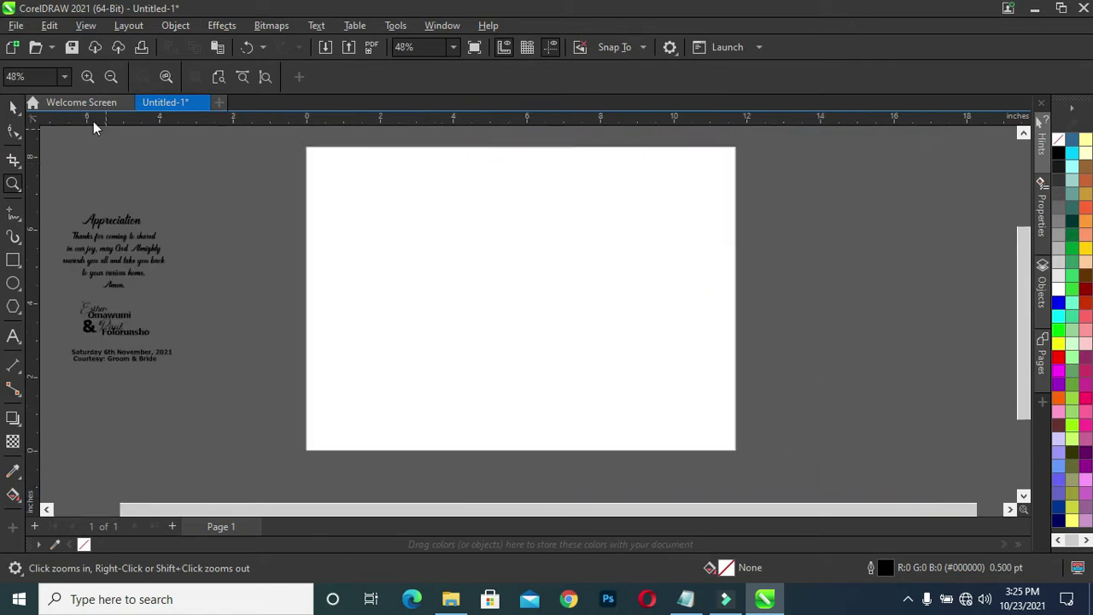
pyautogui.click(15, 107)
pyautogui.click(473, 261)
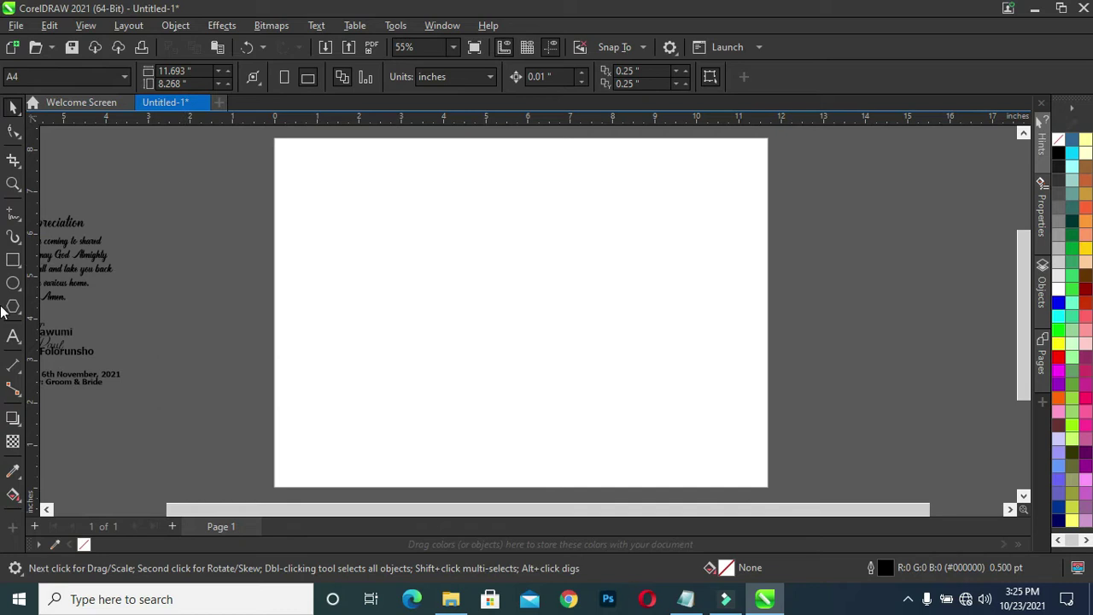
# Step: Draw a page-sized rectangle and place a vertical guideline at the page centre
pyautogui.click(13, 261)
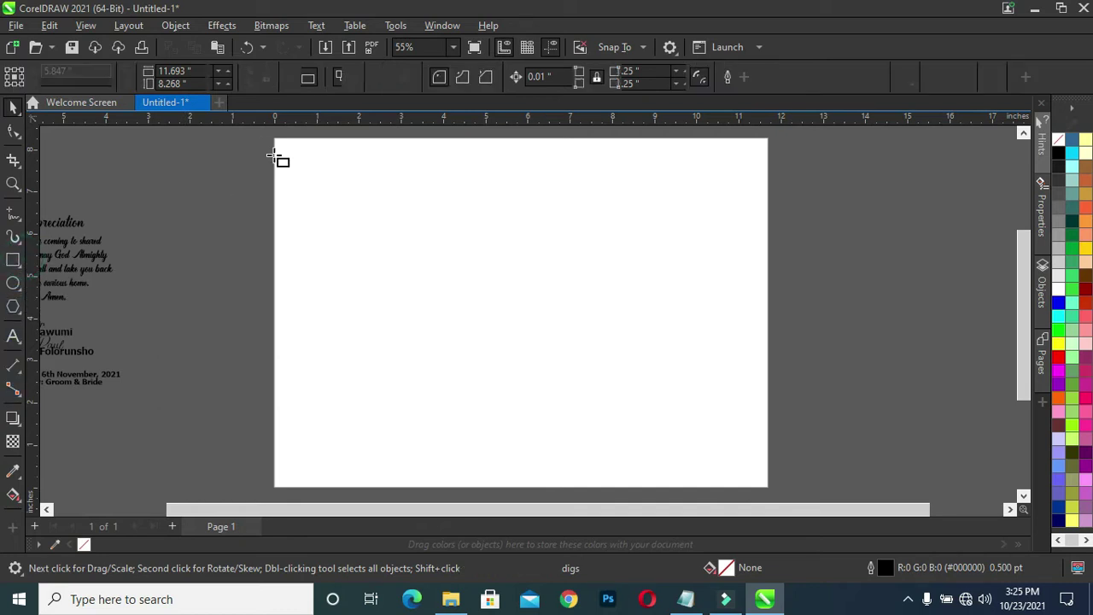
pyautogui.moveTo(274, 138); pyautogui.dragTo(769, 488)
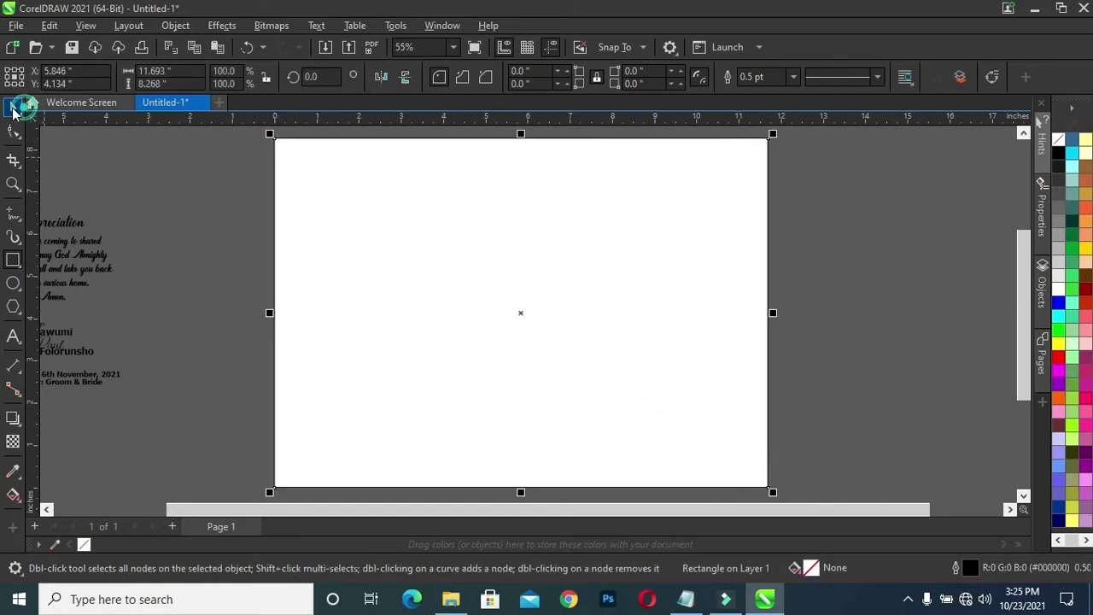
pyautogui.click(13, 109)
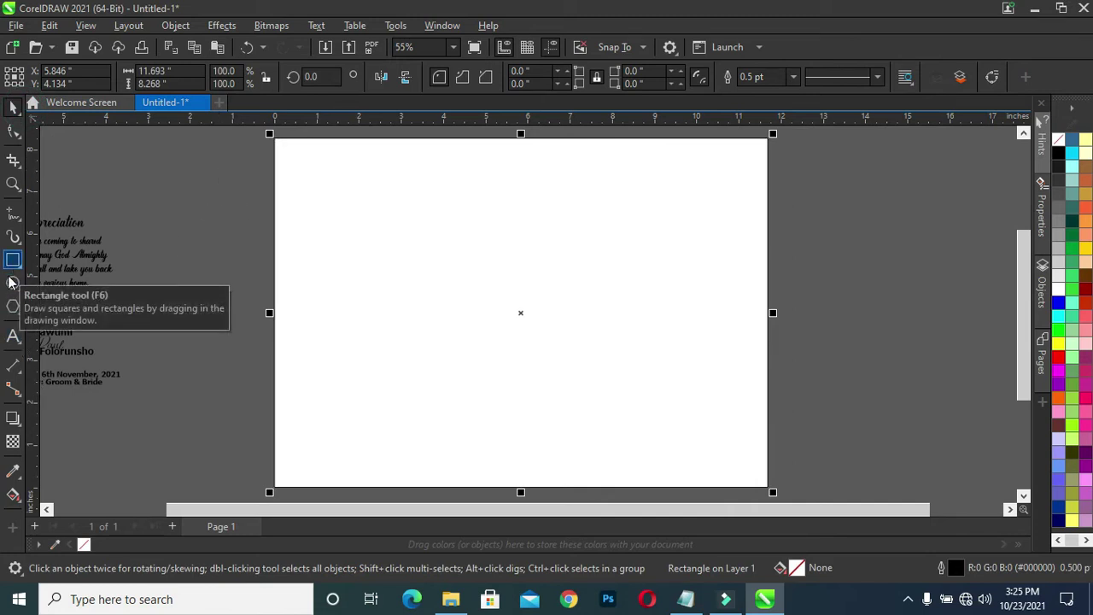
pyautogui.moveTo(36, 314); pyautogui.dragTo(431, 323)
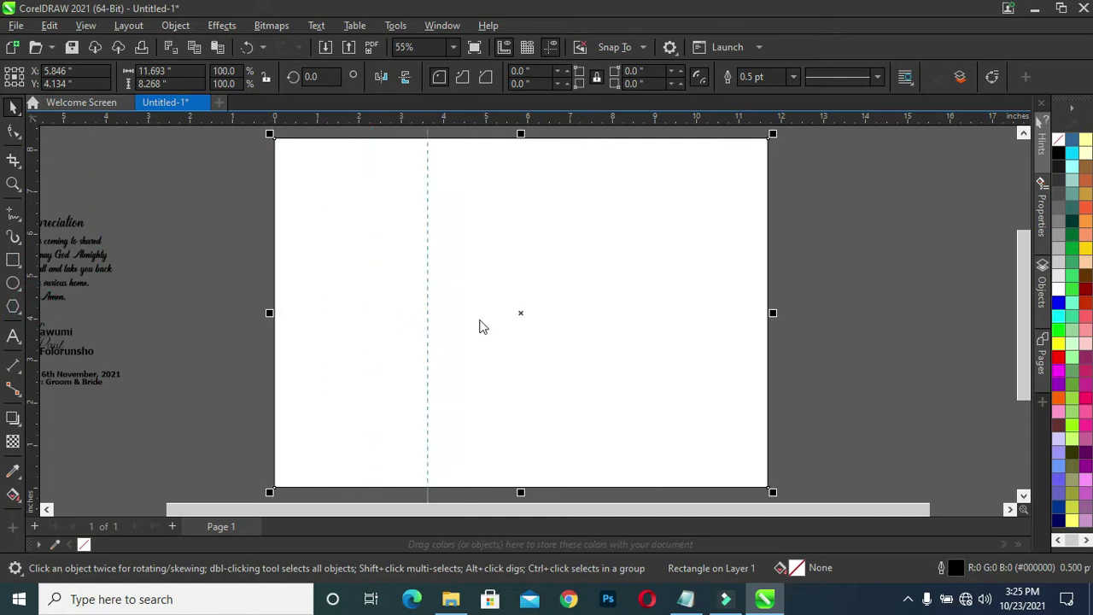
pyautogui.moveTo(521, 315); pyautogui.dragTo(519, 317)
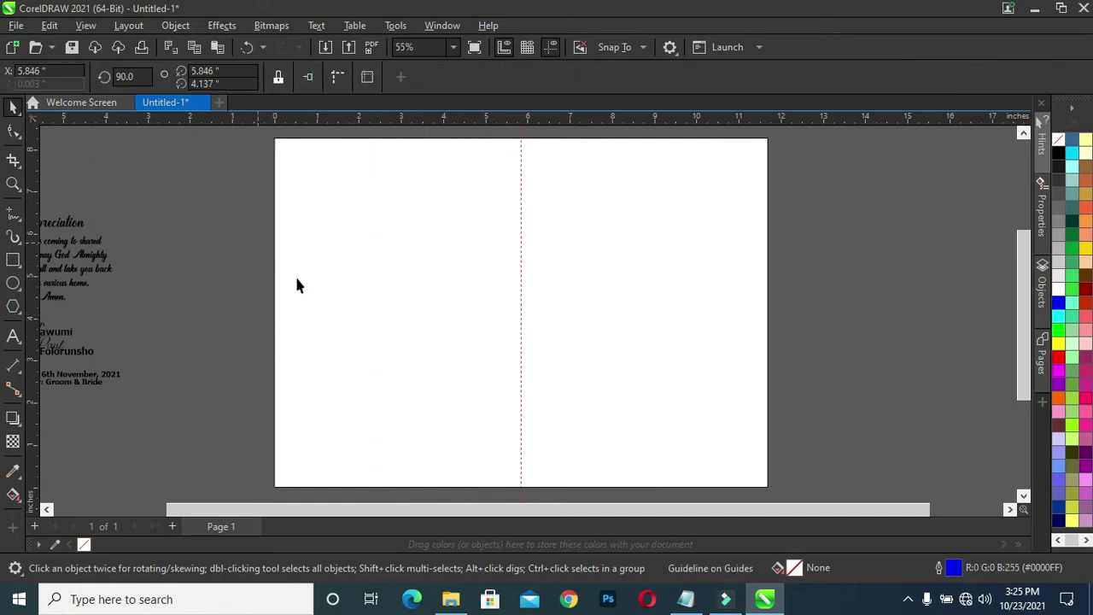
pyautogui.click(326, 281)
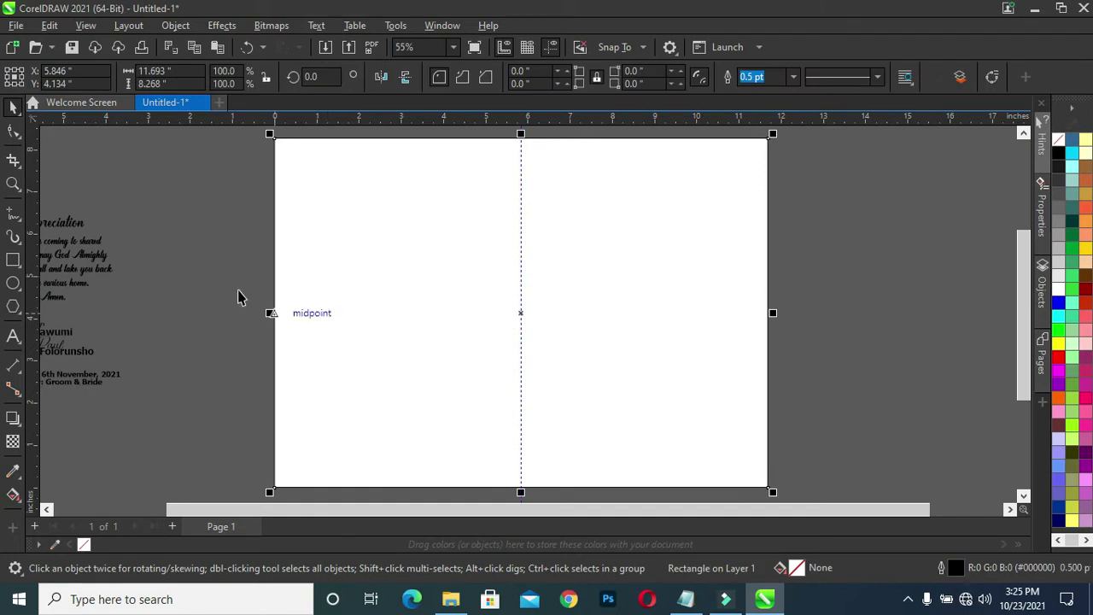
# Step: Add top, bottom and left margin guidelines
pyautogui.moveTo(324, 124); pyautogui.dragTo(337, 158)
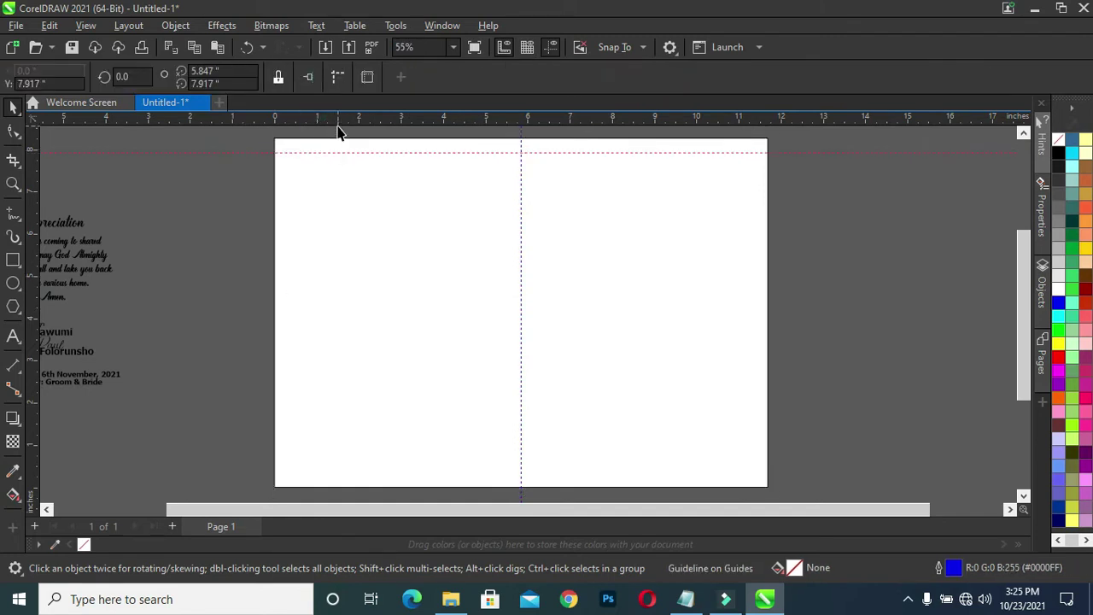
pyautogui.moveTo(339, 120); pyautogui.dragTo(354, 477)
pyautogui.moveTo(77, 306); pyautogui.dragTo(287, 315)
# Step: Add guidelines just left and right of the centre fold, plus a right margin guideline
pyautogui.moveTo(30, 300); pyautogui.dragTo(444, 305)
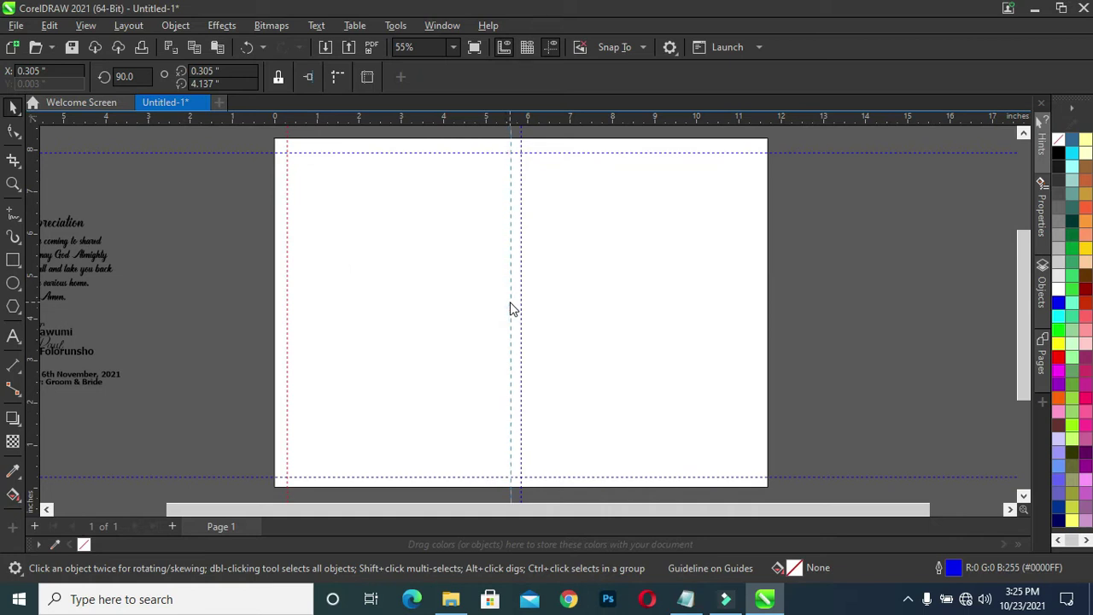
pyautogui.moveTo(508, 311); pyautogui.dragTo(509, 311)
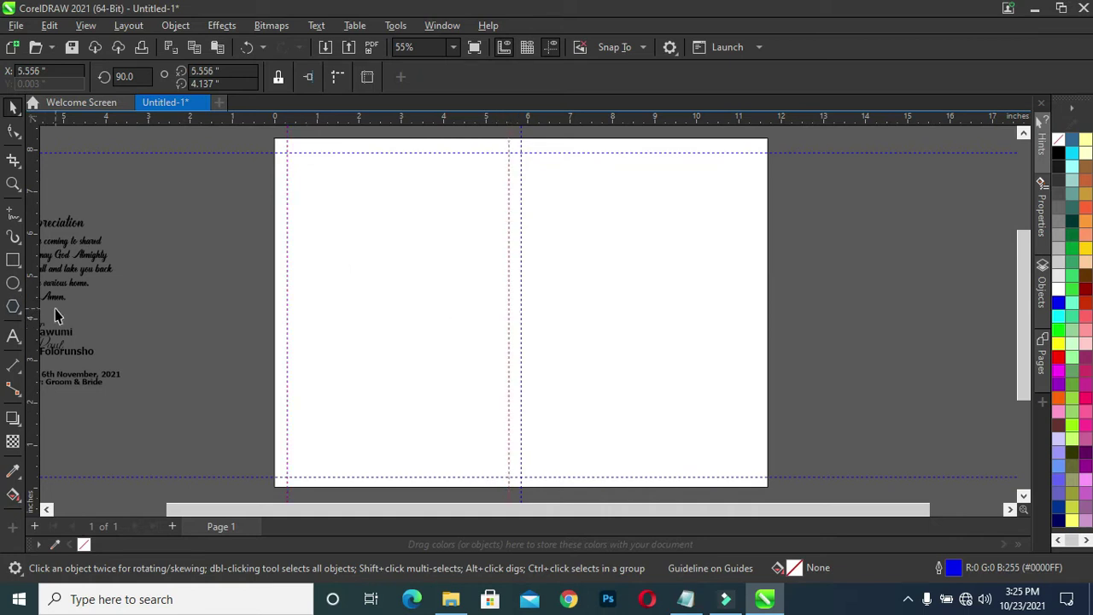
pyautogui.moveTo(30, 299); pyautogui.dragTo(470, 316)
pyautogui.moveTo(536, 322); pyautogui.dragTo(532, 320)
pyautogui.moveTo(35, 298); pyautogui.dragTo(650, 336)
pyautogui.moveTo(759, 369); pyautogui.dragTo(757, 369)
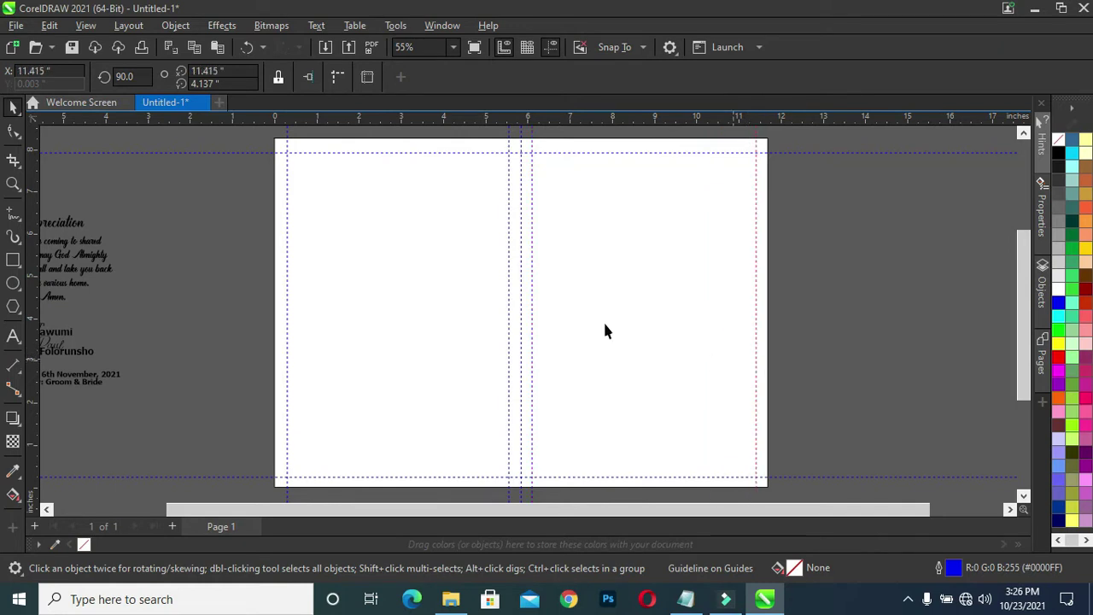
pyautogui.scroll(2, 523, 262)
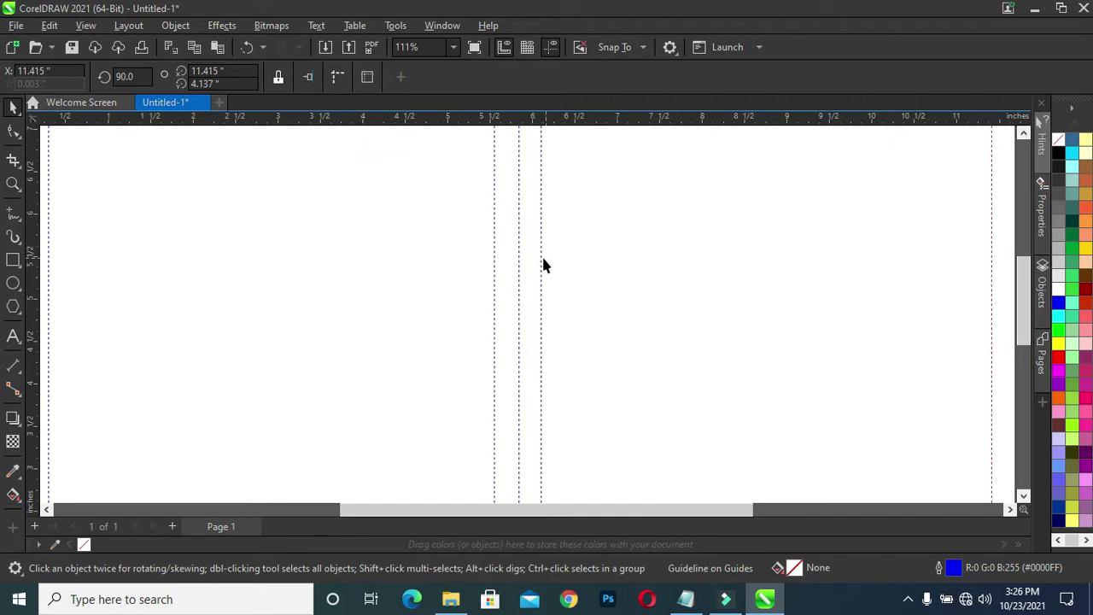
pyautogui.moveTo(541, 256); pyautogui.dragTo(544, 259)
pyautogui.scroll(-2, 534, 259)
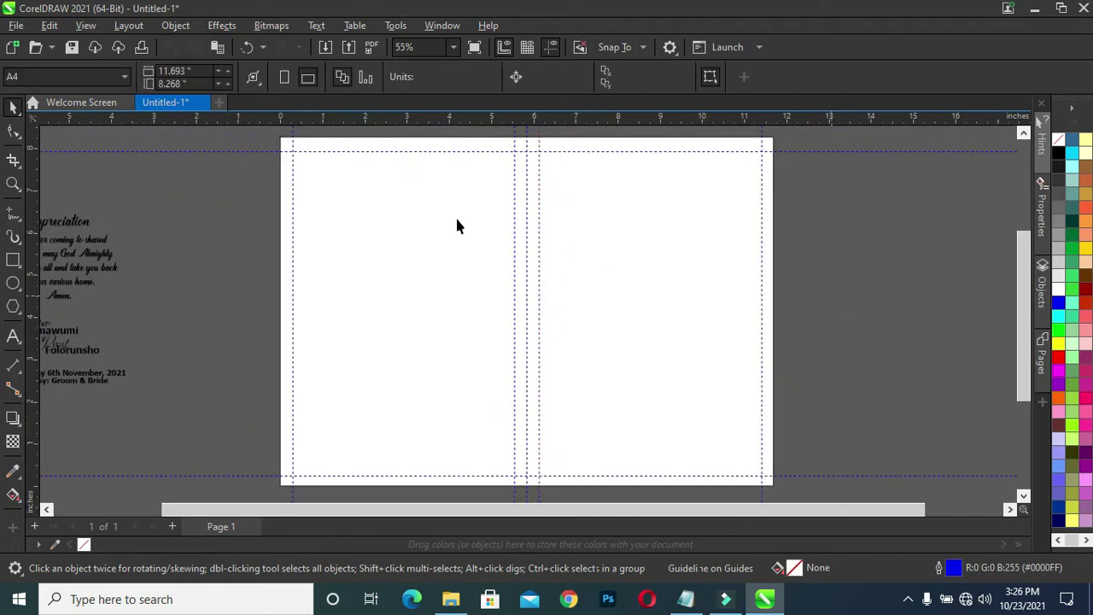
# Step: Split the page rectangle into two 5.846-inch half panels meeting at the fold
pyautogui.click(365, 247)
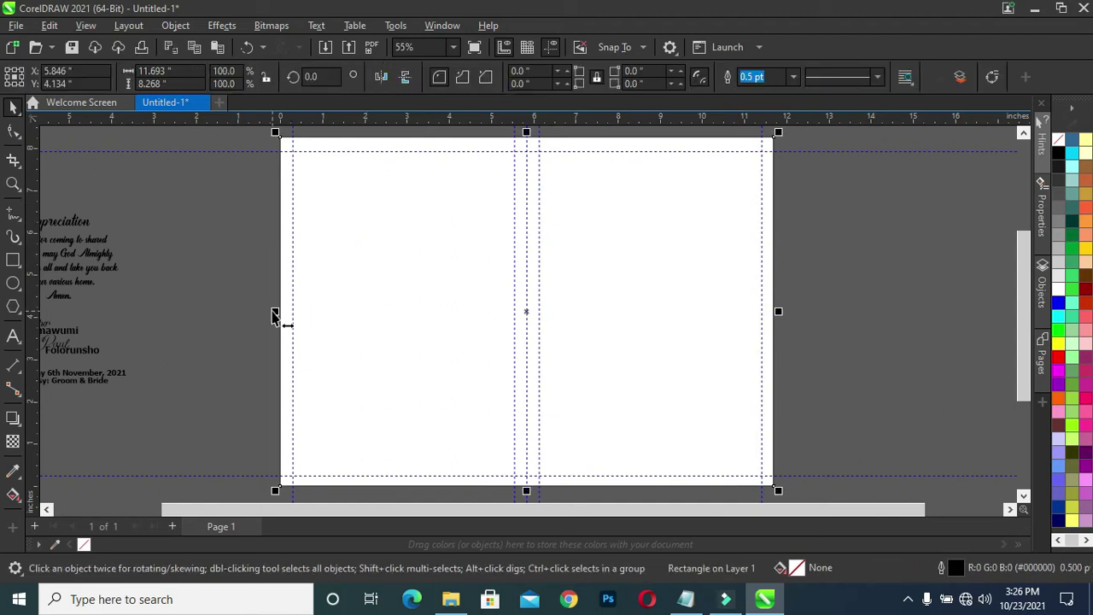
pyautogui.moveTo(274, 314); pyautogui.dragTo(524, 315)
pyautogui.click(458, 322)
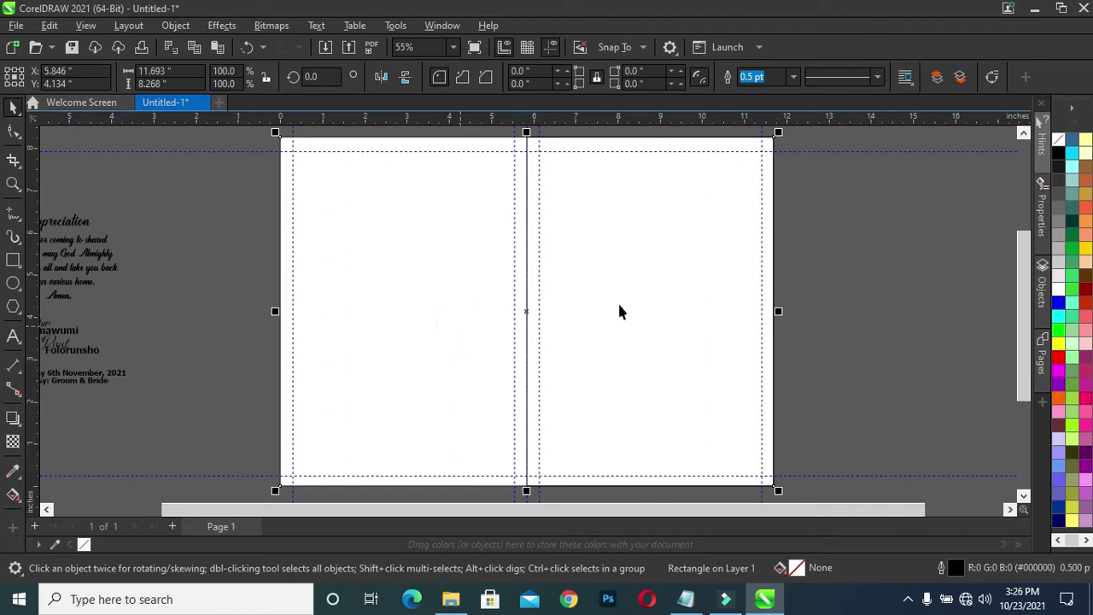
pyautogui.moveTo(777, 314); pyautogui.dragTo(530, 308)
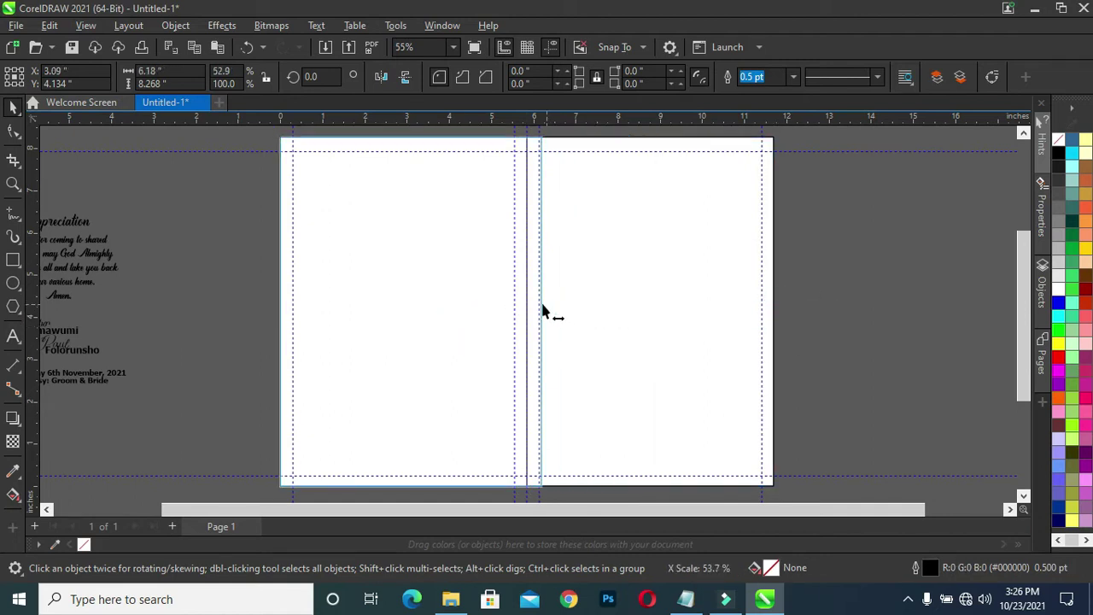
pyautogui.click(624, 305)
pyautogui.click(629, 299)
pyautogui.click(811, 252)
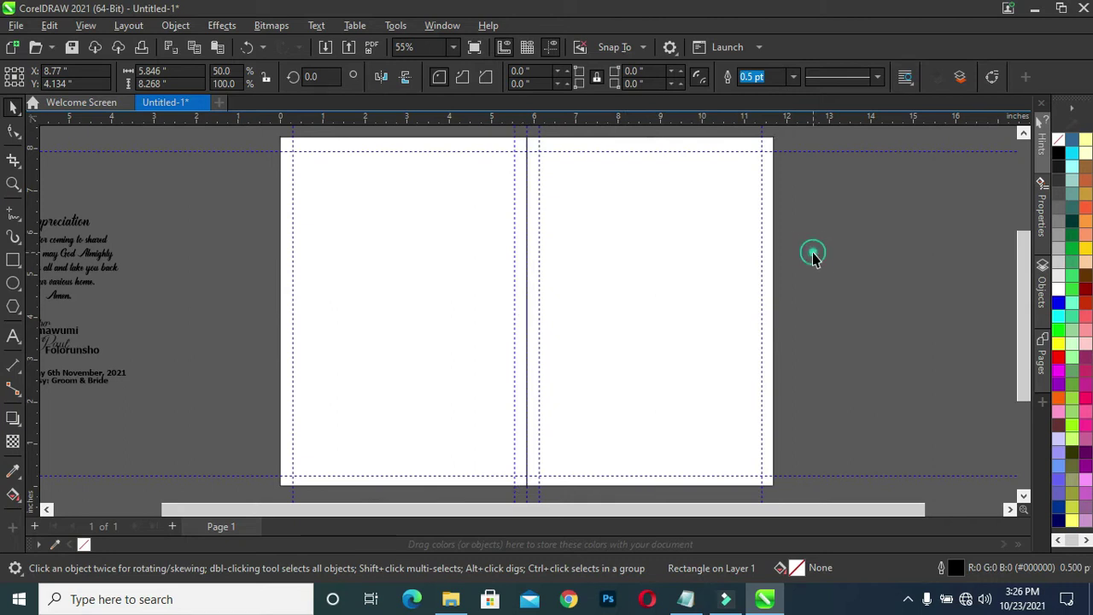
pyautogui.click(623, 283)
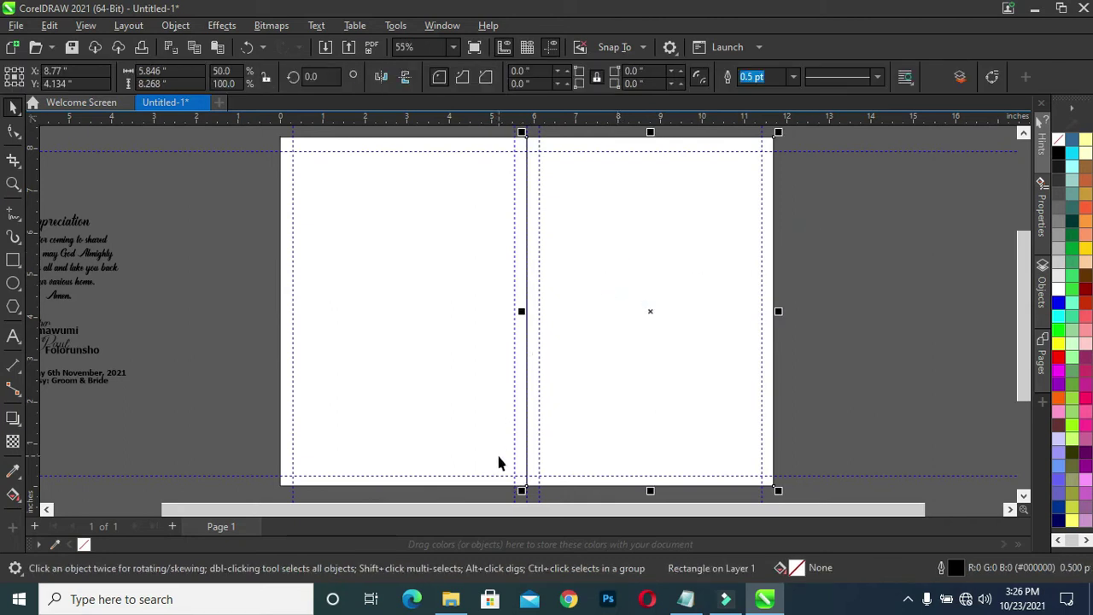
pyautogui.click(846, 359)
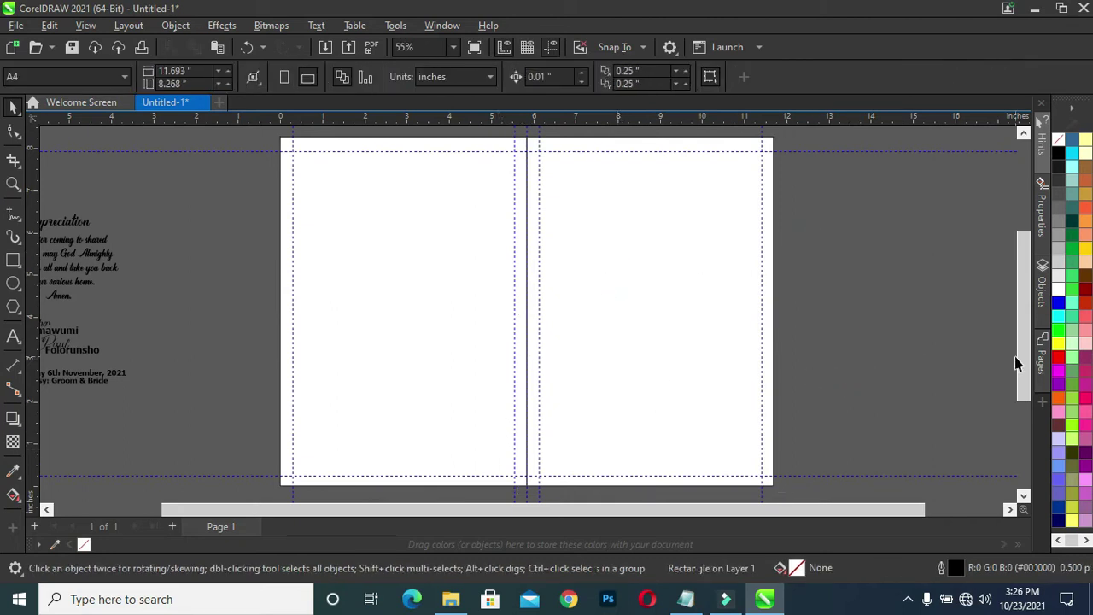
pyautogui.scroll(1, 1022, 367)
pyautogui.scroll(-1, 1023, 363)
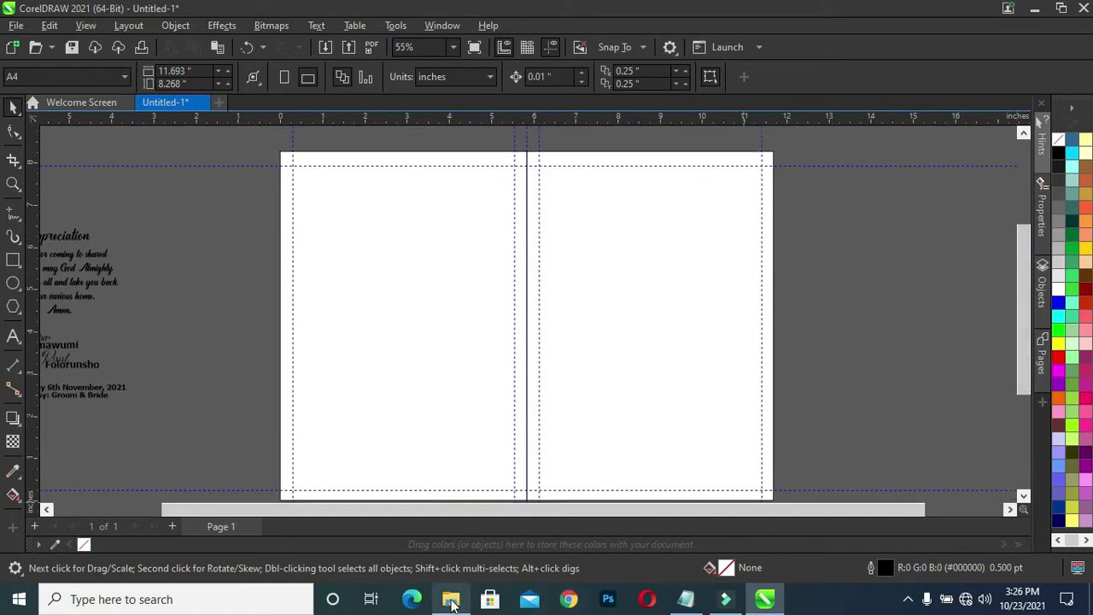
# Step: Drag the damask pattern and dark teal texture images from the Wedding folder onto the canvas
pyautogui.click(450, 599)
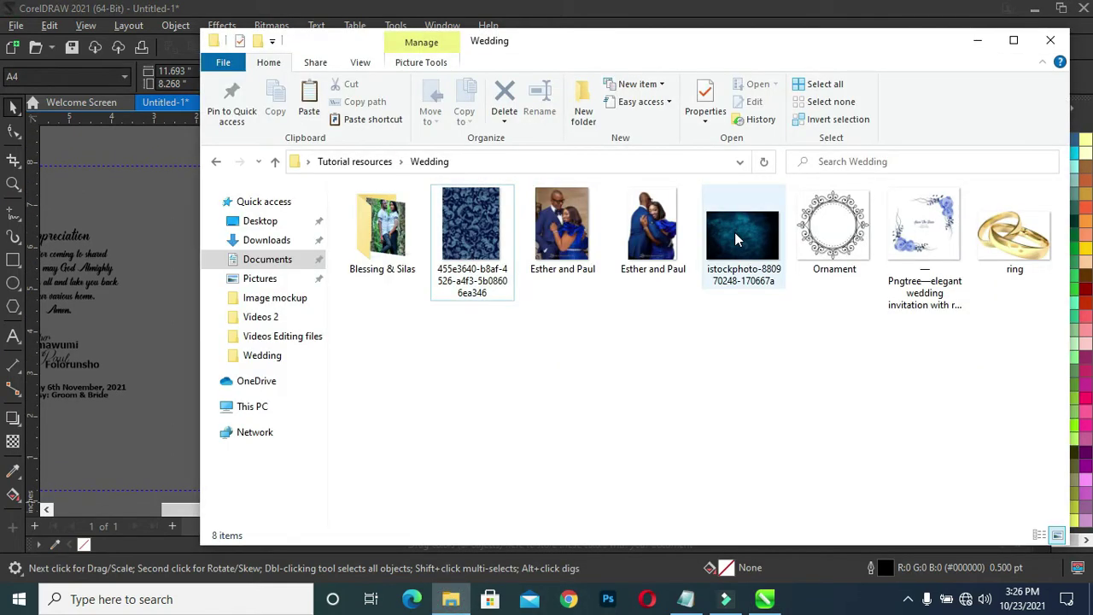
pyautogui.doubleClick(734, 232)
pyautogui.keyDown('ctrl'); pyautogui.click(471, 226); pyautogui.keyUp('ctrl')
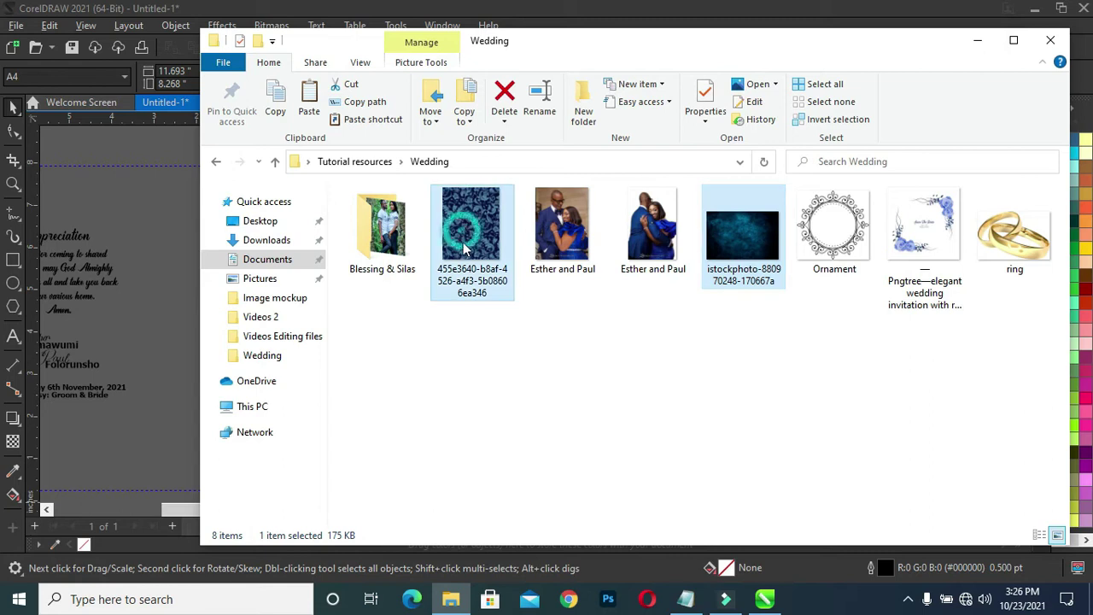
pyautogui.moveTo(465, 243); pyautogui.dragTo(154, 333)
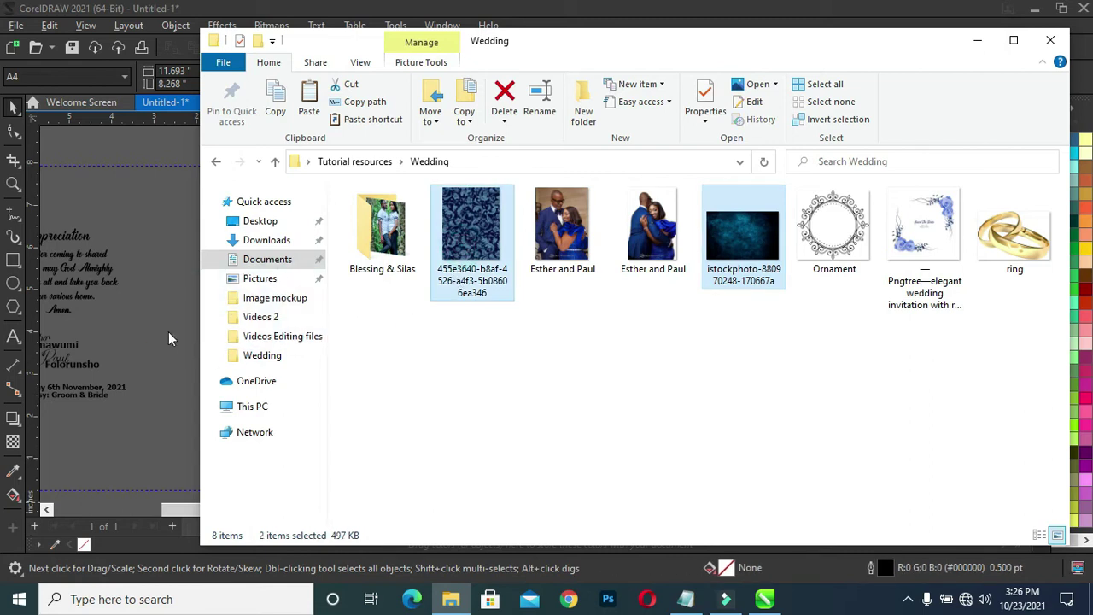
pyautogui.click(978, 40)
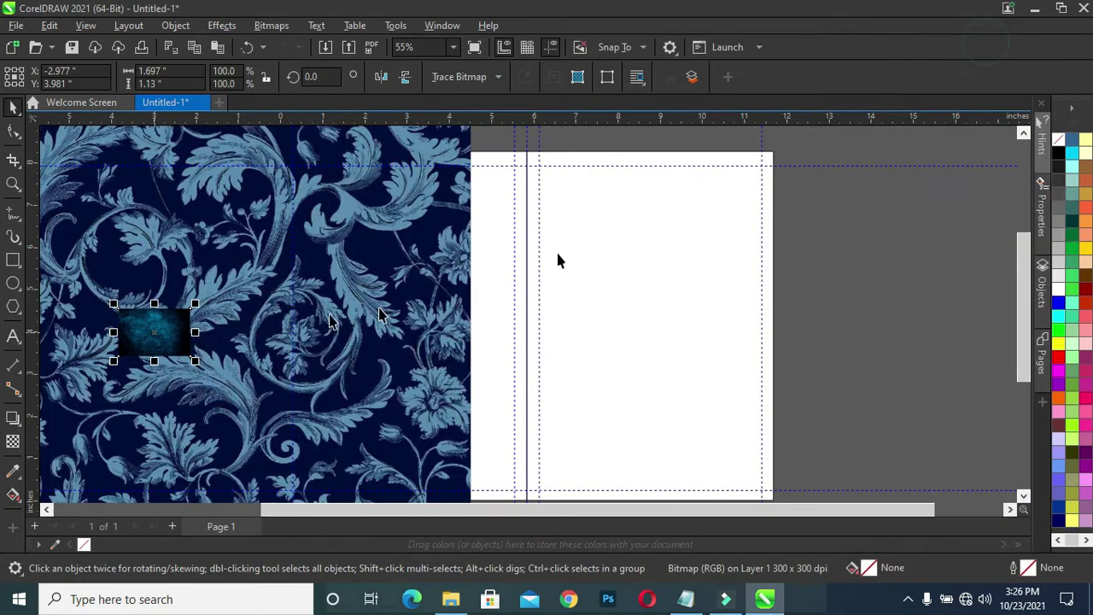
# Step: Pull the dark teal texture off the damask pattern and set it right of the page
pyautogui.scroll(-1, 556, 250)
pyautogui.moveTo(209, 326); pyautogui.dragTo(482, 314)
pyautogui.moveTo(632, 296); pyautogui.dragTo(824, 283)
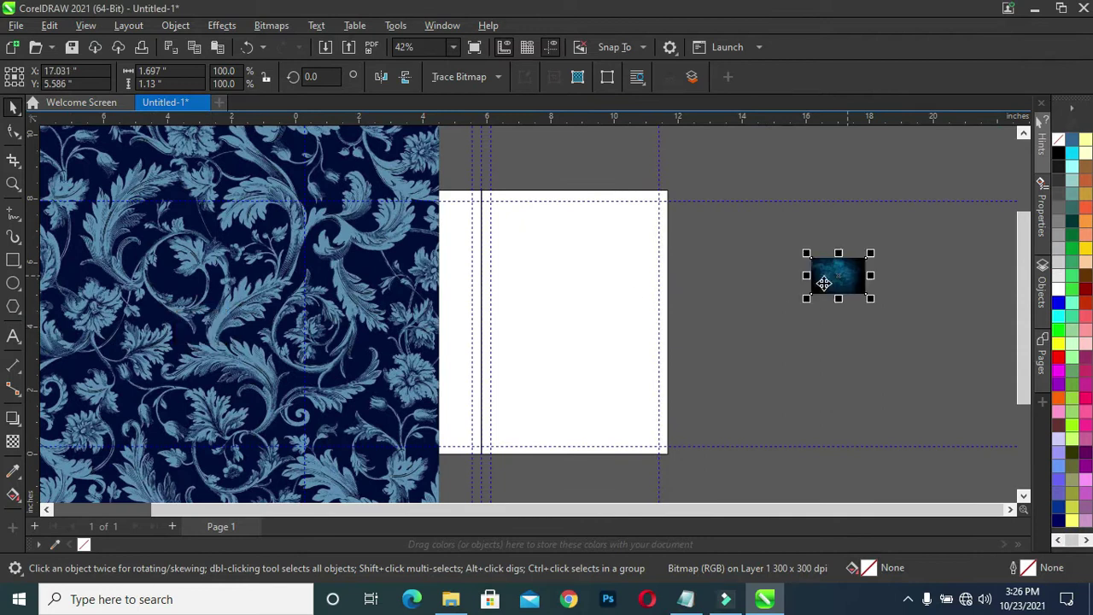
pyautogui.click(182, 302)
pyautogui.scroll(-1, 231, 260)
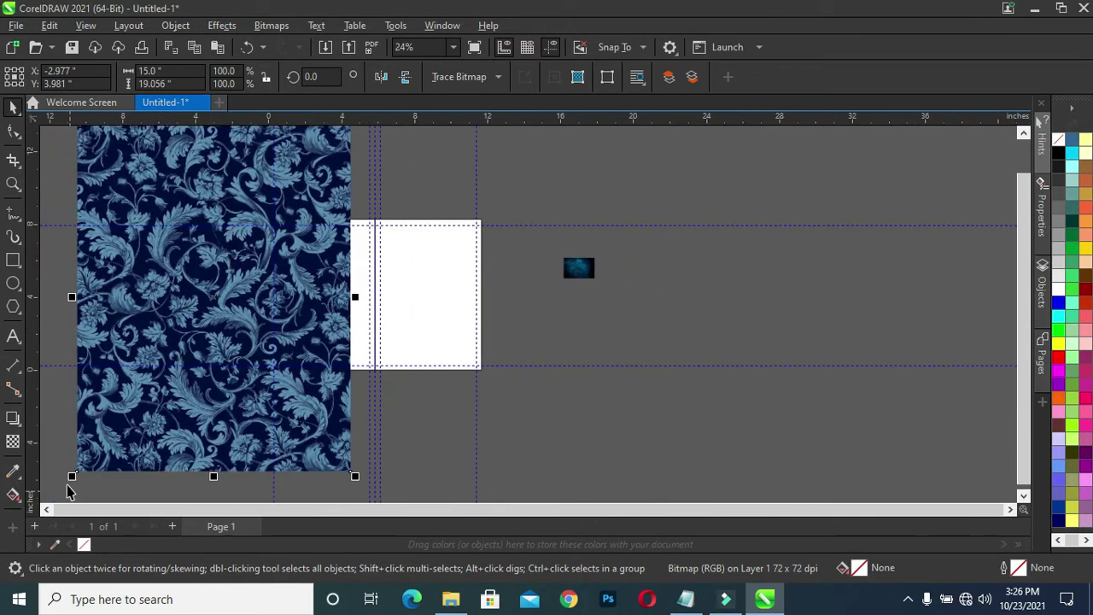
# Step: Shrink the damask pattern to a 9.2% tile and place it beside the dark texture
pyautogui.moveTo(72, 478); pyautogui.dragTo(269, 231)
pyautogui.moveTo(346, 145)
pyautogui.mouseDown()
pyautogui.moveTo(664, 308)
pyautogui.moveTo(670, 254)
pyautogui.mouseUp()
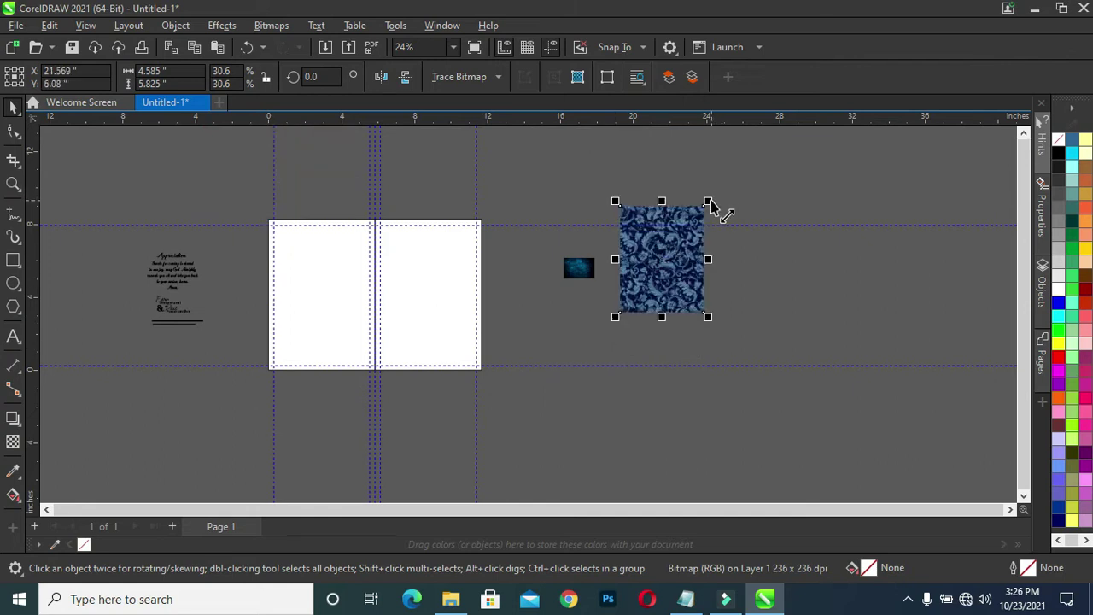
pyautogui.moveTo(707, 201); pyautogui.dragTo(660, 276)
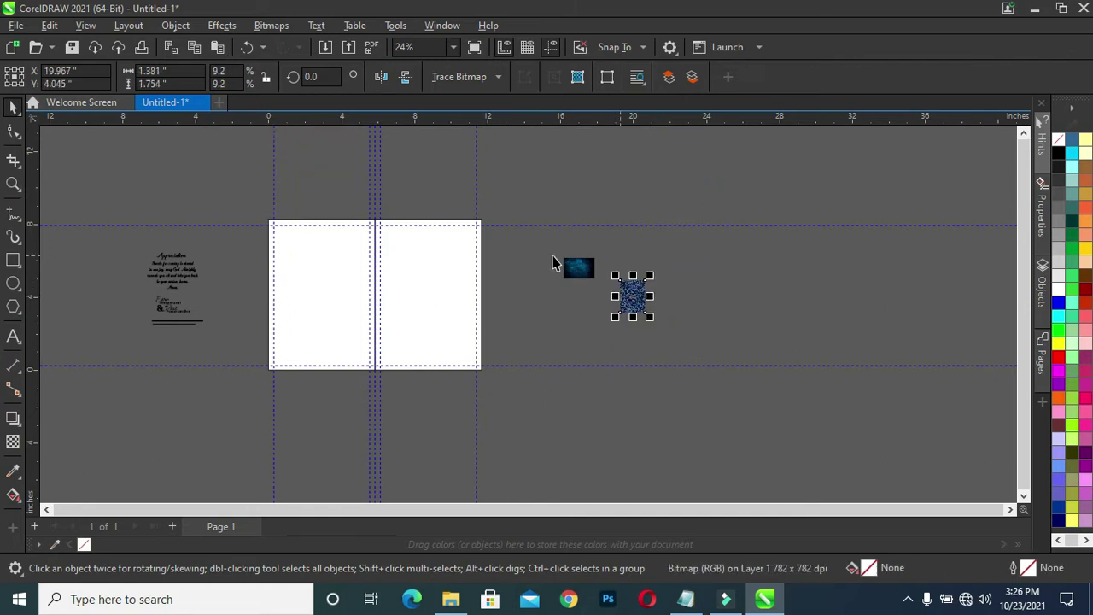
pyautogui.moveTo(575, 272); pyautogui.dragTo(518, 277)
pyautogui.moveTo(629, 299); pyautogui.dragTo(479, 295)
pyautogui.scroll(3, 410, 261)
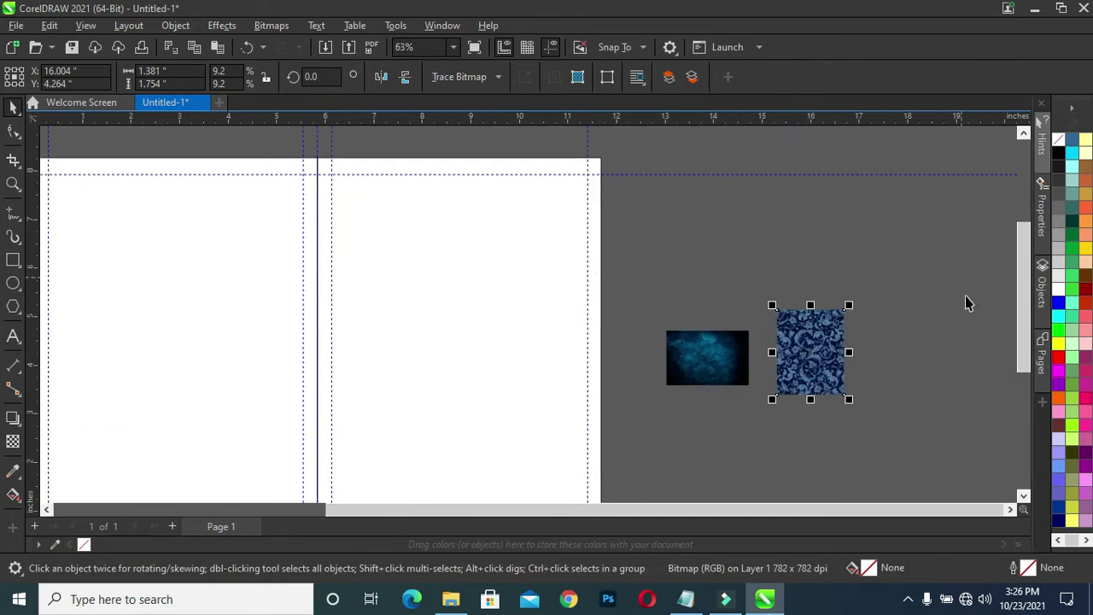
pyautogui.moveTo(1023, 342); pyautogui.dragTo(1023, 360)
pyautogui.scroll(-1, 606, 295)
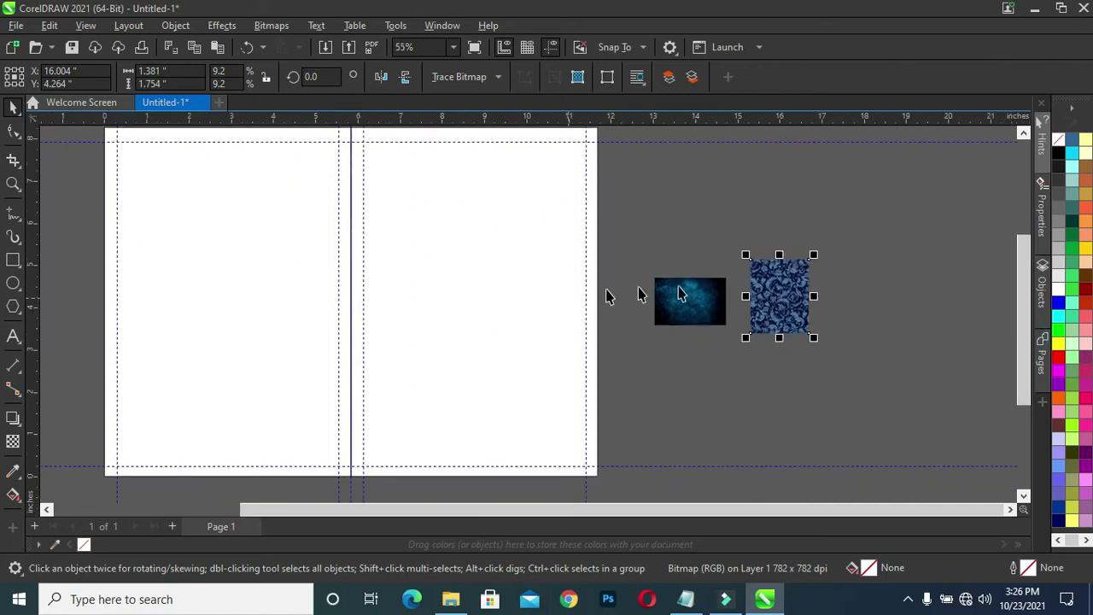
pyautogui.click(691, 313)
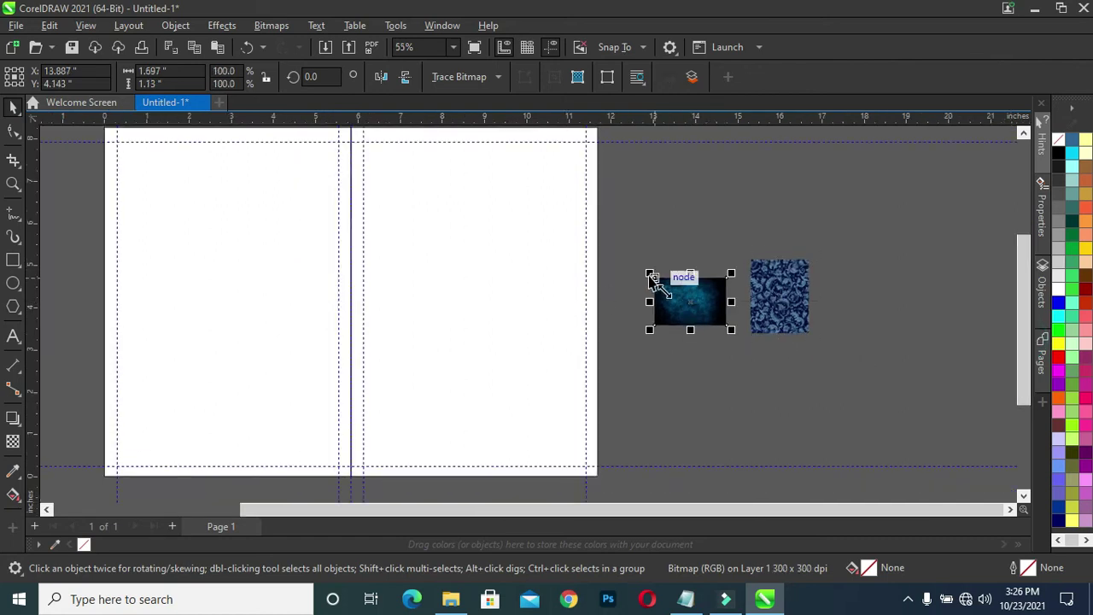
# Step: Rotate the teal texture 90°, mirror it horizontally, and enlarge it to 582% (6.577 x 9.875 in)
pyautogui.moveTo(654, 277); pyautogui.dragTo(527, 191)
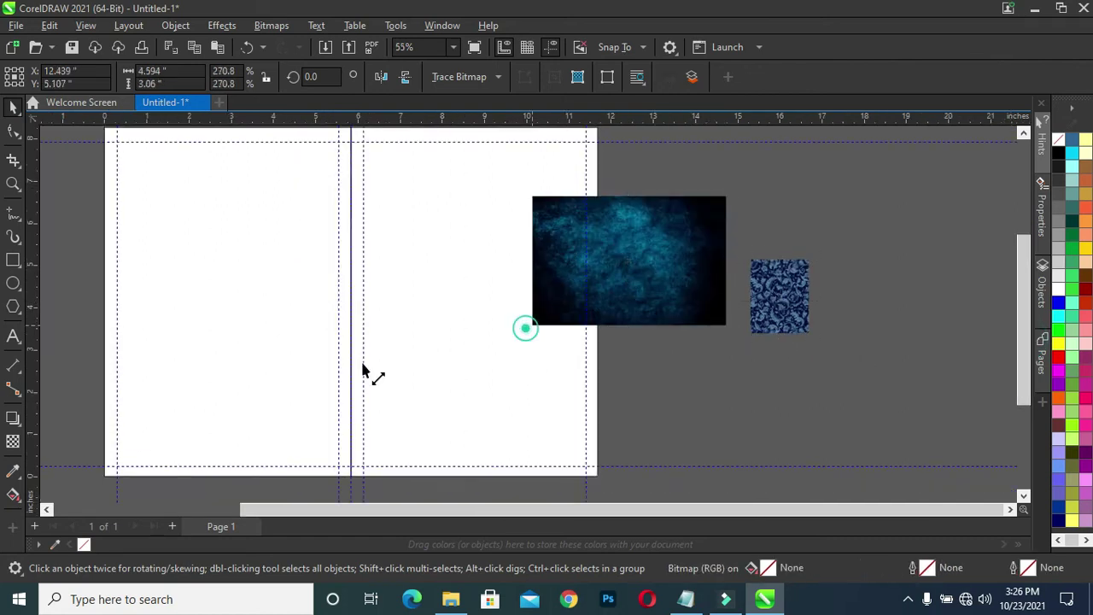
pyautogui.moveTo(526, 329); pyautogui.dragTo(439, 388)
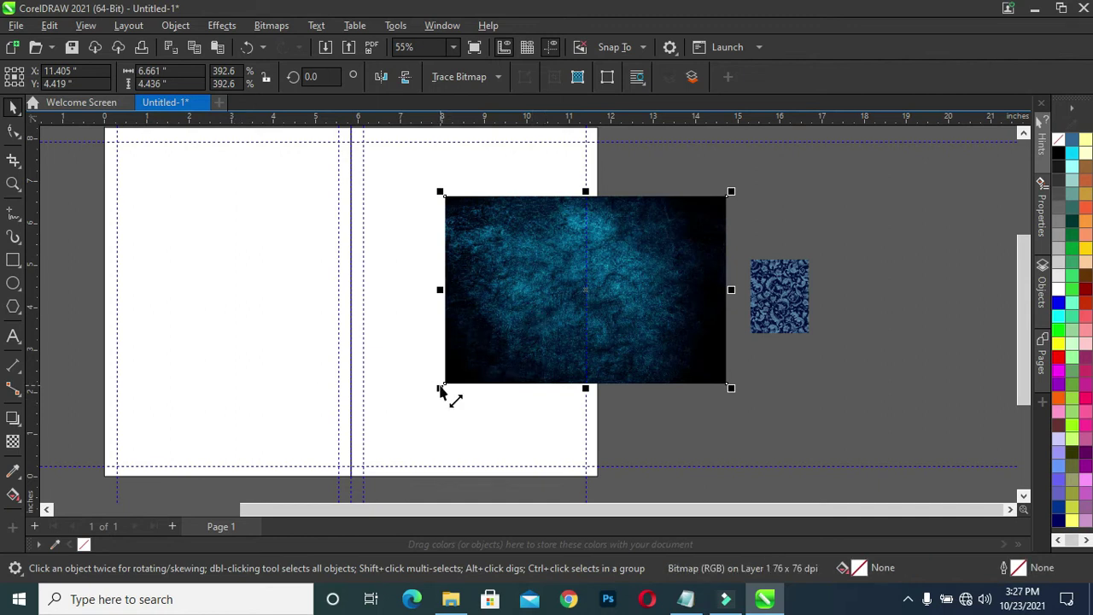
pyautogui.moveTo(543, 314); pyautogui.dragTo(496, 318)
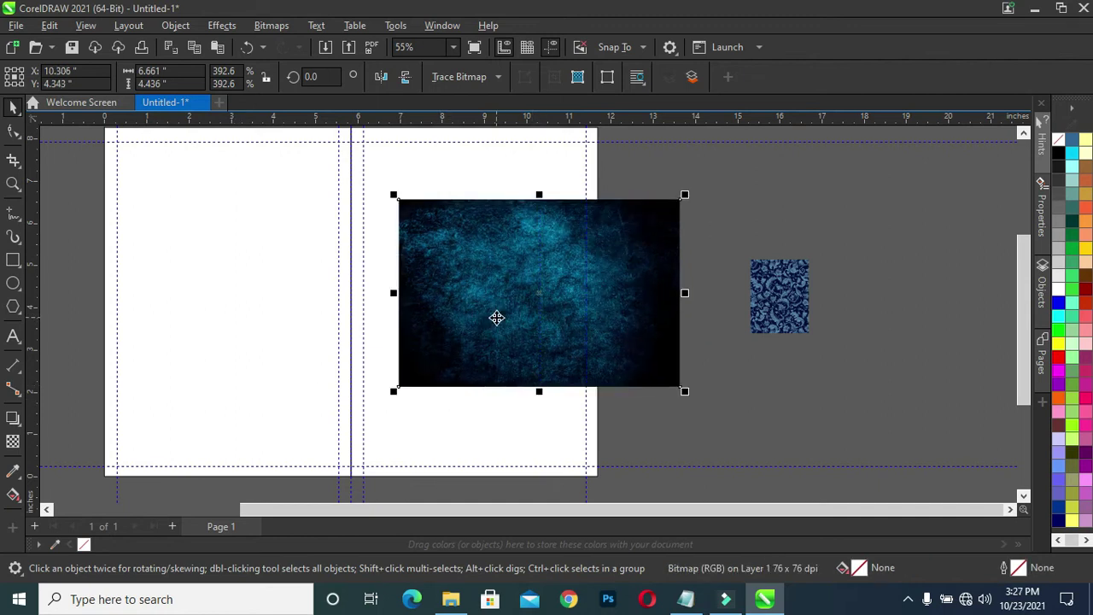
pyautogui.doubleClick(317, 76)
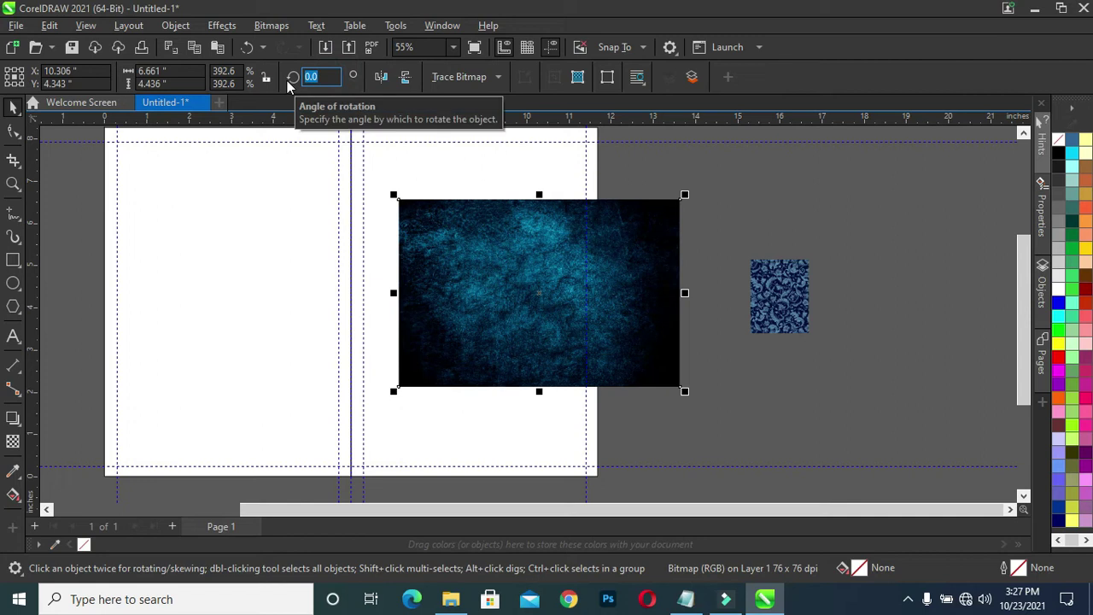
pyautogui.write('90')
pyautogui.press('Return')
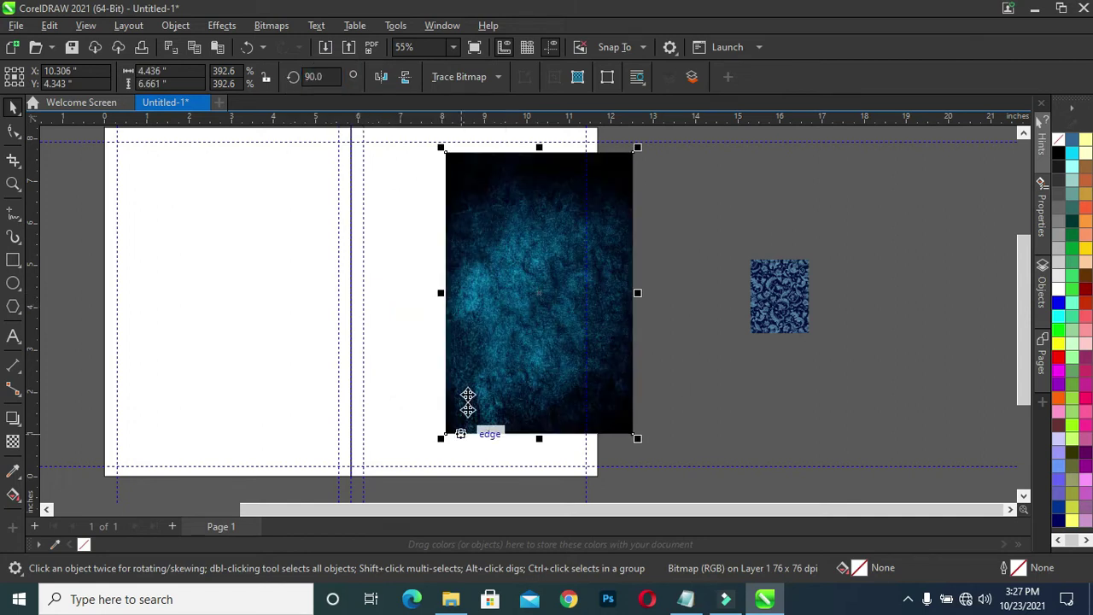
pyautogui.click(380, 79)
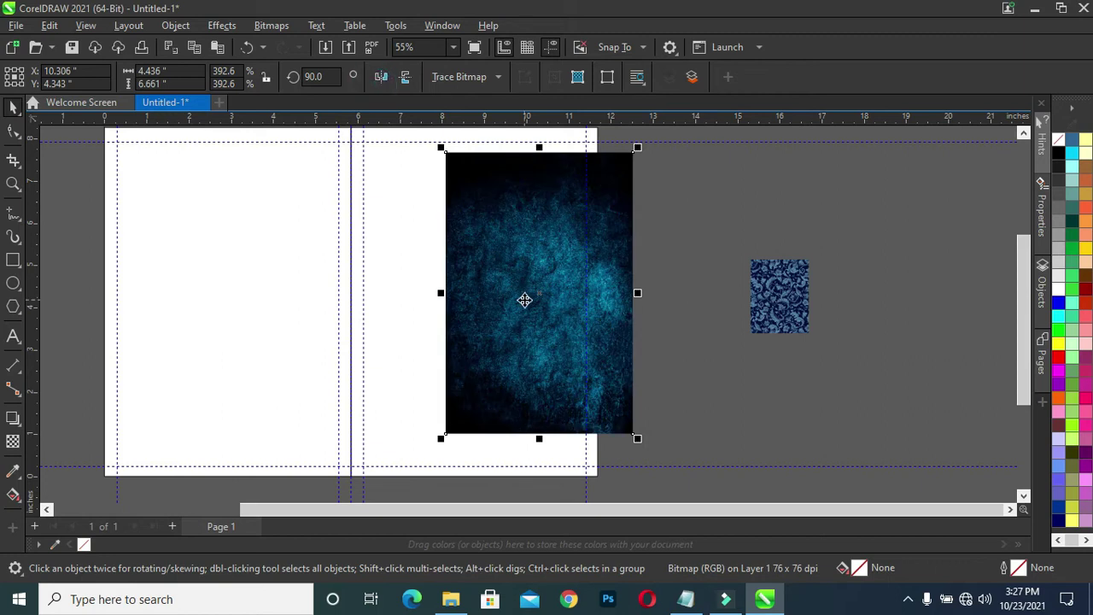
pyautogui.moveTo(440, 439); pyautogui.dragTo(323, 489)
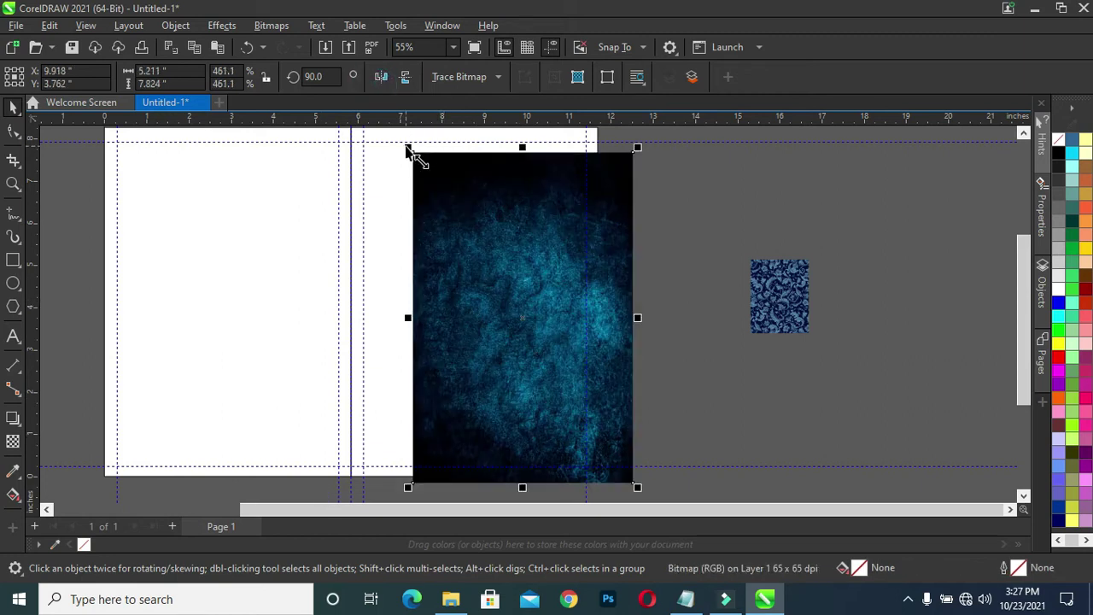
pyautogui.moveTo(407, 150); pyautogui.dragTo(350, 89)
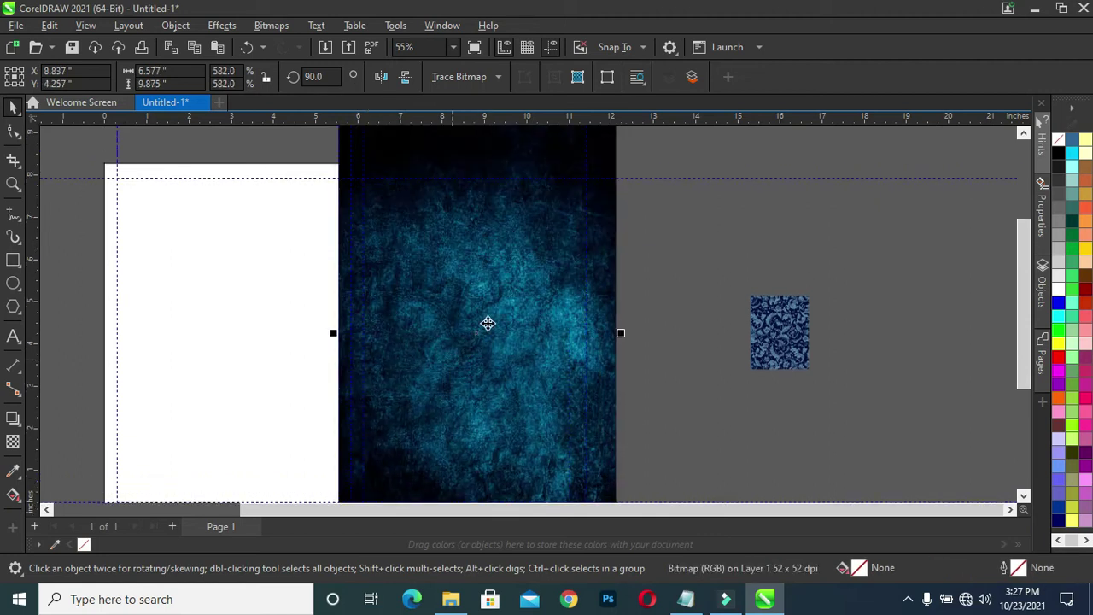
pyautogui.scroll(-1, 726, 183)
pyautogui.moveTo(505, 314); pyautogui.dragTo(741, 326)
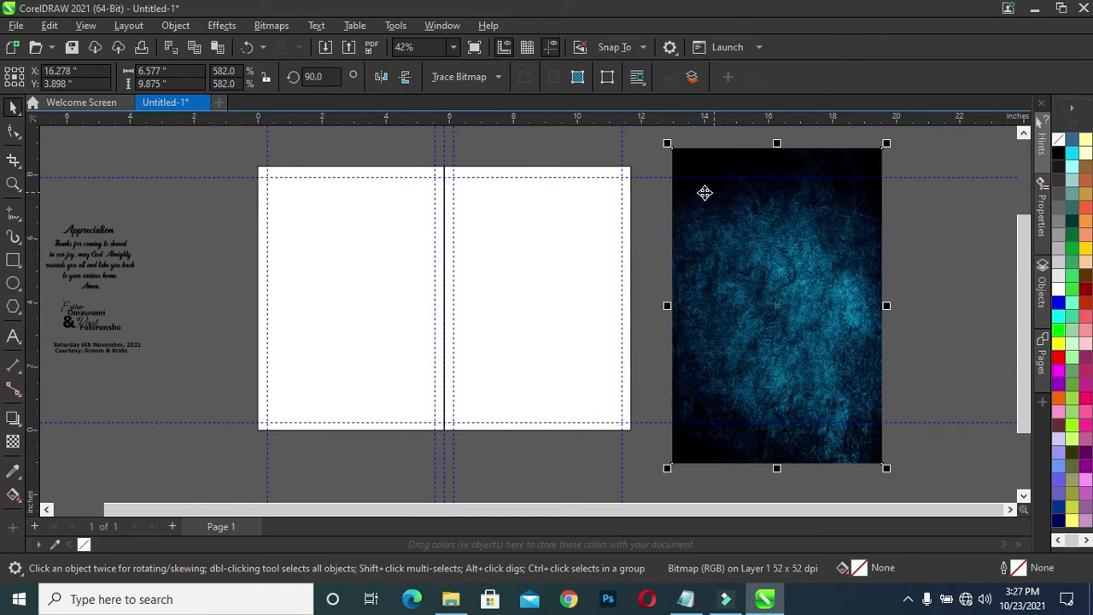
# Step: Apply a Gamma adjustment of 0.66 to the teal texture
pyautogui.click(265, 27)
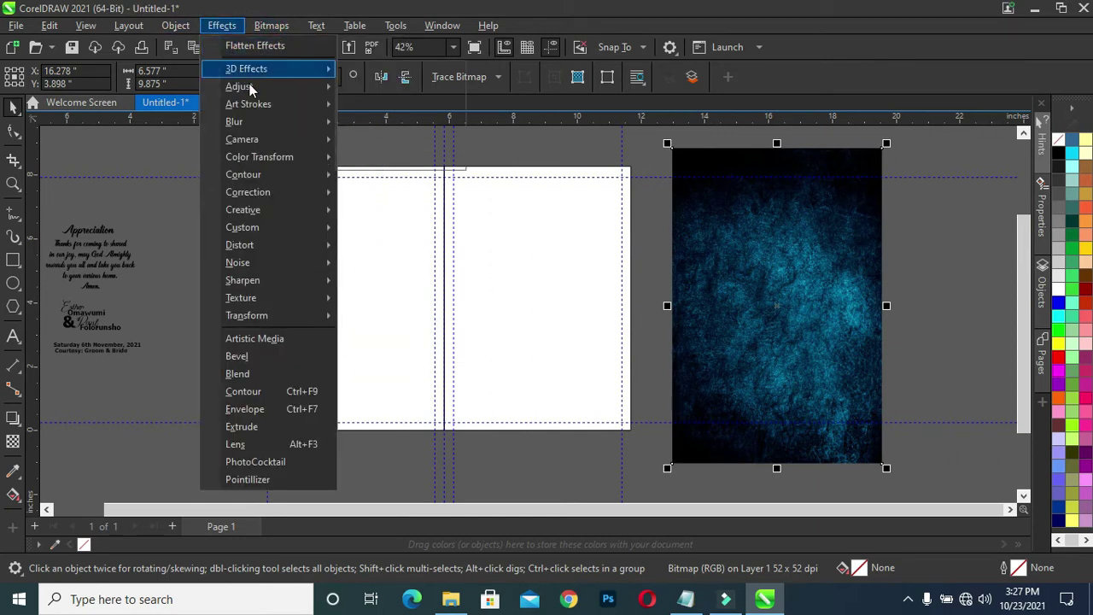
pyautogui.moveTo(239, 86)
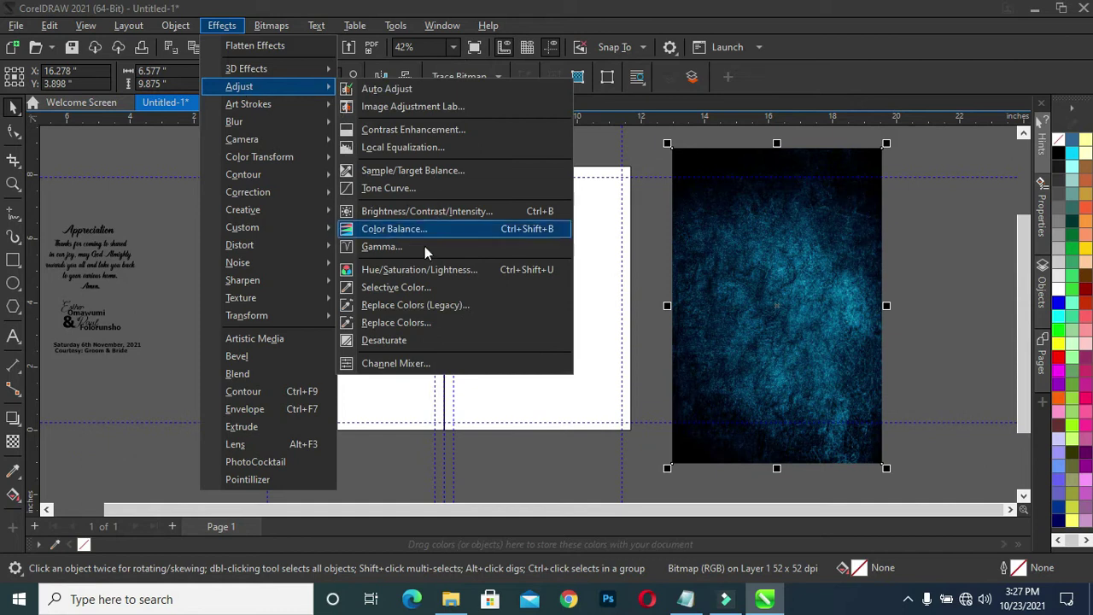
pyautogui.click(421, 248)
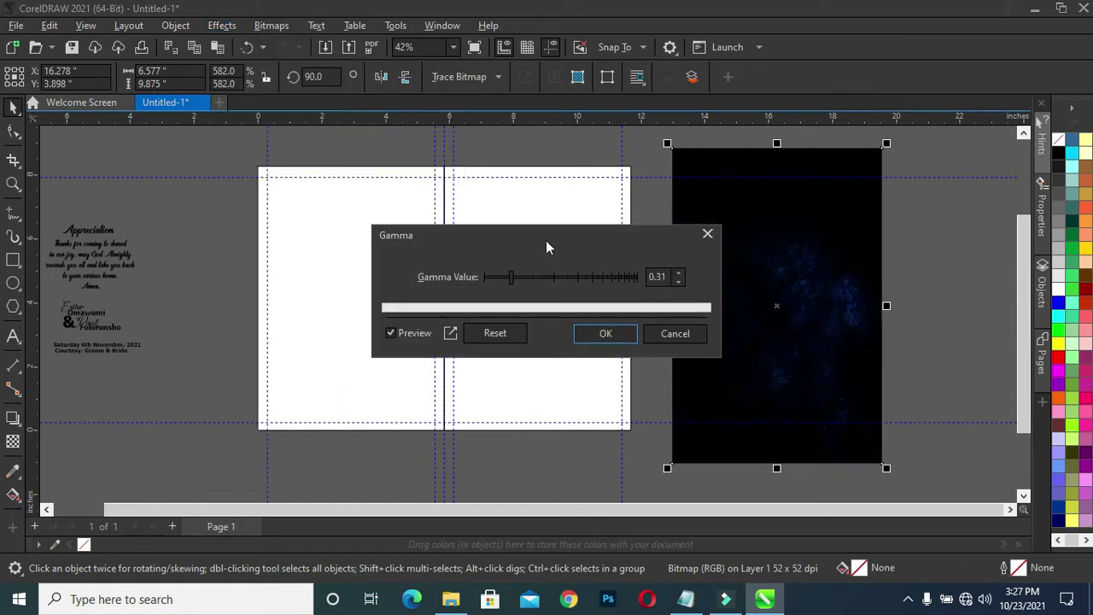
pyautogui.moveTo(546, 241)
pyautogui.mouseDown()
pyautogui.moveTo(429, 227)
pyautogui.moveTo(445, 246)
pyautogui.mouseUp()
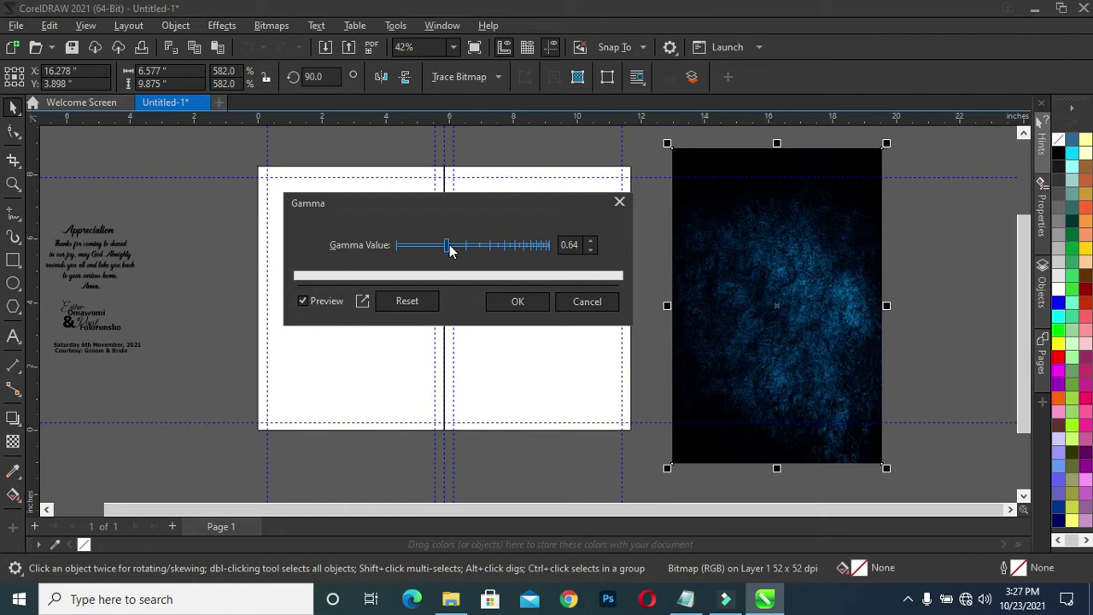
pyautogui.moveTo(451, 247); pyautogui.dragTo(448, 246)
pyautogui.click(520, 304)
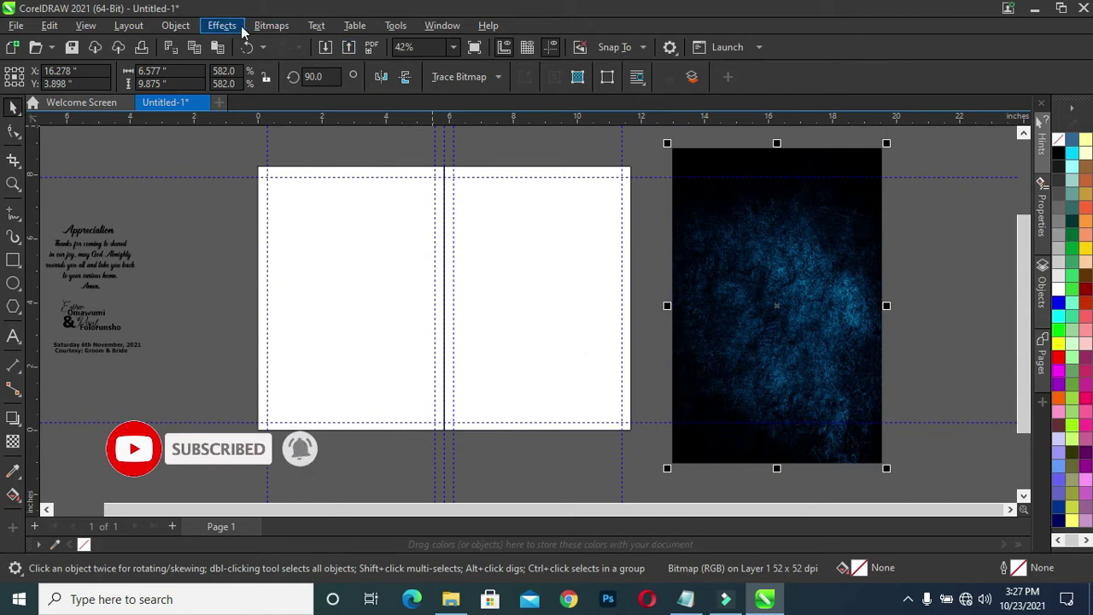
# Step: Apply a 2.0-pixel Gaussian Blur to the texture, then duplicate it offset to the right
pyautogui.click(242, 30)
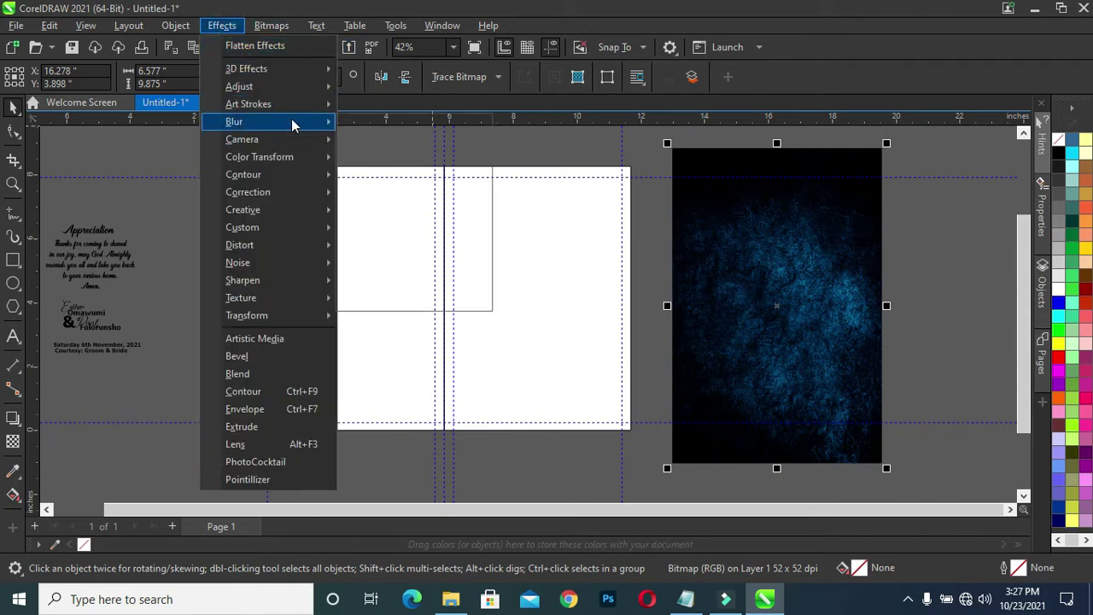
pyautogui.moveTo(234, 121)
pyautogui.click(393, 157)
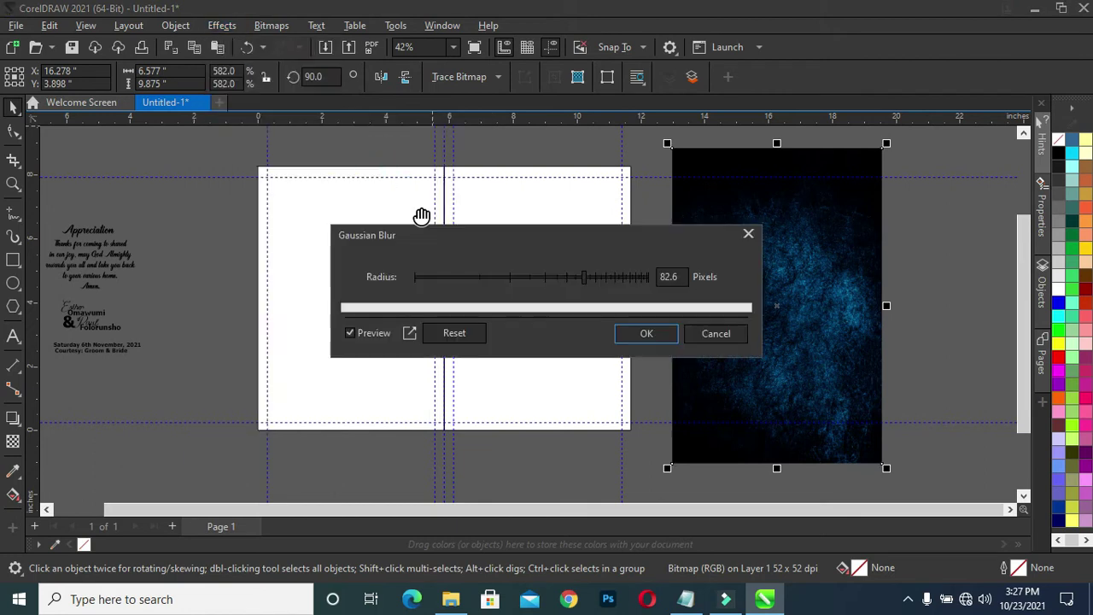
pyautogui.click(478, 276)
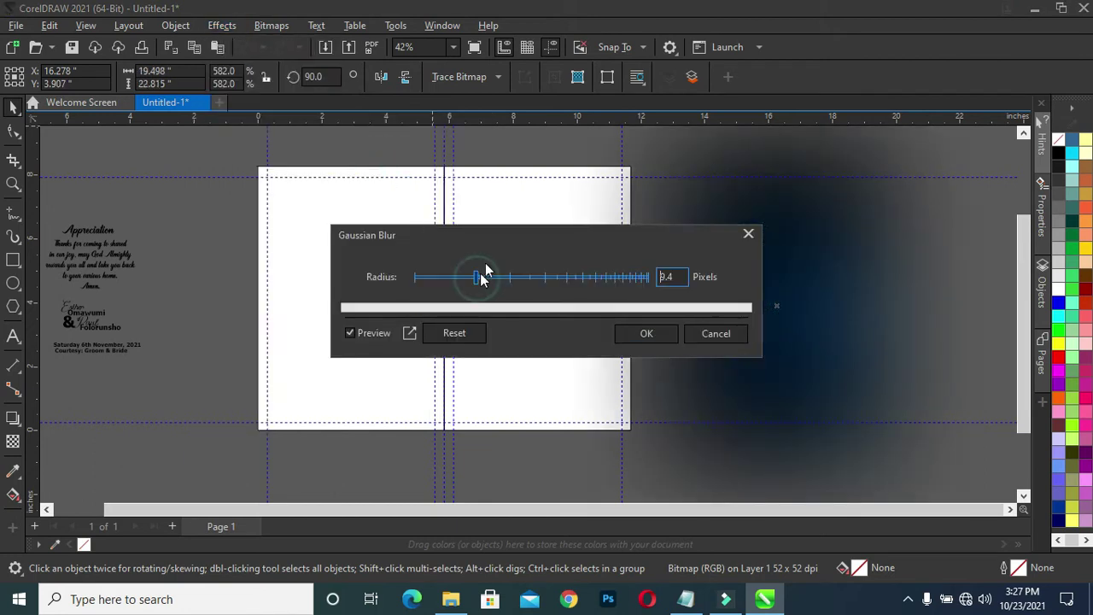
pyautogui.moveTo(450, 286); pyautogui.dragTo(434, 279)
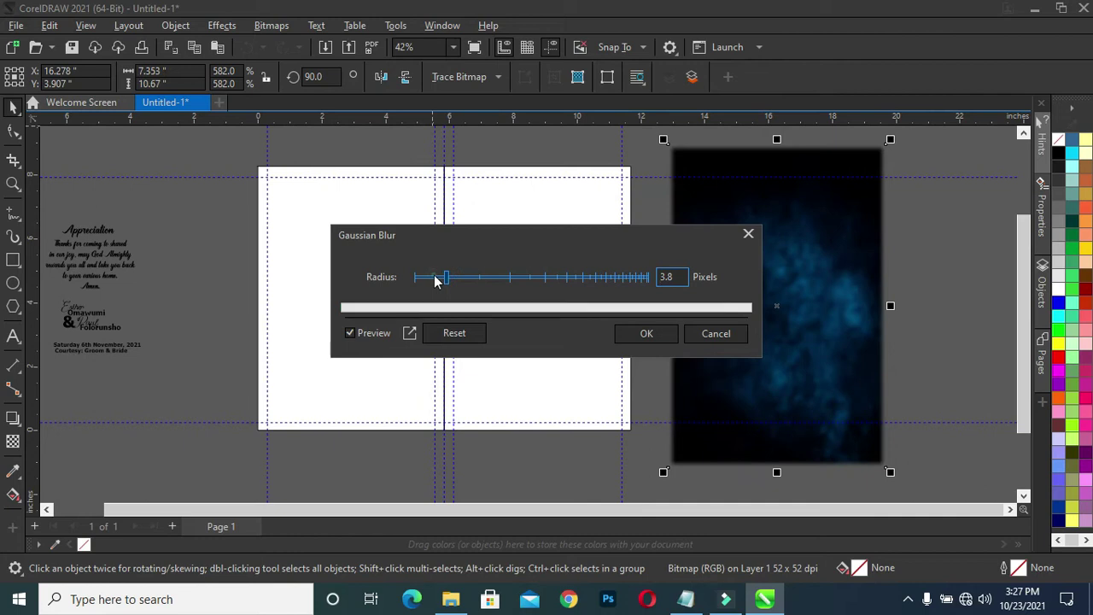
pyautogui.moveTo(488, 236); pyautogui.dragTo(340, 216)
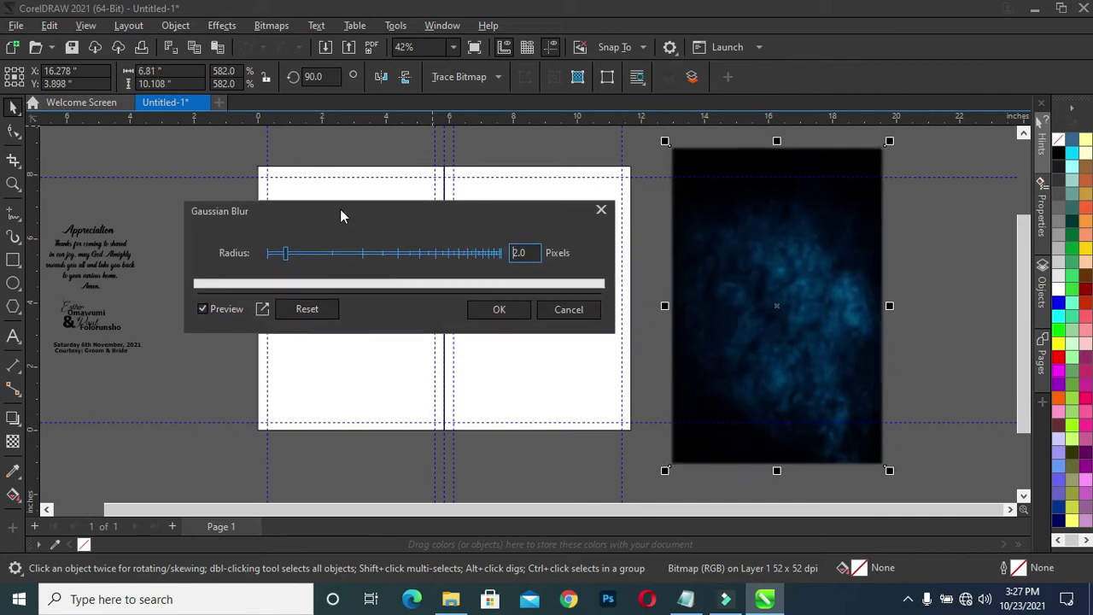
pyautogui.click(505, 314)
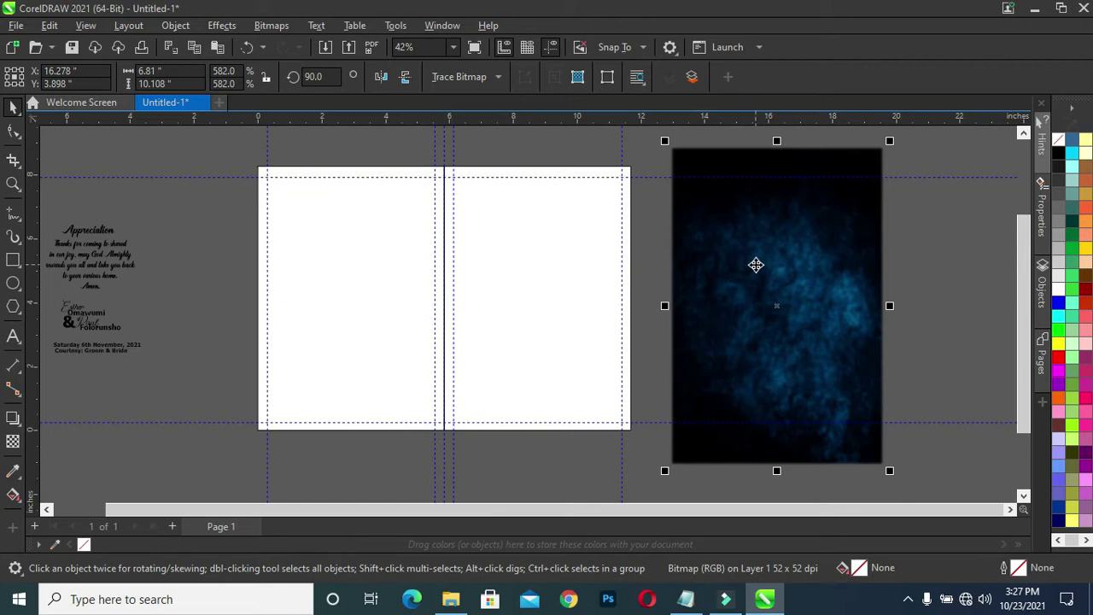
pyautogui.hotkey('ctrl', 'd')
pyautogui.moveTo(755, 265); pyautogui.dragTo(854, 272)
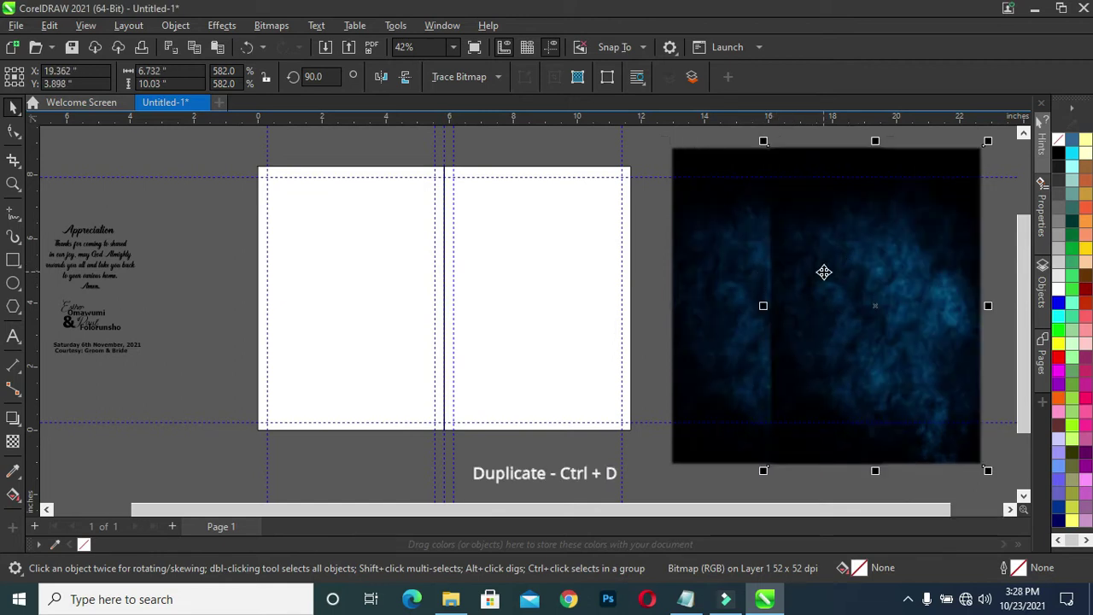
# Step: PowerClip the blurred texture copy inside the right-half panel rectangle, keeping a spare beside the page
pyautogui.moveTo(829, 271)
pyautogui.mouseDown()
pyautogui.moveTo(489, 283)
pyautogui.moveTo(493, 259)
pyautogui.mouseUp()
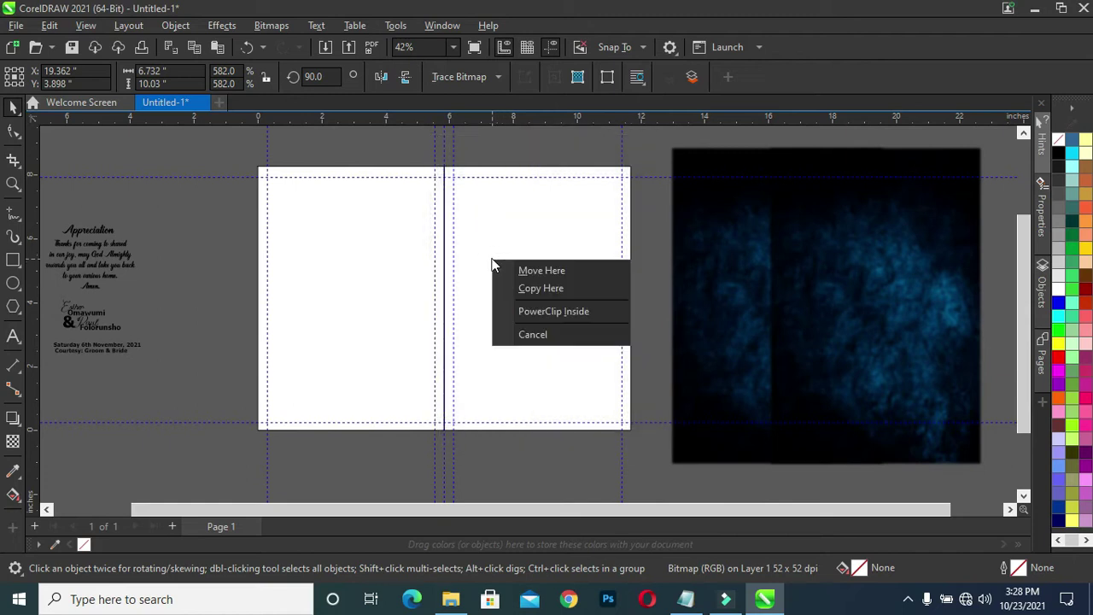
pyautogui.click(540, 308)
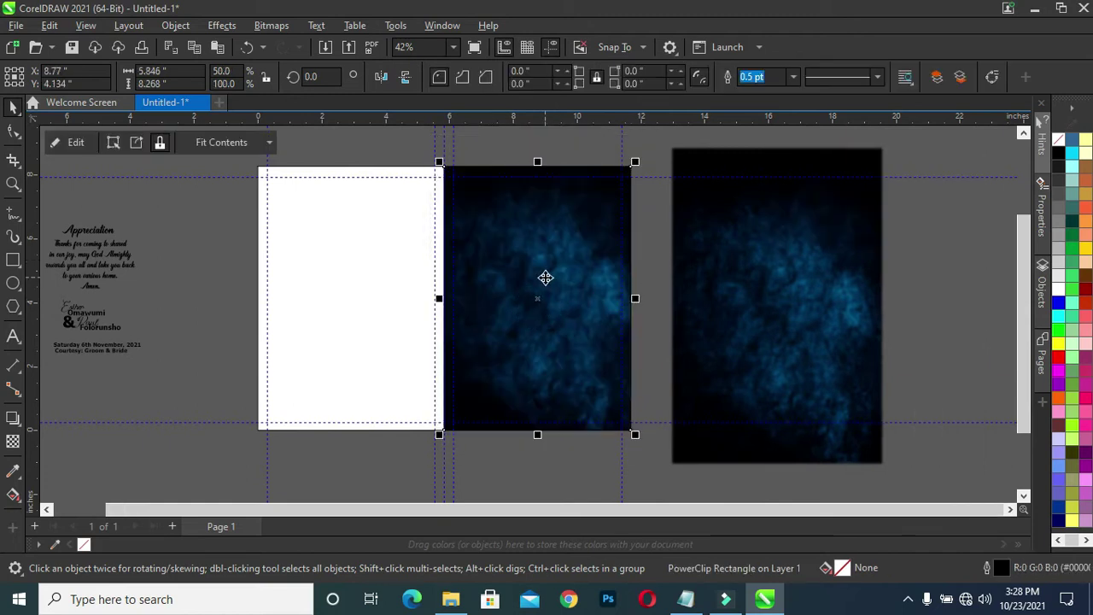
pyautogui.scroll(1, 545, 278)
pyautogui.scroll(1, 545, 278)
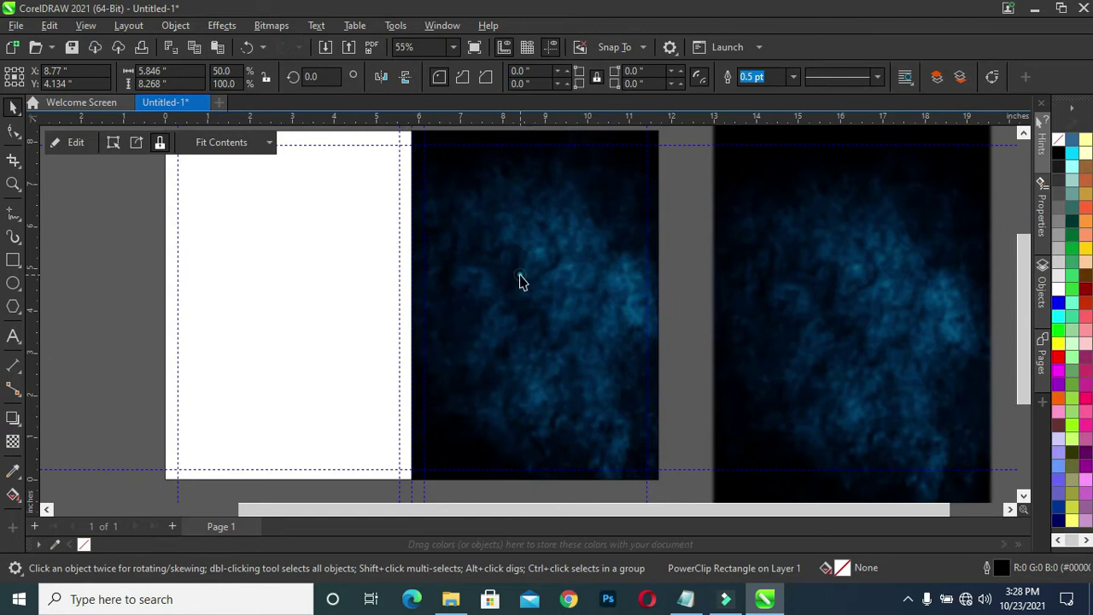
pyautogui.click(520, 276)
pyautogui.click(726, 258)
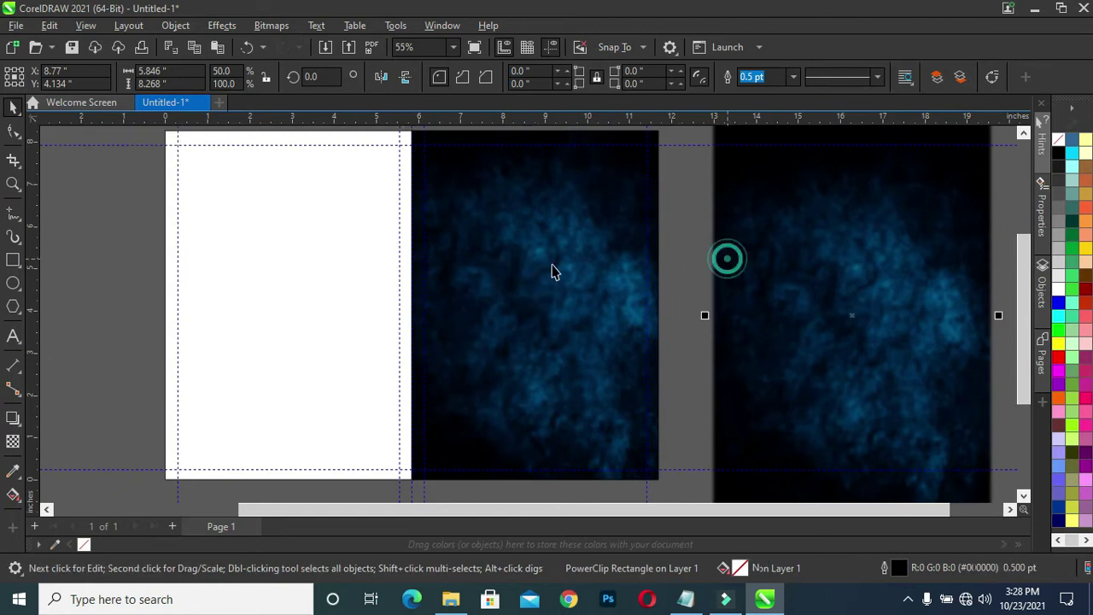
pyautogui.click(507, 273)
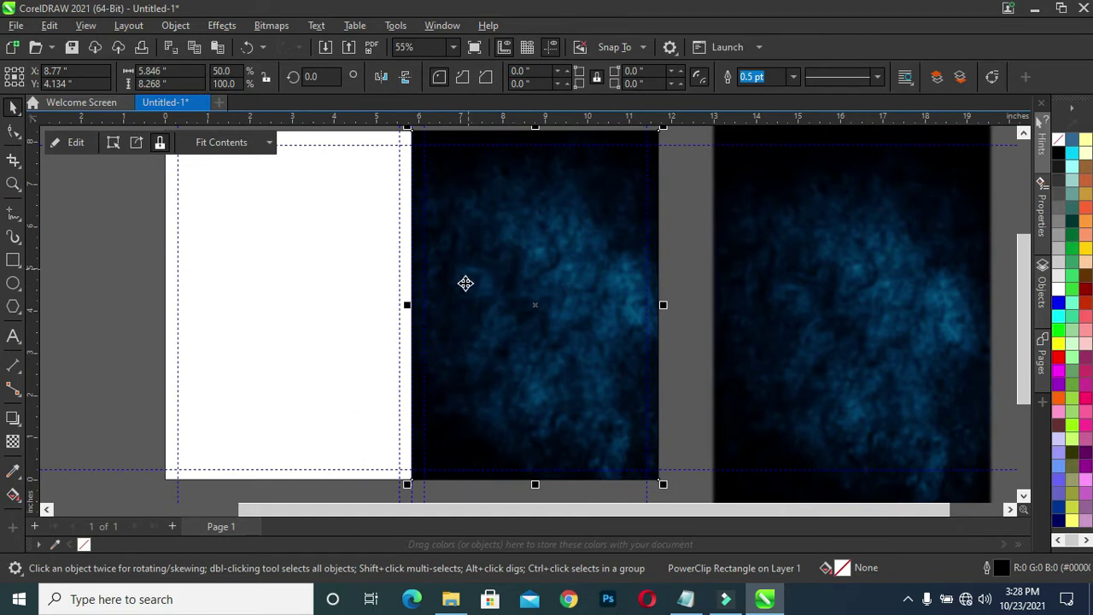
pyautogui.scroll(-1, 466, 282)
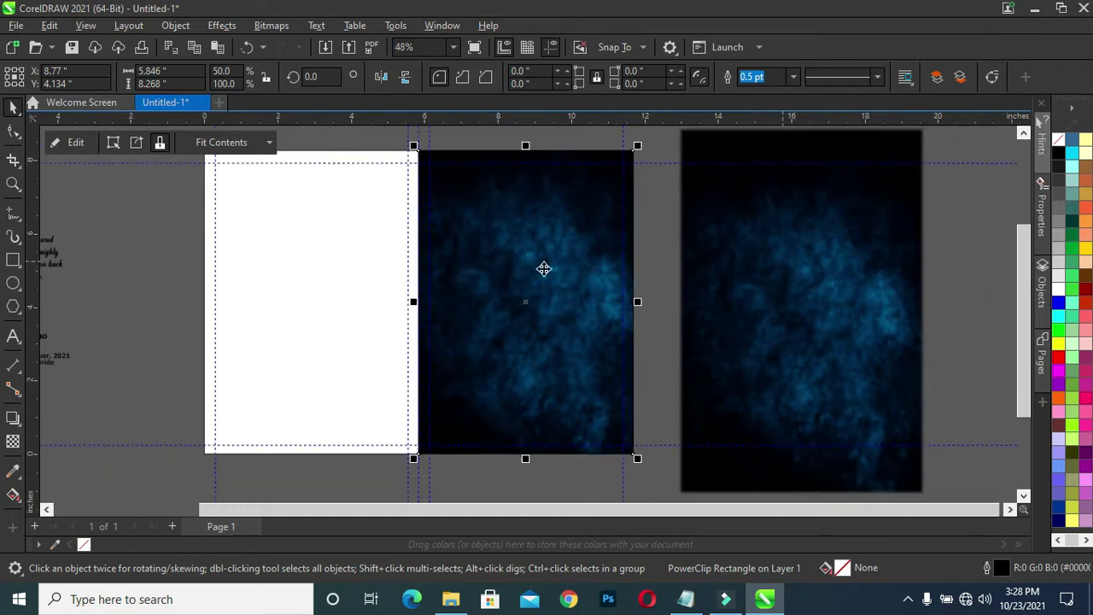
pyautogui.scroll(1, 530, 269)
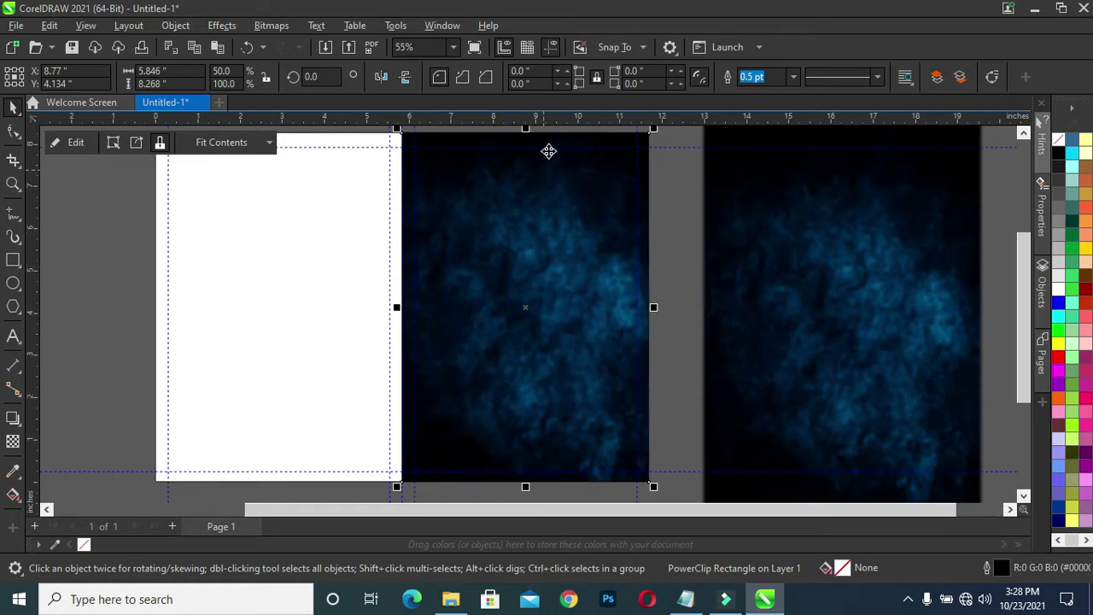
pyautogui.scroll(1, 545, 164)
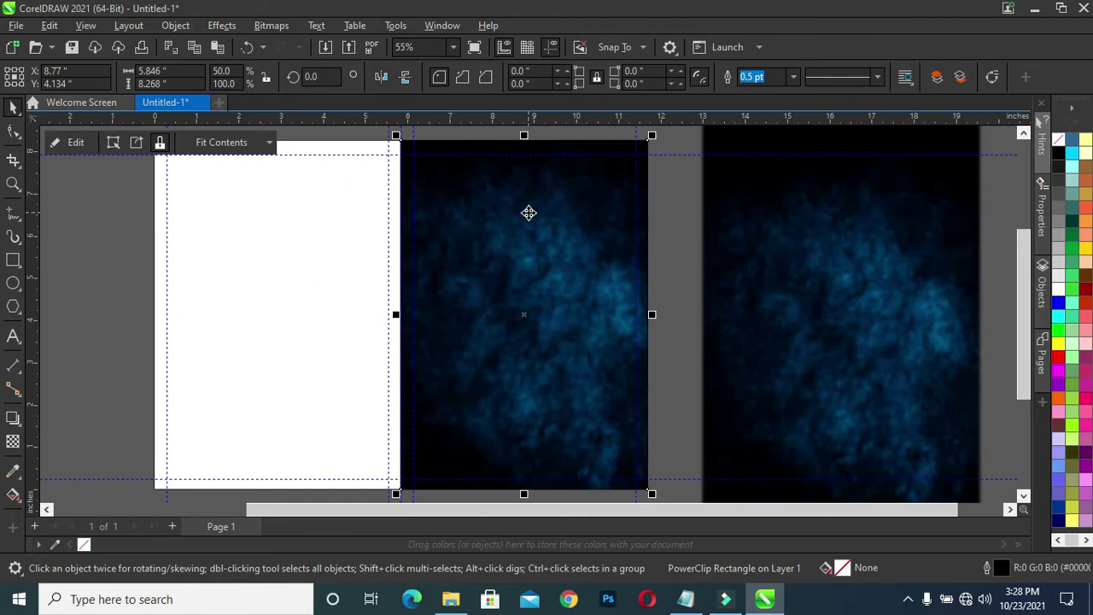
pyautogui.click(13, 260)
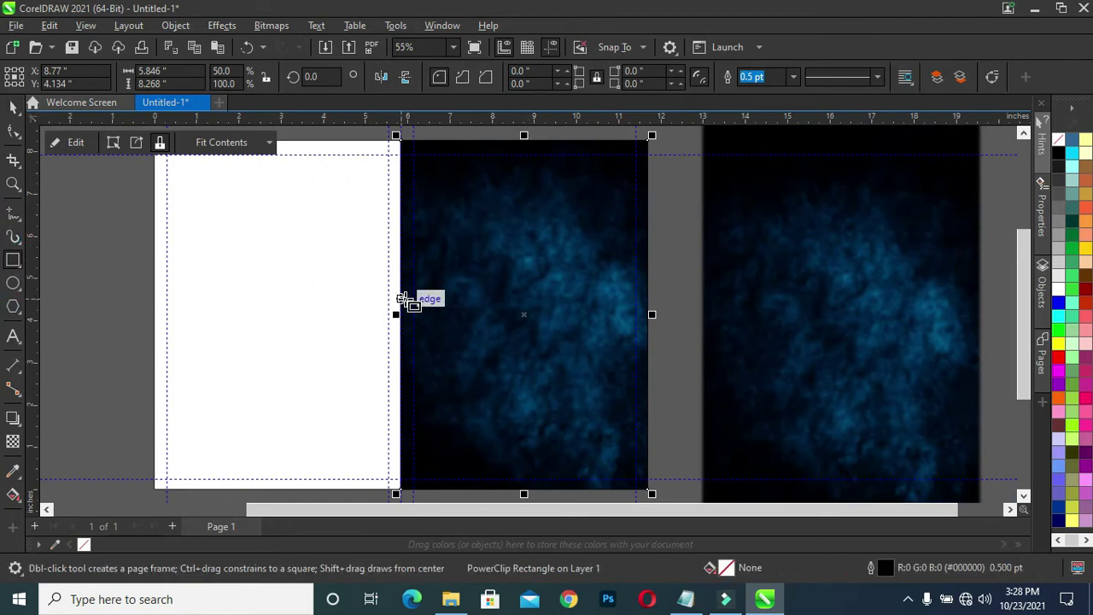
# Step: Draw a rectangle over the panel's lower half and curve its top edge into an arch
pyautogui.moveTo(400, 314); pyautogui.dragTo(647, 491)
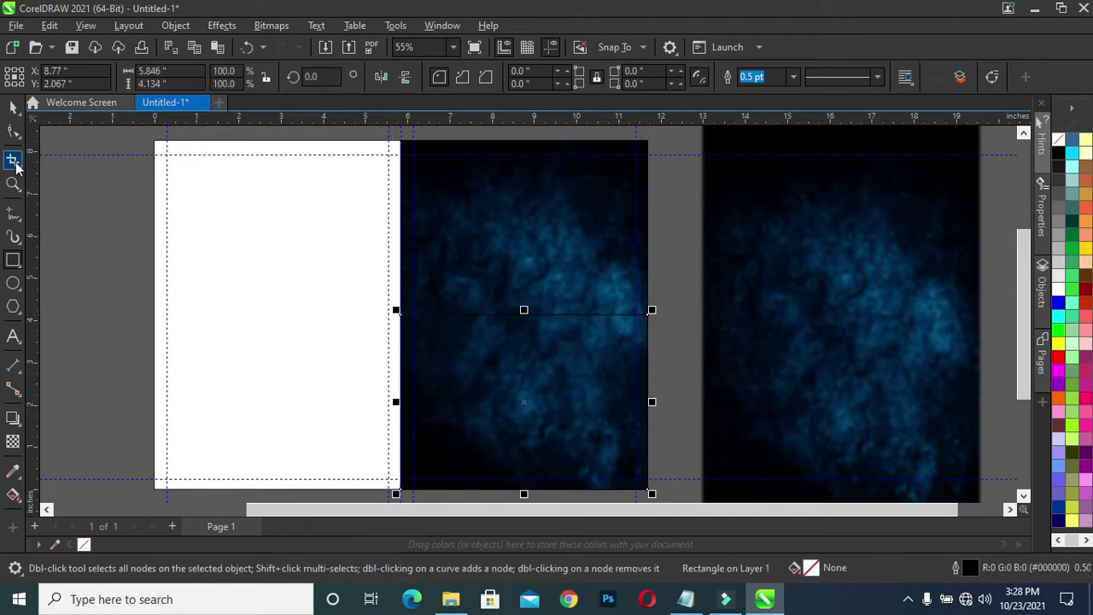
pyautogui.click(13, 107)
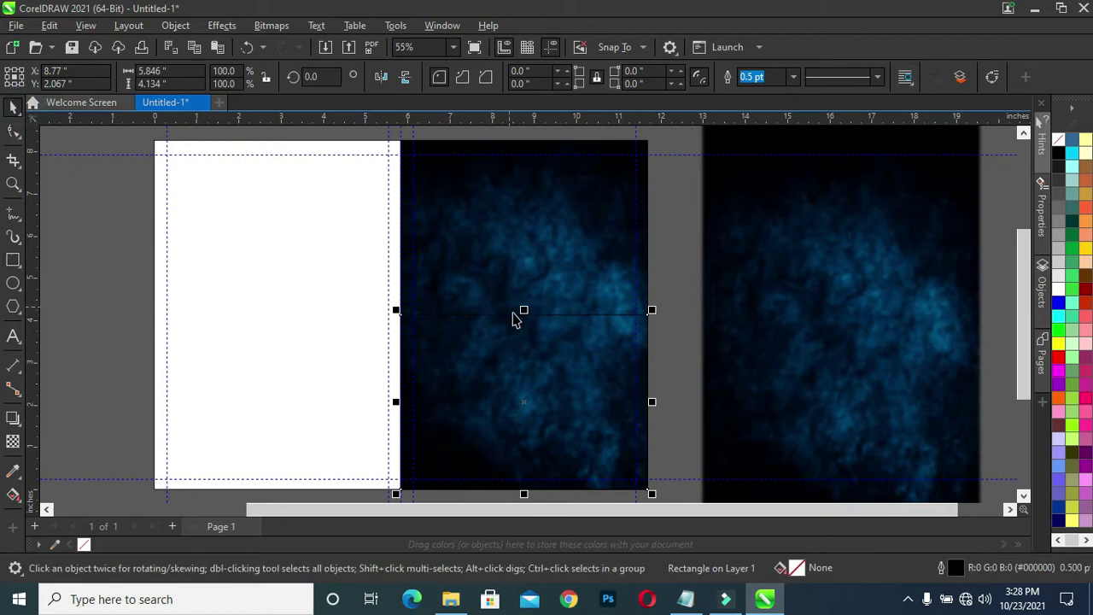
pyautogui.moveTo(524, 310); pyautogui.dragTo(527, 350)
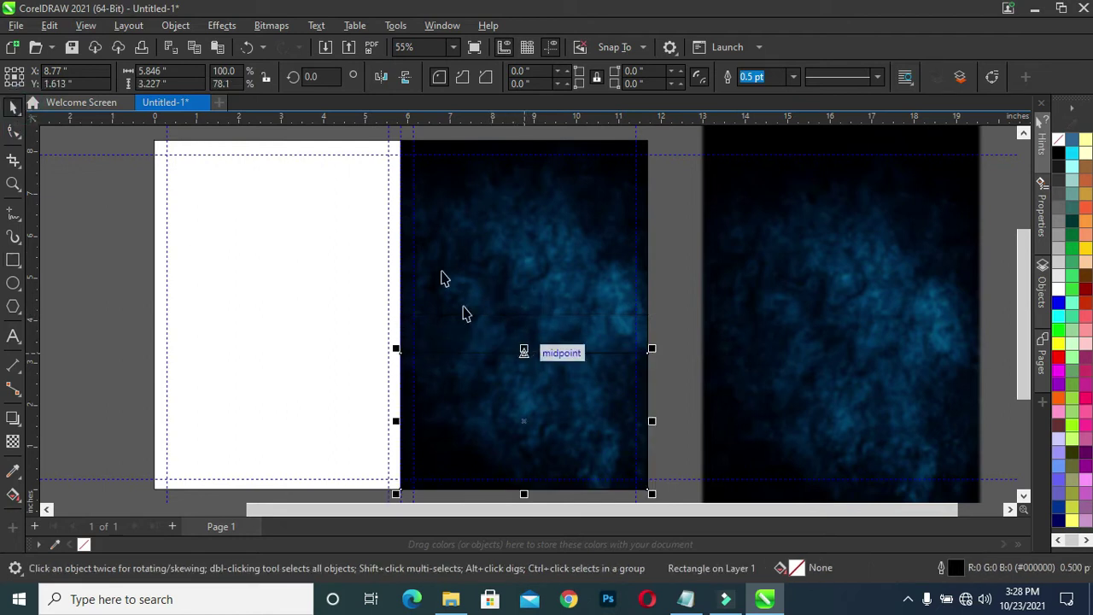
pyautogui.click(14, 130)
pyautogui.click(991, 78)
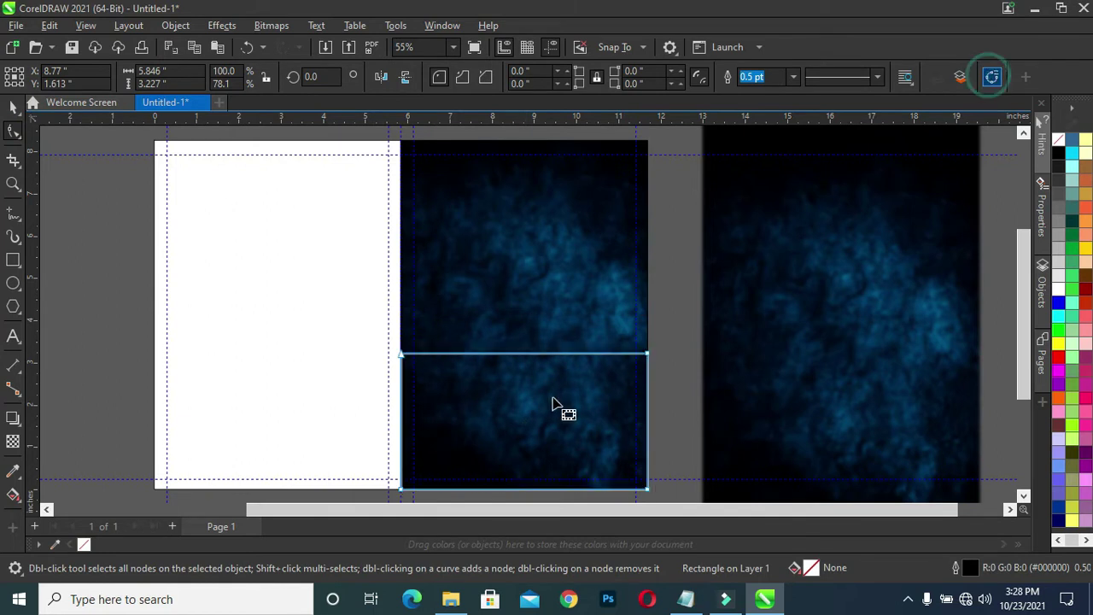
pyautogui.click(401, 354)
pyautogui.click(244, 77)
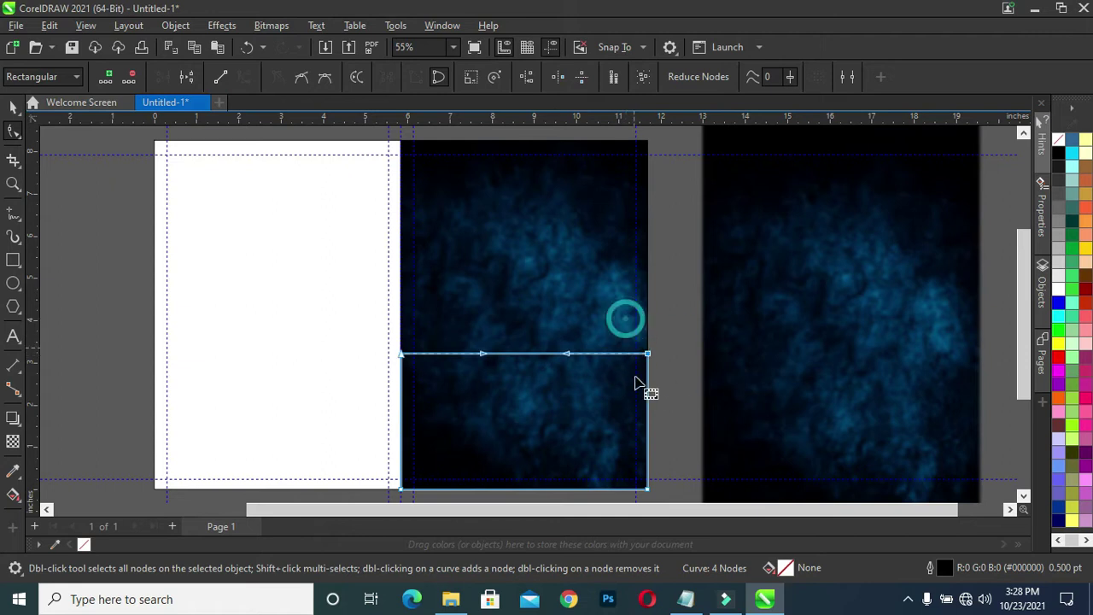
pyautogui.moveTo(524, 359); pyautogui.dragTo(519, 328)
# Step: Import the couple photo from the Wedding folder onto the card's left half
pyautogui.scroll(1, 586, 251)
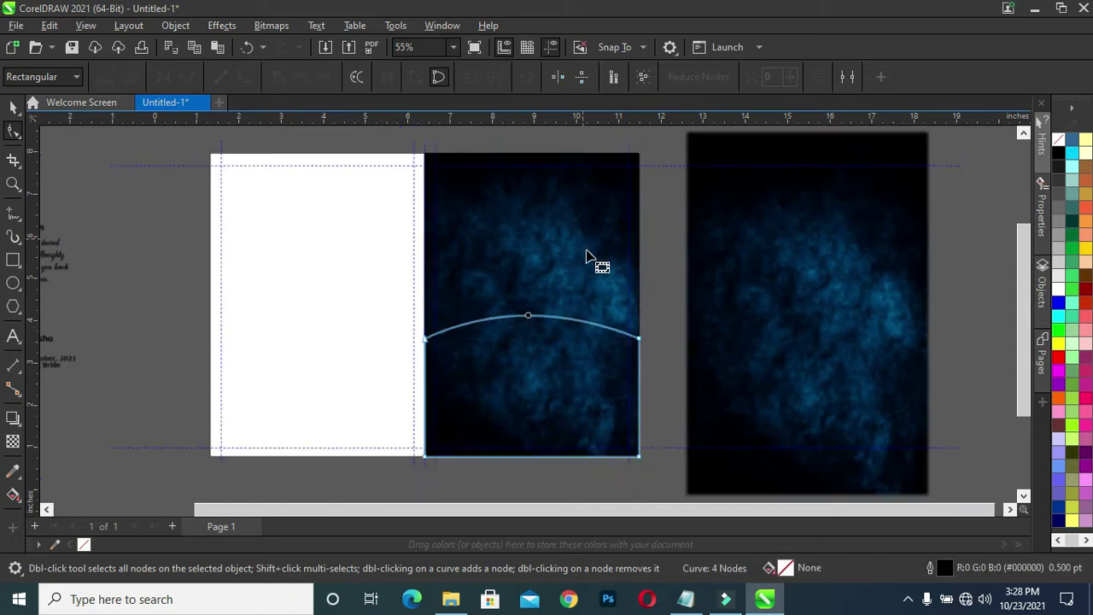
pyautogui.scroll(2, 541, 343)
pyautogui.scroll(-1, 566, 299)
pyautogui.scroll(-1, 569, 298)
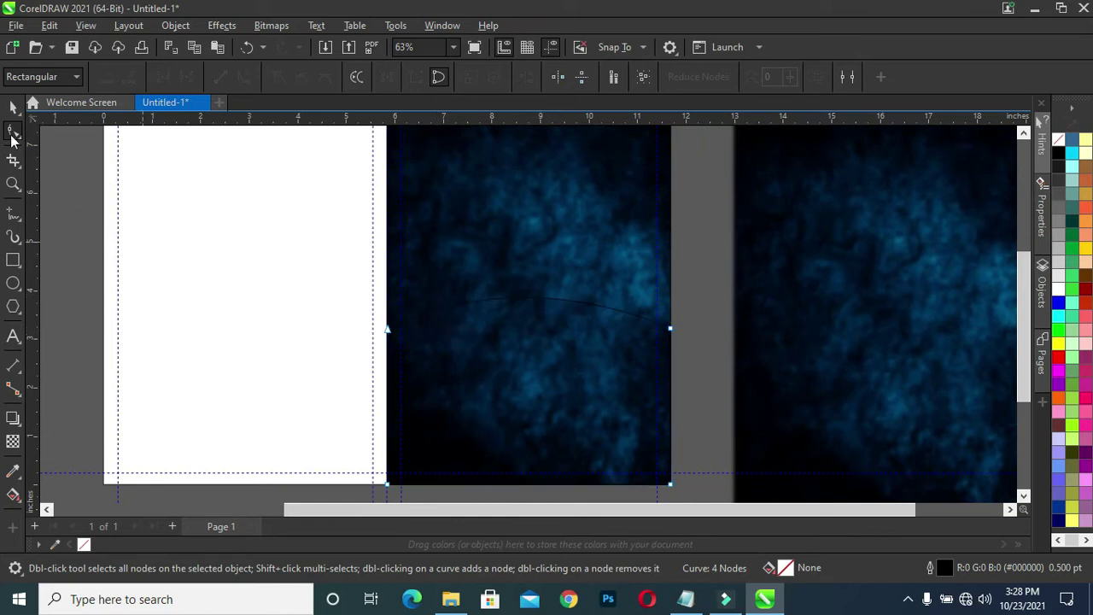
pyautogui.click(10, 107)
pyautogui.click(464, 363)
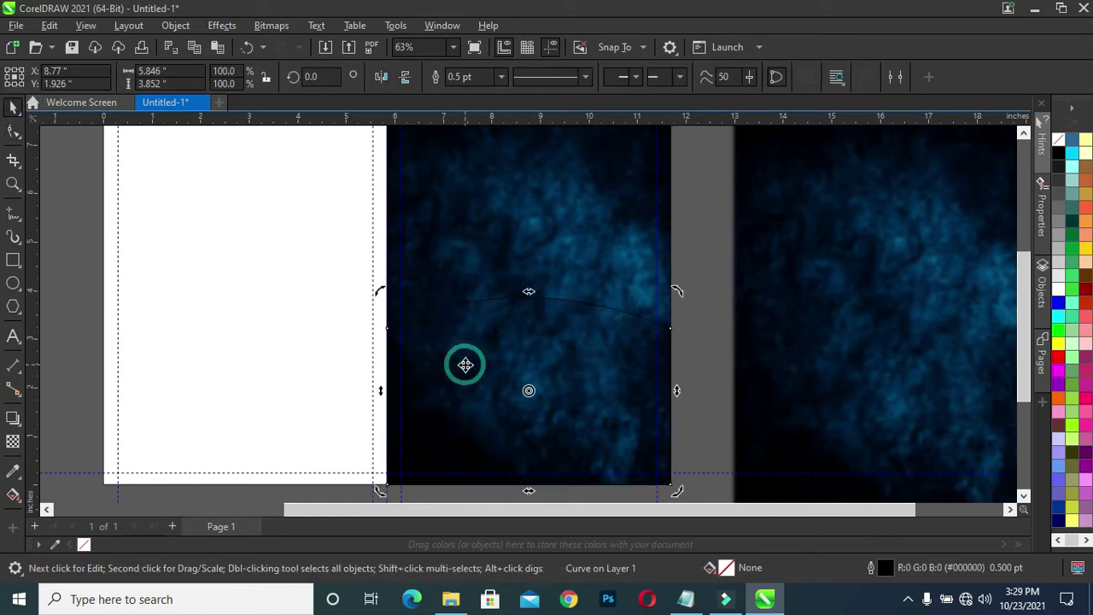
pyautogui.scroll(-1, 465, 365)
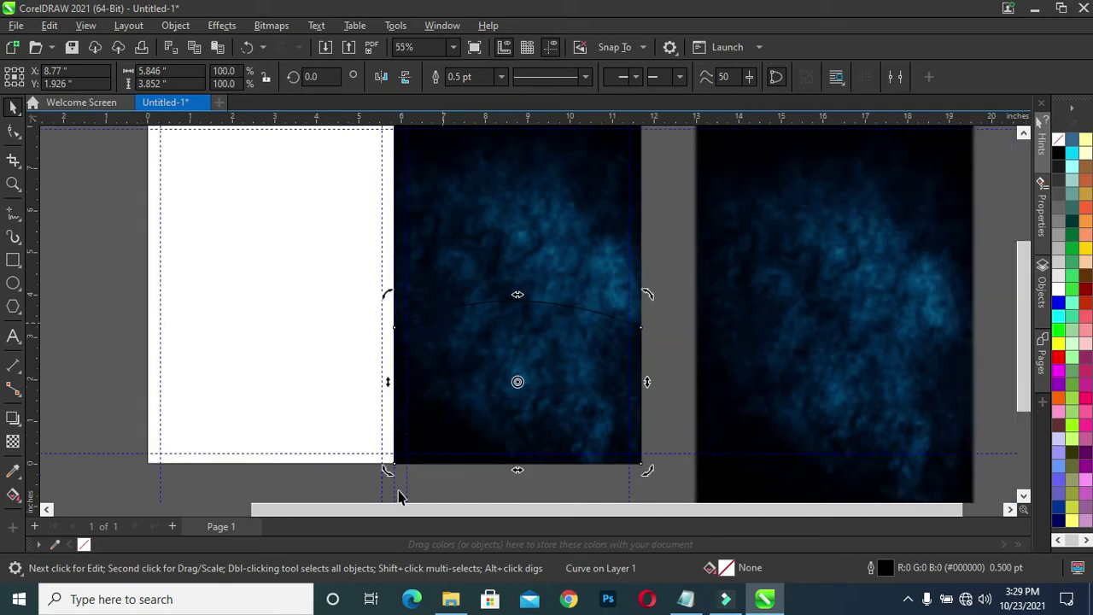
pyautogui.click(451, 599)
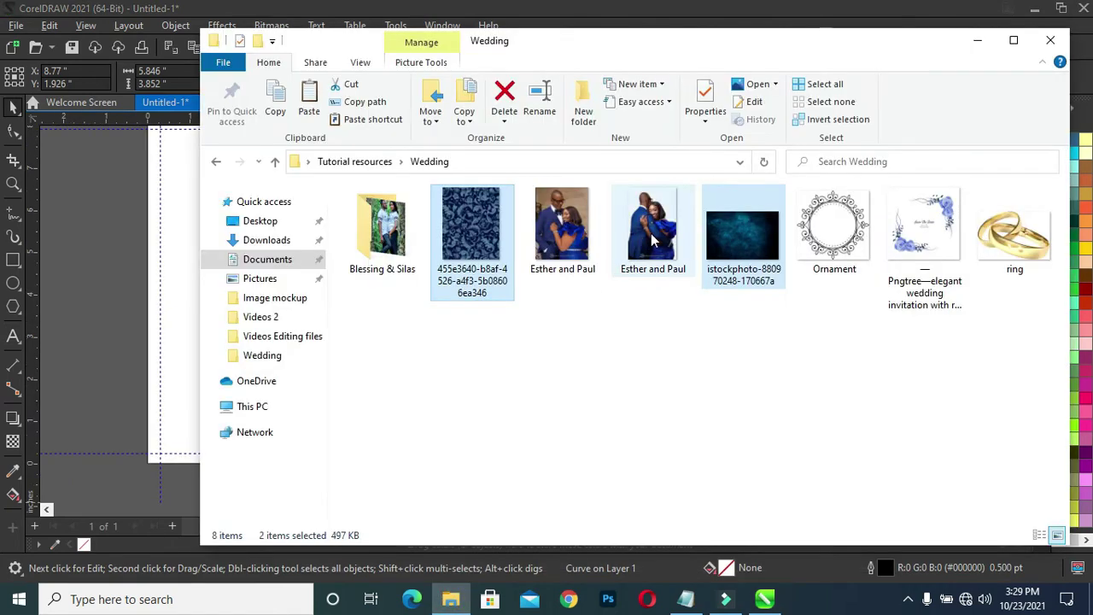
pyautogui.click(561, 229)
pyautogui.moveTo(275, 454); pyautogui.dragTo(96, 350)
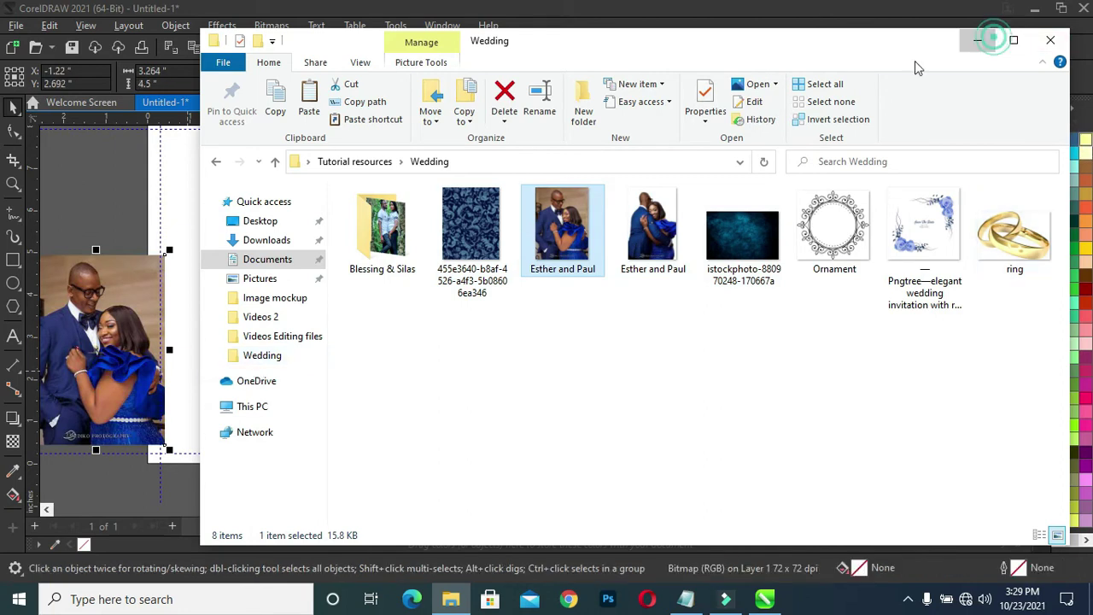
pyautogui.click(978, 41)
pyautogui.moveTo(93, 359); pyautogui.dragTo(179, 337)
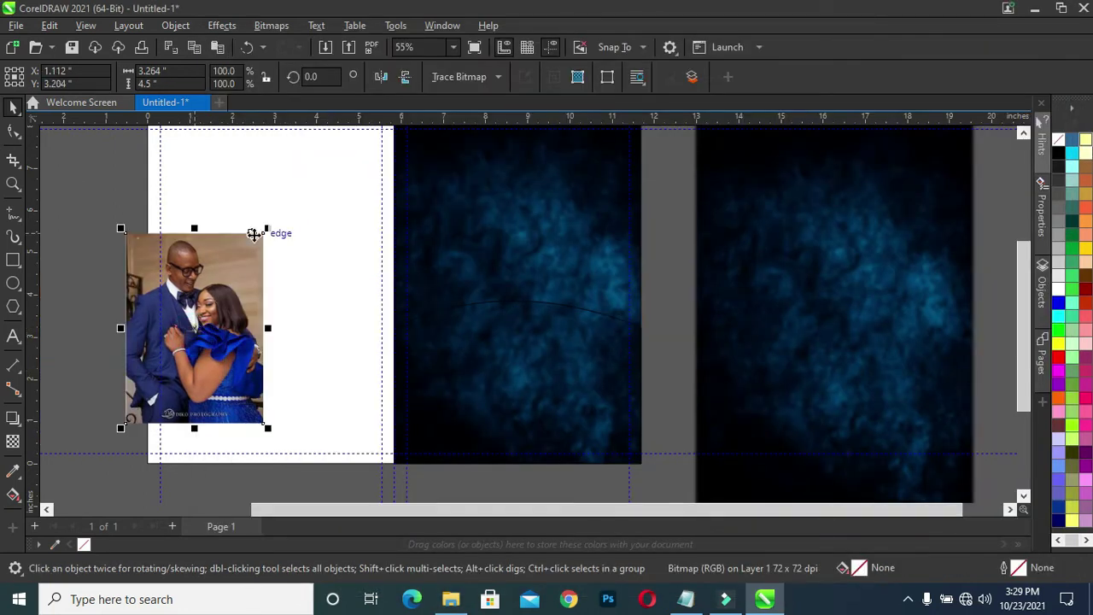
# Step: Enlarge the photo to about 152% and fill the arch with navy #2D3975 sampled from it
pyautogui.moveTo(266, 225); pyautogui.dragTo(338, 136)
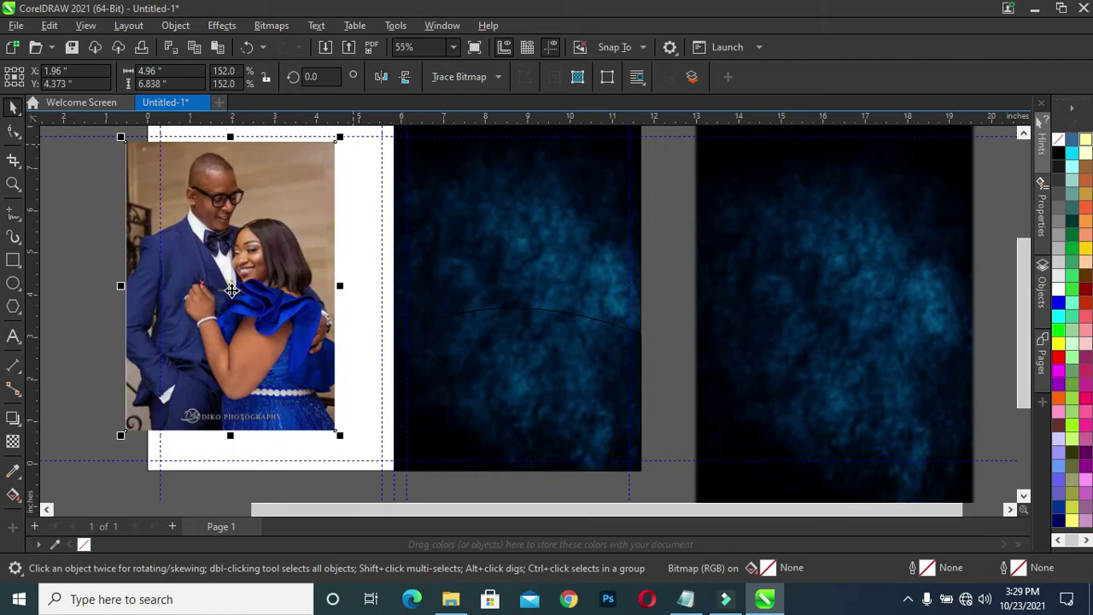
pyautogui.moveTo(221, 289)
pyautogui.mouseDown()
pyautogui.moveTo(254, 318)
pyautogui.moveTo(241, 361)
pyautogui.mouseUp()
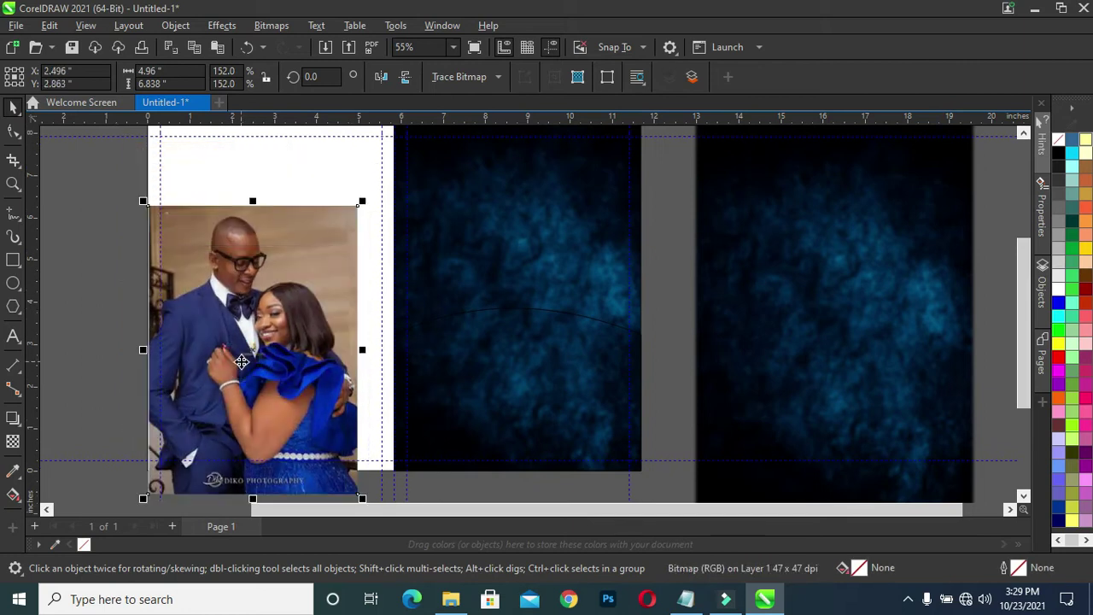
pyautogui.click(13, 470)
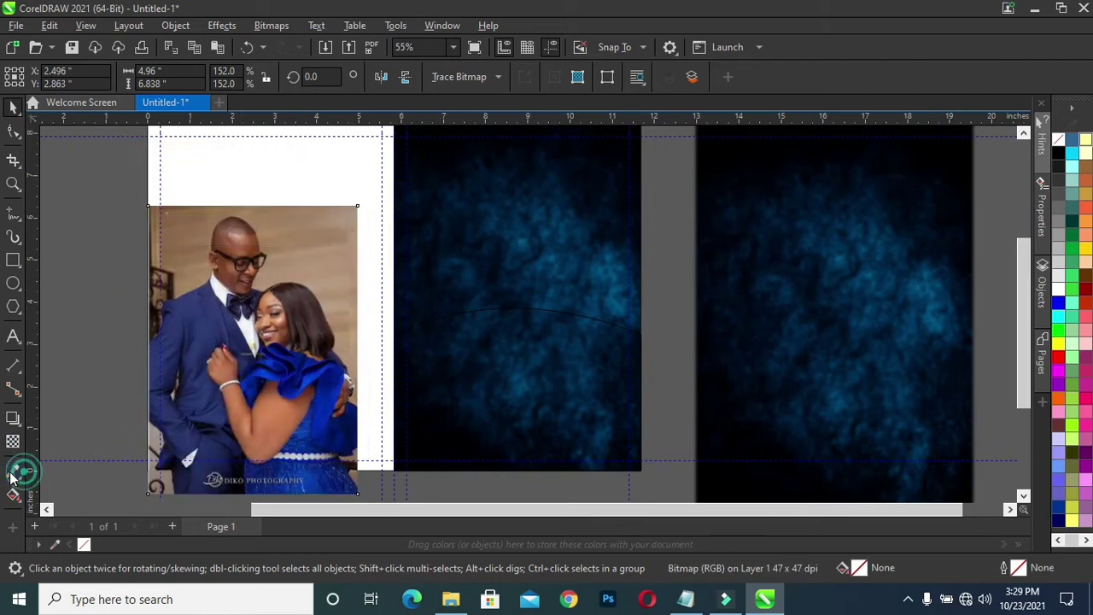
pyautogui.click(205, 339)
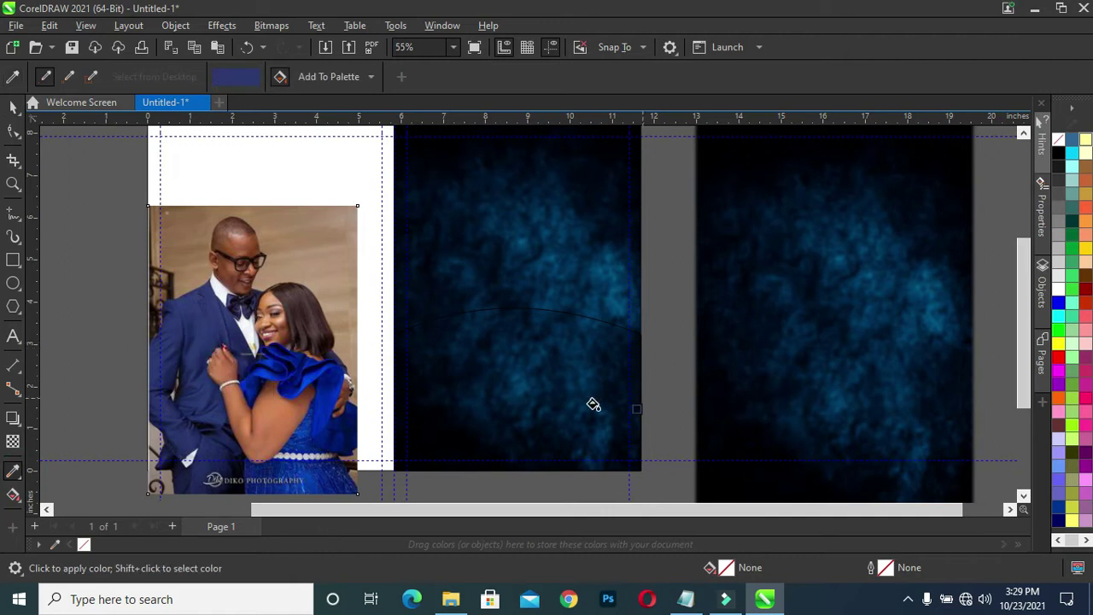
pyautogui.click(537, 391)
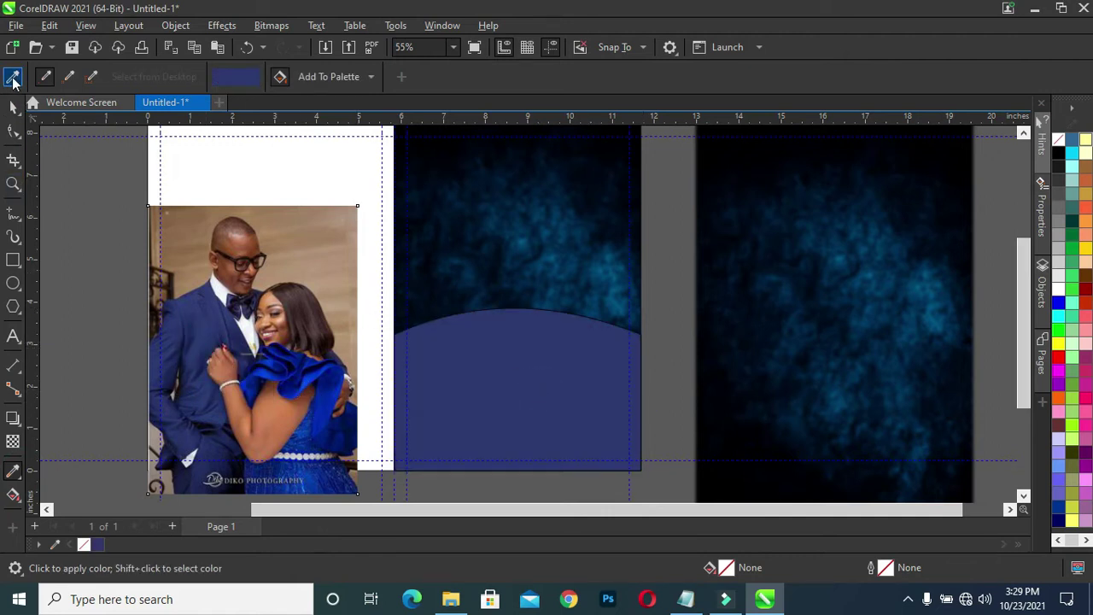
# Step: Move the photo left of the page and open the arch's Edit Fill dialog
pyautogui.click(13, 106)
pyautogui.click(479, 373)
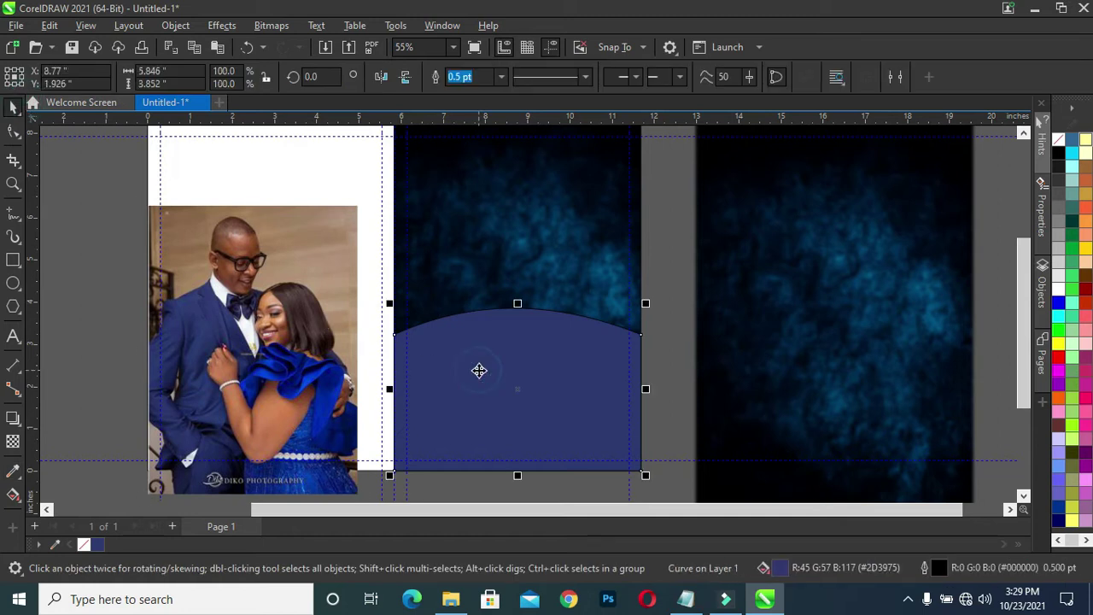
pyautogui.moveTo(311, 348); pyautogui.dragTo(166, 362)
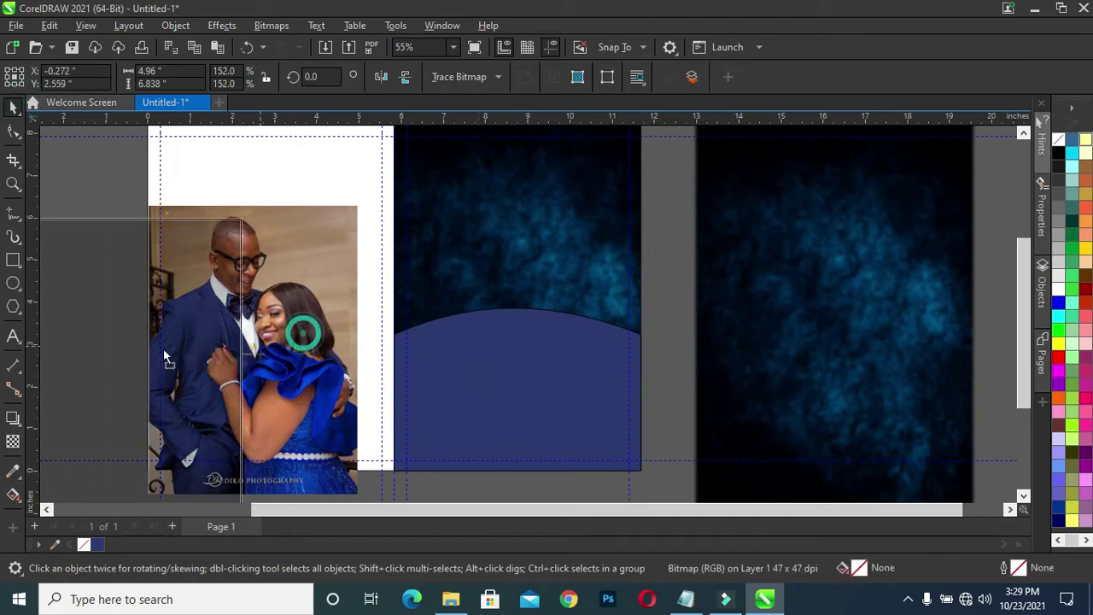
pyautogui.click(556, 358)
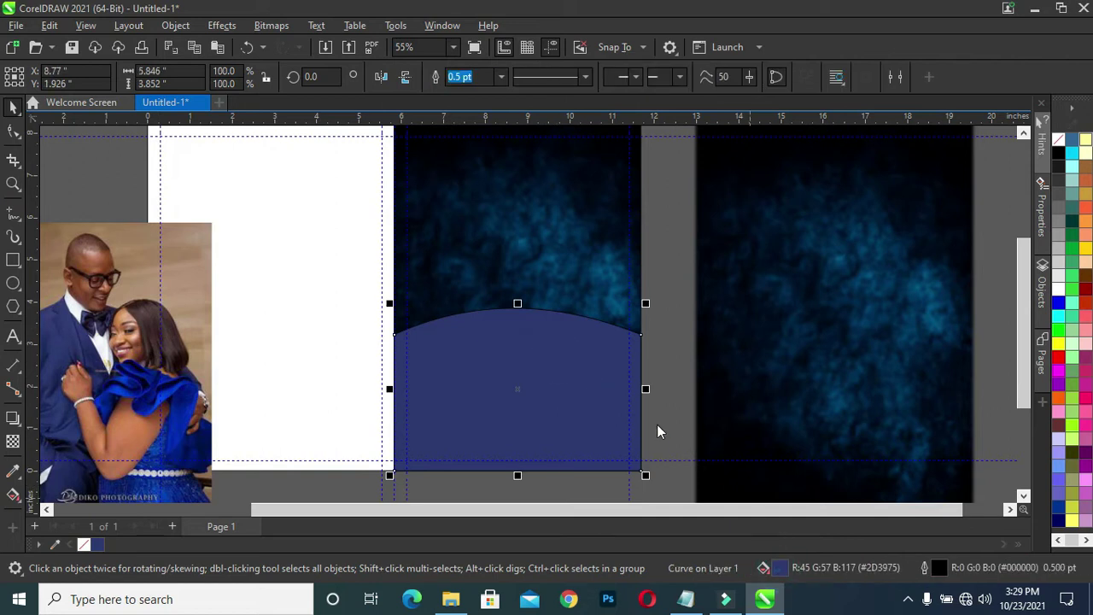
pyautogui.hotkey('shift', 'F11')
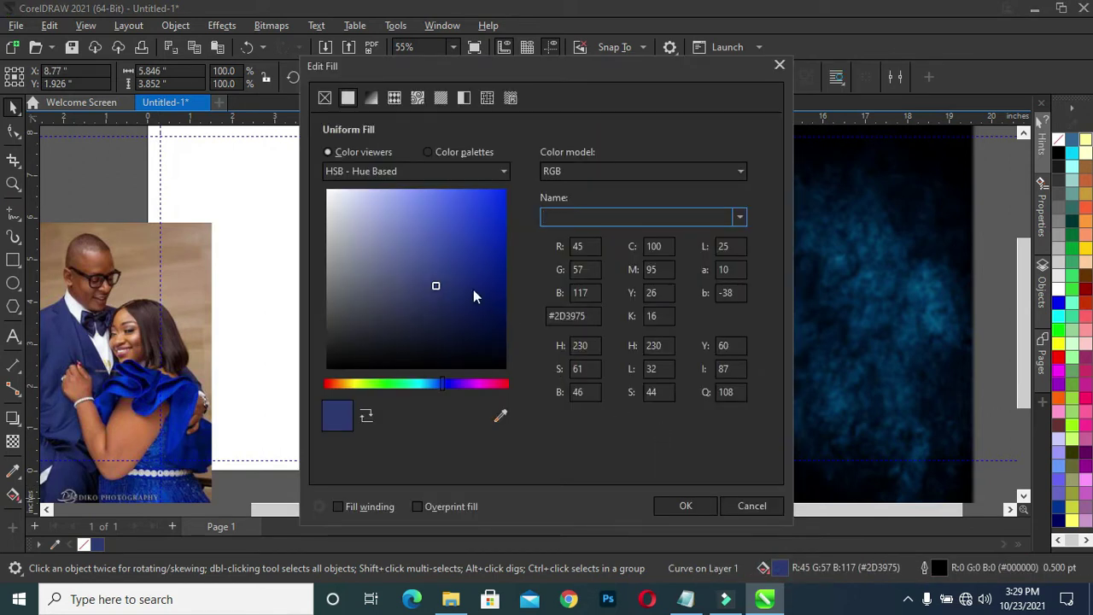
# Step: Change the arch's uniform fill to deep navy #031054 and apply it
pyautogui.click(474, 286)
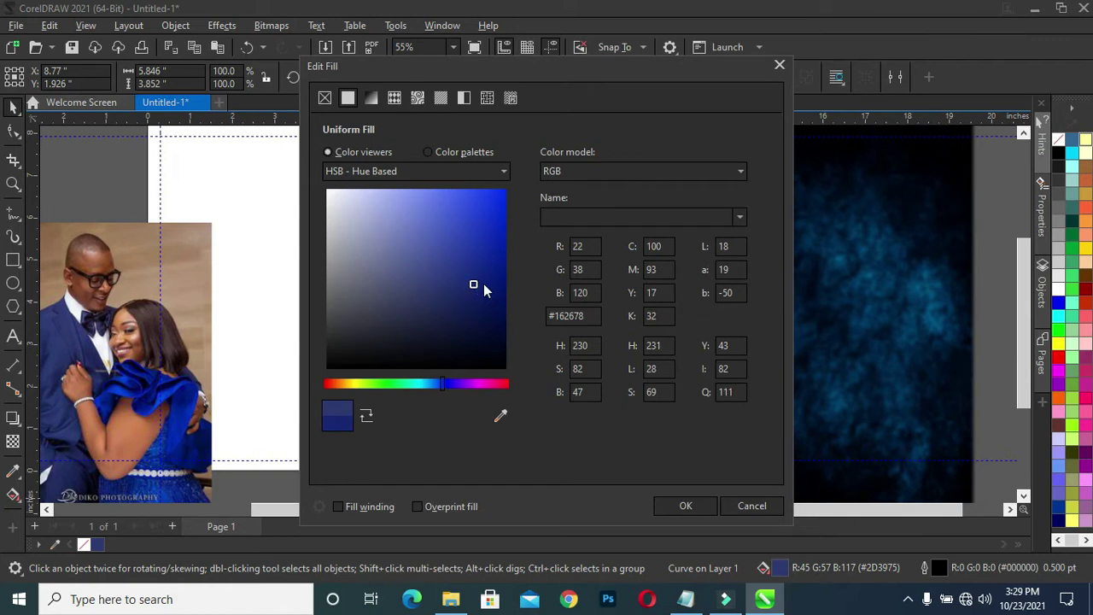
pyautogui.moveTo(605, 66); pyautogui.dragTo(947, 69)
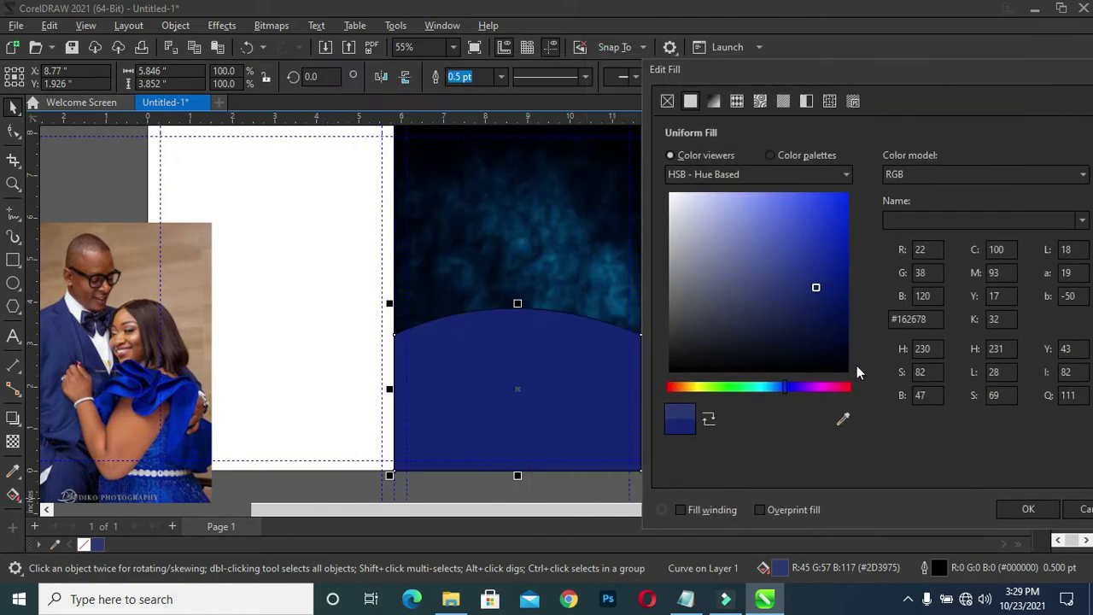
pyautogui.click(842, 314)
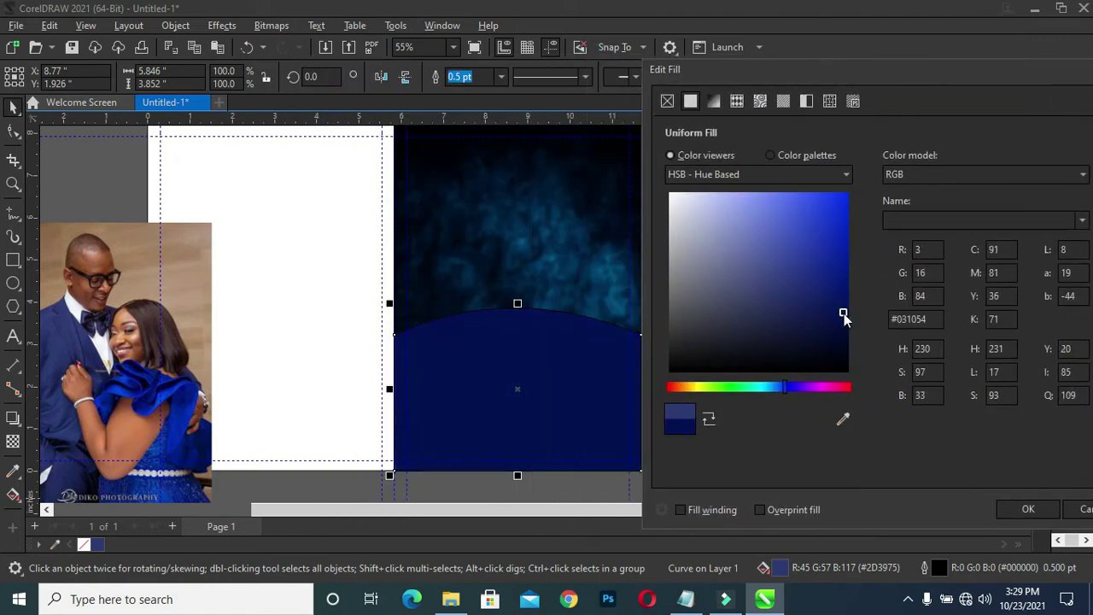
pyautogui.moveTo(947, 69); pyautogui.dragTo(706, 79)
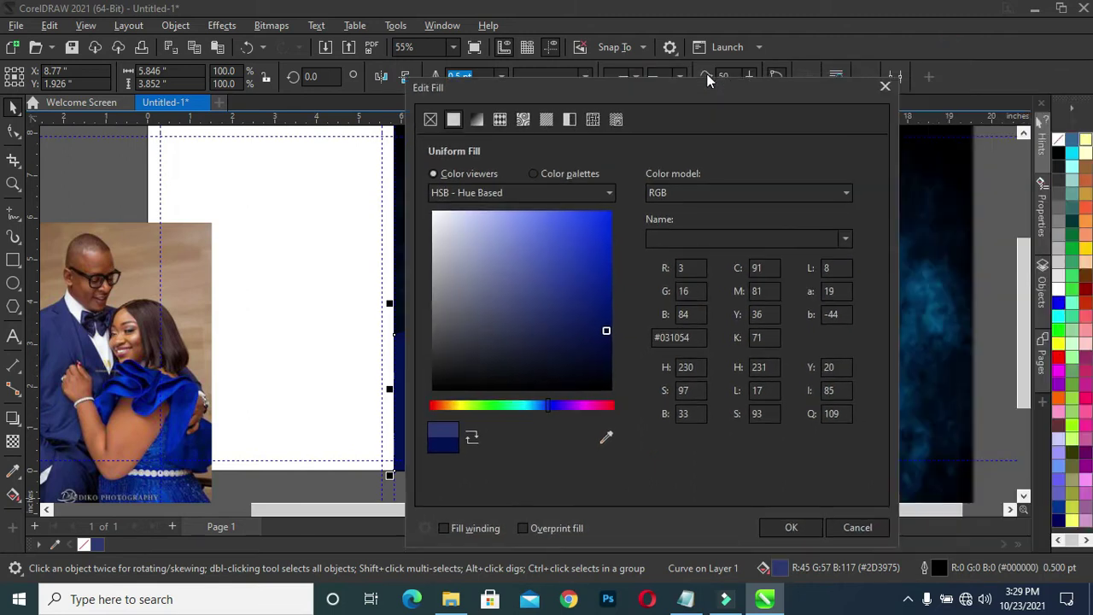
pyautogui.click(786, 518)
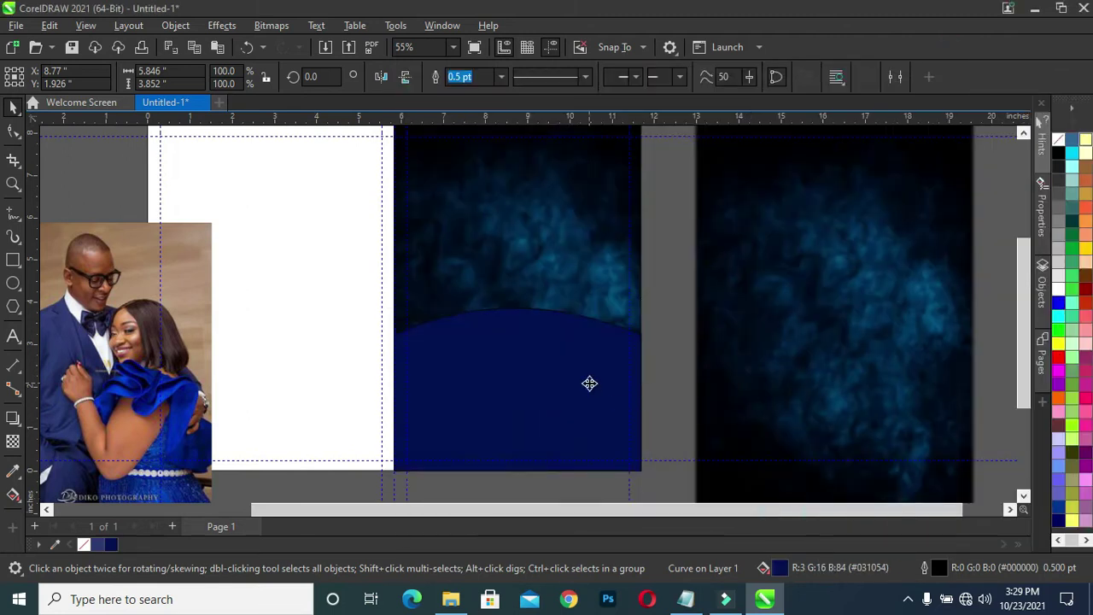
# Step: Nudge the arch's curve handle to reshape its top slightly, then remove its outline
pyautogui.click(522, 372)
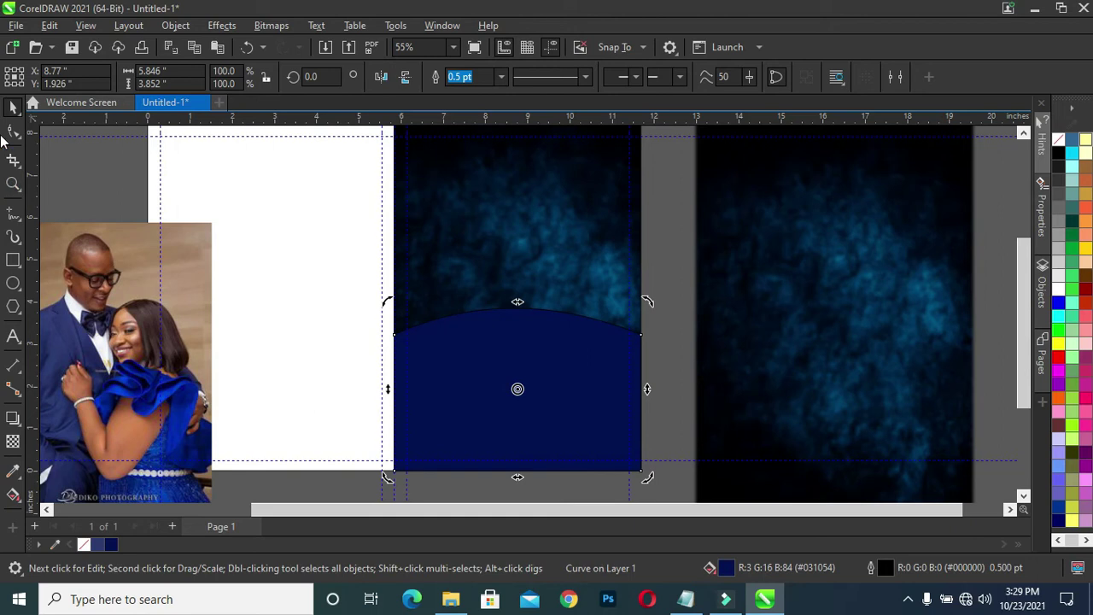
pyautogui.click(13, 133)
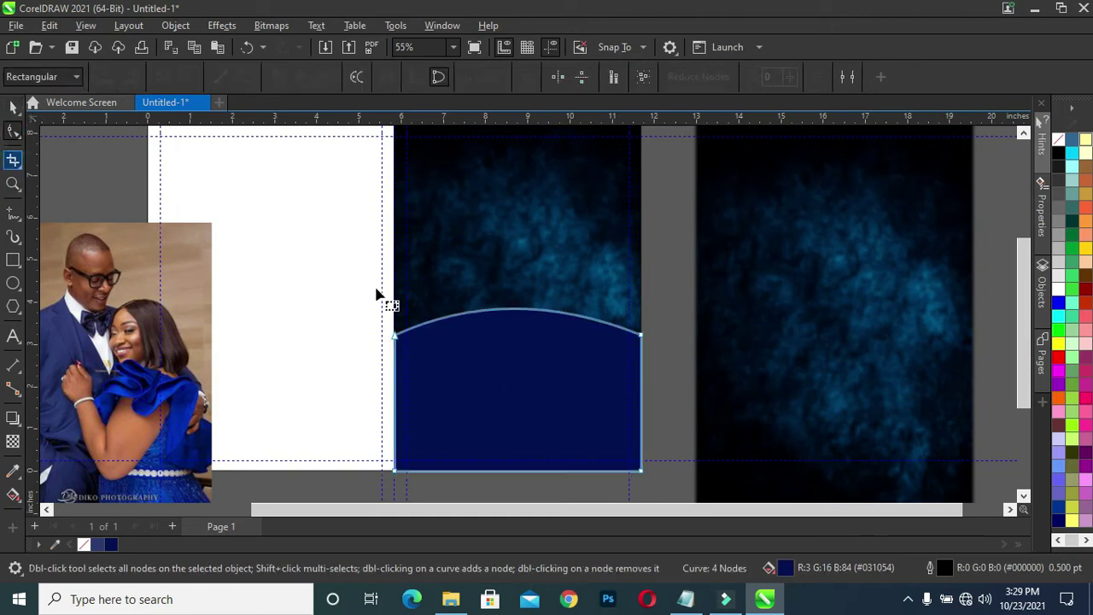
pyautogui.click(395, 338)
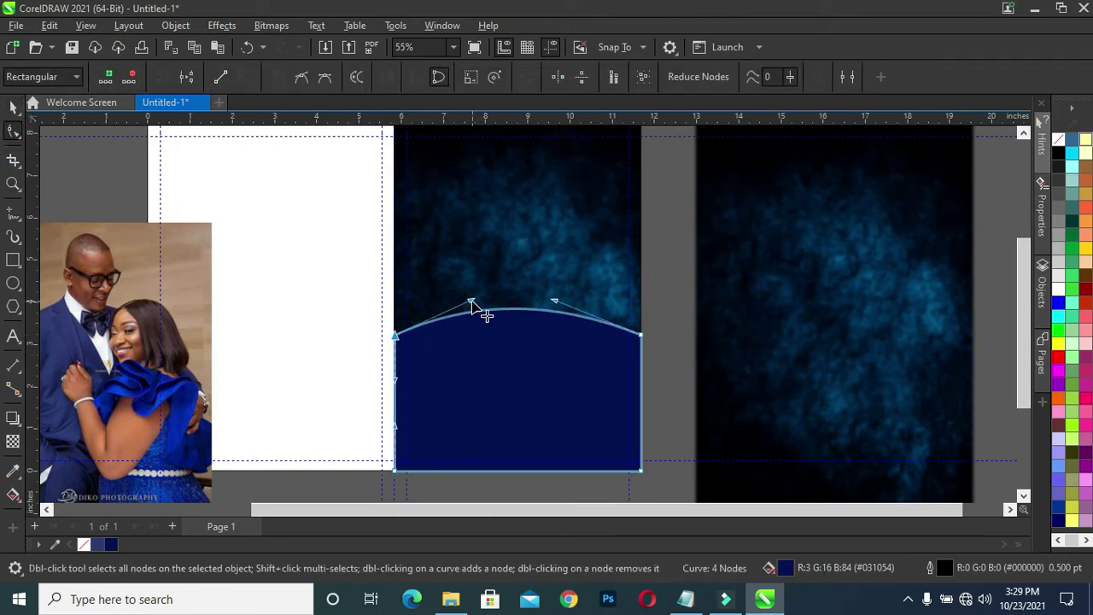
pyautogui.moveTo(472, 301); pyautogui.dragTo(475, 306)
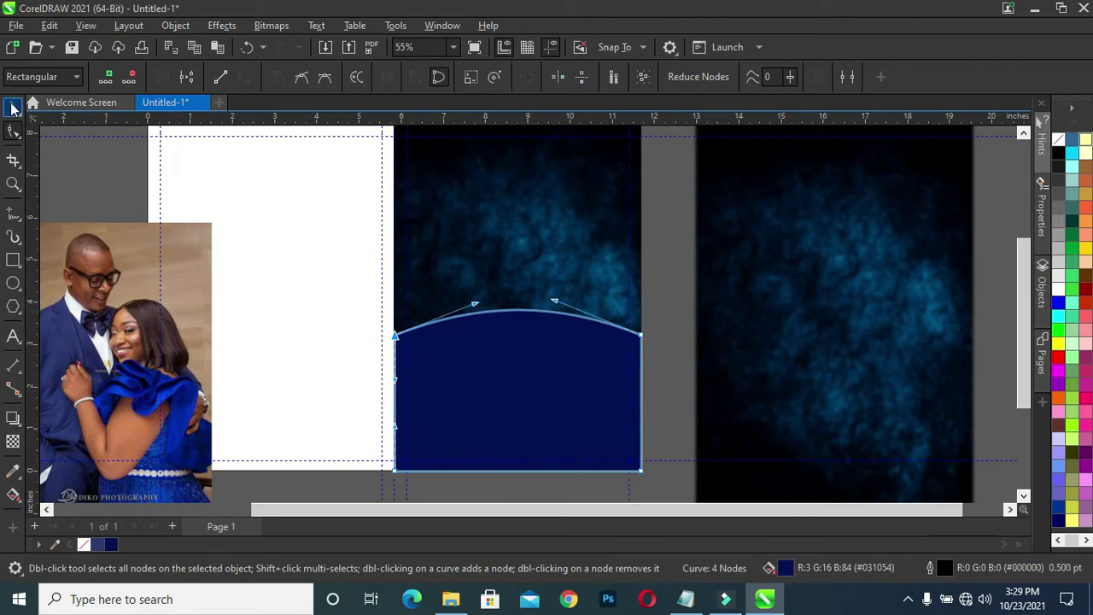
pyautogui.click(13, 105)
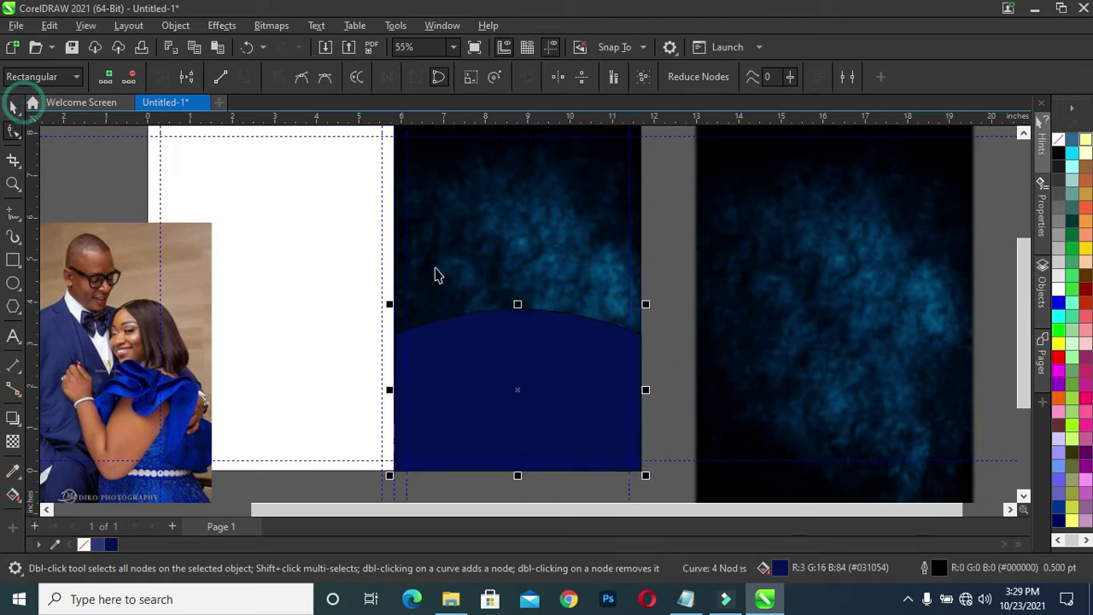
pyautogui.rightClick(83, 544)
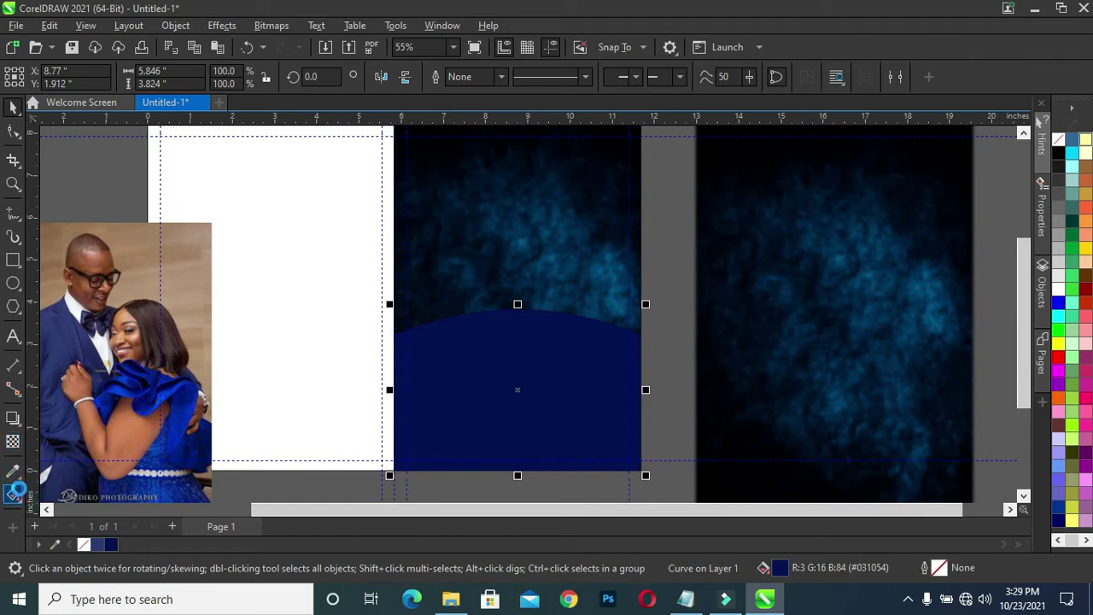
# Step: Drag a horizontal fountain fill across the arch with a pale yellow right end
pyautogui.click(14, 493)
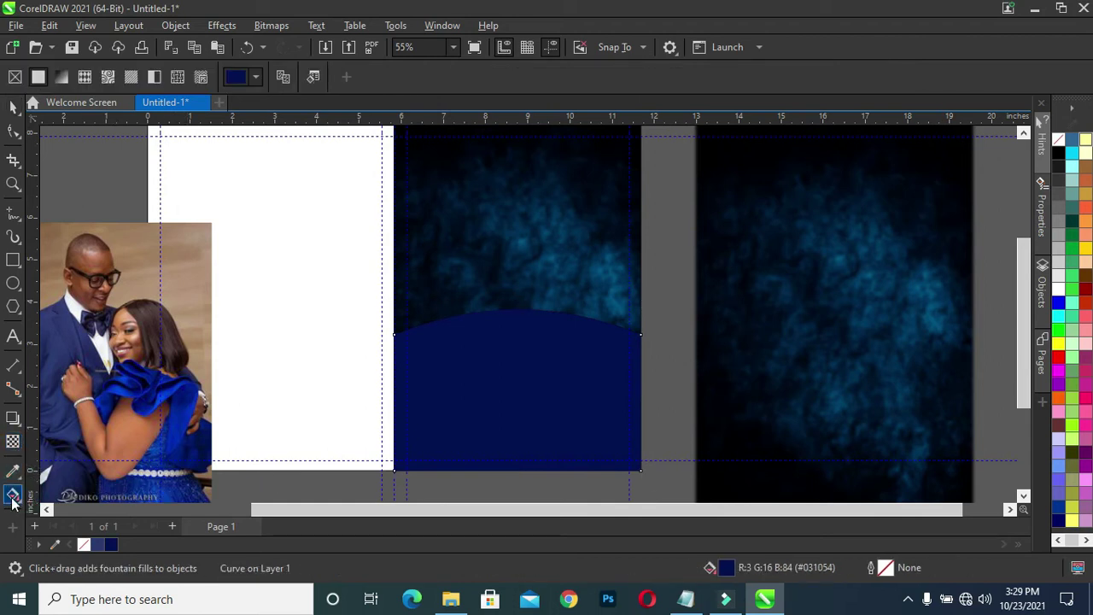
pyautogui.moveTo(395, 401); pyautogui.dragTo(633, 401)
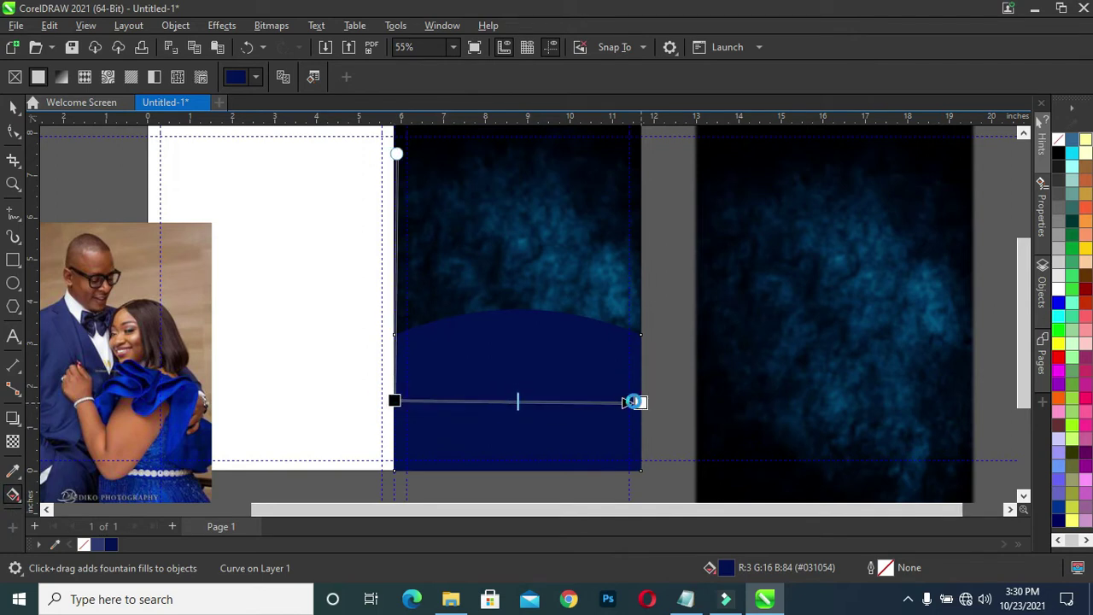
pyautogui.scroll(1, 563, 419)
pyautogui.scroll(1, 564, 418)
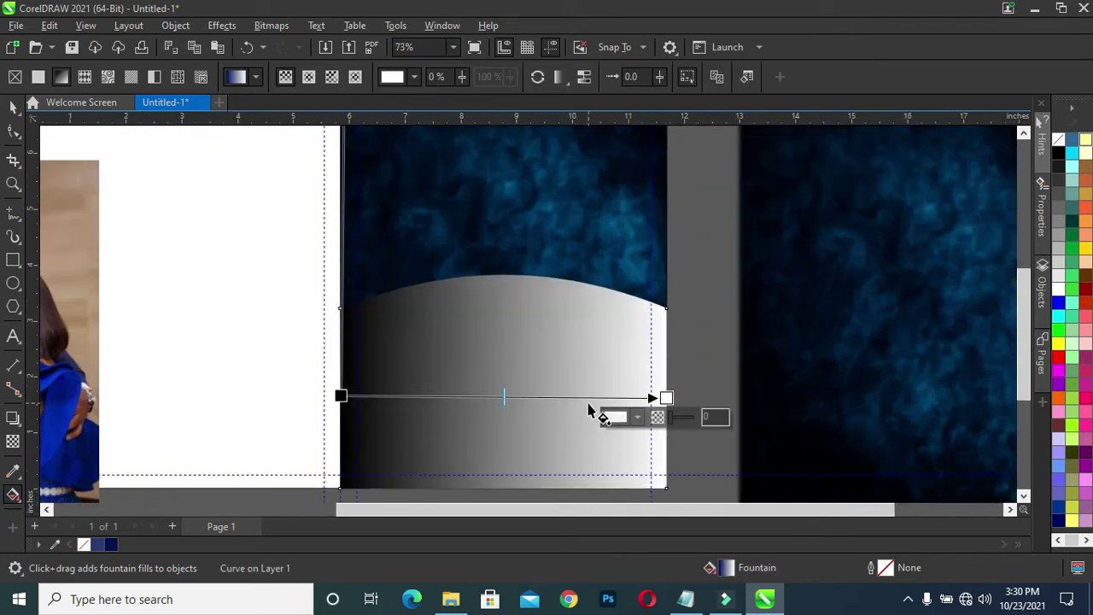
pyautogui.click(639, 418)
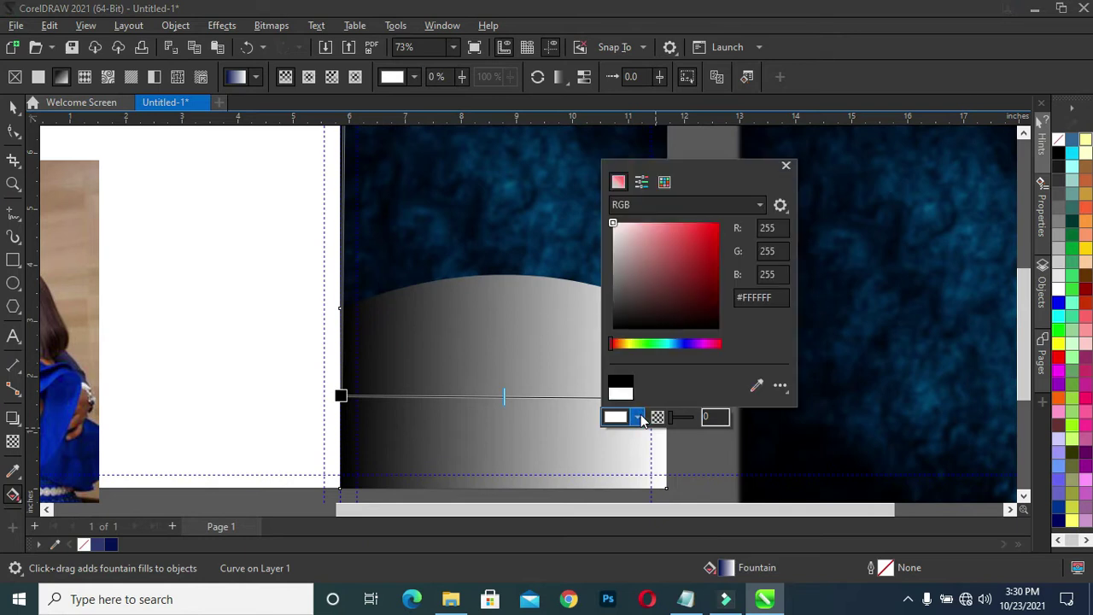
pyautogui.click(629, 344)
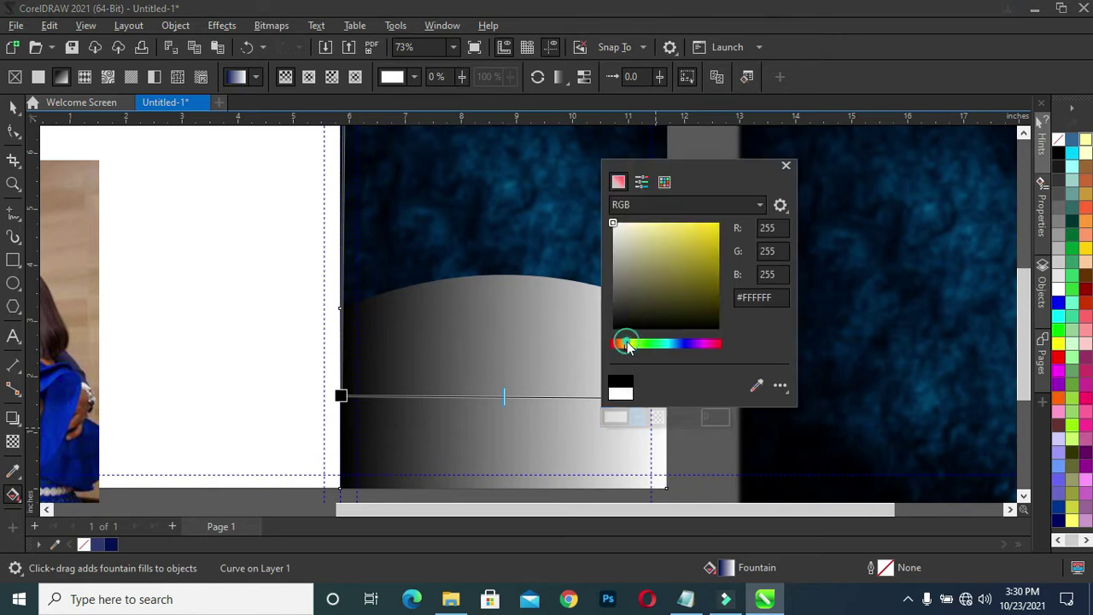
pyautogui.moveTo(702, 248); pyautogui.dragTo(720, 234)
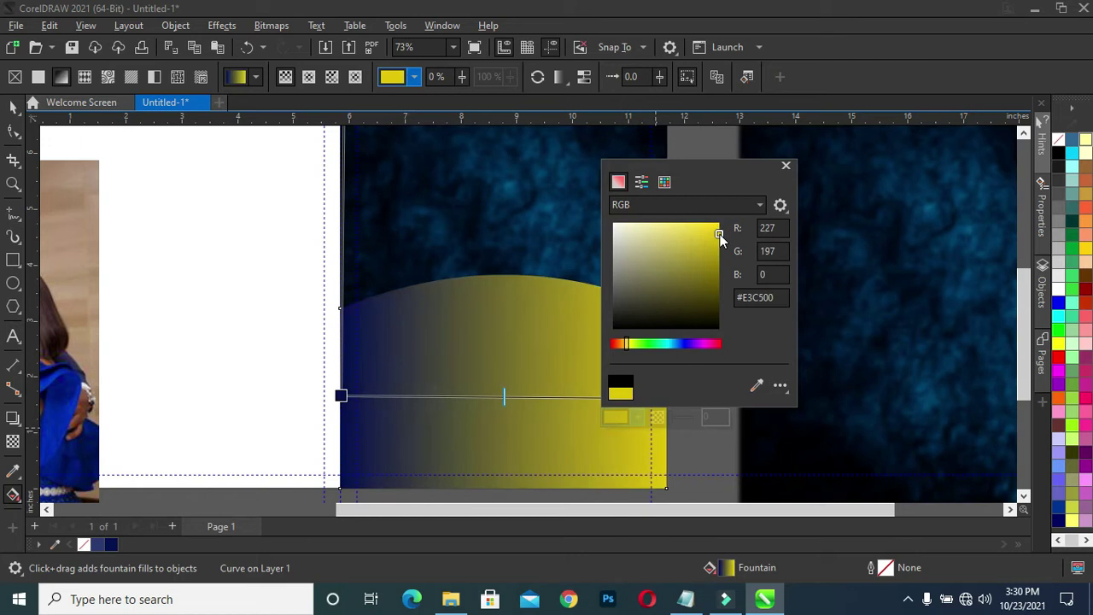
pyautogui.click(675, 225)
pyautogui.moveTo(672, 226); pyautogui.dragTo(653, 221)
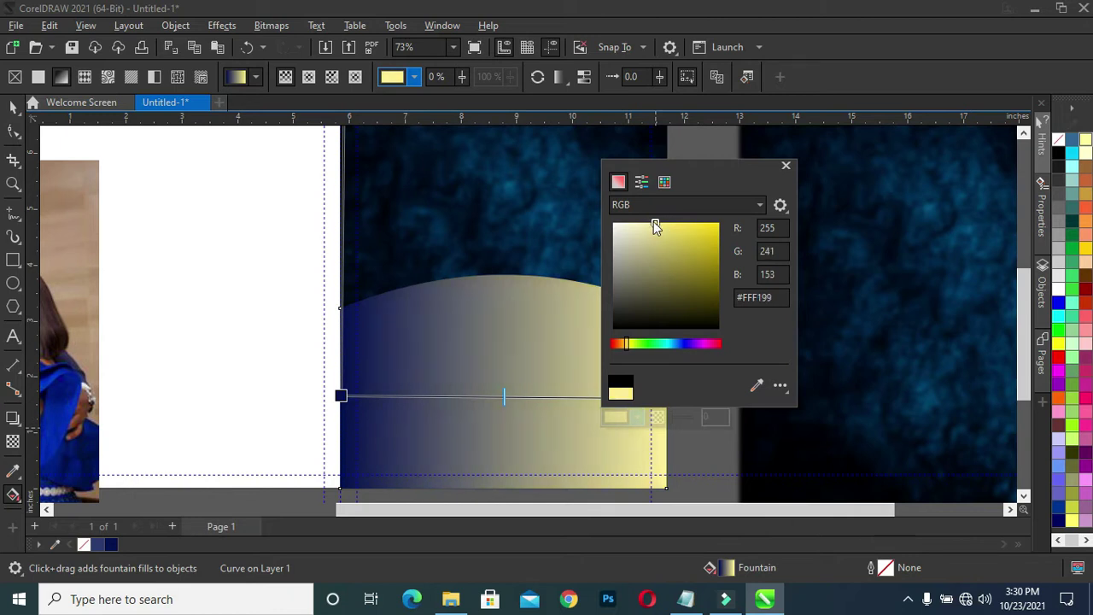
# Step: Set the gradient's left stop to pale gold #FFD382
pyautogui.click(342, 395)
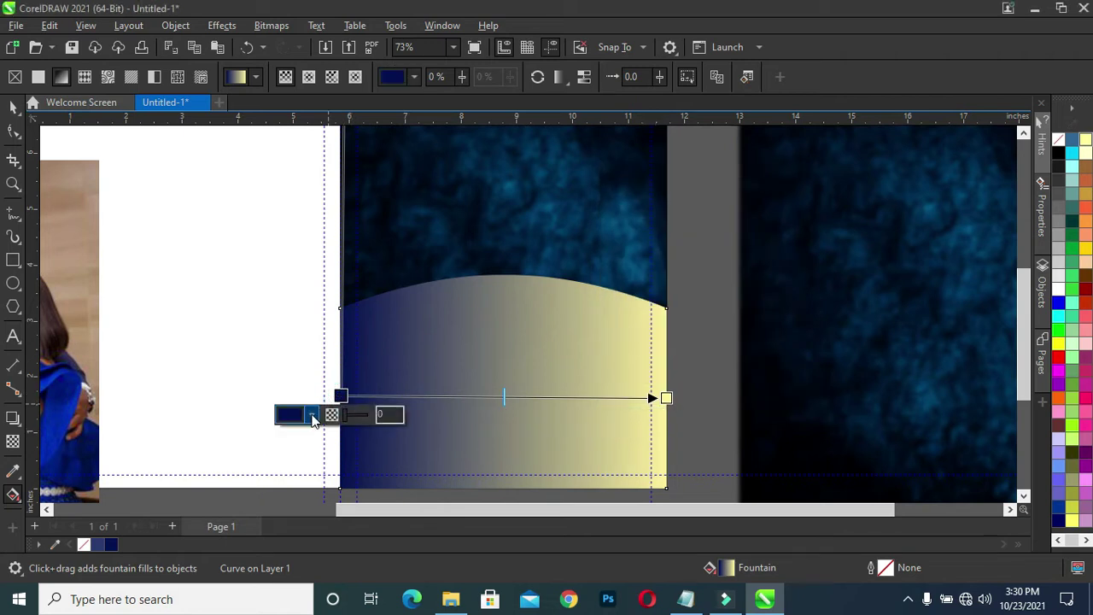
pyautogui.click(312, 416)
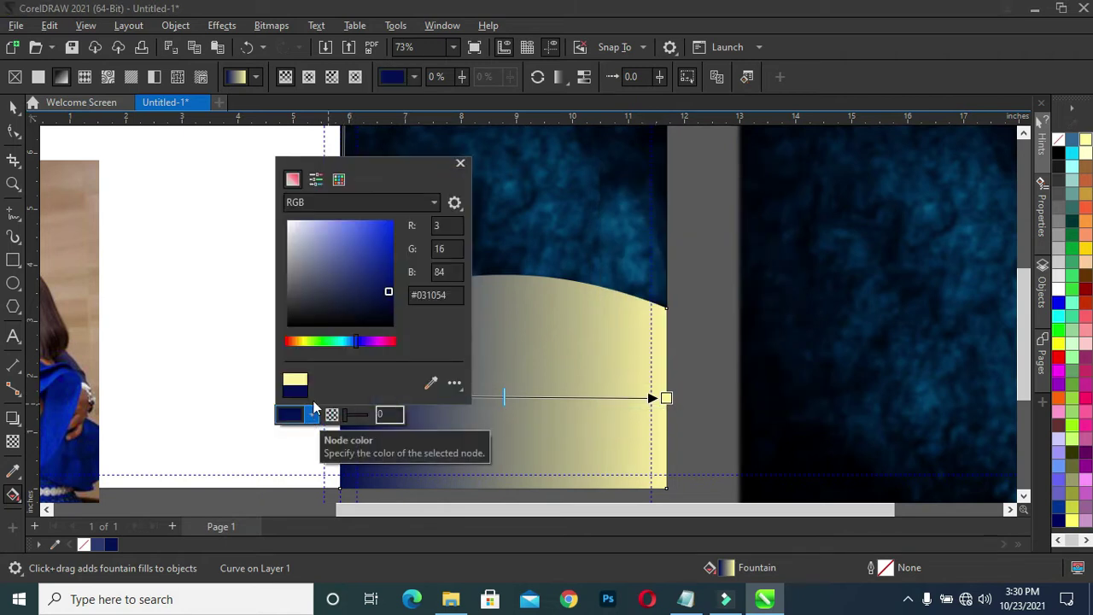
pyautogui.click(300, 341)
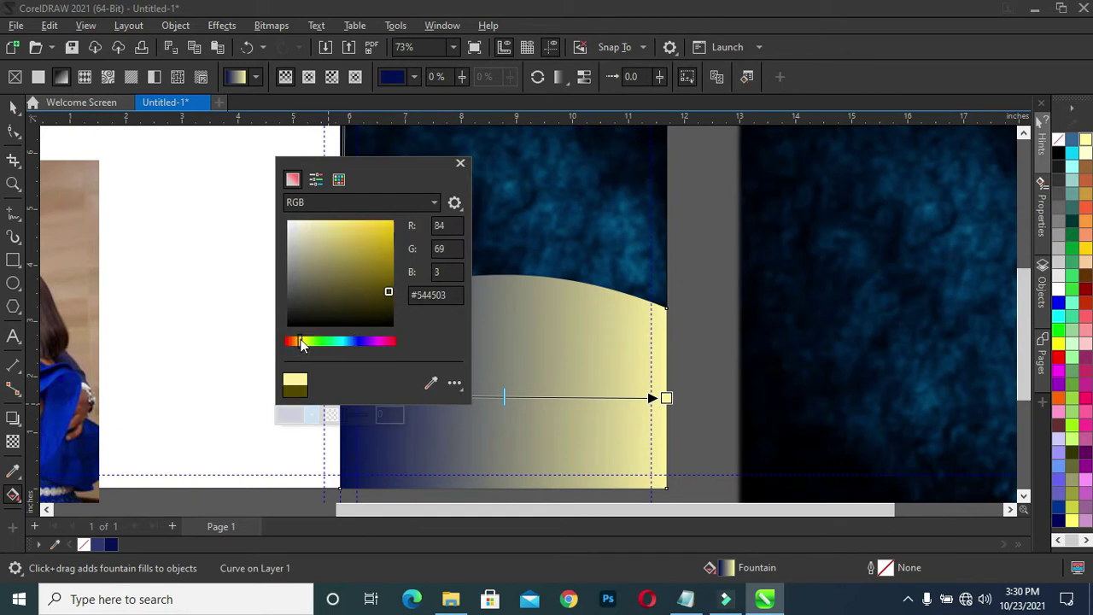
pyautogui.click(297, 342)
pyautogui.moveTo(326, 219); pyautogui.dragTo(339, 220)
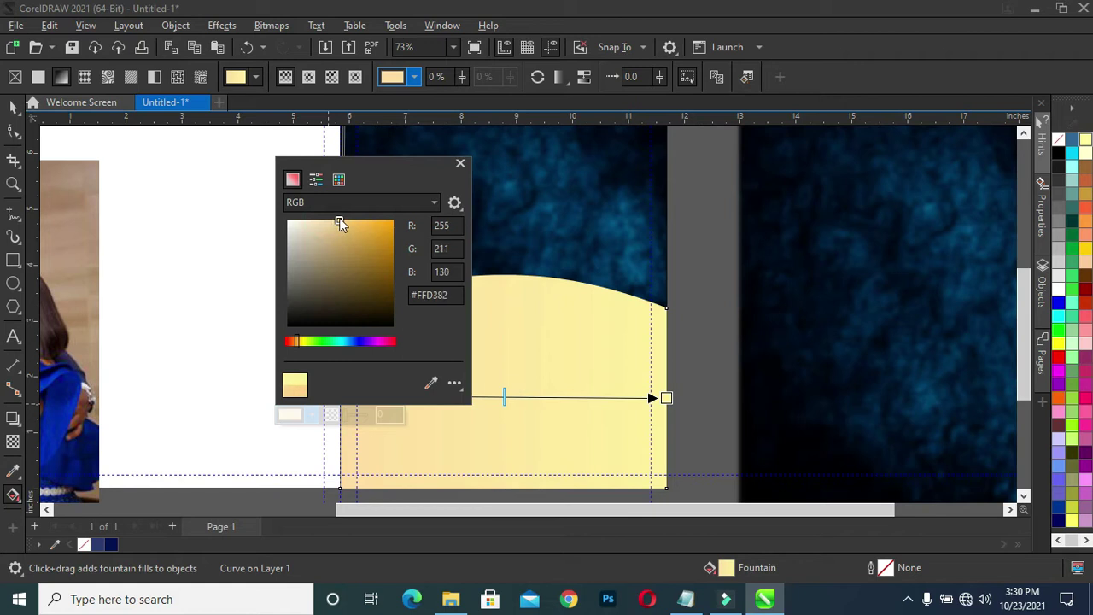
pyautogui.click(539, 295)
pyautogui.click(498, 397)
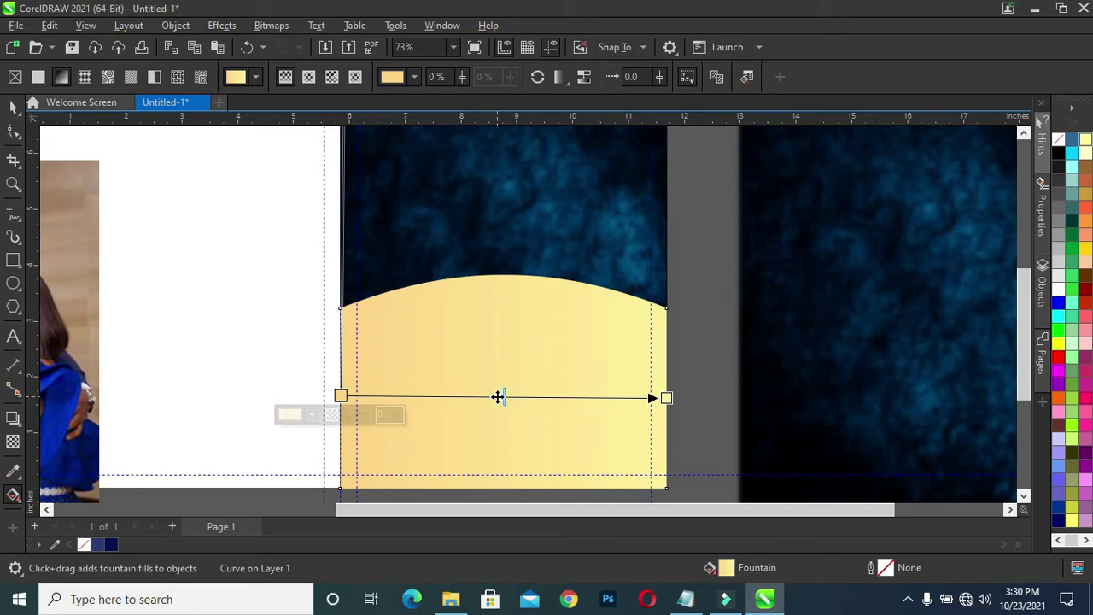
# Step: Add a midpoint colour stop to the arch gradient and make it a deeper gold
pyautogui.doubleClick(498, 397)
pyautogui.click(468, 415)
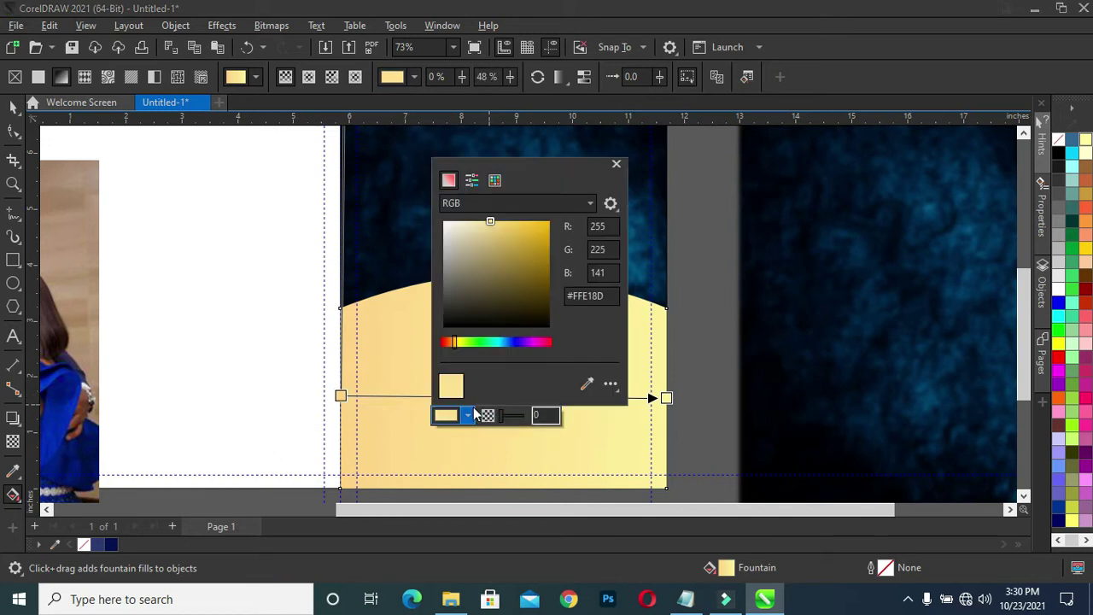
pyautogui.click(501, 222)
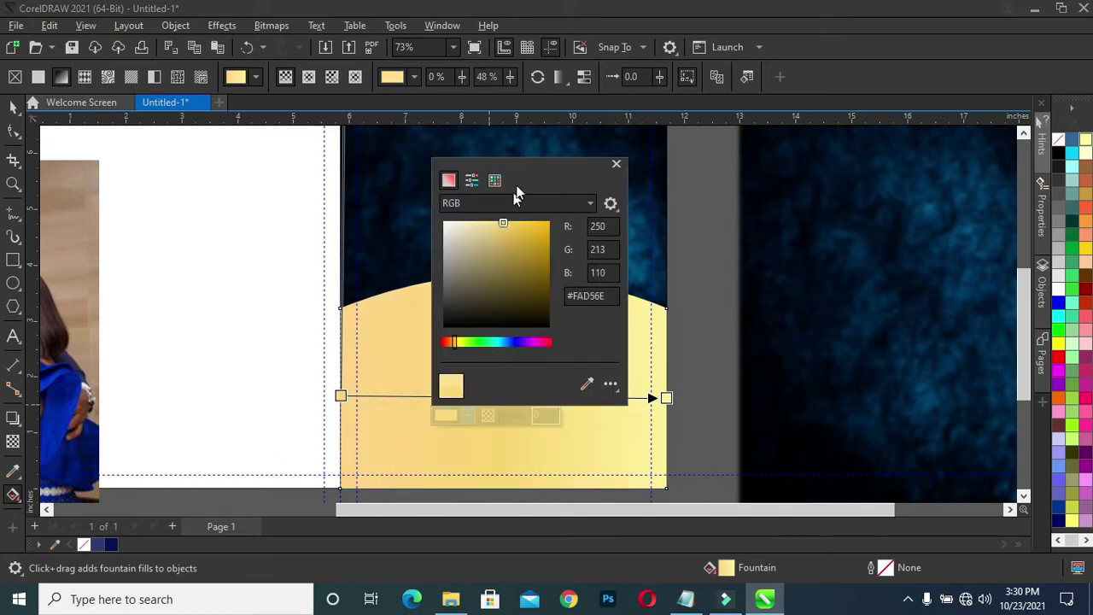
pyautogui.moveTo(524, 162); pyautogui.dragTo(772, 170)
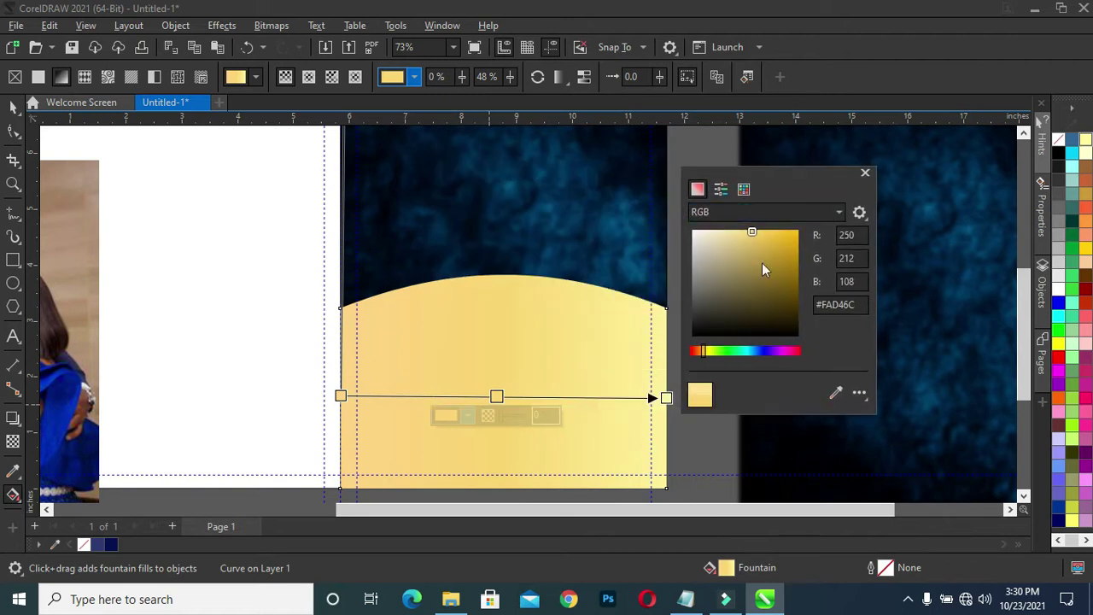
pyautogui.moveTo(759, 231); pyautogui.dragTo(756, 270)
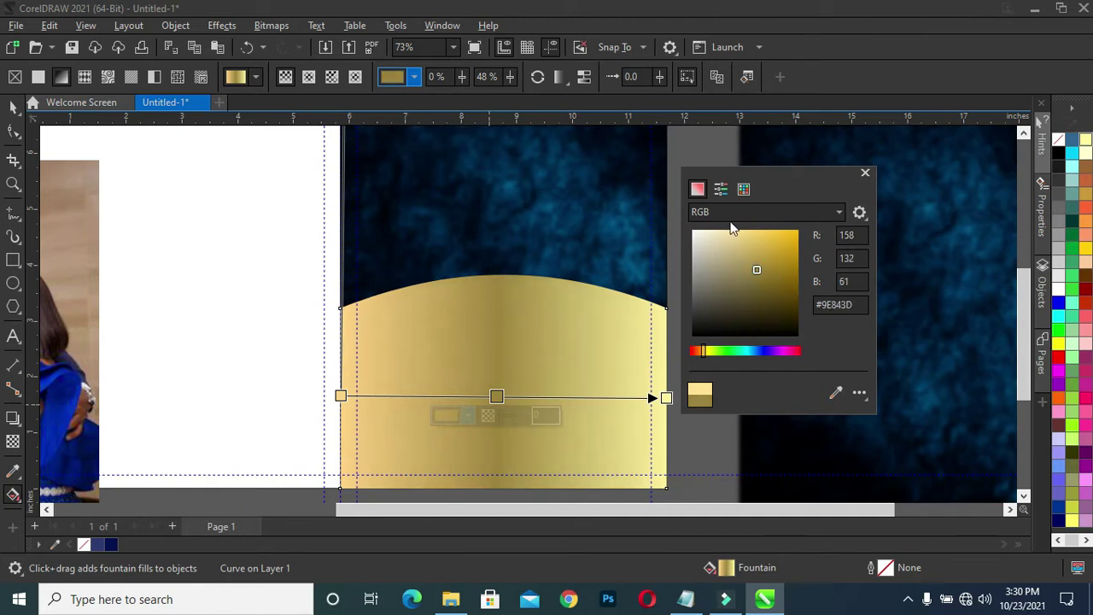
pyautogui.click(581, 395)
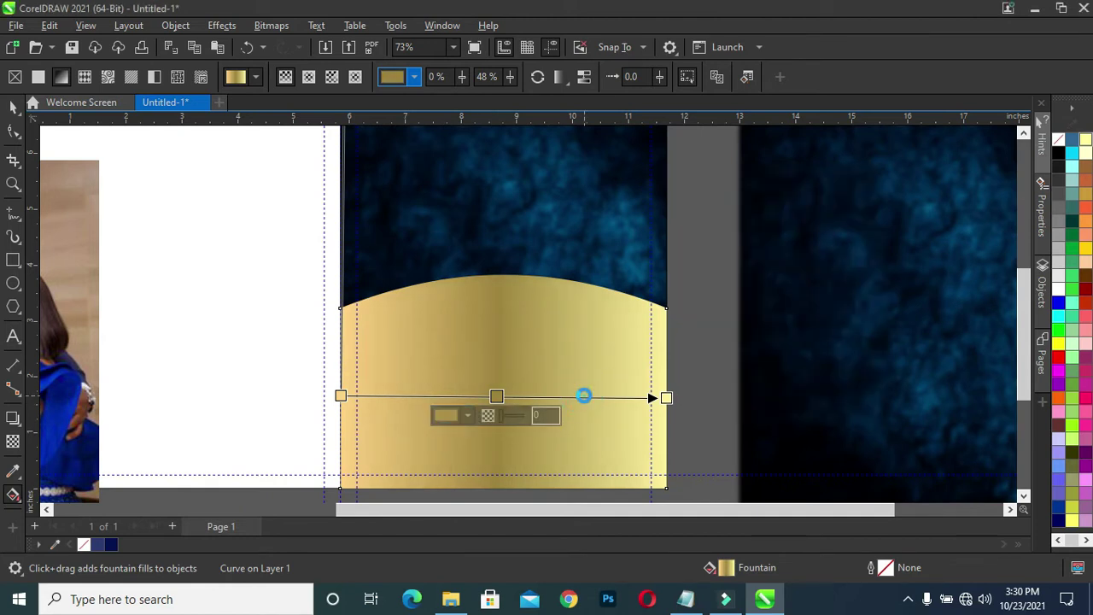
# Step: Add more gold colour stops around 21%, 66% and 75% along the gradient
pyautogui.doubleClick(584, 396)
pyautogui.moveTo(584, 396); pyautogui.dragTo(592, 397)
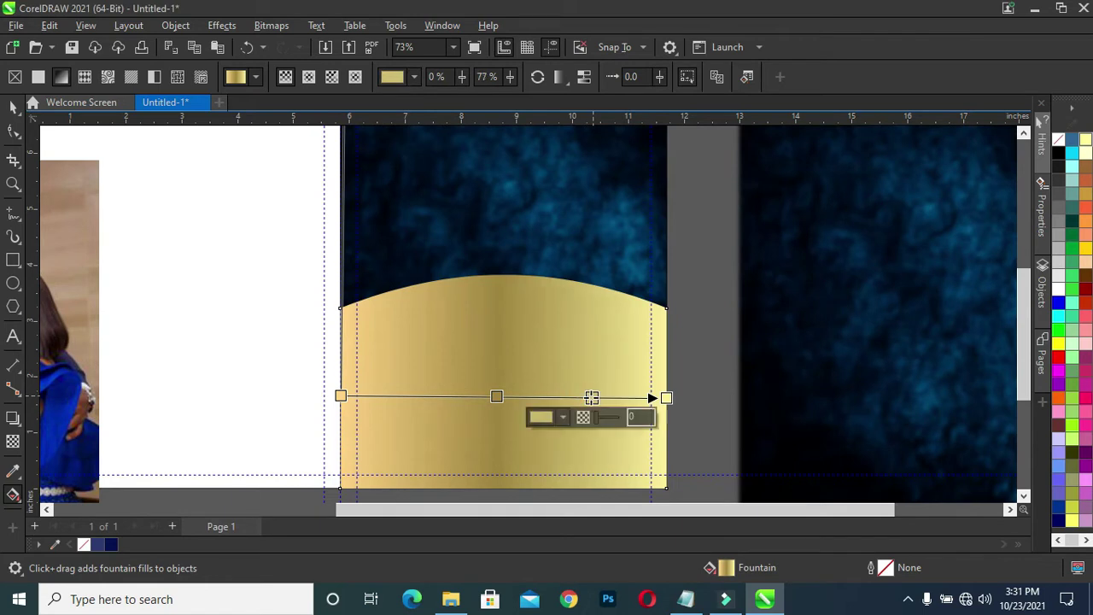
pyautogui.doubleClick(553, 396)
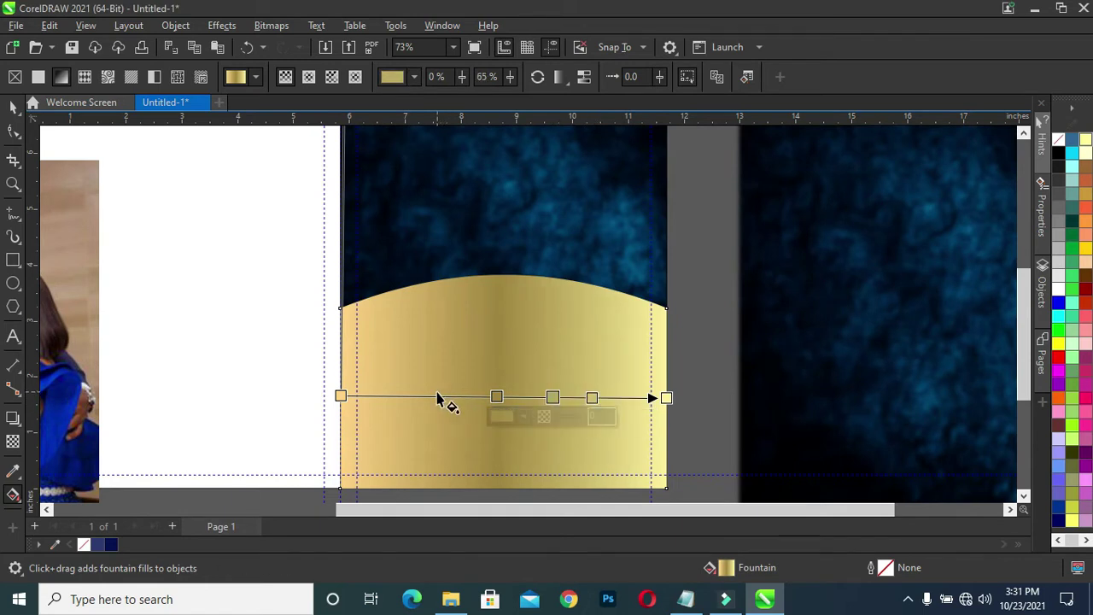
pyautogui.doubleClick(428, 396)
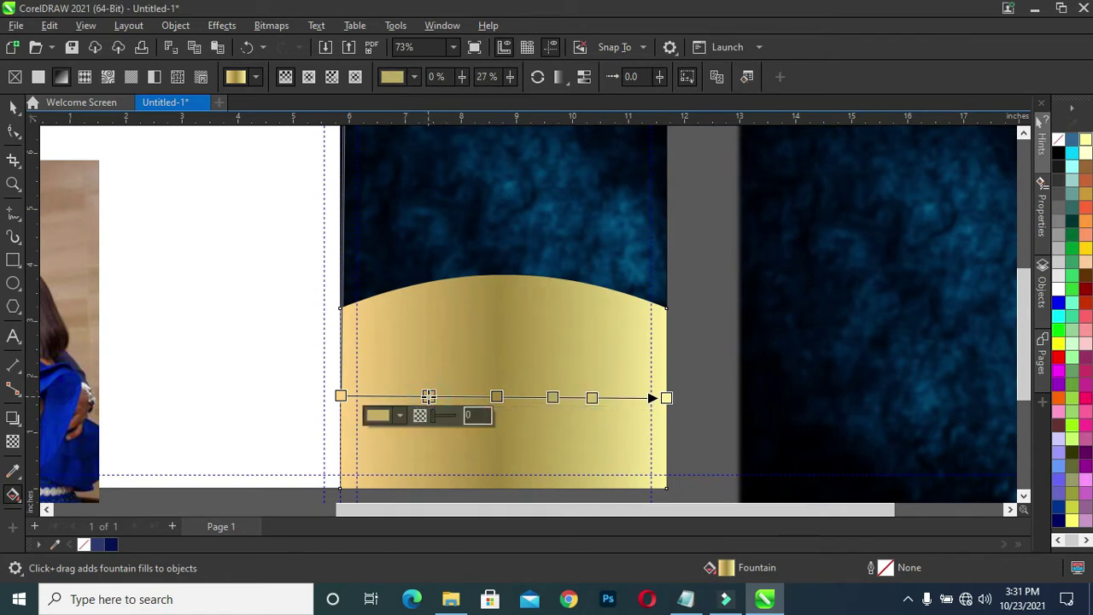
pyautogui.moveTo(427, 396); pyautogui.dragTo(408, 396)
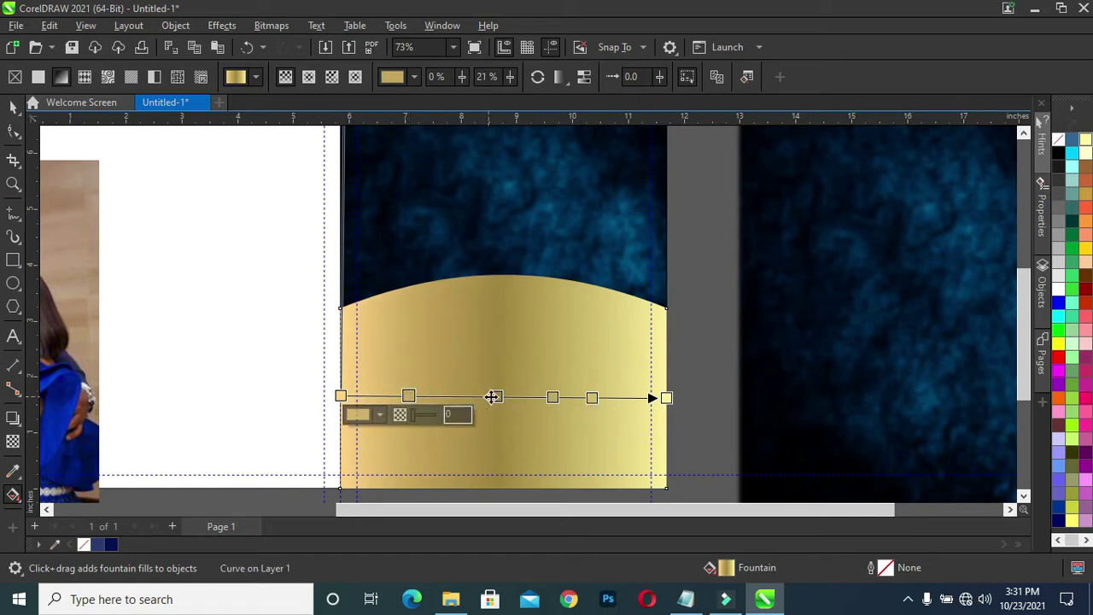
pyautogui.doubleClick(592, 397)
pyautogui.moveTo(552, 397); pyautogui.dragTo(556, 397)
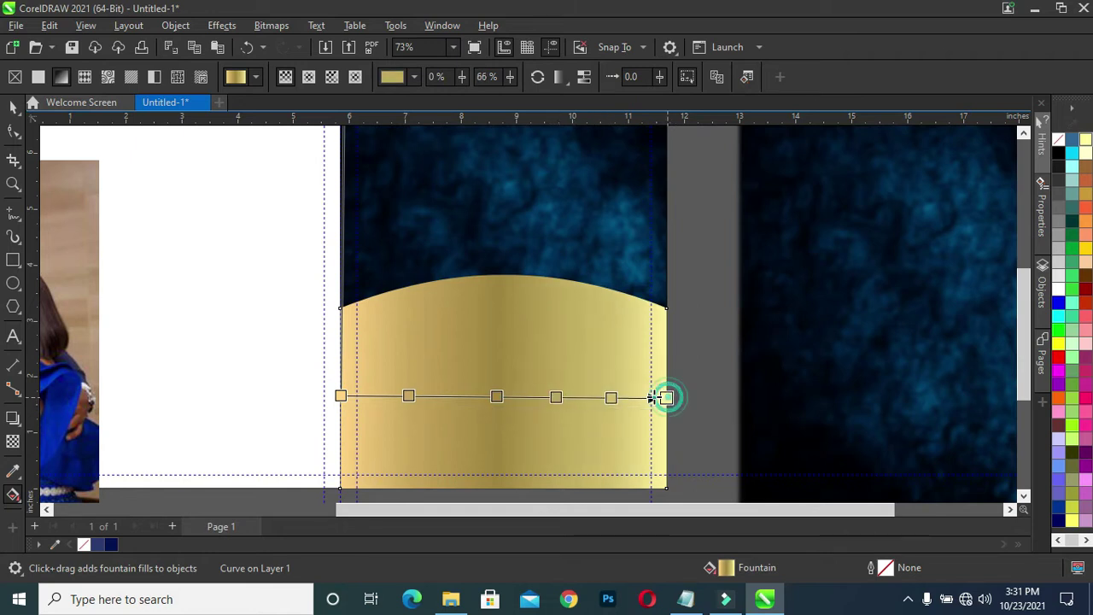
# Step: Pull the gradient's start and end points in to the arch's edges
pyautogui.moveTo(668, 397); pyautogui.dragTo(646, 398)
pyautogui.moveTo(340, 395); pyautogui.dragTo(359, 405)
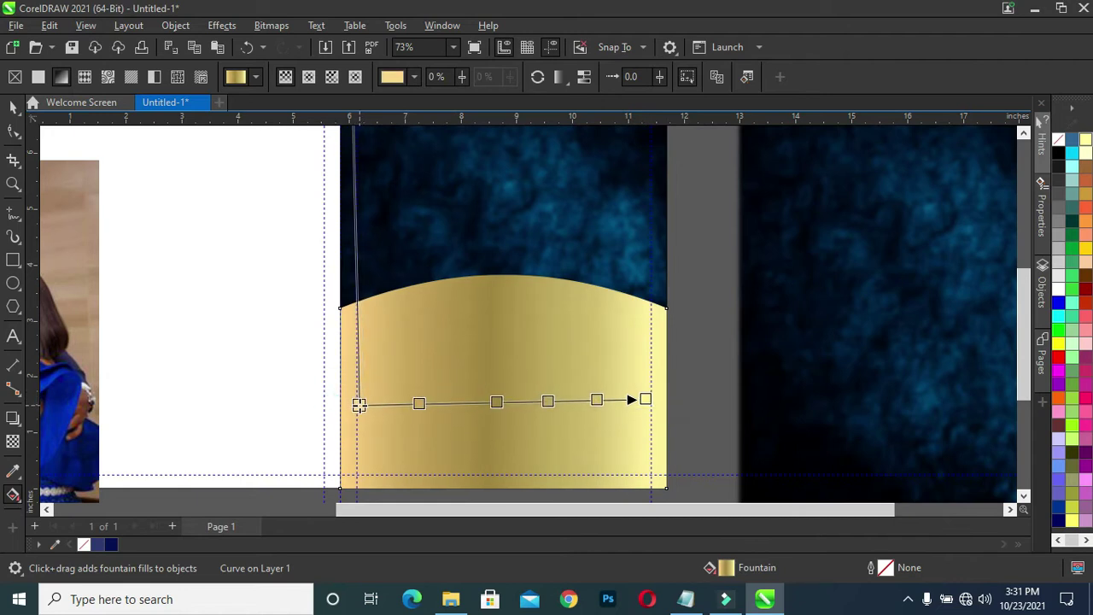
pyautogui.moveTo(357, 401); pyautogui.dragTo(356, 398)
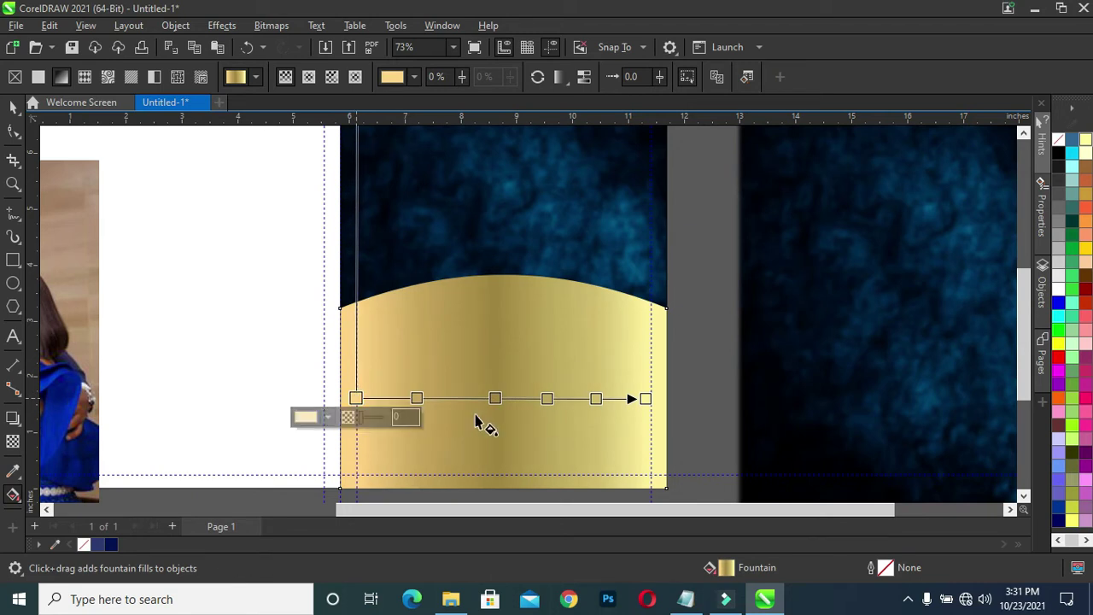
pyautogui.click(598, 398)
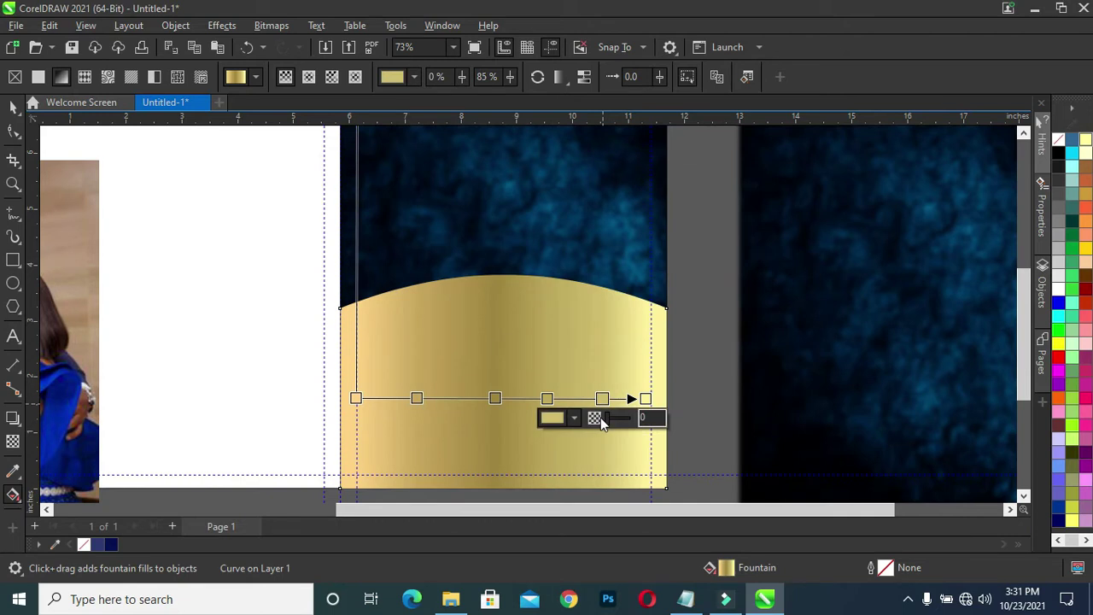
# Step: Lighten the stop near the gradient end to pale gold and move a darker stop to 29%
pyautogui.click(574, 417)
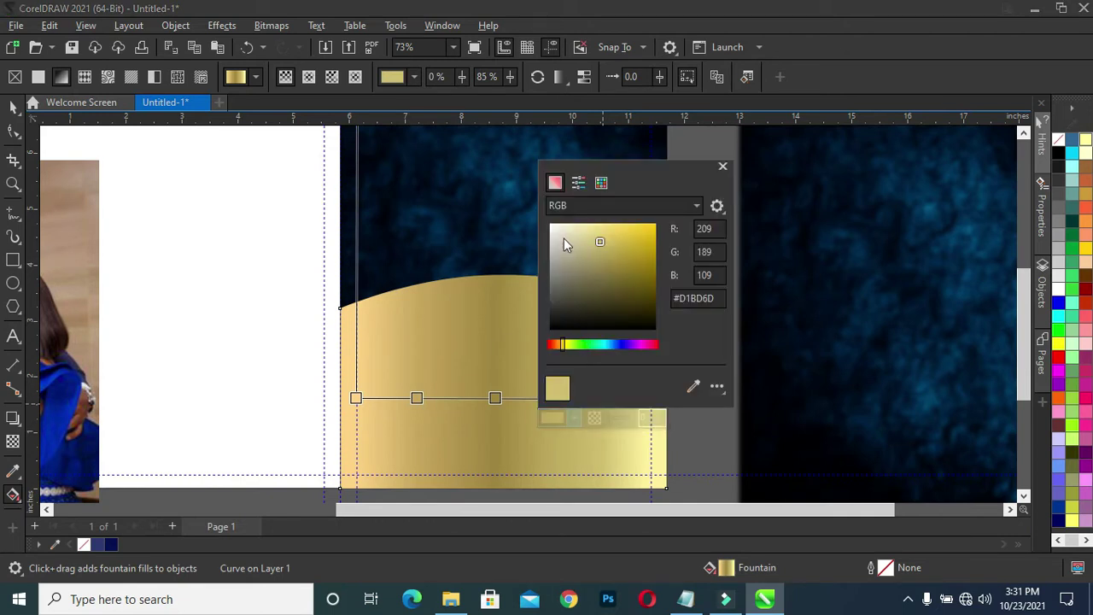
pyautogui.moveTo(576, 227); pyautogui.dragTo(579, 227)
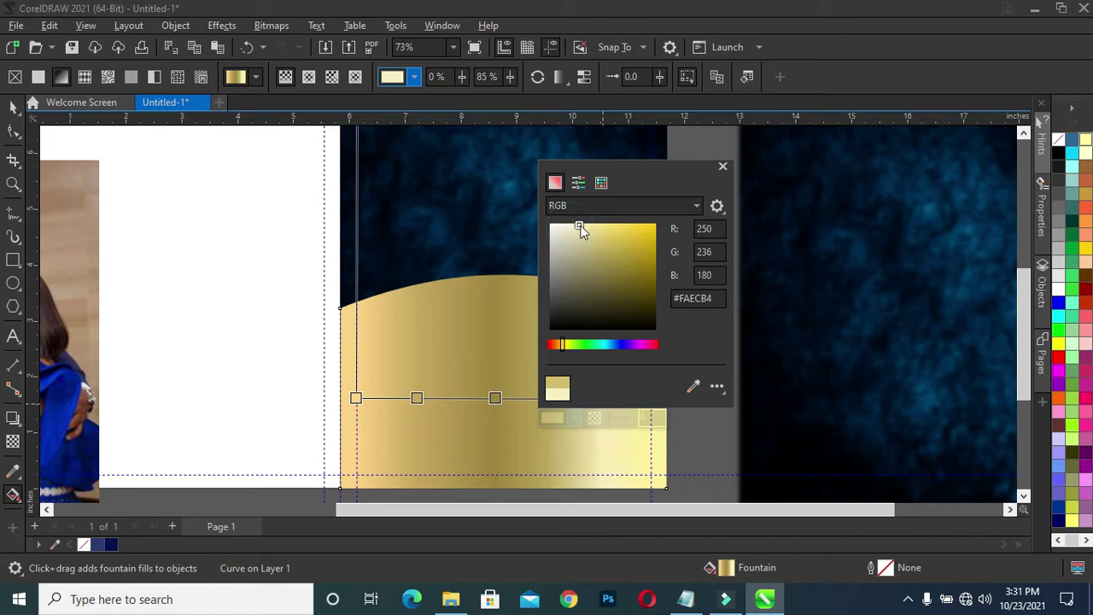
pyautogui.click(417, 397)
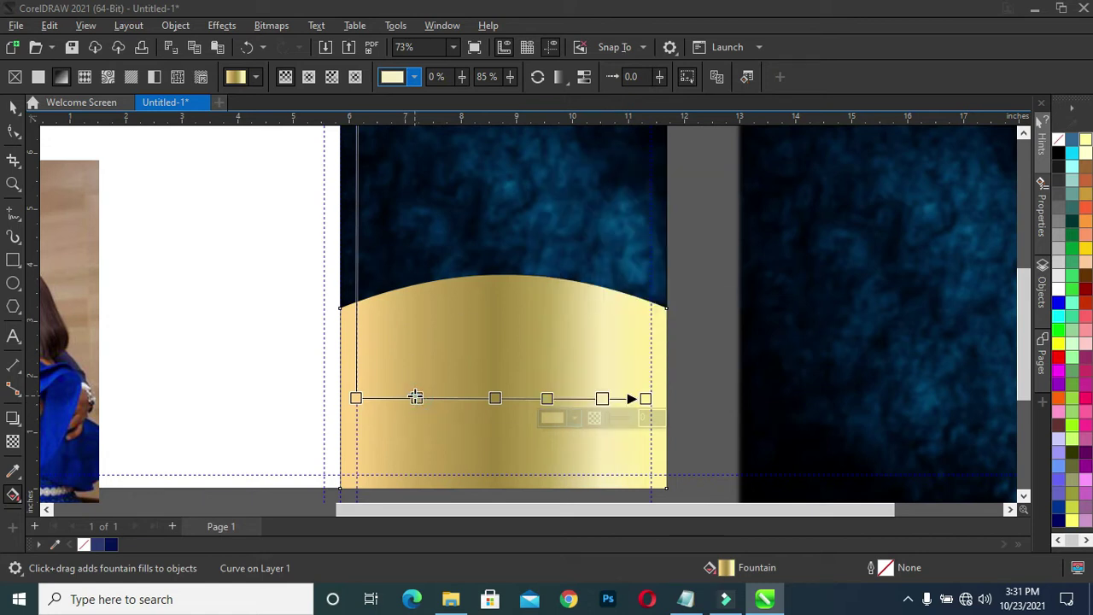
pyautogui.moveTo(416, 397); pyautogui.dragTo(440, 398)
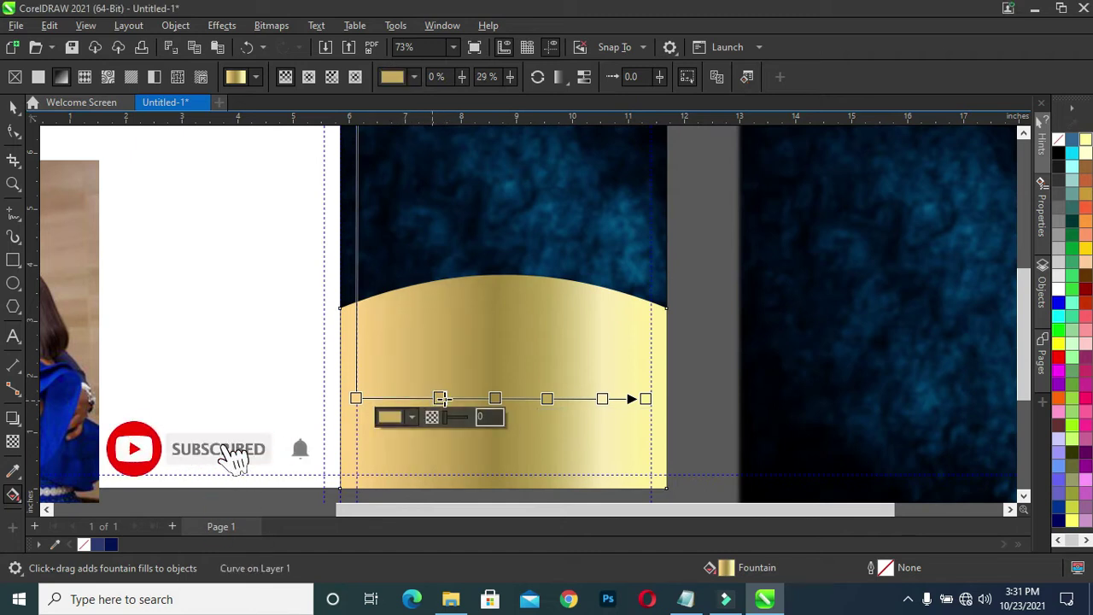
# Step: Add a stop at 14% coloured with pale gold sampled from the arch
pyautogui.doubleClick(395, 398)
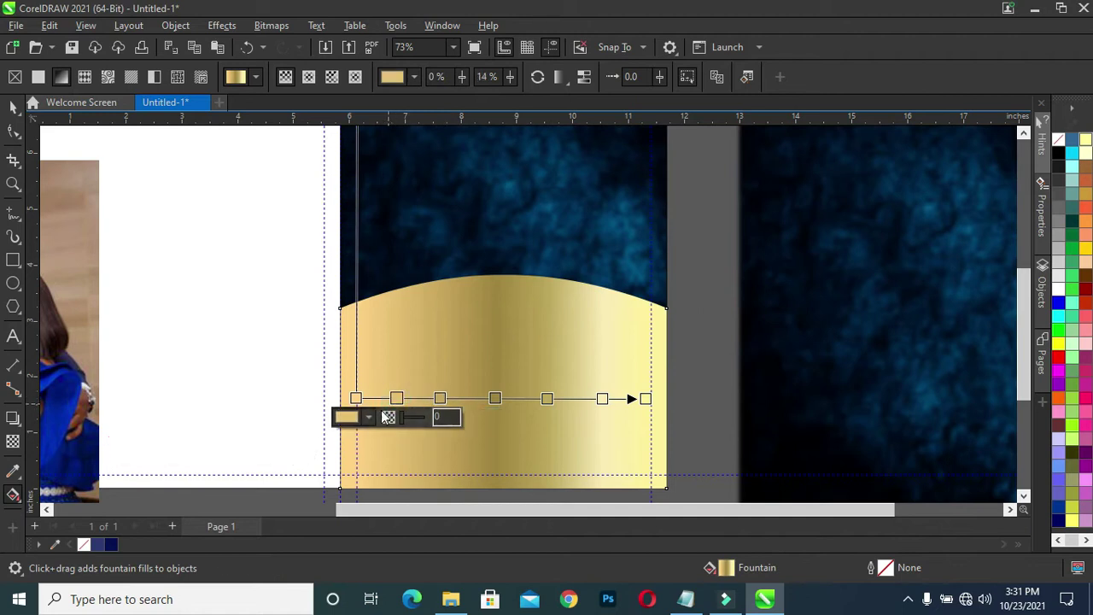
pyautogui.click(371, 417)
pyautogui.click(488, 385)
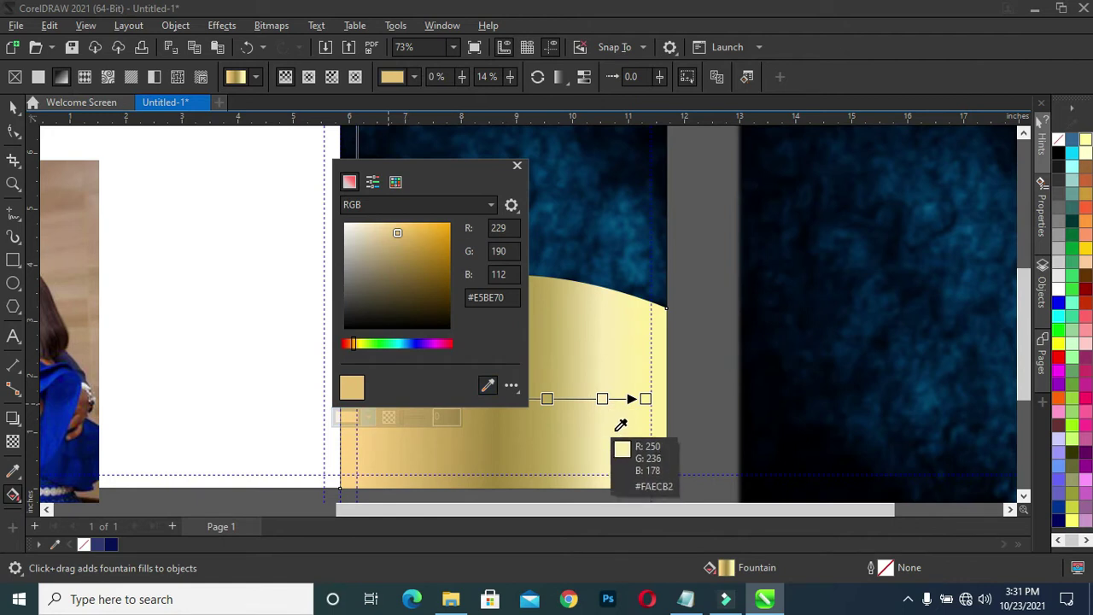
pyautogui.click(613, 431)
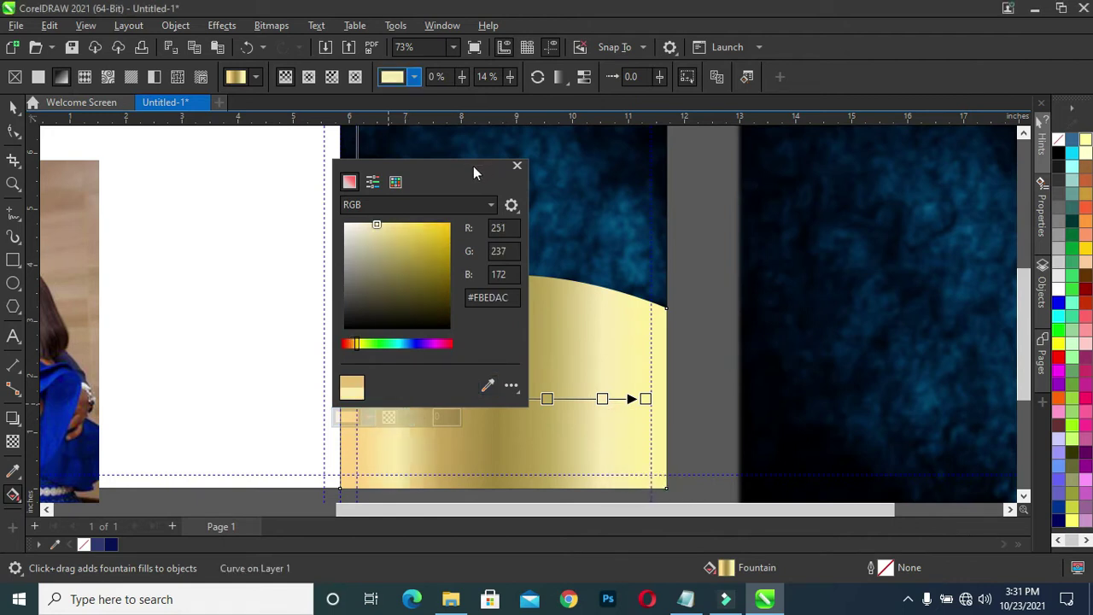
pyautogui.click(561, 411)
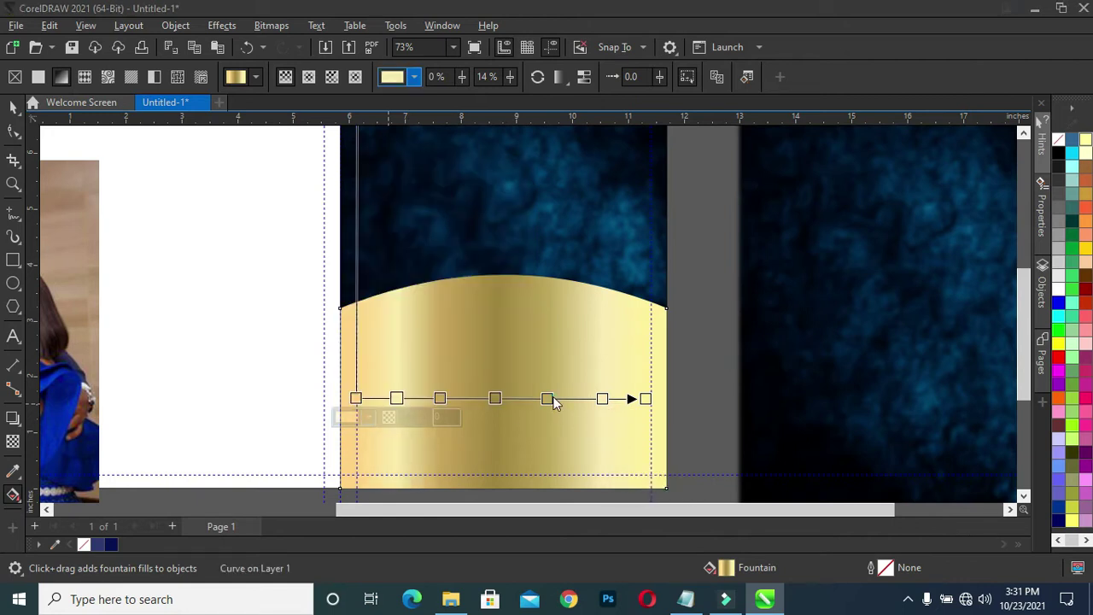
# Step: Recolour the 48% stop to a richer mid-gold #DEBC60
pyautogui.click(494, 398)
pyautogui.click(469, 419)
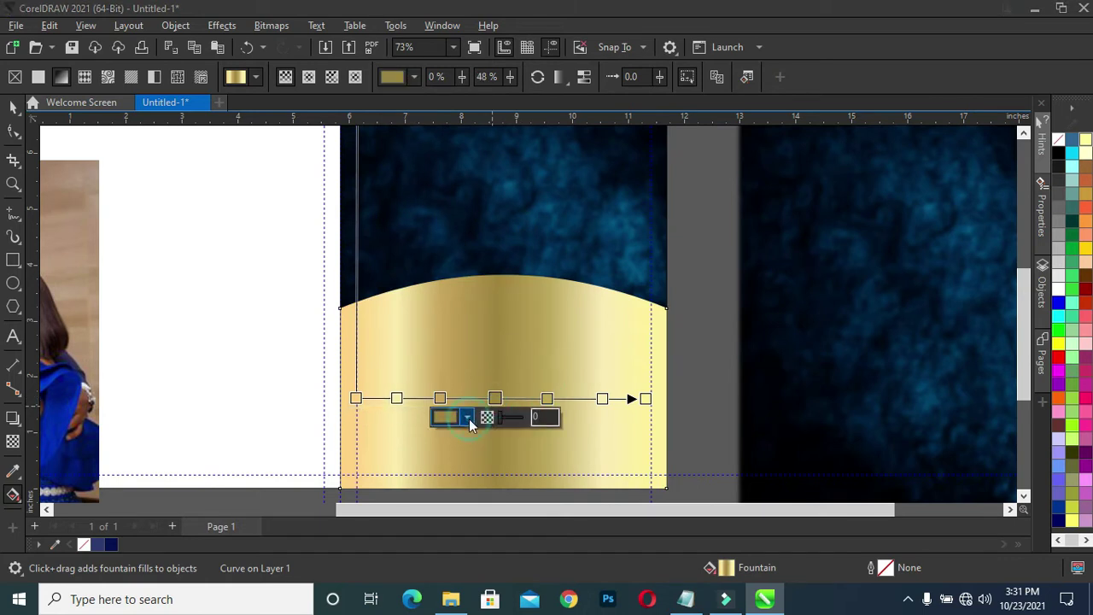
pyautogui.moveTo(504, 255); pyautogui.dragTo(505, 240)
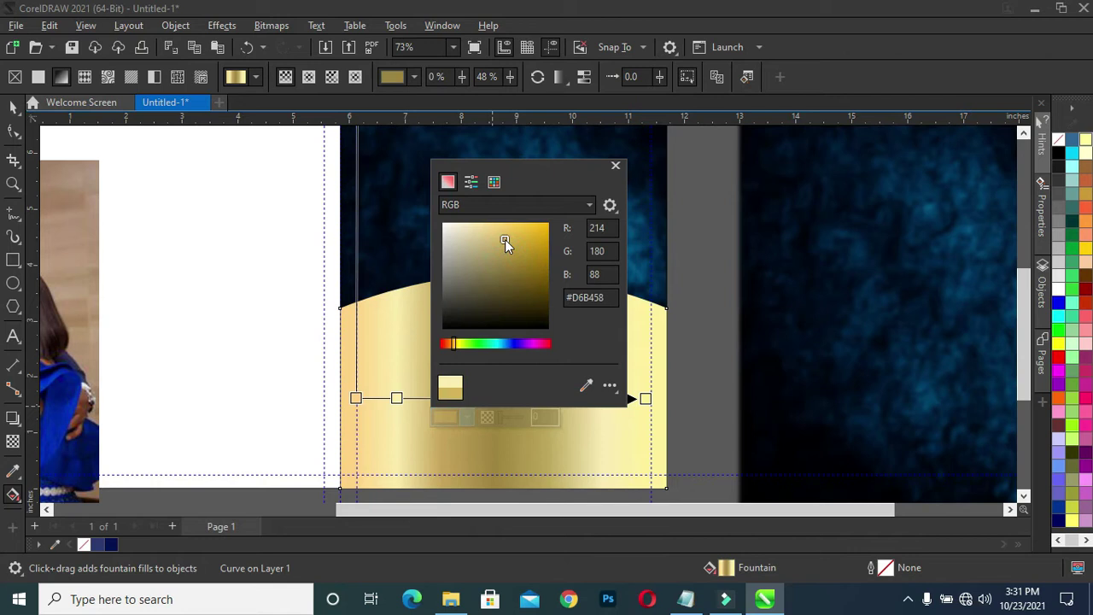
pyautogui.moveTo(524, 175); pyautogui.dragTo(720, 196)
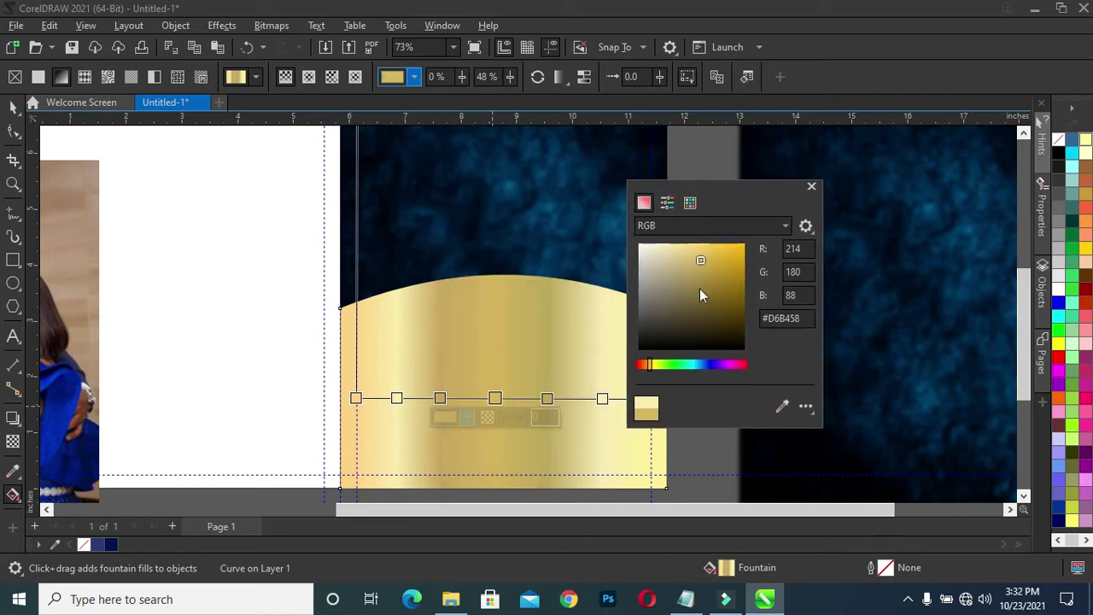
pyautogui.moveTo(689, 253); pyautogui.dragTo(697, 256)
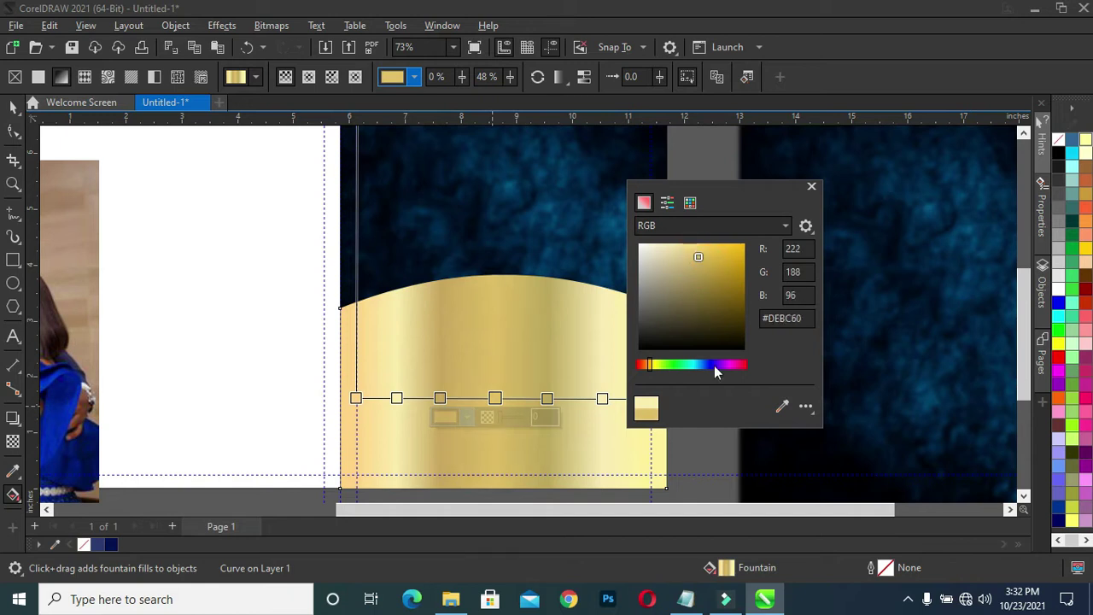
# Step: Shorten the arch copy to 96.3% height and fill it navy, exposing a thin gold band
pyautogui.click(13, 105)
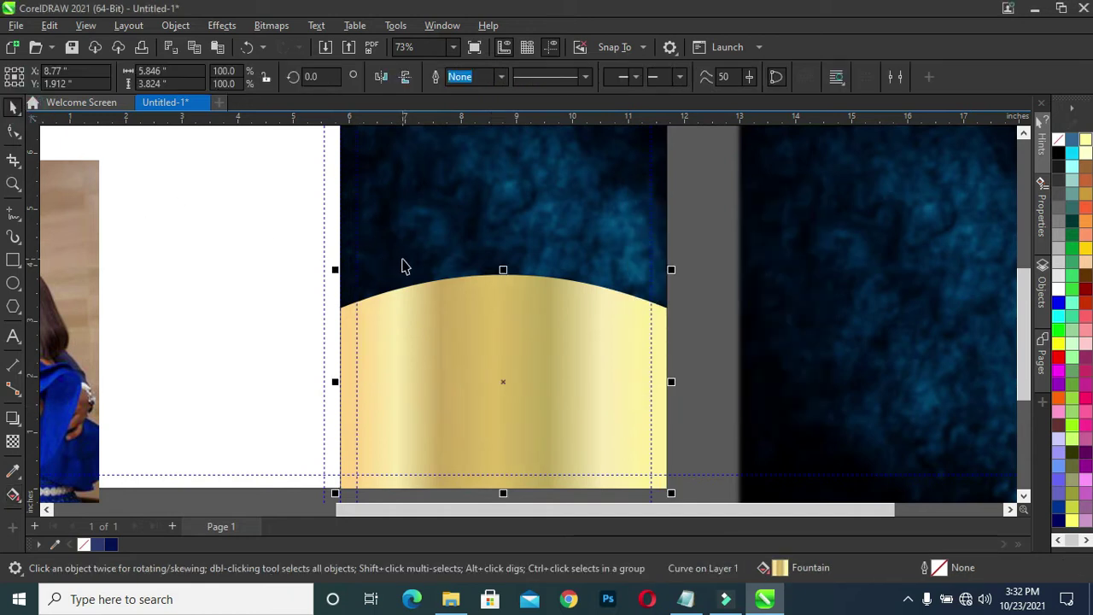
pyautogui.scroll(1, 504, 273)
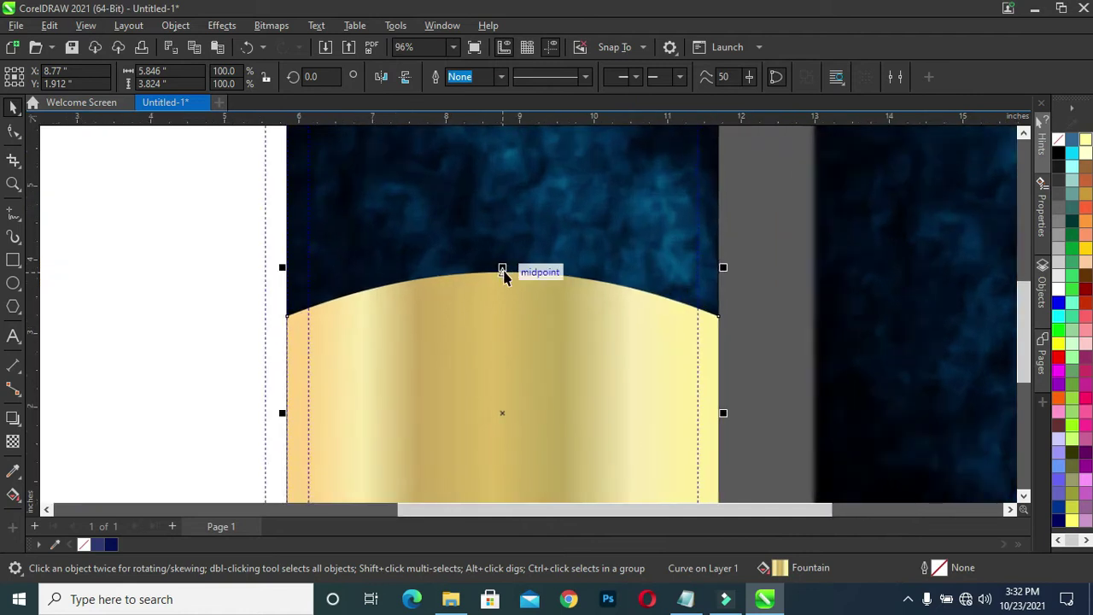
pyautogui.moveTo(502, 272); pyautogui.dragTo(505, 286)
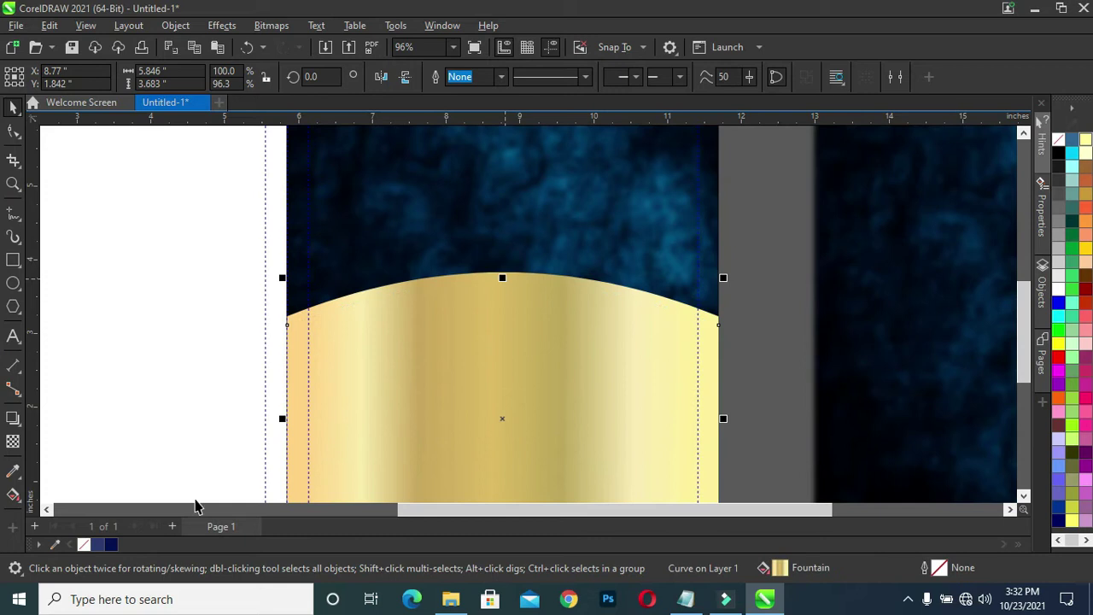
pyautogui.click(108, 547)
pyautogui.scroll(-1, 471, 310)
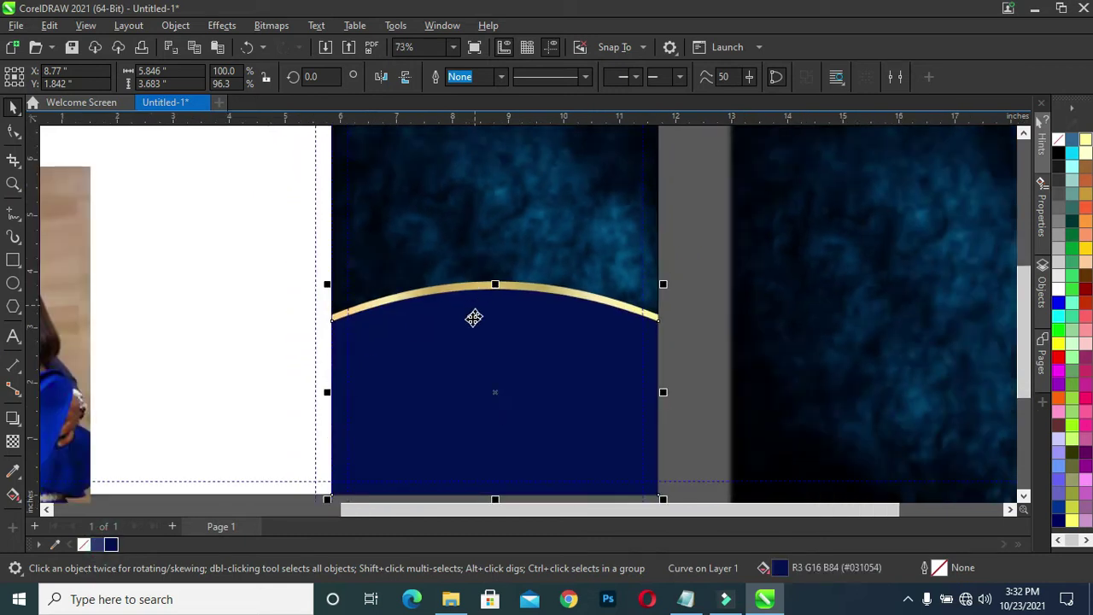
pyautogui.scroll(-1, 473, 315)
pyautogui.scroll(-1, 468, 320)
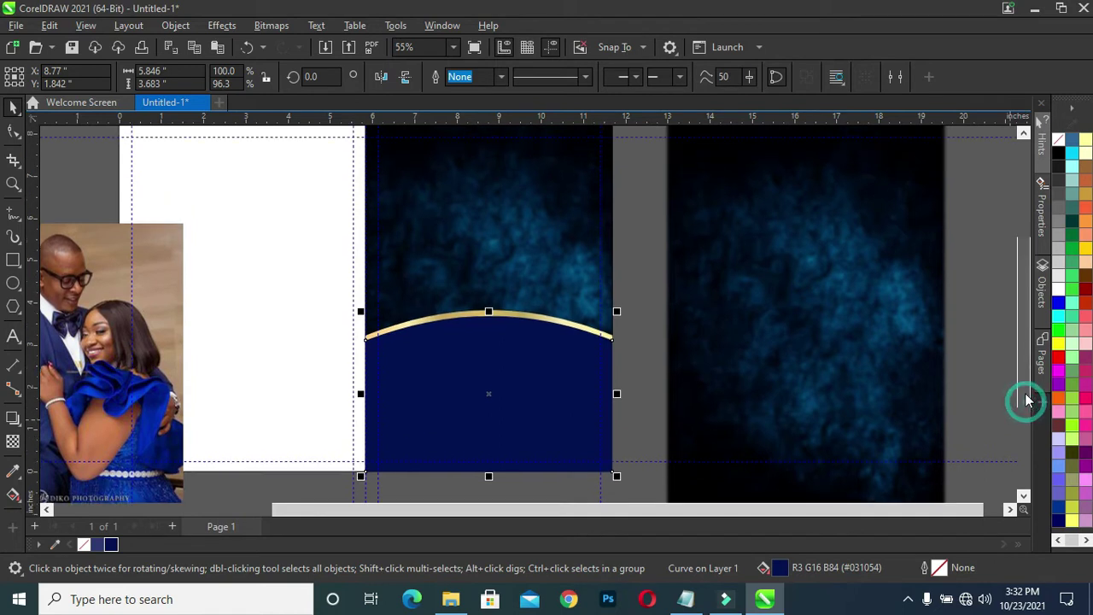
pyautogui.moveTo(1031, 401); pyautogui.dragTo(1030, 380)
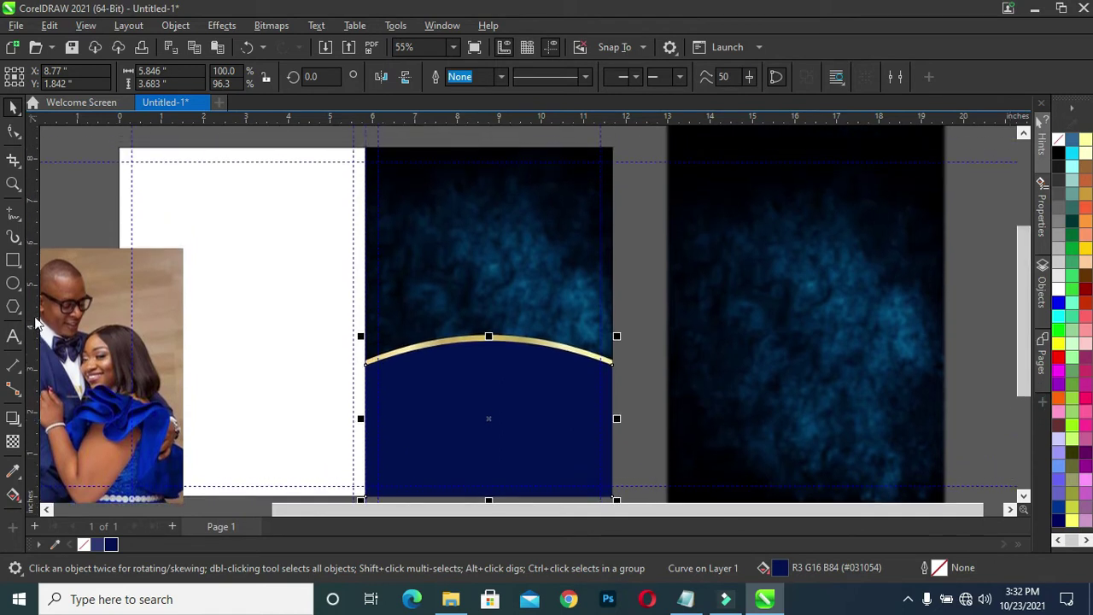
pyautogui.click(12, 261)
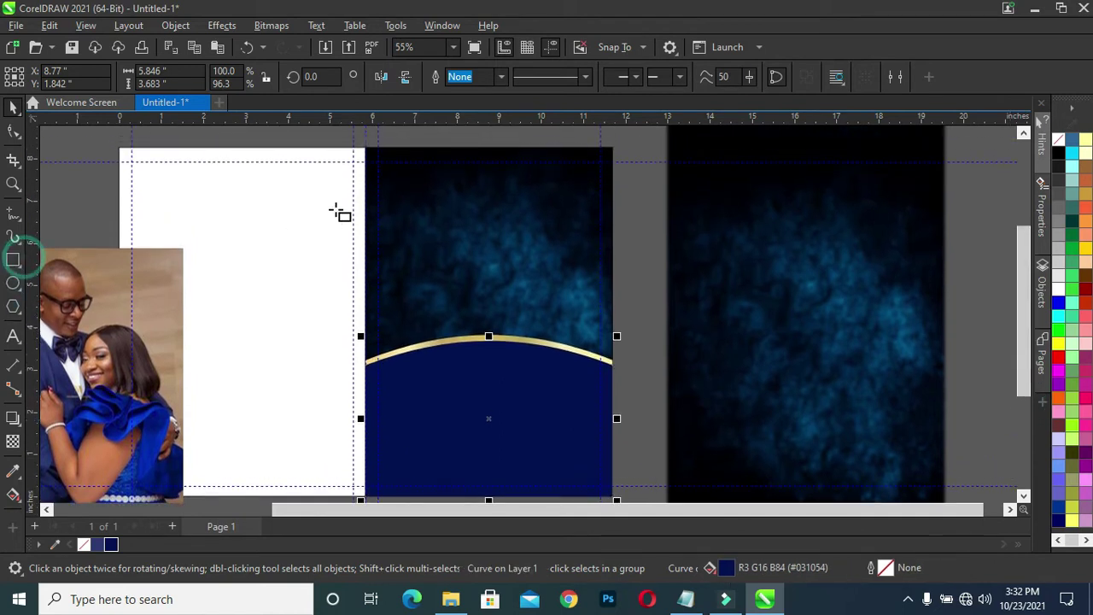
# Step: Draw a tall thin rectangle along the left side of the panel
pyautogui.moveTo(366, 147)
pyautogui.mouseDown()
pyautogui.moveTo(394, 491)
pyautogui.moveTo(394, 454)
pyautogui.mouseUp()
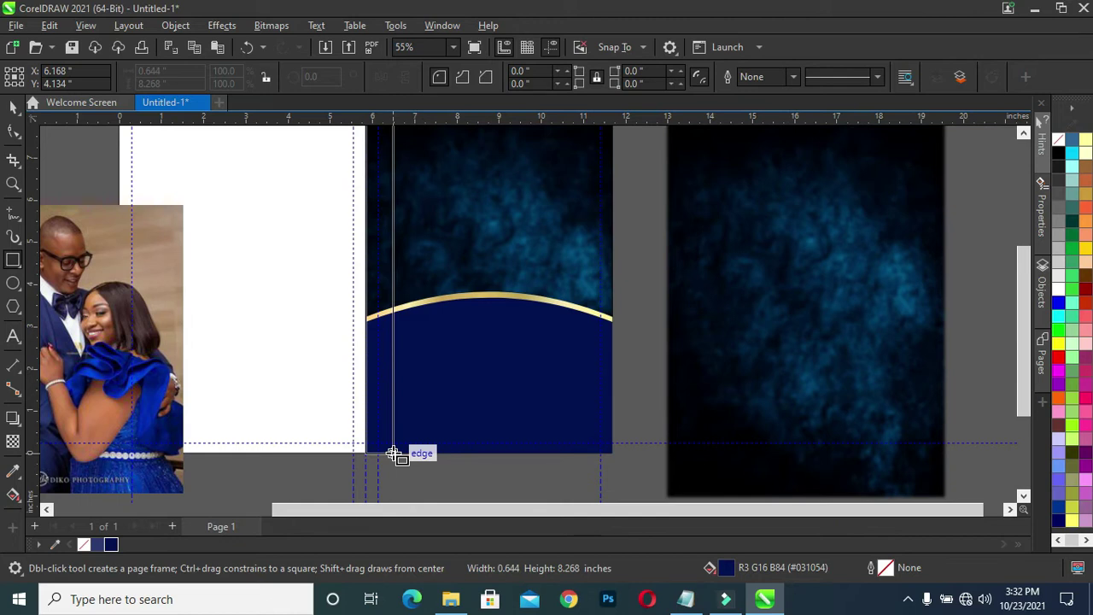
pyautogui.moveTo(394, 453); pyautogui.dragTo(403, 455)
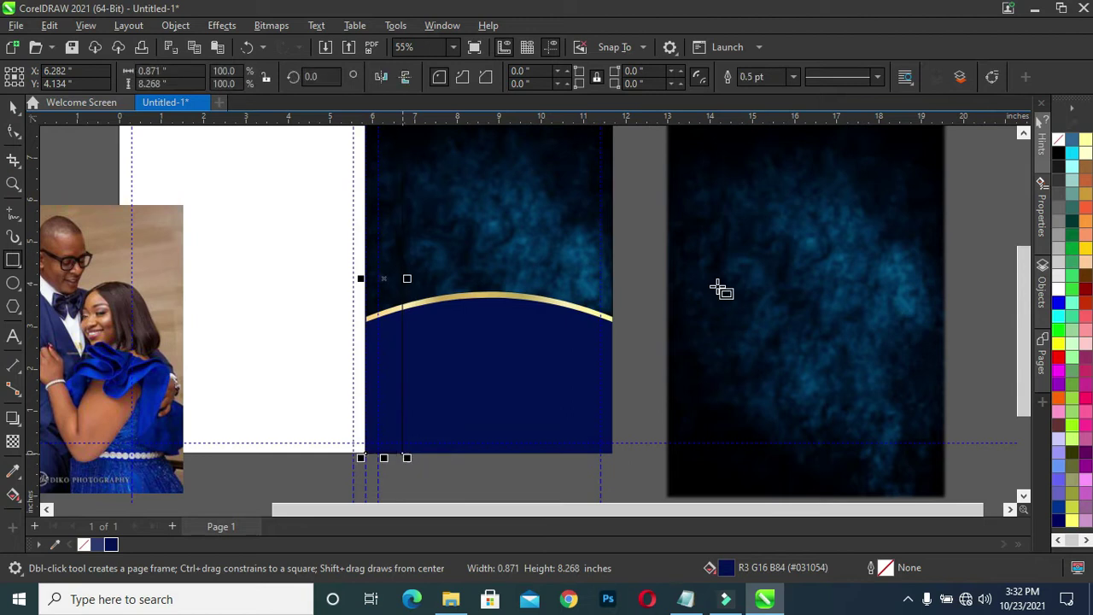
pyautogui.click(10, 104)
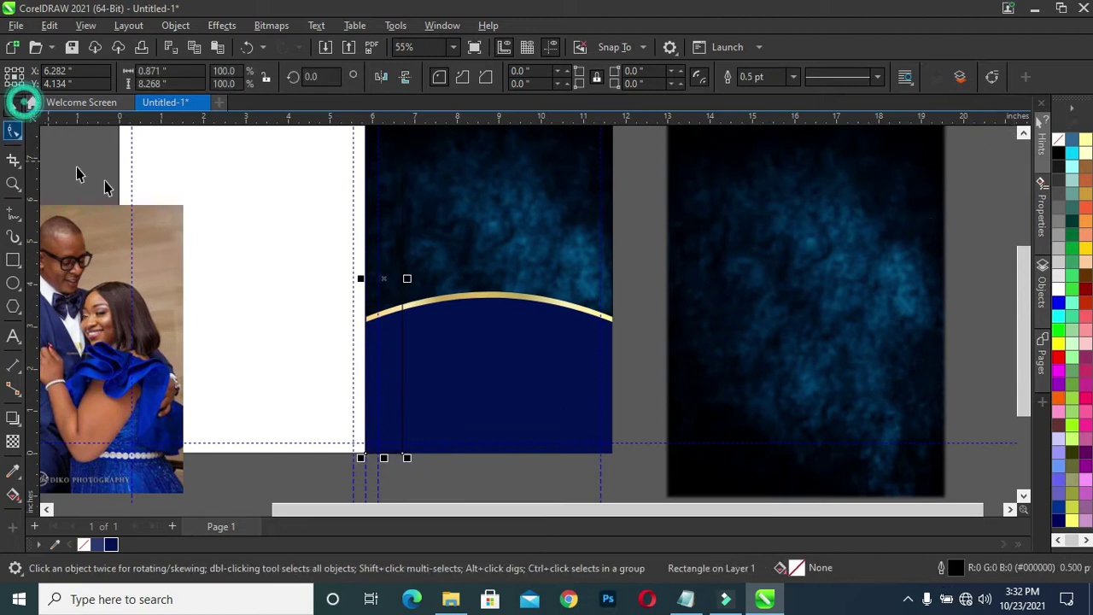
pyautogui.scroll(1, 356, 239)
pyautogui.scroll(1, 357, 239)
pyautogui.moveTo(365, 294); pyautogui.dragTo(403, 295)
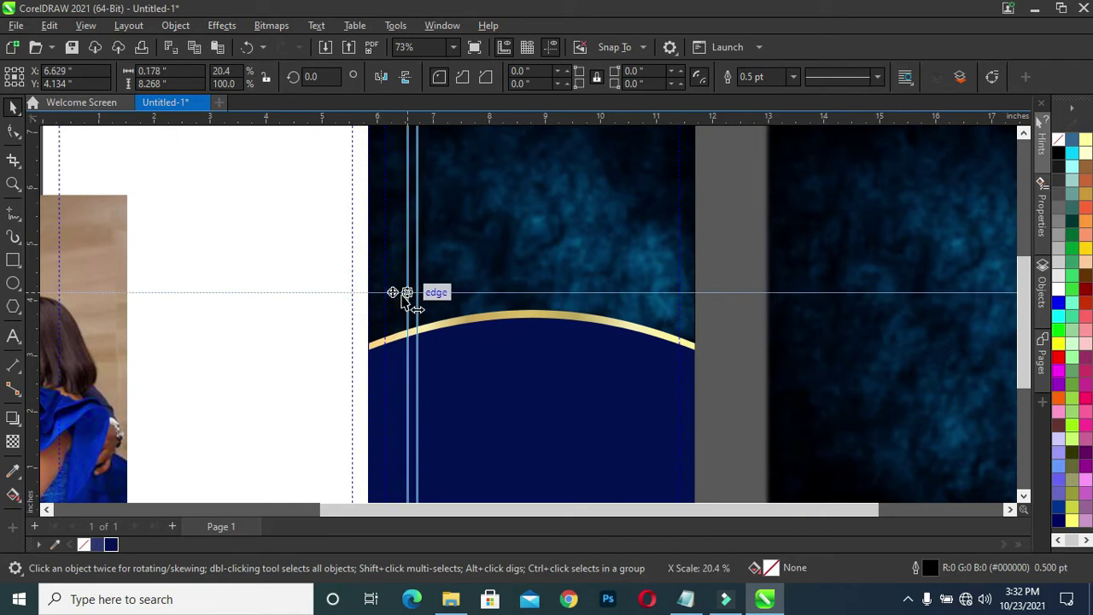
pyautogui.moveTo(406, 295); pyautogui.dragTo(369, 289)
# Step: Mirror the thin rectangle into a 0.117-inch-wide full-height strip across the arch
pyautogui.scroll(-2, 556, 253)
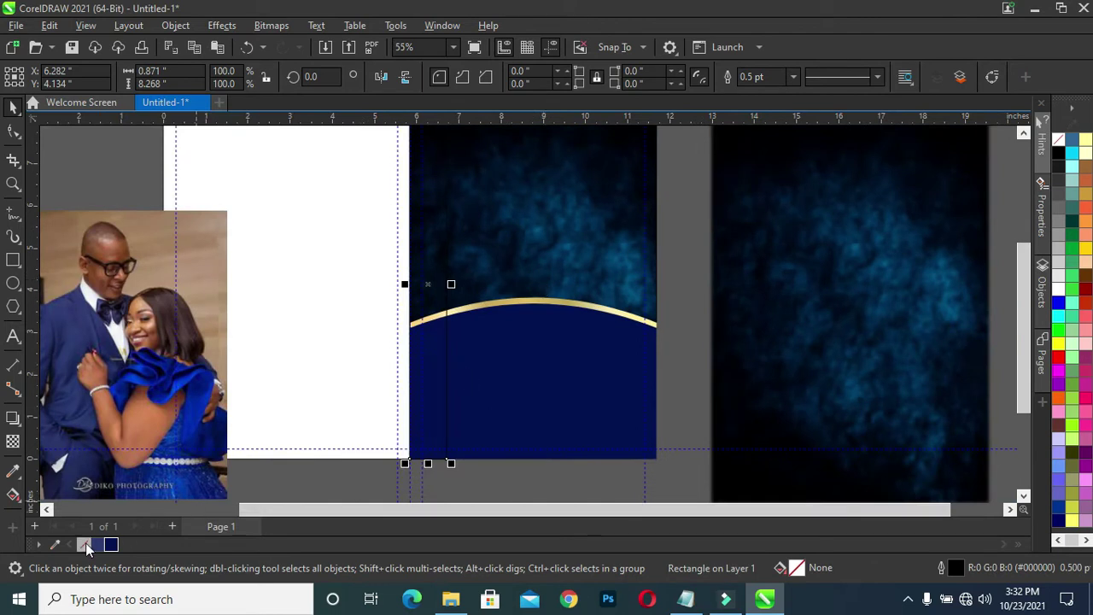
pyautogui.scroll(1, 495, 282)
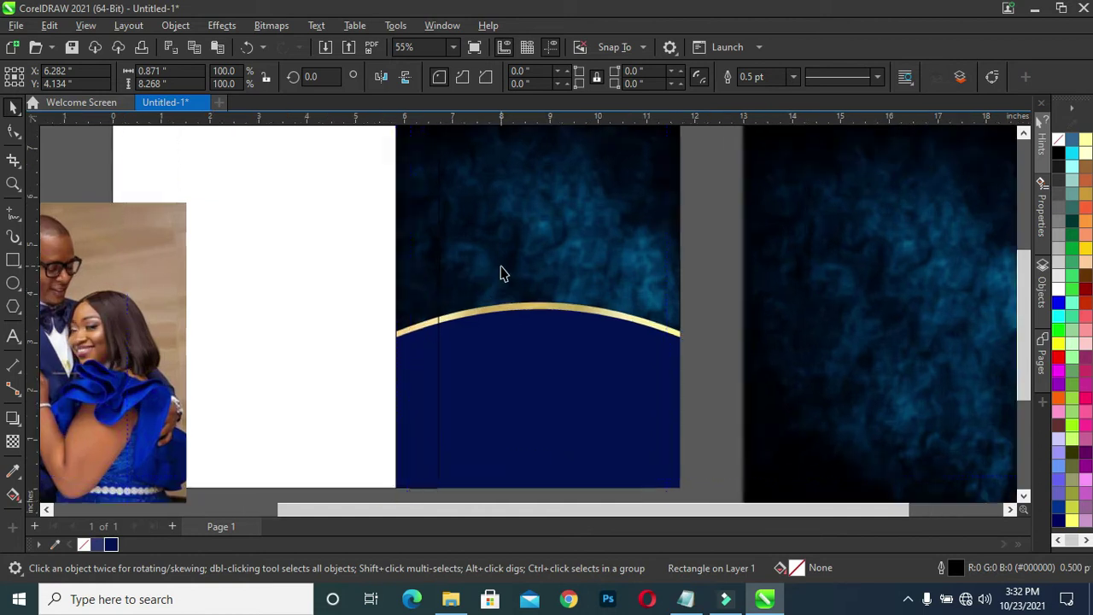
pyautogui.scroll(1, 500, 269)
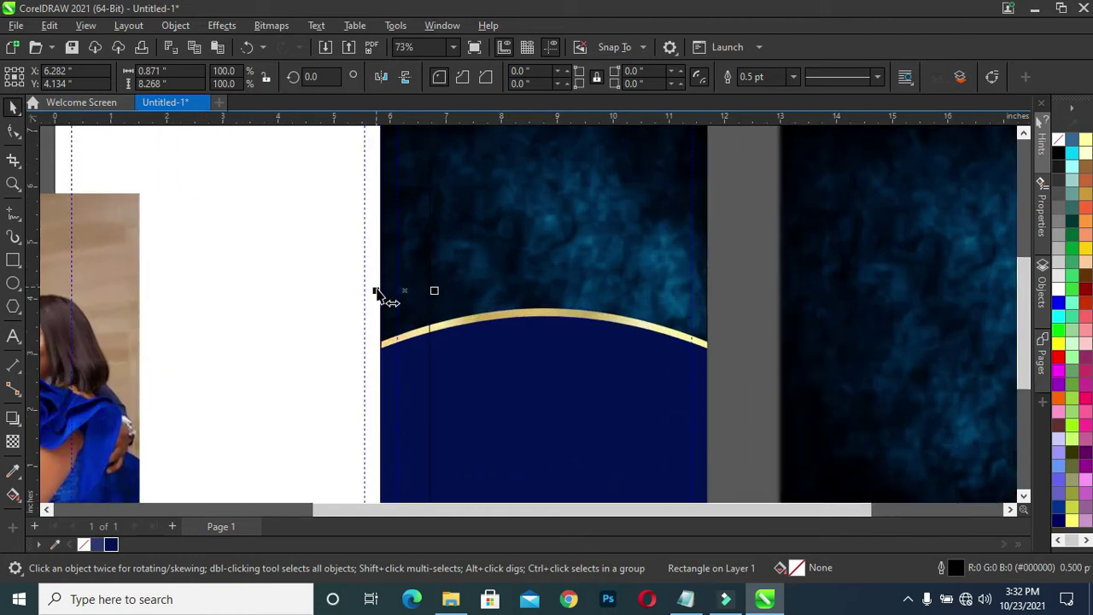
pyautogui.moveTo(376, 293); pyautogui.dragTo(432, 291)
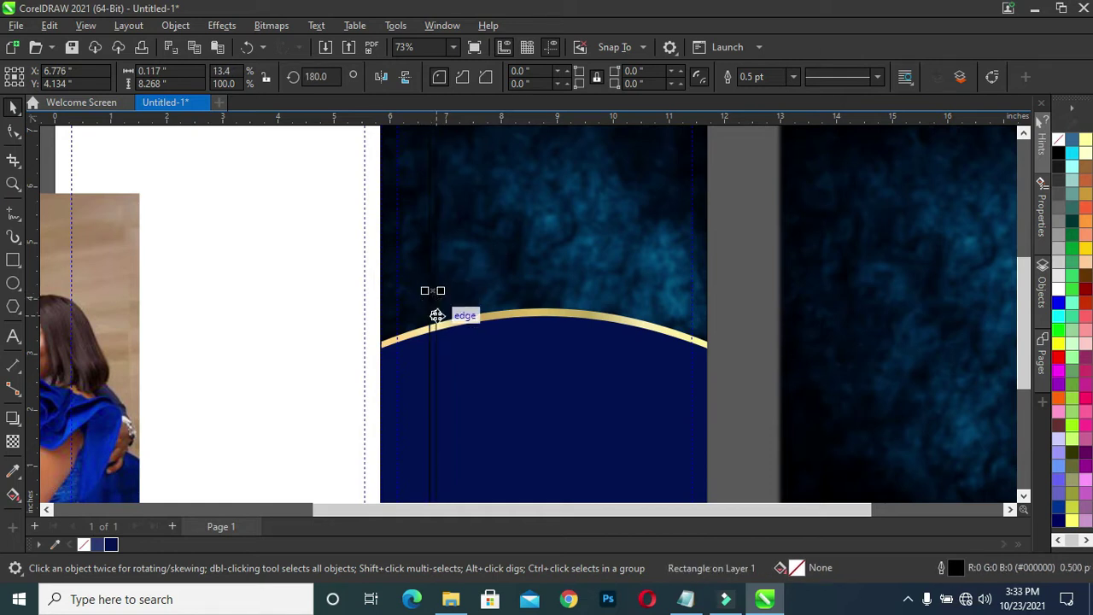
pyautogui.click(757, 276)
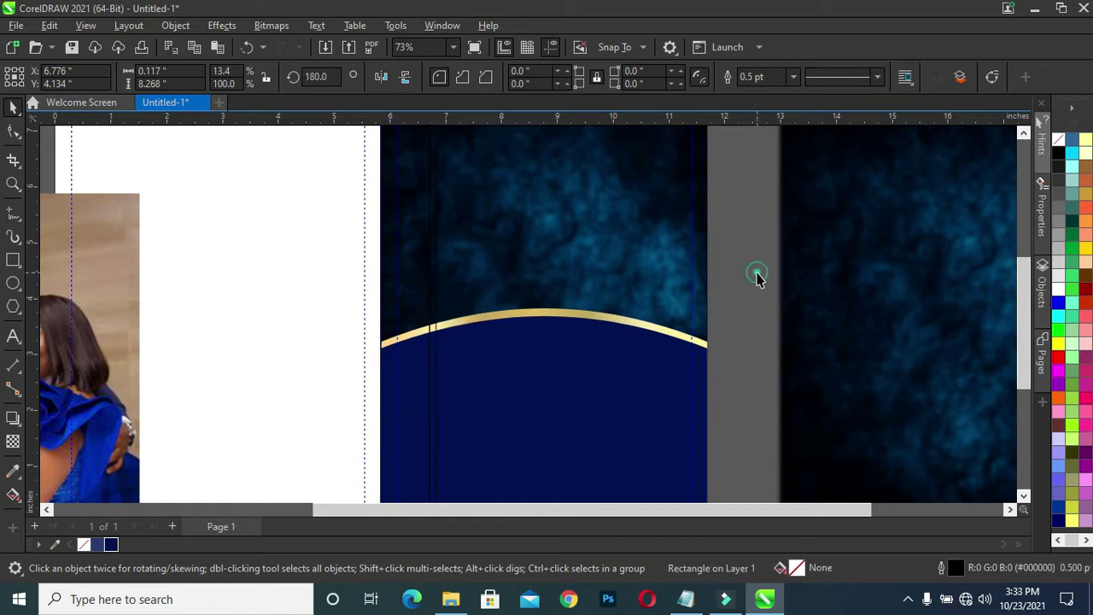
pyautogui.click(420, 346)
pyautogui.click(435, 349)
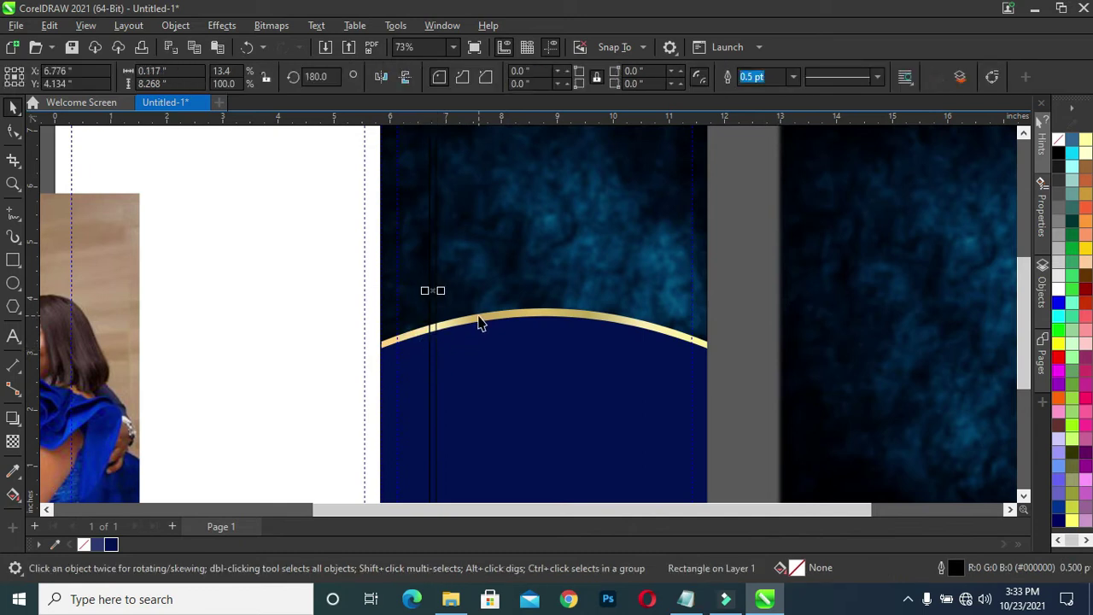
pyautogui.click(433, 299)
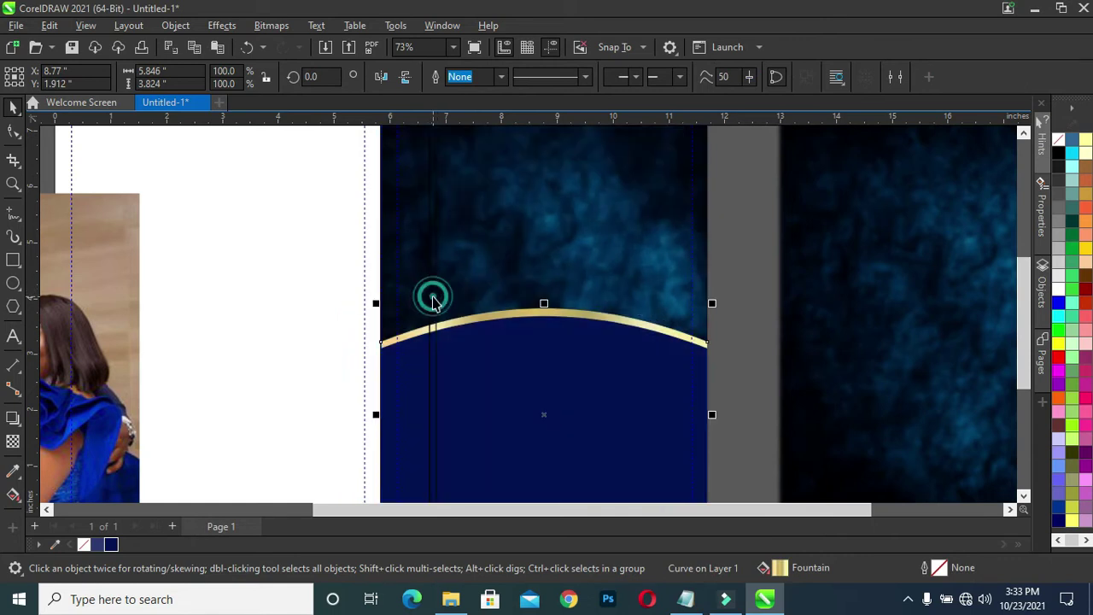
# Step: Copy the arch's gold fountain fill onto the thin vertical strip
pyautogui.scroll(1, 451, 298)
pyautogui.scroll(1, 461, 315)
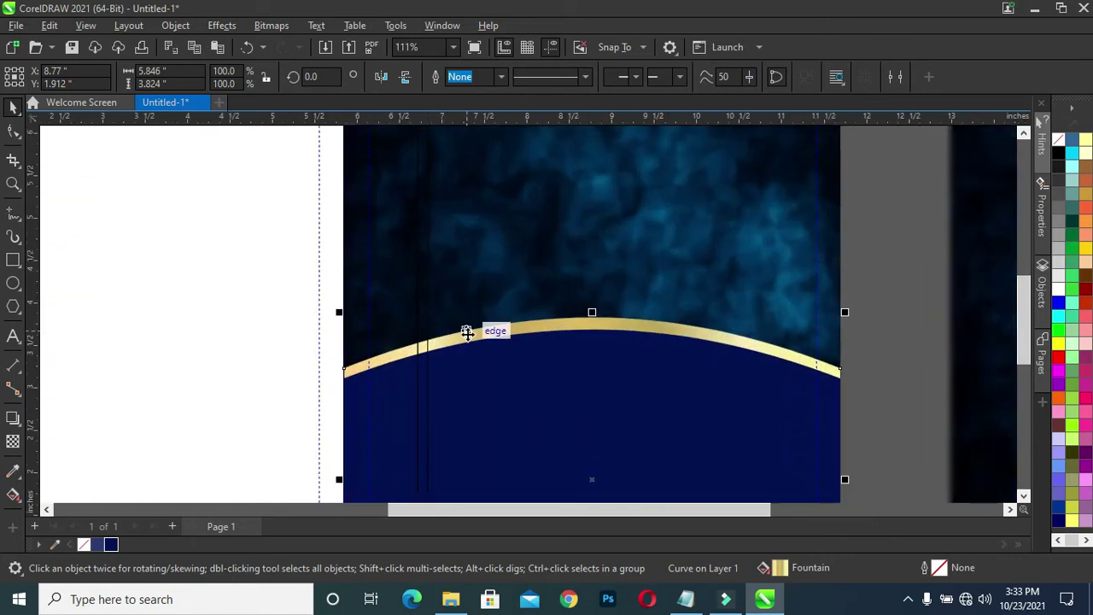
pyautogui.moveTo(466, 332); pyautogui.dragTo(420, 294)
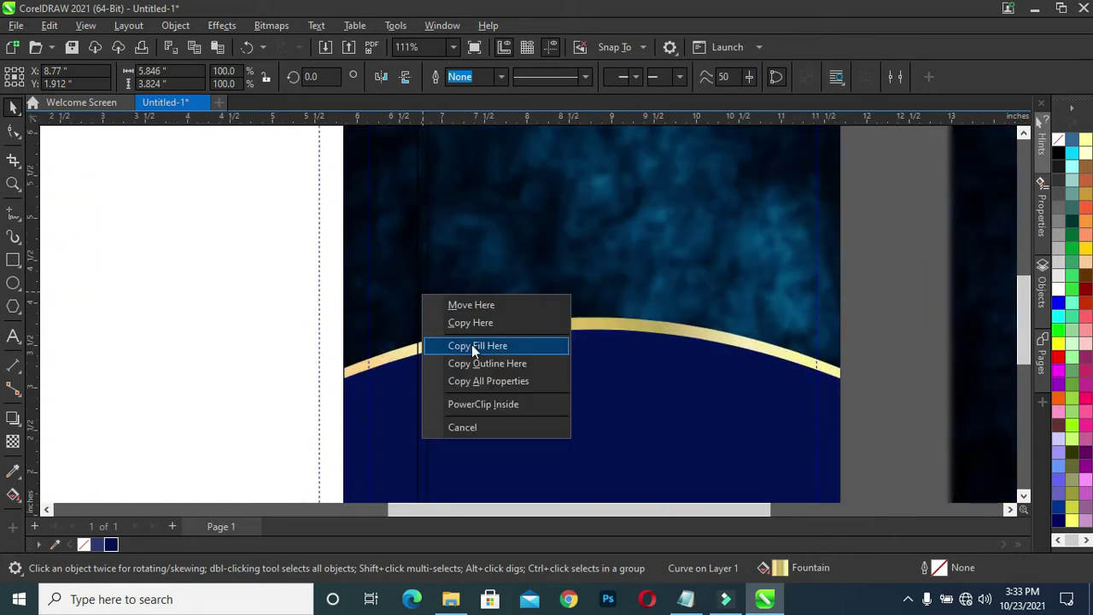
pyautogui.click(472, 346)
pyautogui.scroll(-2, 509, 267)
pyautogui.scroll(-1, 497, 324)
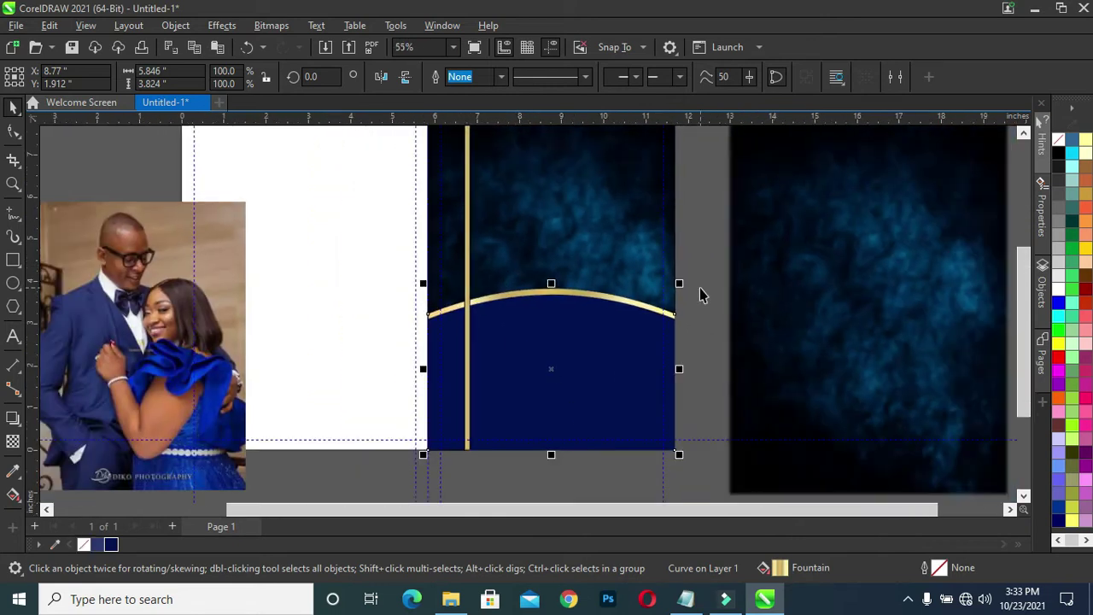
pyautogui.click(467, 299)
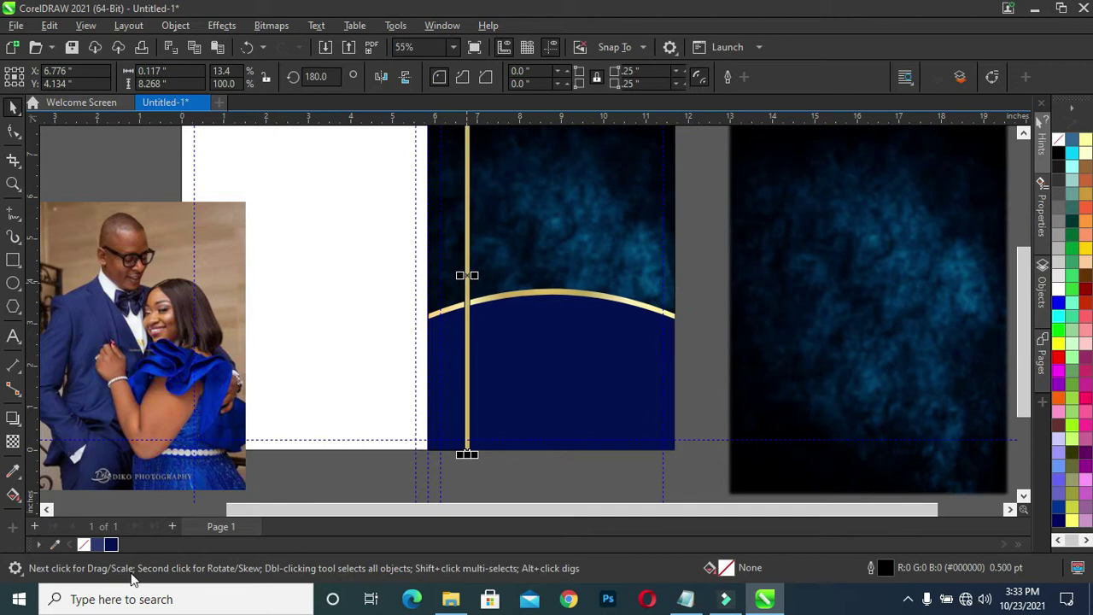
pyautogui.click(724, 323)
pyautogui.scroll(2, 1021, 338)
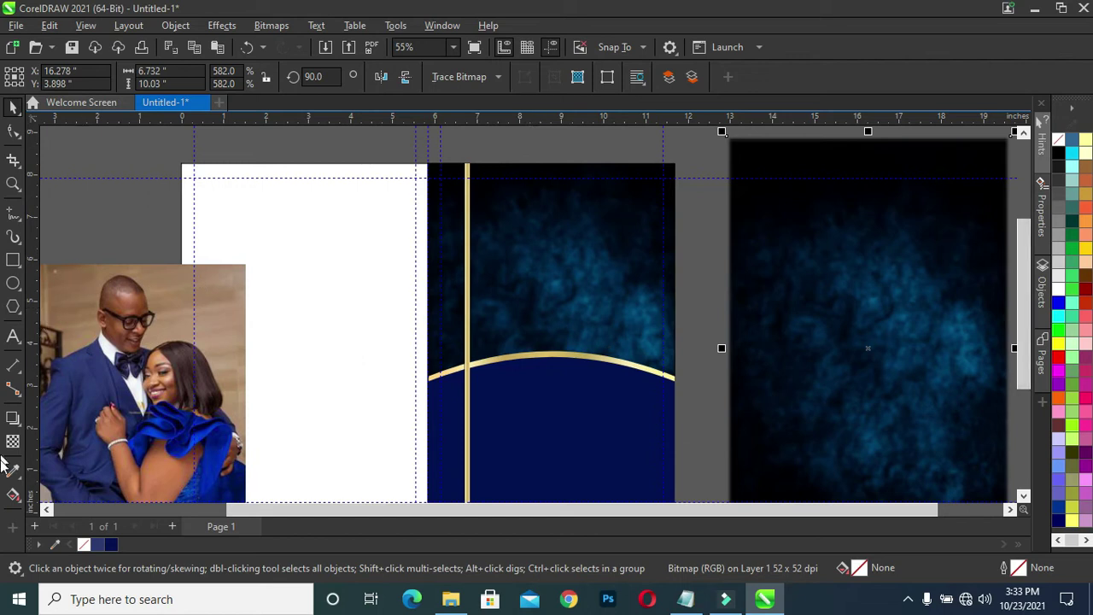
pyautogui.click(13, 493)
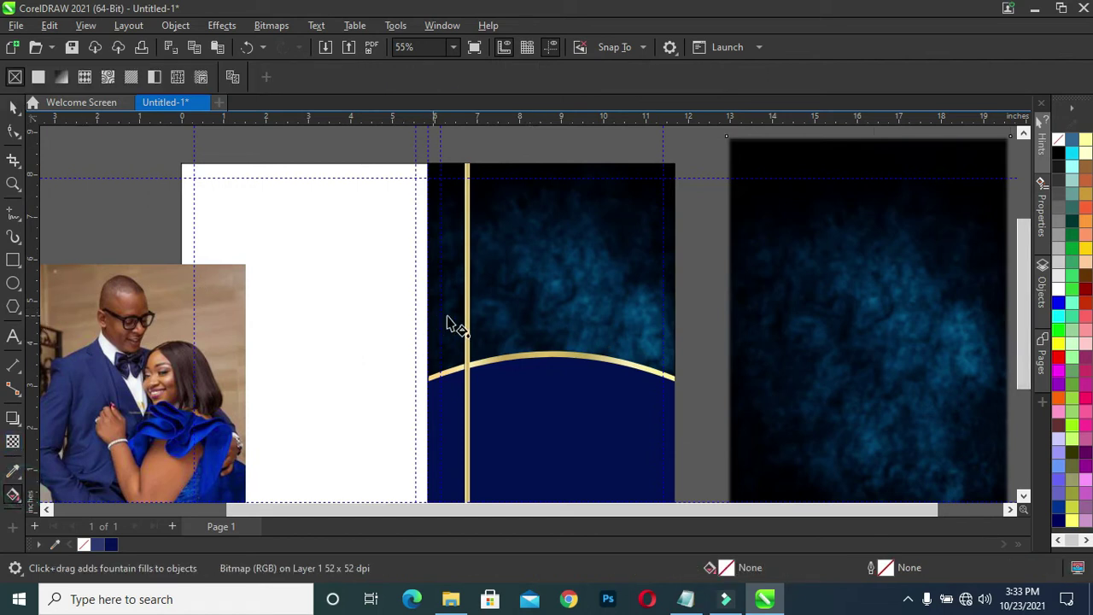
# Step: Reorient the strip's gold gradient to run top to bottom along its length
pyautogui.click(467, 342)
pyautogui.moveTo(468, 366); pyautogui.dragTo(651, 419)
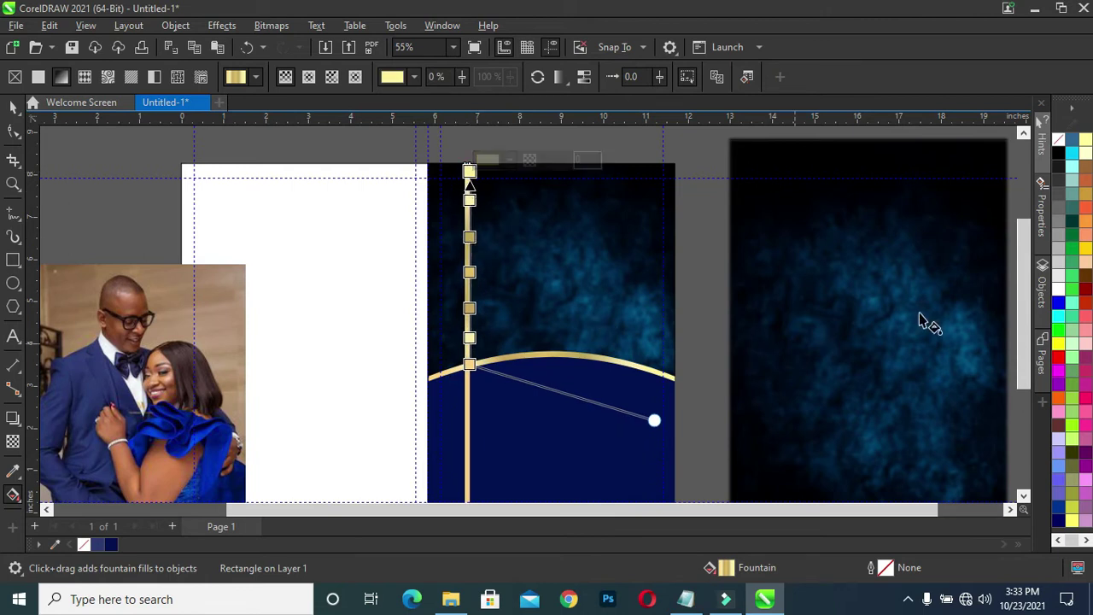
pyautogui.scroll(-1, 597, 305)
pyautogui.scroll(-1, 592, 318)
pyautogui.moveTo(640, 385)
pyautogui.mouseDown()
pyautogui.moveTo(498, 457)
pyautogui.moveTo(498, 444)
pyautogui.mouseUp()
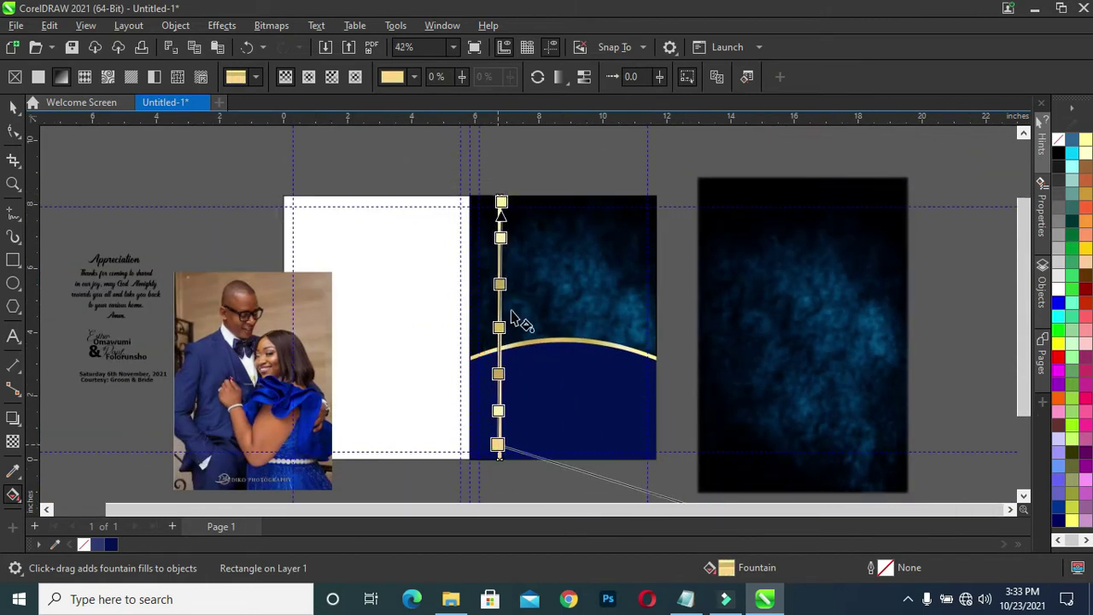
pyautogui.moveTo(501, 200); pyautogui.dragTo(502, 207)
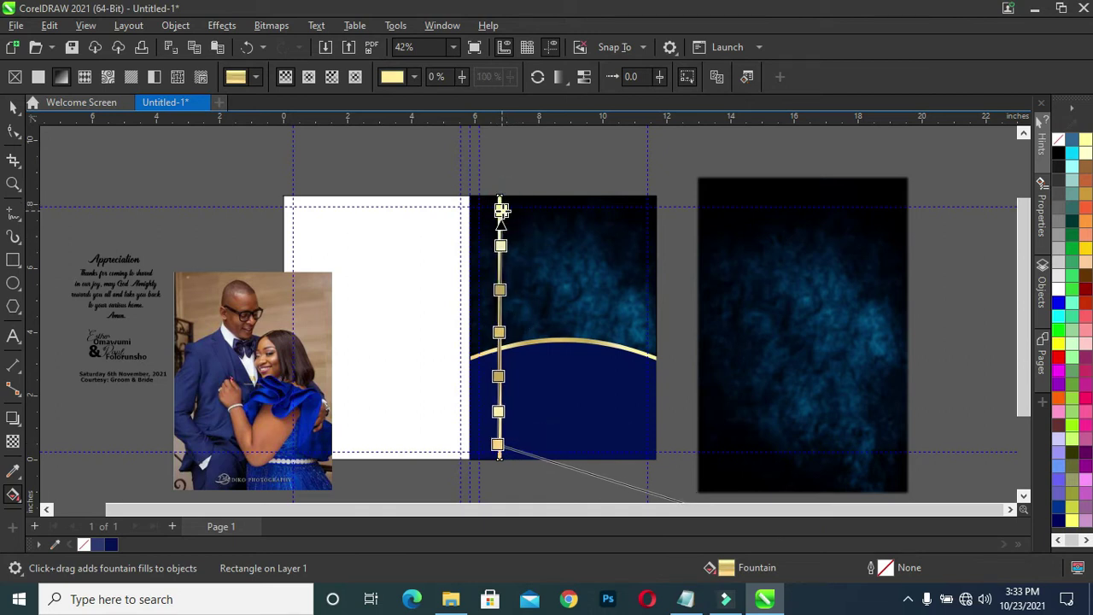
pyautogui.moveTo(501, 207); pyautogui.dragTo(498, 211)
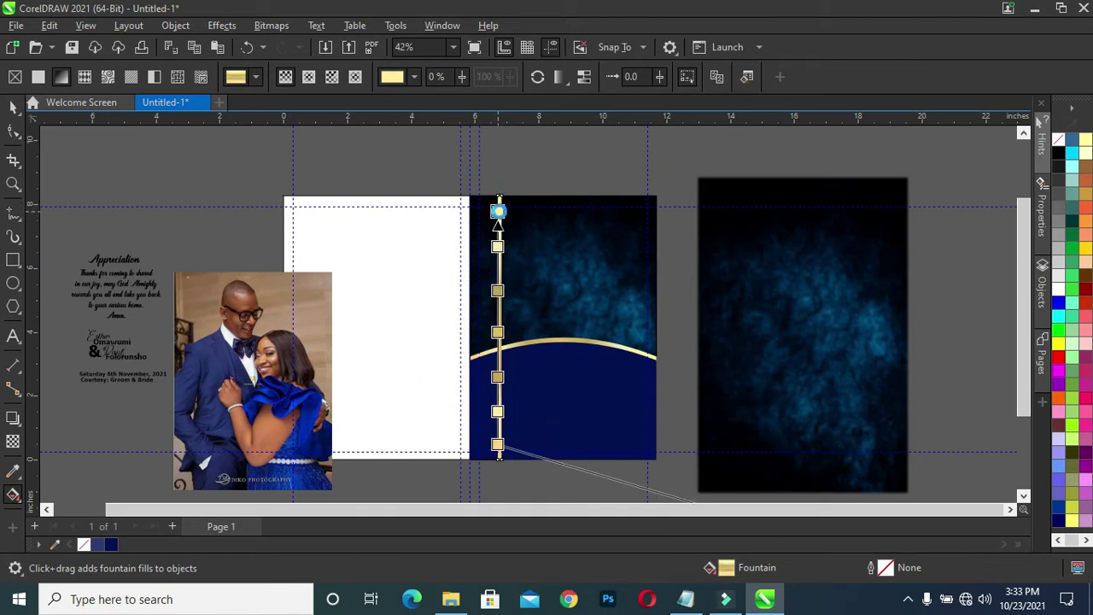
pyautogui.click(12, 106)
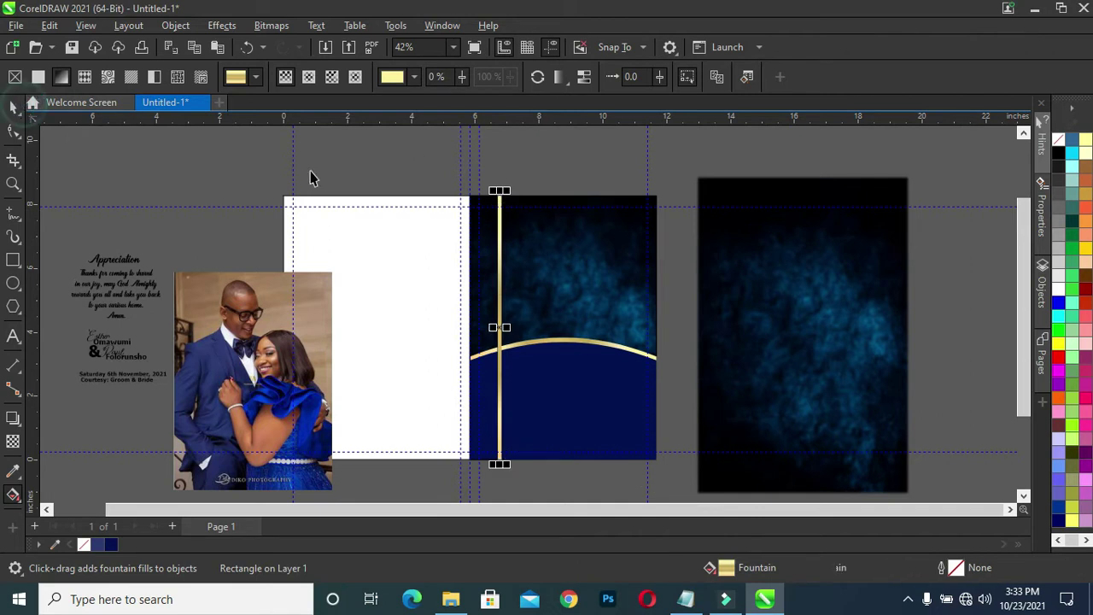
pyautogui.click(446, 163)
pyautogui.scroll(1, 525, 337)
pyautogui.scroll(1, 525, 337)
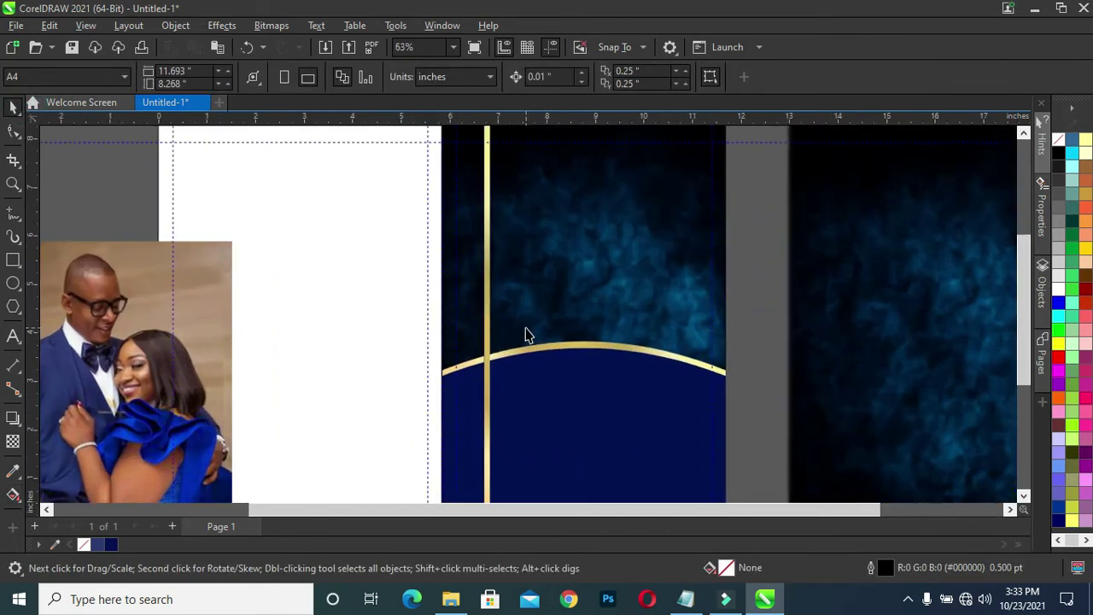
# Step: PowerClip the blue texture image inside the narrow rectangle left of the gold strip
pyautogui.click(471, 334)
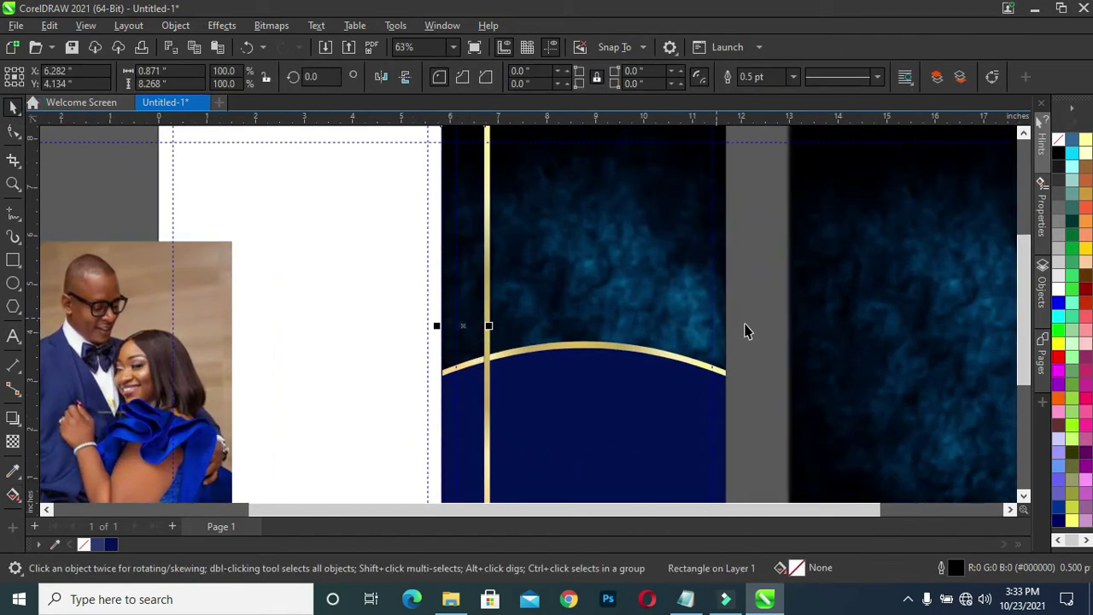
pyautogui.click(825, 309)
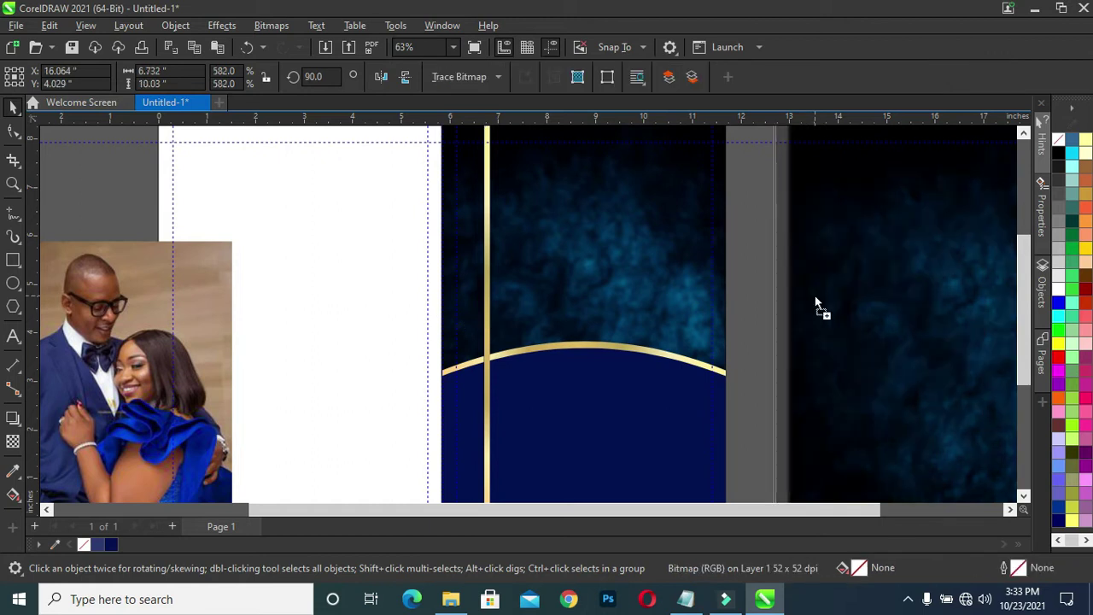
pyautogui.moveTo(815, 300); pyautogui.dragTo(890, 282)
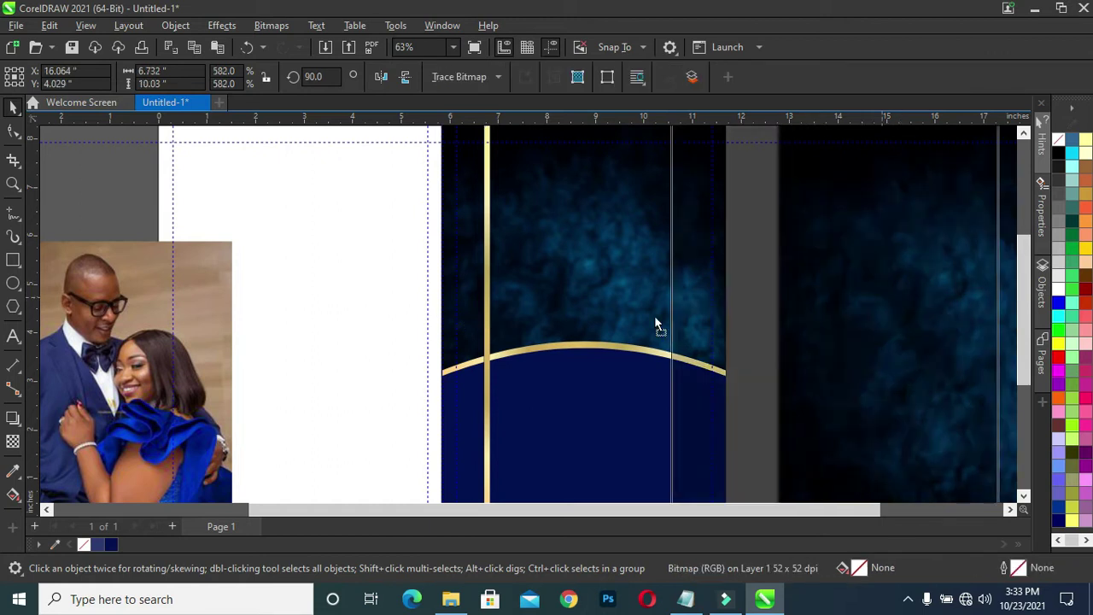
pyautogui.moveTo(706, 321); pyautogui.dragTo(463, 326)
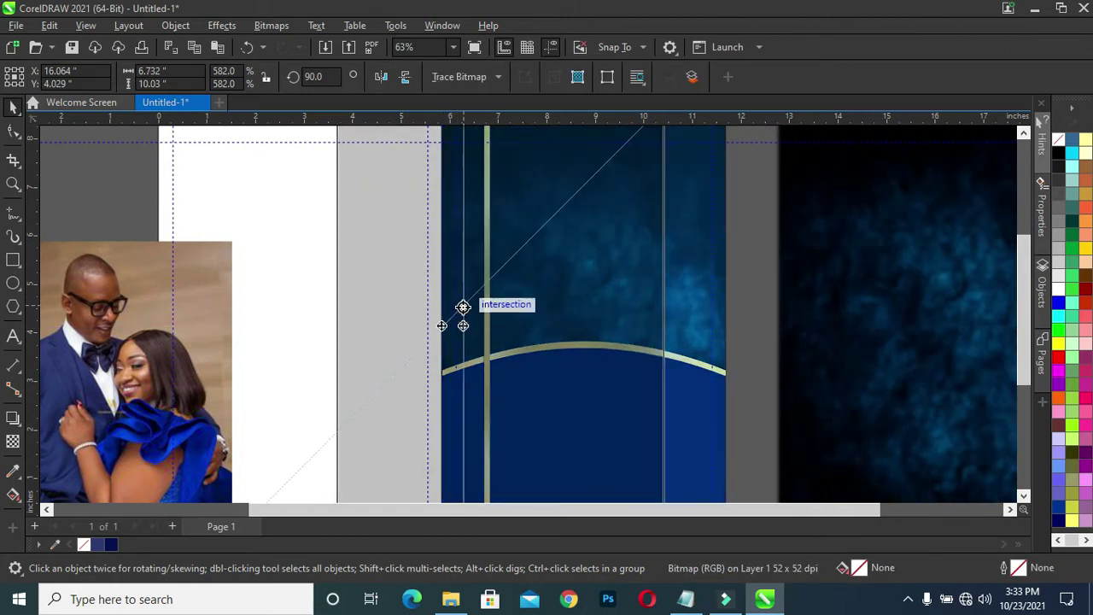
pyautogui.moveTo(462, 308); pyautogui.dragTo(469, 335)
pyautogui.click(515, 387)
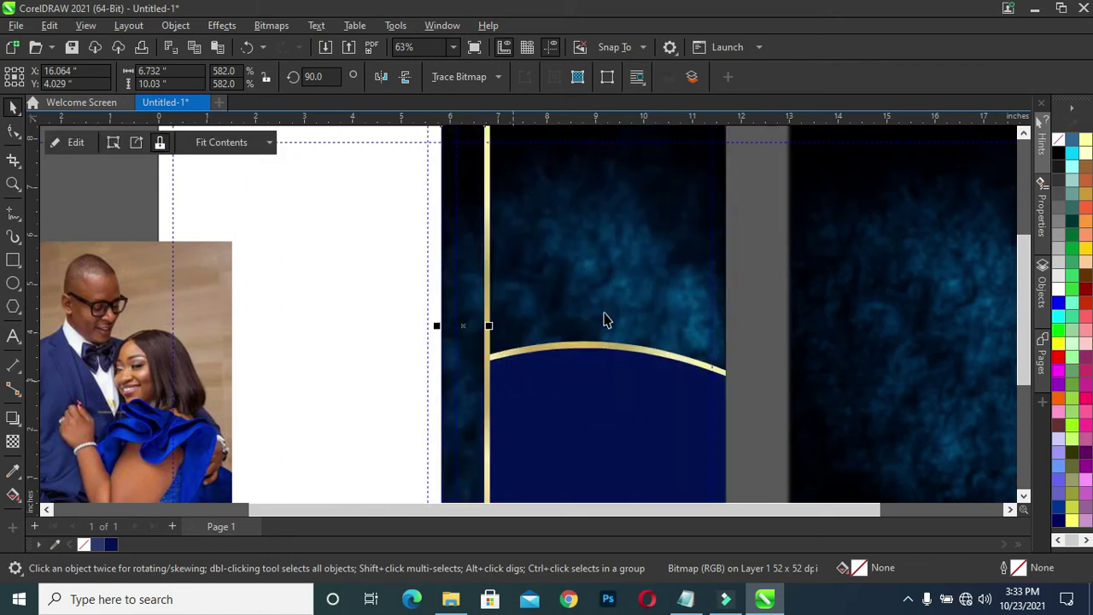
# Step: Remove the outline from the texture-filled narrow rectangle
pyautogui.scroll(-1, 681, 285)
pyautogui.click(751, 328)
pyautogui.scroll(1, 497, 329)
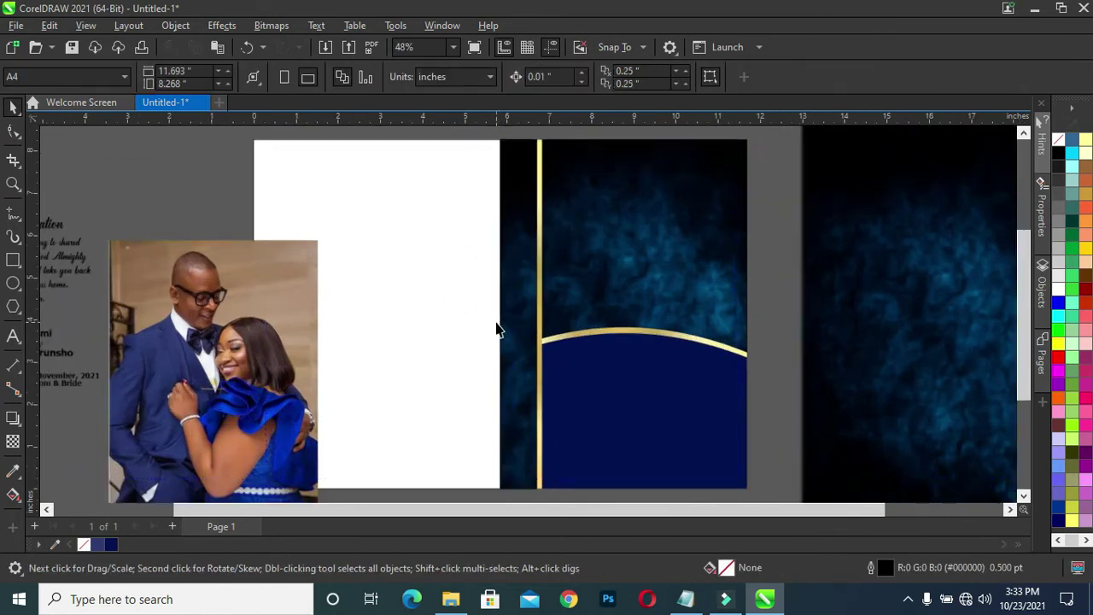
pyautogui.scroll(1, 498, 329)
pyautogui.click(532, 346)
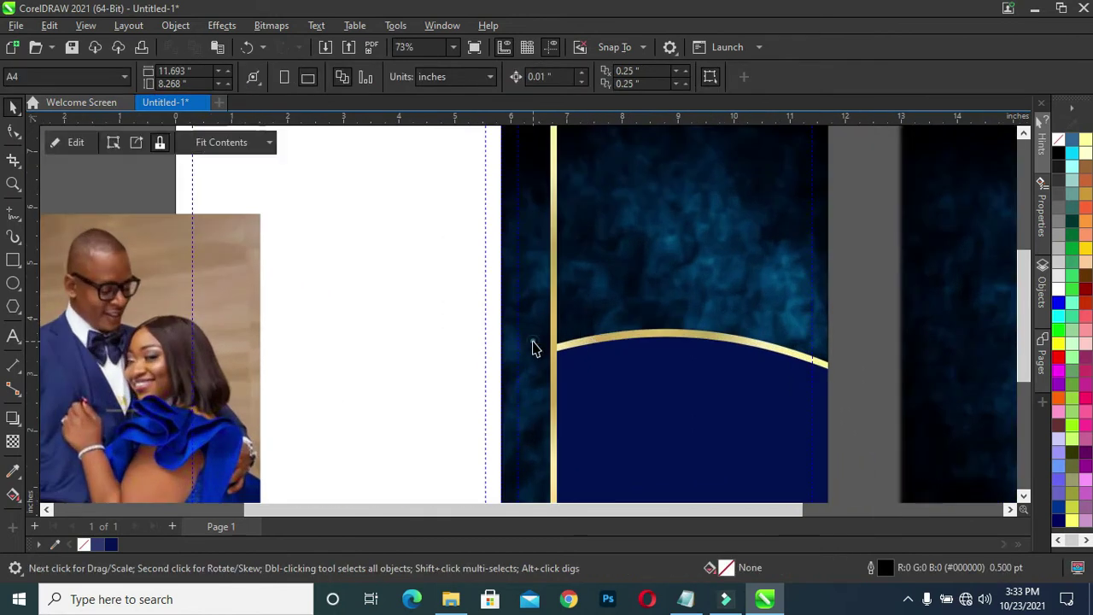
pyautogui.rightClick(84, 544)
pyautogui.click(854, 378)
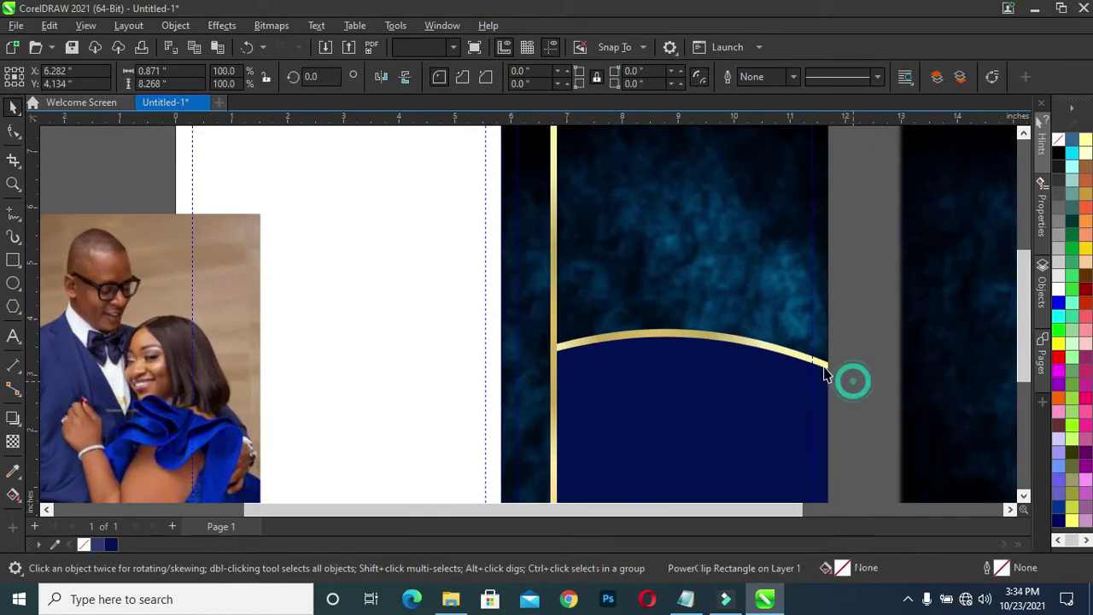
pyautogui.scroll(-1, 912, 359)
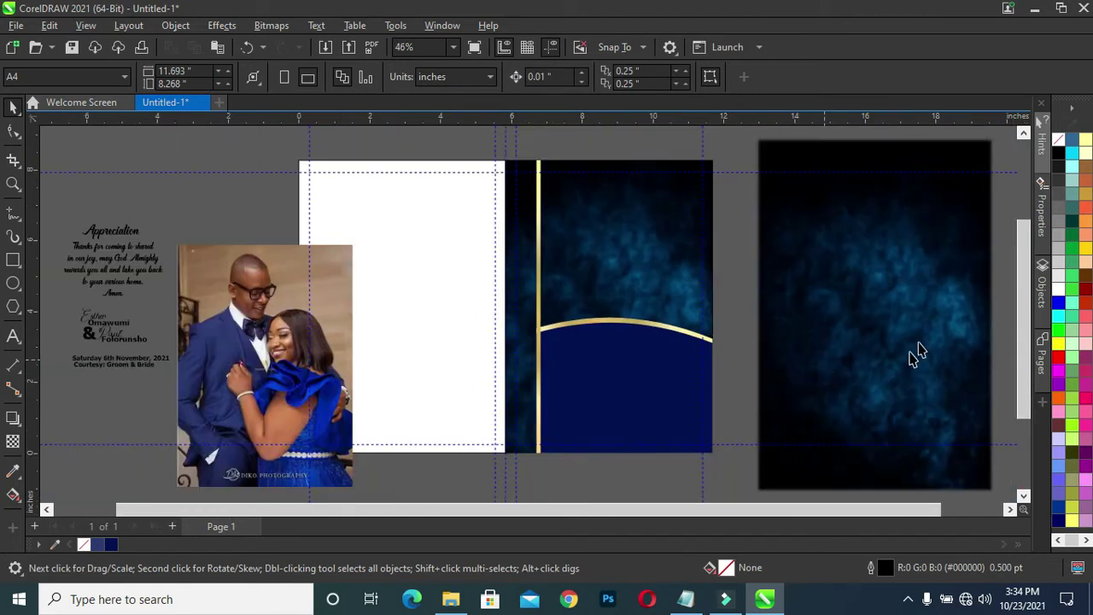
# Step: Move the couple photo over the right panel and PowerClip the dark blue texture into the left panel
pyautogui.moveTo(211, 339)
pyautogui.mouseDown()
pyautogui.moveTo(278, 275)
pyautogui.moveTo(745, 256)
pyautogui.moveTo(568, 231)
pyautogui.mouseUp()
pyautogui.moveTo(849, 290)
pyautogui.mouseDown()
pyautogui.moveTo(405, 304)
pyautogui.moveTo(329, 272)
pyautogui.mouseUp()
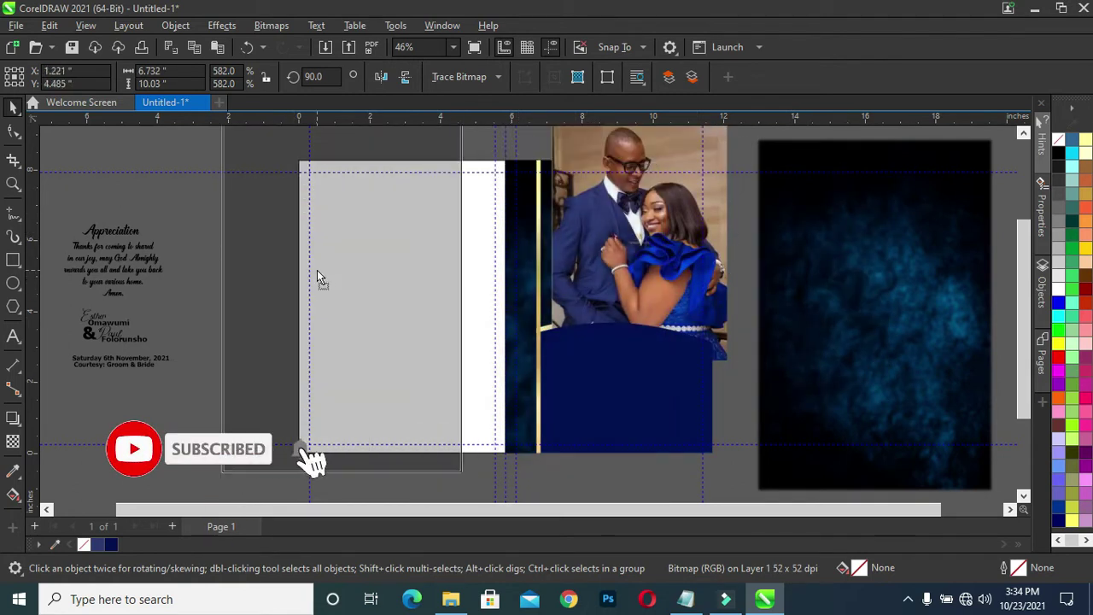
pyautogui.moveTo(328, 272)
pyautogui.mouseDown()
pyautogui.moveTo(278, 273)
pyautogui.moveTo(426, 295)
pyautogui.mouseUp()
pyautogui.click(464, 350)
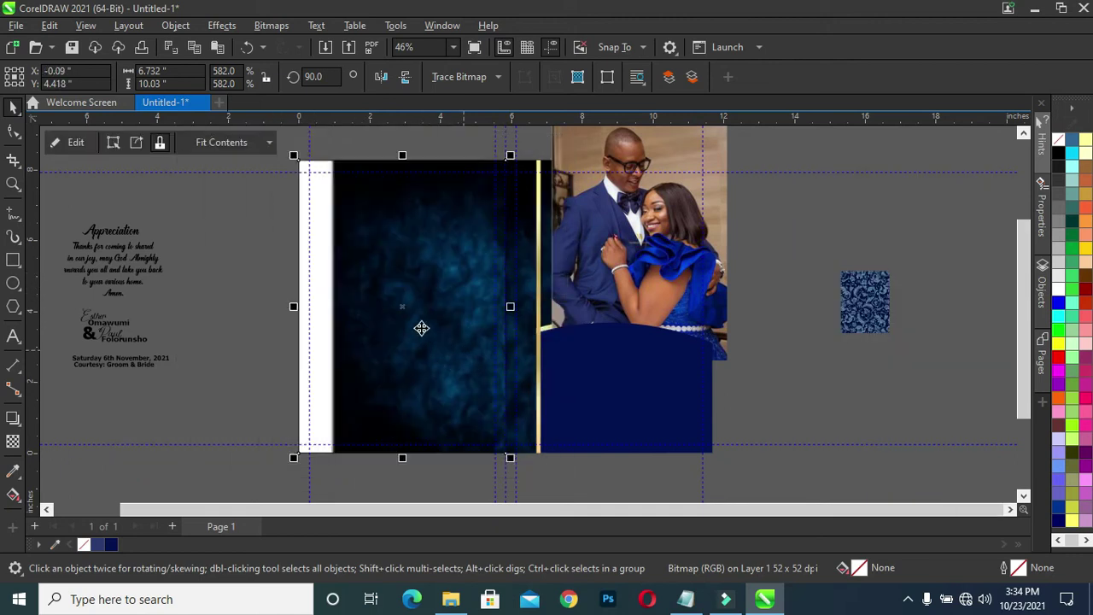
# Step: Reposition the clipped texture so it fills the left panel up to the gold line
pyautogui.click(58, 142)
pyautogui.click(395, 265)
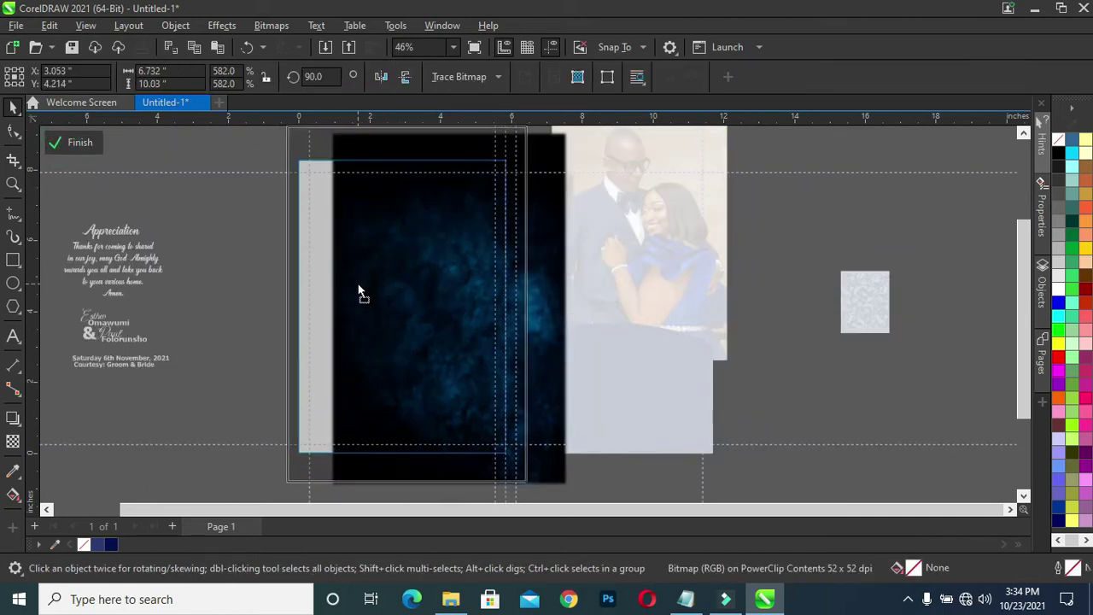
pyautogui.moveTo(362, 282); pyautogui.dragTo(358, 283)
pyautogui.click(358, 283)
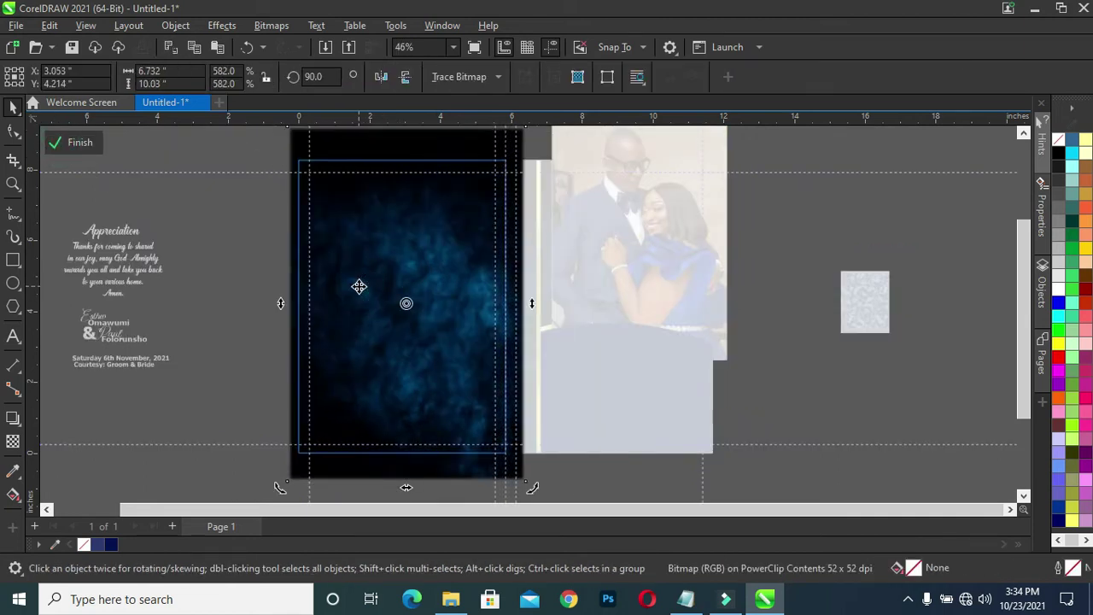
pyautogui.click(77, 143)
pyautogui.click(197, 244)
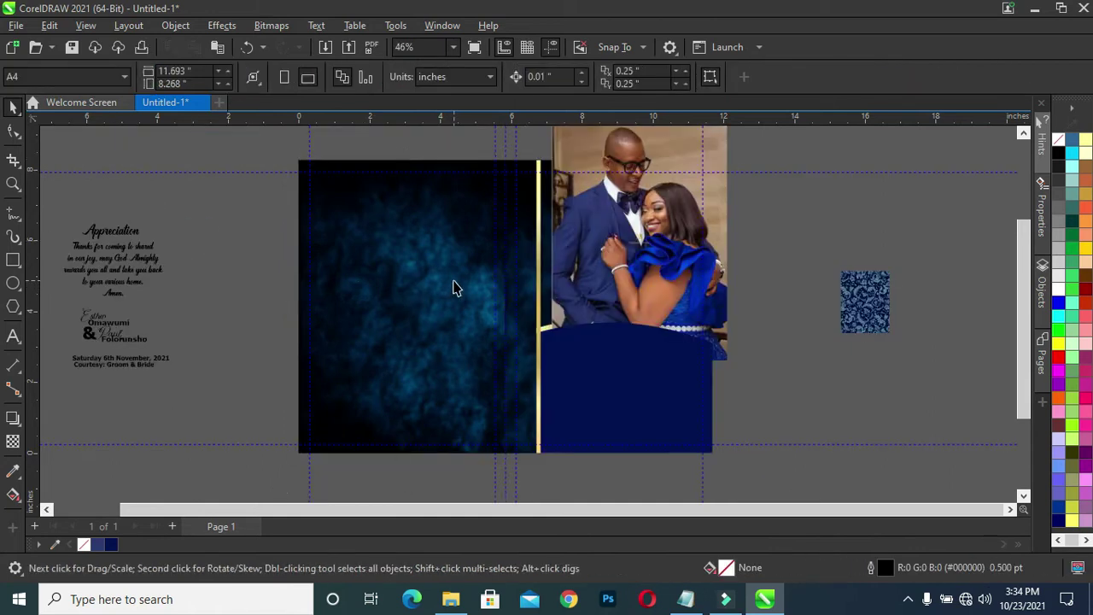
pyautogui.scroll(1, 763, 302)
pyautogui.scroll(1, 761, 298)
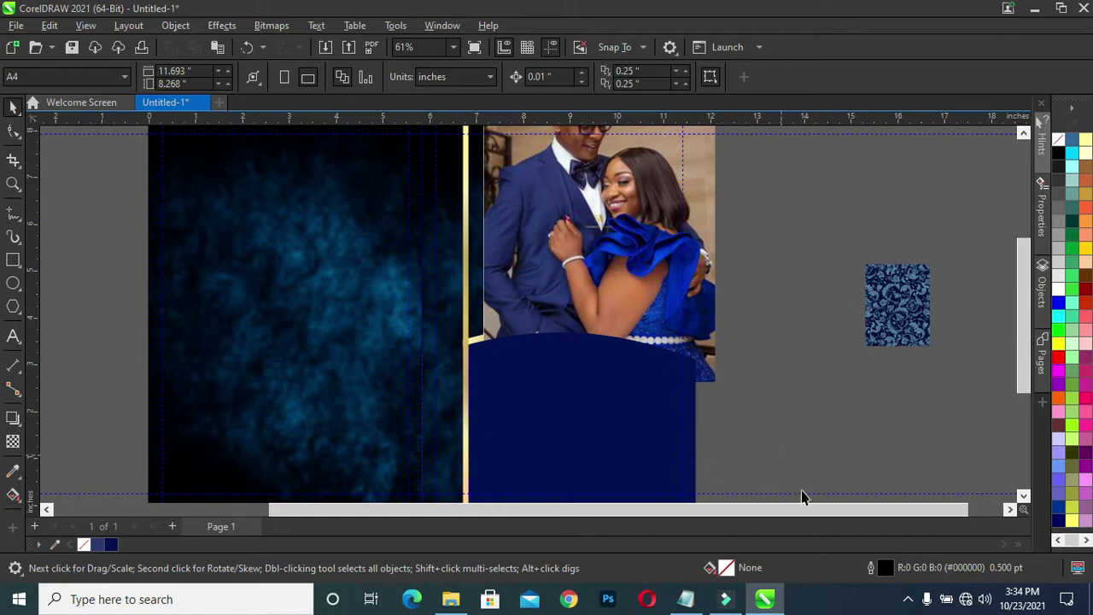
# Step: Move the couple photo off the card to the right
pyautogui.moveTo(770, 511); pyautogui.dragTo(789, 510)
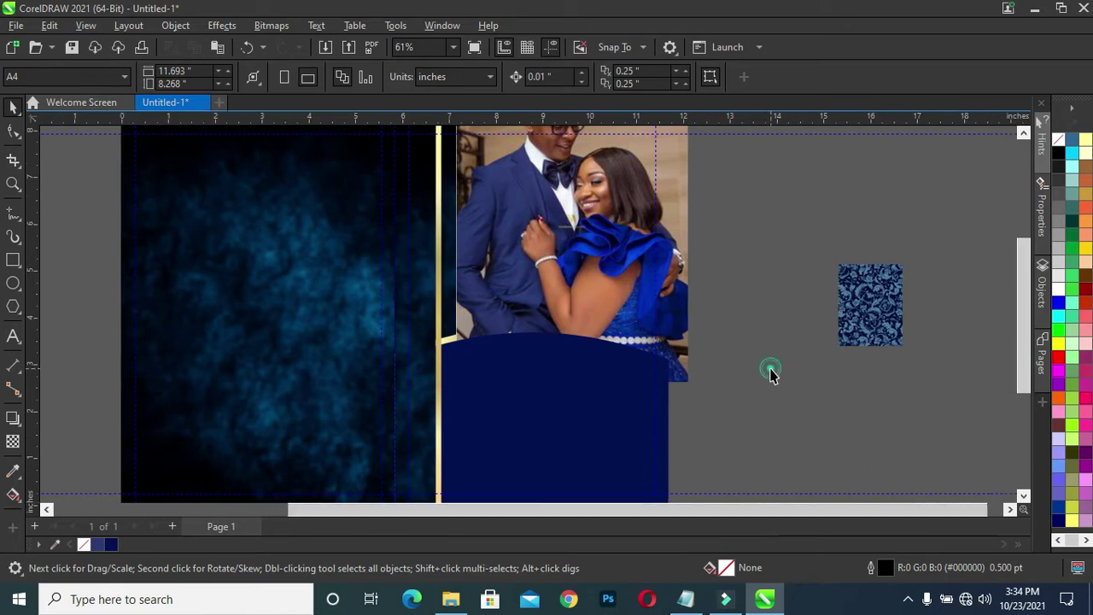
pyautogui.scroll(-1, 599, 286)
pyautogui.click(714, 314)
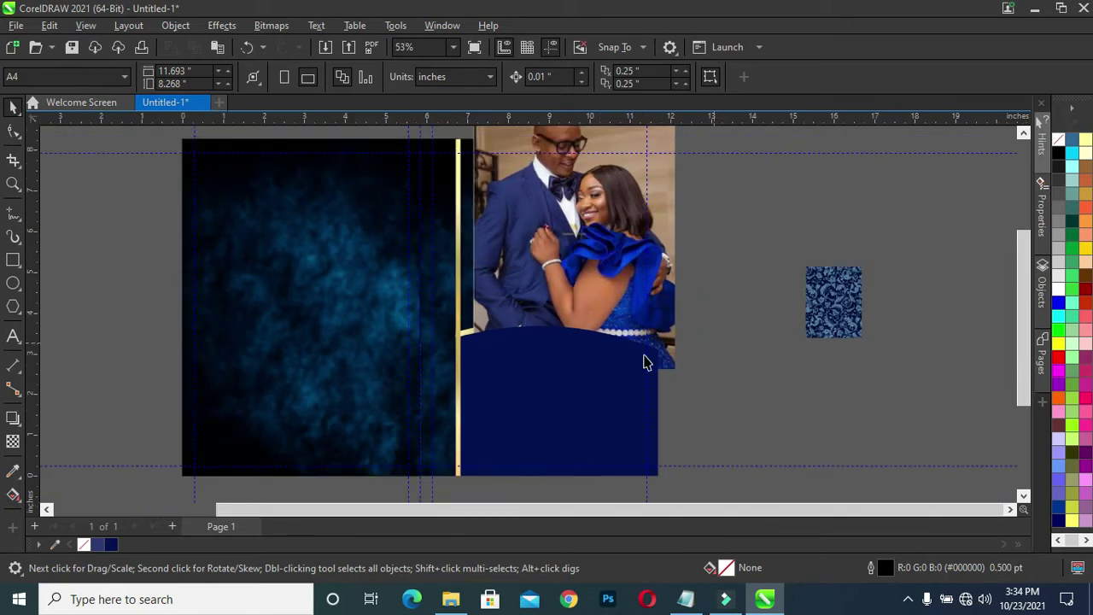
pyautogui.click(547, 280)
pyautogui.moveTo(556, 267)
pyautogui.mouseDown()
pyautogui.moveTo(742, 310)
pyautogui.moveTo(770, 344)
pyautogui.mouseUp()
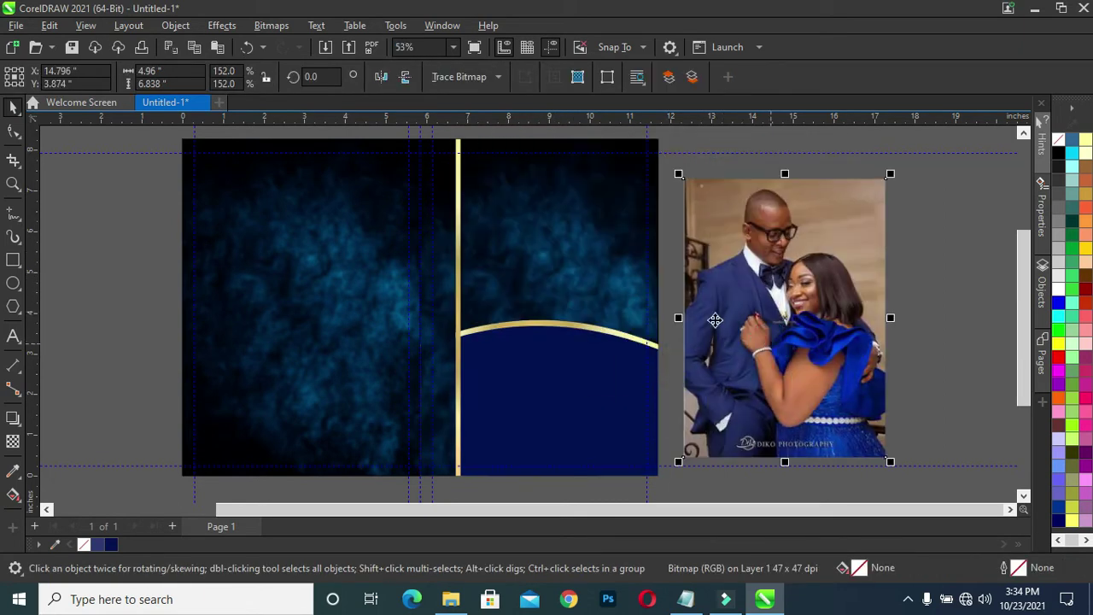
# Step: Apply Contrast Enhancement to the photo with Gamma set to 0.83
pyautogui.click(222, 26)
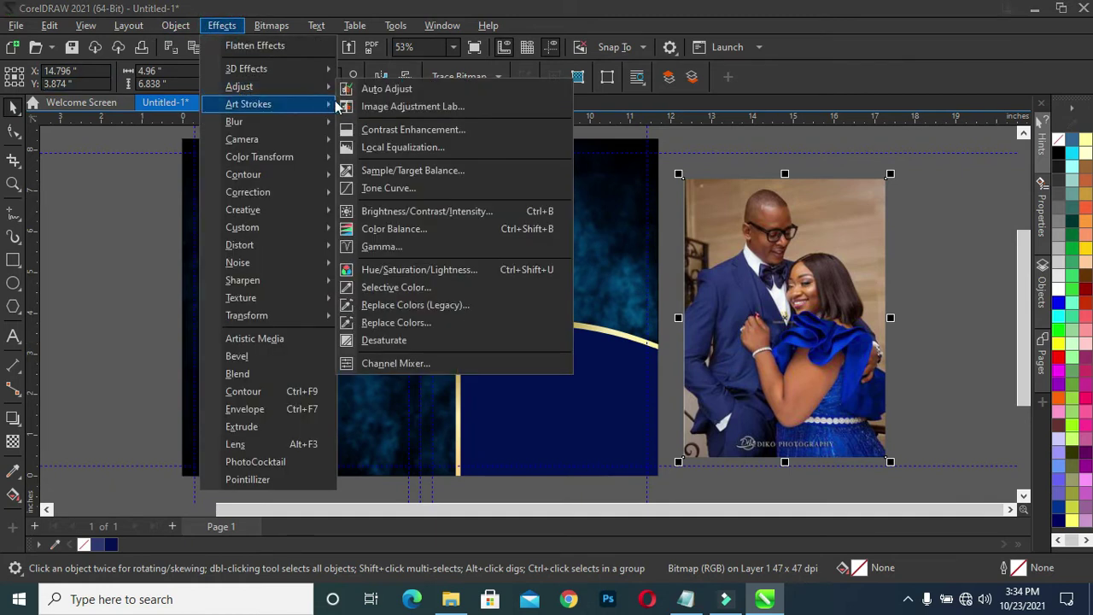
pyautogui.click(384, 131)
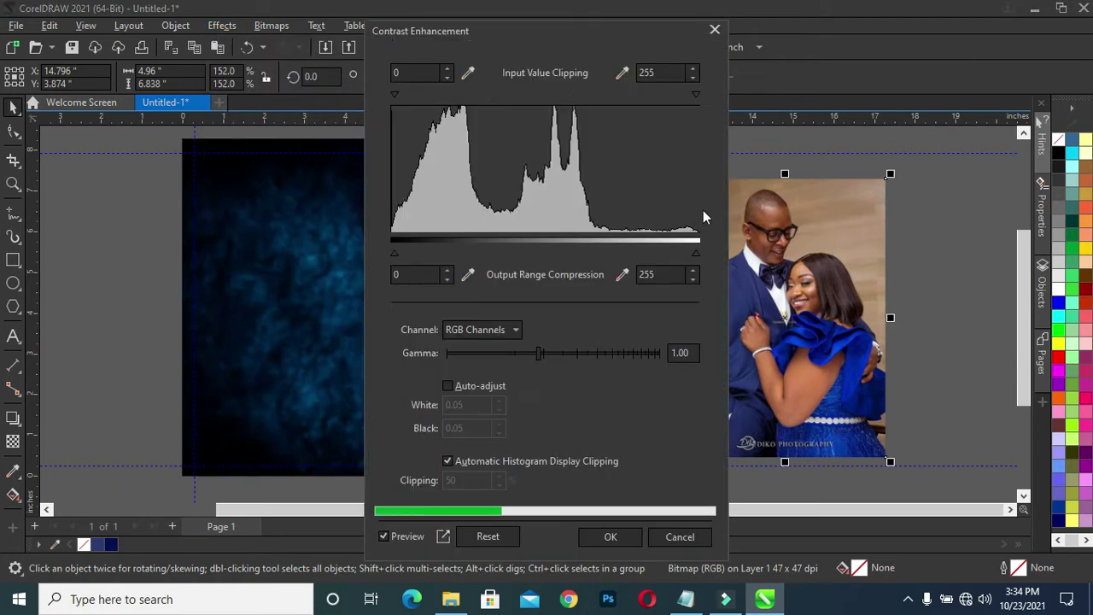
pyautogui.moveTo(802, 281)
pyautogui.mouseDown()
pyautogui.moveTo(851, 286)
pyautogui.moveTo(854, 273)
pyautogui.mouseUp()
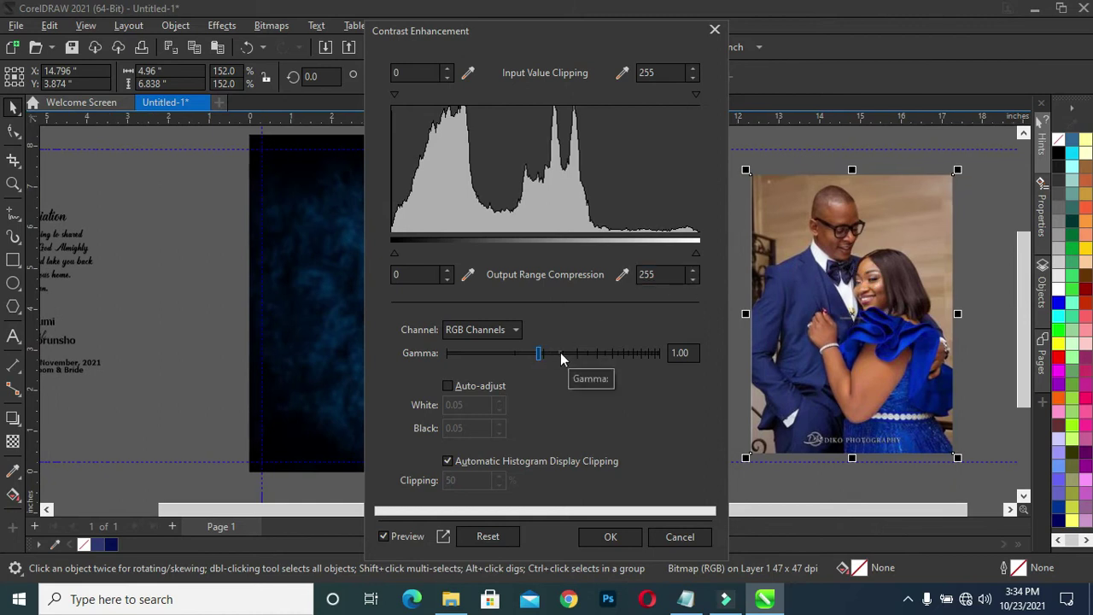
pyautogui.click(561, 355)
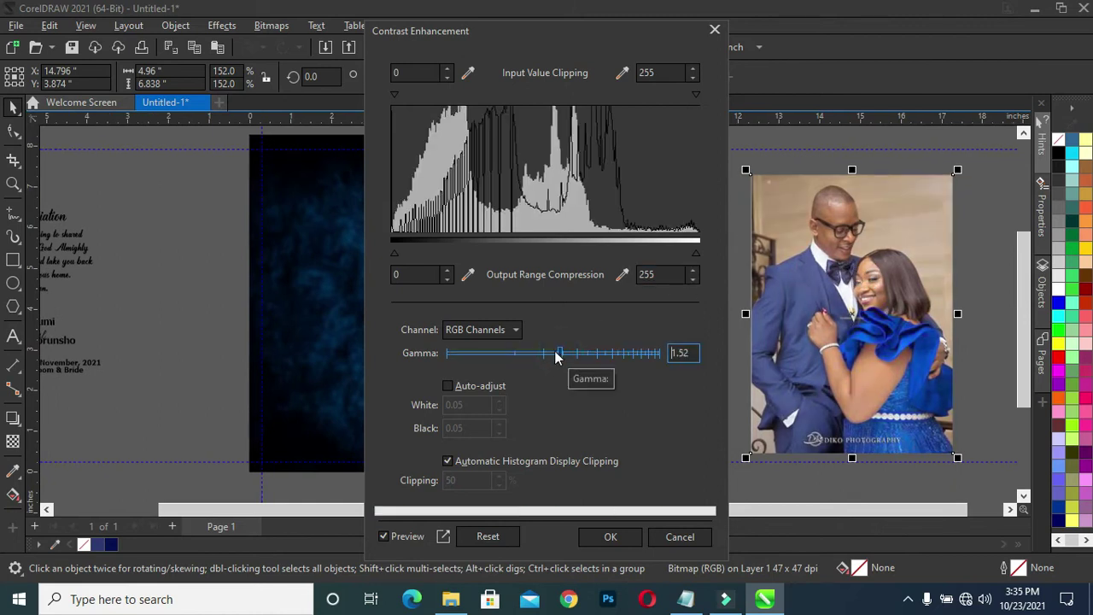
pyautogui.click(556, 355)
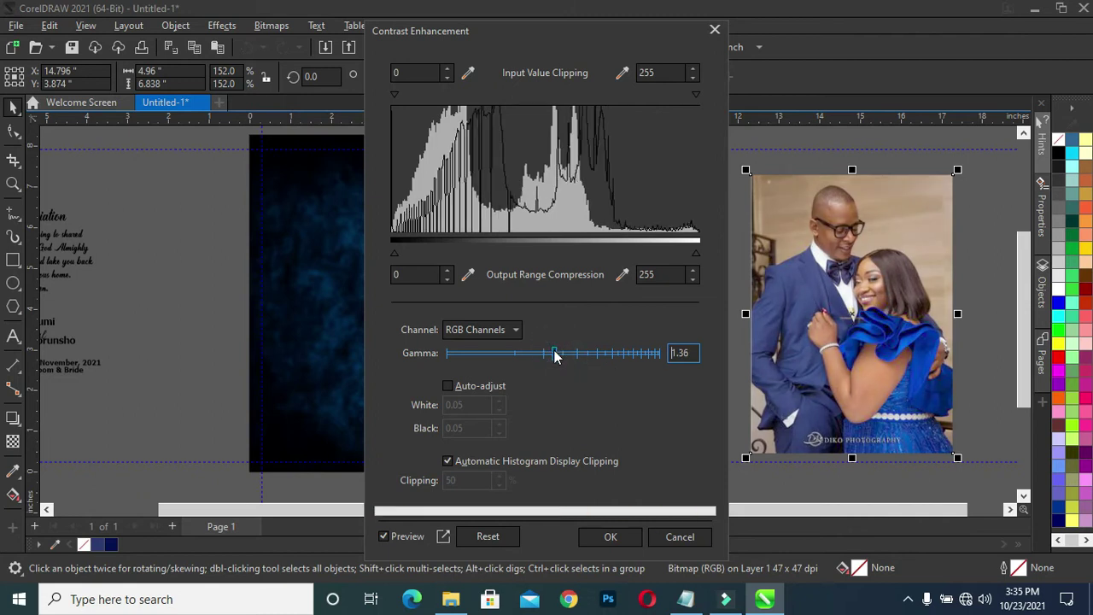
pyautogui.click(553, 356)
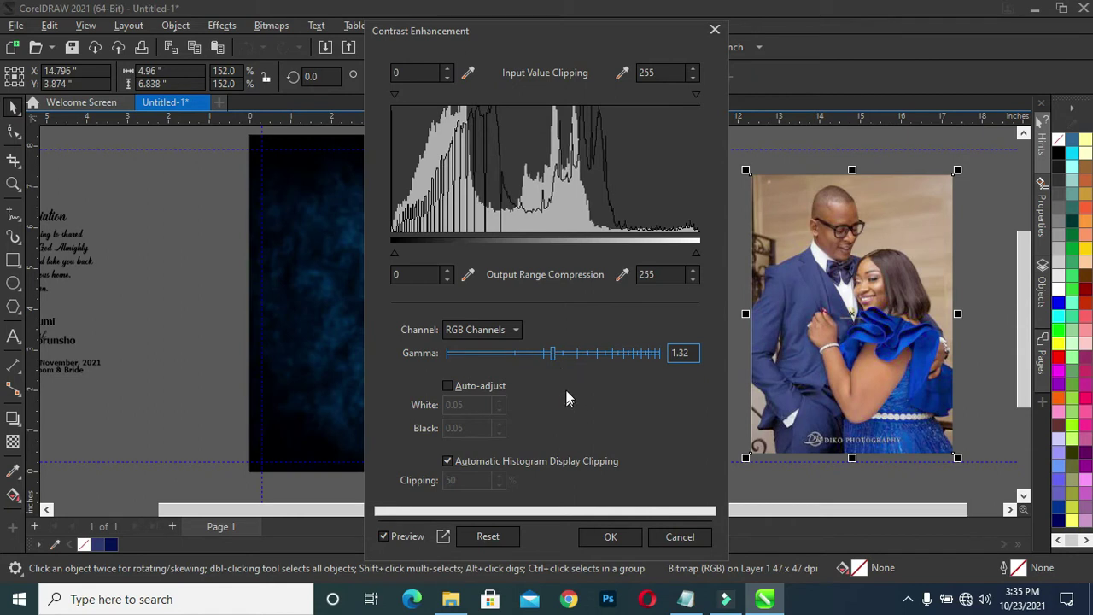
pyautogui.moveTo(553, 355); pyautogui.dragTo(536, 356)
pyautogui.click(533, 357)
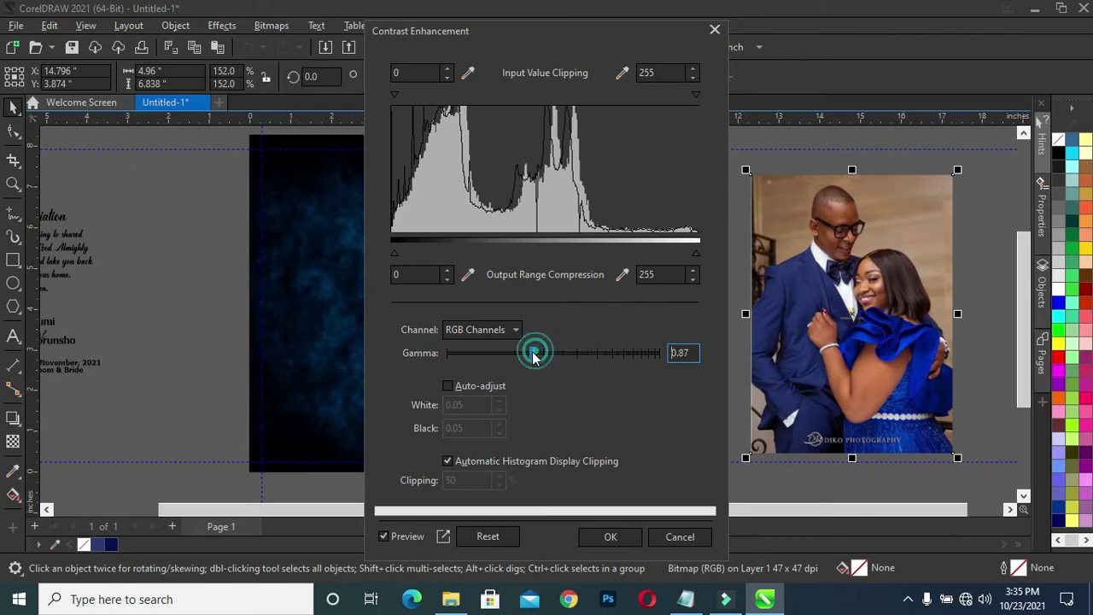
pyautogui.click(531, 357)
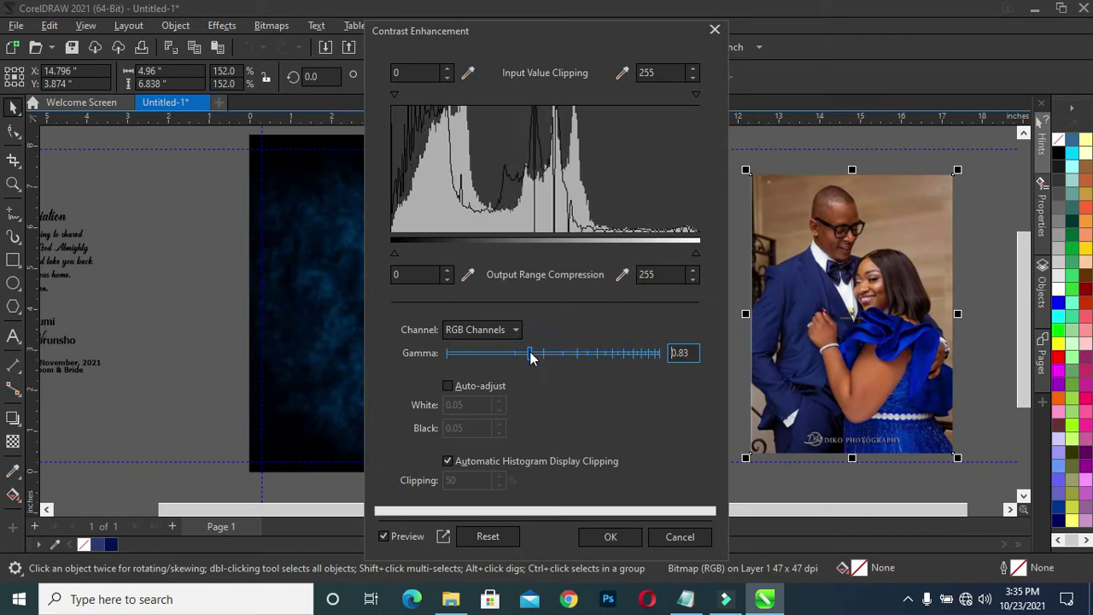
pyautogui.click(611, 536)
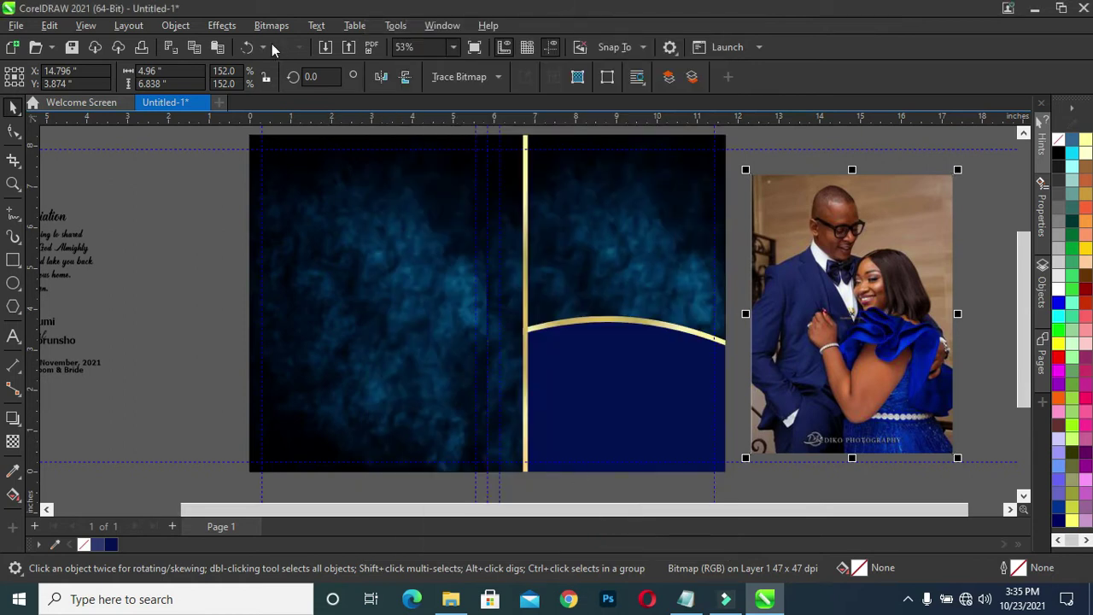
# Step: Apply a Tone Curve capping highlights at 246 with a slightly lowered midpoint near 136/118
pyautogui.click(222, 25)
pyautogui.moveTo(240, 86)
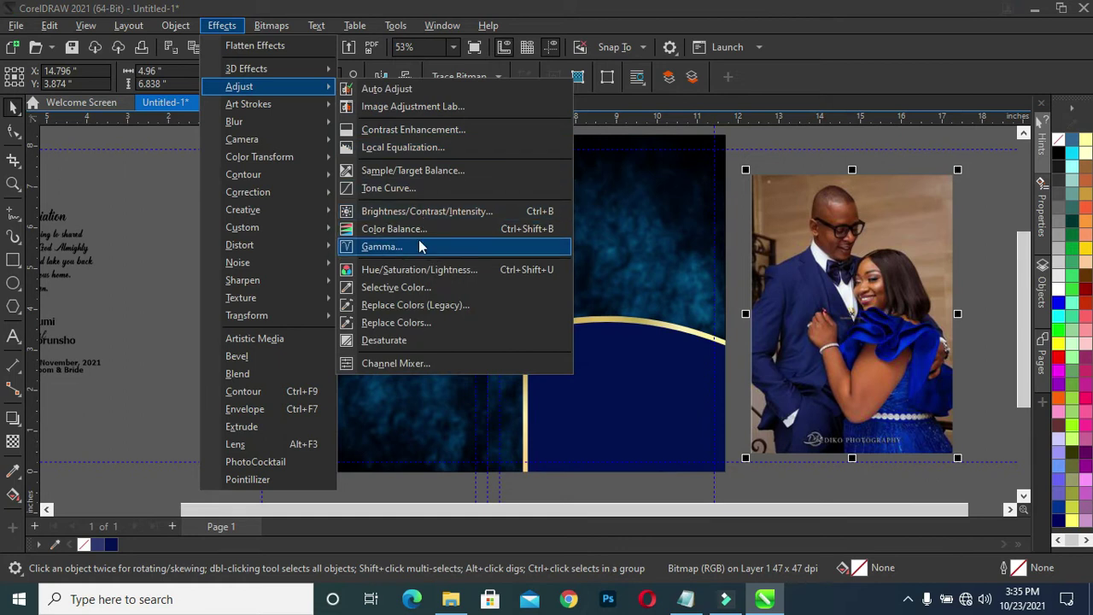
pyautogui.click(395, 187)
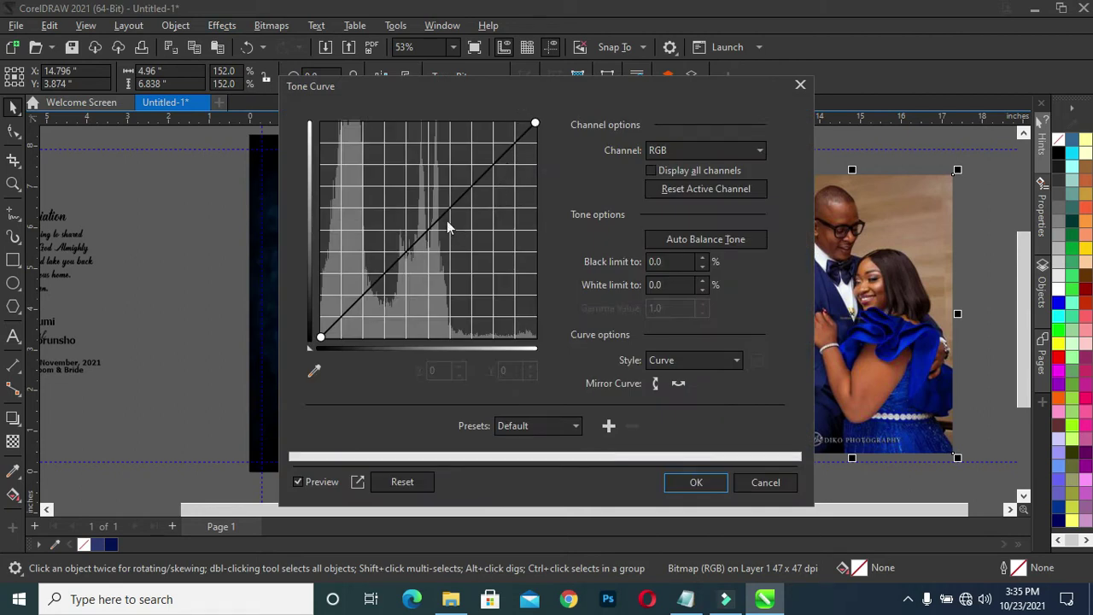
pyautogui.moveTo(434, 102); pyautogui.dragTo(308, 102)
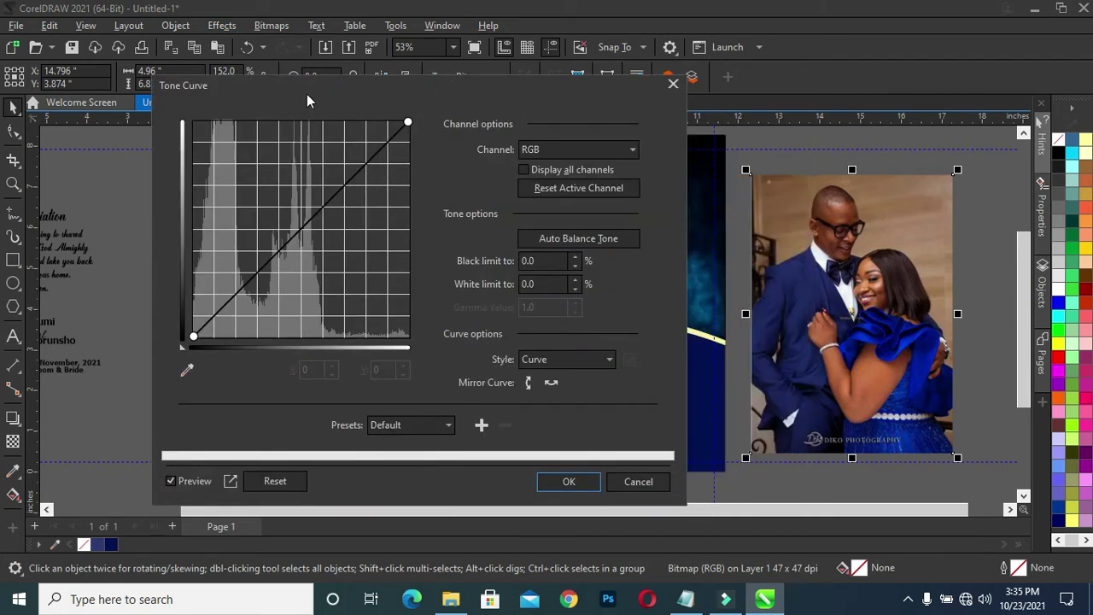
pyautogui.click(194, 338)
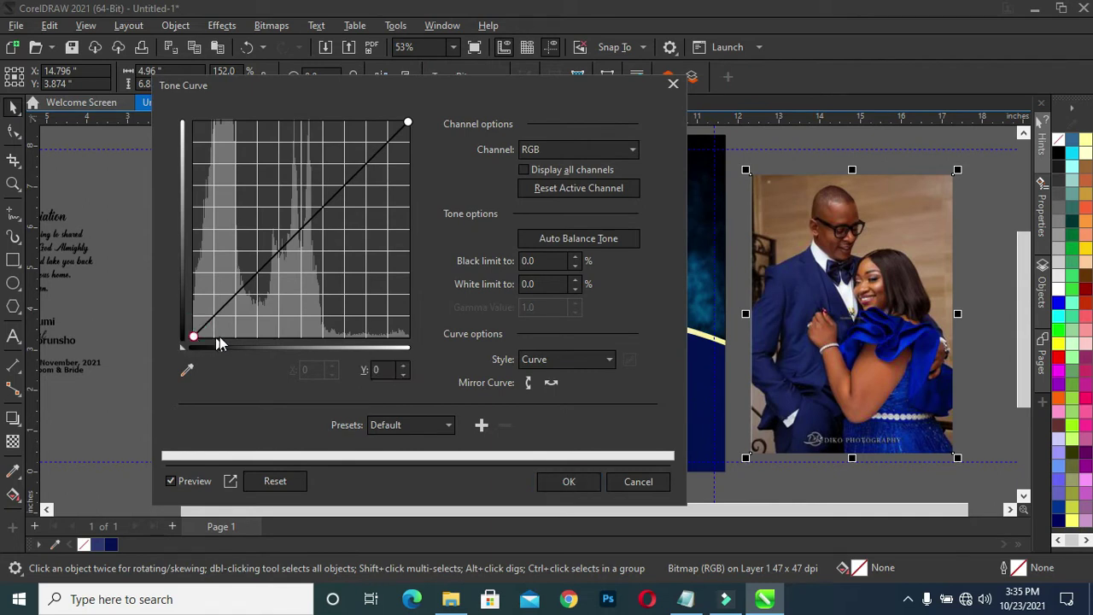
pyautogui.moveTo(194, 340); pyautogui.dragTo(215, 342)
pyautogui.moveTo(195, 340); pyautogui.dragTo(196, 318)
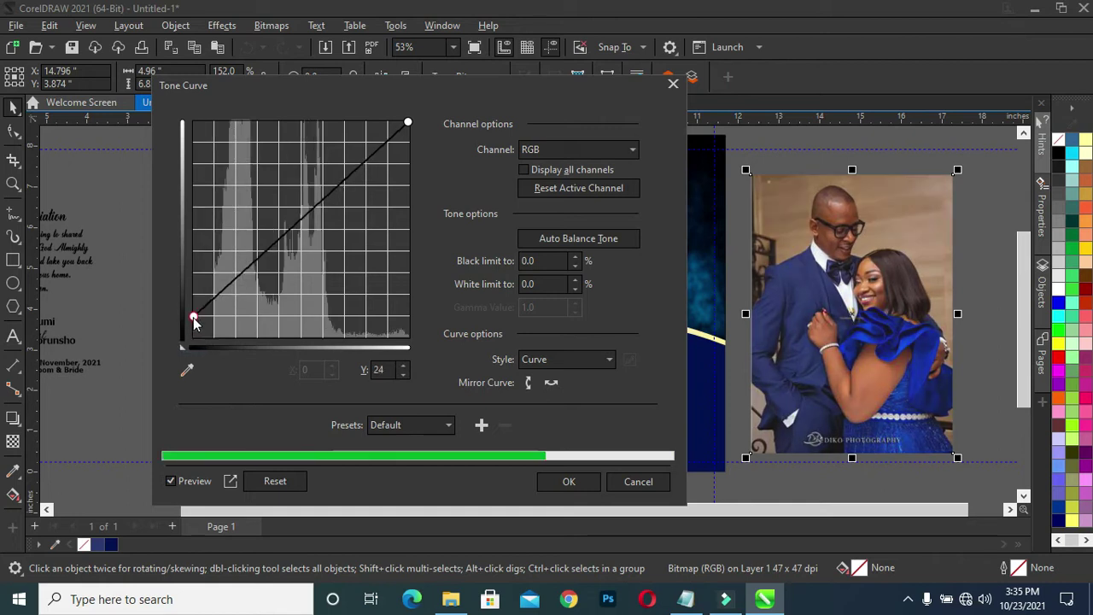
pyautogui.moveTo(195, 318)
pyautogui.mouseDown()
pyautogui.moveTo(194, 294)
pyautogui.moveTo(195, 338)
pyautogui.mouseUp()
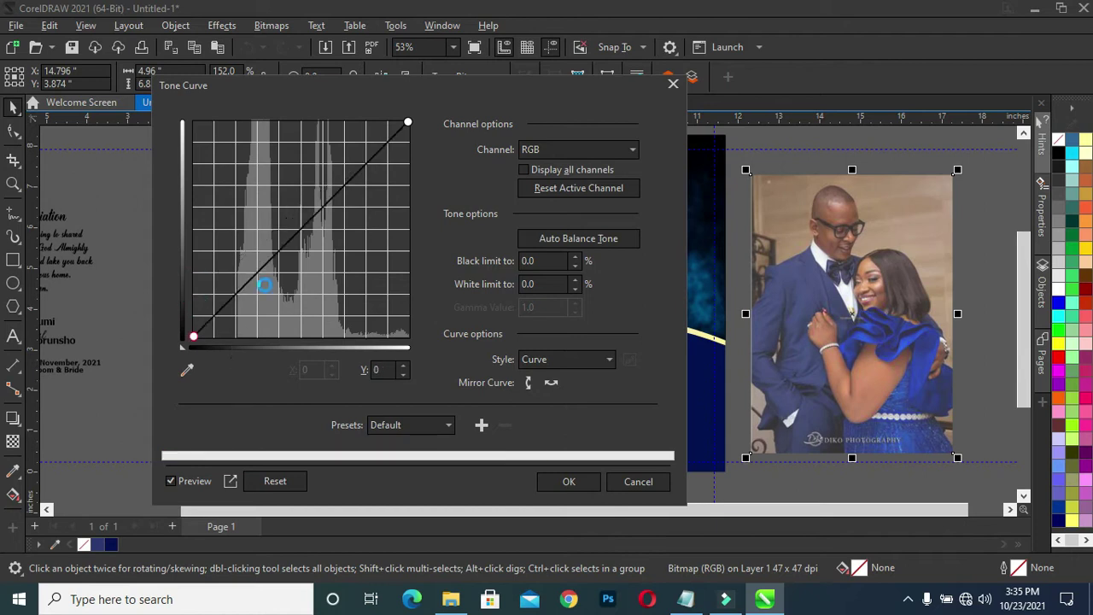
pyautogui.moveTo(408, 124)
pyautogui.mouseDown()
pyautogui.moveTo(408, 157)
pyautogui.moveTo(408, 141)
pyautogui.mouseUp()
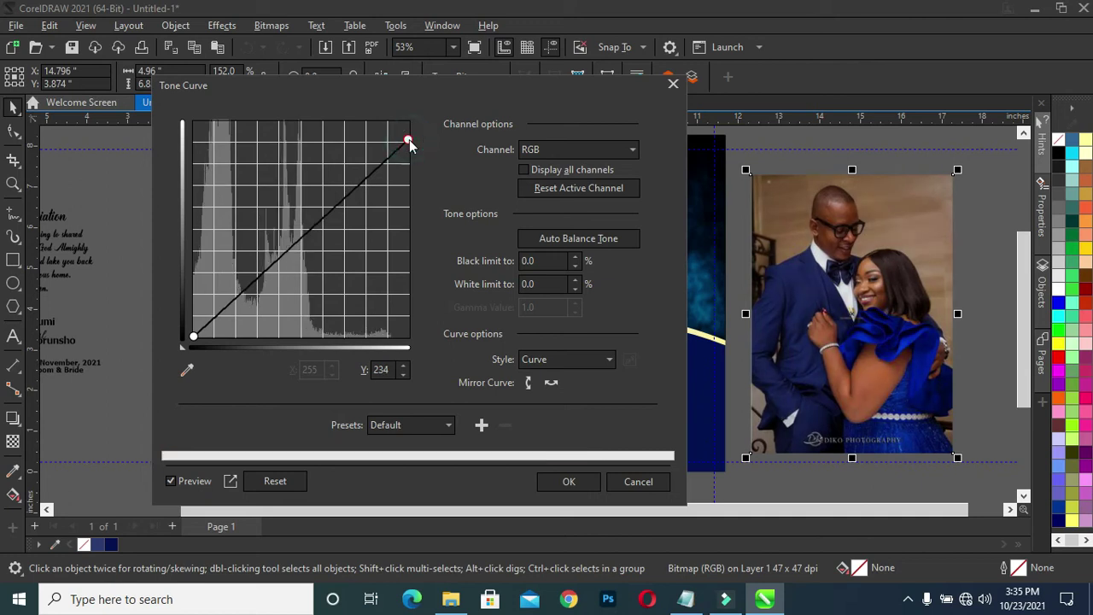
pyautogui.moveTo(408, 141); pyautogui.dragTo(408, 129)
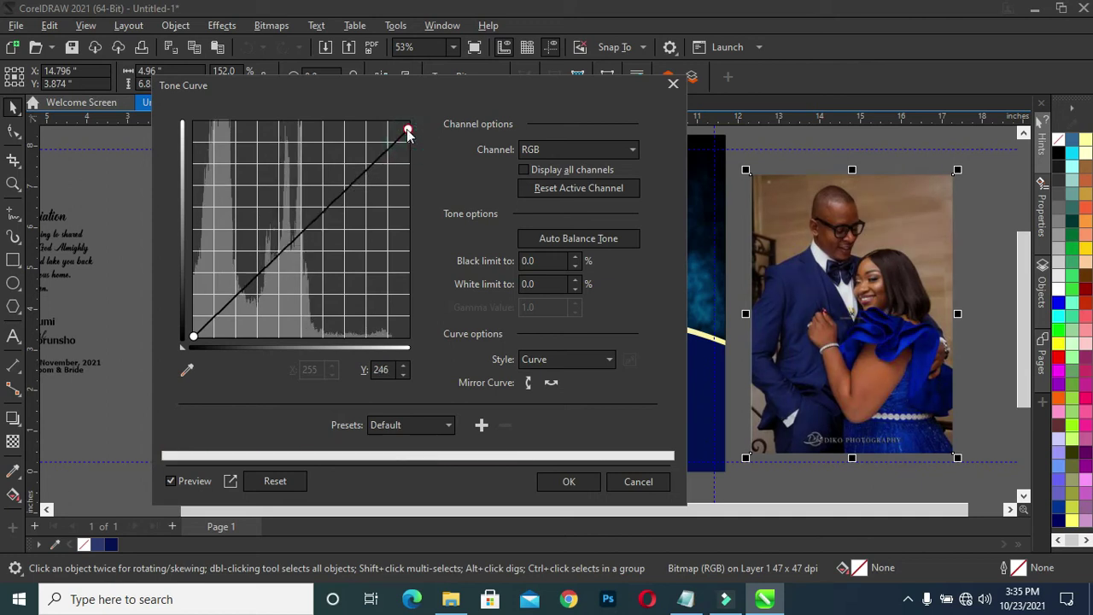
pyautogui.moveTo(300, 237); pyautogui.dragTo(308, 239)
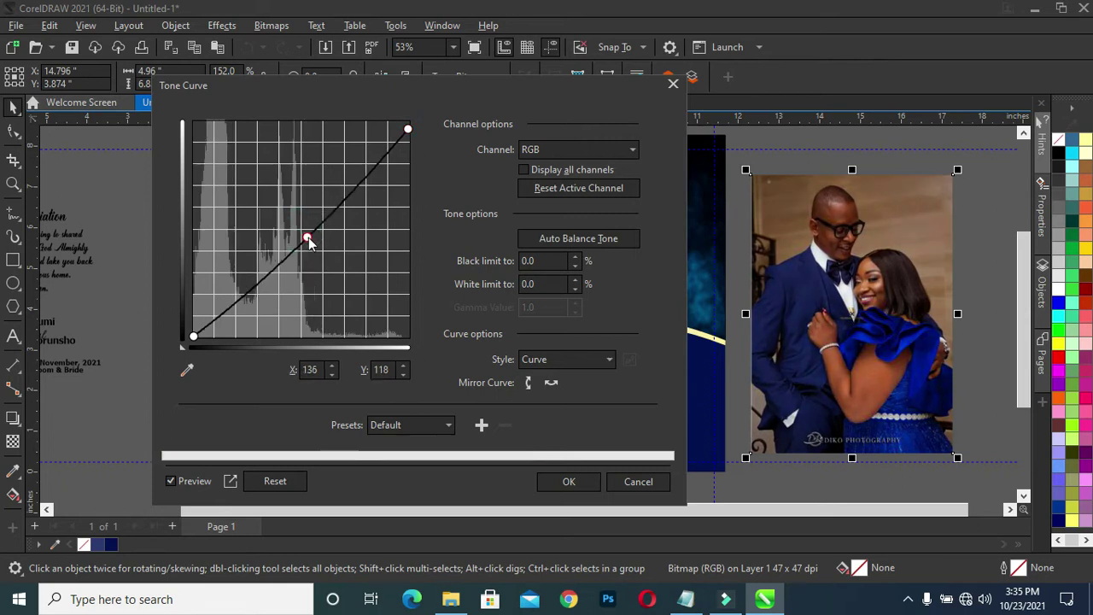
pyautogui.click(570, 483)
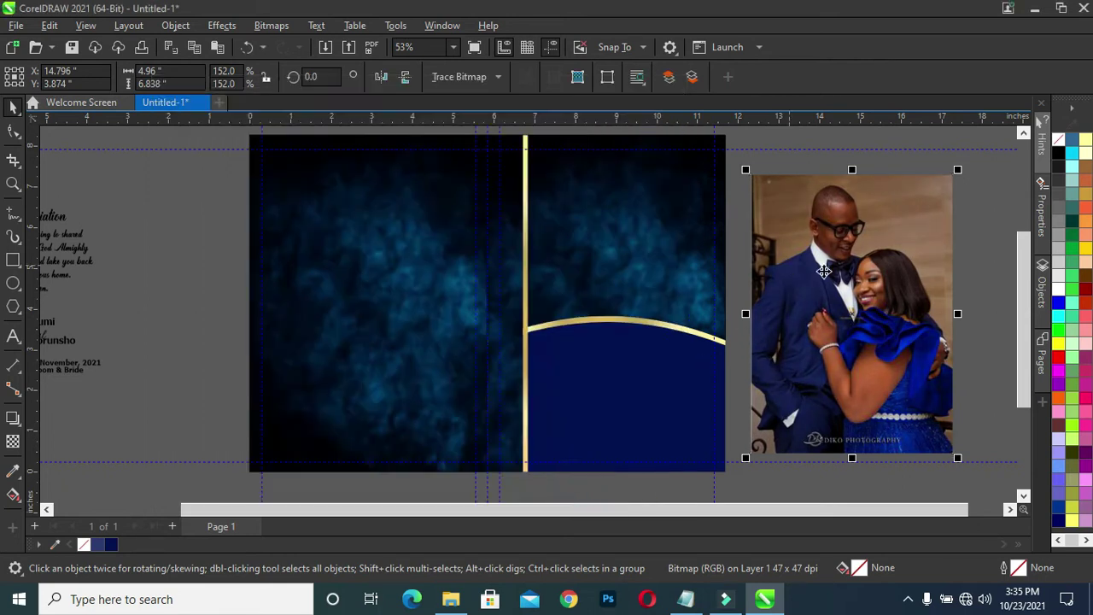
# Step: PowerClip the couple photo inside the right blue panel
pyautogui.moveTo(1024, 401); pyautogui.dragTo(1021, 367)
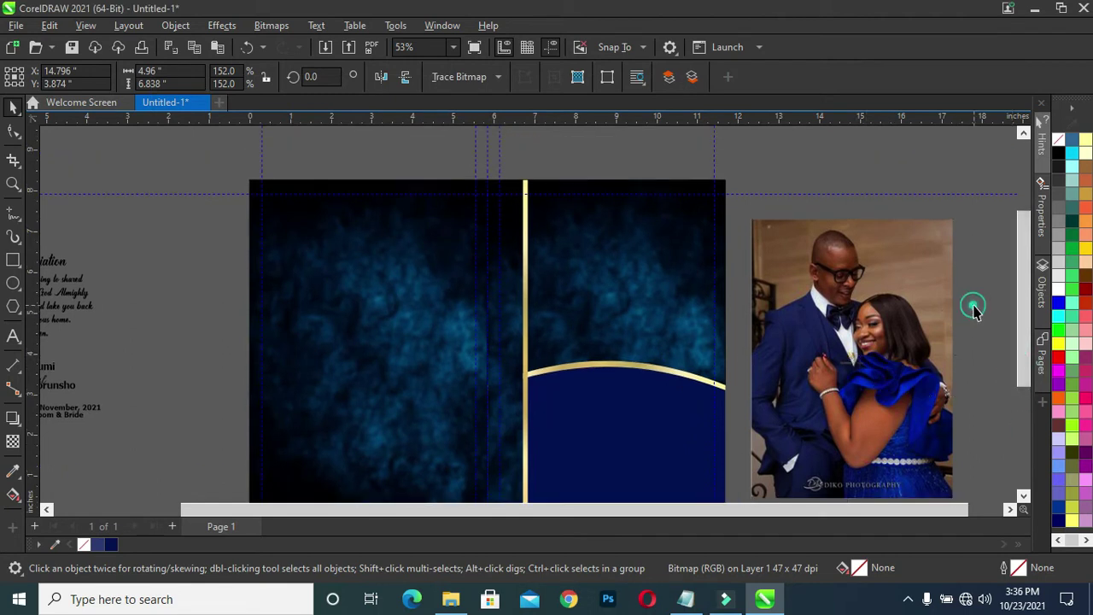
pyautogui.rightClick(879, 349)
pyautogui.click(845, 346)
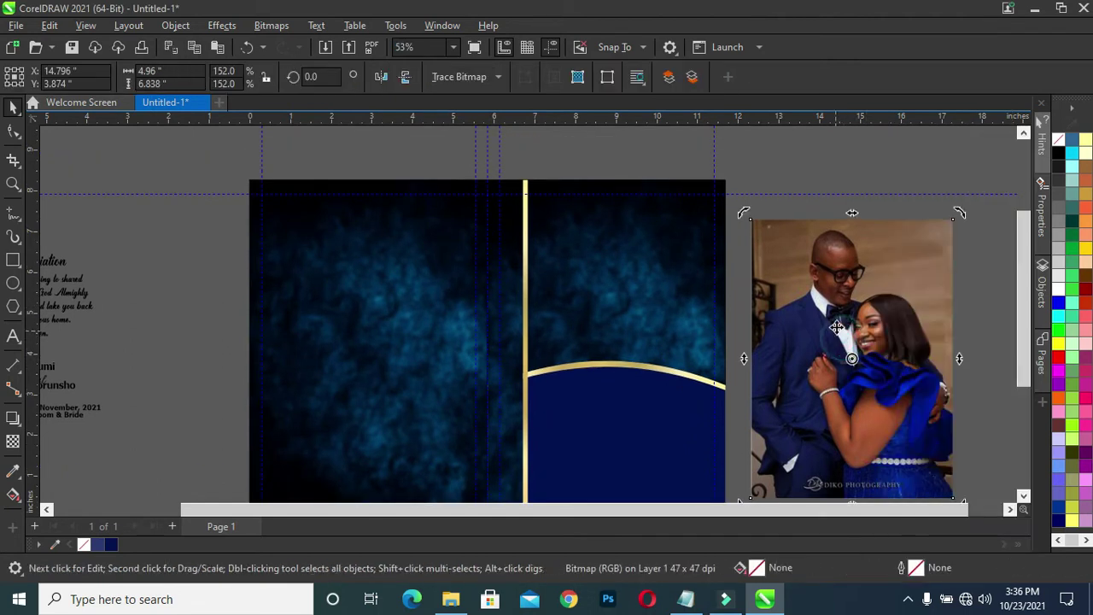
pyautogui.moveTo(834, 306); pyautogui.dragTo(609, 253)
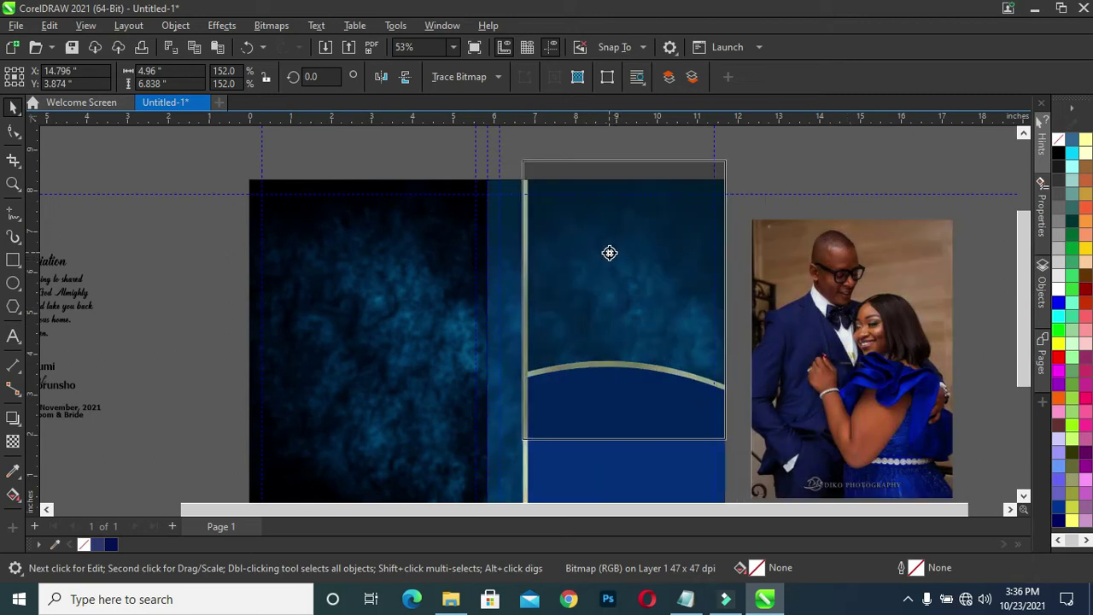
pyautogui.moveTo(610, 253); pyautogui.dragTo(609, 254)
pyautogui.click(647, 306)
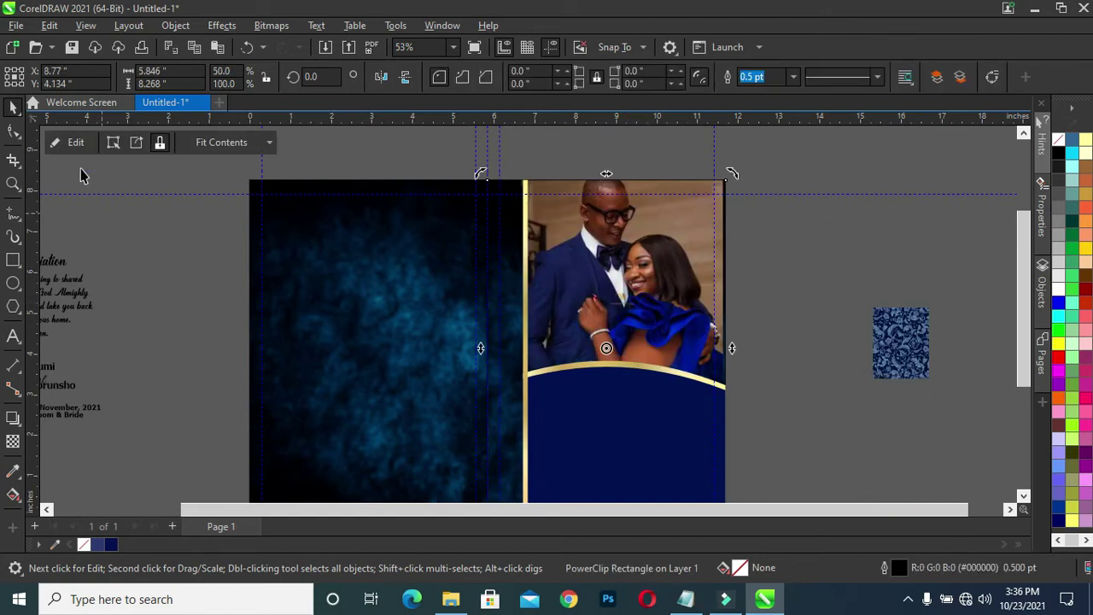
# Step: Enlarge the clipped photo to about 177% and shift it down above the gold arch
pyautogui.click(70, 142)
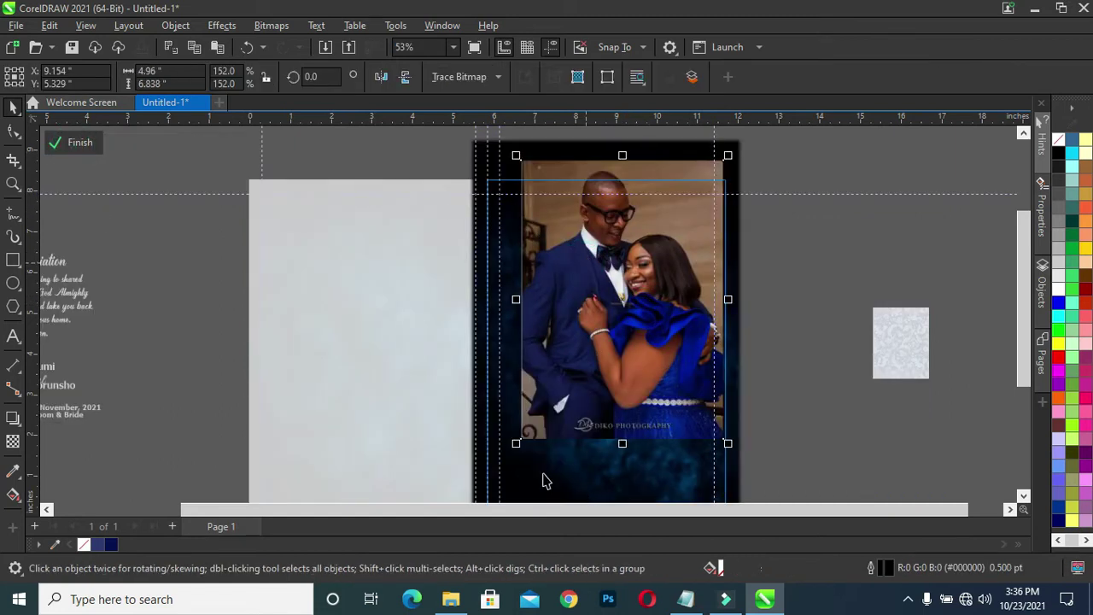
pyautogui.moveTo(516, 443); pyautogui.dragTo(495, 472)
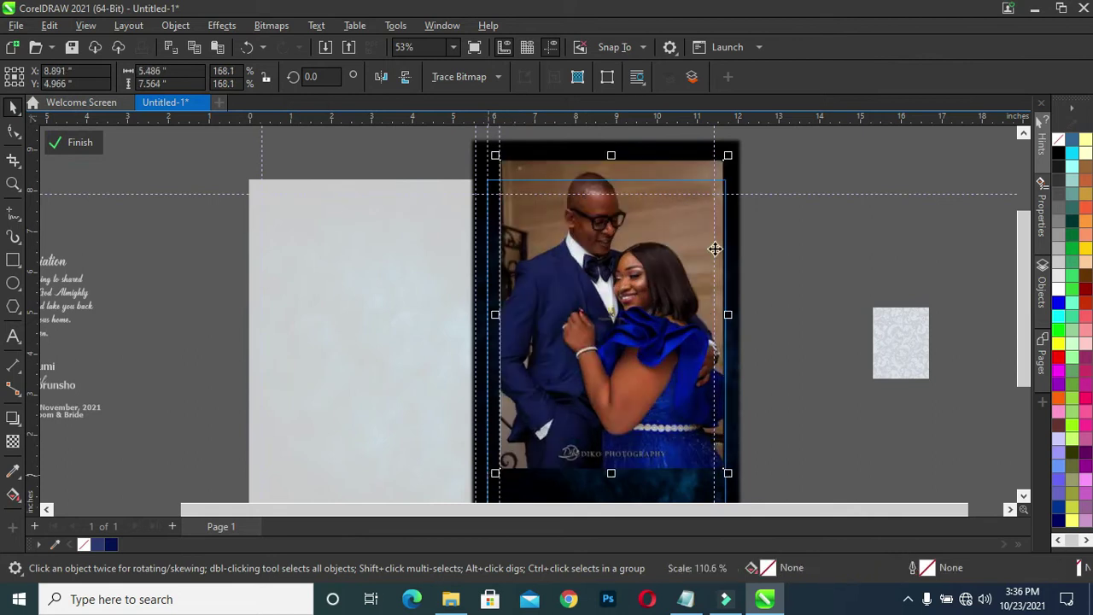
pyautogui.moveTo(728, 155); pyautogui.dragTo(740, 138)
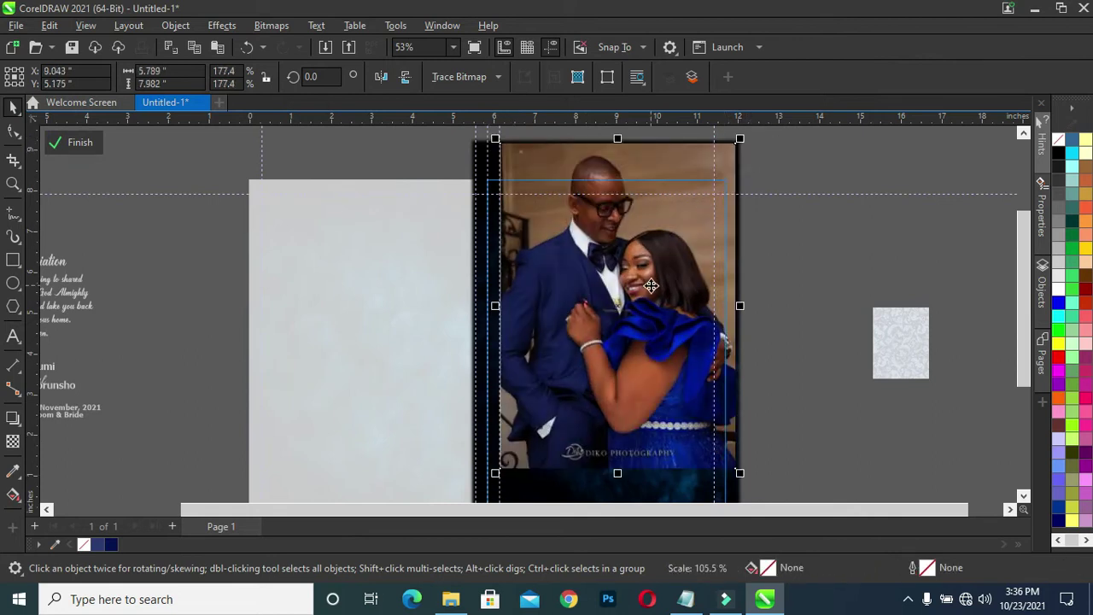
pyautogui.moveTo(651, 285); pyautogui.dragTo(648, 314)
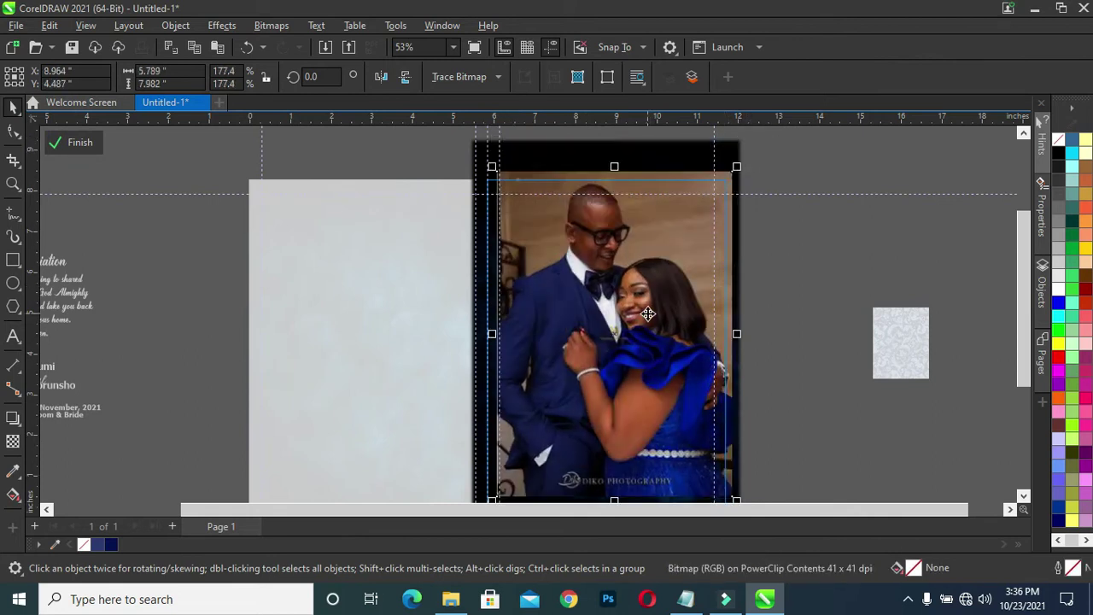
pyautogui.rightClick(594, 293)
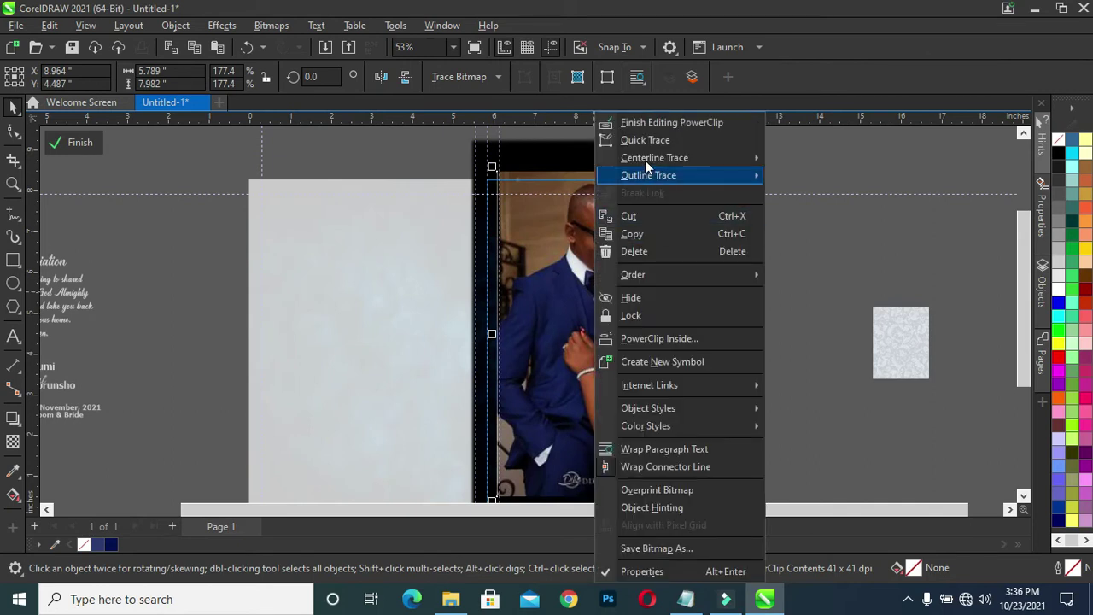
pyautogui.click(659, 122)
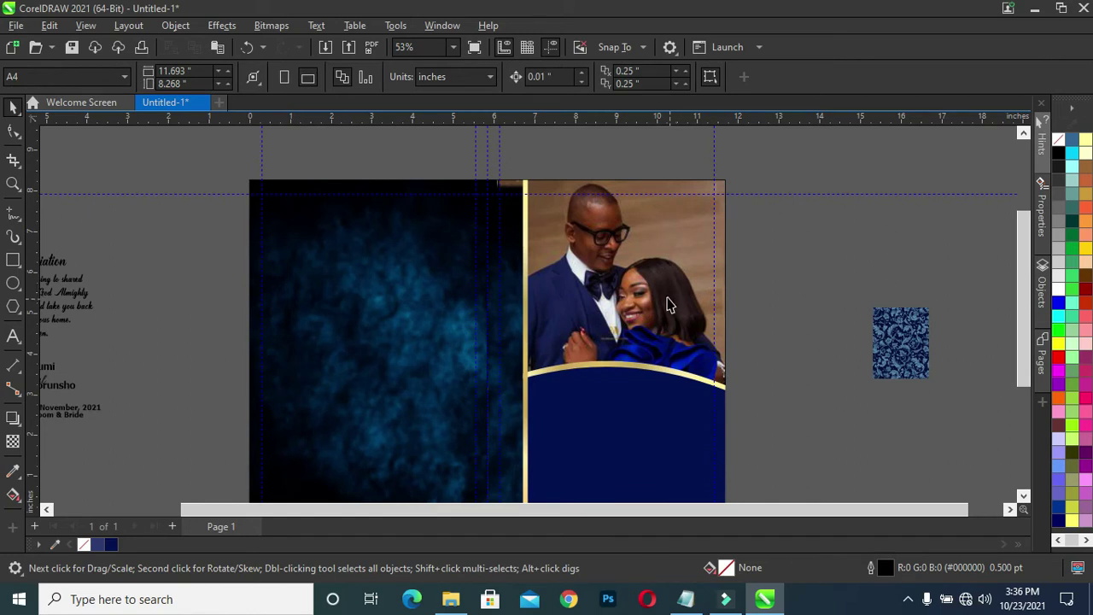
# Step: Nudge the clipped photo down, then rescale it inside the PowerClip to about 170.4%
pyautogui.click(639, 286)
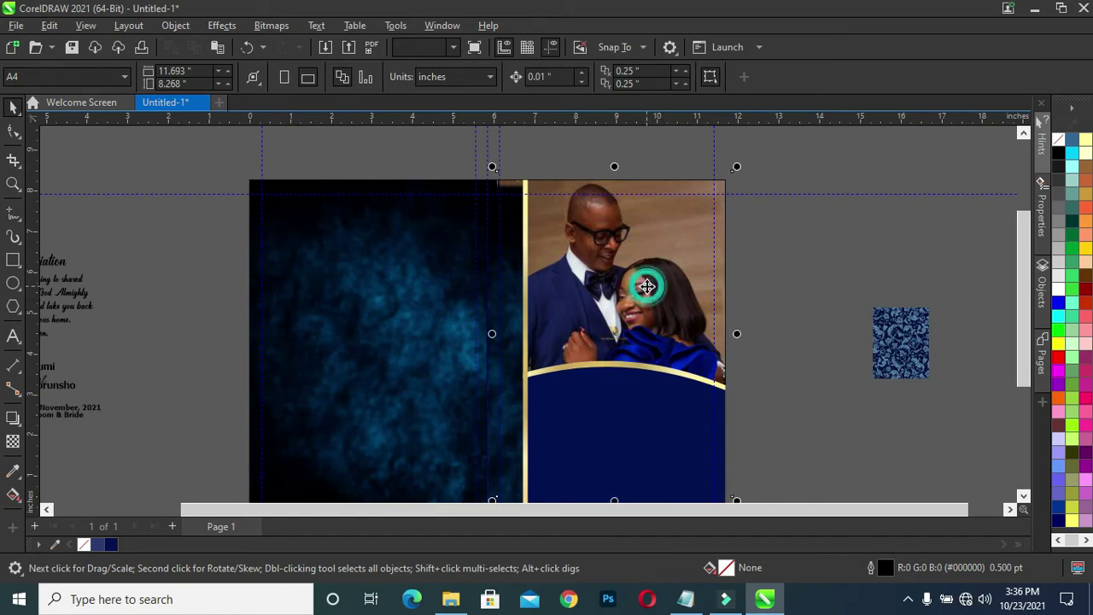
pyautogui.moveTo(631, 275); pyautogui.dragTo(631, 280)
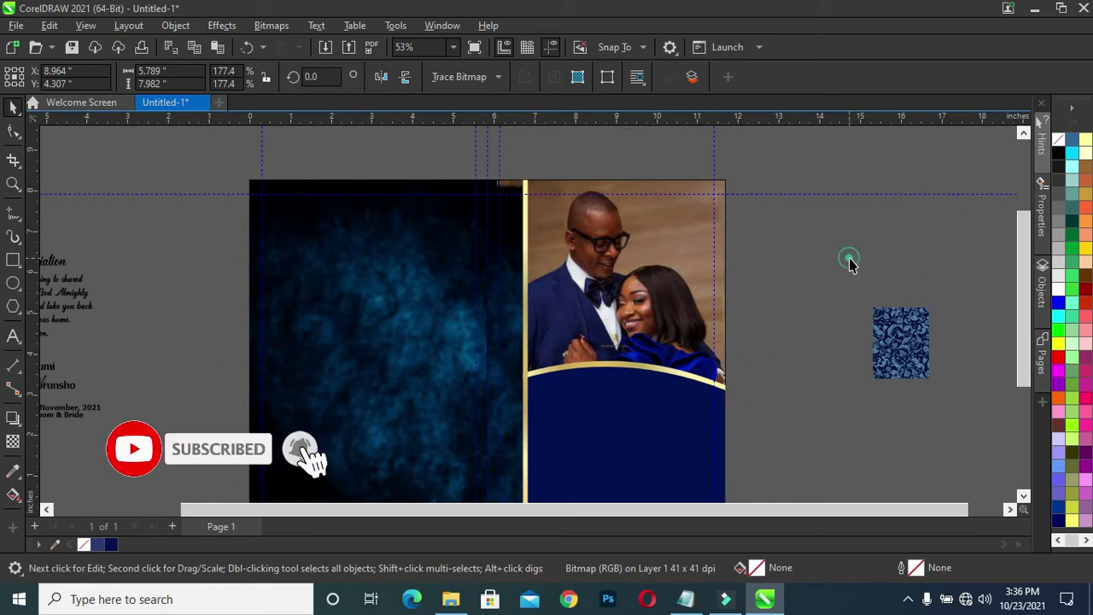
pyautogui.rightClick(615, 256)
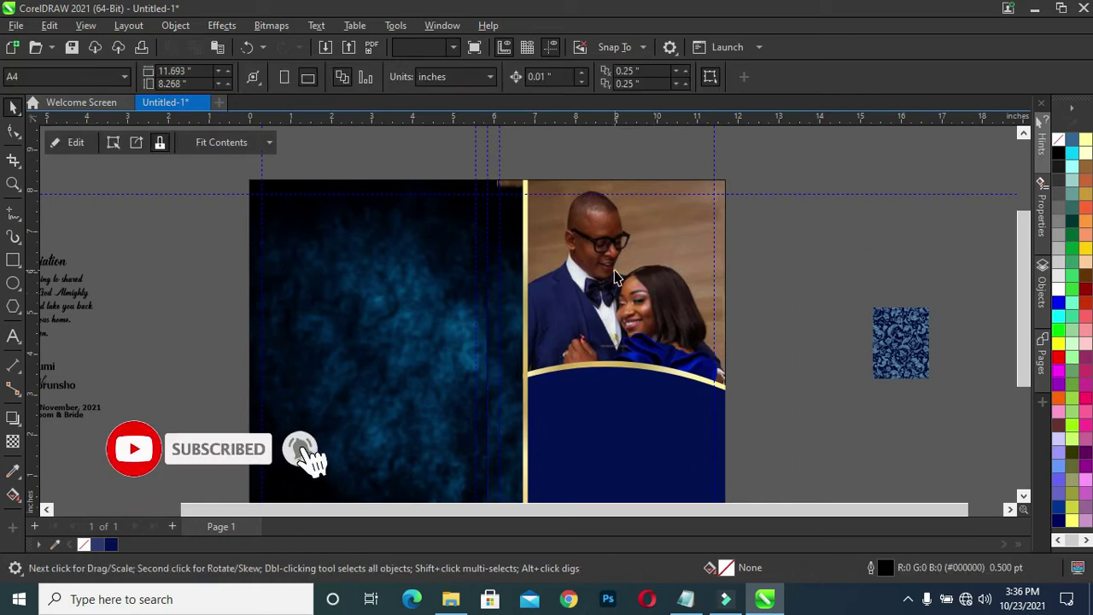
pyautogui.click(671, 110)
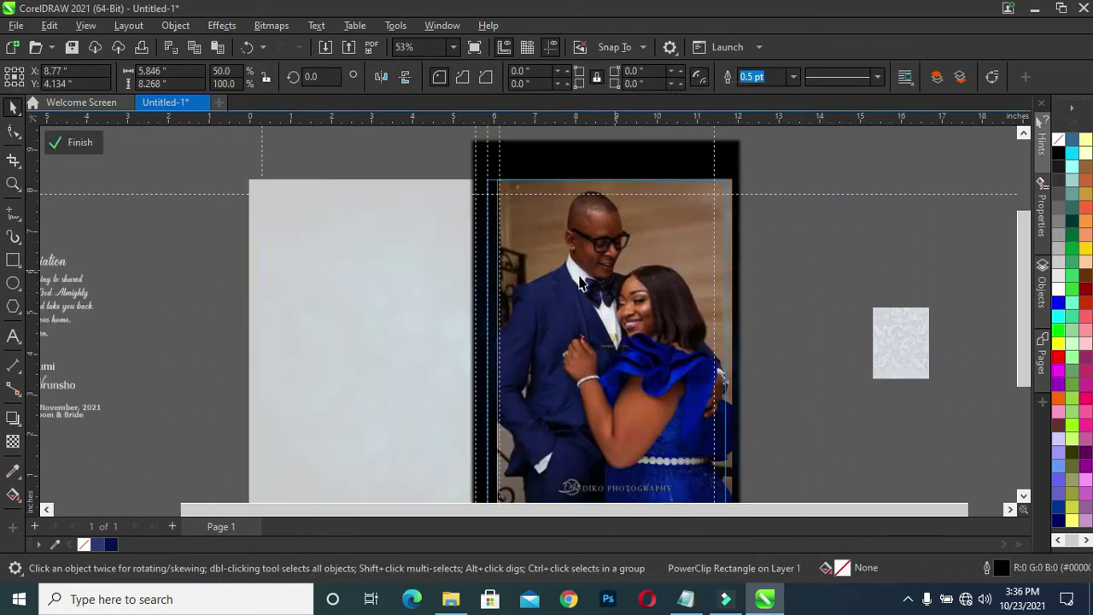
pyautogui.click(576, 297)
pyautogui.scroll(-1, 1019, 347)
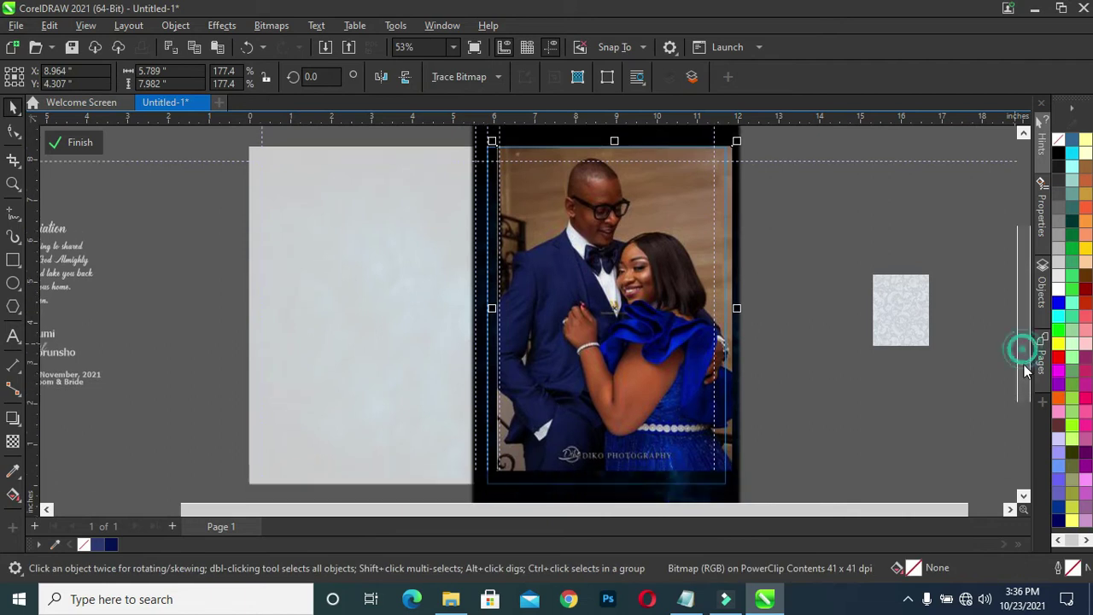
pyautogui.moveTo(493, 462); pyautogui.dragTo(497, 460)
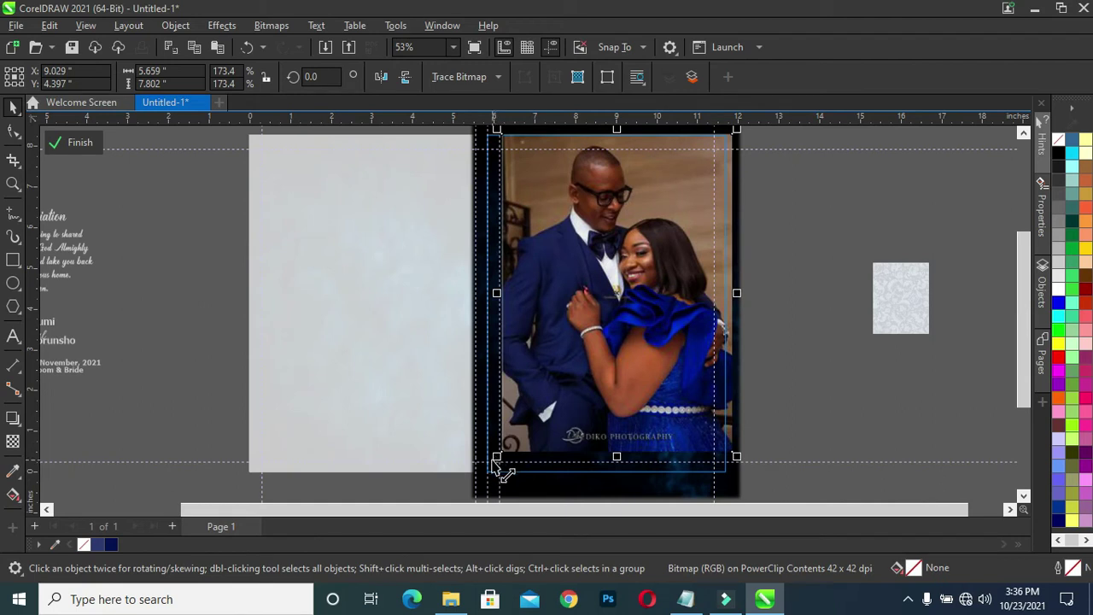
pyautogui.moveTo(497, 459); pyautogui.dragTo(504, 455)
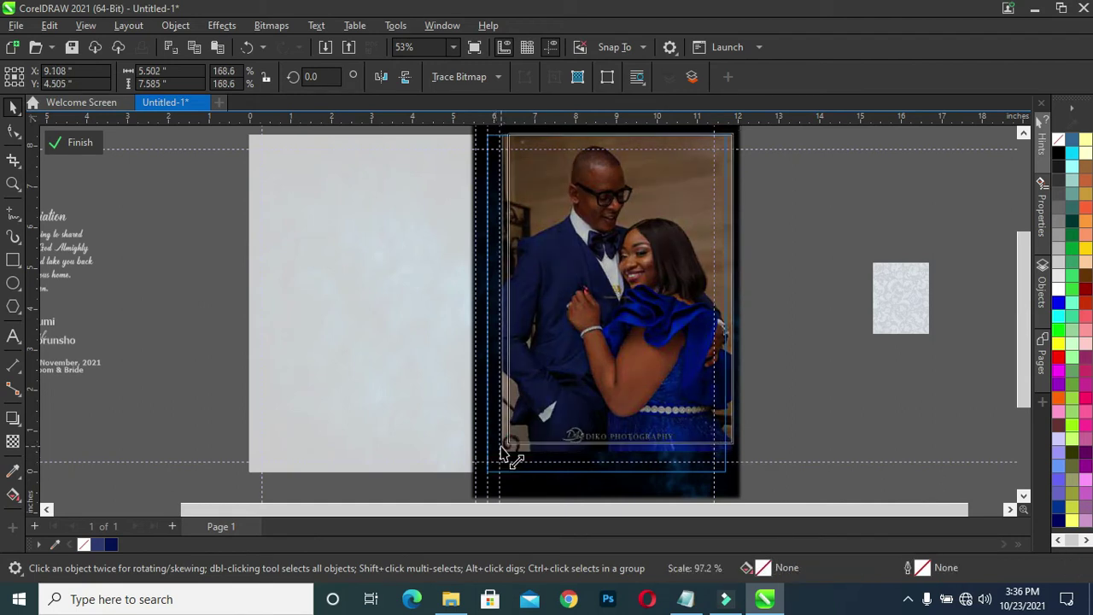
pyautogui.moveTo(501, 446); pyautogui.dragTo(493, 447)
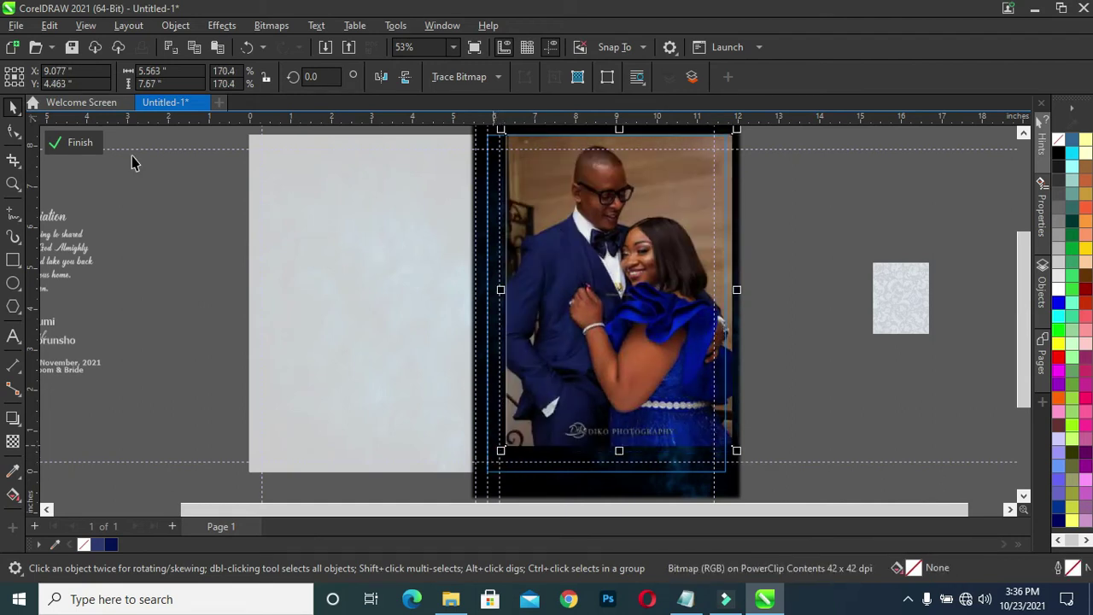
pyautogui.click(58, 144)
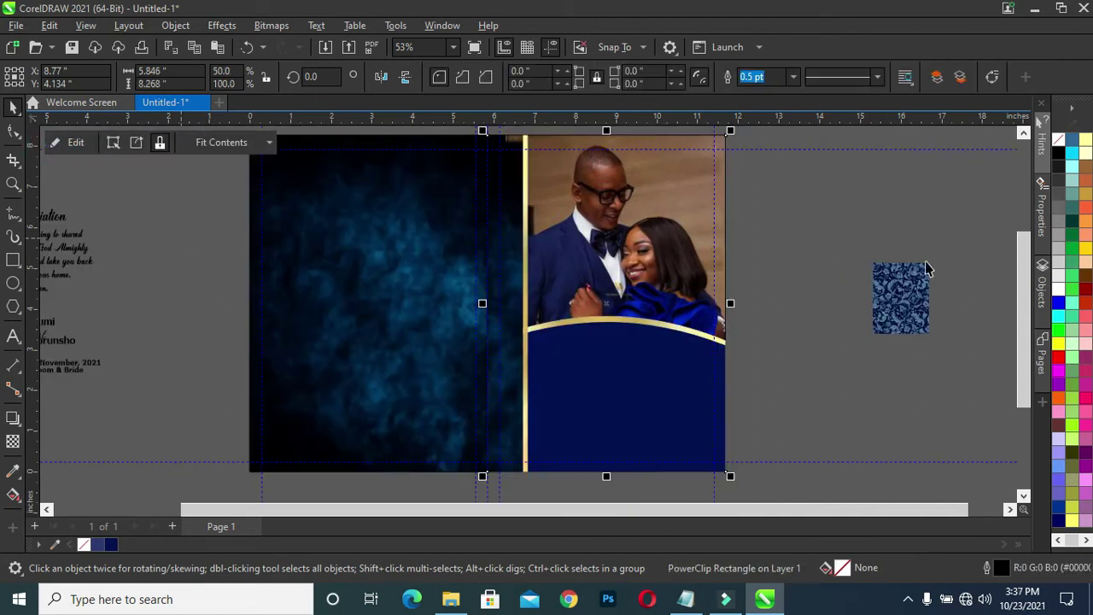
pyautogui.scroll(1, 1021, 371)
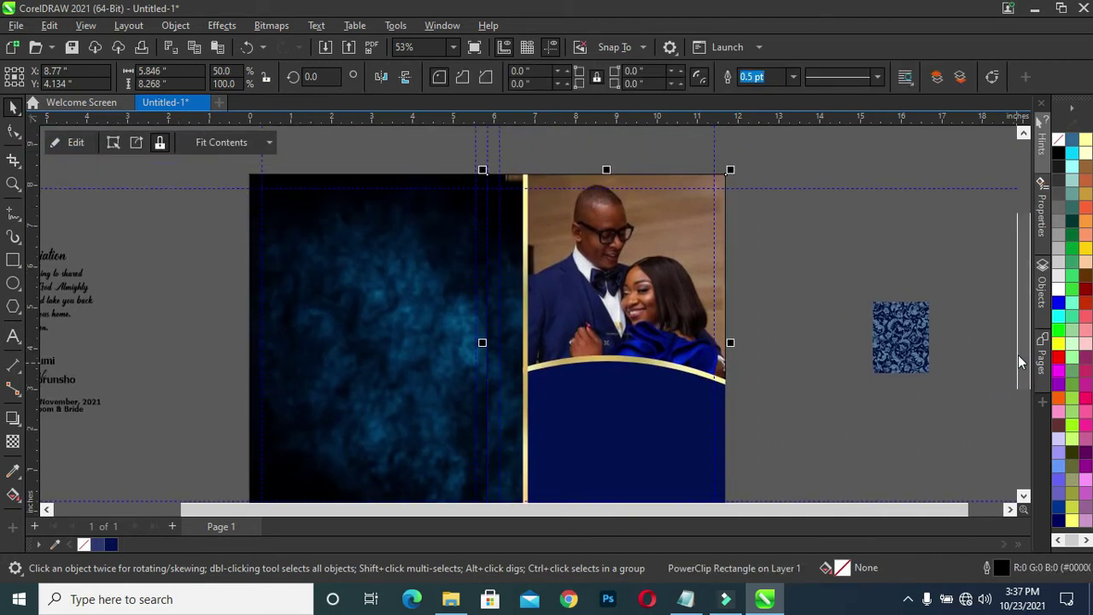
pyautogui.scroll(-1, 823, 277)
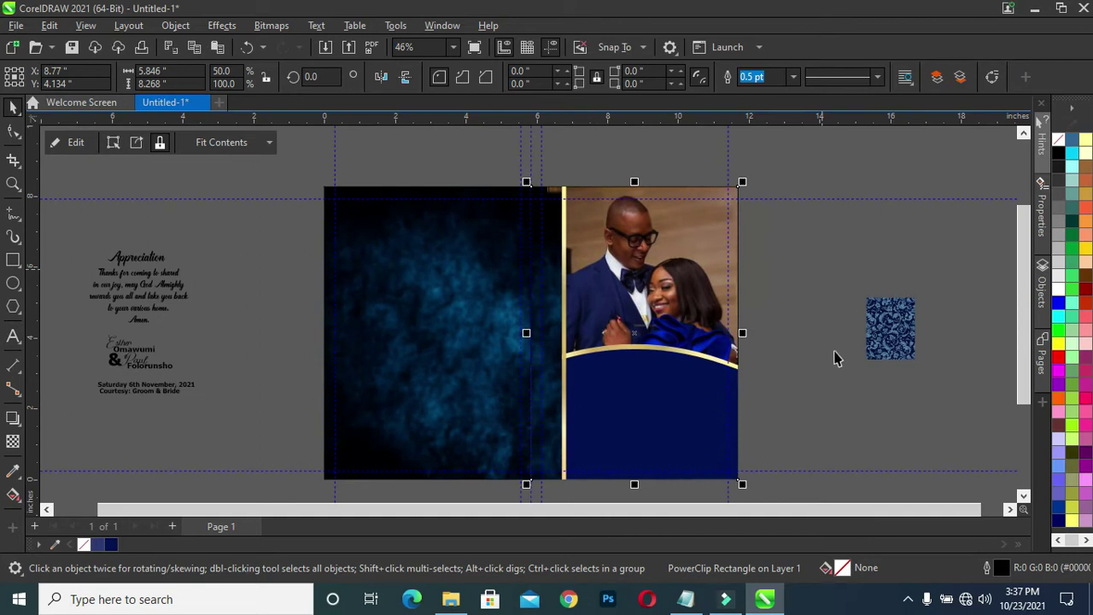
pyautogui.scroll(2, 790, 380)
pyautogui.click(632, 395)
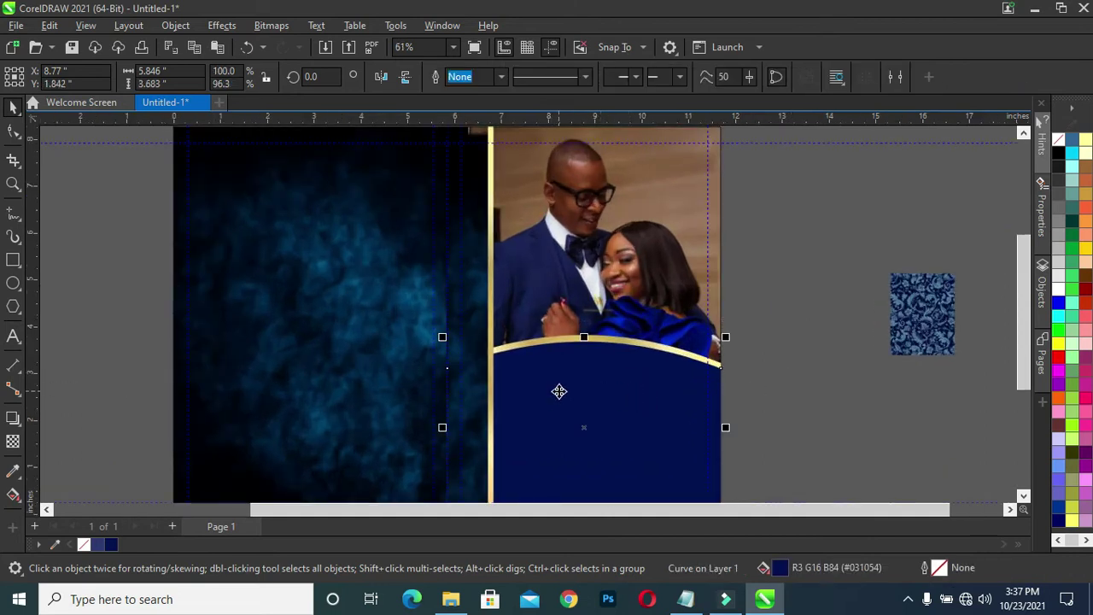
pyautogui.click(488, 365)
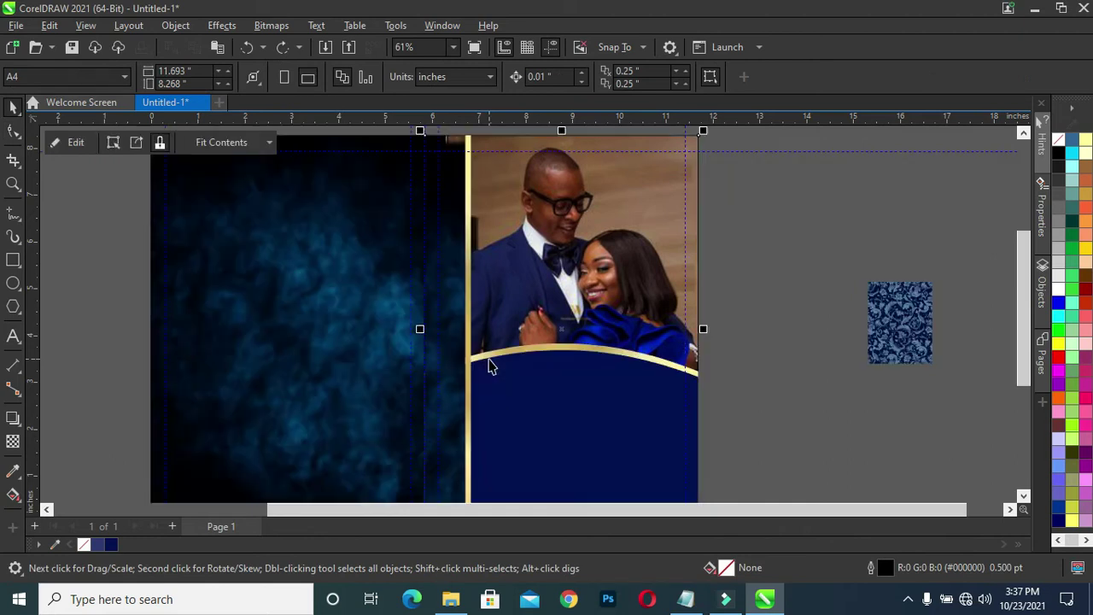
pyautogui.click(800, 300)
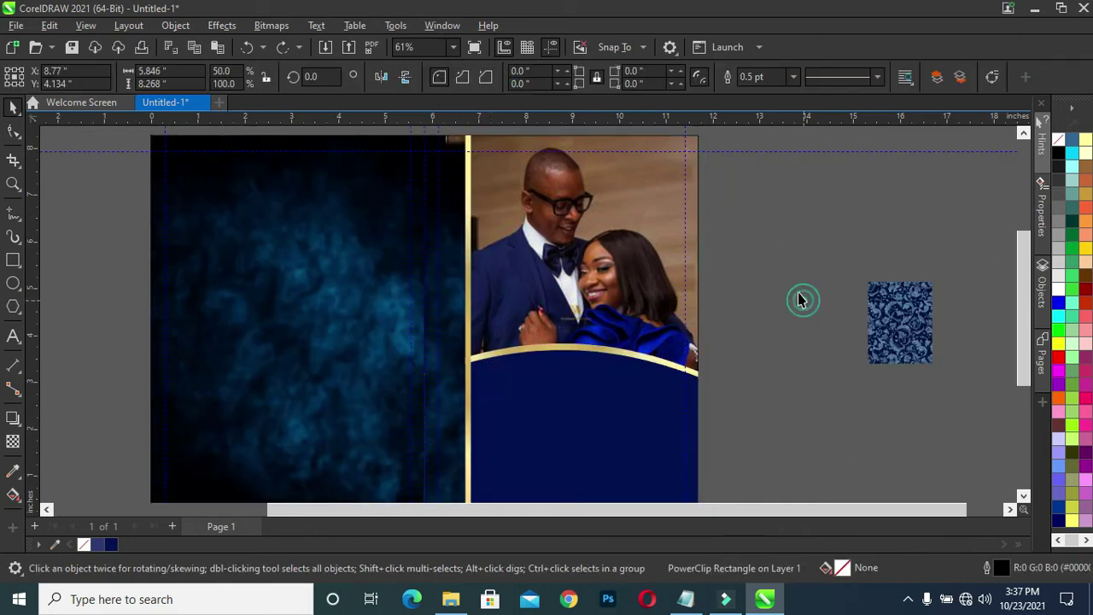
pyautogui.scroll(-1, 606, 316)
pyautogui.scroll(-1, 598, 322)
pyautogui.scroll(1, 547, 368)
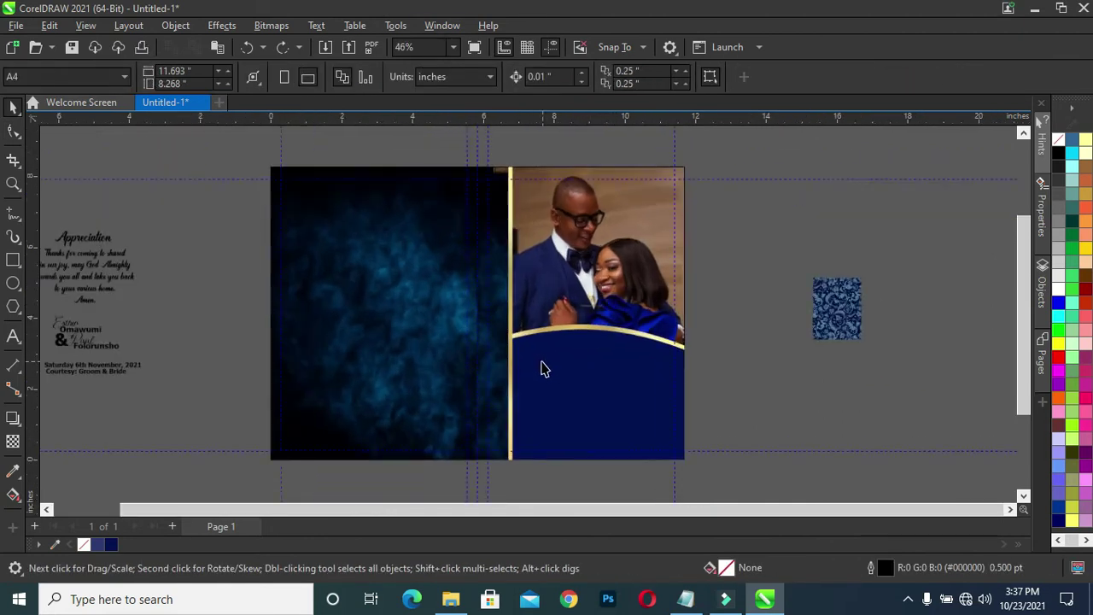
pyautogui.scroll(1, 555, 344)
pyautogui.click(556, 333)
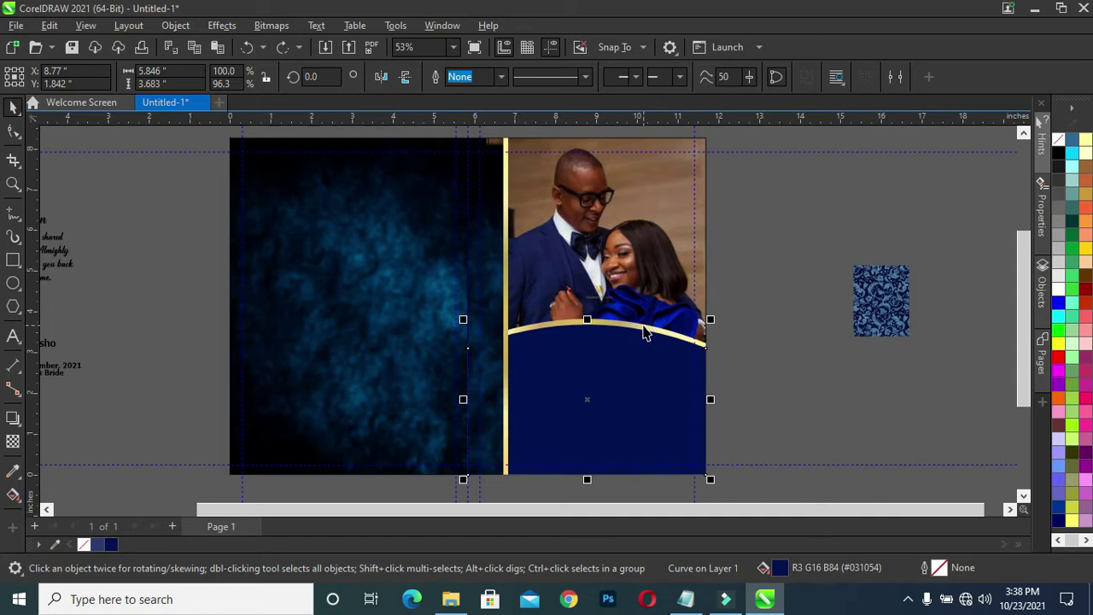
# Step: Select the navy panel with its gold arc and shift them to overhang the photo's right and bottom edges
pyautogui.keyDown('shift'); pyautogui.click(702, 326); pyautogui.keyUp('shift')
pyautogui.moveTo(615, 394); pyautogui.dragTo(618, 404)
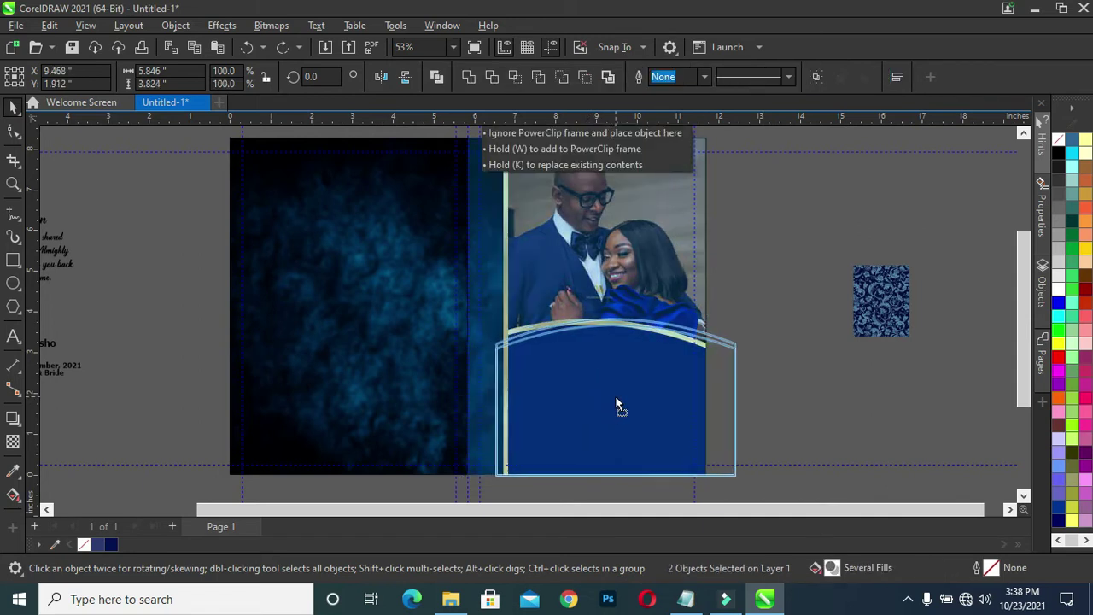
pyautogui.moveTo(616, 399); pyautogui.dragTo(613, 395)
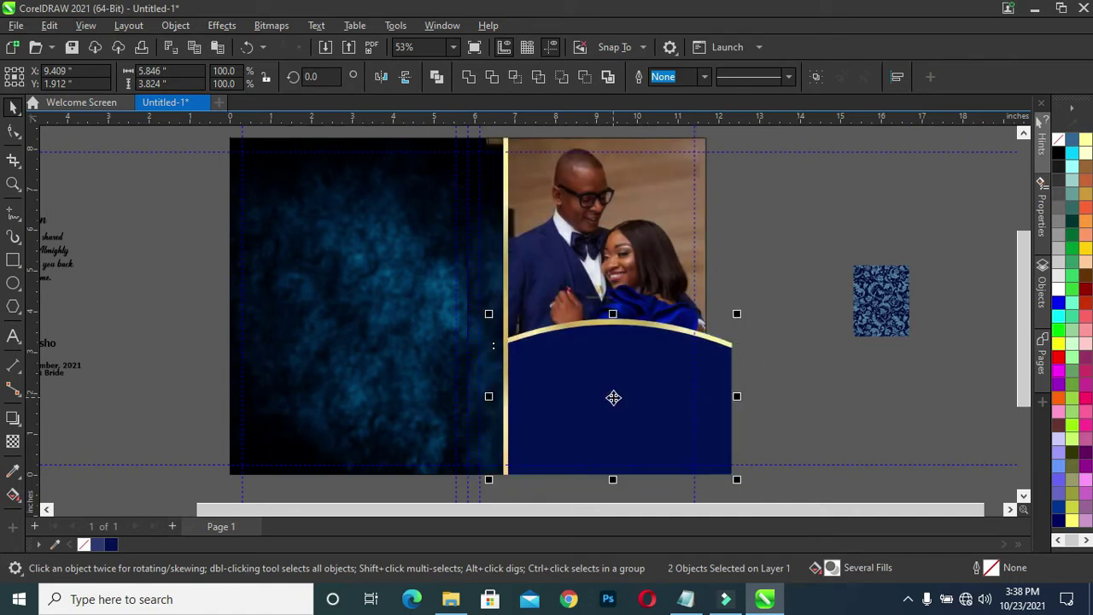
pyautogui.moveTo(613, 397); pyautogui.dragTo(613, 416)
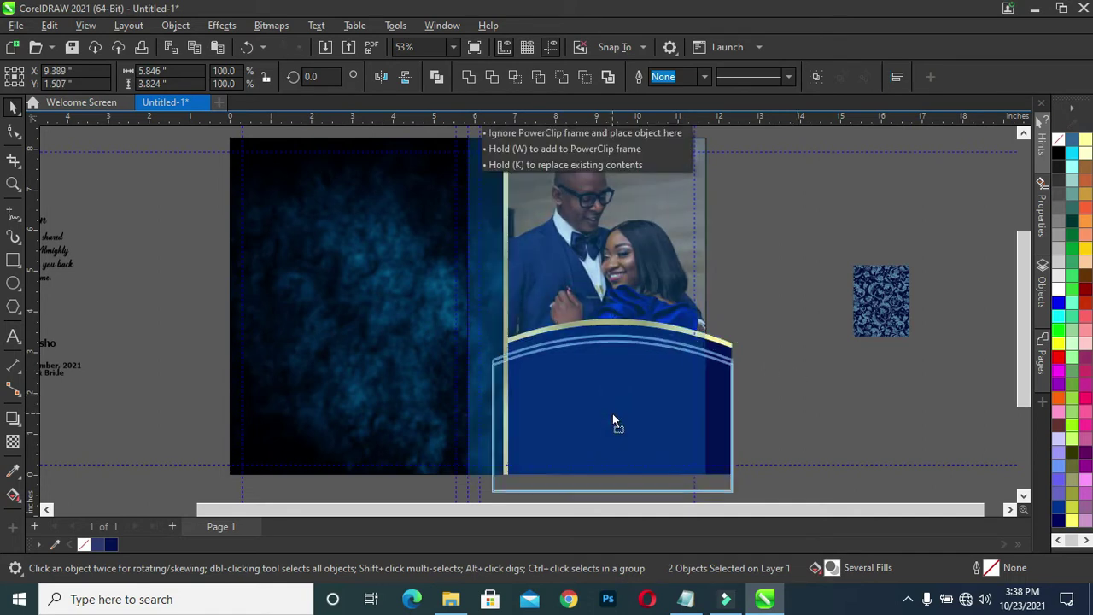
pyautogui.moveTo(612, 417); pyautogui.dragTo(604, 421)
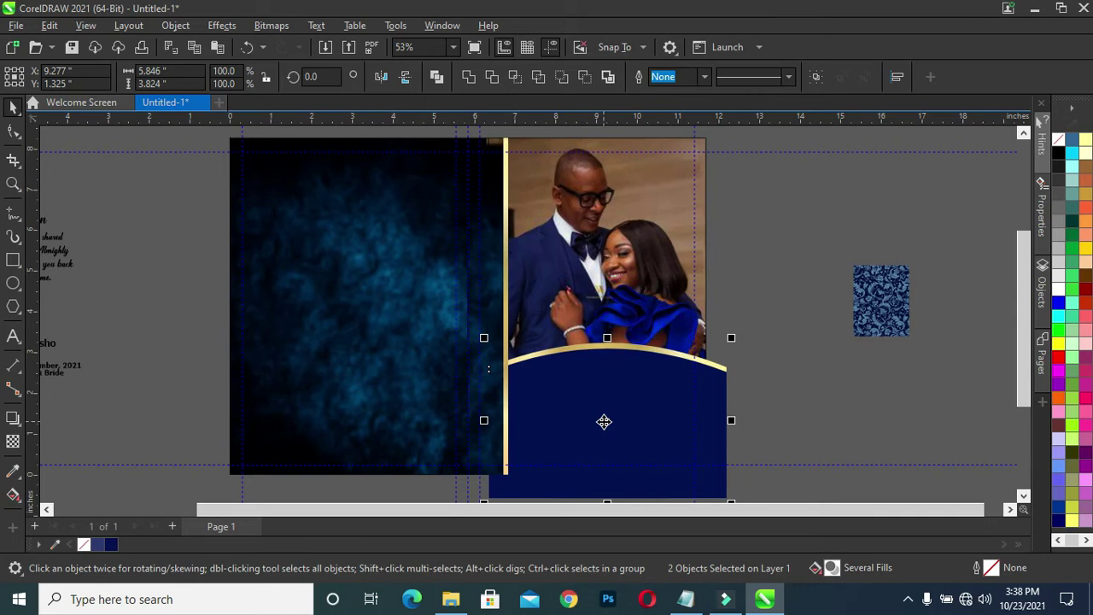
# Step: PowerClip the navy panel and gold arc inside the couple photo frame
pyautogui.rightClick(604, 421)
pyautogui.click(682, 347)
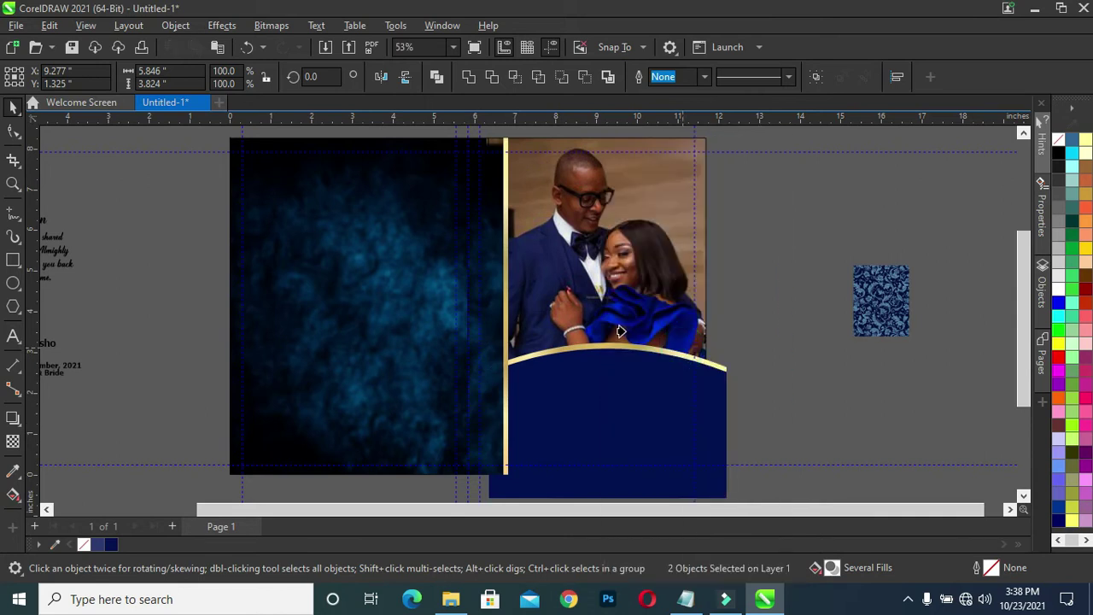
pyautogui.click(621, 331)
pyautogui.click(739, 349)
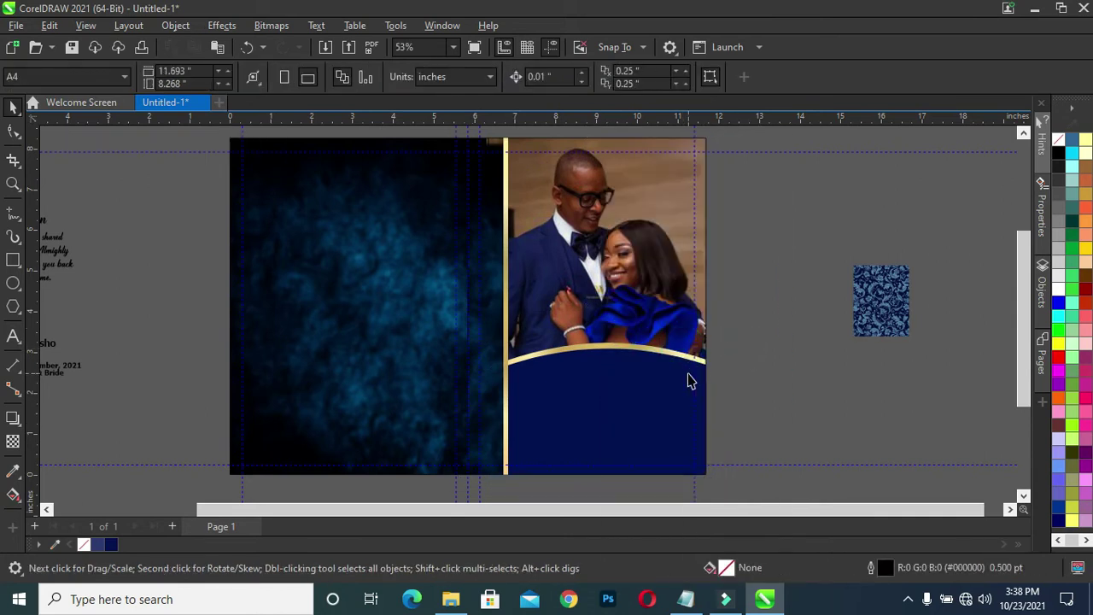
# Step: Move the five-object couple's names monogram from the Appreciation card onto the navy panel
pyautogui.scroll(1, 644, 322)
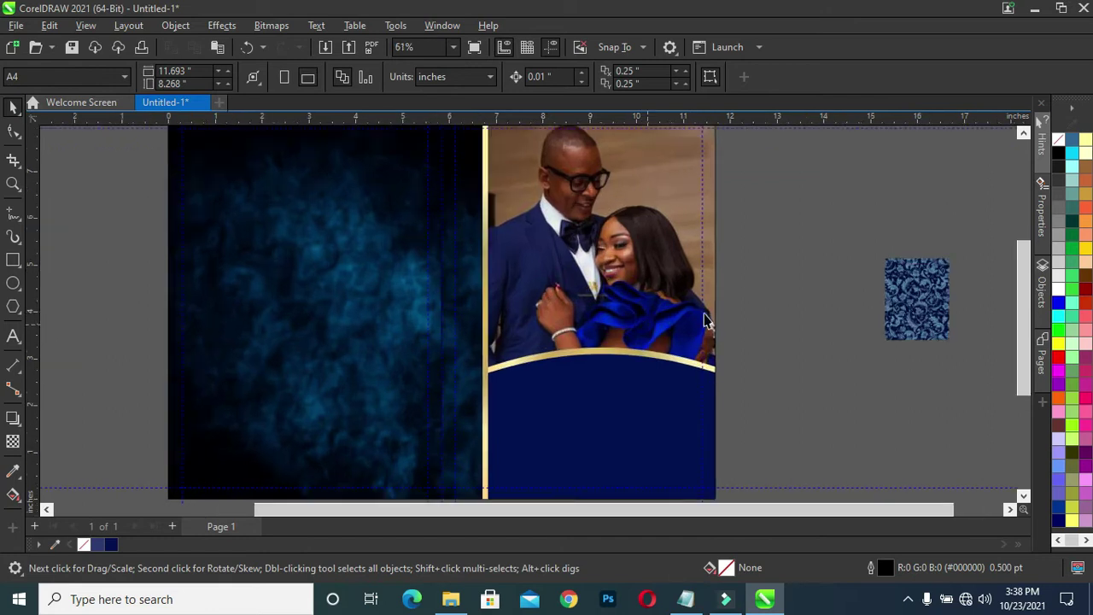
pyautogui.scroll(-1, 744, 311)
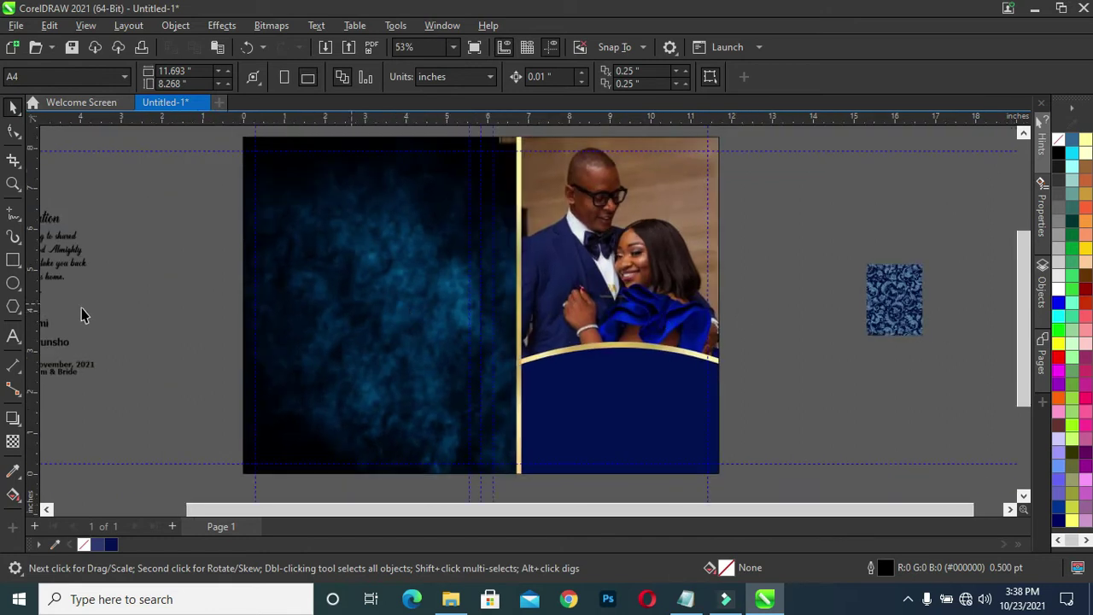
pyautogui.moveTo(392, 509); pyautogui.dragTo(320, 510)
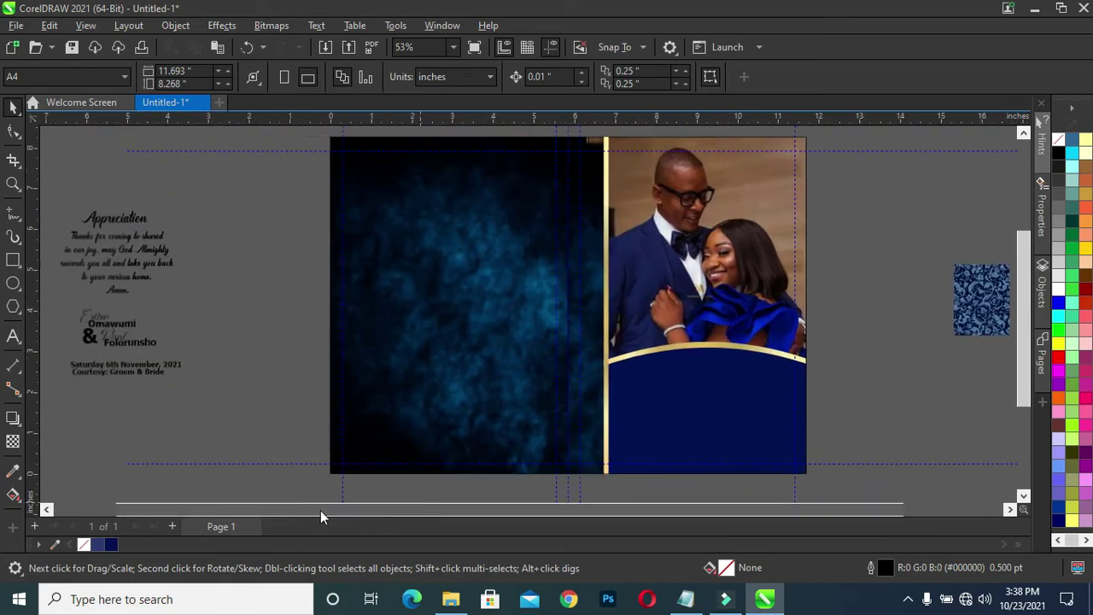
pyautogui.moveTo(54, 303)
pyautogui.mouseDown()
pyautogui.moveTo(185, 357)
pyautogui.moveTo(692, 395)
pyautogui.moveTo(686, 381)
pyautogui.moveTo(779, 420)
pyautogui.mouseUp()
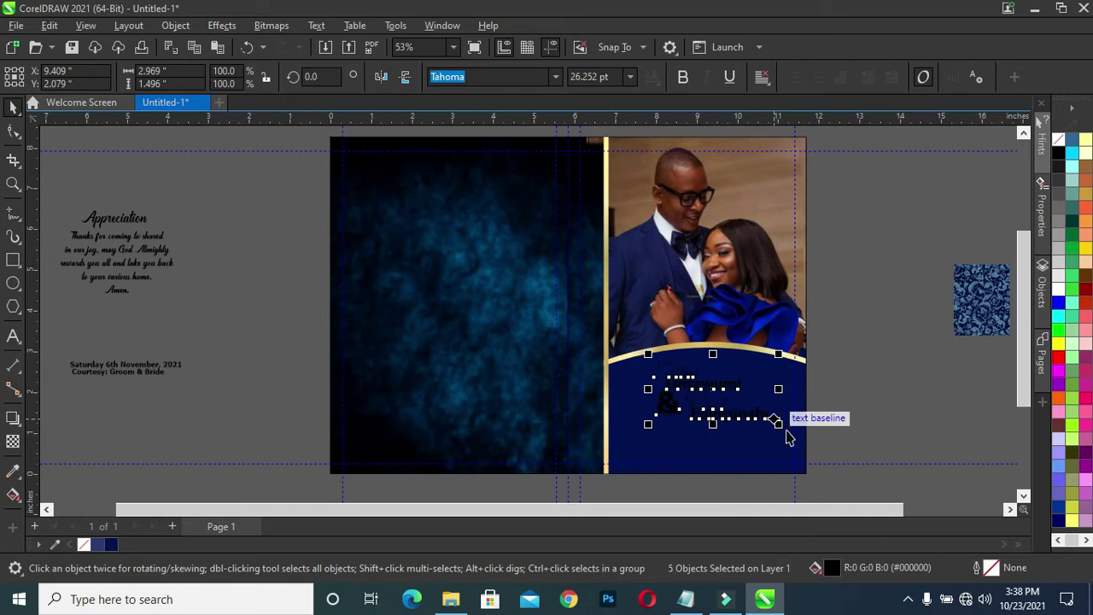
pyautogui.moveTo(743, 509)
pyautogui.mouseDown()
pyautogui.moveTo(800, 530)
pyautogui.moveTo(807, 518)
pyautogui.mouseUp()
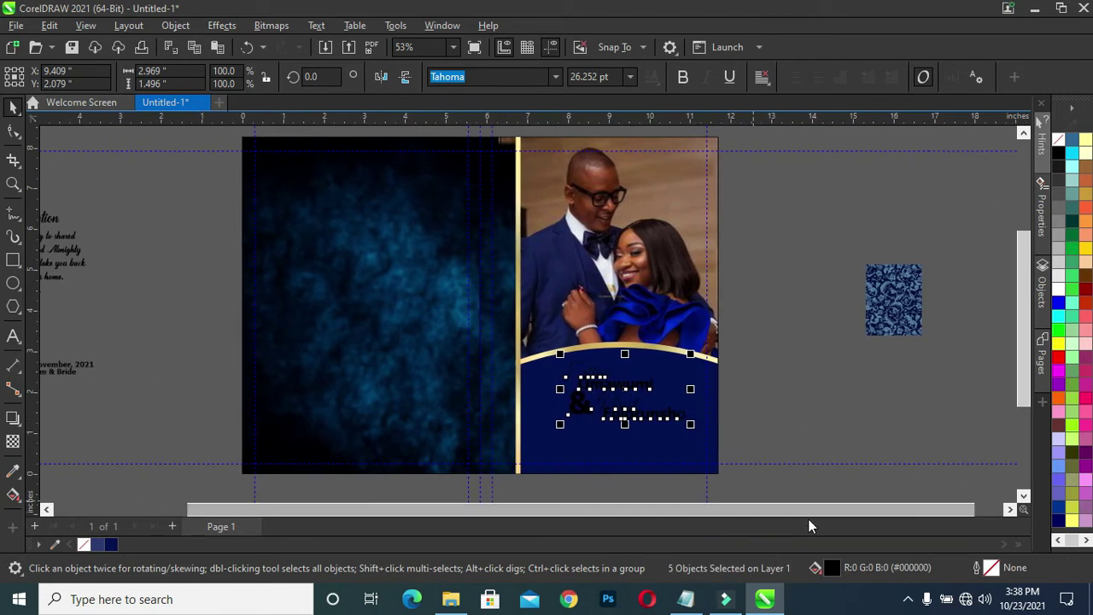
pyautogui.click(814, 408)
pyautogui.scroll(1, 811, 401)
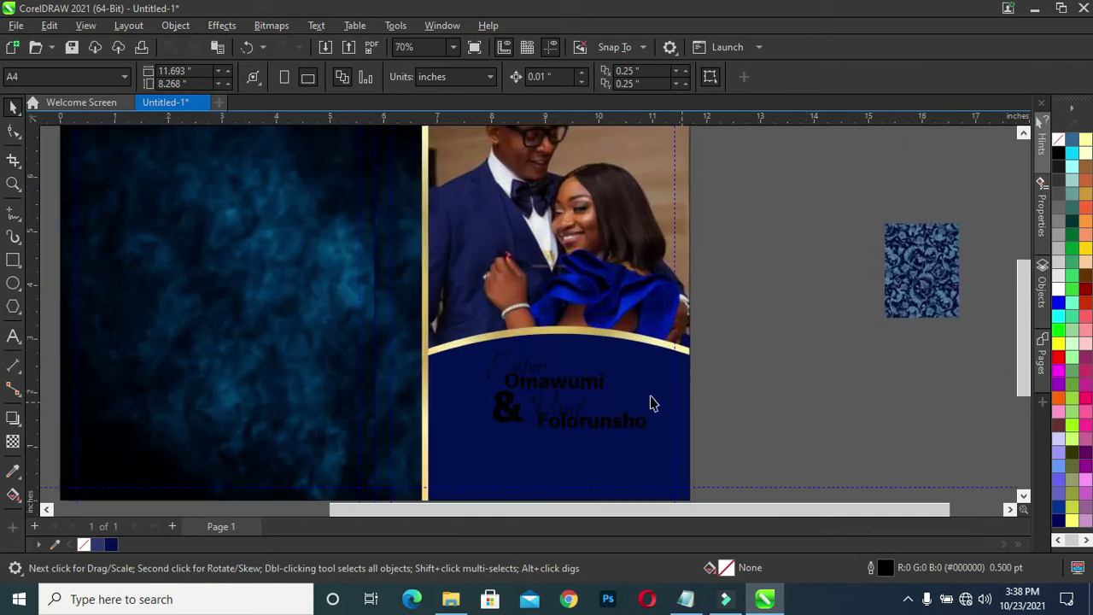
# Step: Colour both surnames with the pale gold sampled from the arched rim using the Attributes Eyedropper
pyautogui.click(11, 473)
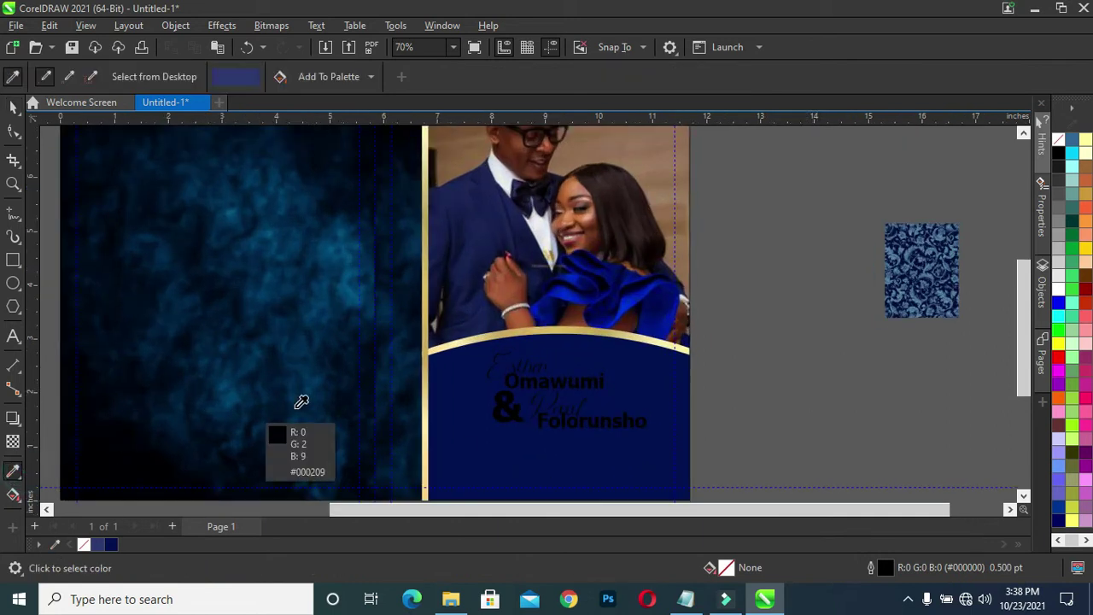
pyautogui.click(454, 341)
pyautogui.scroll(2, 523, 384)
pyautogui.scroll(2, 512, 389)
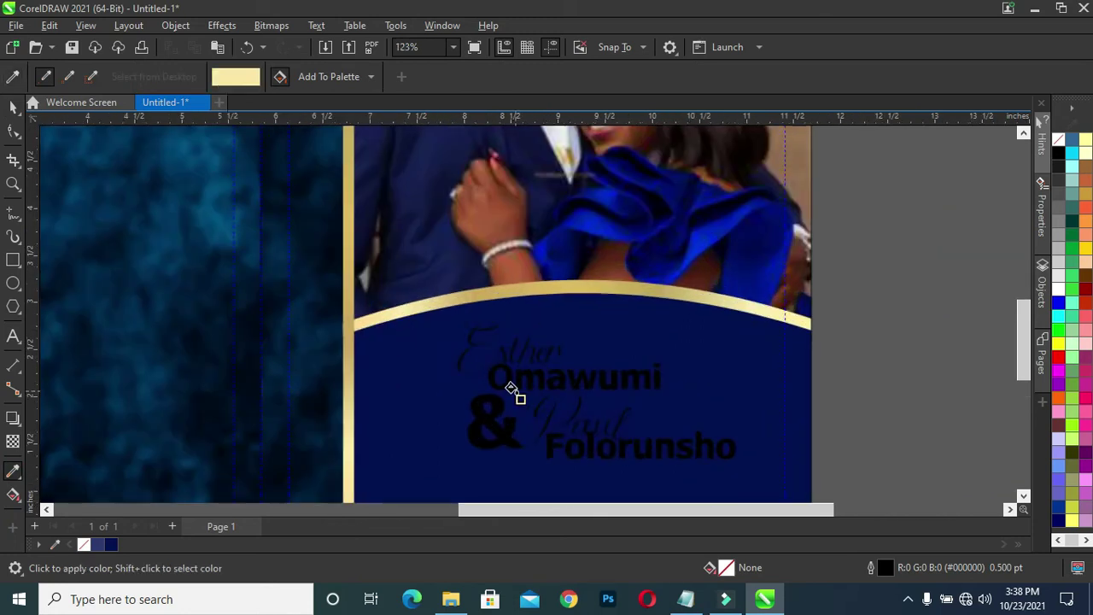
pyautogui.scroll(4, 512, 380)
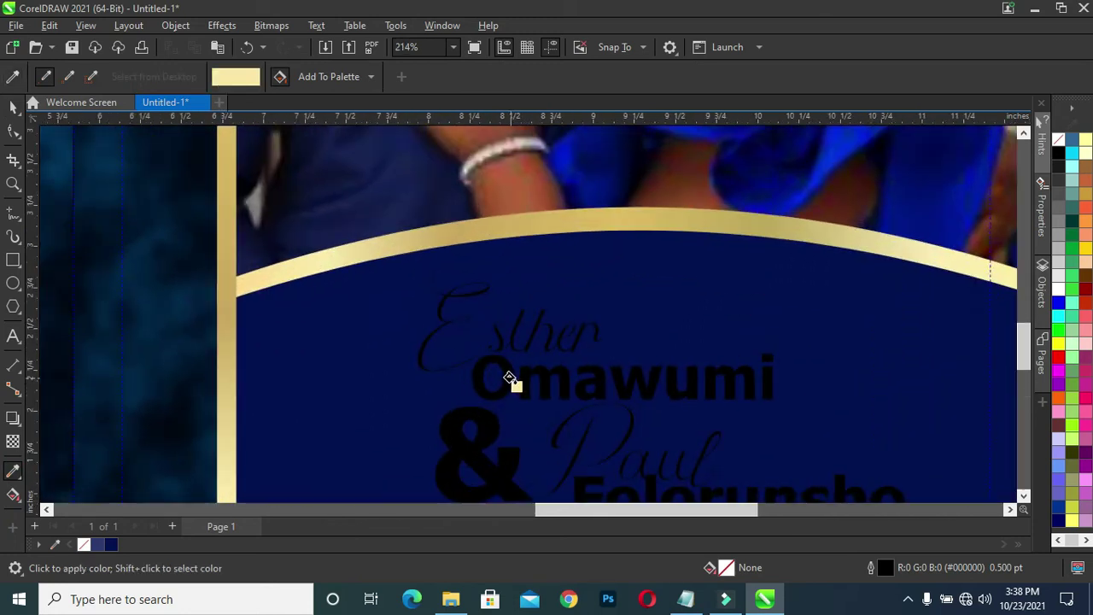
pyautogui.click(512, 378)
pyautogui.scroll(-2, 554, 428)
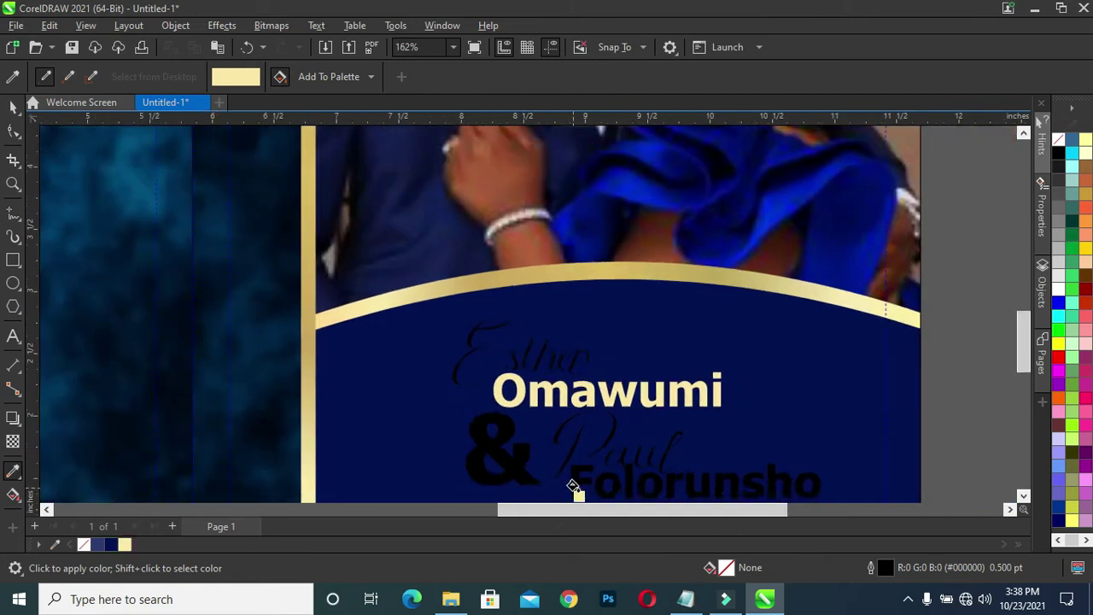
pyautogui.click(578, 483)
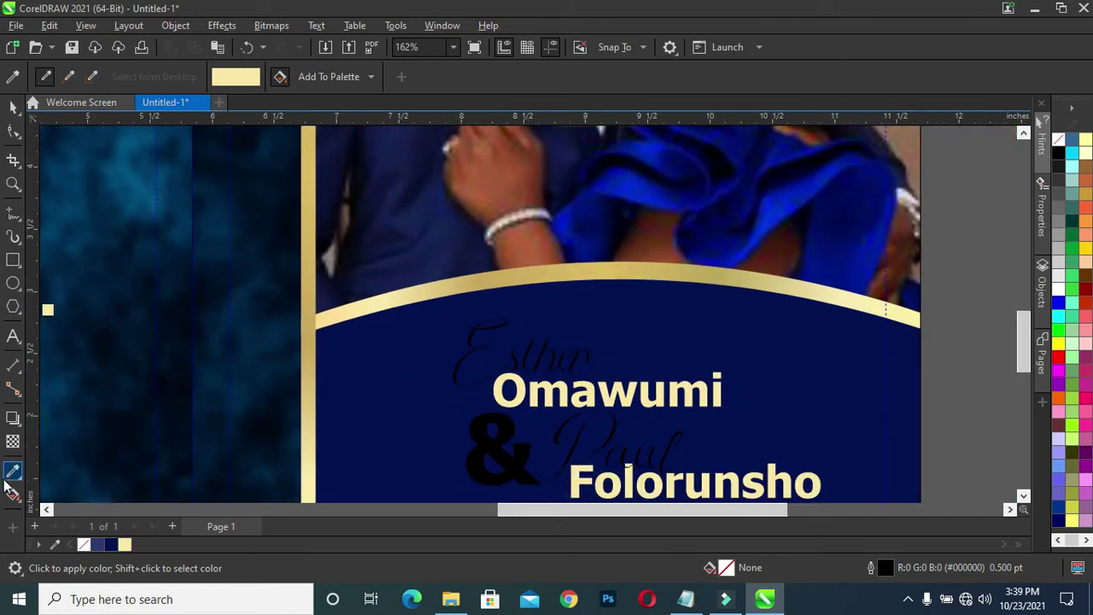
# Step: Apply the deeper rim gold to the ampersand and the lower surname
pyautogui.click(12, 77)
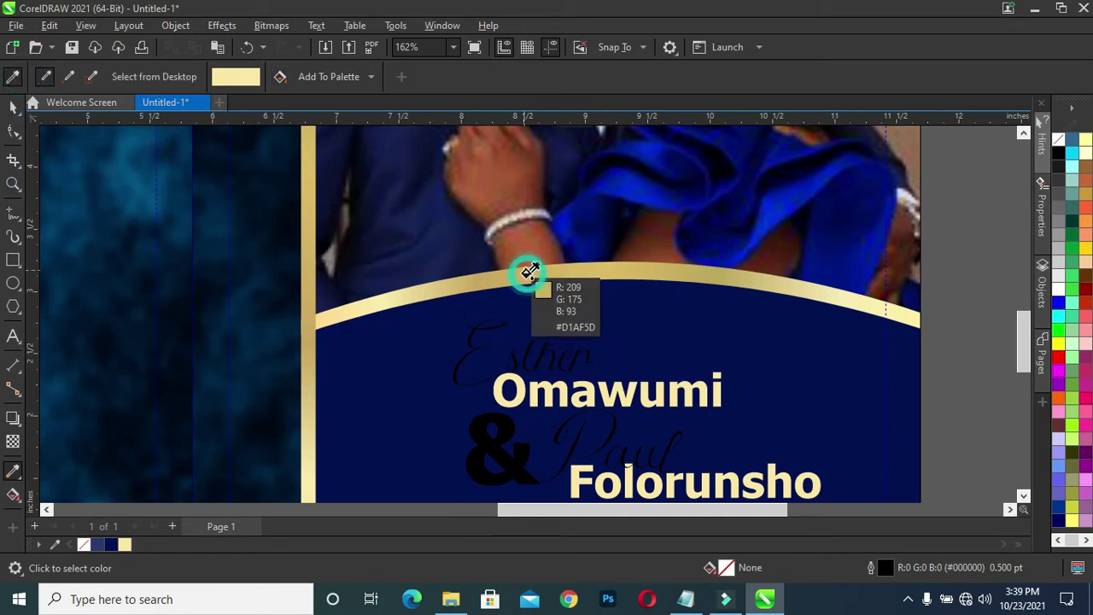
pyautogui.click(530, 268)
pyautogui.click(489, 446)
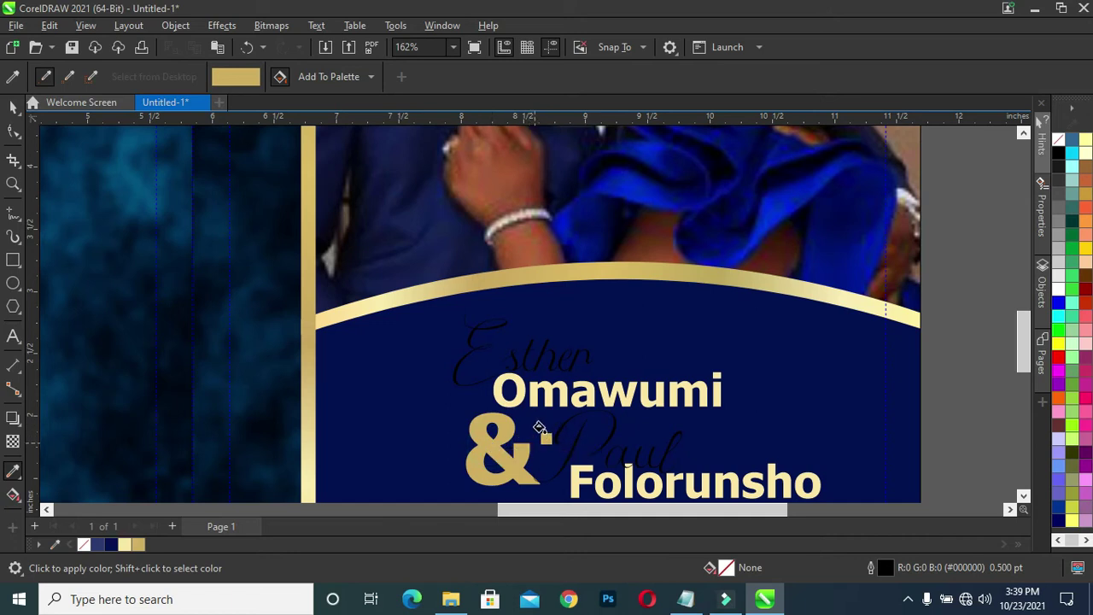
pyautogui.scroll(2, 548, 391)
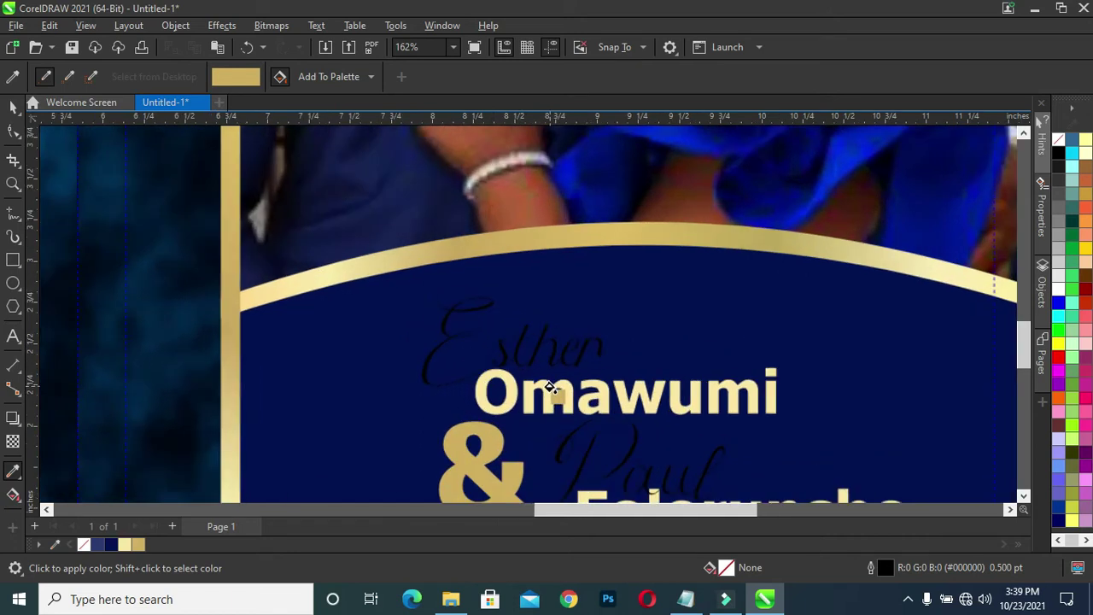
pyautogui.scroll(-1, 576, 429)
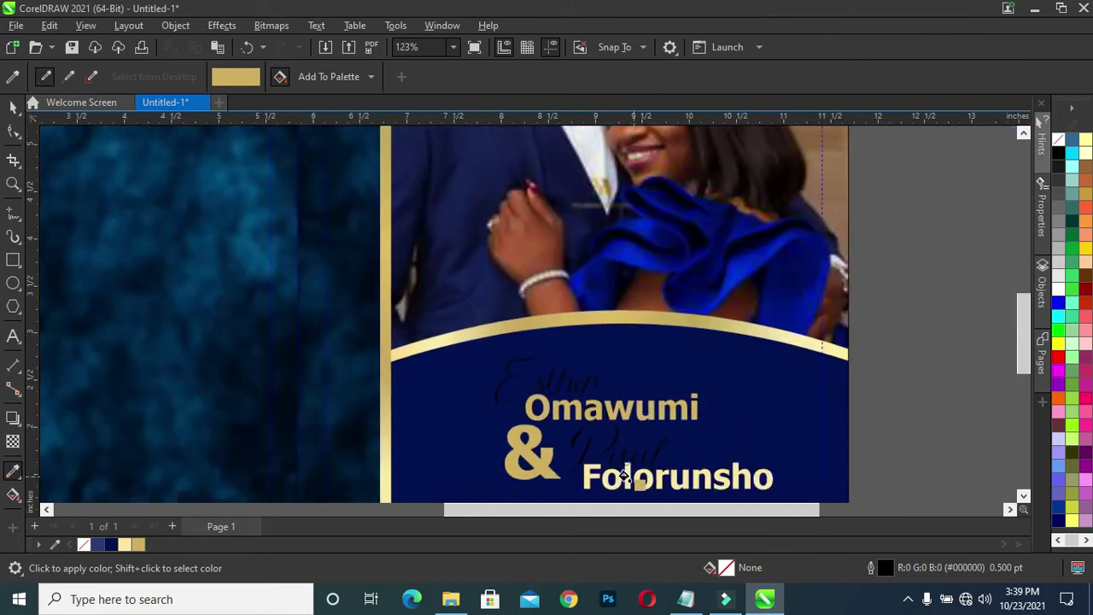
pyautogui.scroll(-1, 580, 478)
pyautogui.scroll(1, 579, 478)
pyautogui.scroll(1, 585, 479)
pyautogui.click(590, 478)
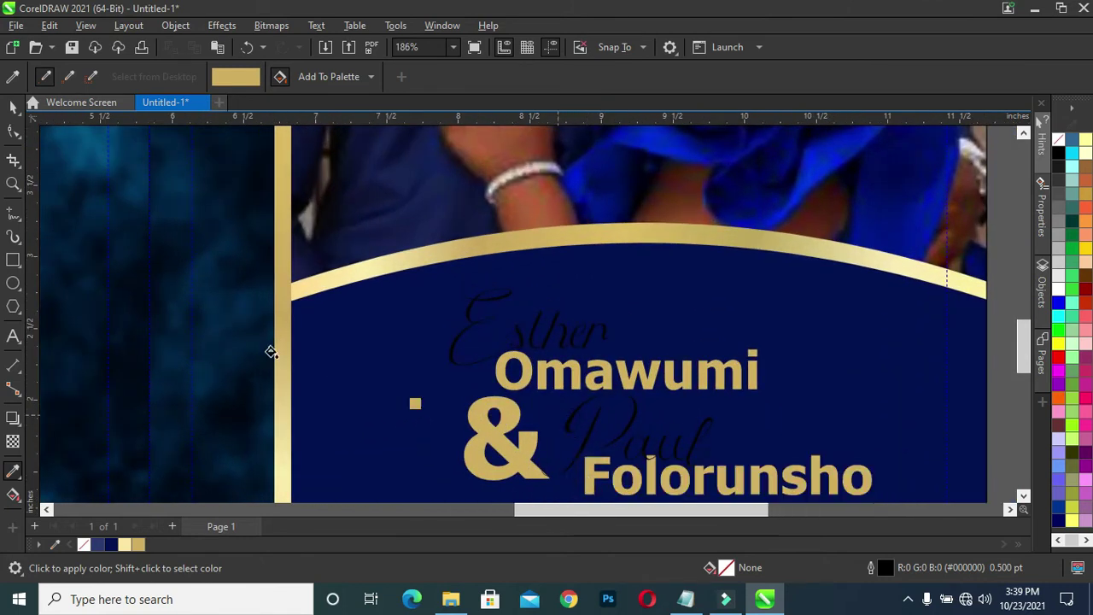
pyautogui.click(13, 106)
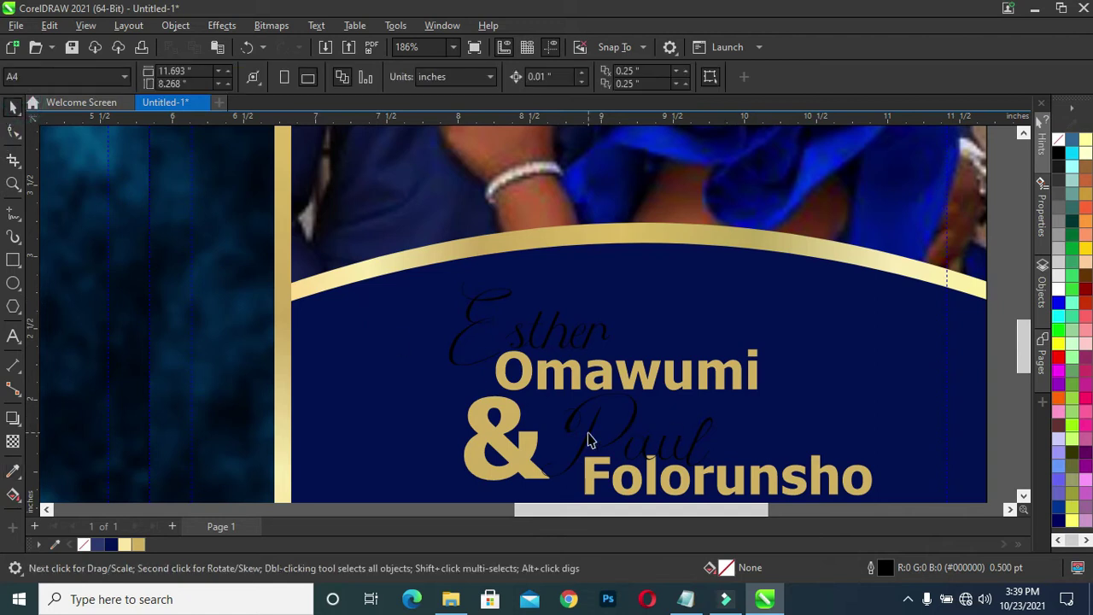
pyautogui.click(633, 419)
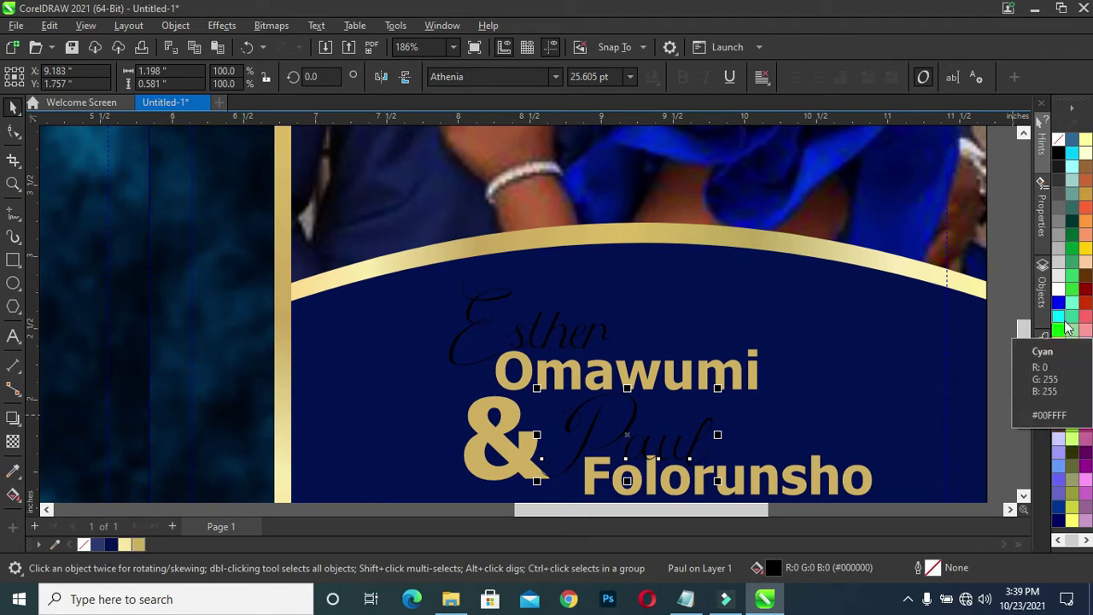
# Step: Make the lower and upper script first names white
pyautogui.click(1058, 288)
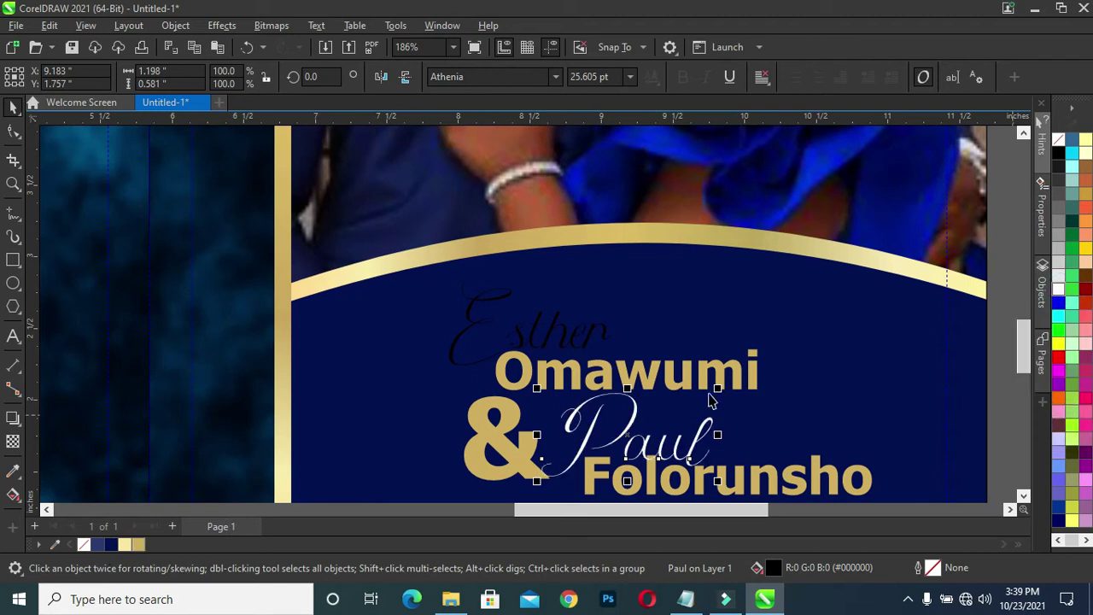
pyautogui.click(549, 342)
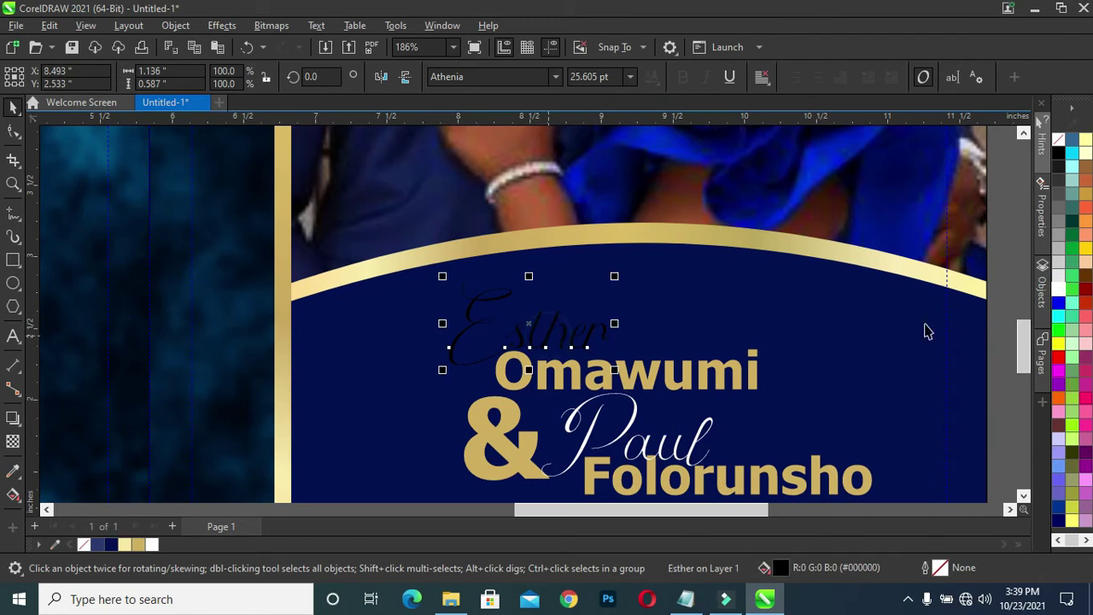
pyautogui.click(1059, 290)
# Step: Scale the whole names monogram to about 91% (22.7 pt) and scroll back to the Appreciation text
pyautogui.scroll(-2, 700, 335)
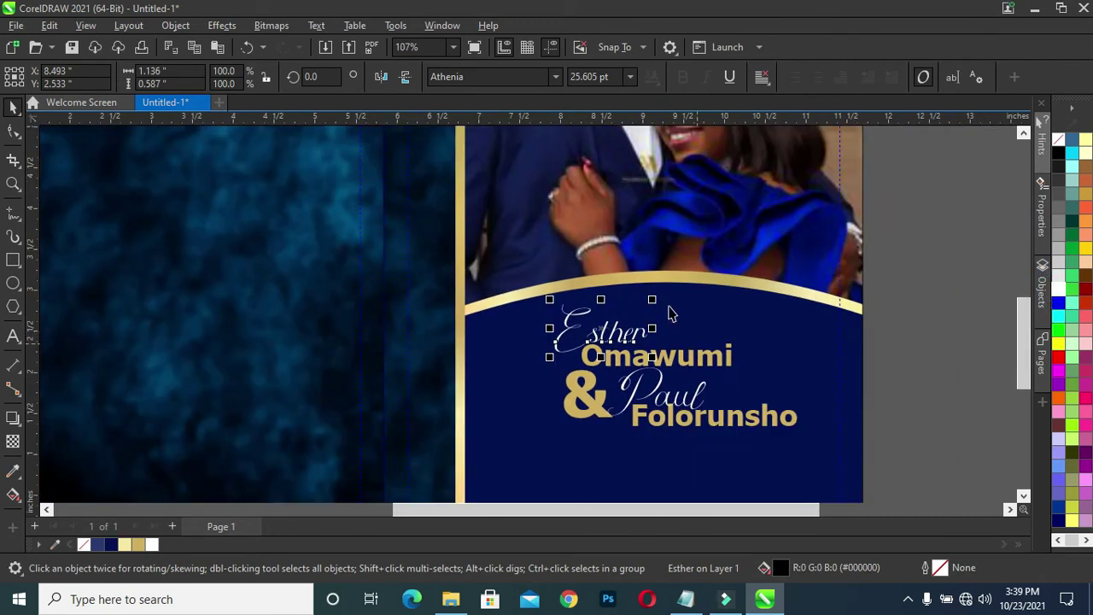
pyautogui.scroll(-1, 670, 313)
pyautogui.scroll(-1, 655, 376)
pyautogui.moveTo(841, 417); pyautogui.dragTo(538, 333)
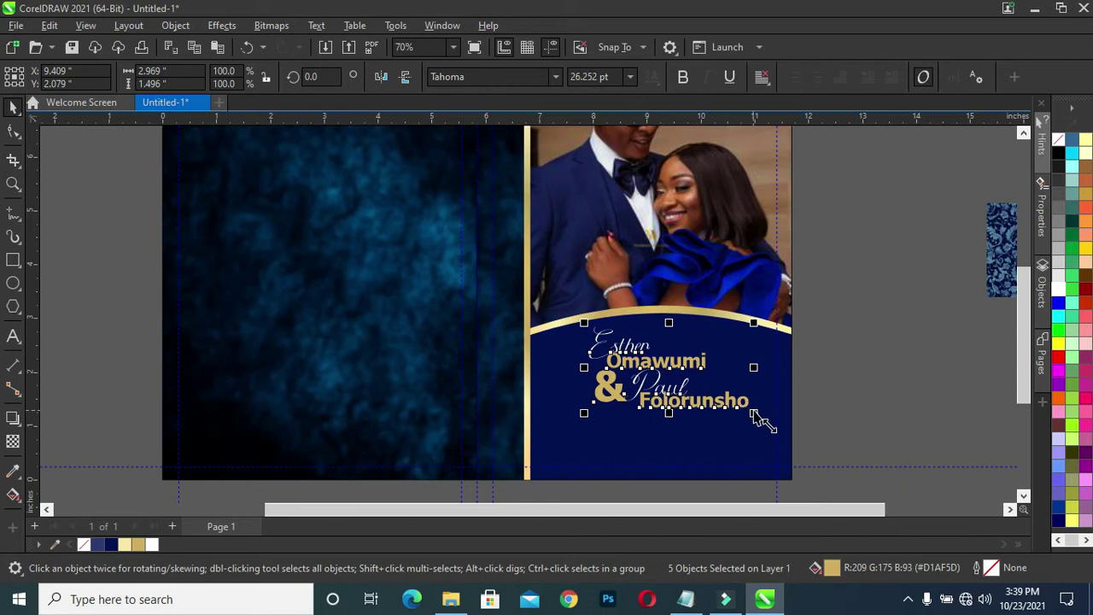
pyautogui.moveTo(753, 412); pyautogui.dragTo(738, 406)
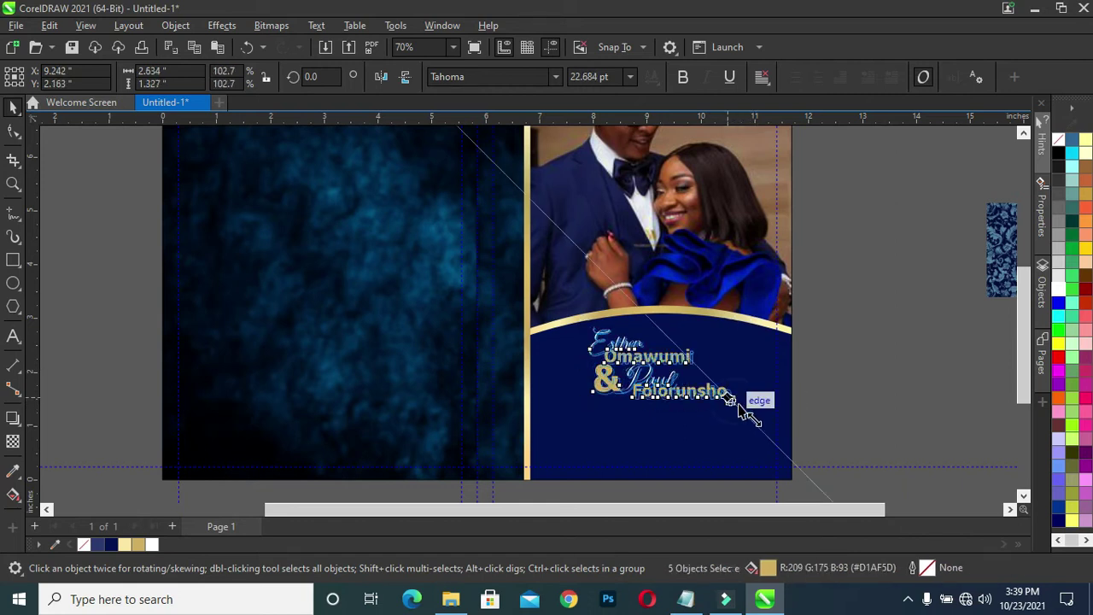
pyautogui.click(863, 396)
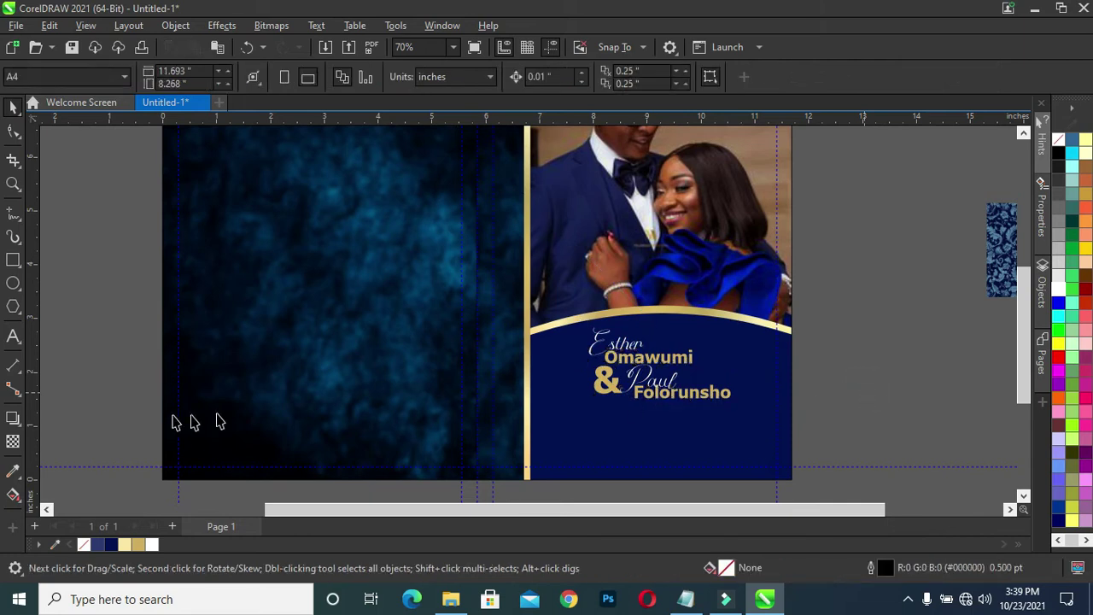
pyautogui.moveTo(310, 514); pyautogui.dragTo(150, 504)
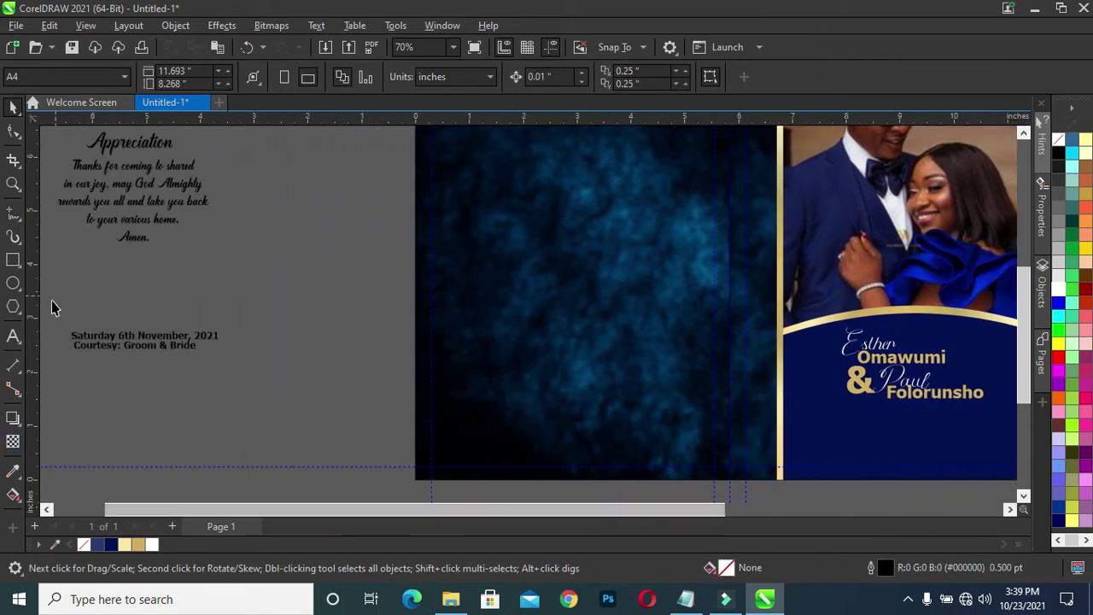
# Step: Move the date and courtesy text onto the navy panel and shrink the courtesy line
pyautogui.moveTo(53, 308)
pyautogui.mouseDown()
pyautogui.moveTo(168, 369)
pyautogui.moveTo(1019, 435)
pyautogui.moveTo(908, 439)
pyautogui.mouseUp()
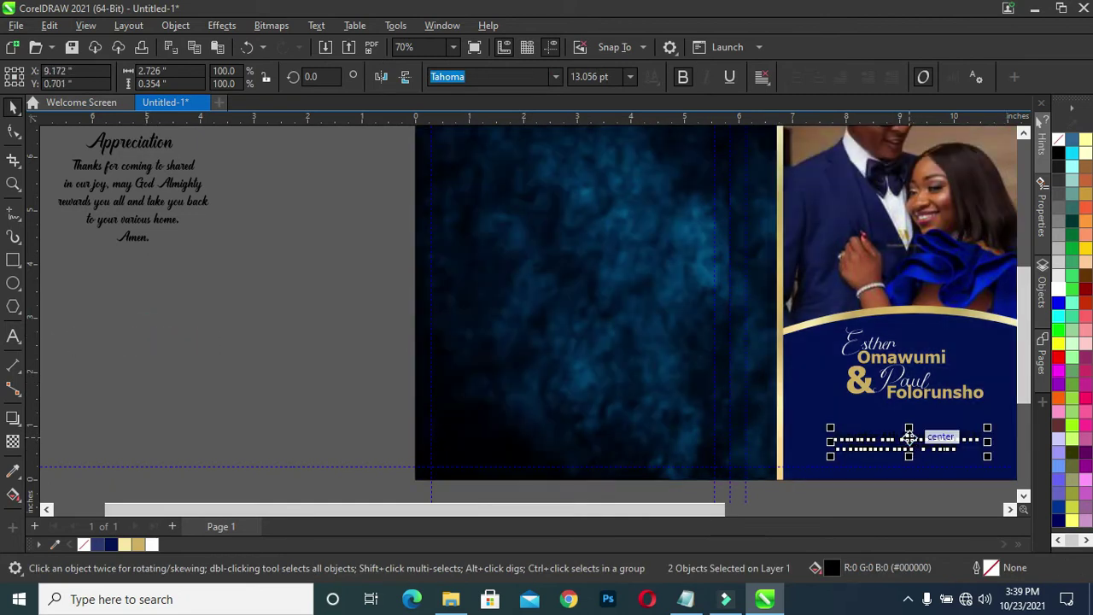
pyautogui.moveTo(551, 509); pyautogui.dragTo(698, 510)
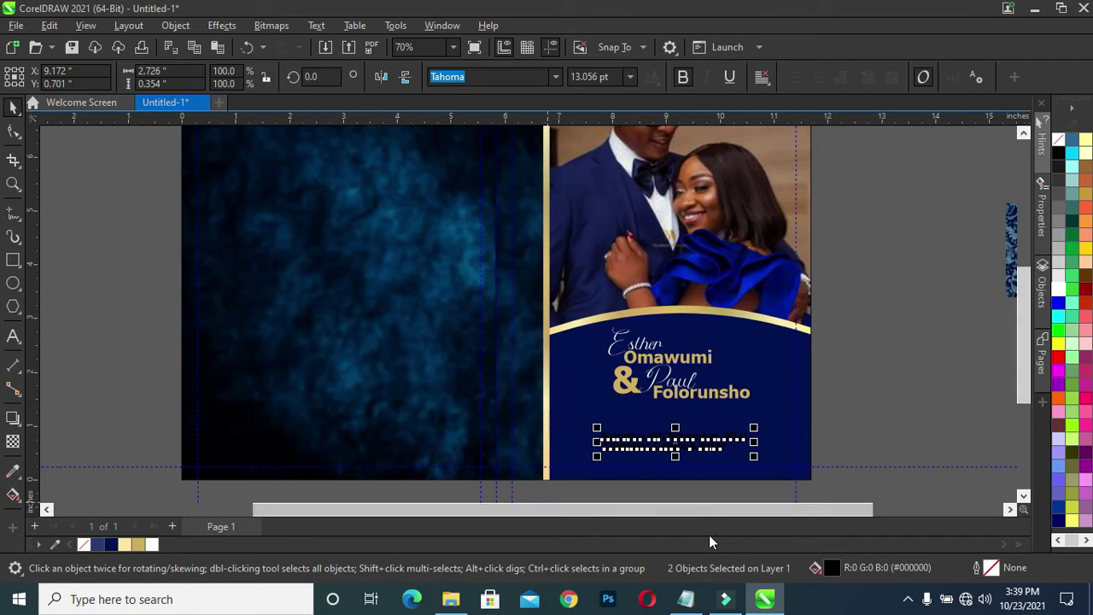
pyautogui.scroll(2, 698, 479)
pyautogui.scroll(1, 693, 469)
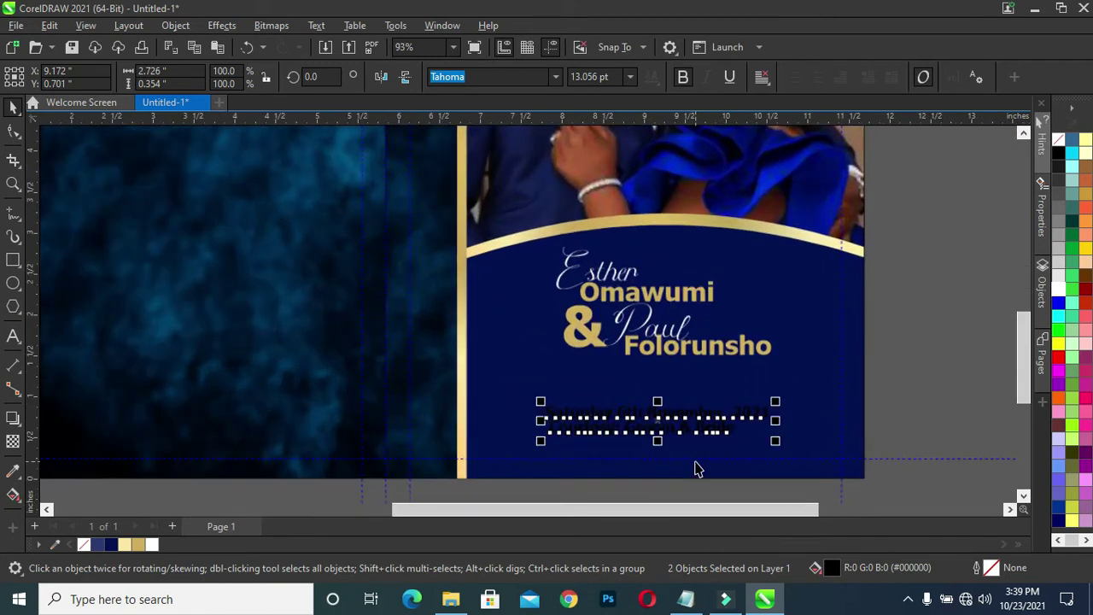
pyautogui.click(920, 416)
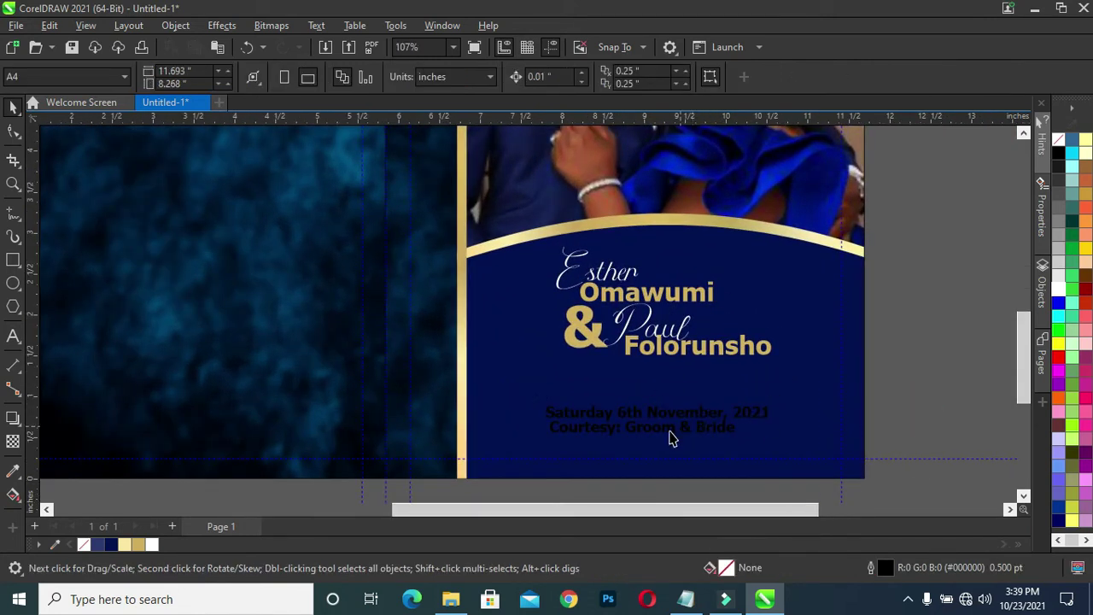
pyautogui.moveTo(651, 434); pyautogui.dragTo(653, 451)
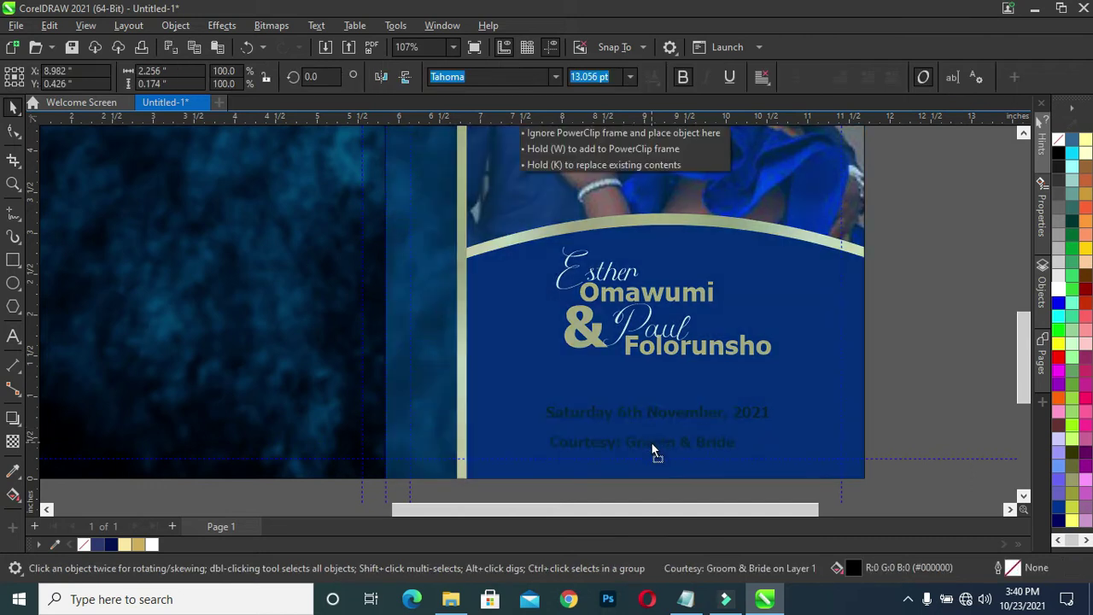
pyautogui.moveTo(602, 456); pyautogui.dragTo(608, 445)
pyautogui.moveTo(713, 461); pyautogui.dragTo(672, 446)
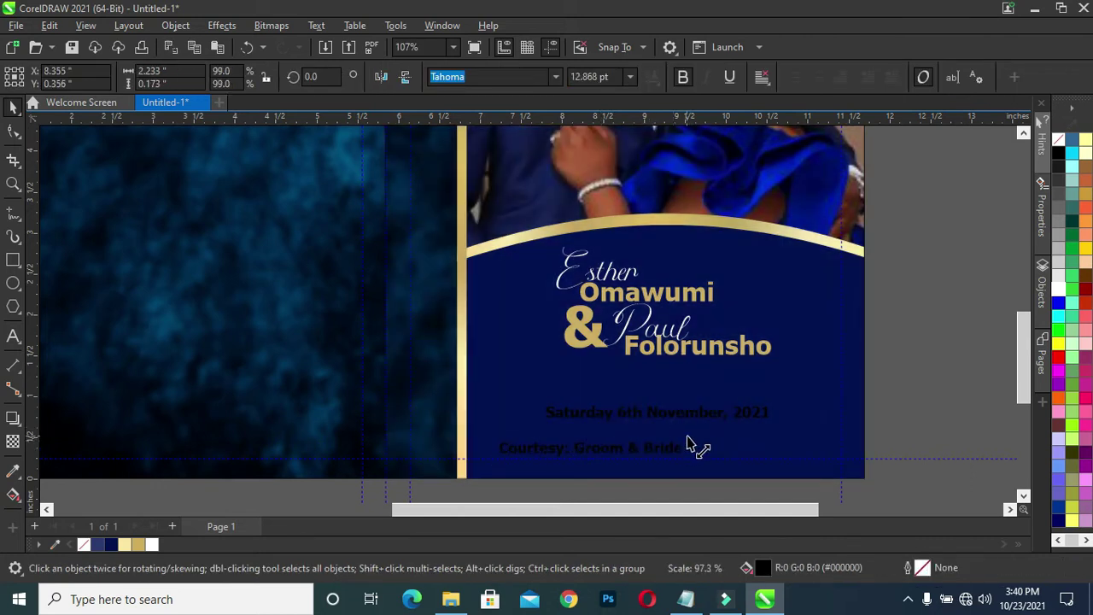
pyautogui.moveTo(672, 446)
pyautogui.mouseDown()
pyautogui.moveTo(655, 452)
pyautogui.moveTo(644, 438)
pyautogui.mouseUp()
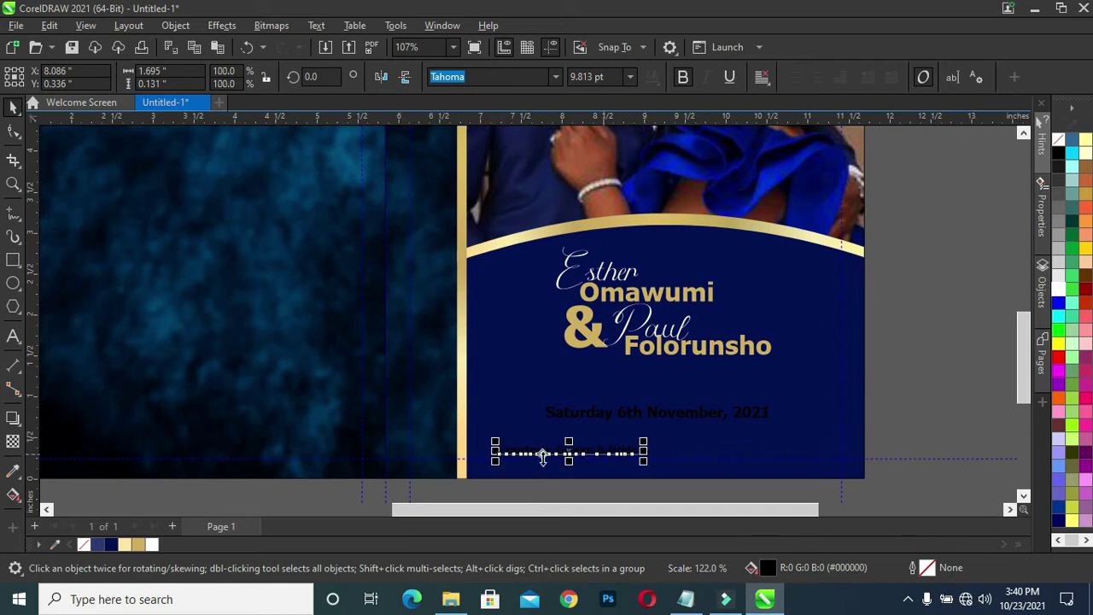
# Step: Change the date to UPPERCASE 'SATURDAY 6TH NOVEMBER, 2021' and place it below the names
pyautogui.click(649, 419)
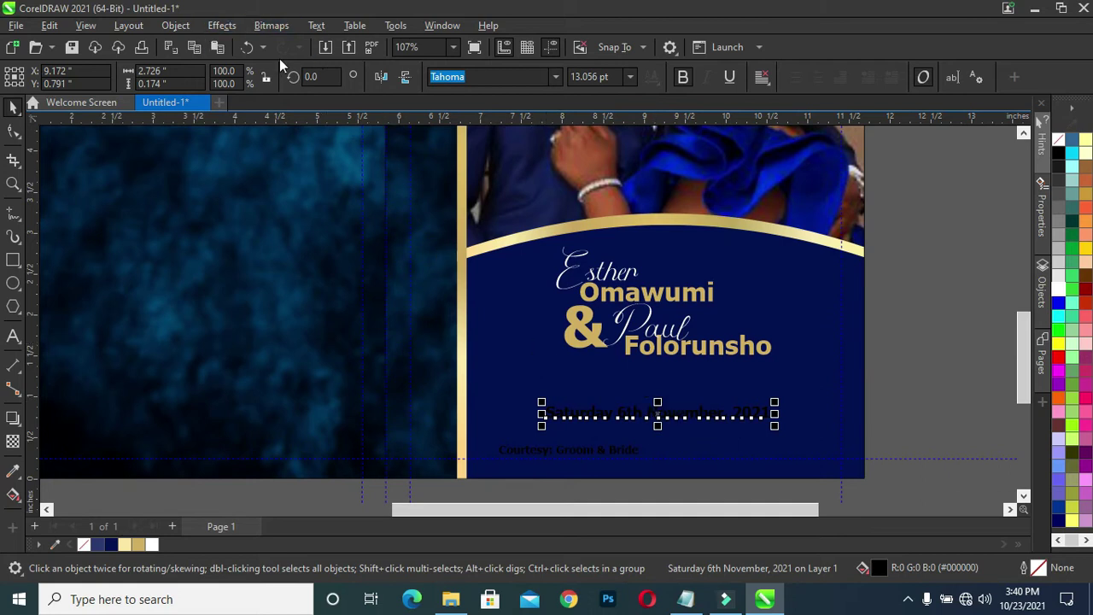
pyautogui.click(309, 27)
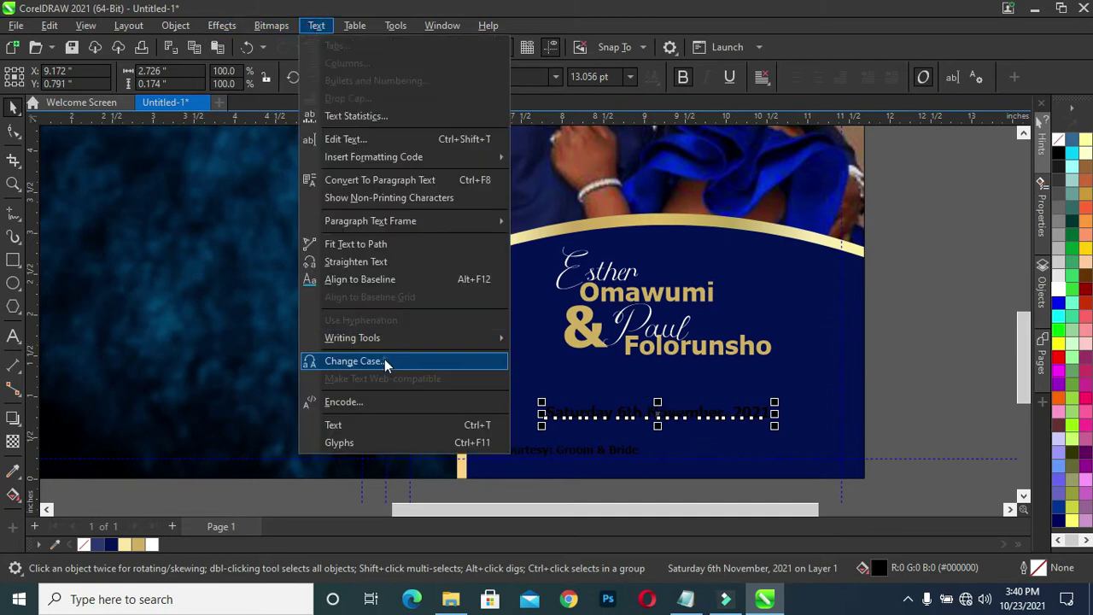
pyautogui.click(384, 364)
pyautogui.click(483, 282)
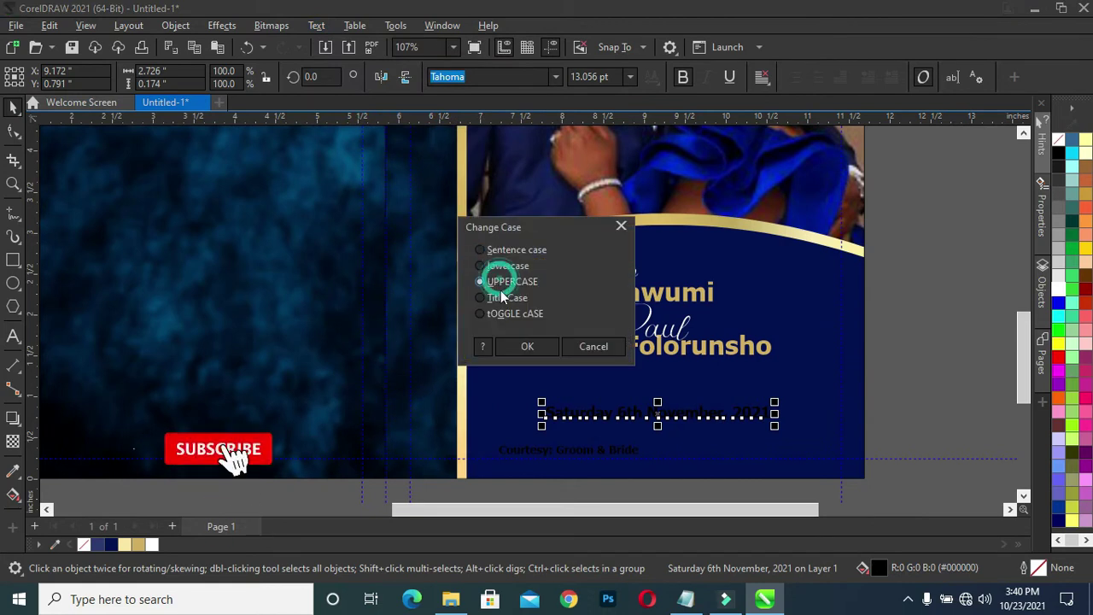
pyautogui.click(526, 347)
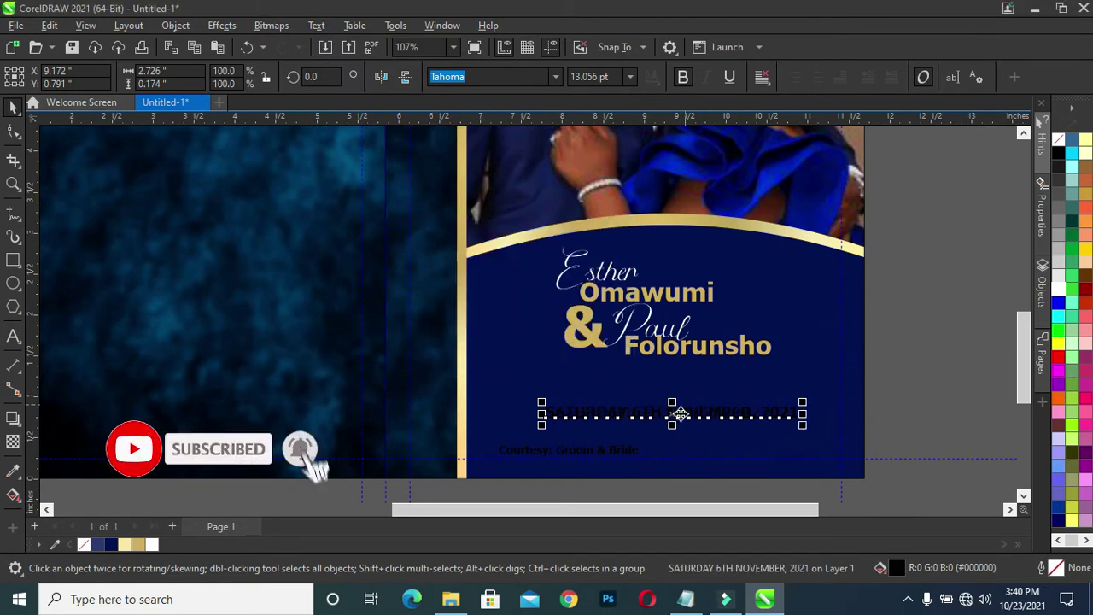
pyautogui.moveTo(672, 413); pyautogui.dragTo(639, 424)
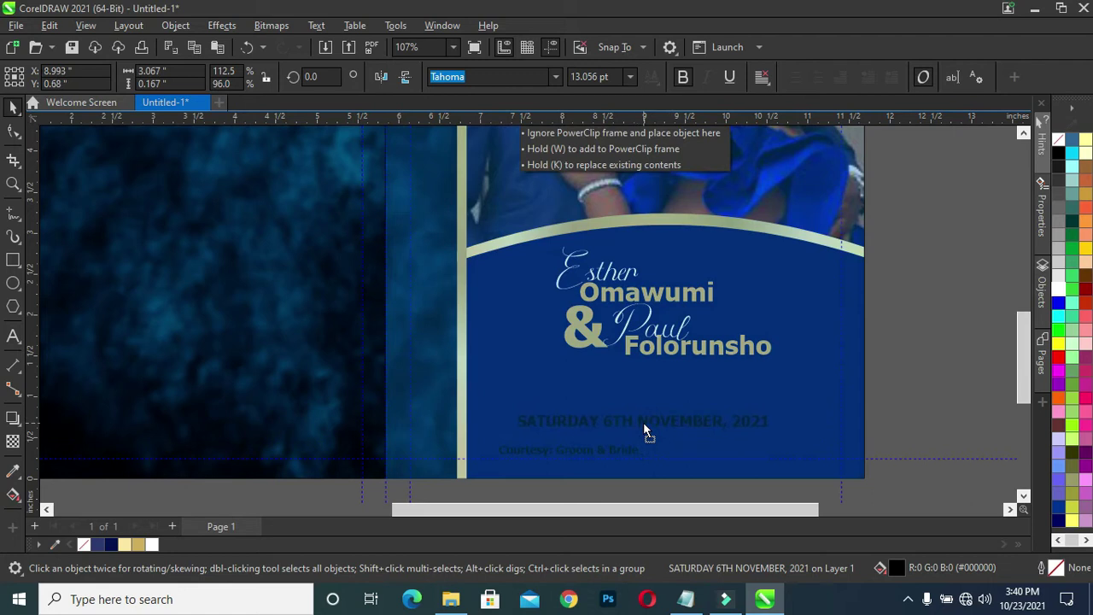
pyautogui.moveTo(645, 427); pyautogui.dragTo(649, 423)
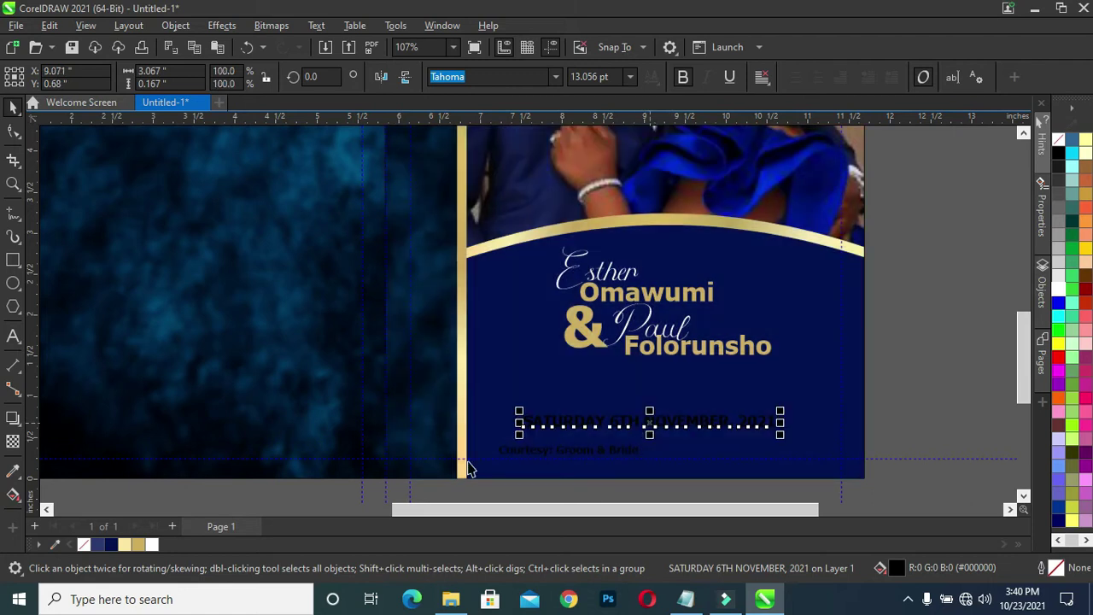
# Step: Colour the uppercase date line cream from the document palette
pyautogui.click(131, 544)
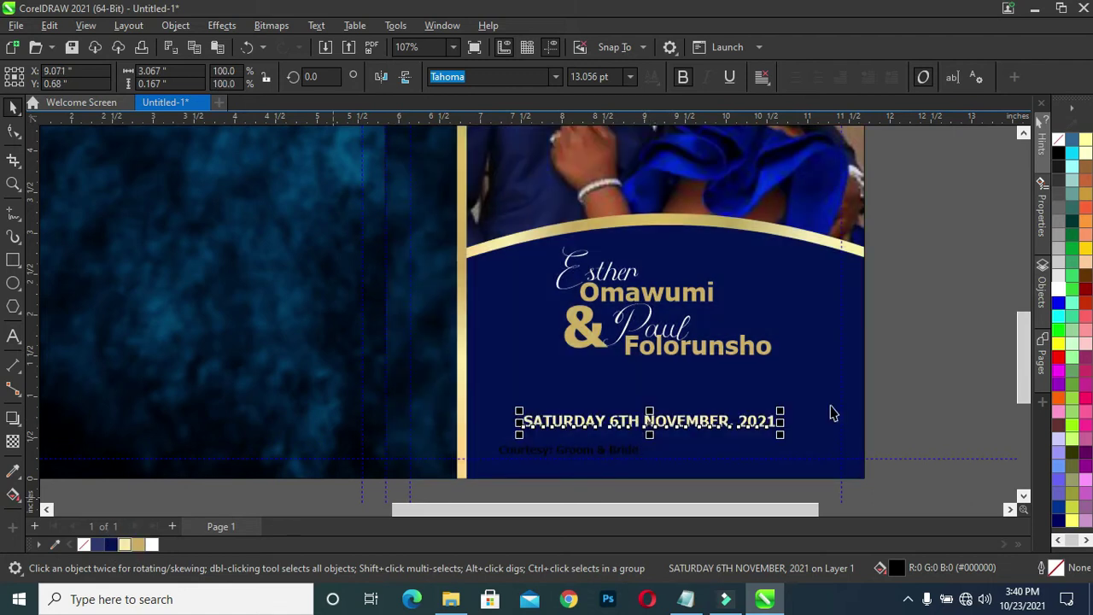
pyautogui.press('Escape')
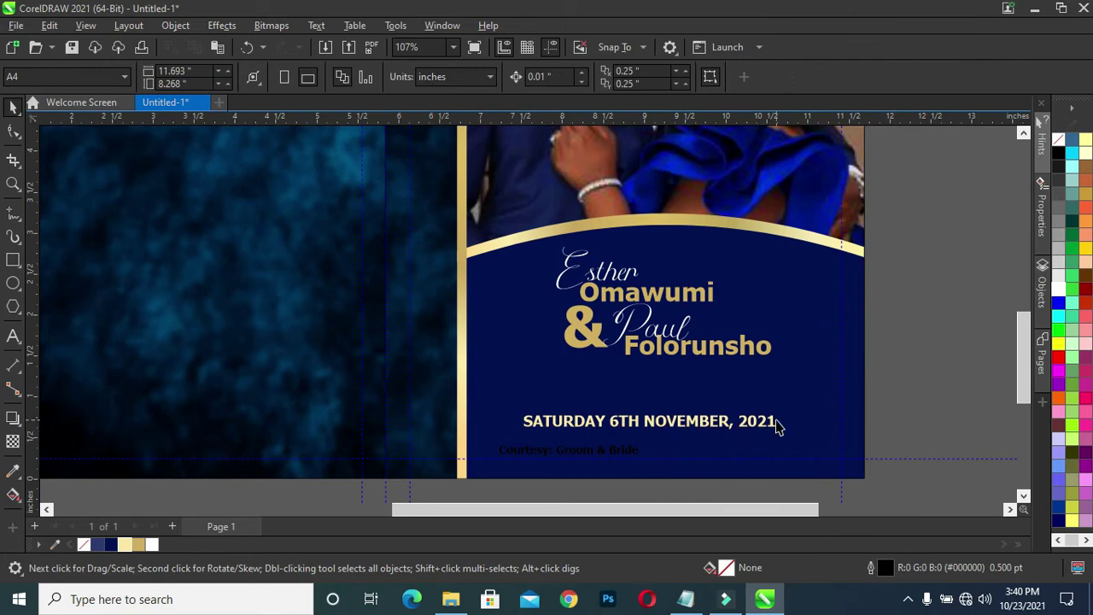
pyautogui.scroll(-1, 636, 416)
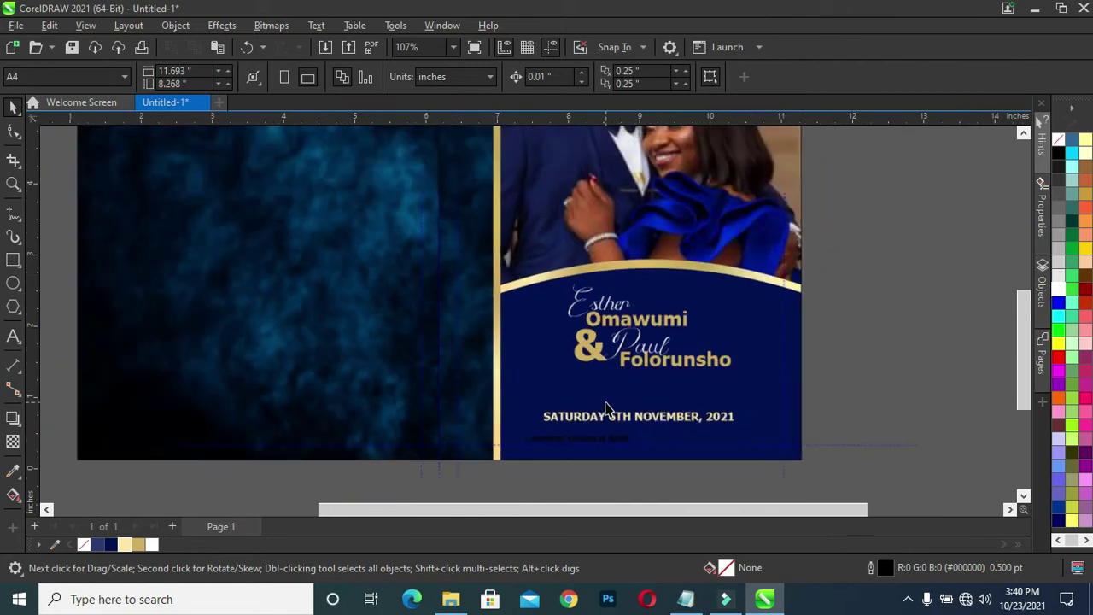
pyautogui.scroll(1, 649, 426)
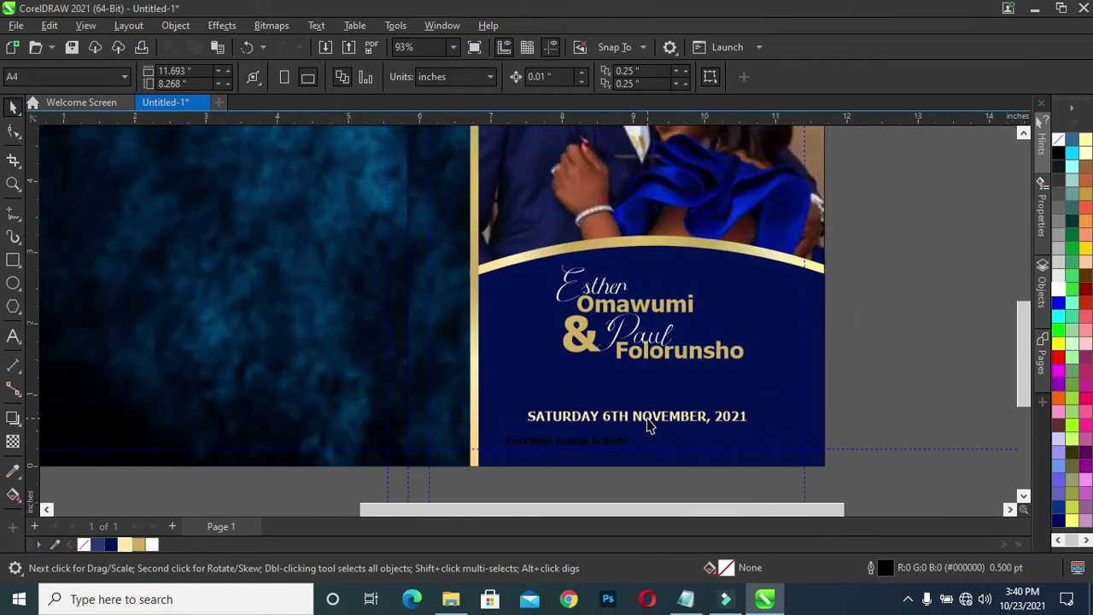
pyautogui.click(649, 426)
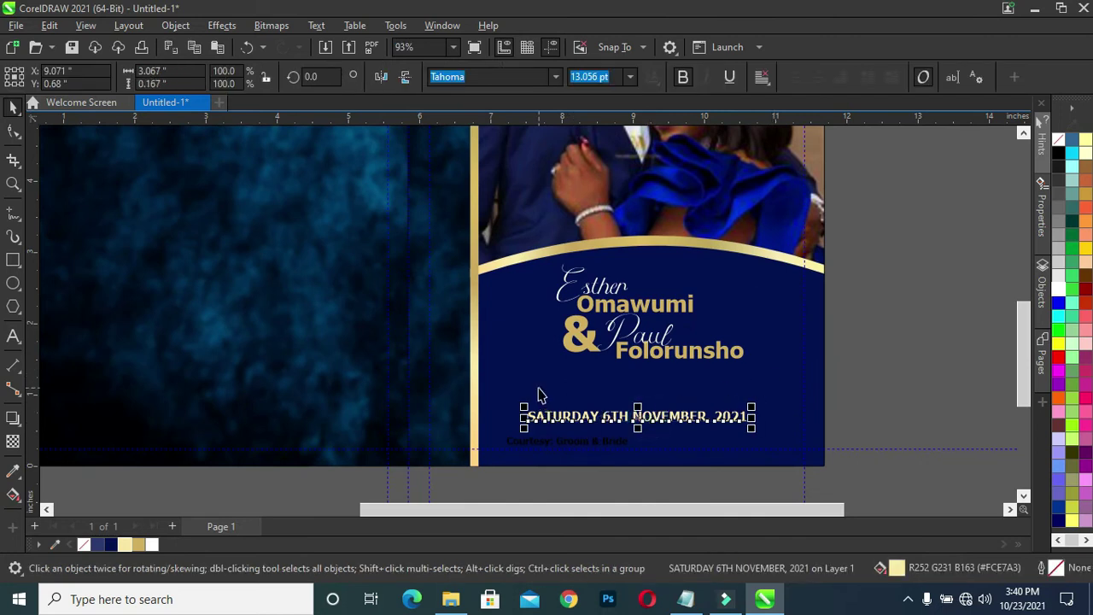
pyautogui.click(545, 217)
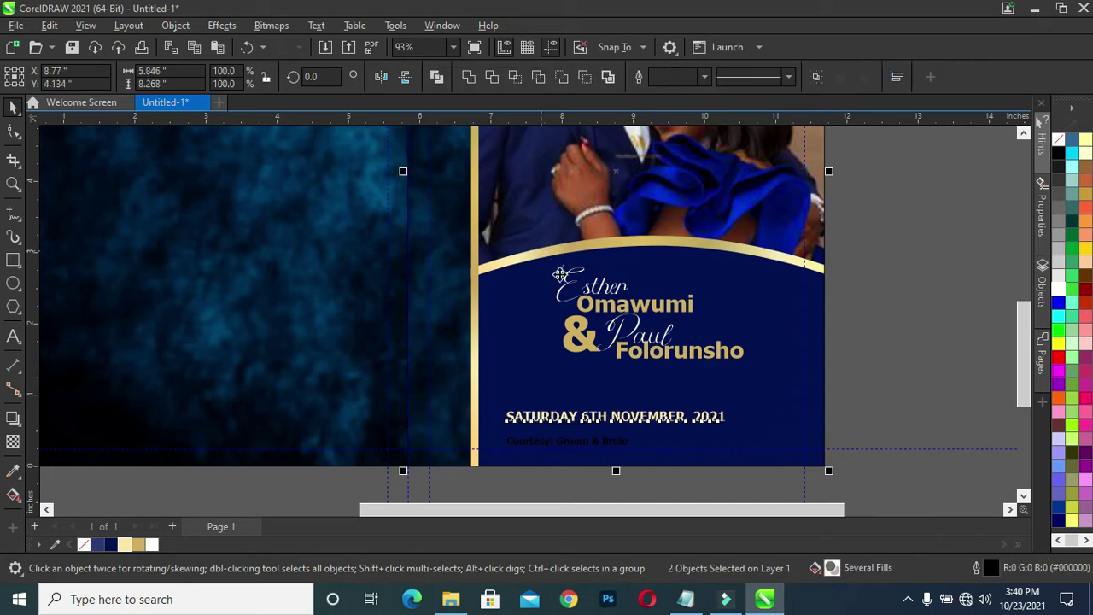
# Step: Centre the date beneath the names, nudging it right and slightly higher
pyautogui.click(930, 372)
pyautogui.scroll(-1, 773, 380)
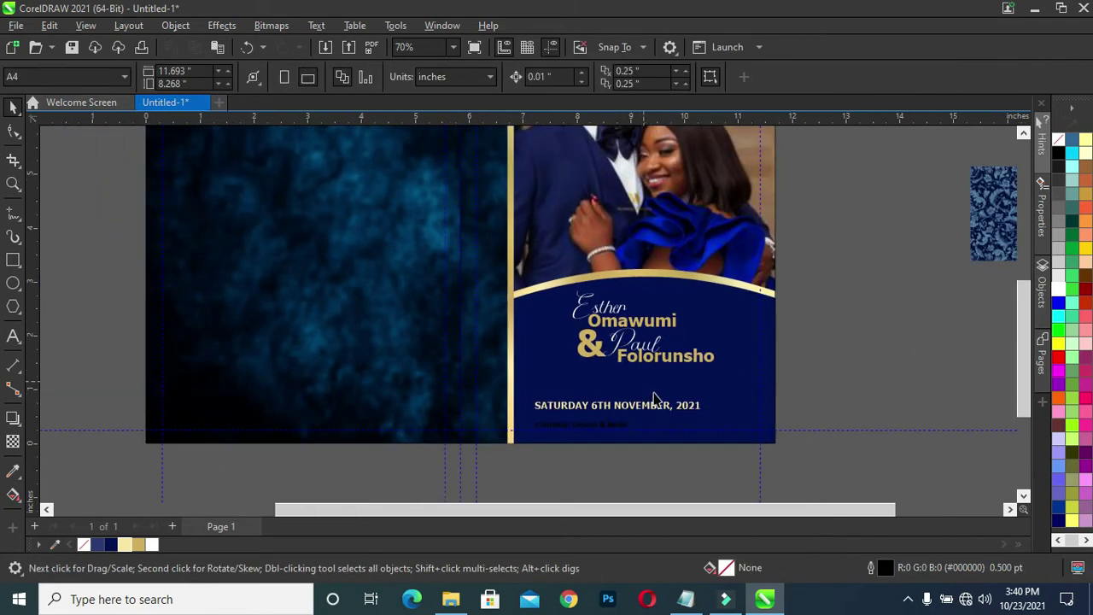
pyautogui.click(653, 414)
pyautogui.moveTo(653, 415); pyautogui.dragTo(663, 413)
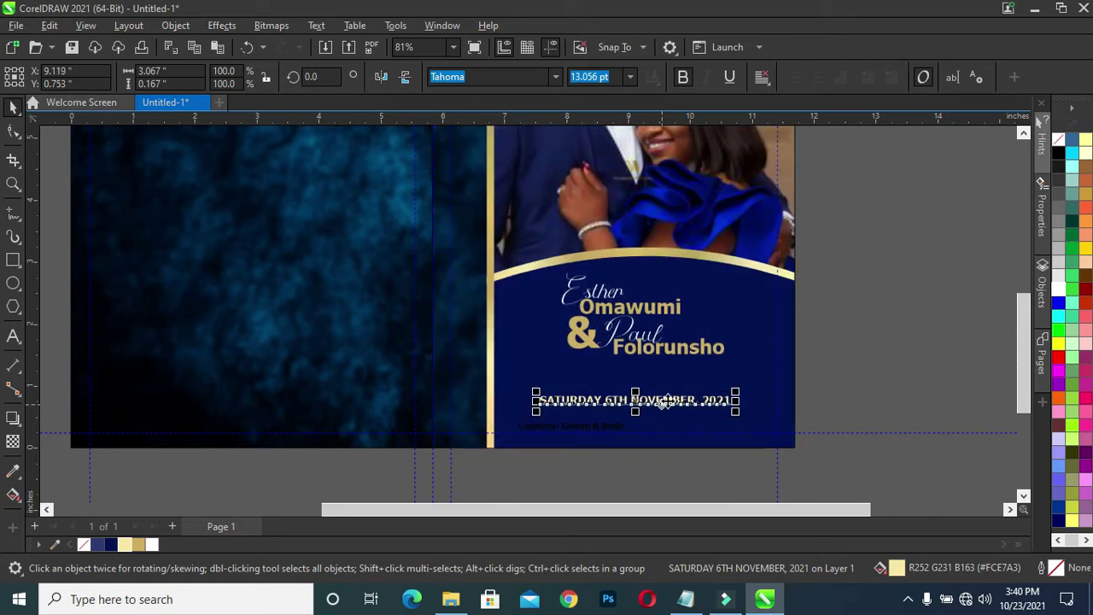
pyautogui.click(876, 347)
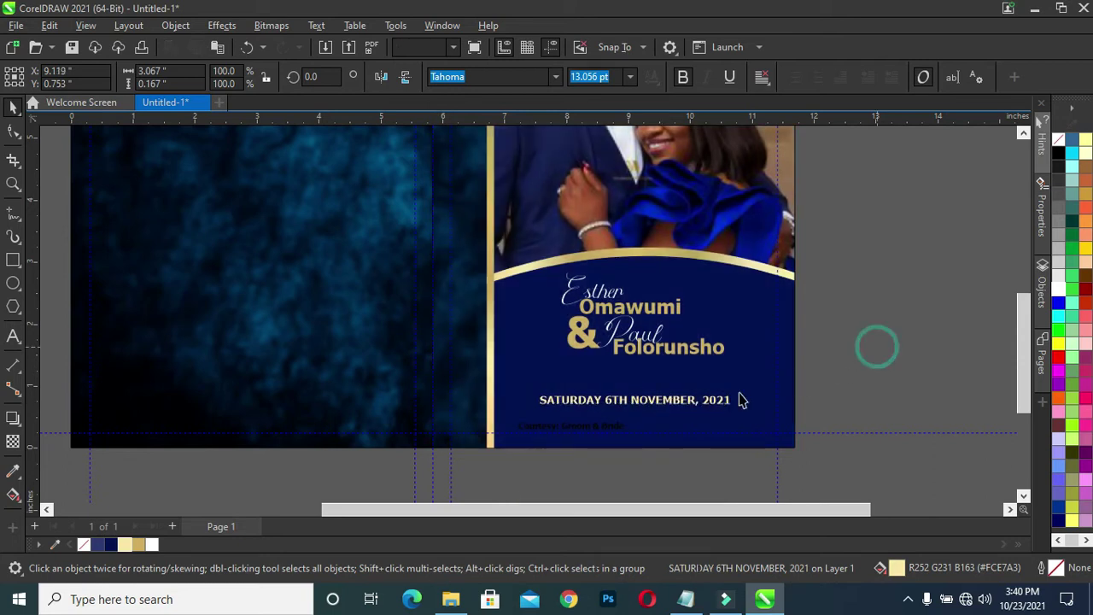
pyautogui.click(666, 405)
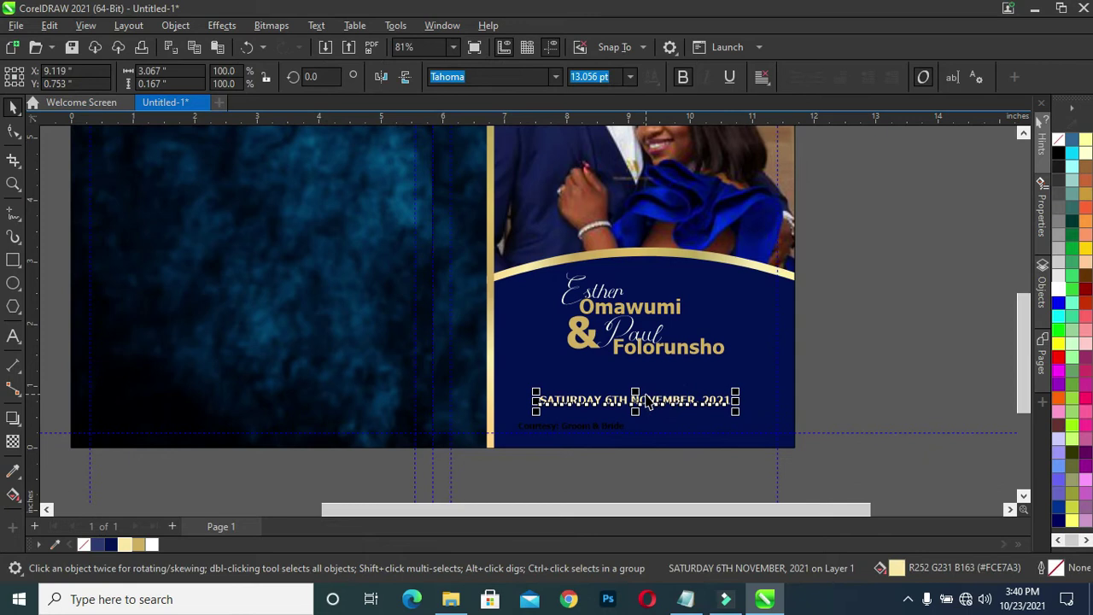
pyautogui.moveTo(644, 396); pyautogui.dragTo(646, 391)
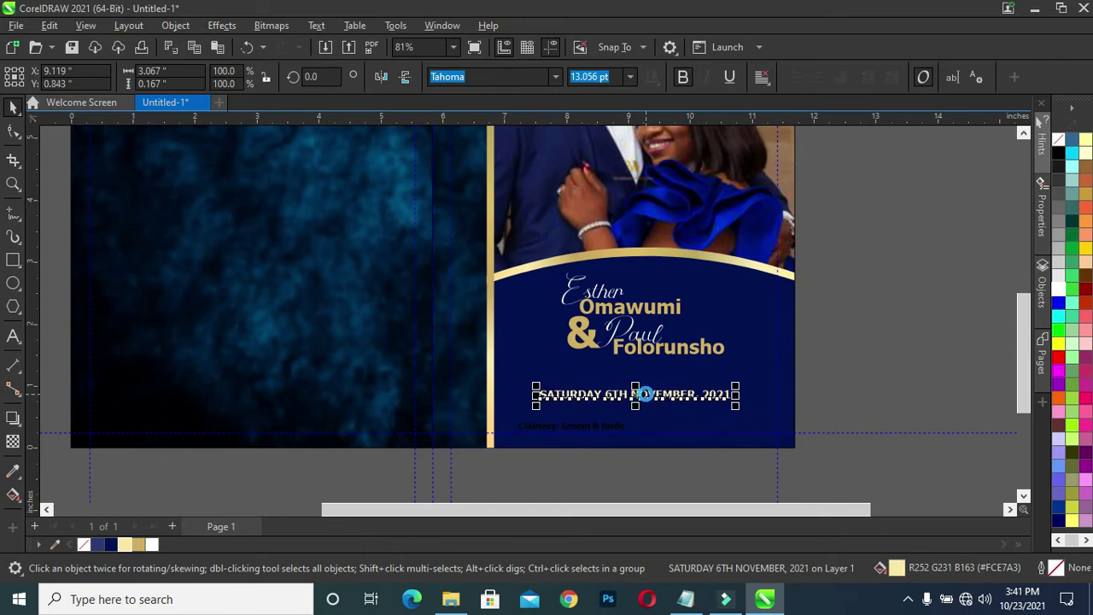
pyautogui.click(851, 398)
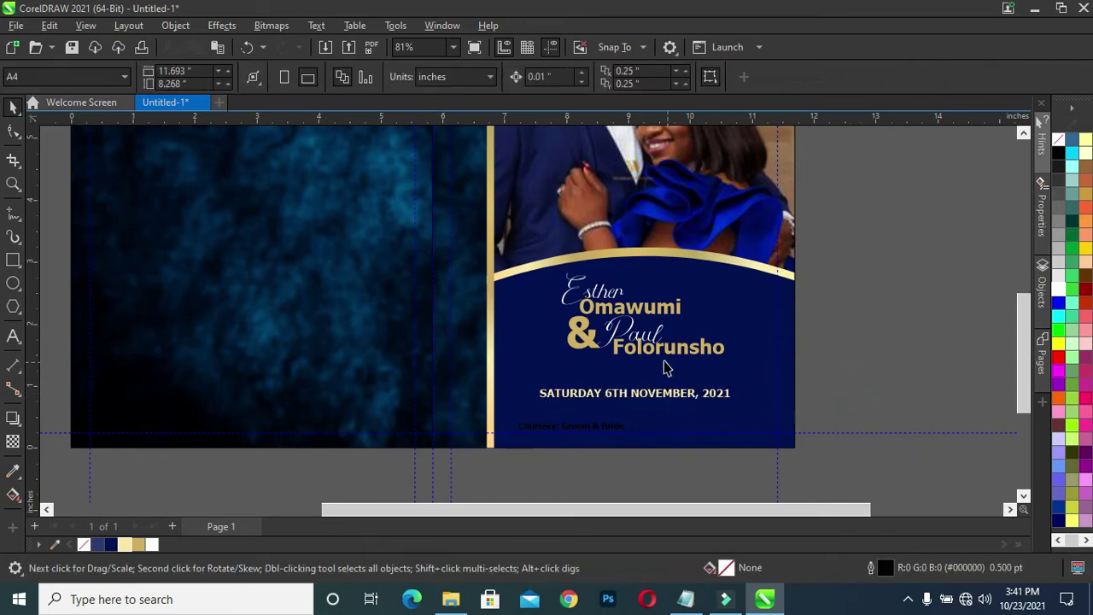
pyautogui.scroll(1, 653, 394)
pyautogui.scroll(1, 643, 394)
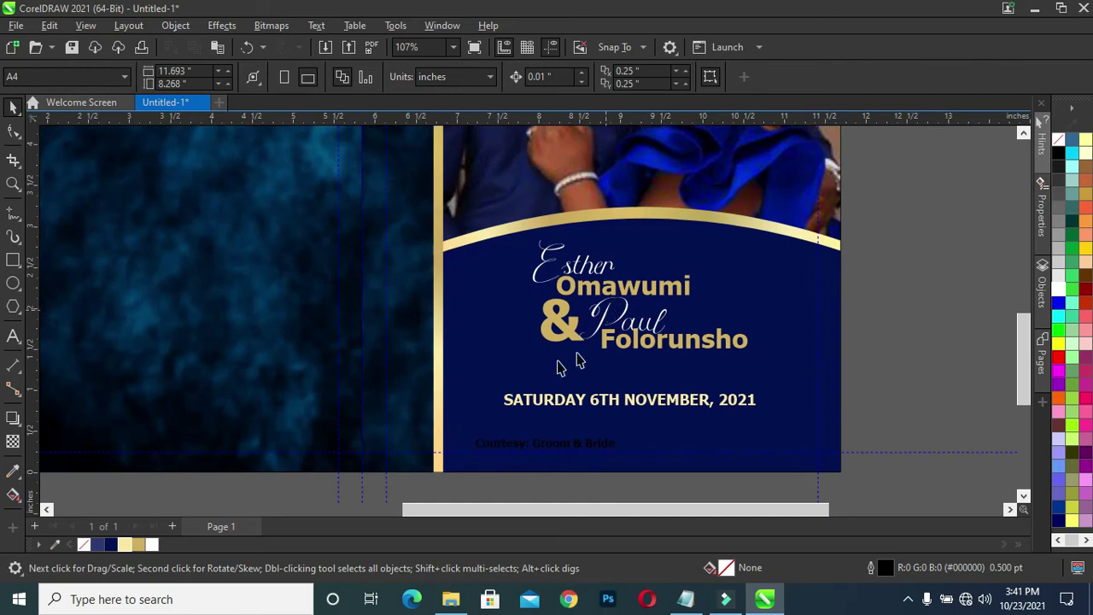
pyautogui.click(13, 259)
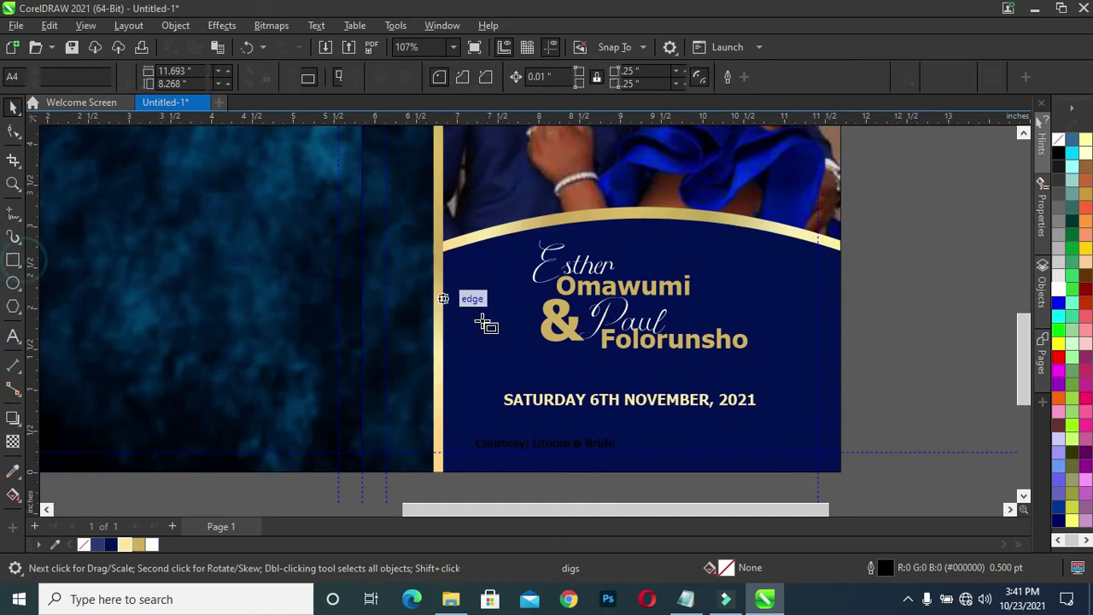
# Step: Draw a bar around the date, fill it muted blue #2D3975 and remove its outline
pyautogui.moveTo(495, 390); pyautogui.dragTo(762, 411)
pyautogui.click(13, 107)
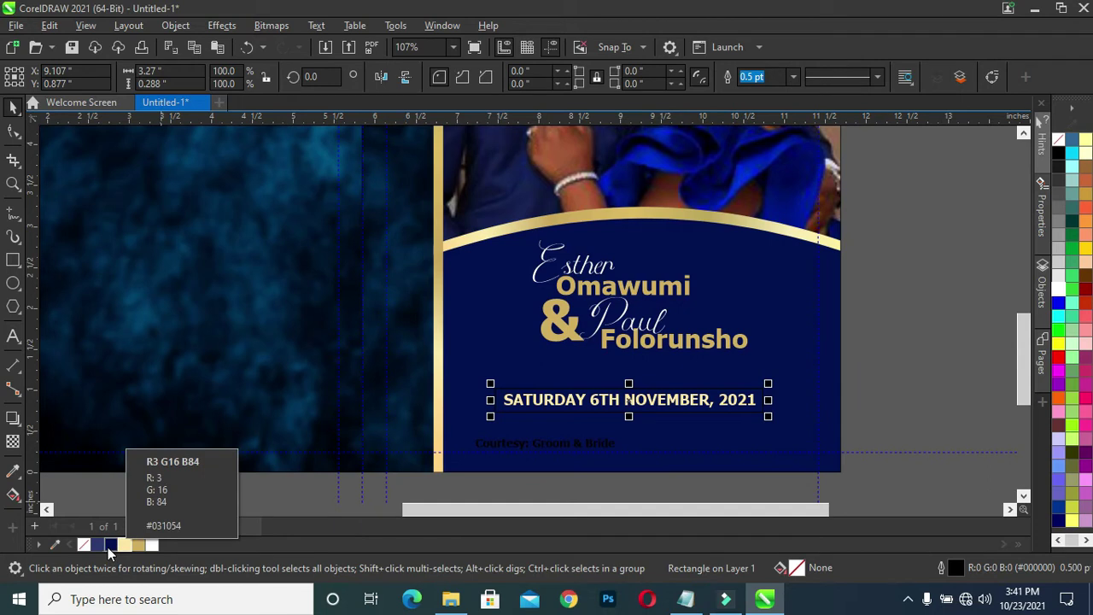
pyautogui.click(97, 543)
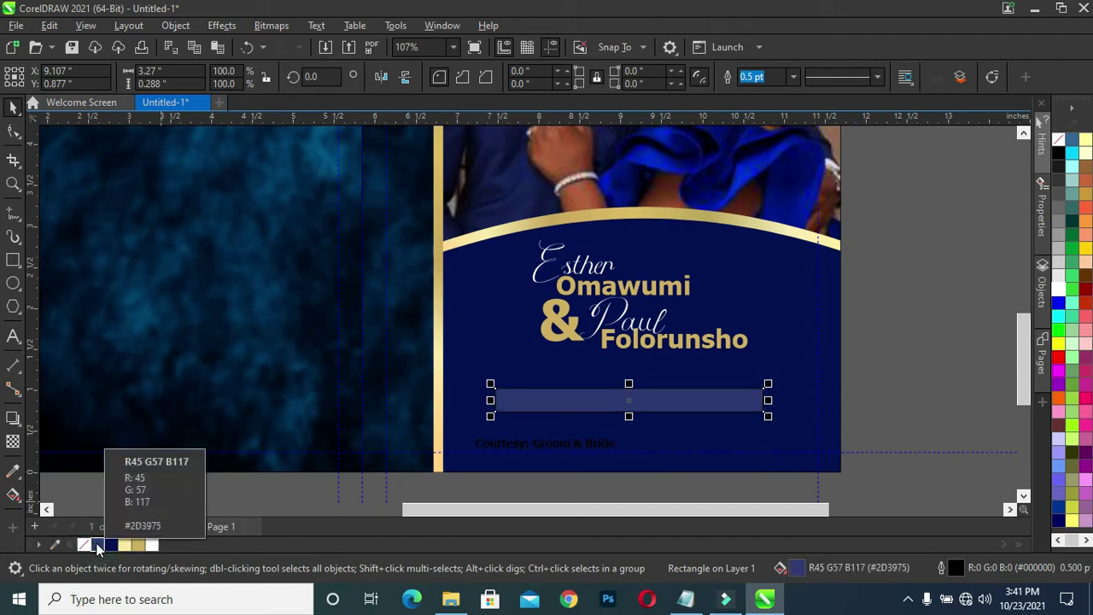
pyautogui.rightClick(83, 543)
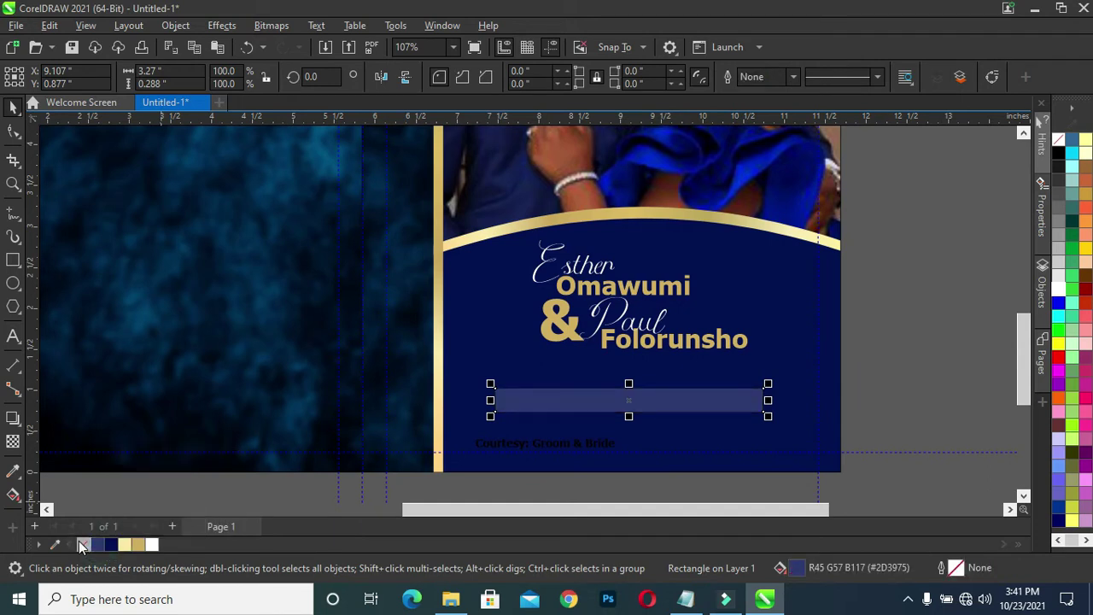
# Step: Round the date bar's corners, keeping the muted blue fill after trying darker navy
pyautogui.click(10, 132)
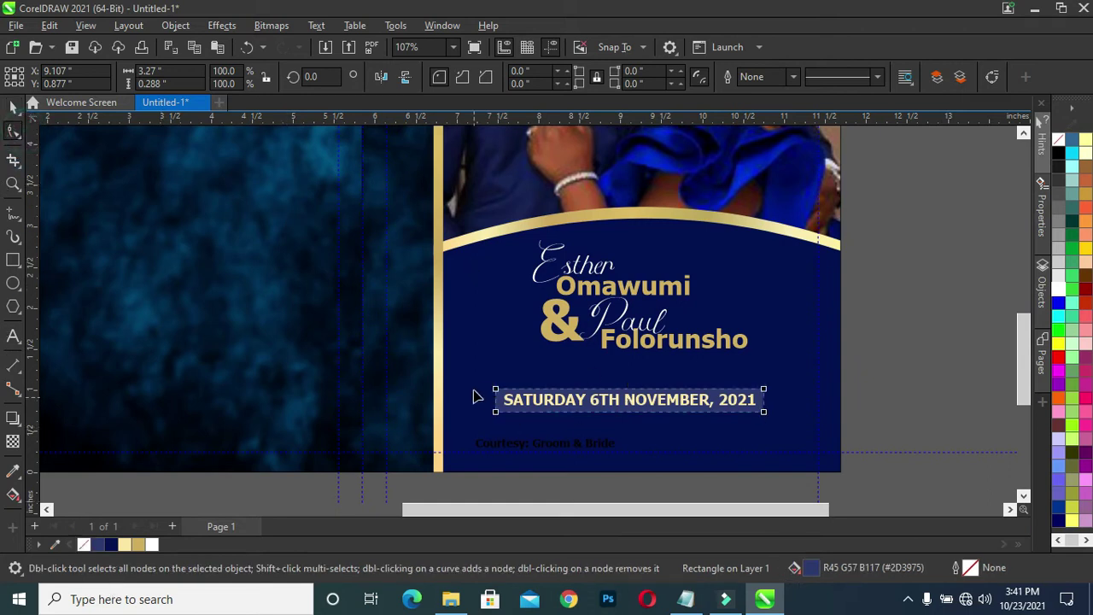
pyautogui.moveTo(495, 389); pyautogui.dragTo(503, 390)
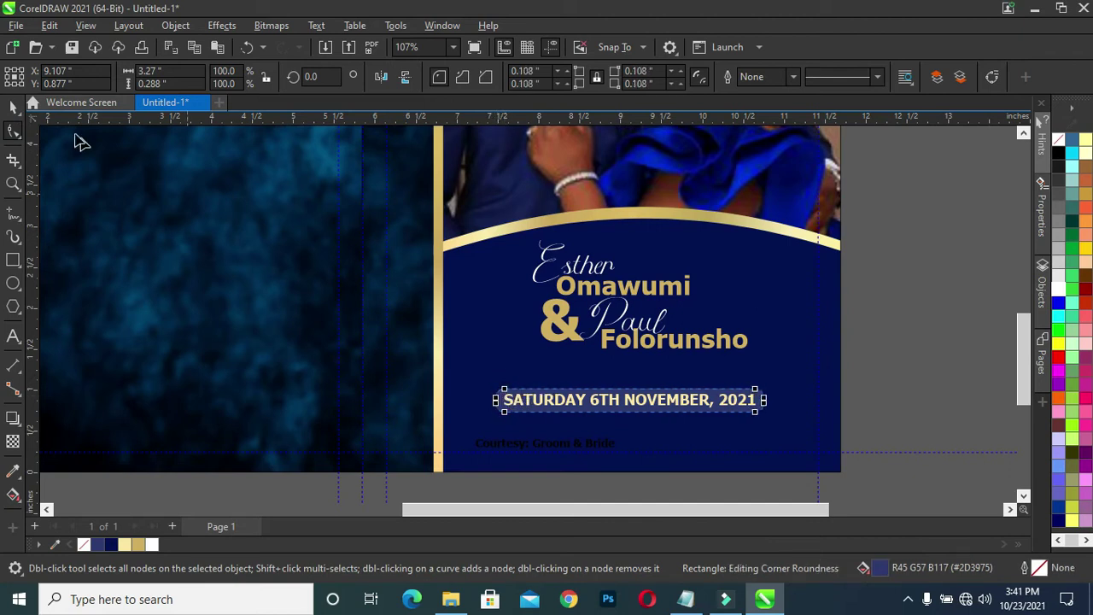
pyautogui.click(11, 107)
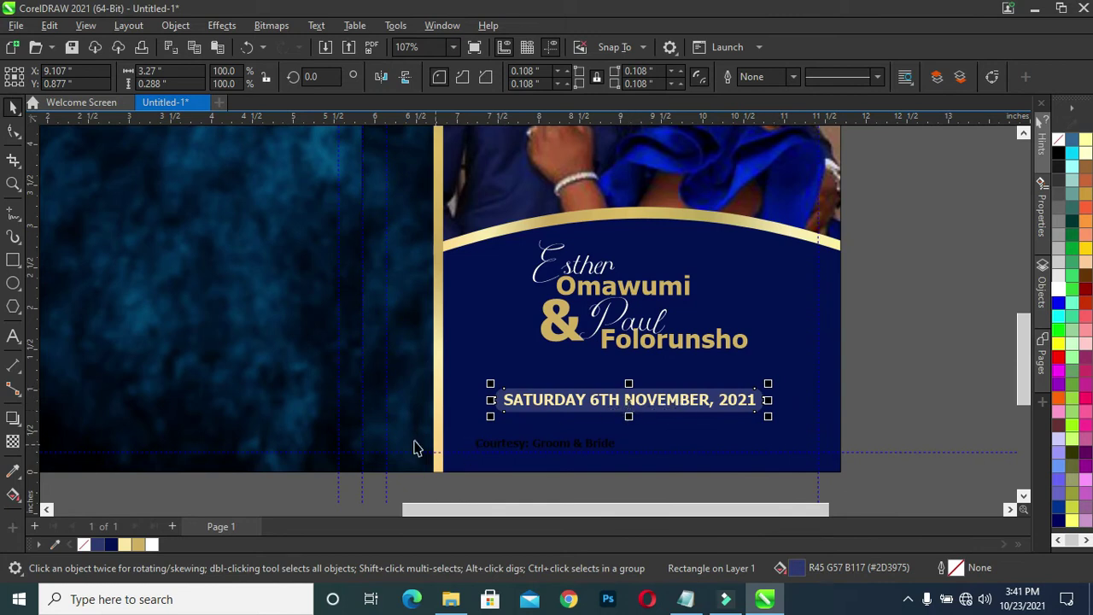
pyautogui.click(110, 544)
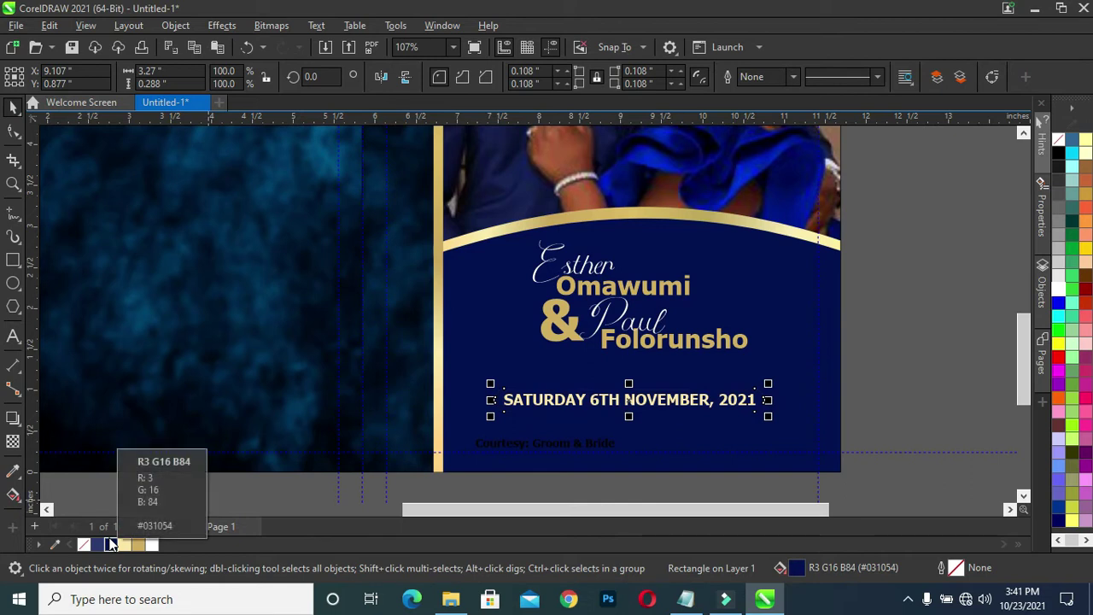
pyautogui.click(100, 544)
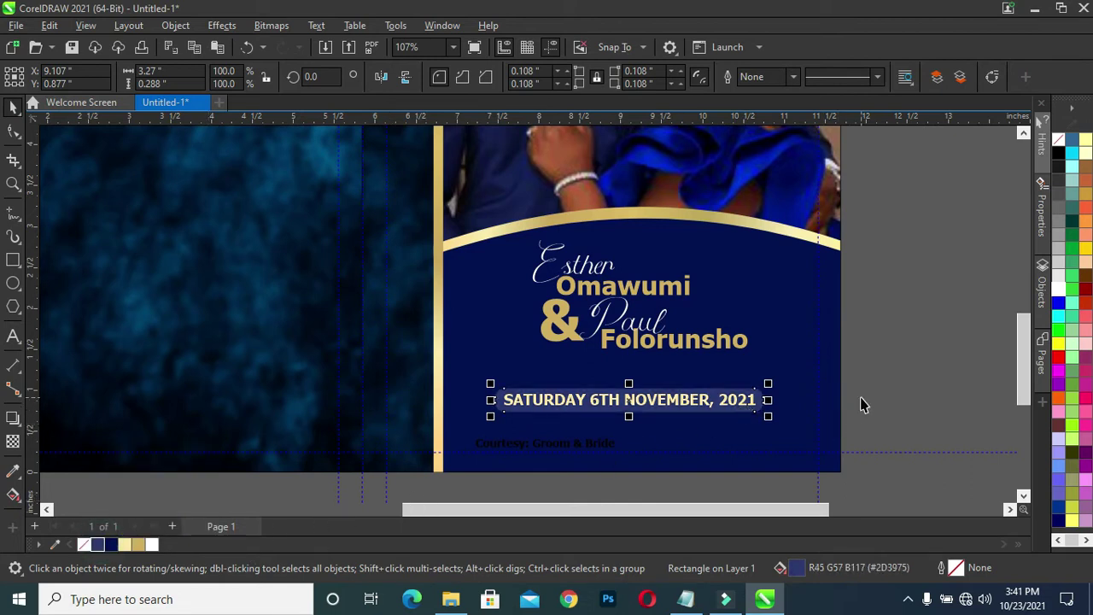
pyautogui.click(906, 386)
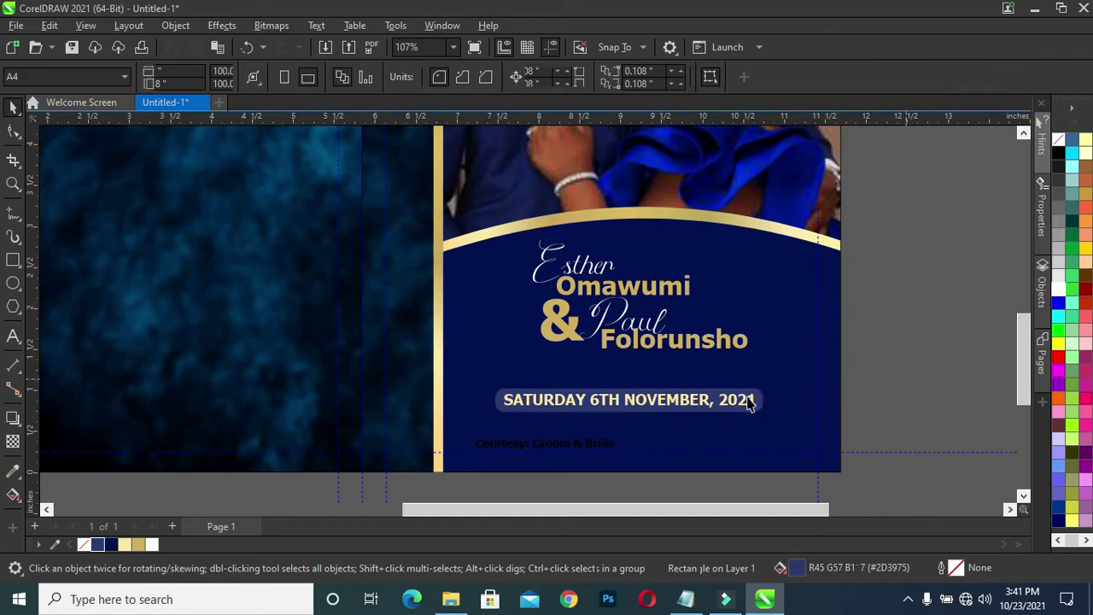
# Step: Make the 'Courtesy: Groom & Bride' line white Tahoma Regular
pyautogui.click(604, 450)
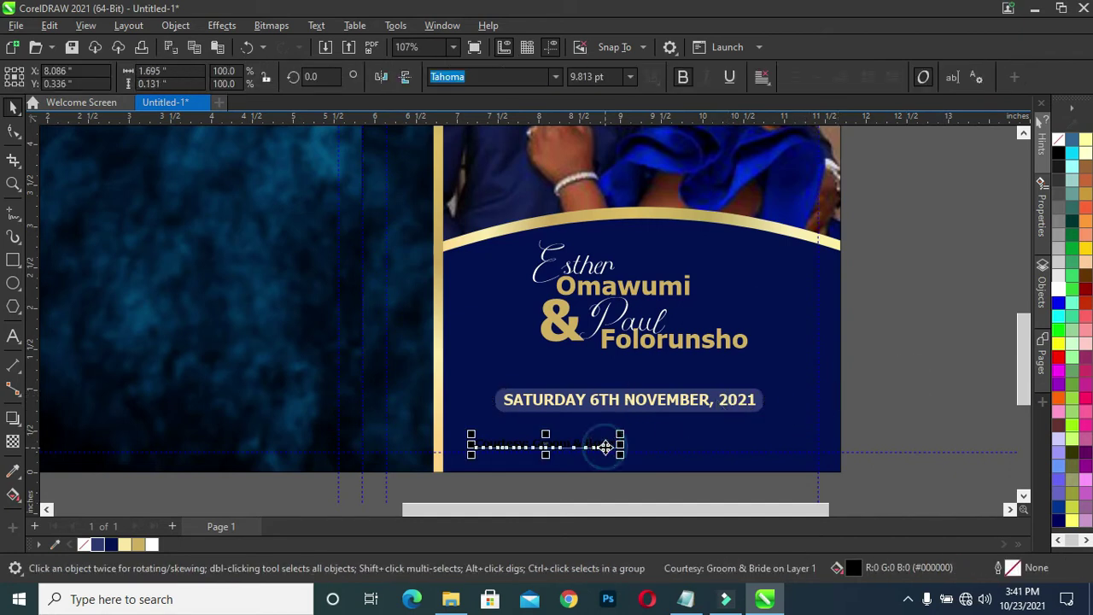
pyautogui.scroll(1, 551, 463)
pyautogui.scroll(1, 555, 458)
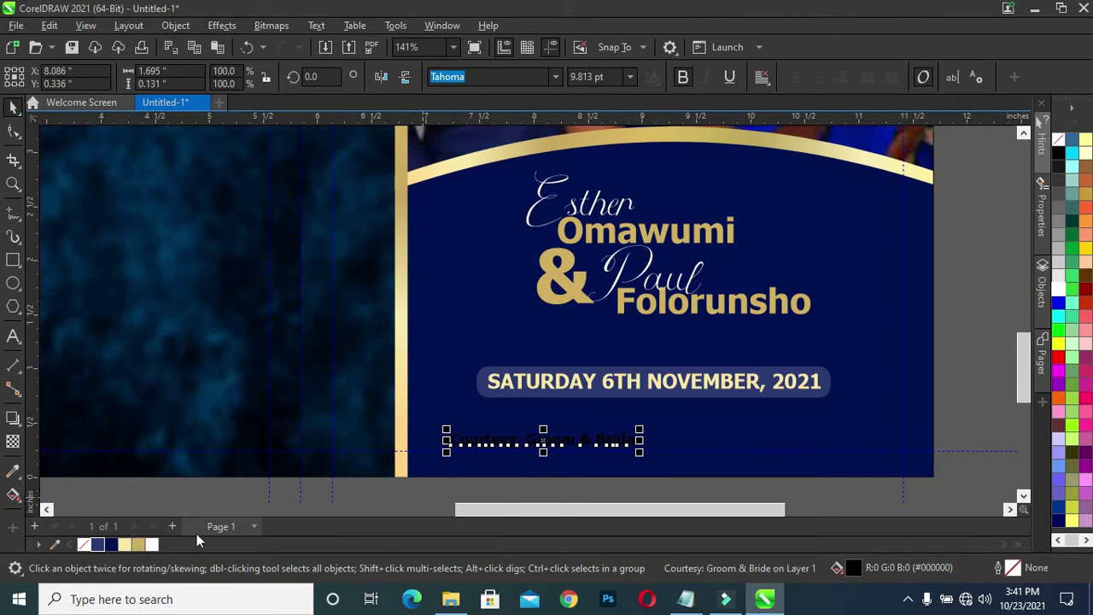
pyautogui.click(152, 545)
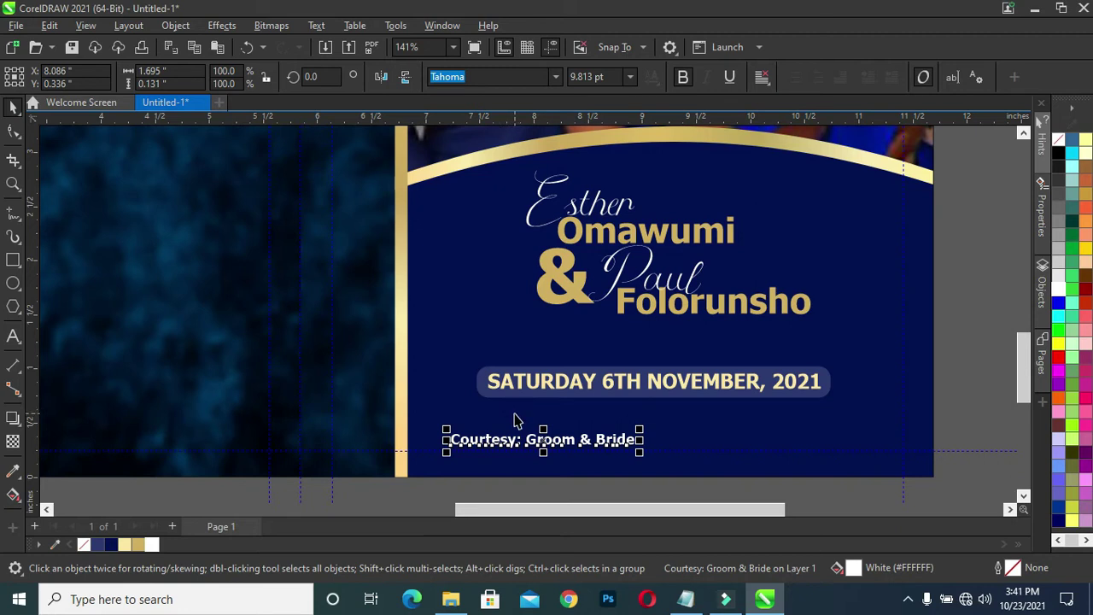
pyautogui.click(557, 499)
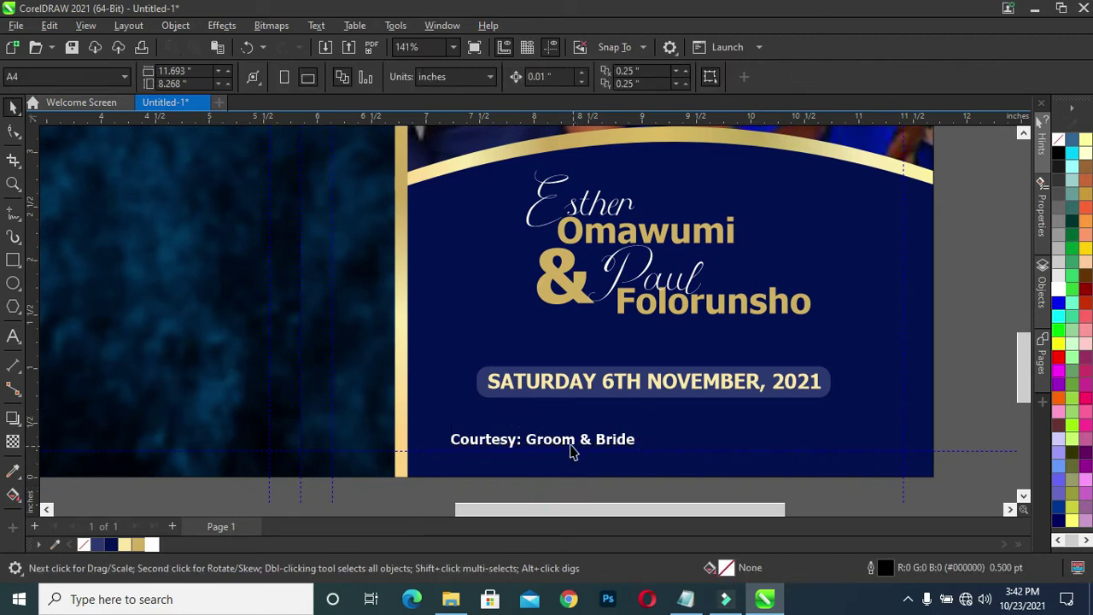
pyautogui.click(565, 444)
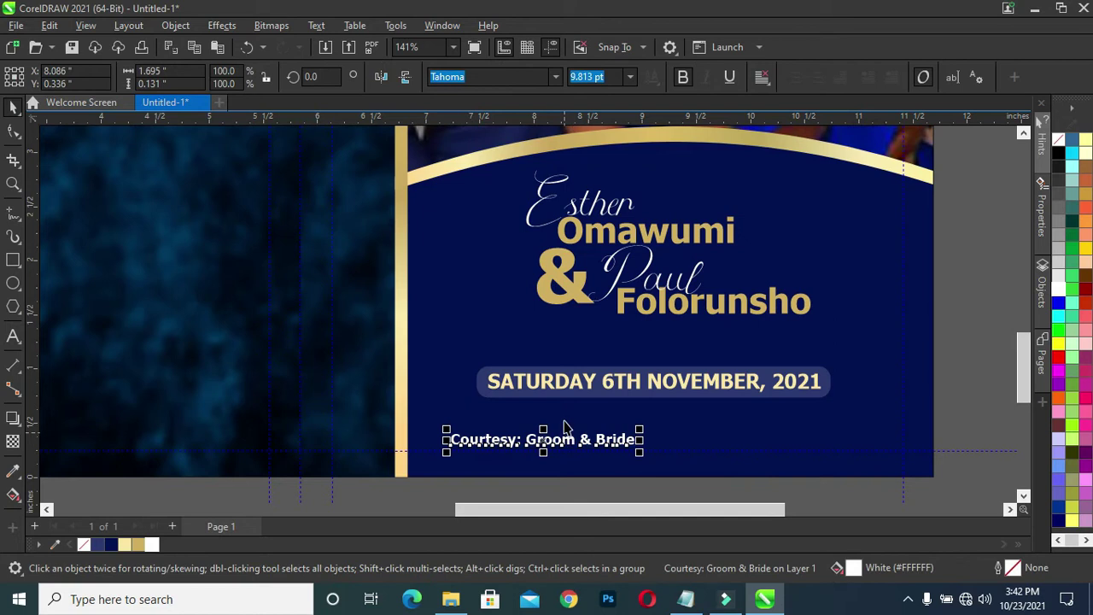
pyautogui.click(556, 77)
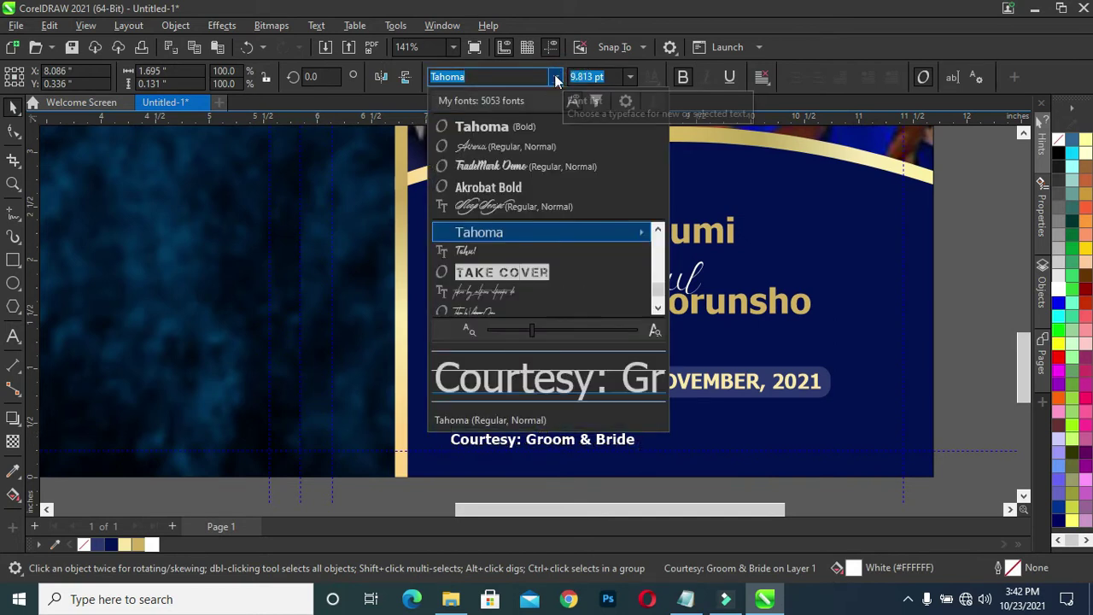
pyautogui.moveTo(546, 232)
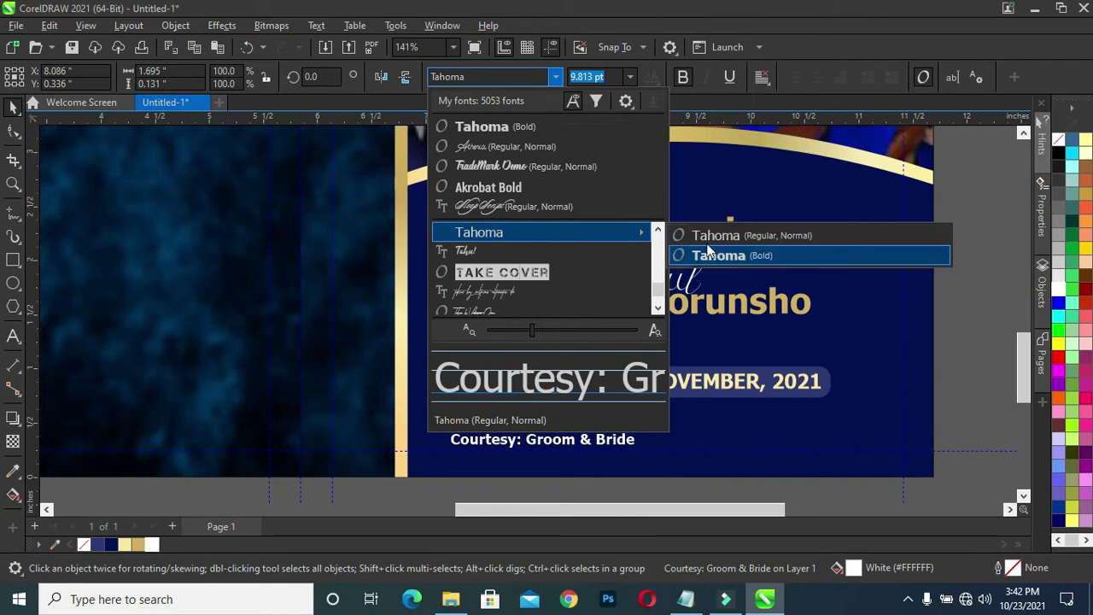
pyautogui.click(721, 237)
pyautogui.click(952, 360)
# Step: Shrink the Courtesy line to about 7.3 pt and move it left toward the gold border
pyautogui.click(551, 443)
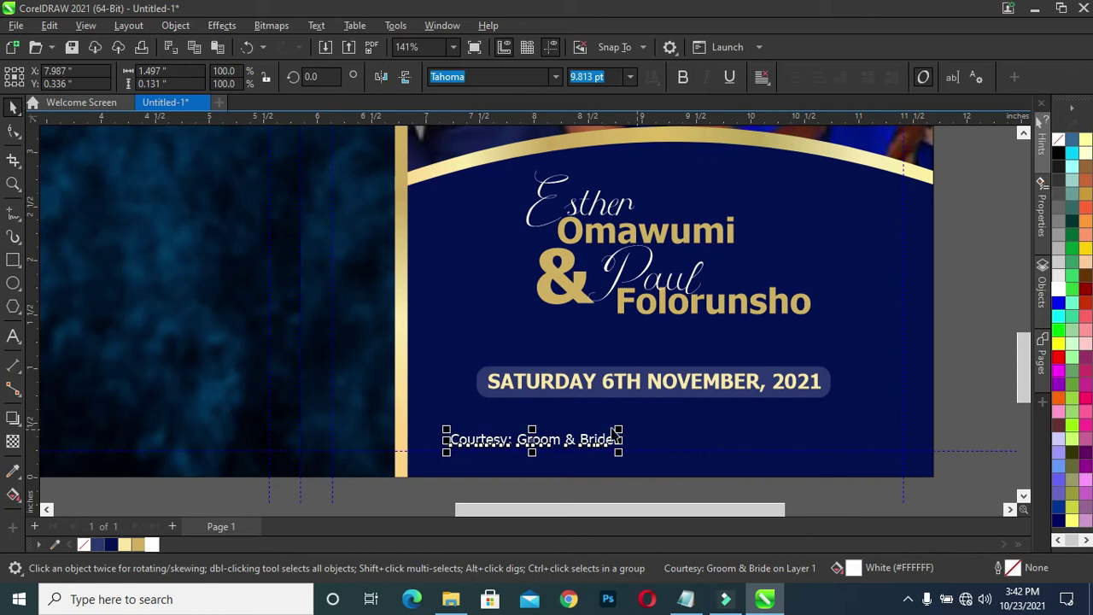
pyautogui.moveTo(618, 431)
pyautogui.mouseDown()
pyautogui.moveTo(502, 450)
pyautogui.moveTo(513, 444)
pyautogui.mouseUp()
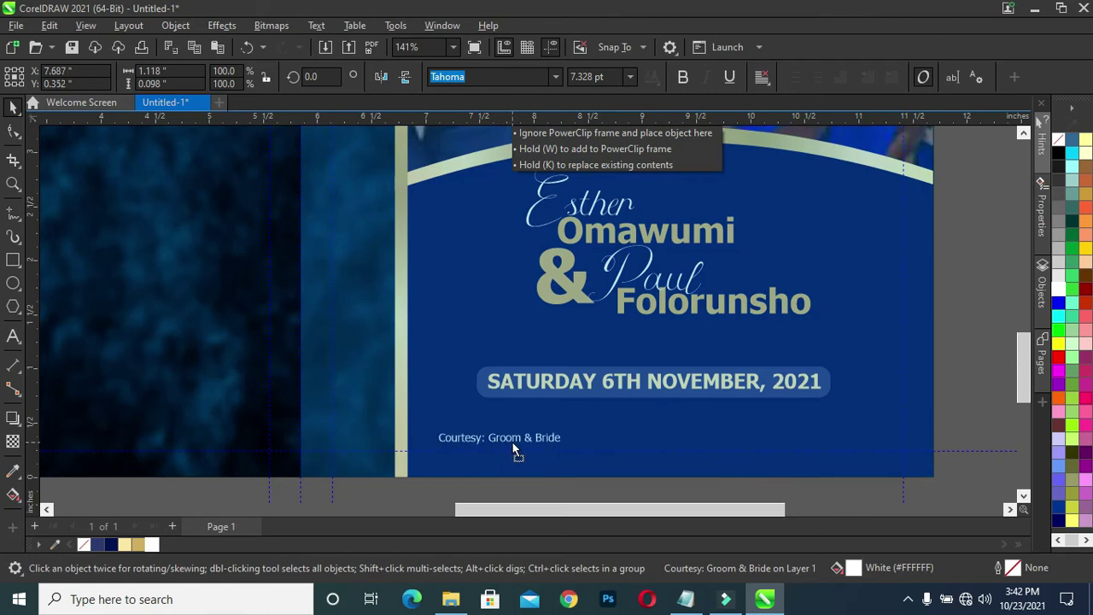
pyautogui.moveTo(512, 440); pyautogui.dragTo(509, 441)
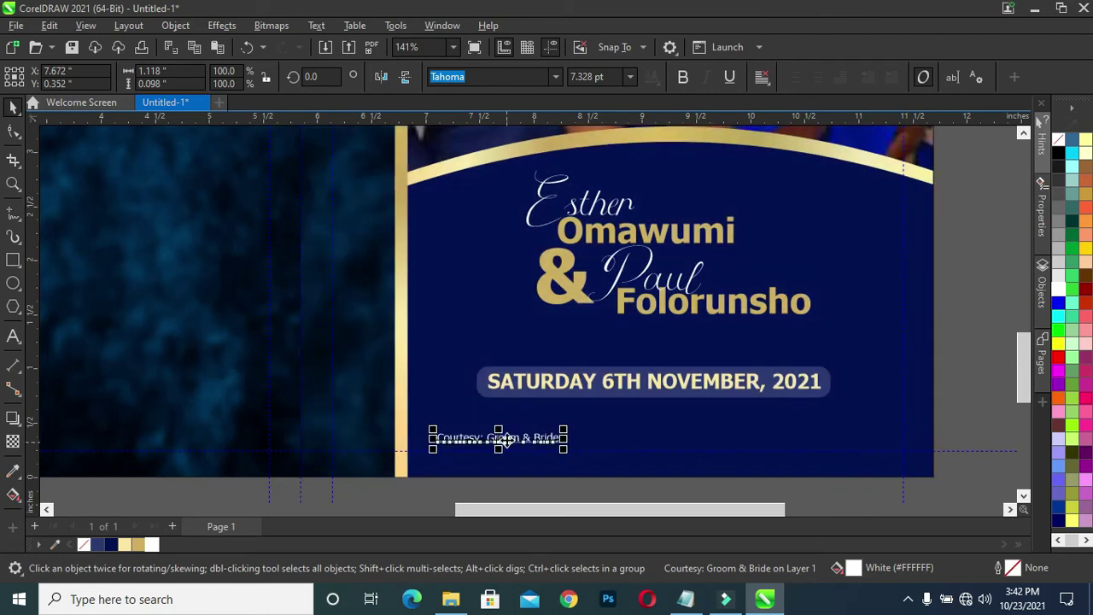
pyautogui.click(978, 389)
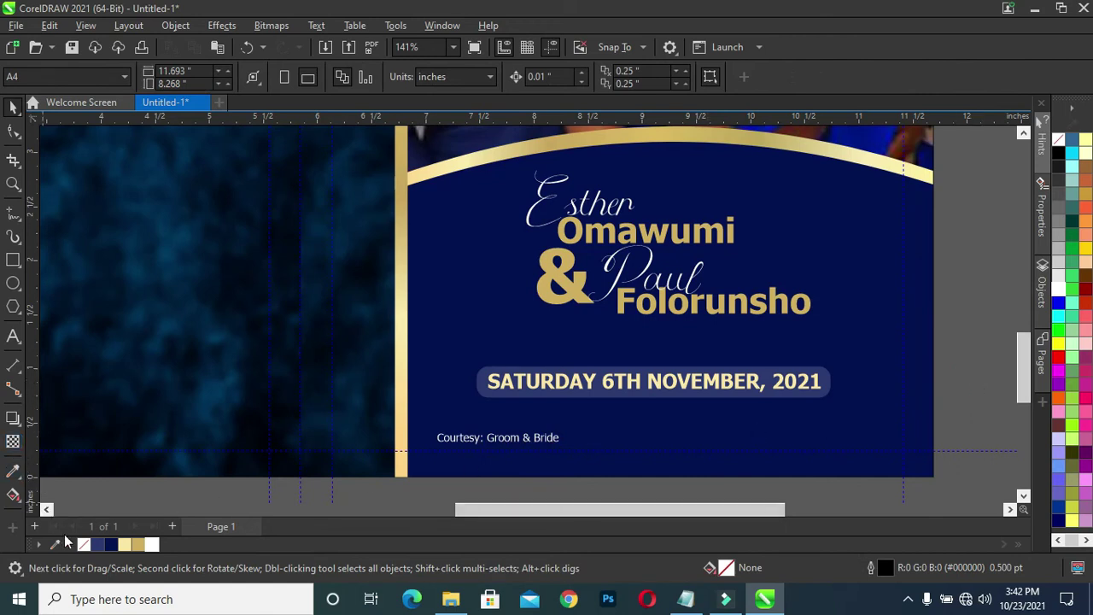
pyautogui.click(12, 261)
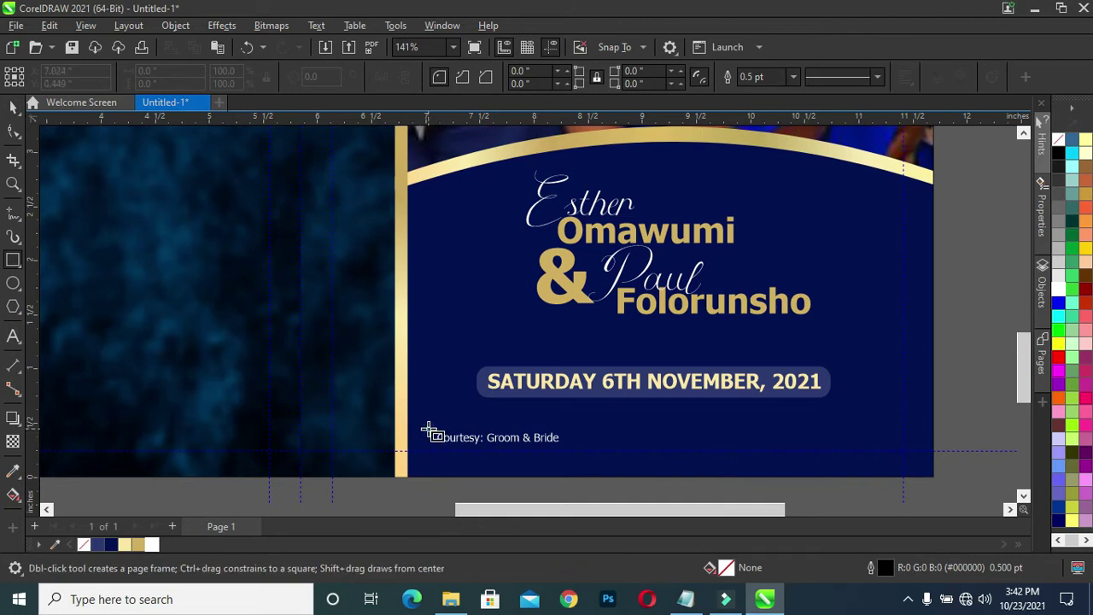
# Step: Draw a box around the Courtesy text and reshape its right end into a sloping curve
pyautogui.moveTo(429, 430); pyautogui.dragTo(614, 451)
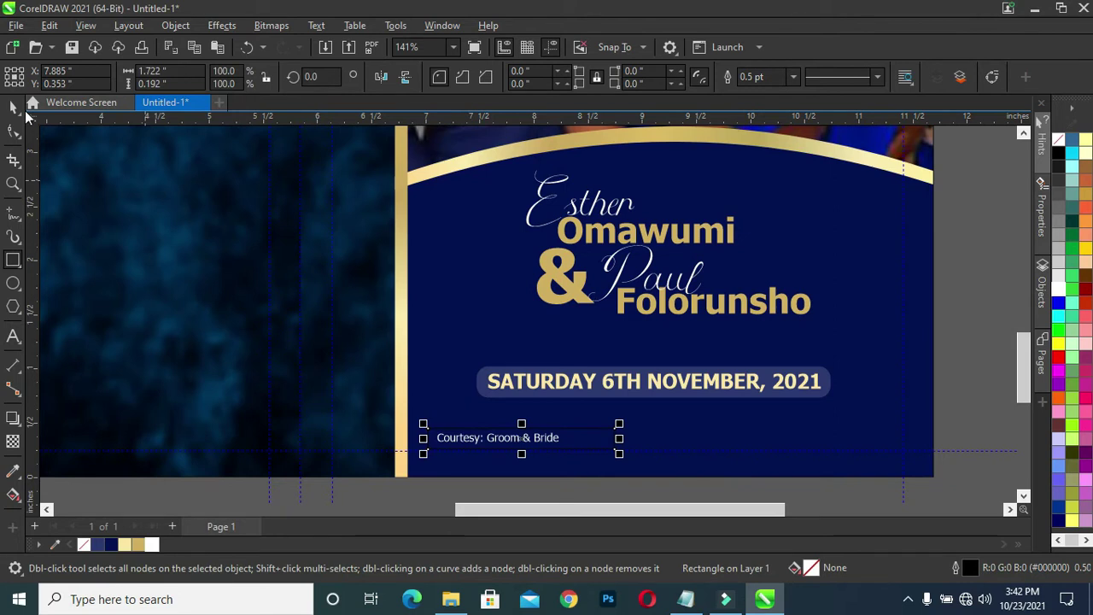
pyautogui.click(10, 108)
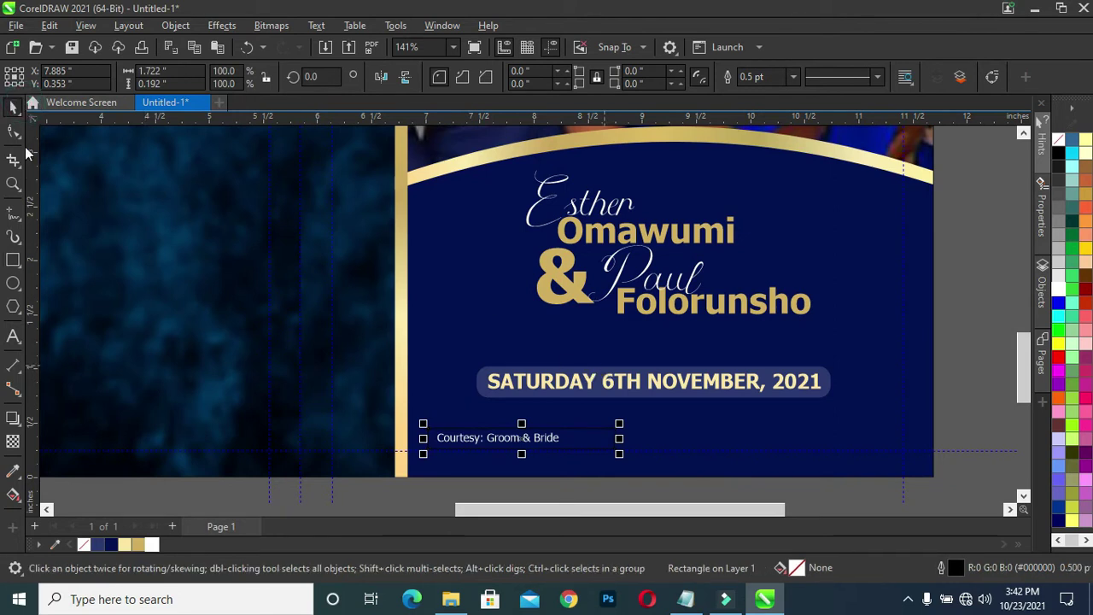
pyautogui.click(12, 135)
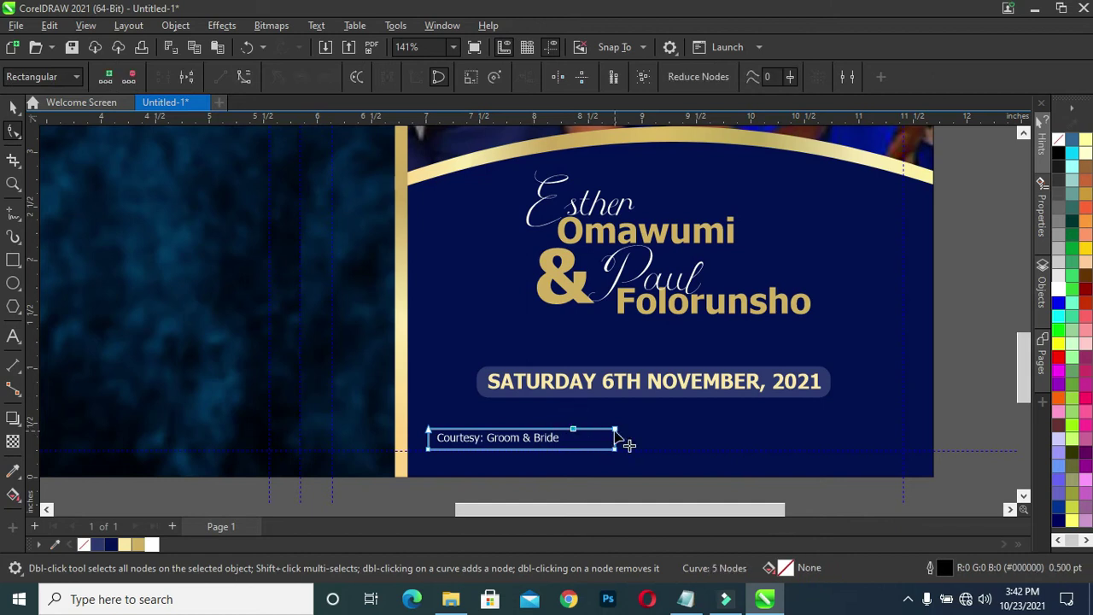
pyautogui.moveTo(615, 428)
pyautogui.mouseDown()
pyautogui.moveTo(572, 429)
pyautogui.moveTo(603, 450)
pyautogui.mouseUp()
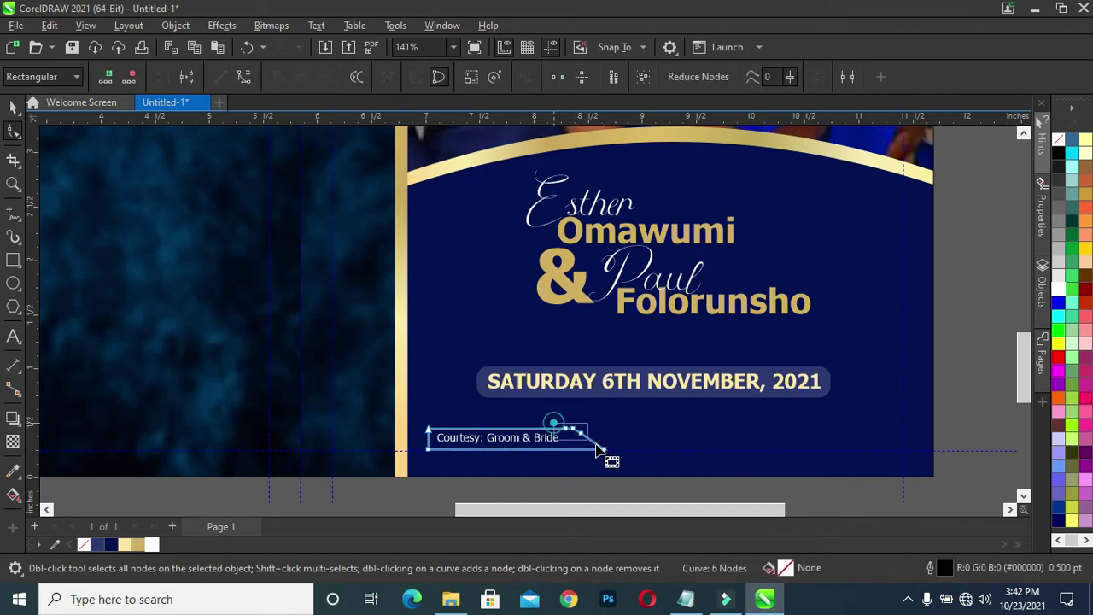
pyautogui.click(244, 76)
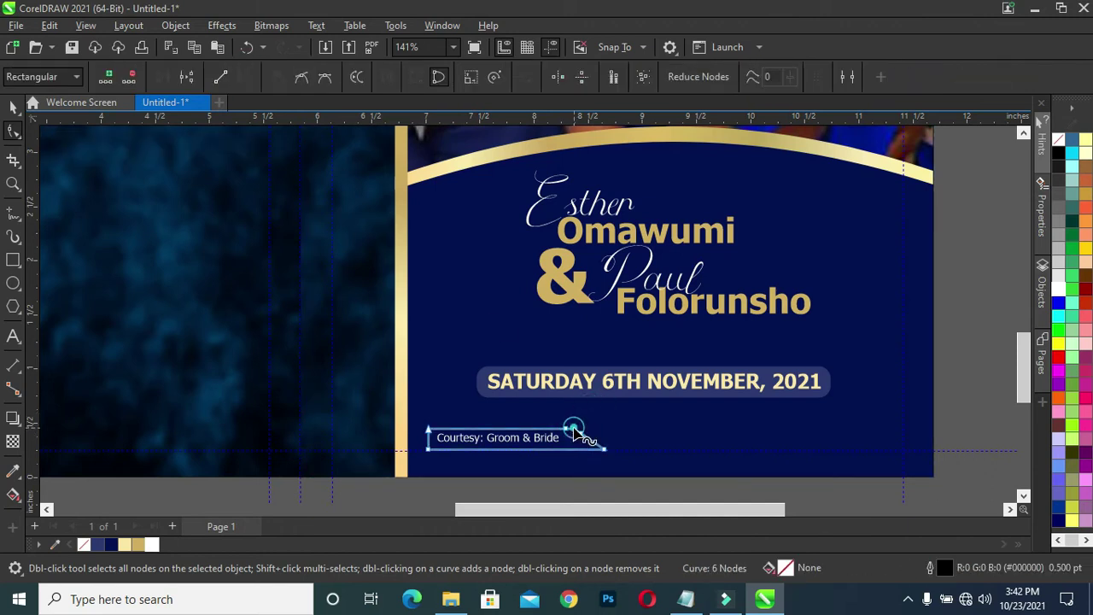
pyautogui.moveTo(587, 442); pyautogui.dragTo(606, 459)
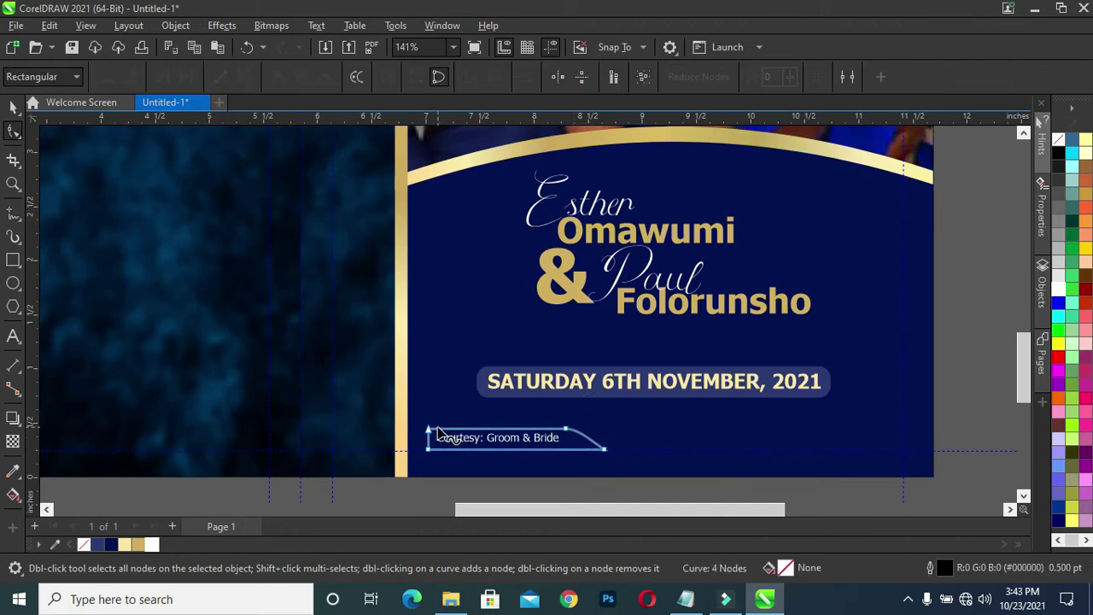
pyautogui.click(434, 430)
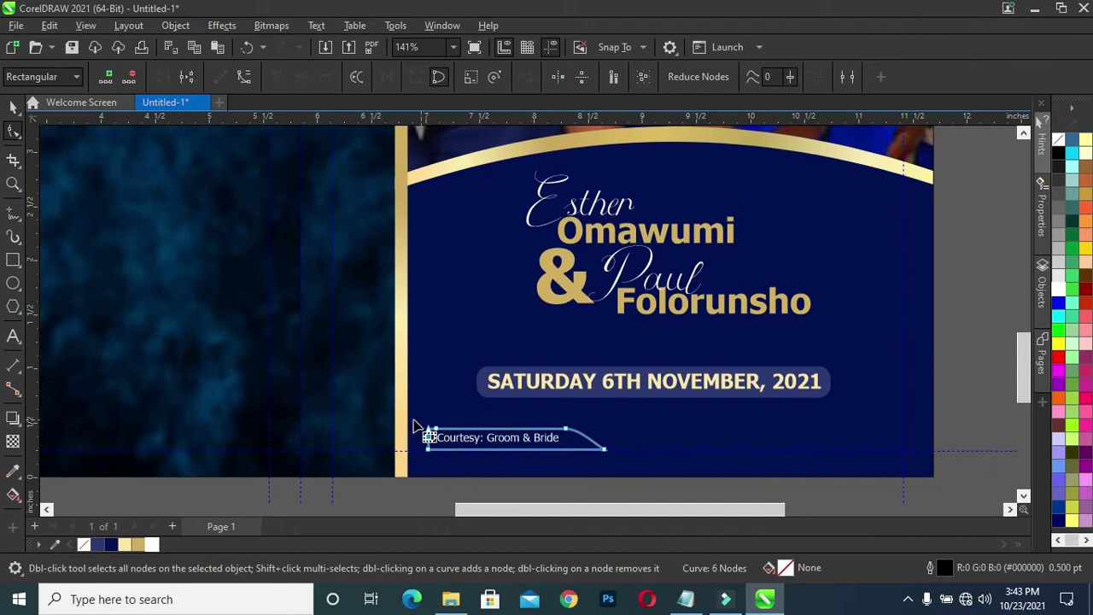
pyautogui.doubleClick(432, 432)
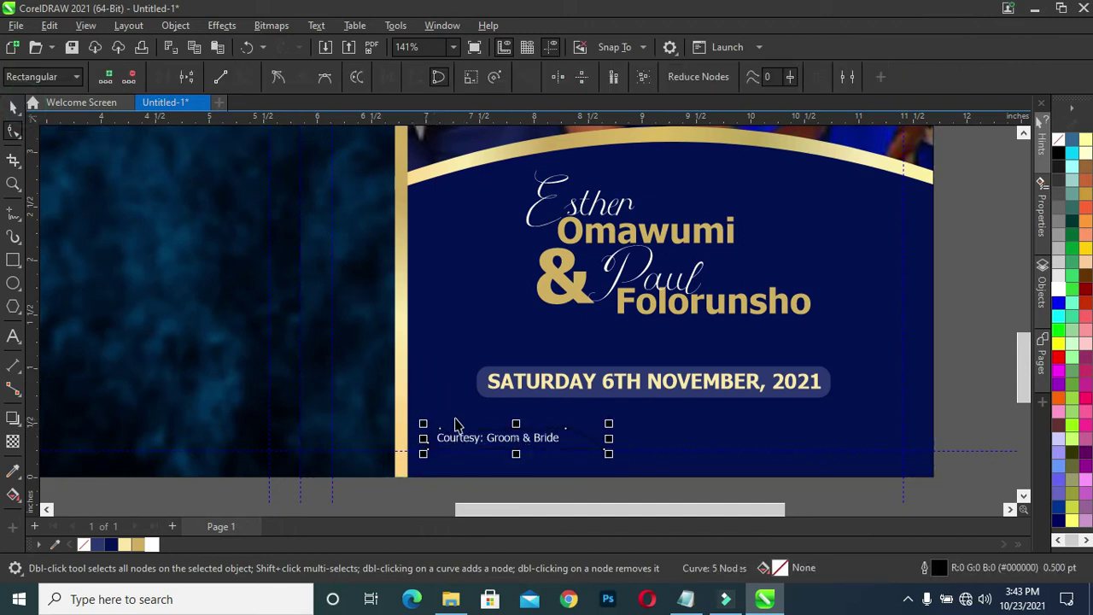
# Step: Fill the tag shape muted blue and remove its outline
pyautogui.press('space')
pyautogui.click(98, 544)
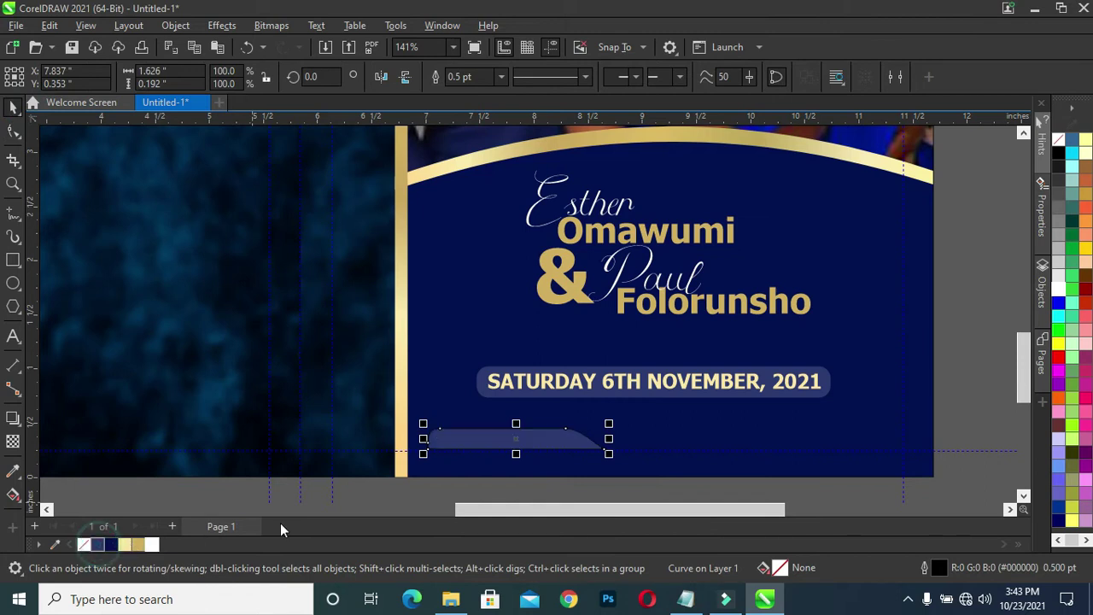
pyautogui.rightClick(82, 545)
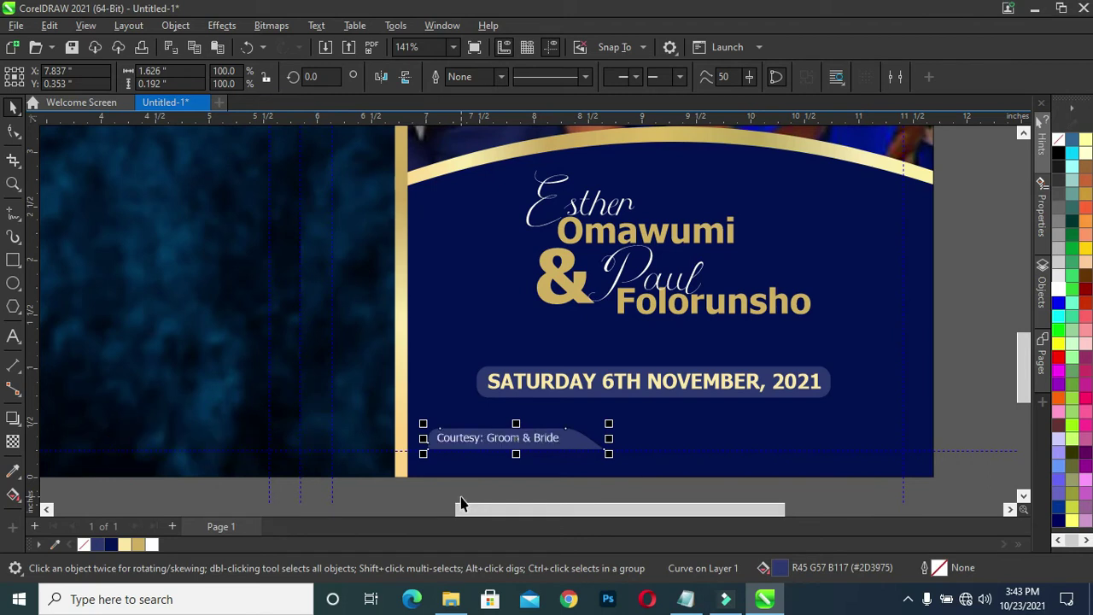
# Step: Turn the Courtesy tag gold and colour the Courtesy text dark navy
pyautogui.click(140, 545)
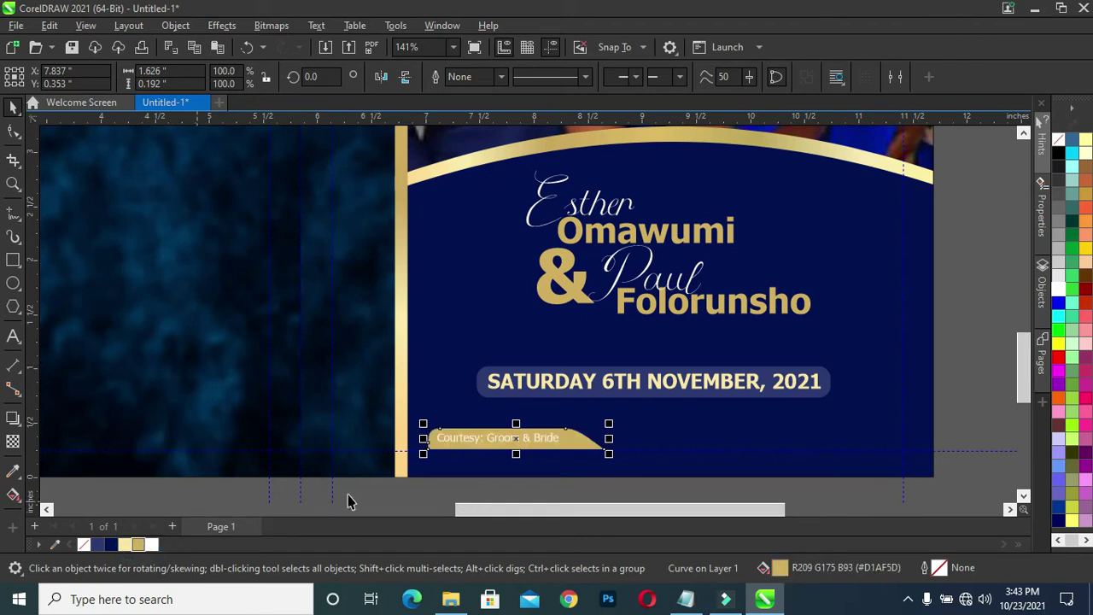
pyautogui.click(419, 494)
pyautogui.click(489, 440)
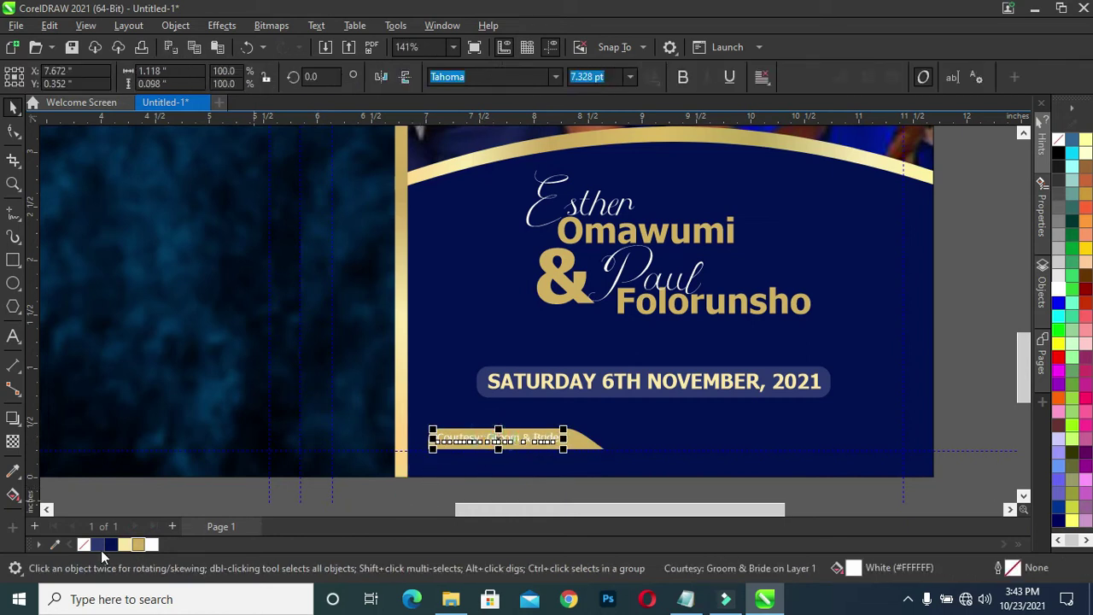
pyautogui.click(112, 545)
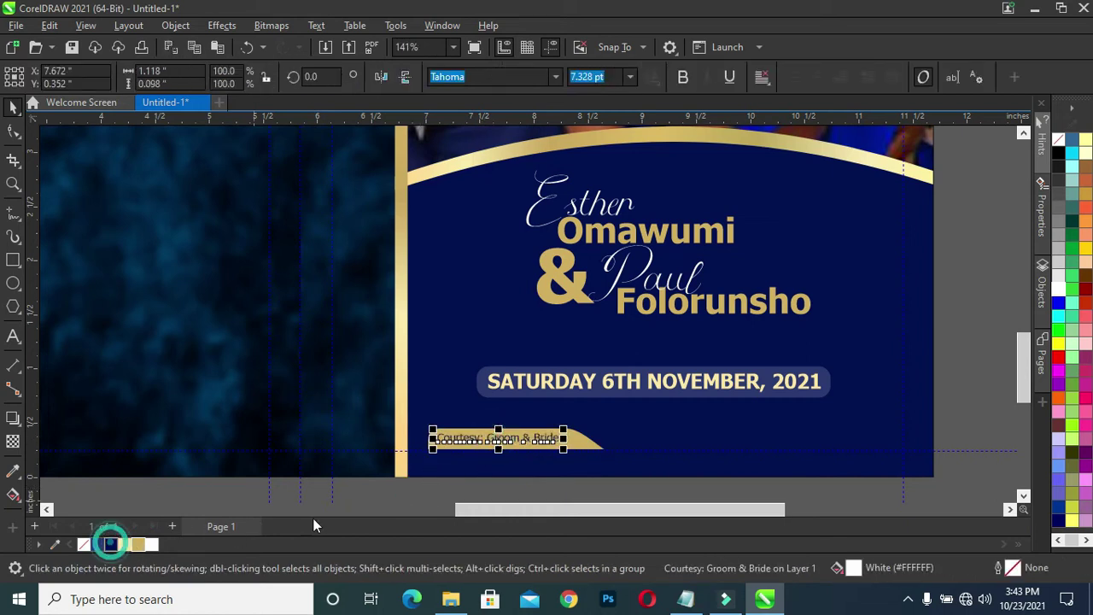
pyautogui.click(459, 495)
# Step: Enlarge the Courtesy text slightly and nudge it down
pyautogui.click(493, 444)
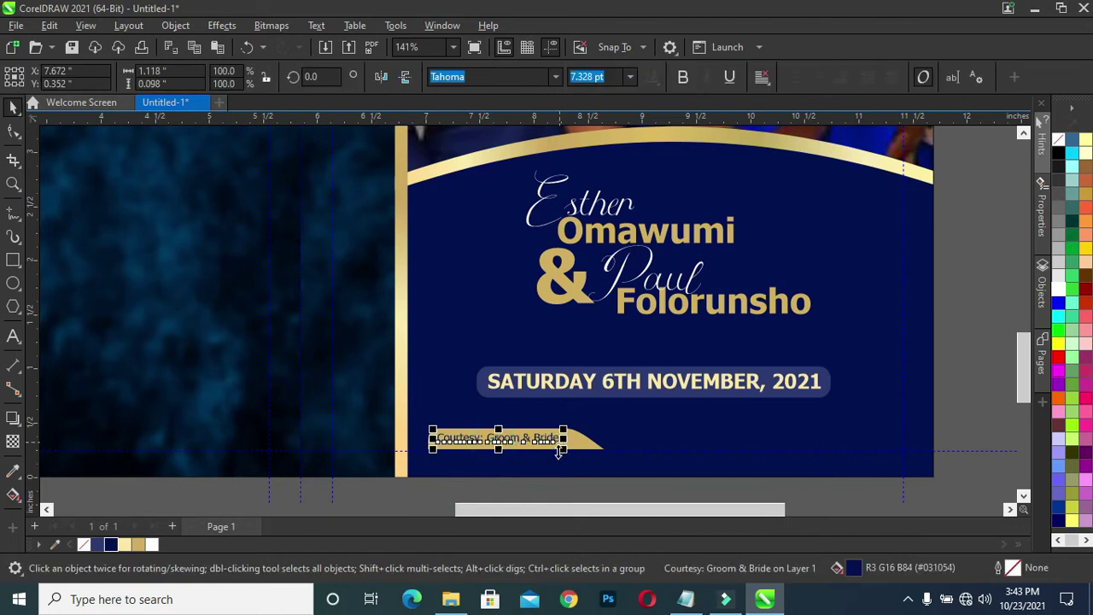
pyautogui.moveTo(563, 450); pyautogui.dragTo(581, 452)
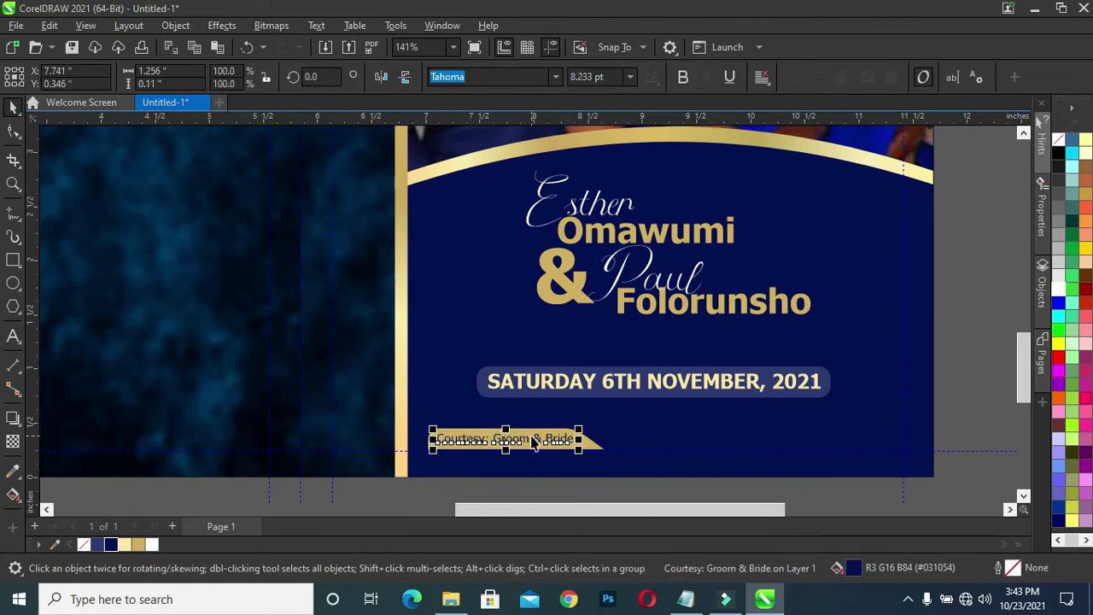
pyautogui.press('Down')
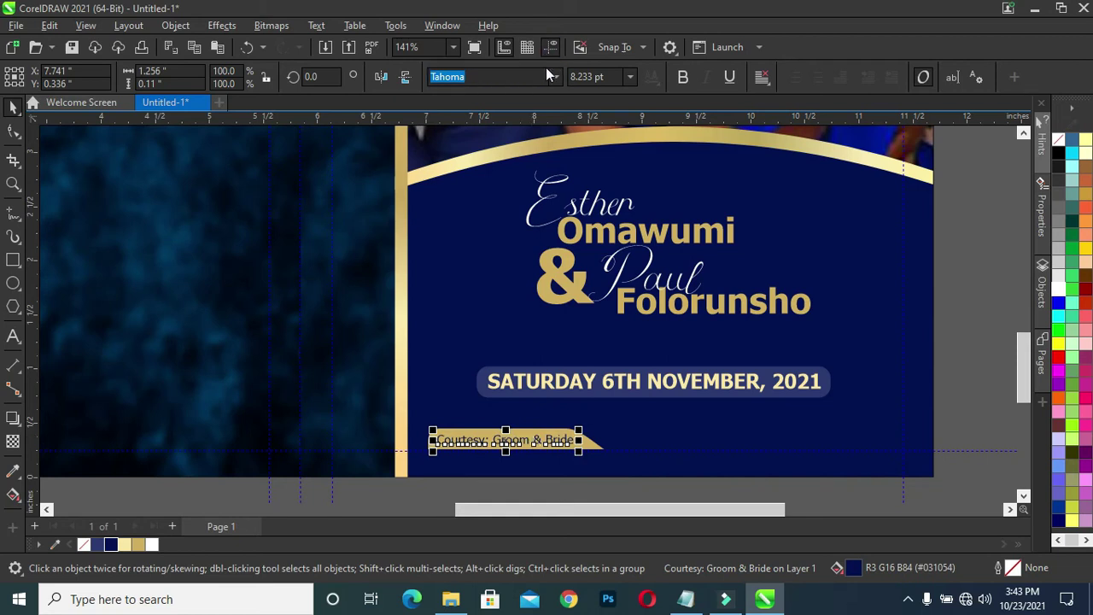
# Step: Switch the Courtesy text to Tahoma Bold and resize and nudge it to fit the tag
pyautogui.click(555, 77)
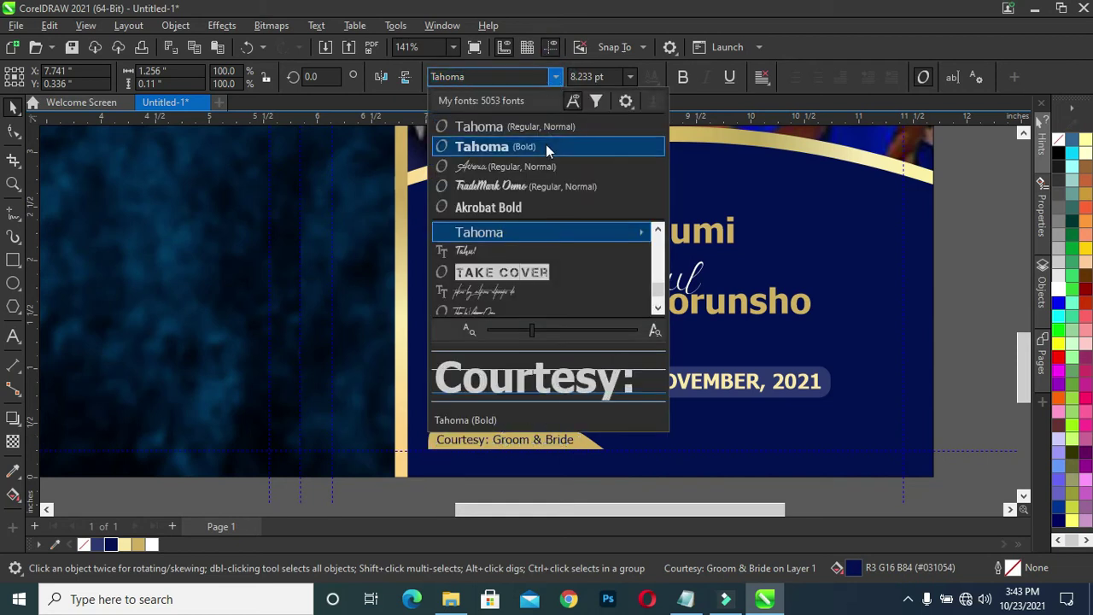
pyautogui.click(546, 144)
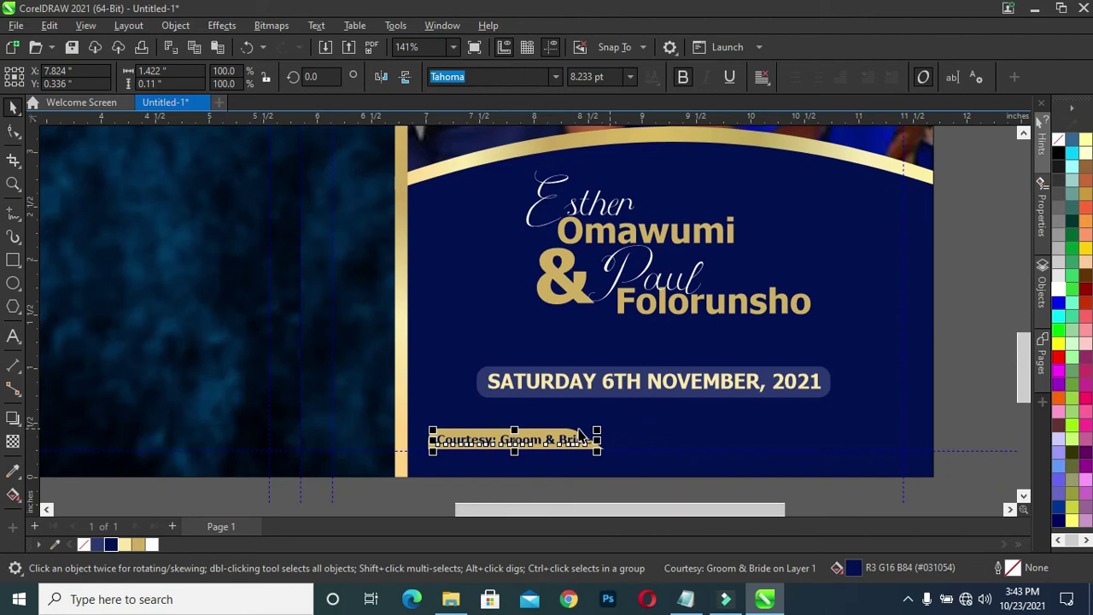
pyautogui.moveTo(597, 433); pyautogui.dragTo(590, 433)
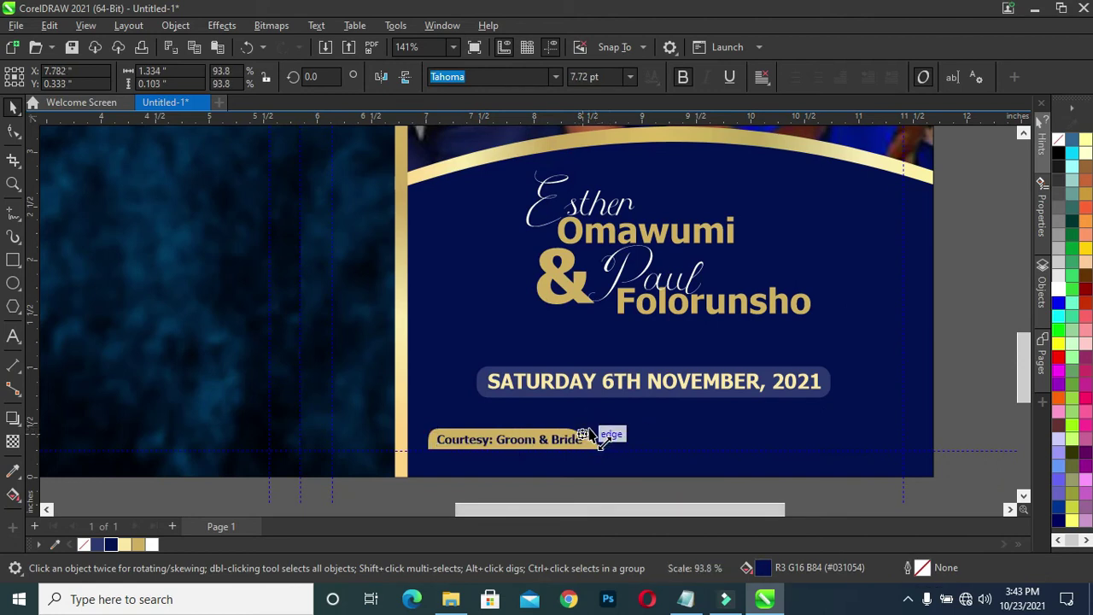
pyautogui.scroll(1, 584, 430)
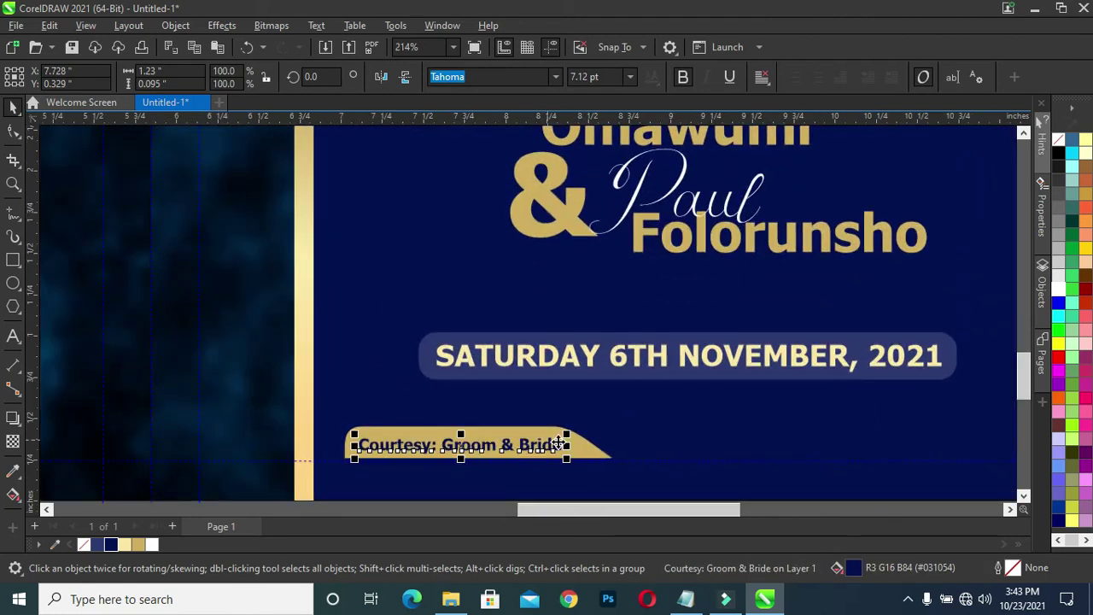
pyautogui.moveTo(567, 436); pyautogui.dragTo(576, 432)
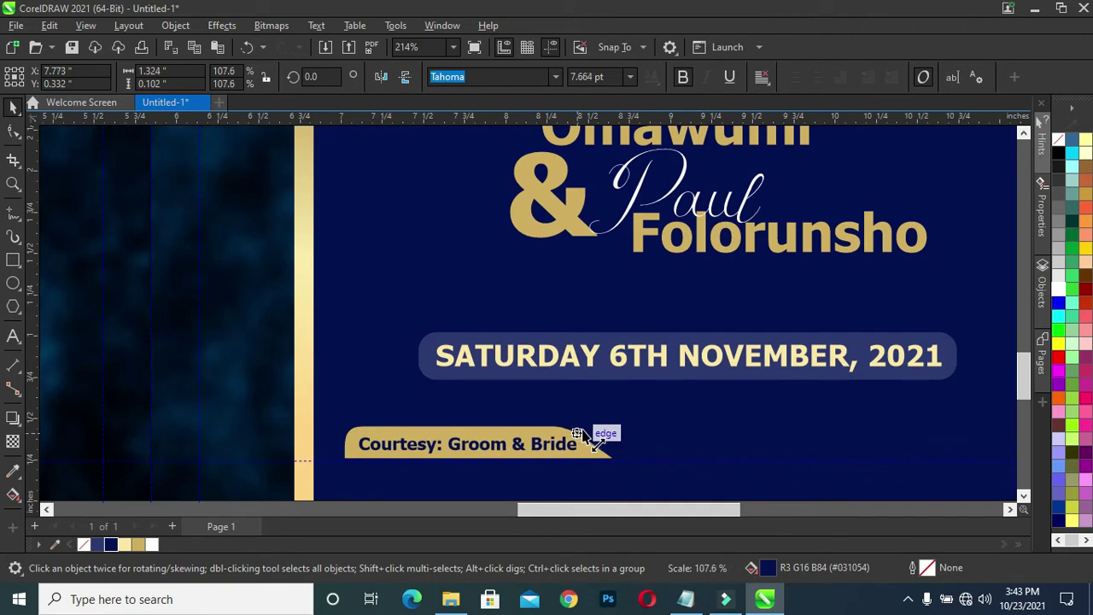
pyautogui.moveTo(575, 433); pyautogui.dragTo(580, 433)
pyautogui.press('Left')
pyautogui.press('Left')
pyautogui.press('Left')
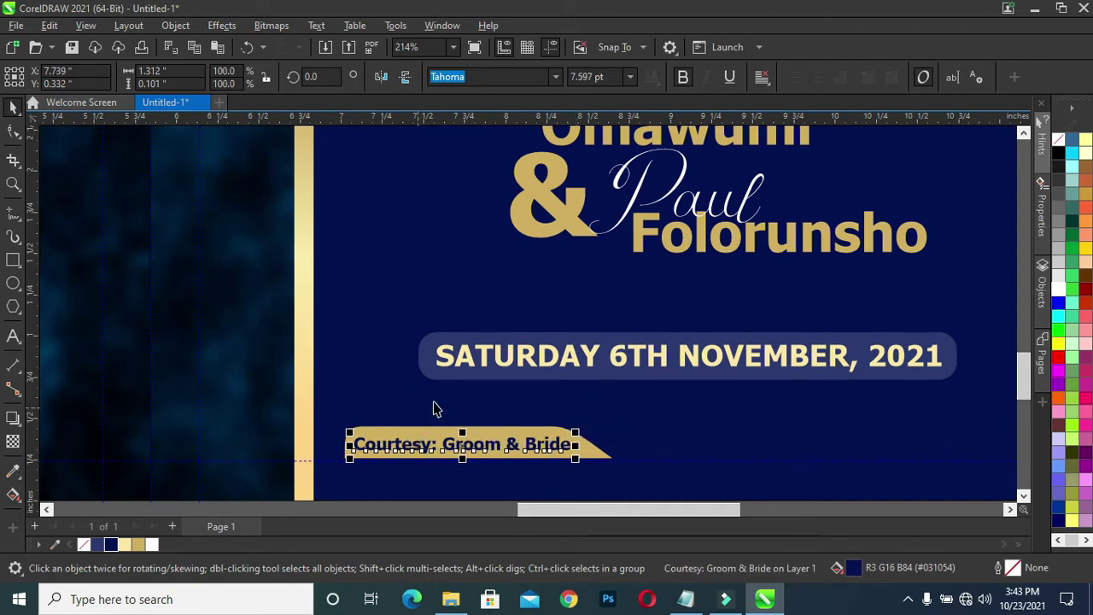
pyautogui.scroll(-1, 434, 408)
pyautogui.scroll(1, 575, 437)
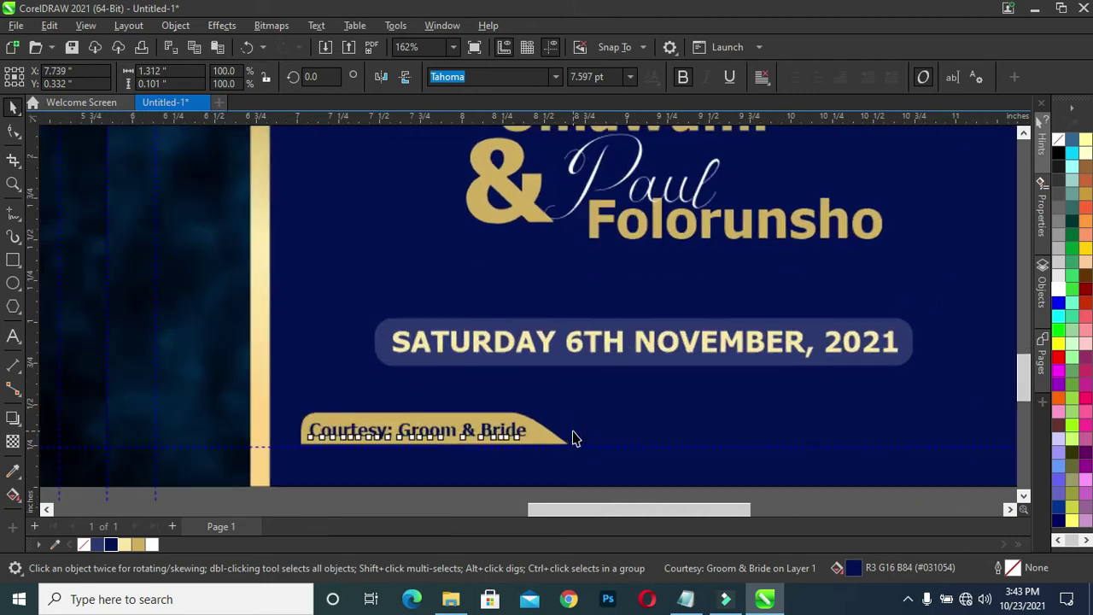
pyautogui.click(556, 439)
# Step: Add a node on the gold tag's lower edge and pull its pointed tip and lower-right corner inward
pyautogui.click(13, 130)
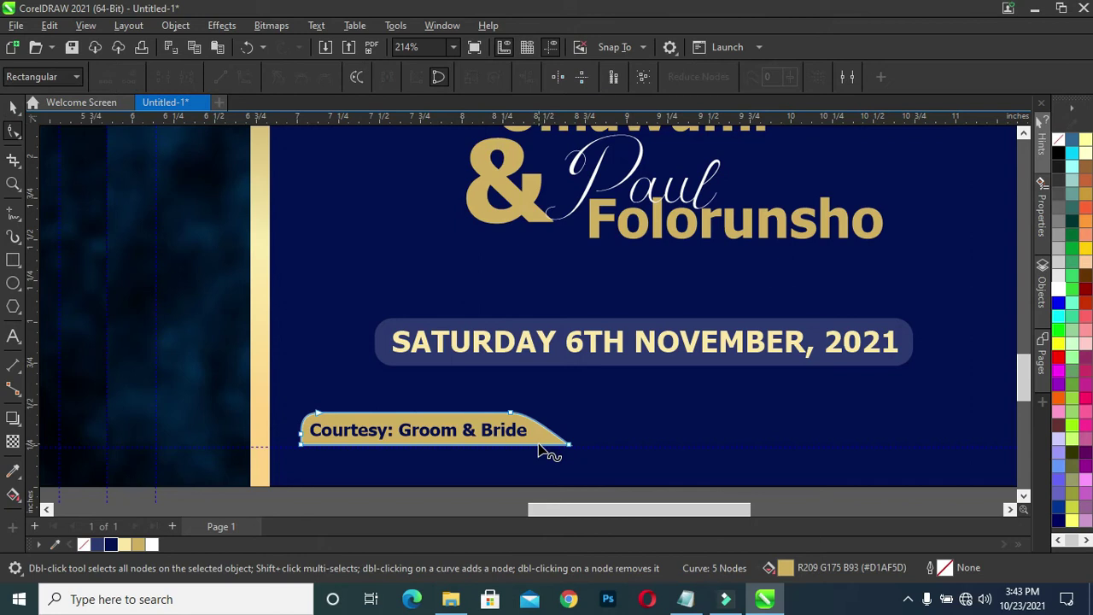
pyautogui.doubleClick(542, 444)
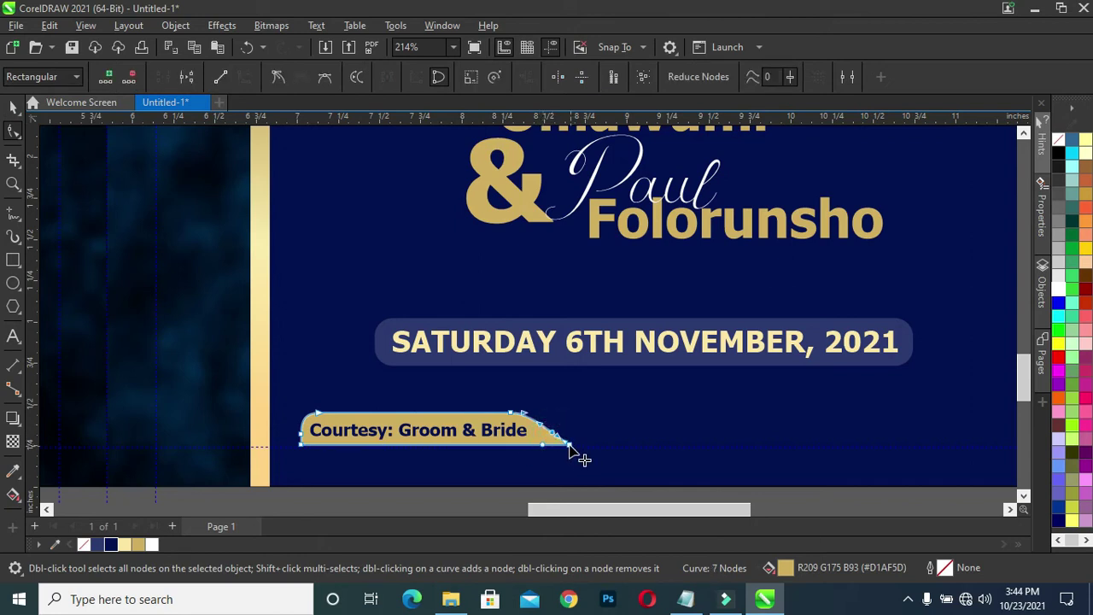
pyautogui.moveTo(563, 446); pyautogui.dragTo(559, 439)
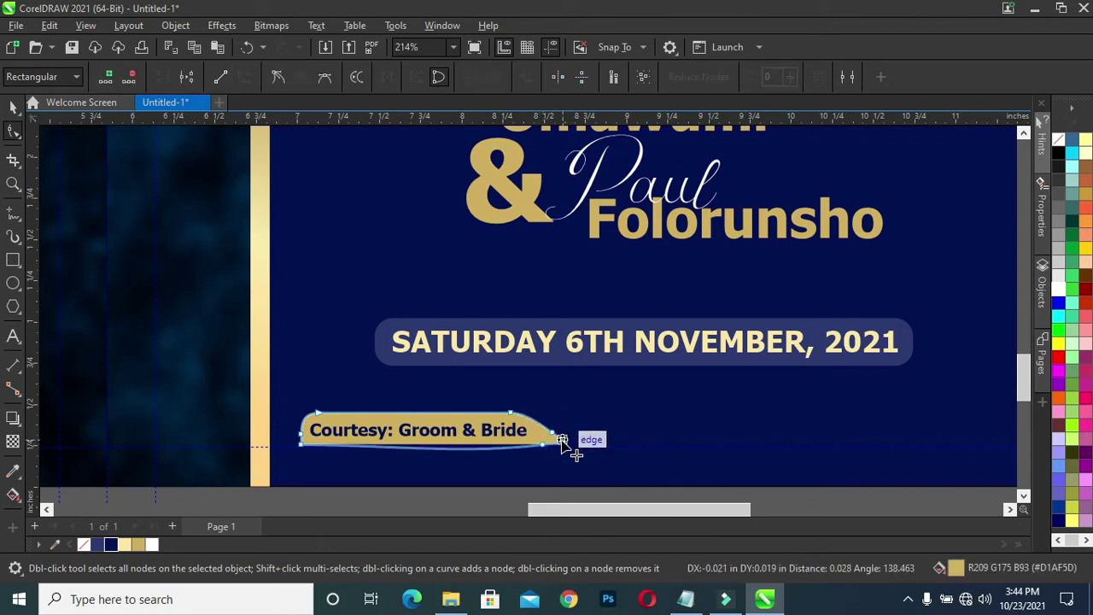
pyautogui.scroll(2, 572, 444)
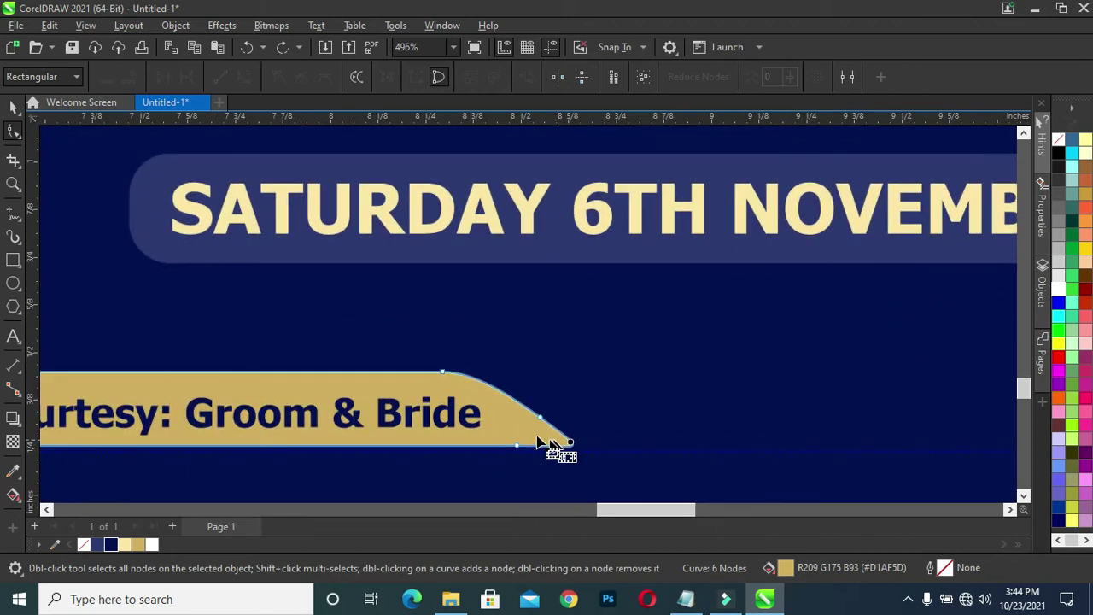
pyautogui.moveTo(590, 454); pyautogui.dragTo(541, 445)
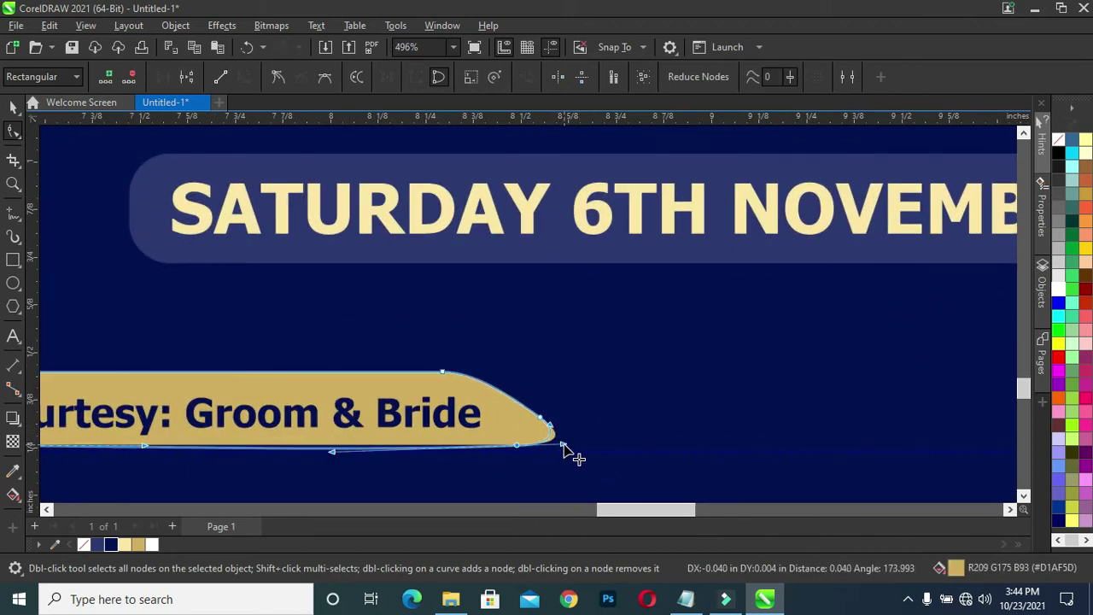
pyautogui.moveTo(548, 421); pyautogui.dragTo(517, 420)
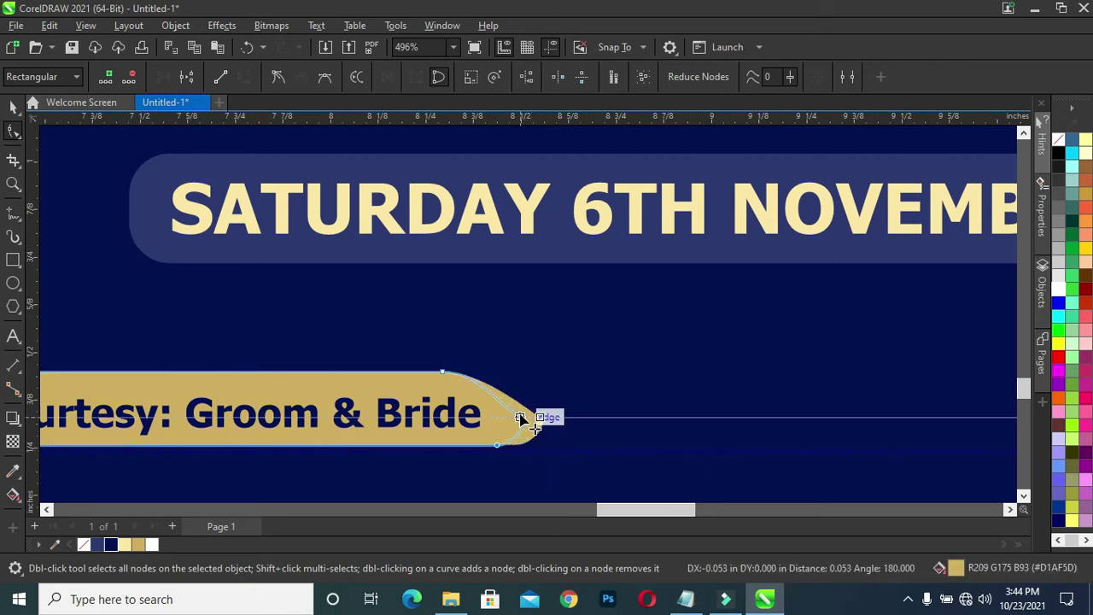
# Step: Curve the tag's upper-right edge and fine-tune it into a smoothly rounded end
pyautogui.click(444, 374)
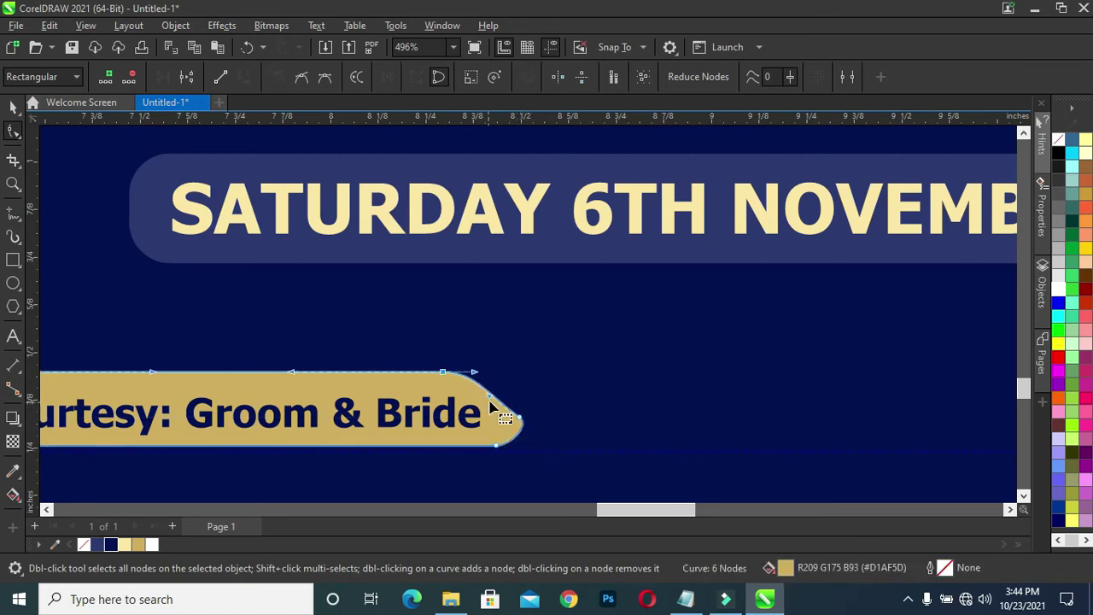
pyautogui.moveTo(490, 399); pyautogui.dragTo(510, 390)
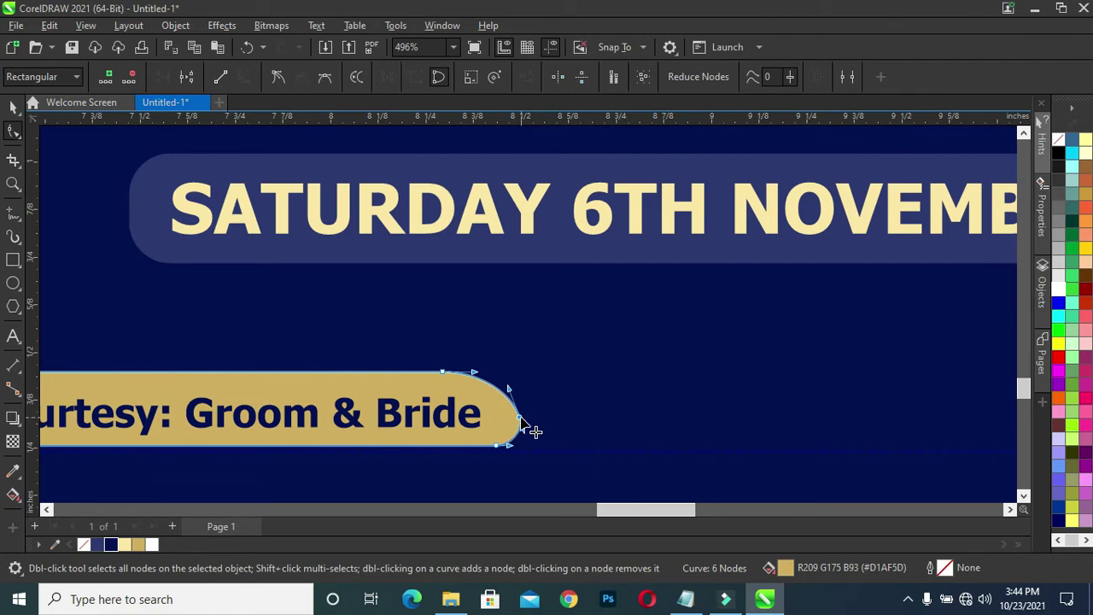
pyautogui.scroll(-2, 554, 401)
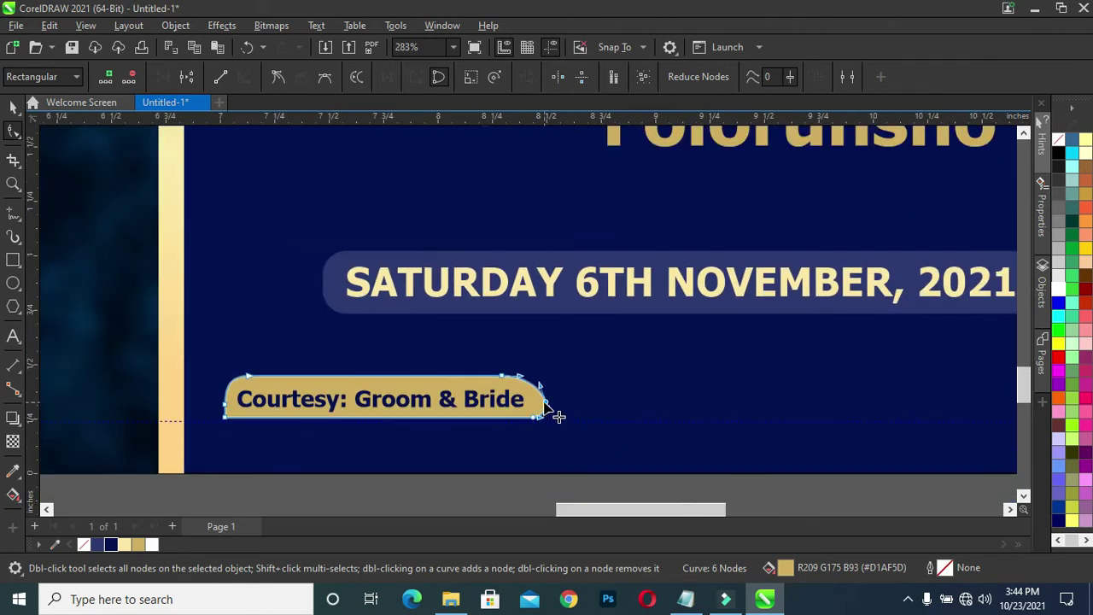
pyautogui.moveTo(538, 420); pyautogui.dragTo(540, 421)
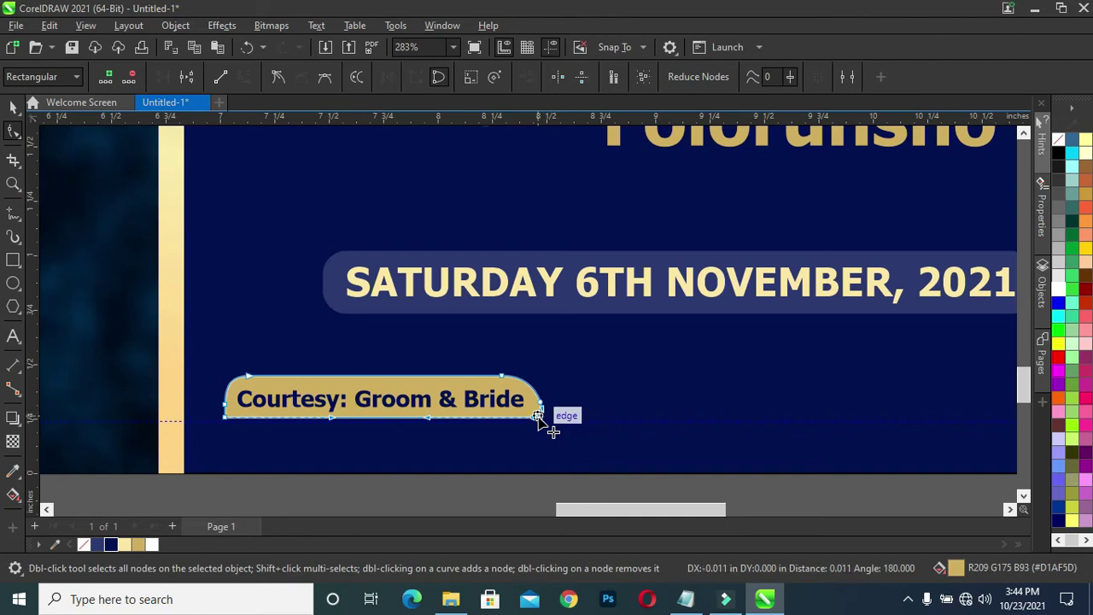
pyautogui.click(13, 106)
pyautogui.click(94, 239)
pyautogui.scroll(-1, 500, 398)
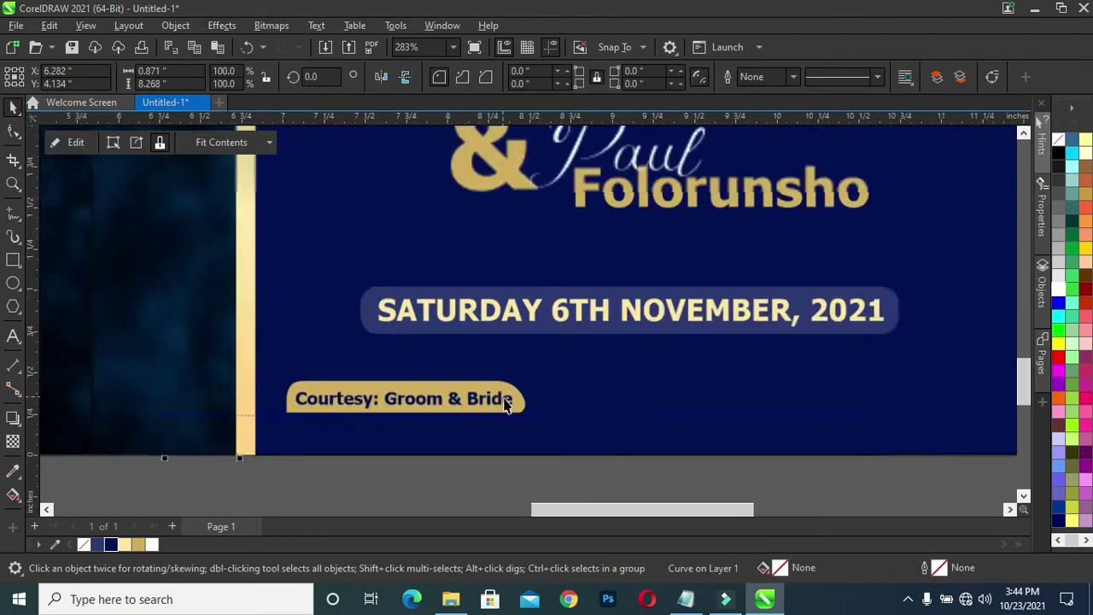
pyautogui.scroll(-2, 503, 407)
pyautogui.scroll(-1, 529, 384)
pyautogui.scroll(3, 547, 359)
# Step: Nudge the courtesy tag slightly upward on the panel
pyautogui.moveTo(427, 433); pyautogui.dragTo(430, 422)
pyautogui.click(152, 544)
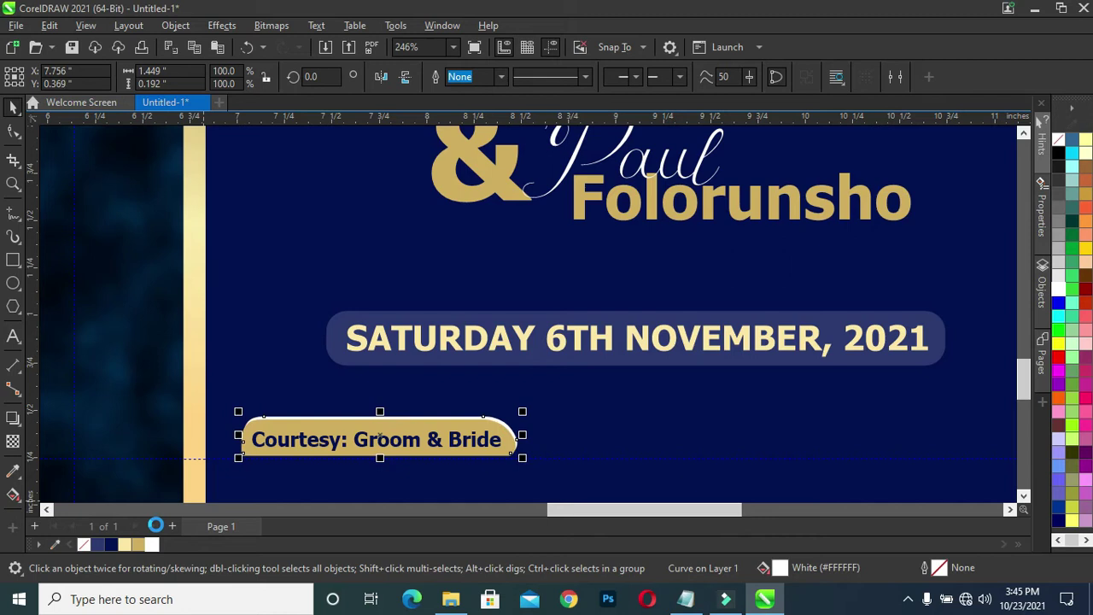
pyautogui.scroll(-1, 308, 475)
pyautogui.scroll(-1, 354, 476)
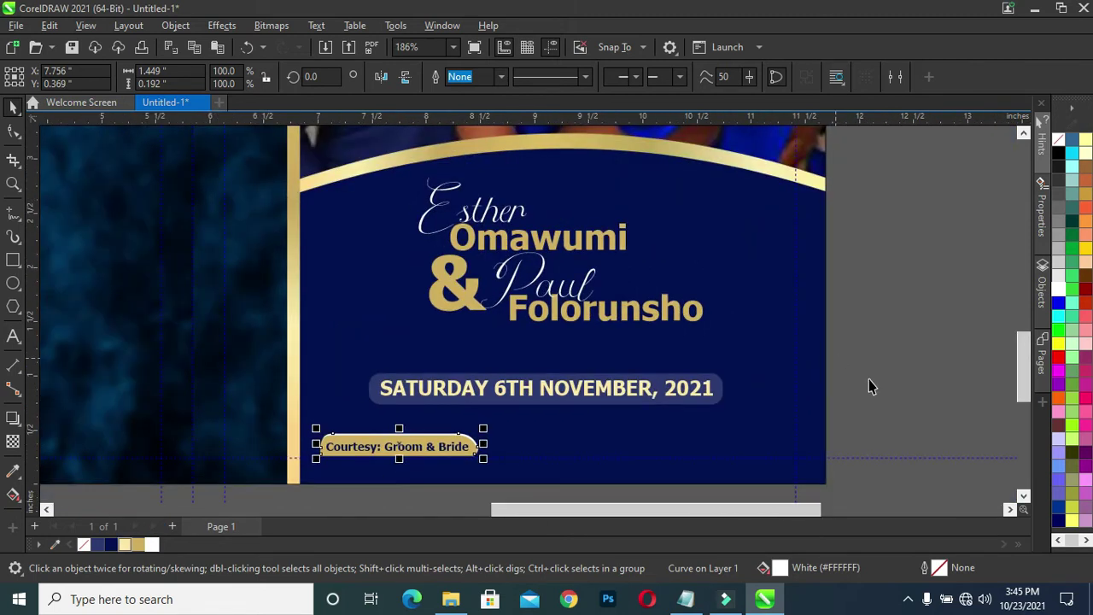
pyautogui.scroll(-1, 608, 402)
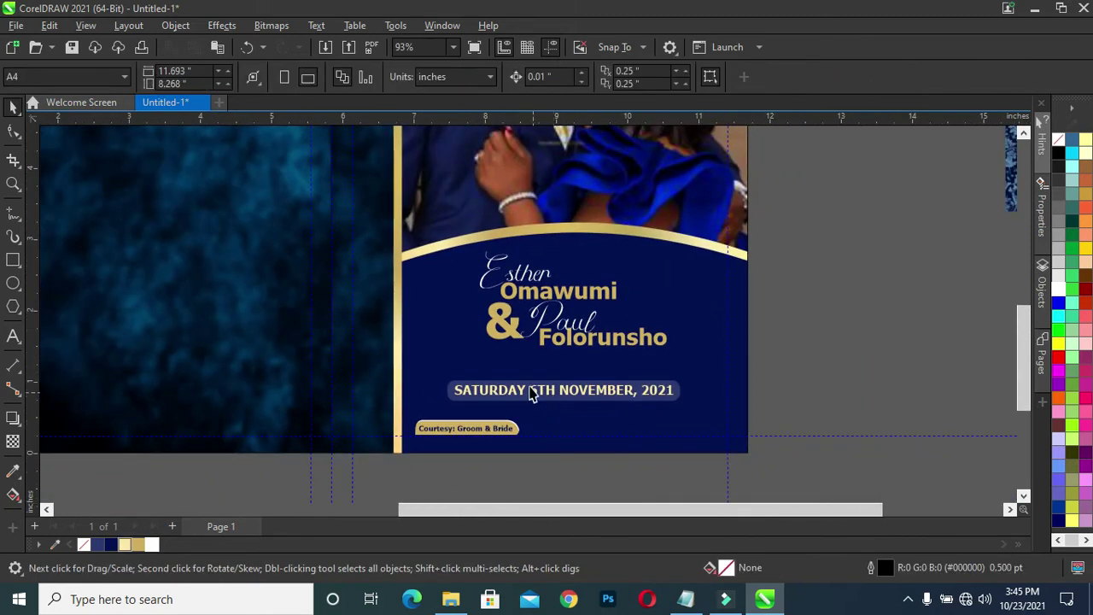
pyautogui.scroll(-1, 530, 391)
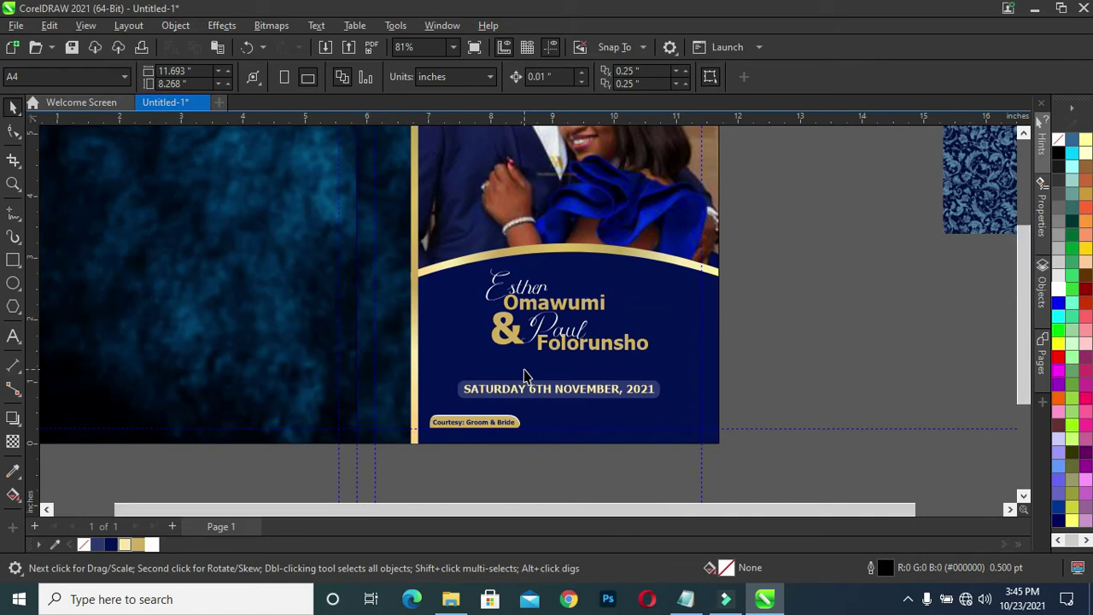
pyautogui.scroll(-1, 522, 377)
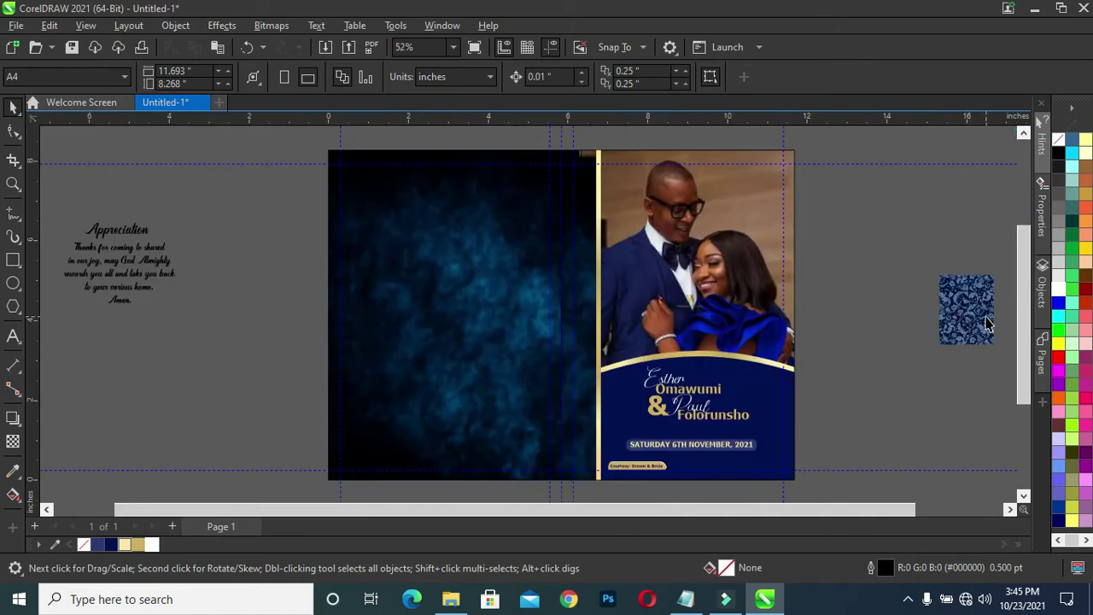
# Step: Move the floral pattern swatch beside the card and rotate it 270°
pyautogui.moveTo(986, 323); pyautogui.dragTo(859, 372)
pyautogui.scroll(1, 856, 414)
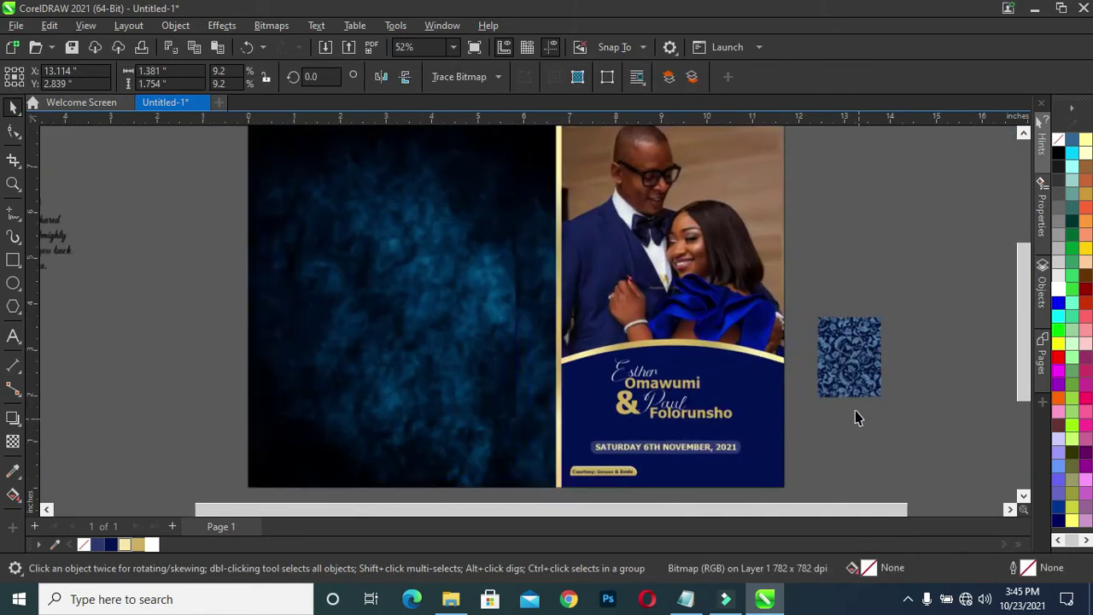
pyautogui.scroll(1, 856, 416)
pyautogui.click(851, 363)
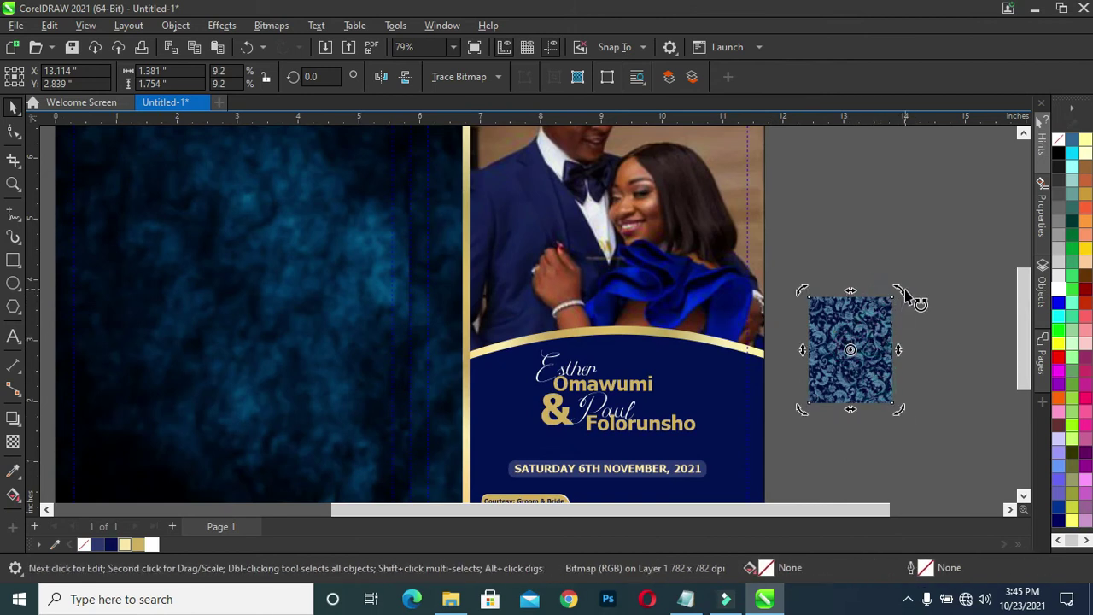
pyautogui.moveTo(903, 293)
pyautogui.mouseDown()
pyautogui.moveTo(954, 368)
pyautogui.moveTo(962, 428)
pyautogui.moveTo(956, 420)
pyautogui.mouseUp()
pyautogui.click(956, 253)
# Step: Enlarge the pattern image to about 28.6% and place it right of the cover
pyautogui.click(904, 329)
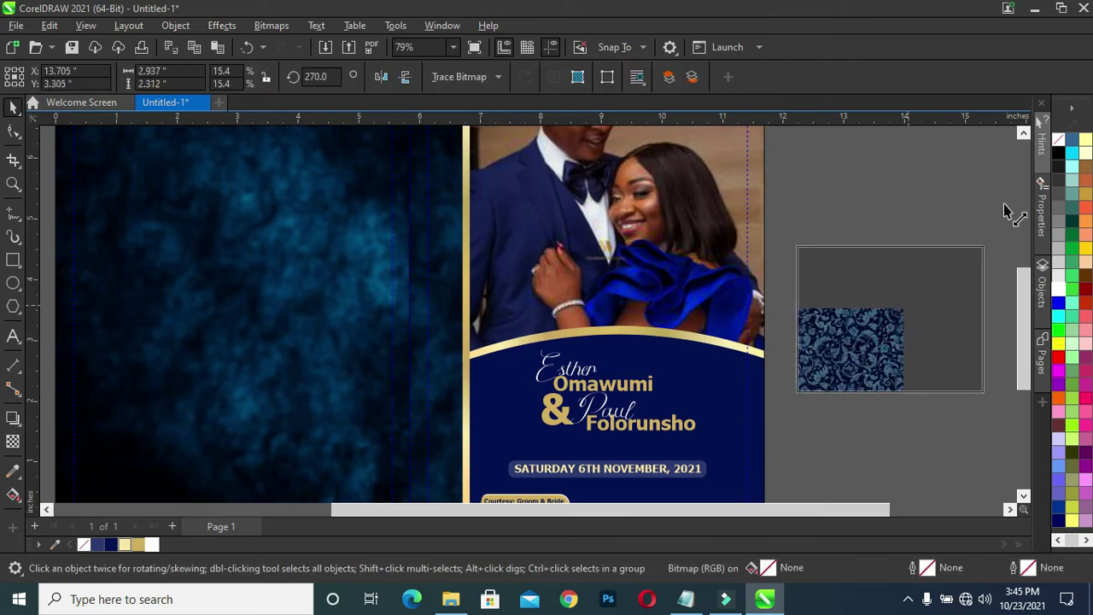
pyautogui.moveTo(907, 305); pyautogui.dragTo(1016, 154)
pyautogui.moveTo(736, 401); pyautogui.dragTo(706, 425)
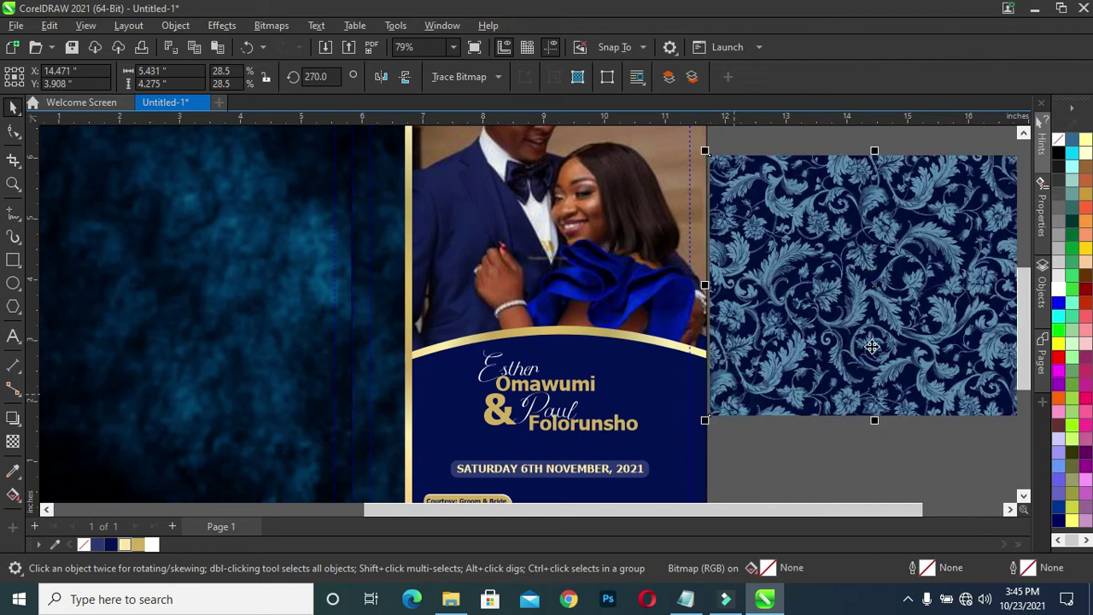
pyautogui.scroll(-1, 824, 326)
pyautogui.scroll(-2, 823, 325)
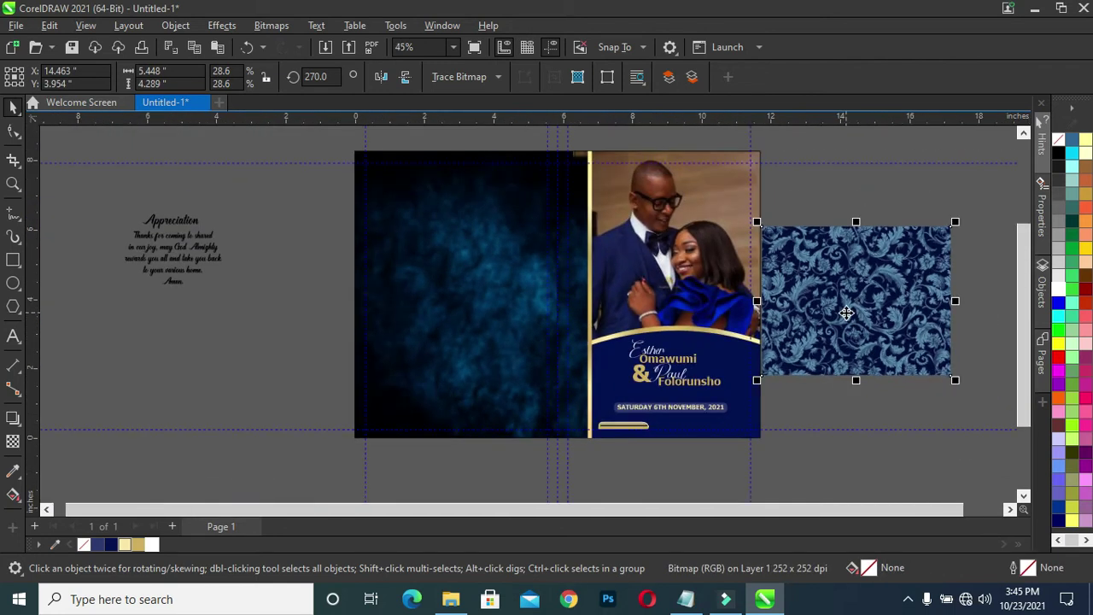
pyautogui.moveTo(844, 313); pyautogui.dragTo(865, 340)
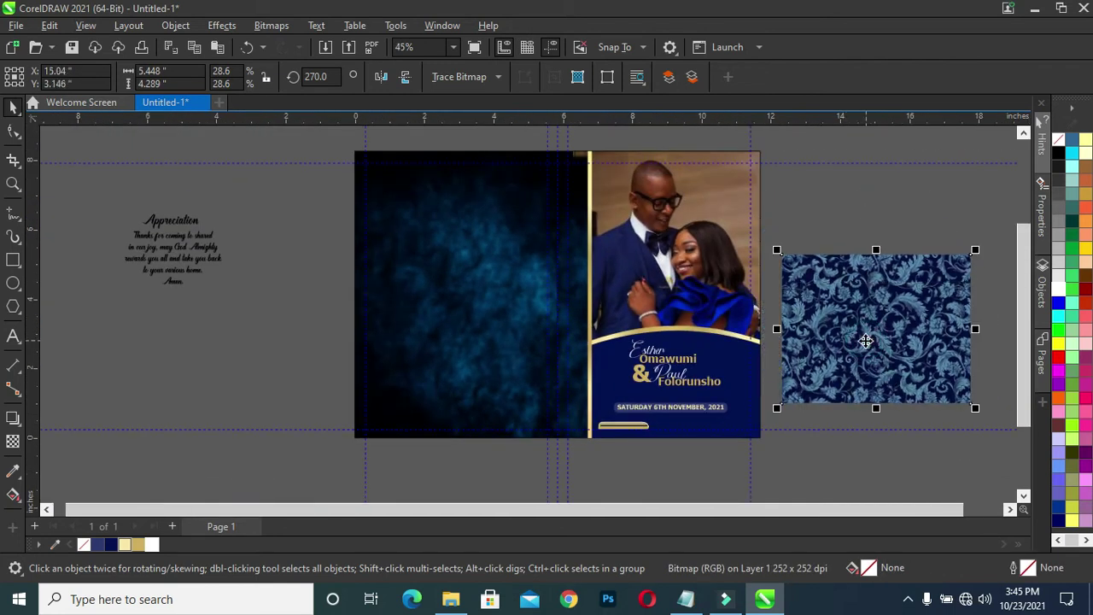
# Step: Apply a Gaussian Blur with radius 12.9 to the pattern
pyautogui.click(232, 28)
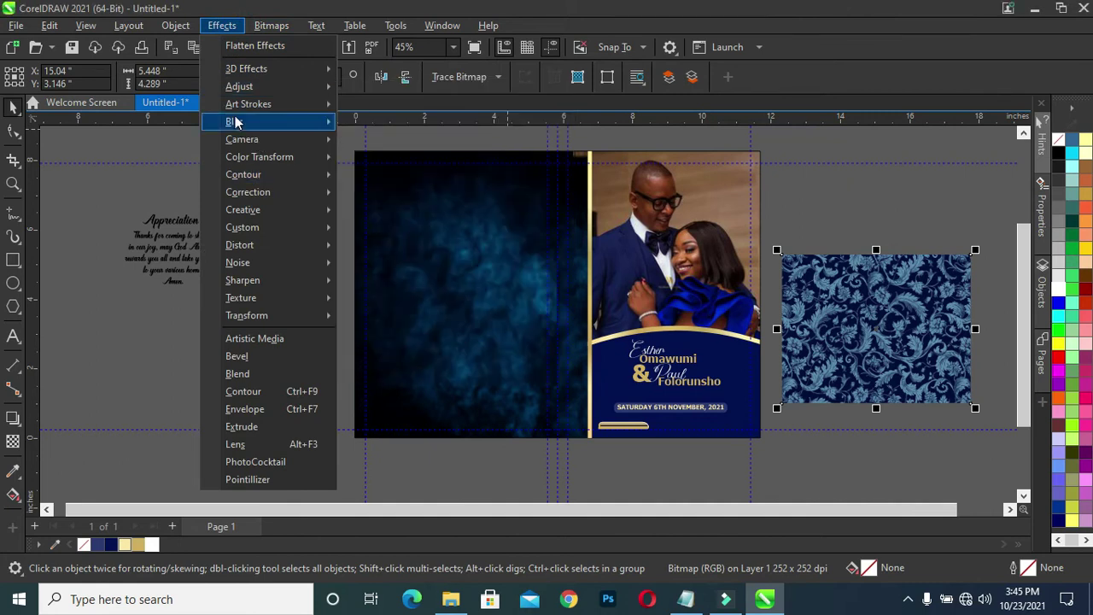
pyautogui.moveTo(248, 121)
pyautogui.click(444, 157)
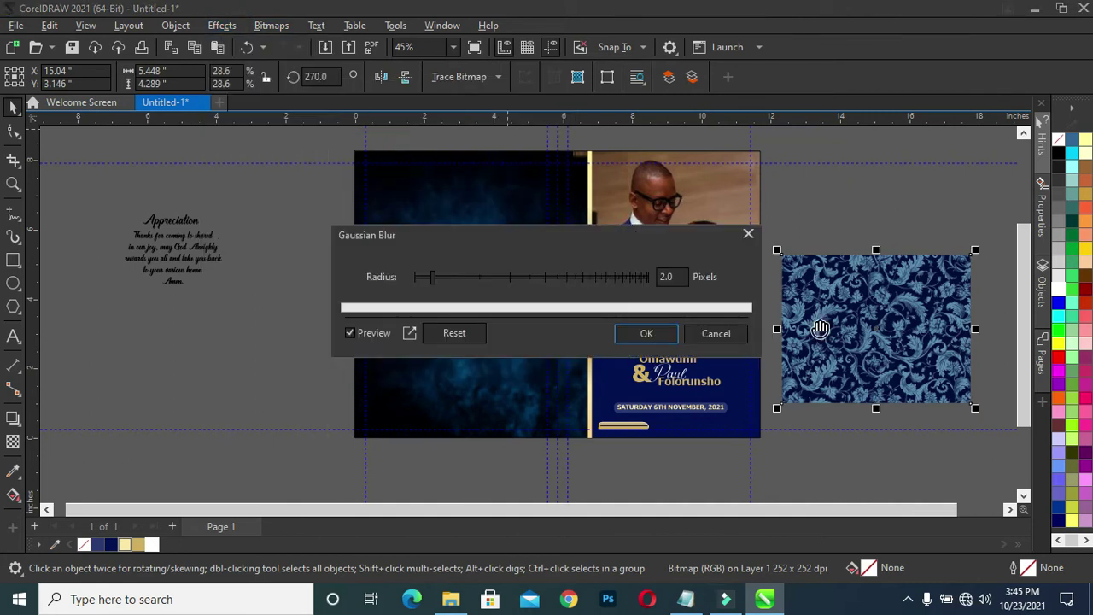
pyautogui.click(477, 275)
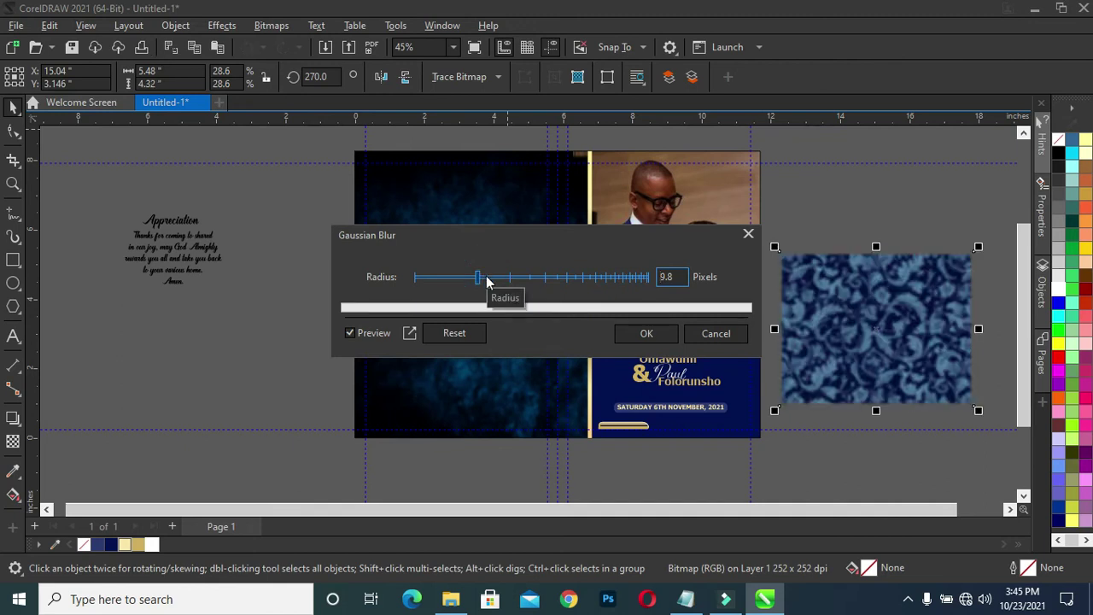
pyautogui.moveTo(486, 278); pyautogui.dragTo(503, 280)
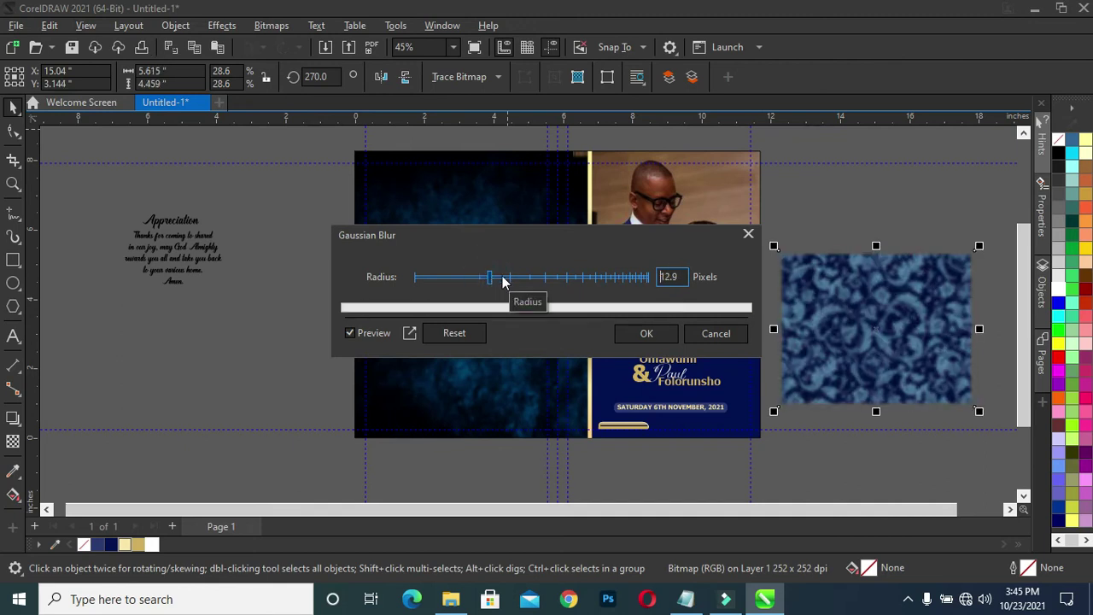
pyautogui.click(645, 327)
# Step: Move the blurred lace over the name panel and set its transparency merge mode to Multiply
pyautogui.scroll(2, 837, 348)
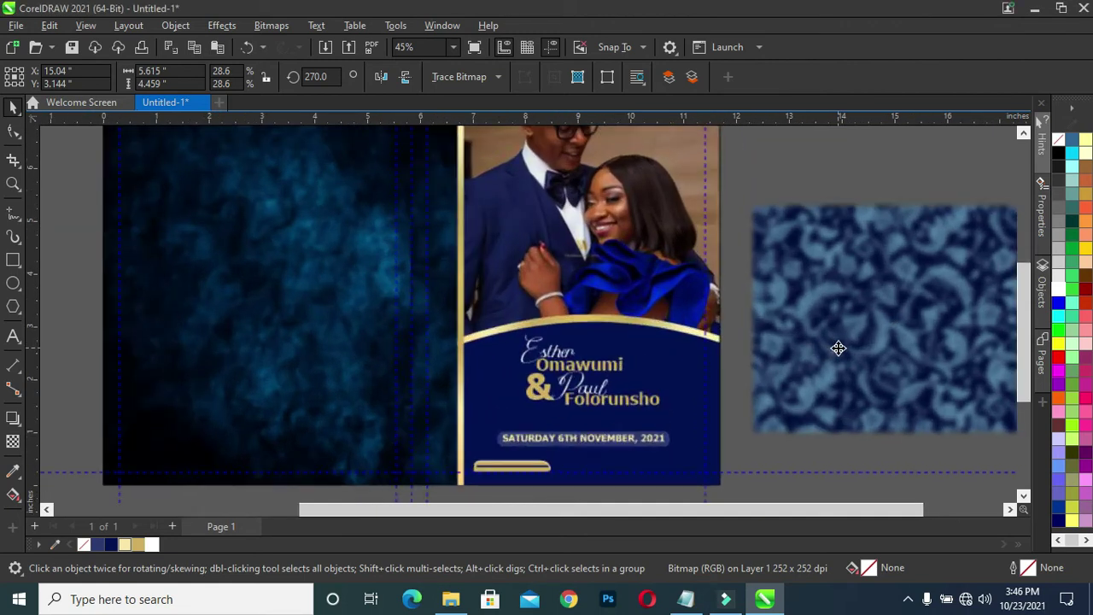
pyautogui.moveTo(856, 334); pyautogui.dragTo(545, 409)
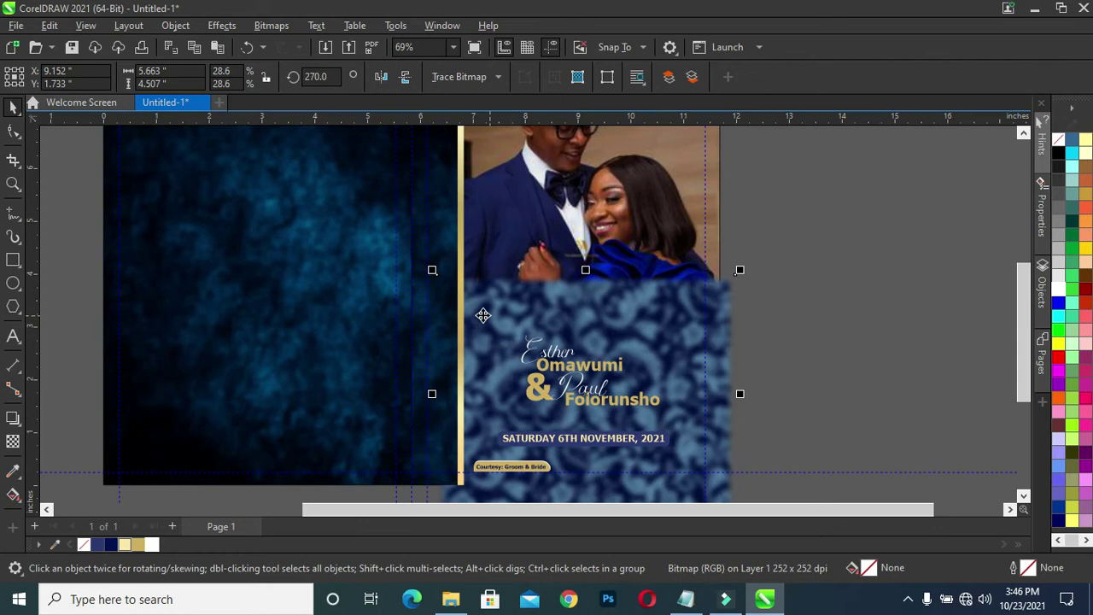
pyautogui.click(13, 440)
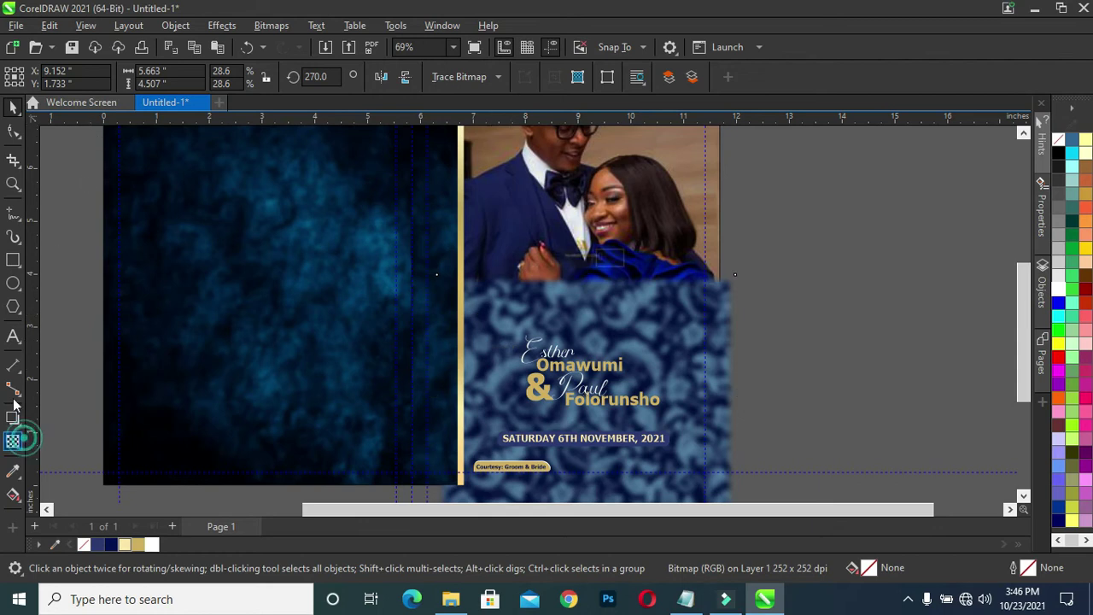
pyautogui.click(233, 77)
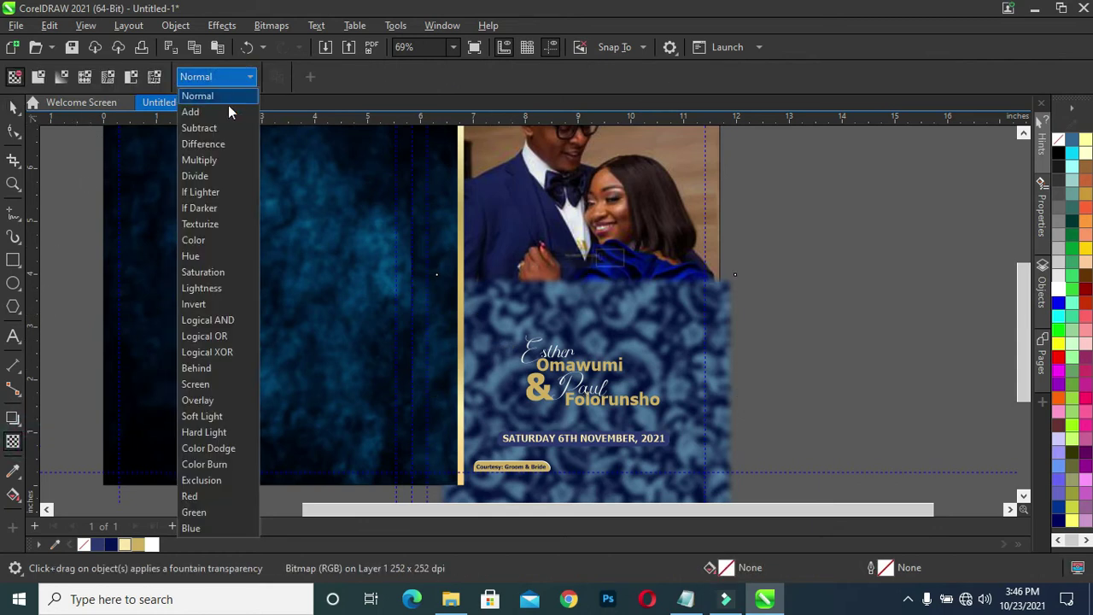
pyautogui.click(217, 159)
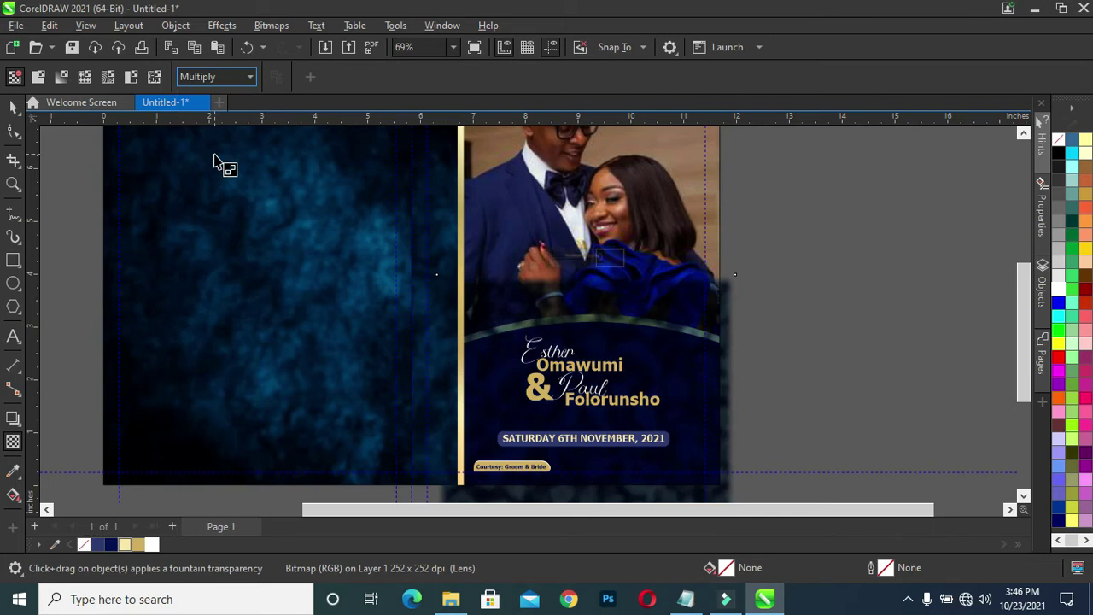
# Step: Move the lace right of the cover, then PowerClip it inside the cover frame
pyautogui.click(12, 106)
pyautogui.moveTo(690, 368); pyautogui.dragTo(953, 341)
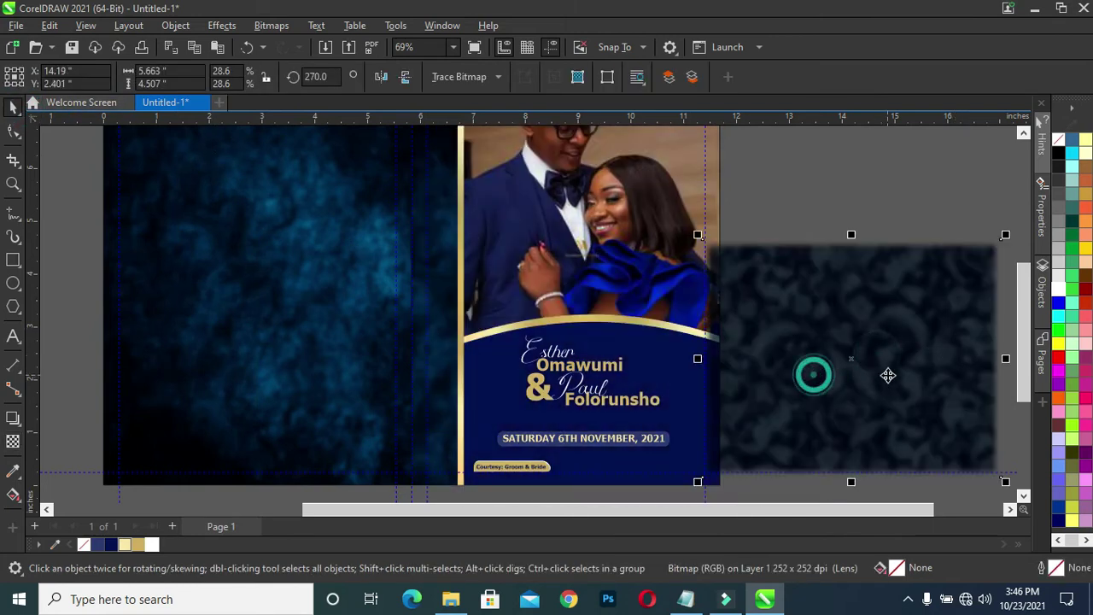
pyautogui.moveTo(860, 376); pyautogui.dragTo(951, 378)
pyautogui.rightClick(872, 359)
pyautogui.click(927, 341)
pyautogui.click(696, 385)
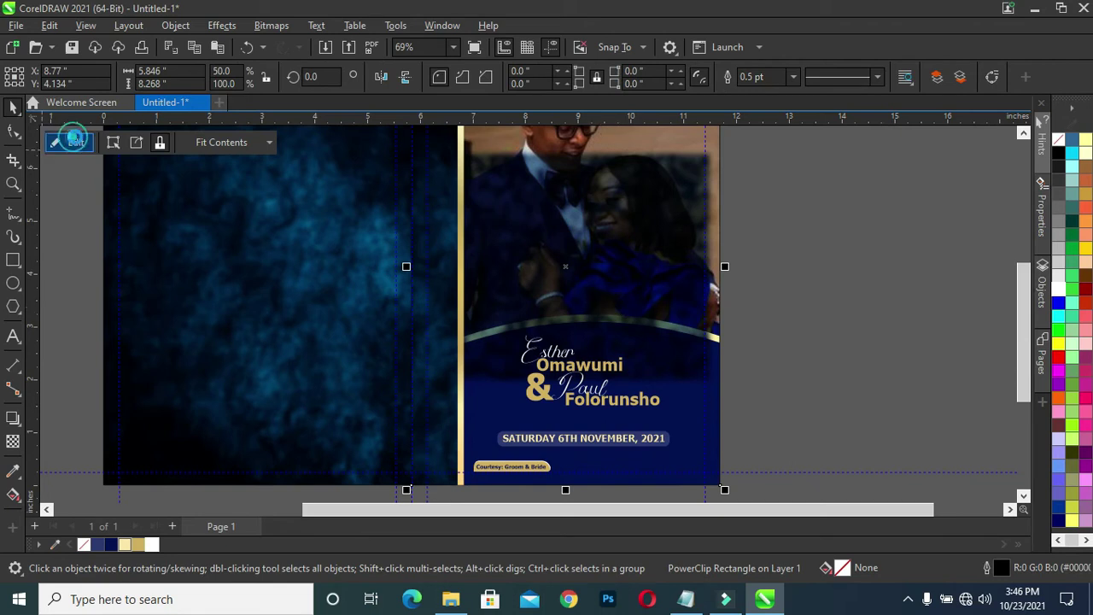
# Step: Edit the cover frame's contents and move the lace down over the navy panel
pyautogui.click(73, 139)
pyautogui.click(598, 273)
pyautogui.moveTo(601, 365)
pyautogui.mouseDown()
pyautogui.moveTo(620, 418)
pyautogui.moveTo(636, 394)
pyautogui.mouseUp()
pyautogui.rightClick(634, 393)
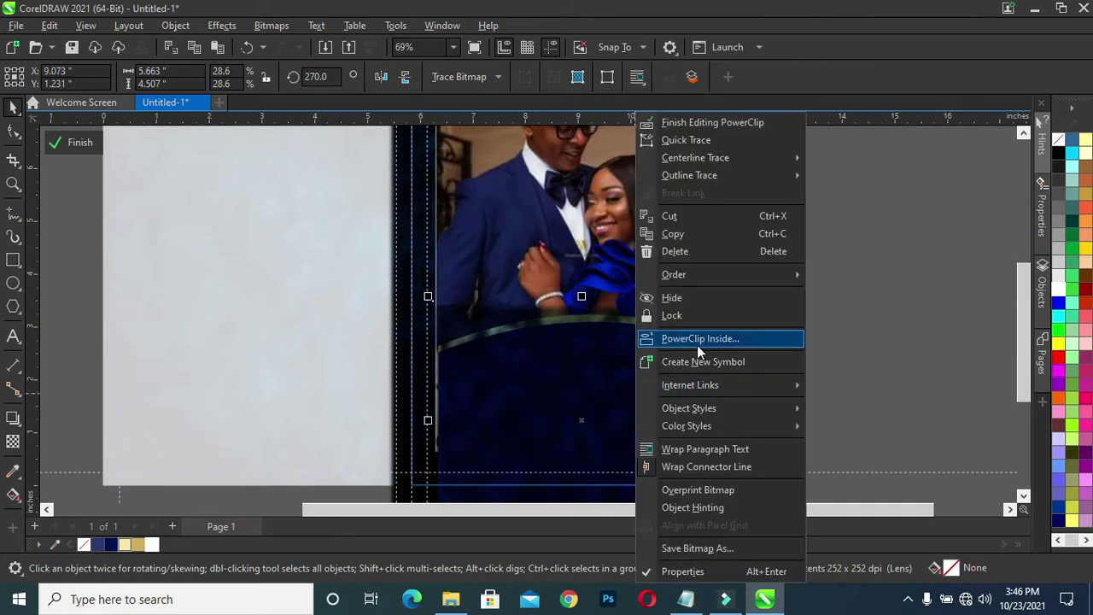
# Step: PowerClip the lace into the navy arched panel, enlarge it to about 34.9% to cover it, then finish editing
pyautogui.click(695, 342)
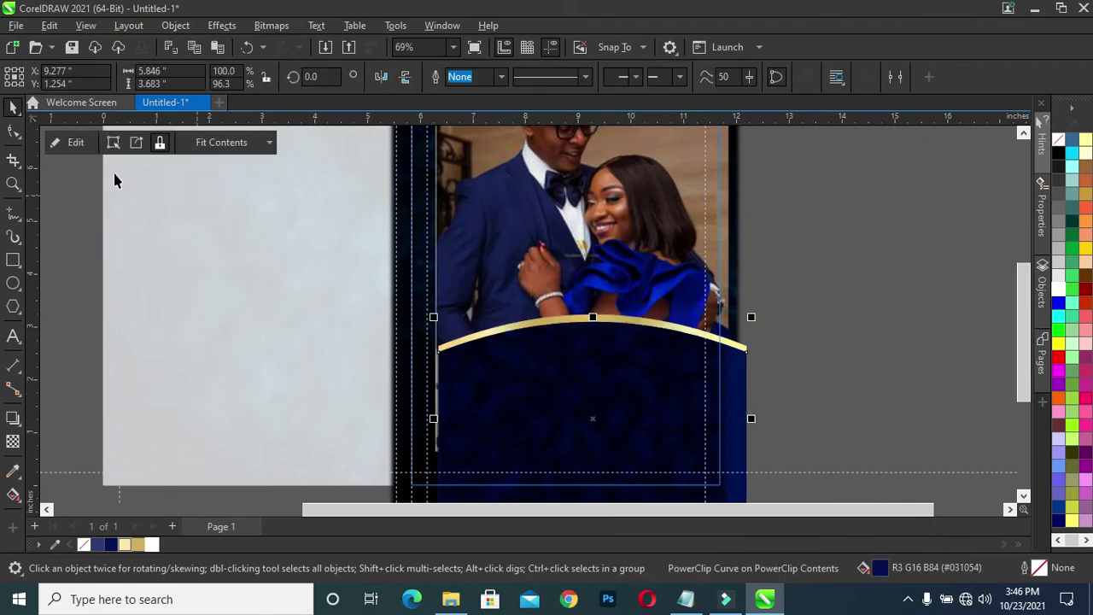
pyautogui.click(80, 142)
pyautogui.click(646, 371)
pyautogui.moveTo(737, 295); pyautogui.dragTo(780, 263)
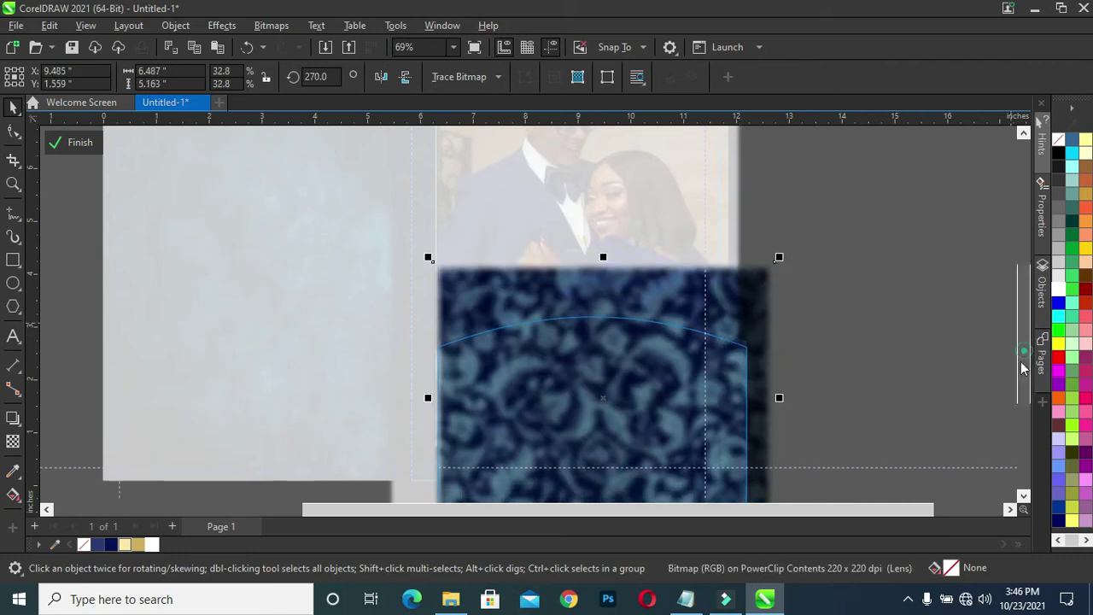
pyautogui.scroll(-3, 1023, 362)
pyautogui.moveTo(427, 439); pyautogui.dragTo(406, 454)
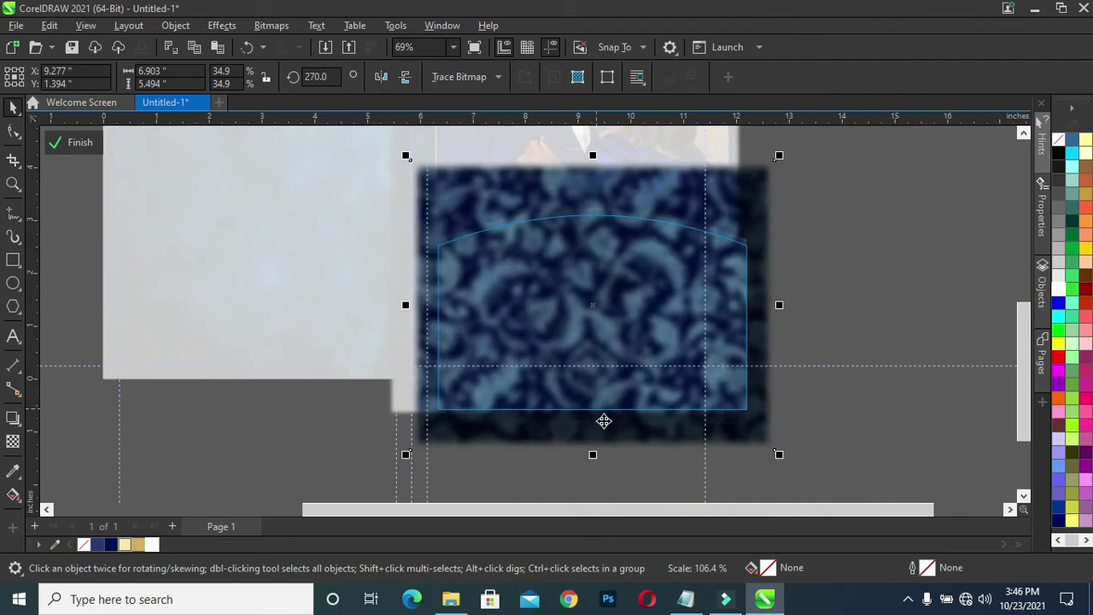
pyautogui.click(604, 421)
pyautogui.moveTo(586, 420); pyautogui.dragTo(603, 433)
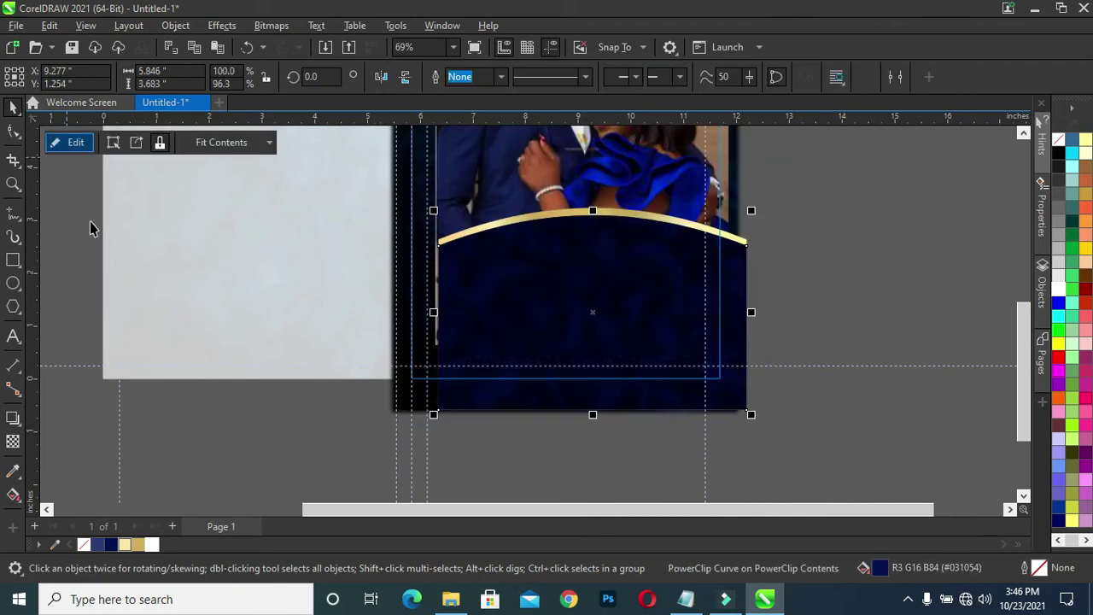
pyautogui.click(75, 143)
pyautogui.click(74, 147)
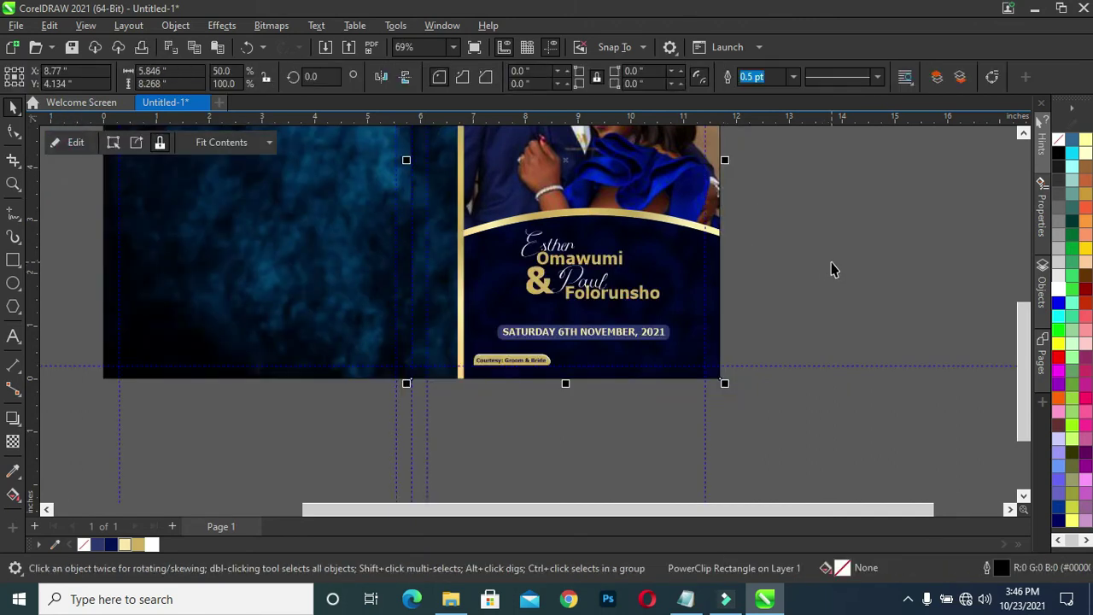
pyautogui.scroll(-1, 834, 266)
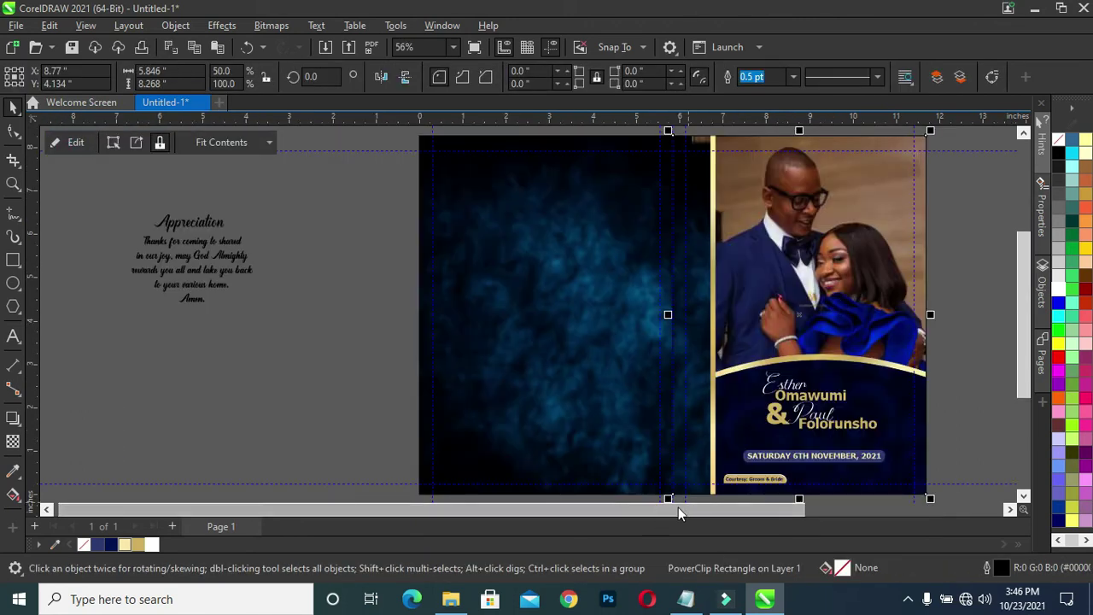
# Step: Marquee-select the five name text objects and scale them up
pyautogui.moveTo(692, 507); pyautogui.dragTo(773, 509)
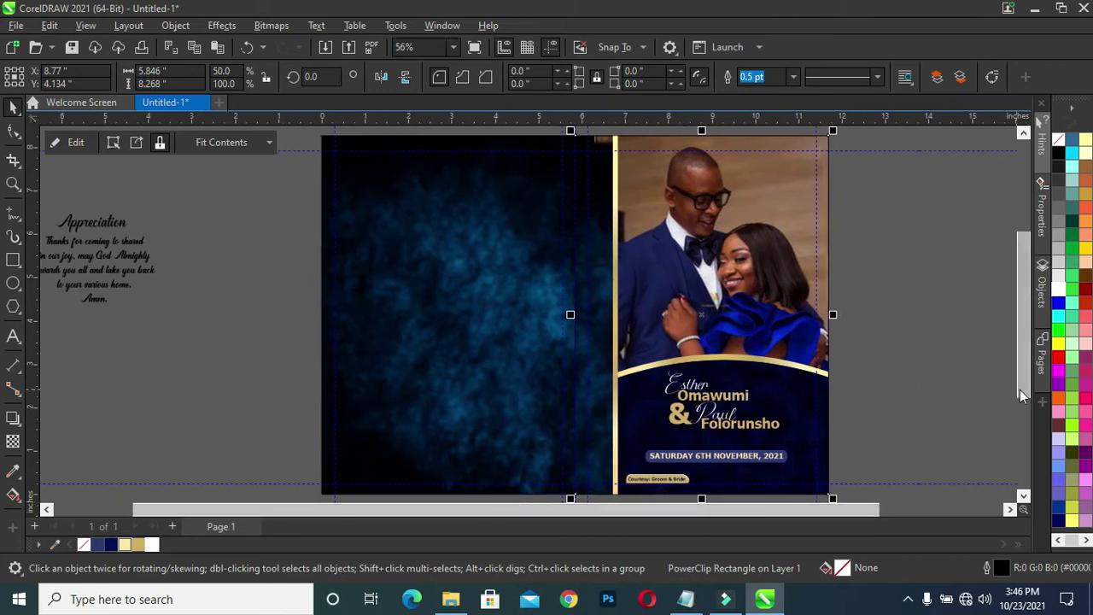
pyautogui.moveTo(1021, 376); pyautogui.dragTo(1021, 402)
pyautogui.moveTo(873, 289); pyautogui.dragTo(631, 392)
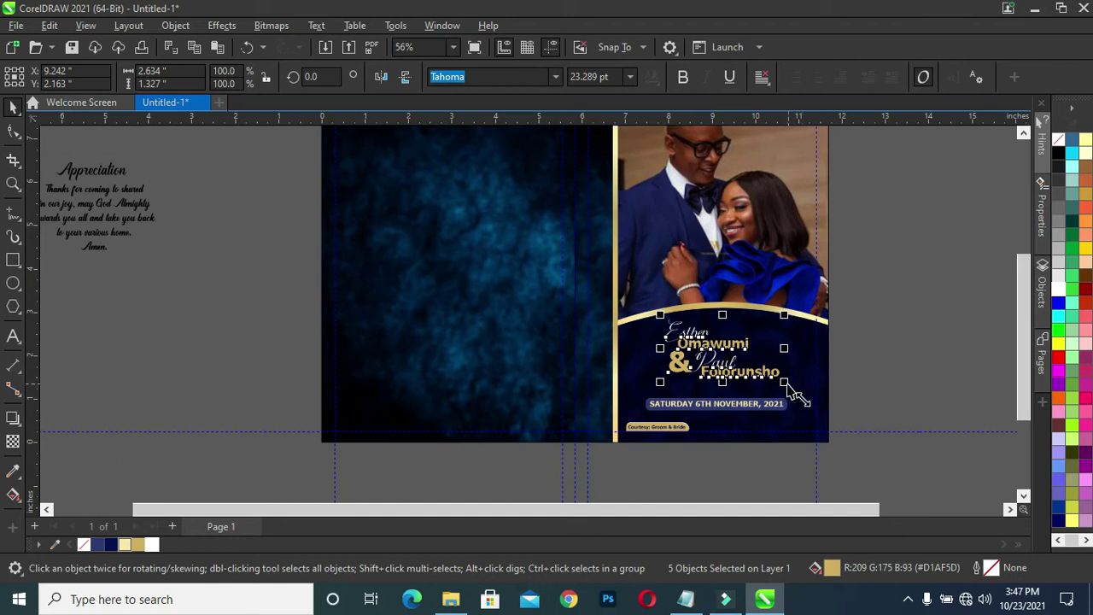
pyautogui.moveTo(790, 386); pyautogui.dragTo(809, 396)
pyautogui.moveTo(665, 395)
pyautogui.mouseDown()
pyautogui.moveTo(656, 401)
pyautogui.moveTo(677, 391)
pyautogui.mouseUp()
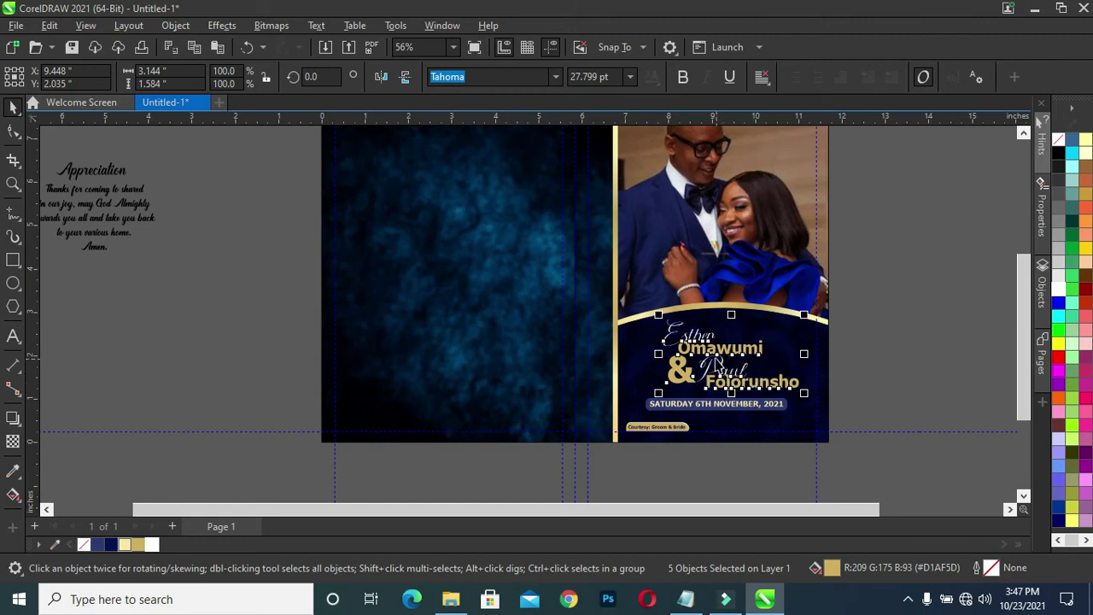
# Step: Shift the names slightly left on the panel, deselect them, and fit the page in view
pyautogui.scroll(1, 717, 366)
pyautogui.scroll(1, 719, 358)
pyautogui.scroll(1, 721, 350)
pyautogui.moveTo(722, 348); pyautogui.dragTo(704, 347)
pyautogui.press('Escape')
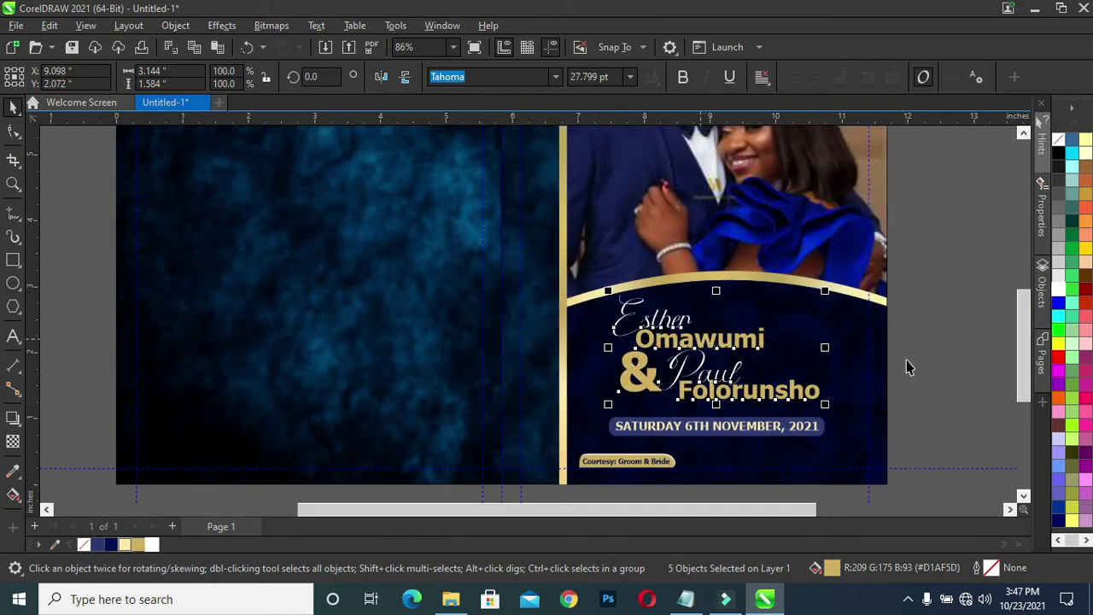
pyautogui.click(907, 347)
pyautogui.scroll(-2, 898, 324)
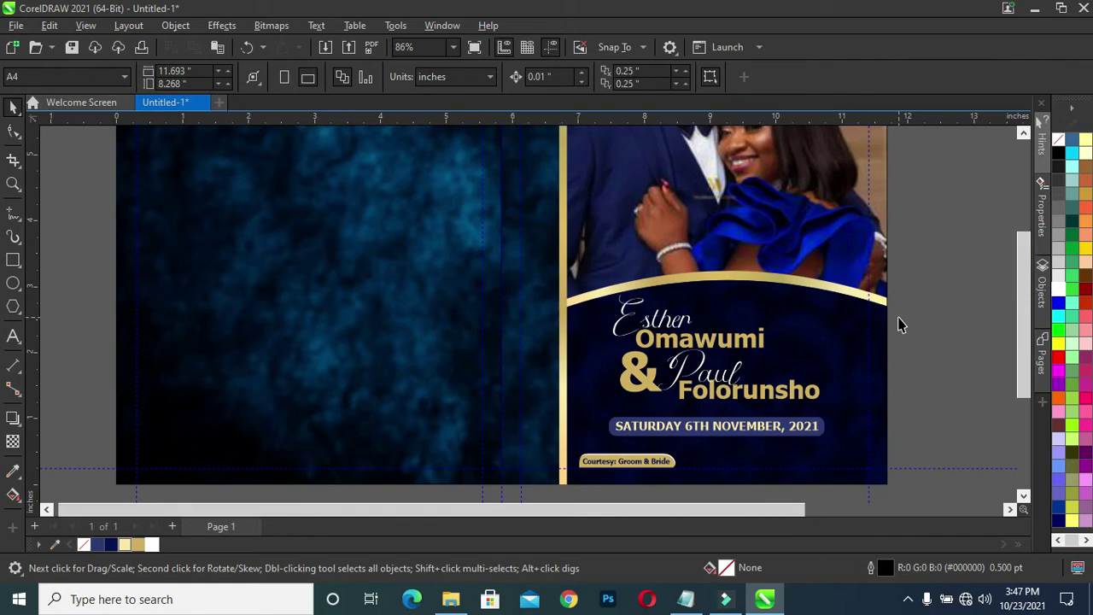
pyautogui.press('F4')
pyautogui.moveTo(692, 514); pyautogui.dragTo(795, 511)
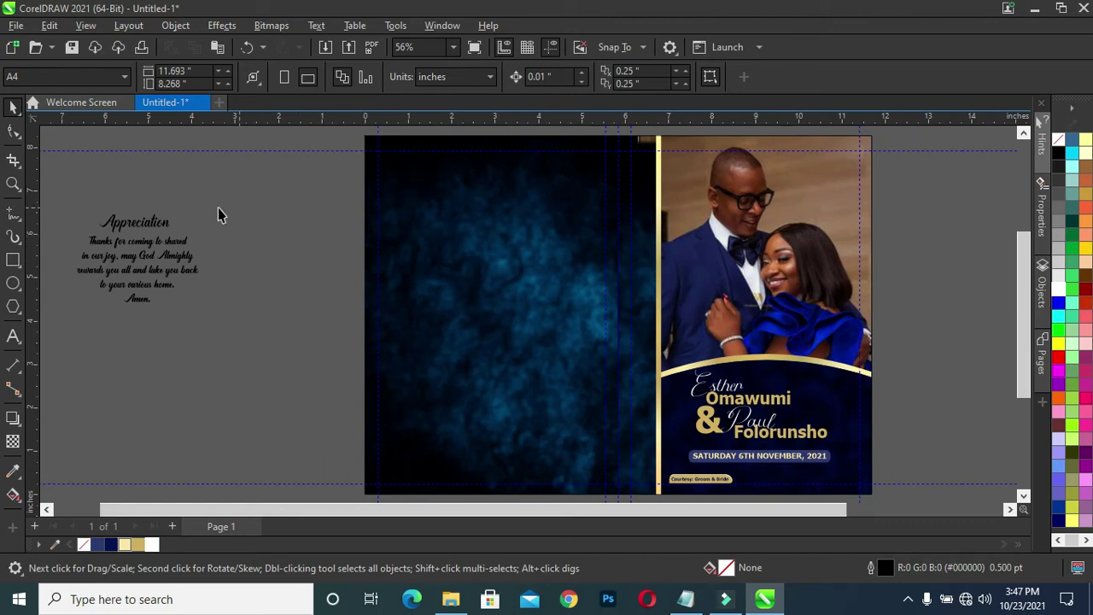
# Step: Draw a 4.44-in circle around the Appreciation text
pyautogui.click(12, 283)
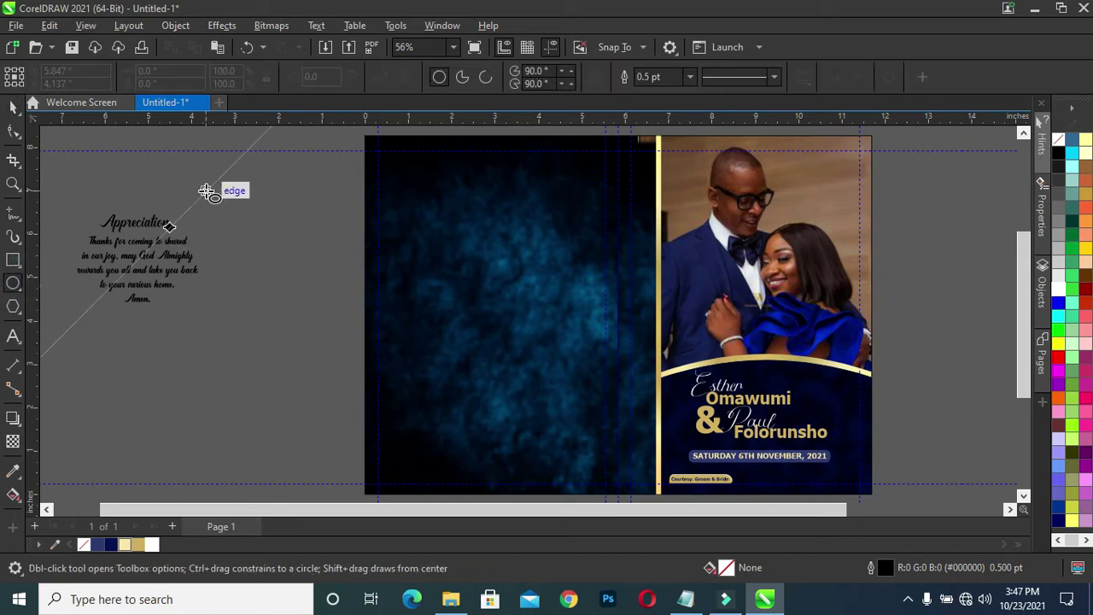
pyautogui.moveTo(207, 190); pyautogui.dragTo(320, 421)
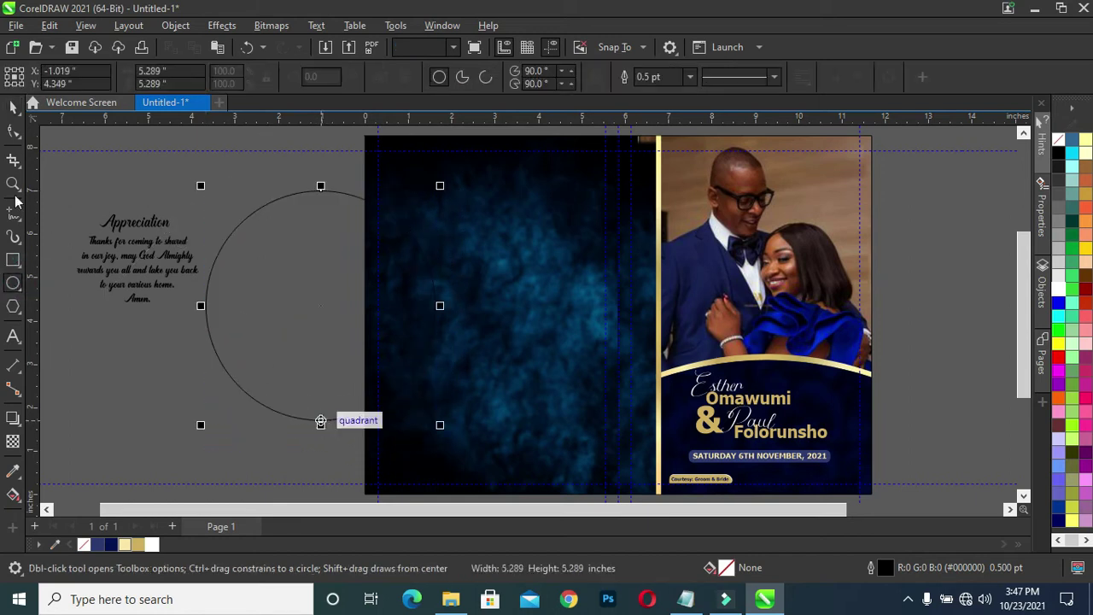
pyautogui.click(13, 105)
pyautogui.moveTo(302, 300); pyautogui.dragTo(150, 246)
pyautogui.moveTo(295, 137); pyautogui.dragTo(261, 177)
# Step: Draw a 7.198 × 1.846 in rectangle across the back panel
pyautogui.click(323, 284)
pyautogui.click(13, 260)
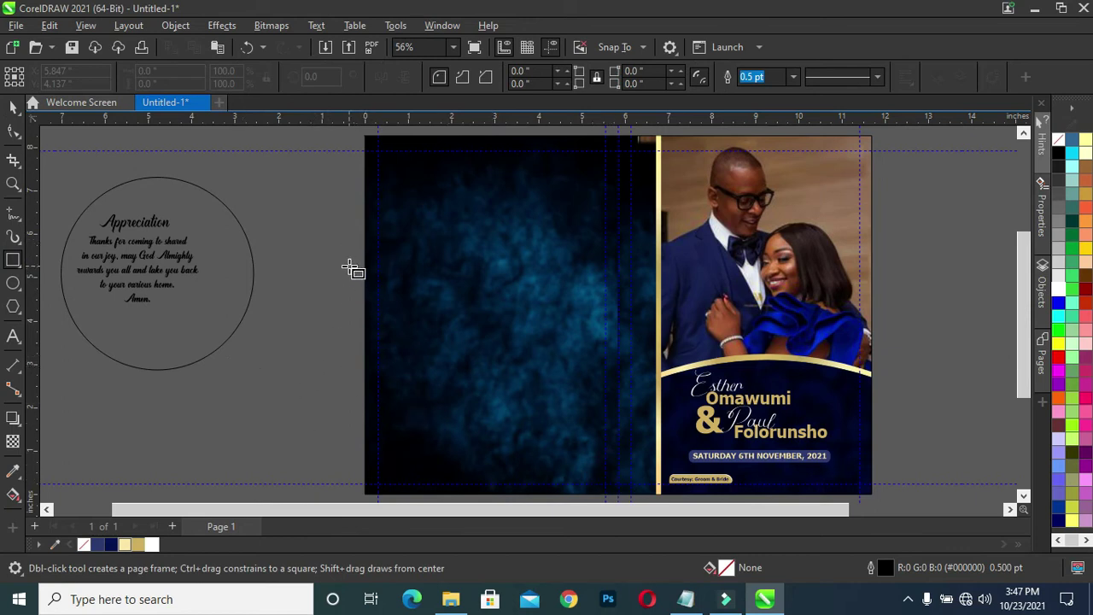
pyautogui.moveTo(321, 267)
pyautogui.mouseDown()
pyautogui.moveTo(647, 342)
pyautogui.moveTo(633, 348)
pyautogui.mouseUp()
# Step: Narrow the rectangle to 6.166 in, fill it dark navy, and give it a lighter navy outline
pyautogui.press('space')
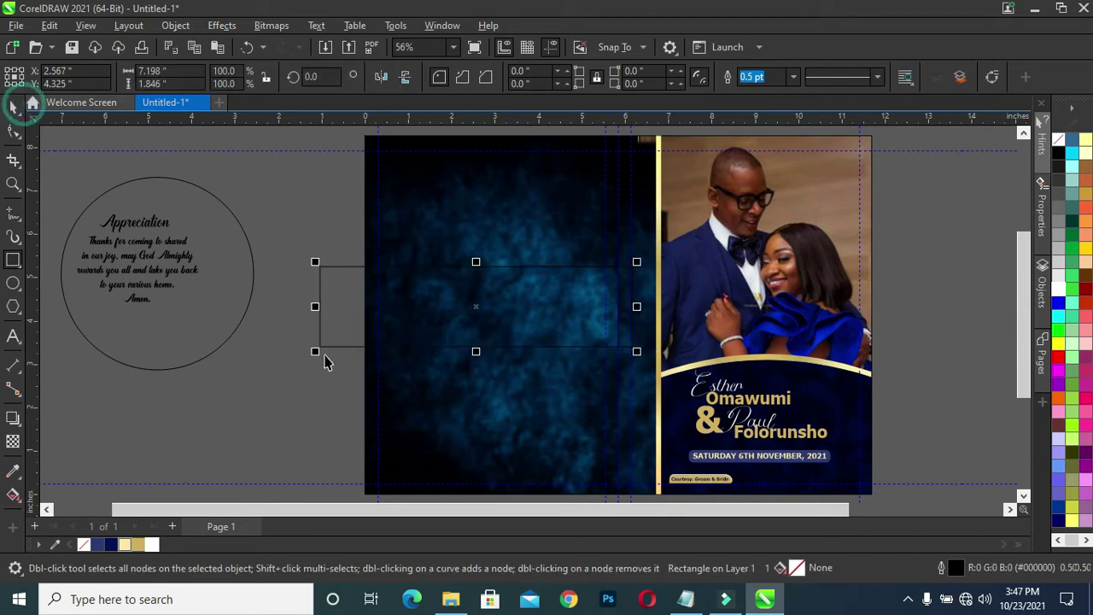
pyautogui.moveTo(316, 307); pyautogui.dragTo(359, 307)
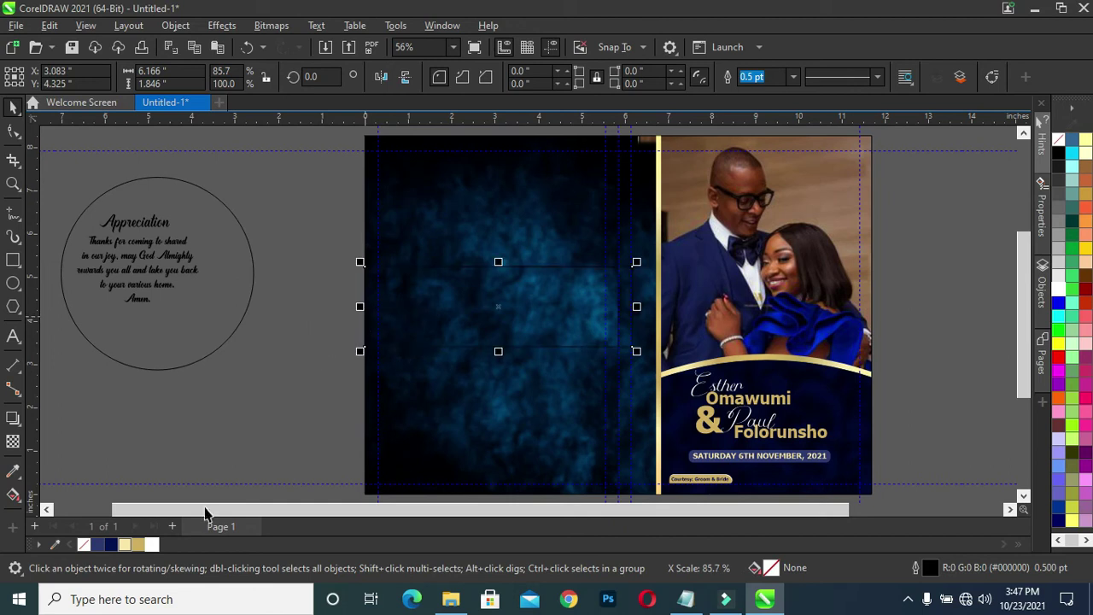
pyautogui.click(112, 545)
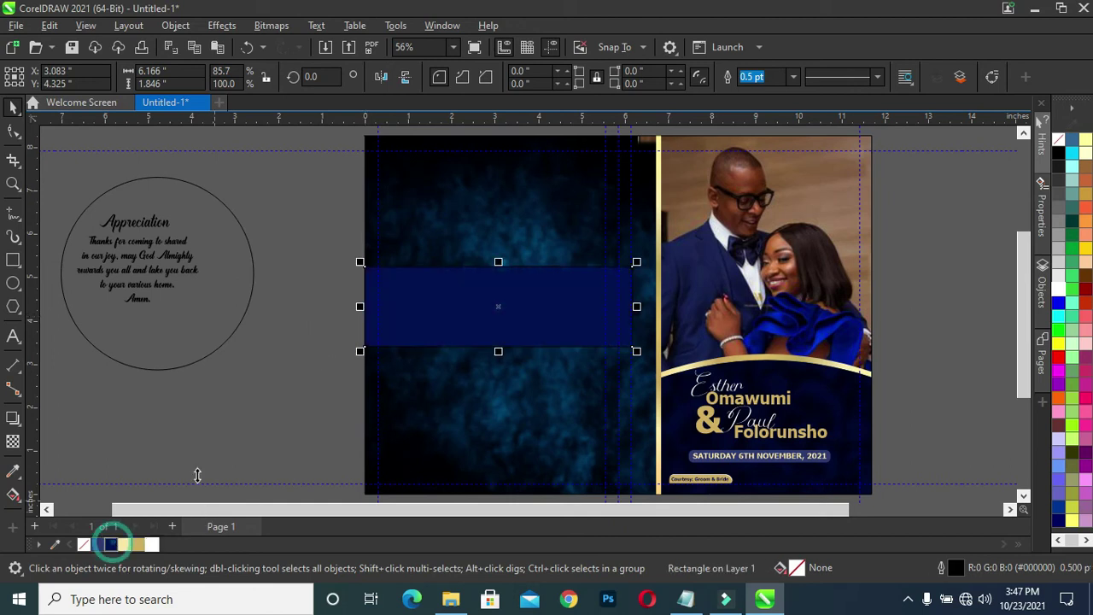
pyautogui.rightClick(99, 545)
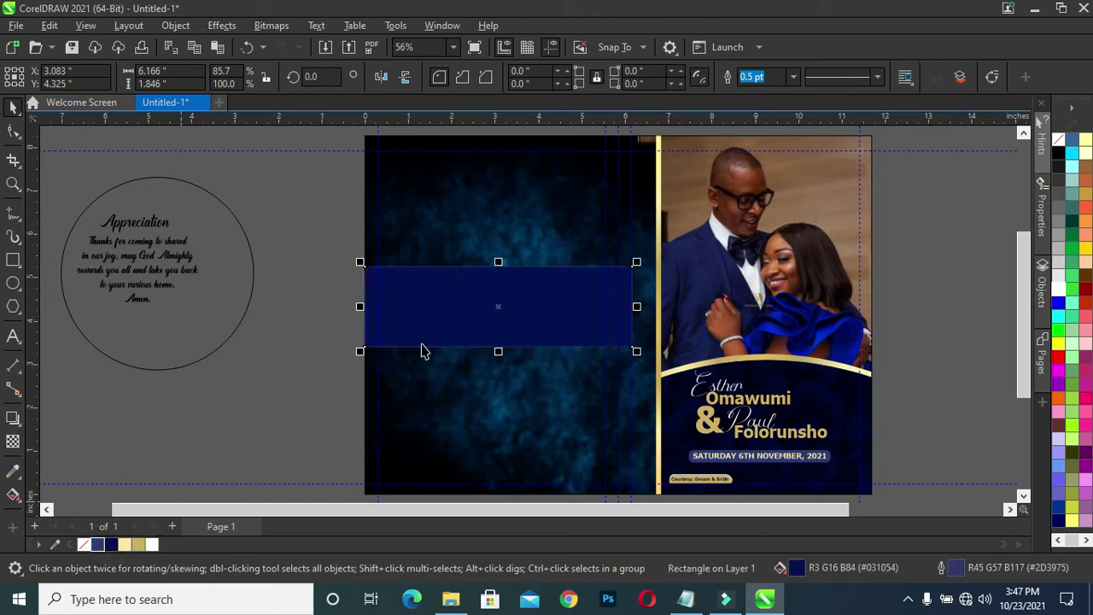
# Step: Centre the band vertically on the background, nudge it right, and squash a mirrored copy upward
pyautogui.keyDown('shift'); pyautogui.click(517, 226); pyautogui.keyUp('shift')
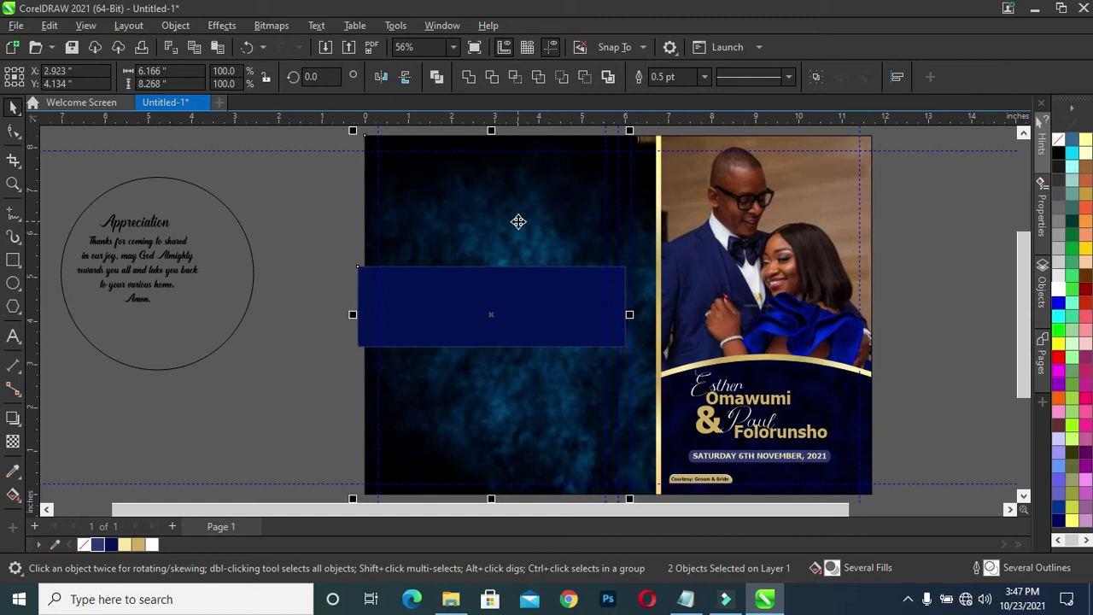
pyautogui.press('e')
pyautogui.click(398, 322)
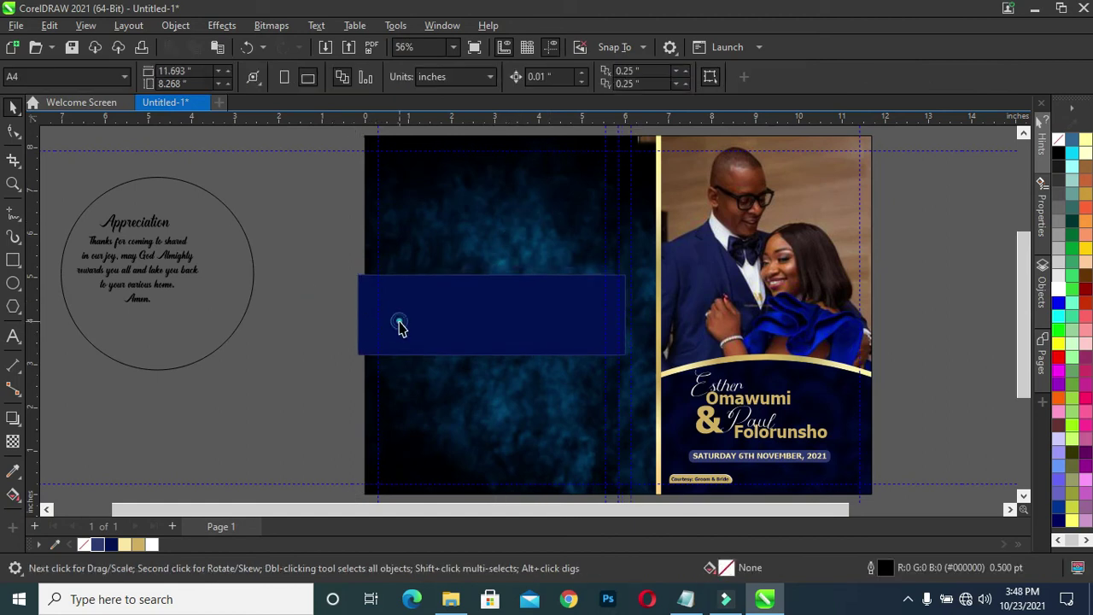
pyautogui.moveTo(468, 321); pyautogui.dragTo(491, 324)
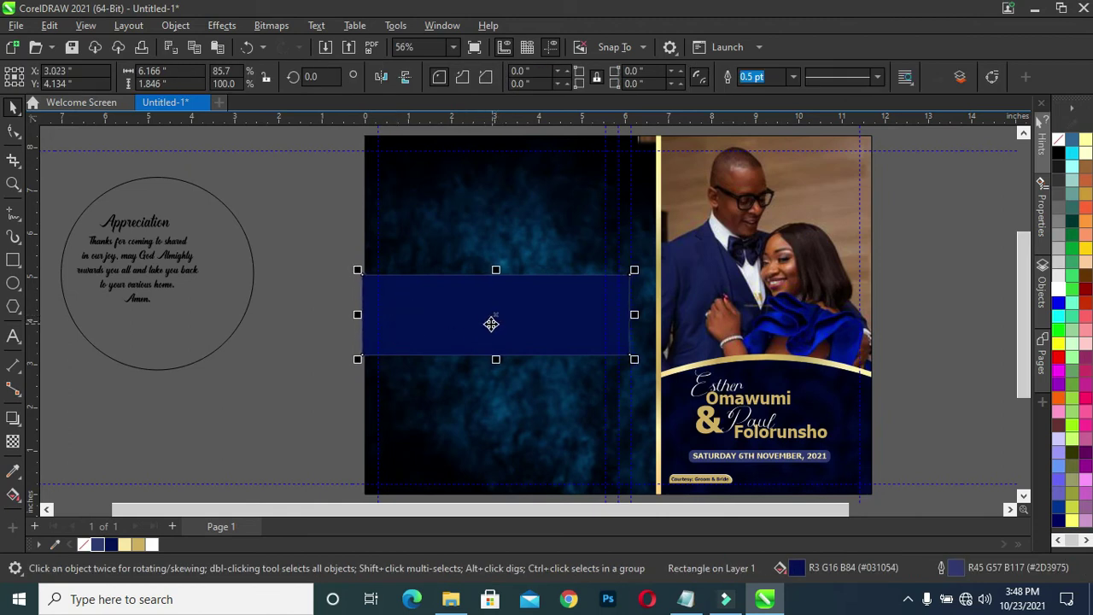
pyautogui.scroll(1, 536, 299)
pyautogui.scroll(2, 520, 296)
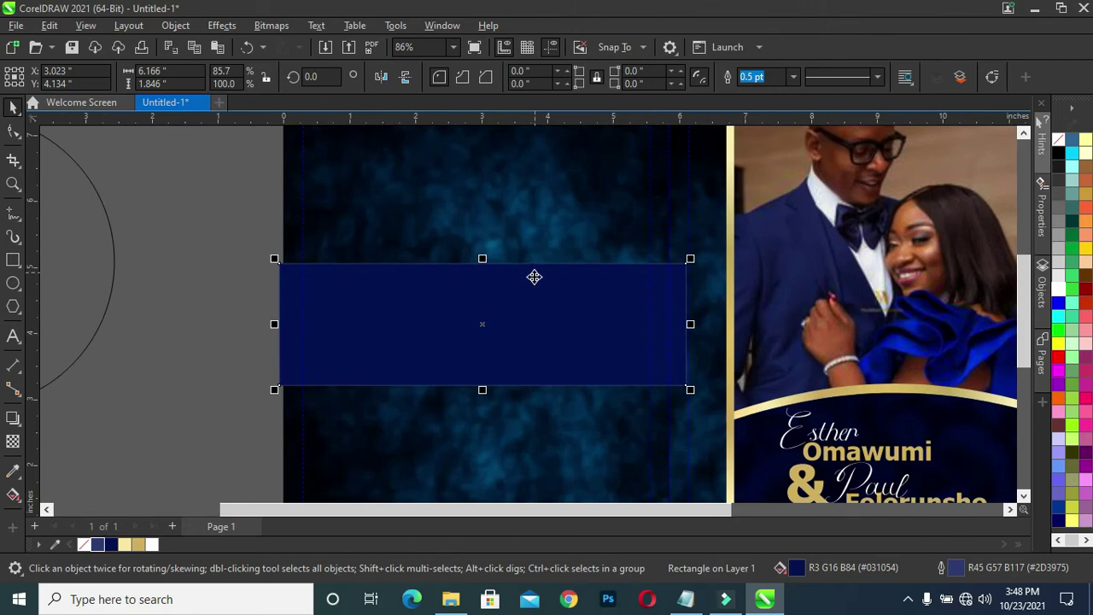
pyautogui.scroll(1, 525, 283)
pyautogui.scroll(1, 504, 294)
pyautogui.scroll(-1, 492, 312)
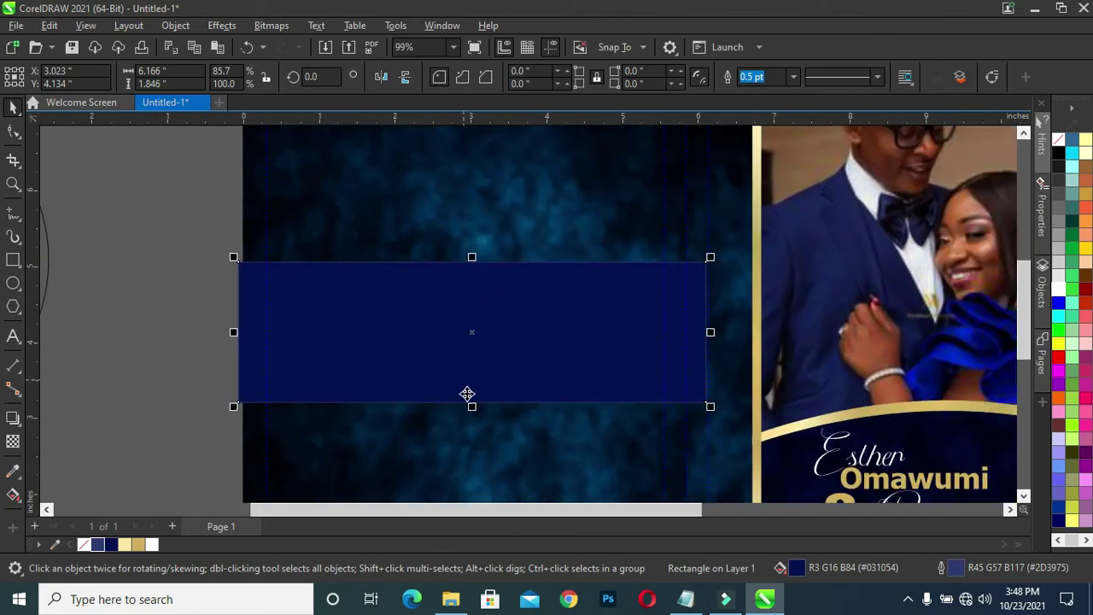
pyautogui.moveTo(471, 407); pyautogui.dragTo(505, 268)
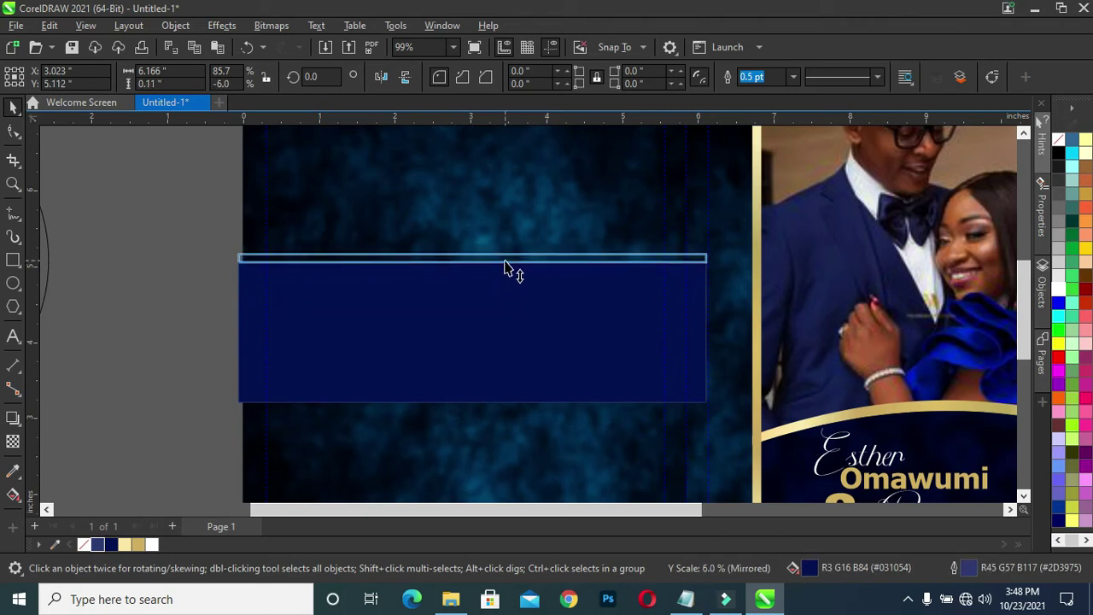
# Step: Make a thin 0.11-in strip along the band's top and duplicate it onto the bottom edge
pyautogui.moveTo(504, 268); pyautogui.dragTo(512, 271)
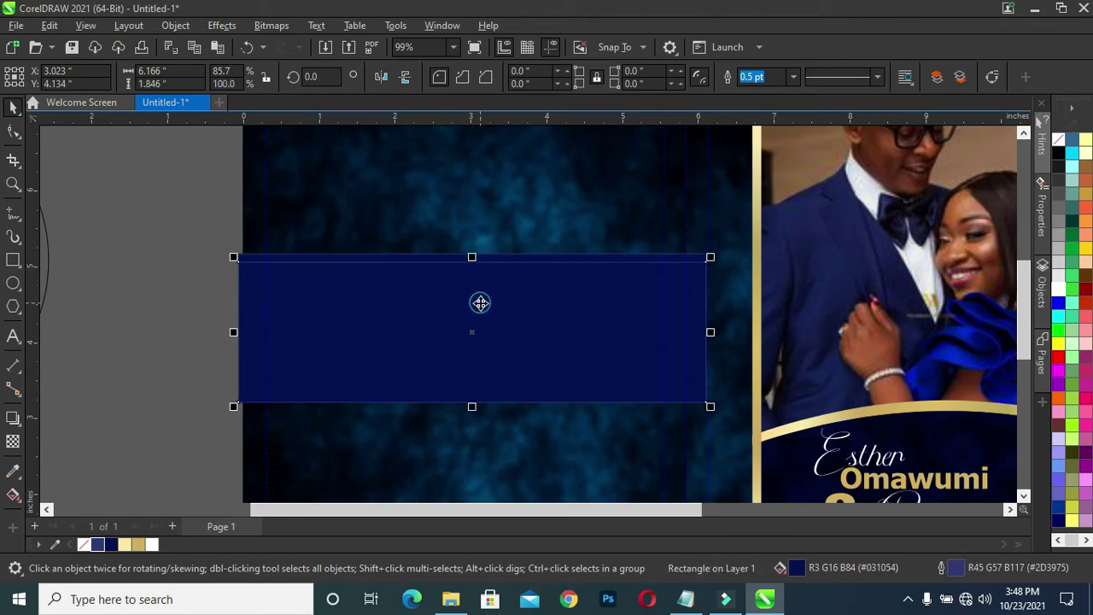
pyautogui.hotkey('ctrl', 'd')
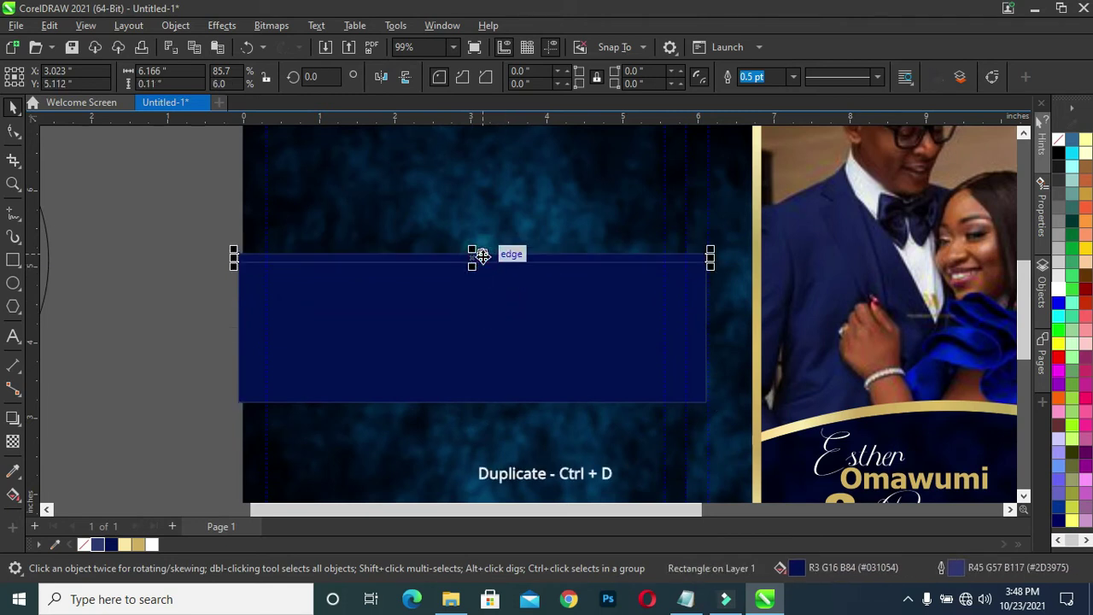
pyautogui.moveTo(482, 254)
pyautogui.mouseDown()
pyautogui.moveTo(461, 427)
pyautogui.moveTo(474, 403)
pyautogui.mouseUp()
pyautogui.press('Down')
pyautogui.press('Down')
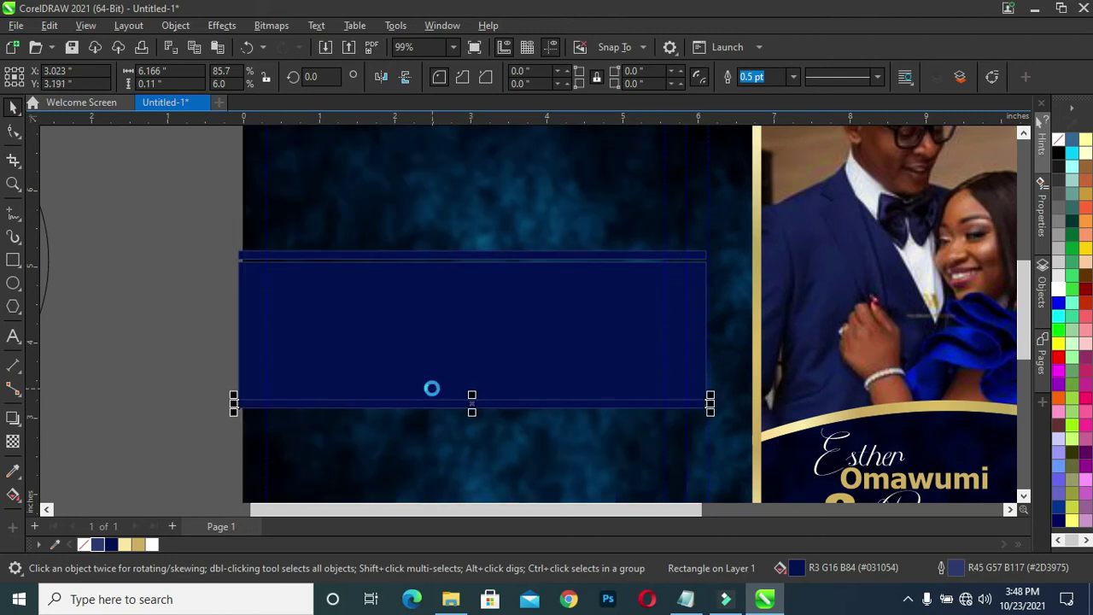
pyautogui.press('Up')
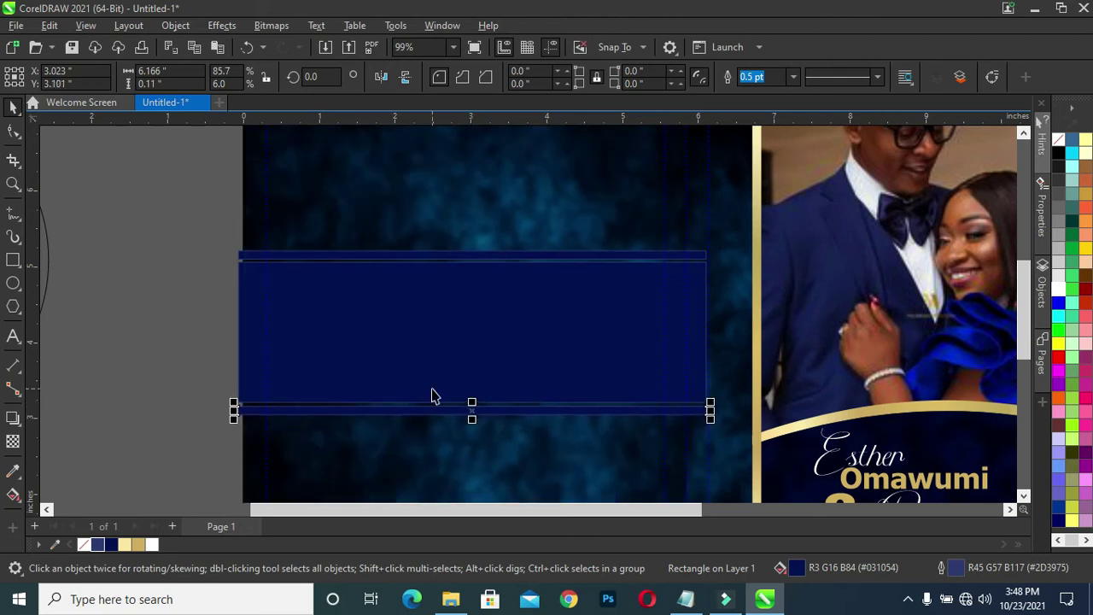
pyautogui.press('Up')
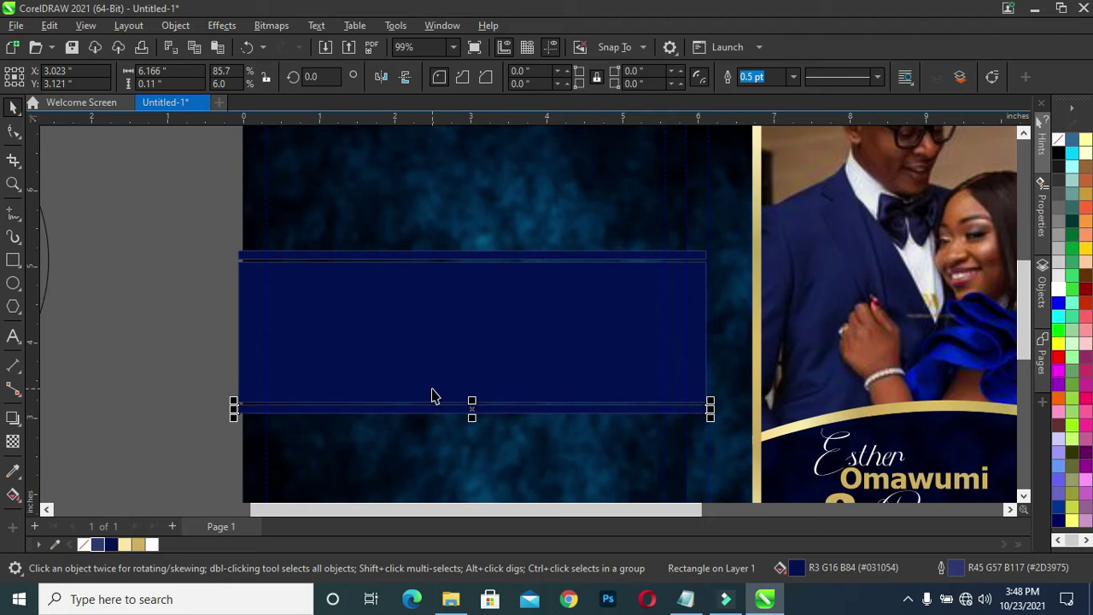
# Step: Fill both the top and bottom strips with gold
pyautogui.click(142, 546)
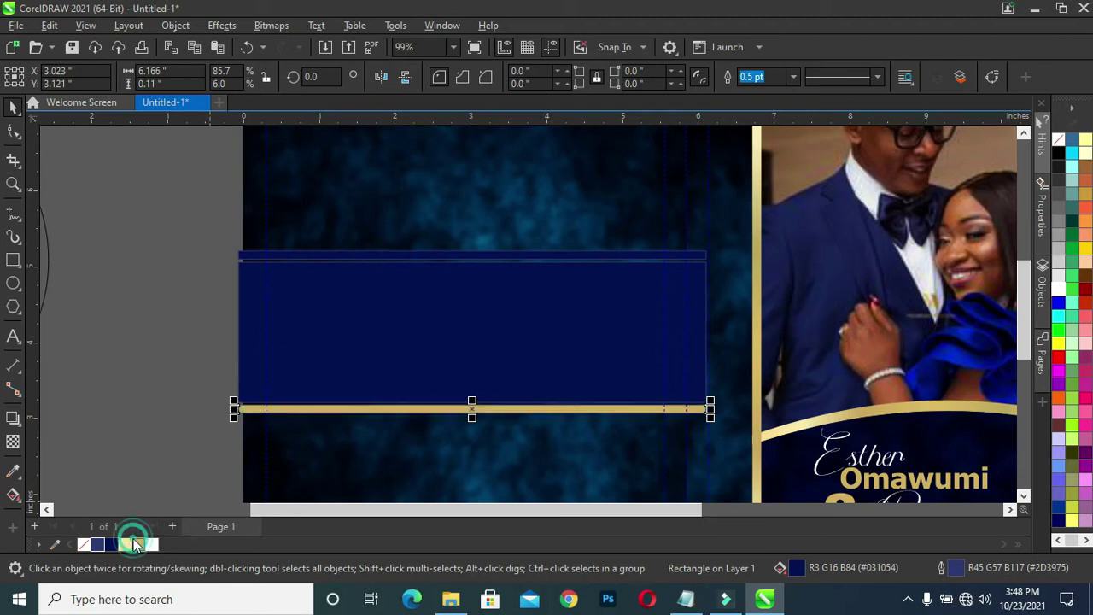
pyautogui.click(334, 261)
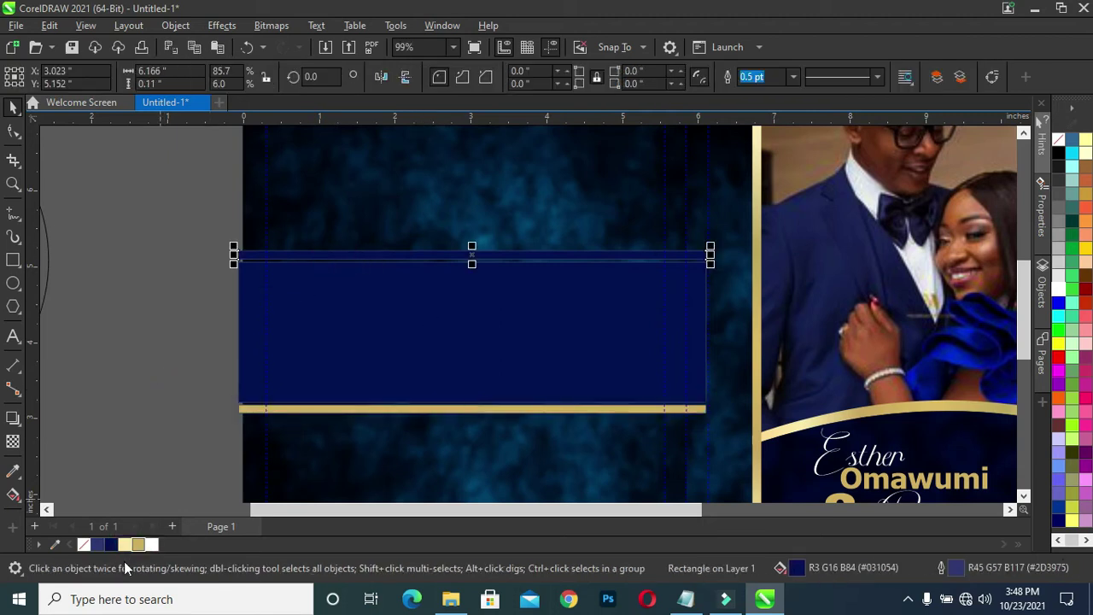
pyautogui.click(139, 547)
pyautogui.click(102, 463)
pyautogui.scroll(-1, 150, 357)
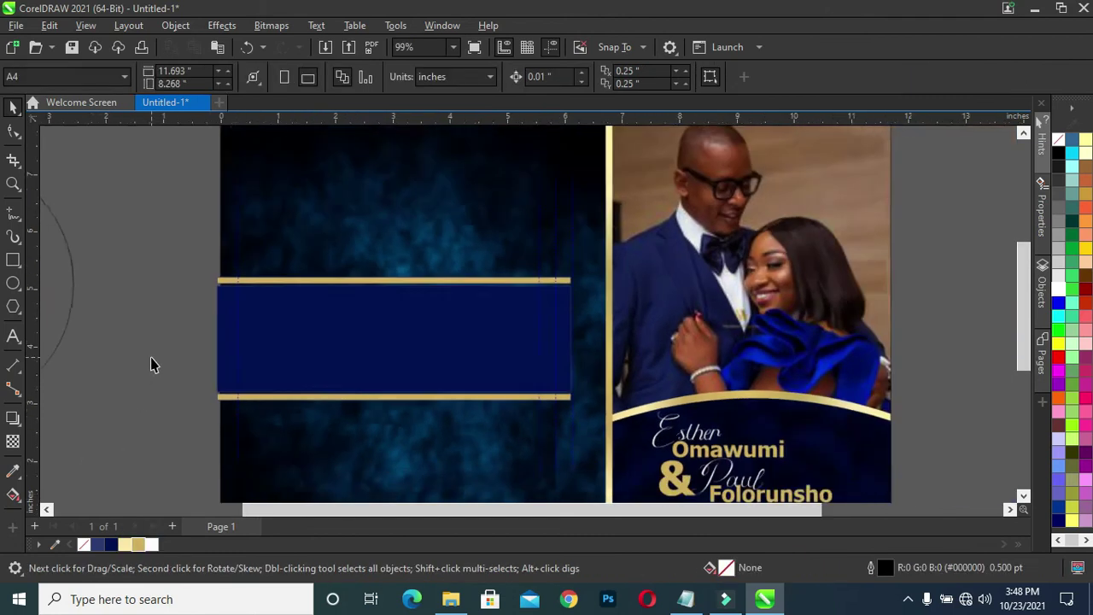
pyautogui.scroll(-1, 150, 357)
pyautogui.moveTo(1023, 360); pyautogui.dragTo(1026, 396)
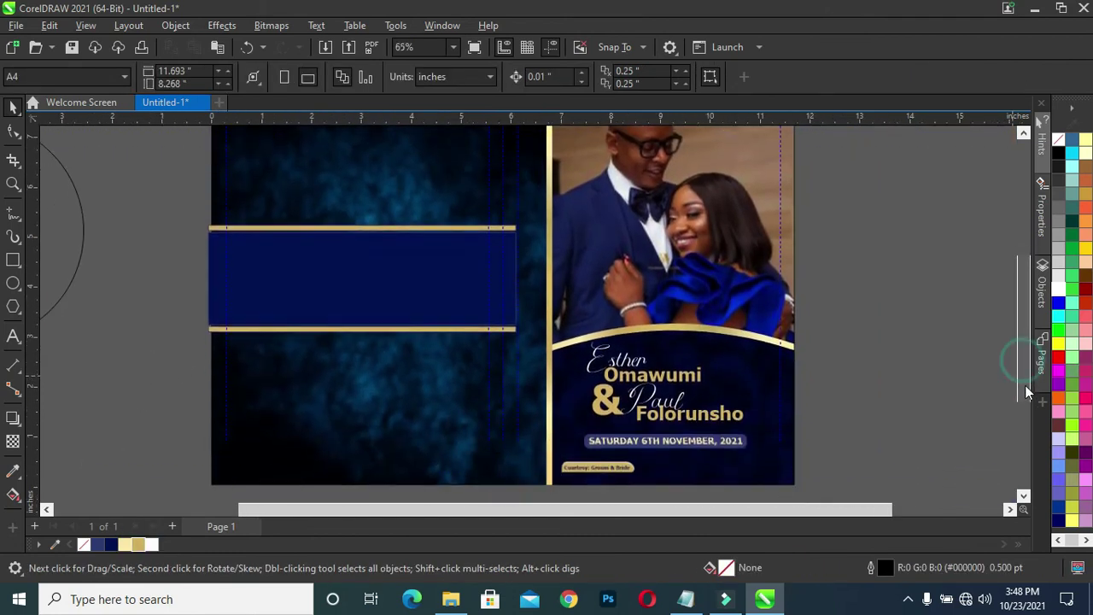
# Step: PowerClip the navy band and both gold strips inside the back panel background
pyautogui.moveTo(168, 190); pyautogui.dragTo(513, 357)
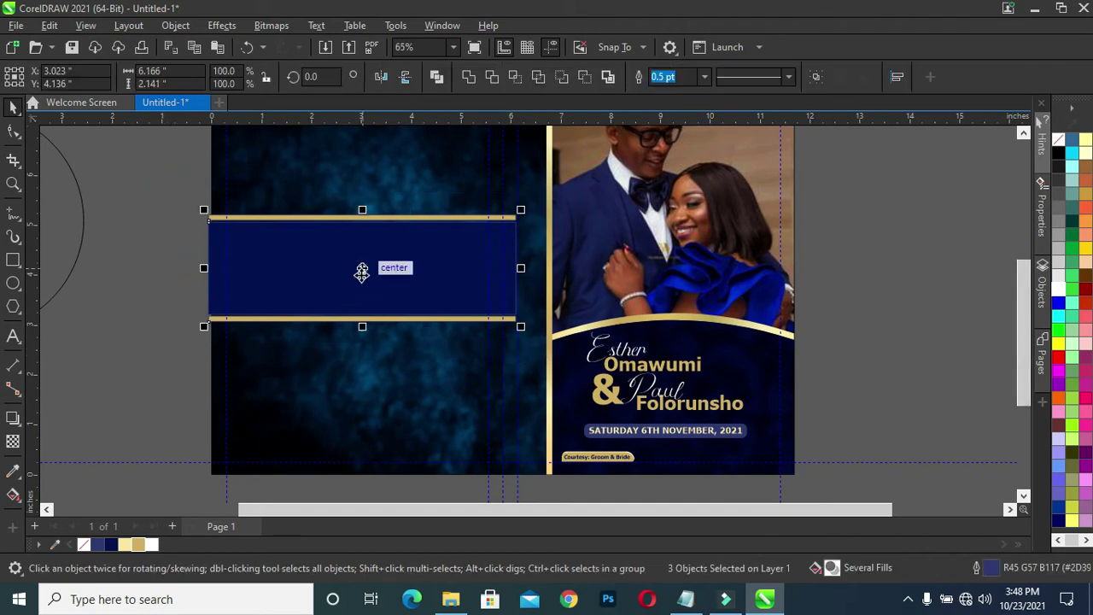
pyautogui.rightClick(359, 270)
pyautogui.click(410, 344)
pyautogui.click(321, 374)
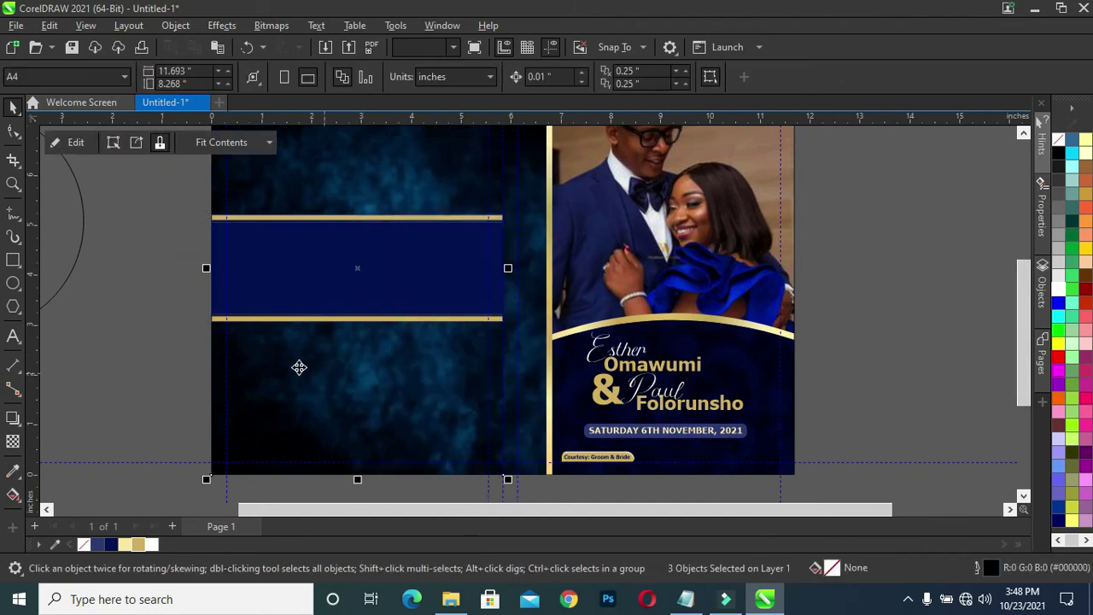
pyautogui.click(196, 354)
# Step: Move the 4.44-in appreciation circle onto the back panel, centred over the navy band
pyautogui.click(297, 371)
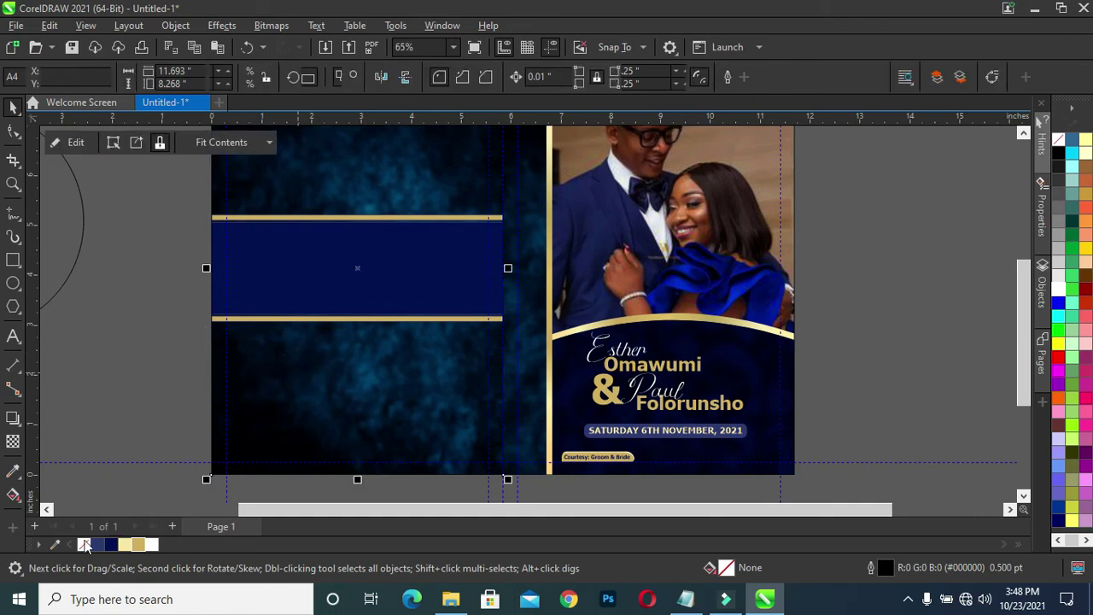
pyautogui.click(790, 427)
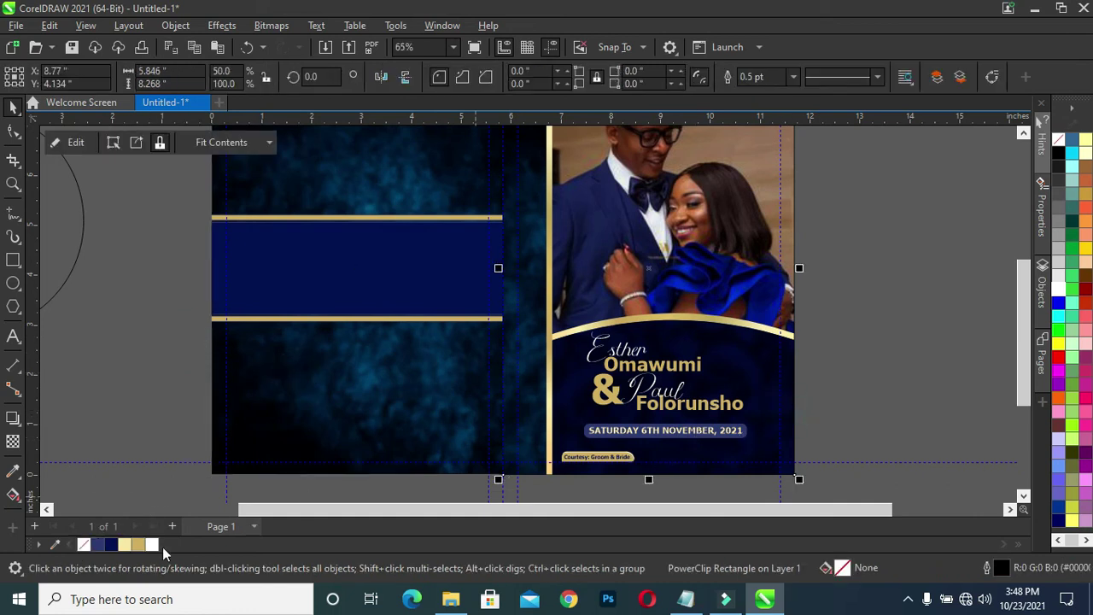
pyautogui.click(97, 463)
pyautogui.moveTo(351, 509); pyautogui.dragTo(293, 511)
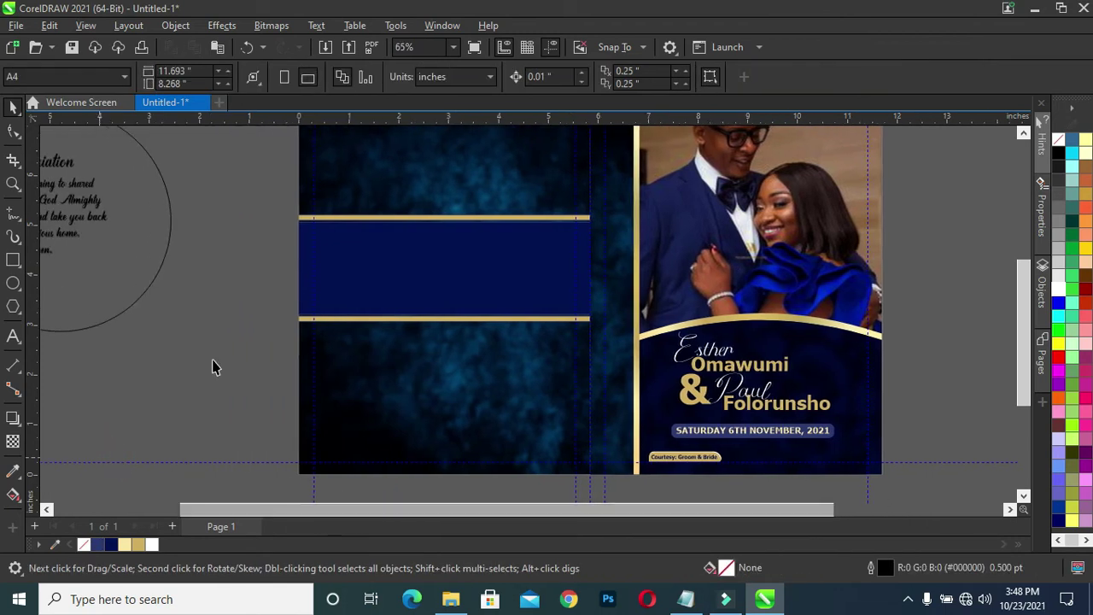
pyautogui.click(125, 264)
pyautogui.moveTo(234, 339); pyautogui.dragTo(513, 316)
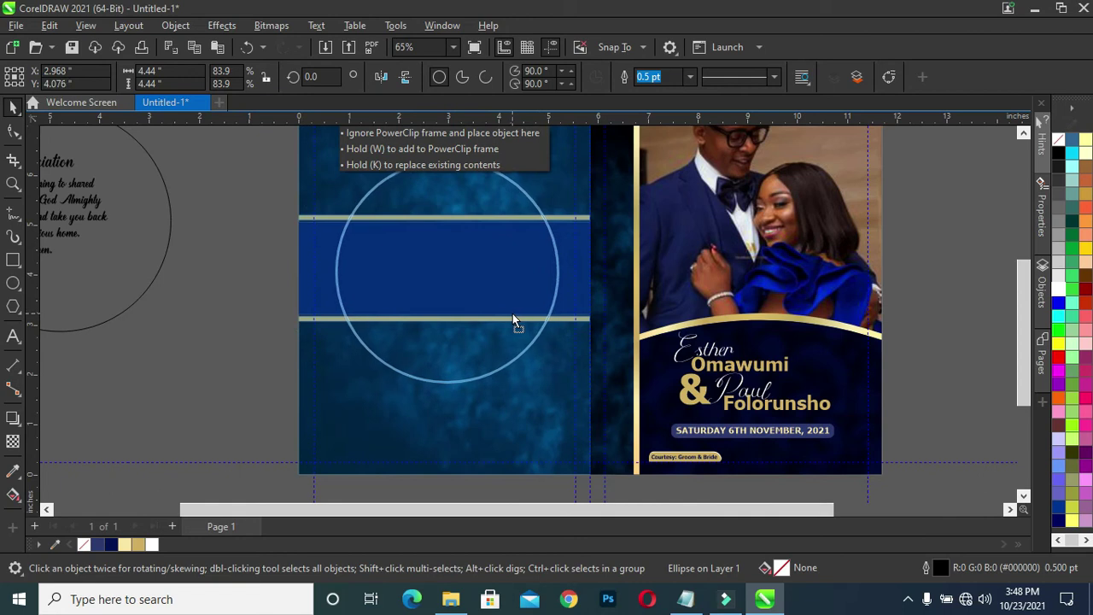
pyautogui.moveTo(512, 316); pyautogui.dragTo(510, 313)
# Step: Resize the circle to 3.756 in and fill it dark navy #031054
pyautogui.keyDown('shift'); pyautogui.click(478, 420); pyautogui.keyUp('shift')
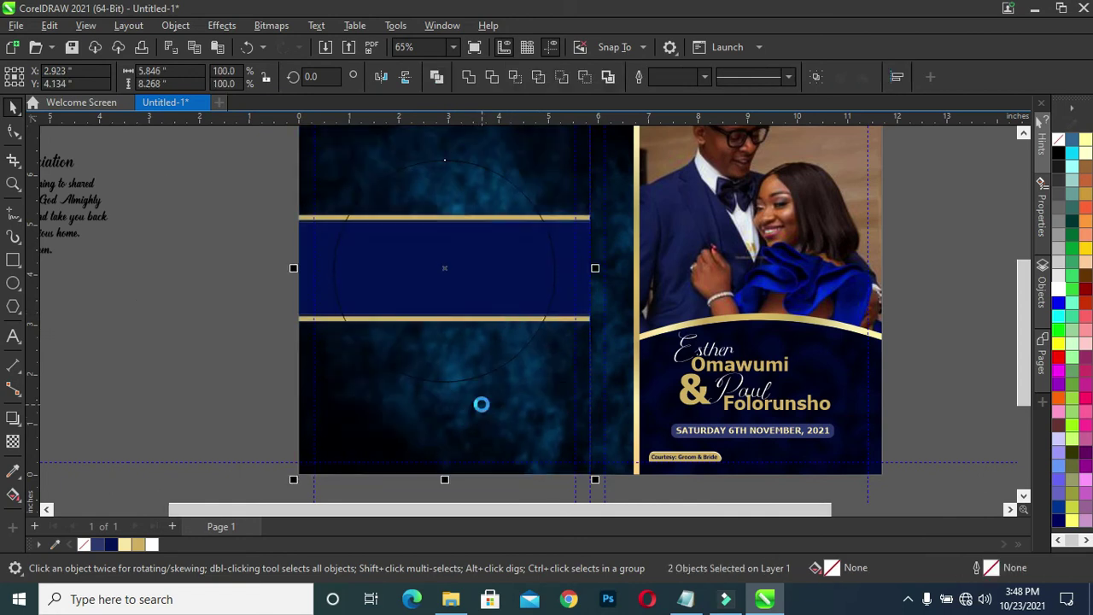
pyautogui.click(227, 303)
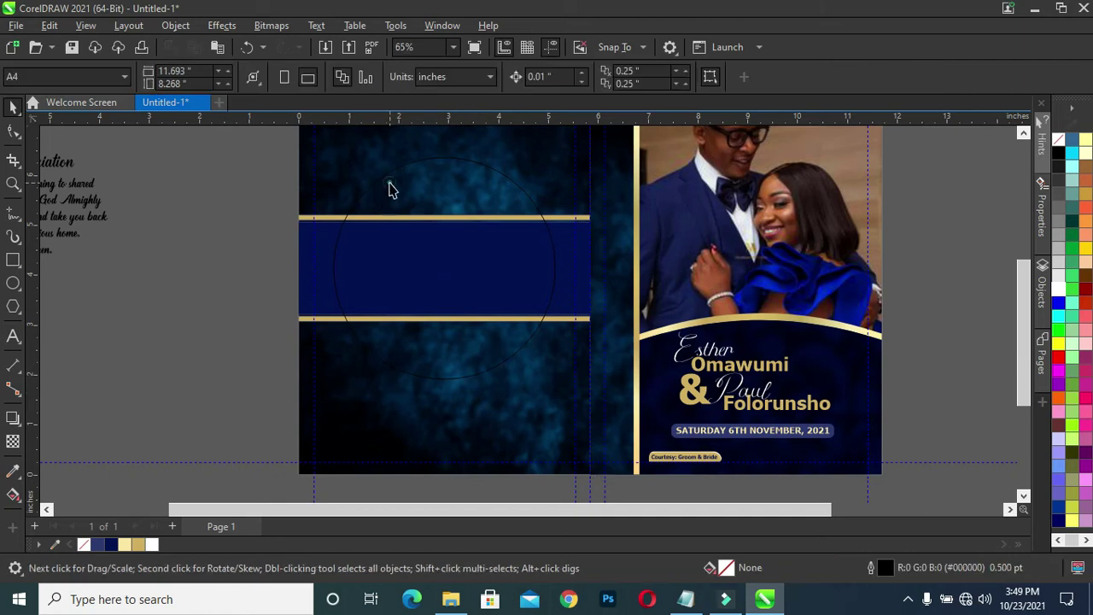
pyautogui.click(389, 174)
pyautogui.moveTo(559, 154); pyautogui.dragTo(548, 171)
pyautogui.scroll(2, 529, 205)
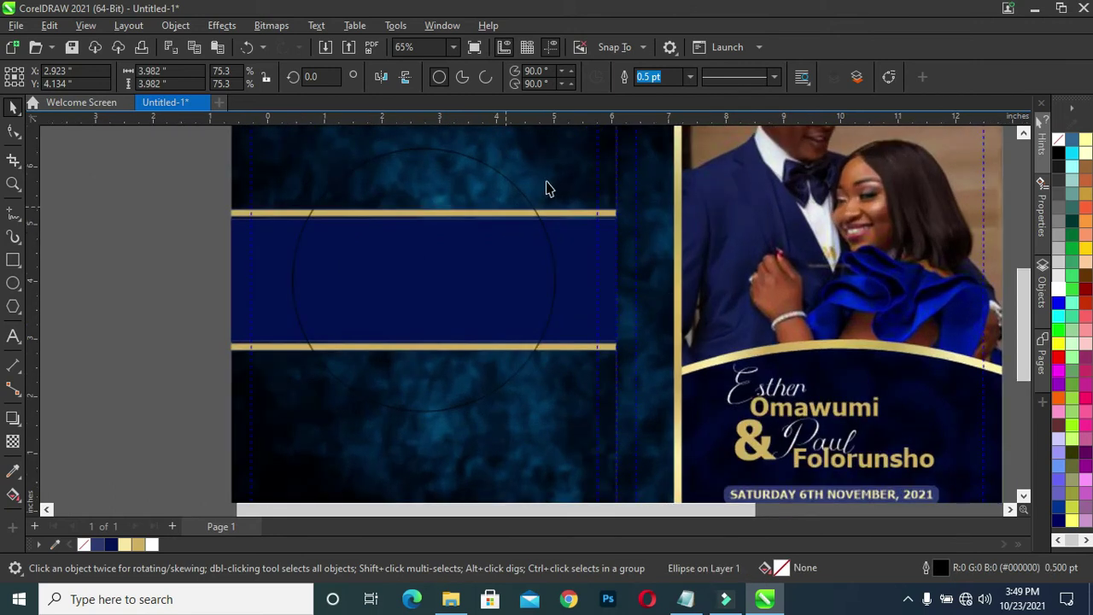
pyautogui.moveTo(559, 146)
pyautogui.mouseDown()
pyautogui.moveTo(548, 166)
pyautogui.moveTo(556, 159)
pyautogui.mouseUp()
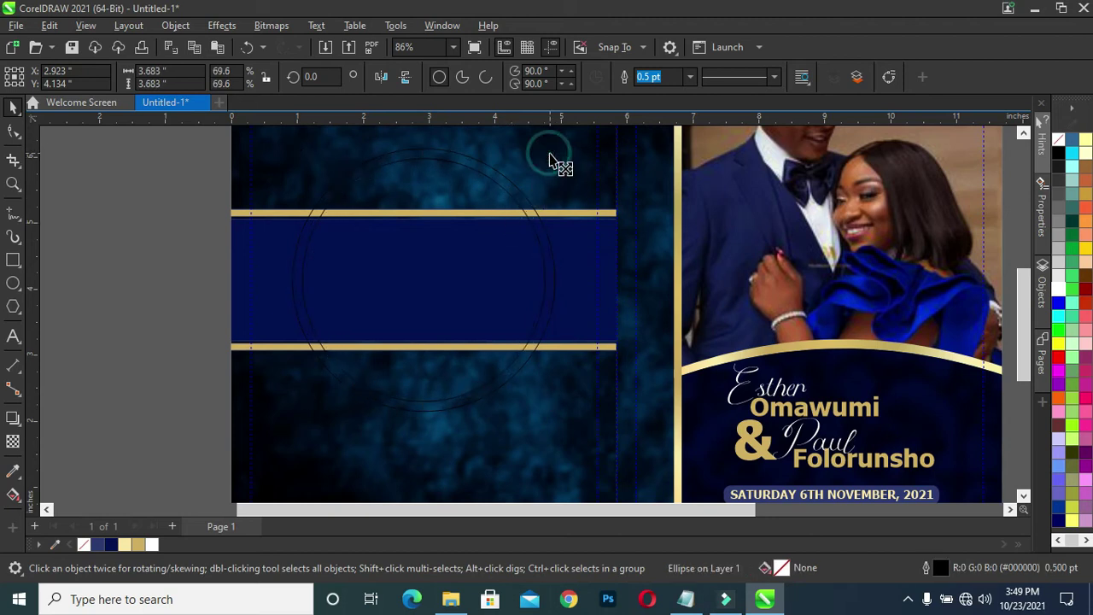
pyautogui.moveTo(557, 160); pyautogui.dragTo(560, 158)
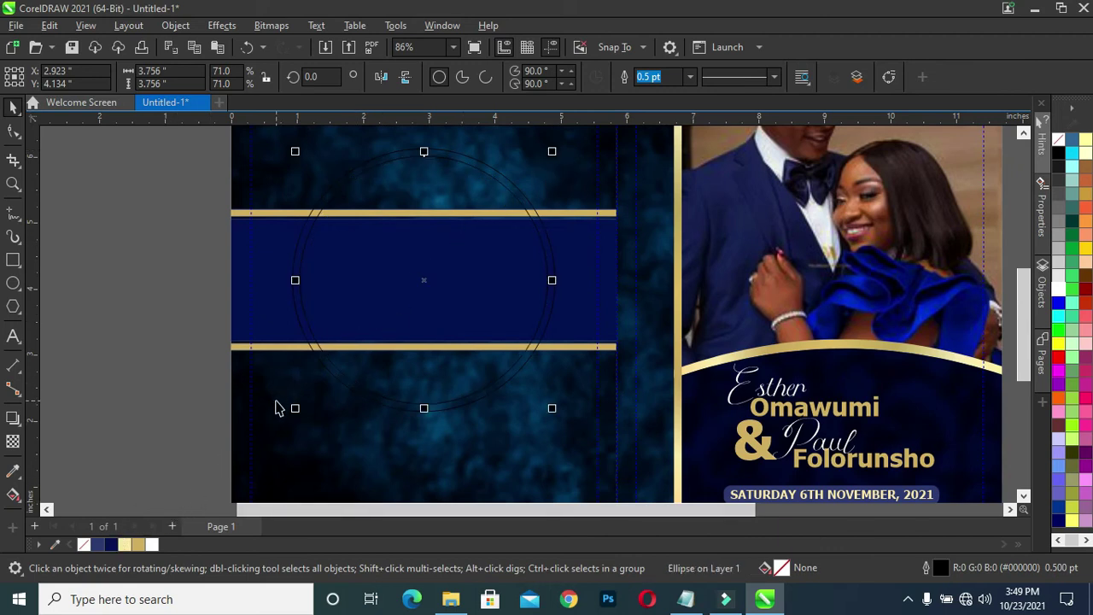
pyautogui.click(111, 546)
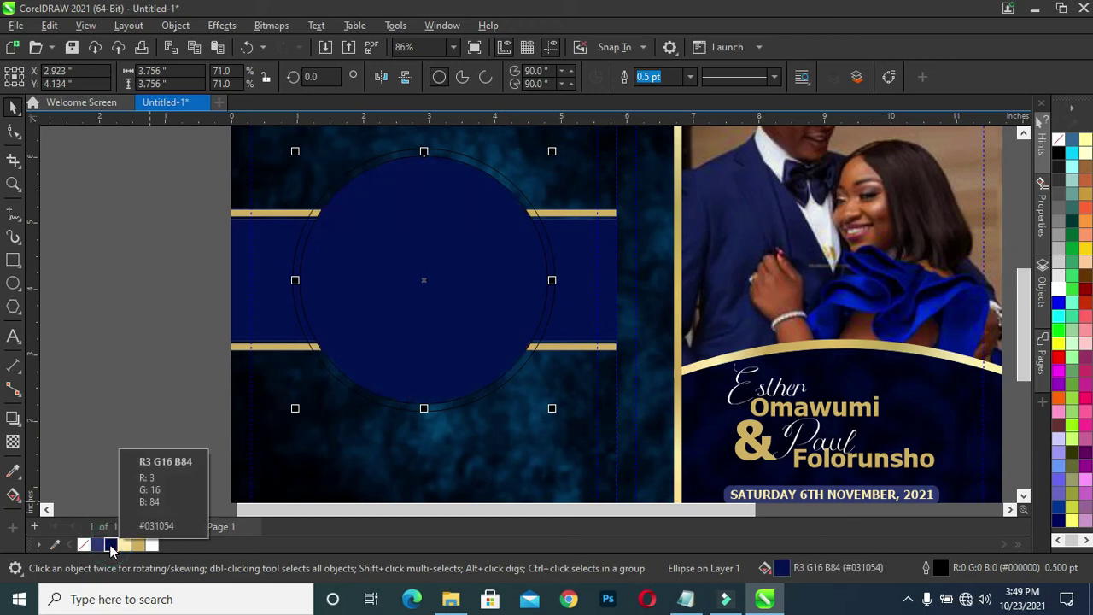
pyautogui.doubleClick(783, 571)
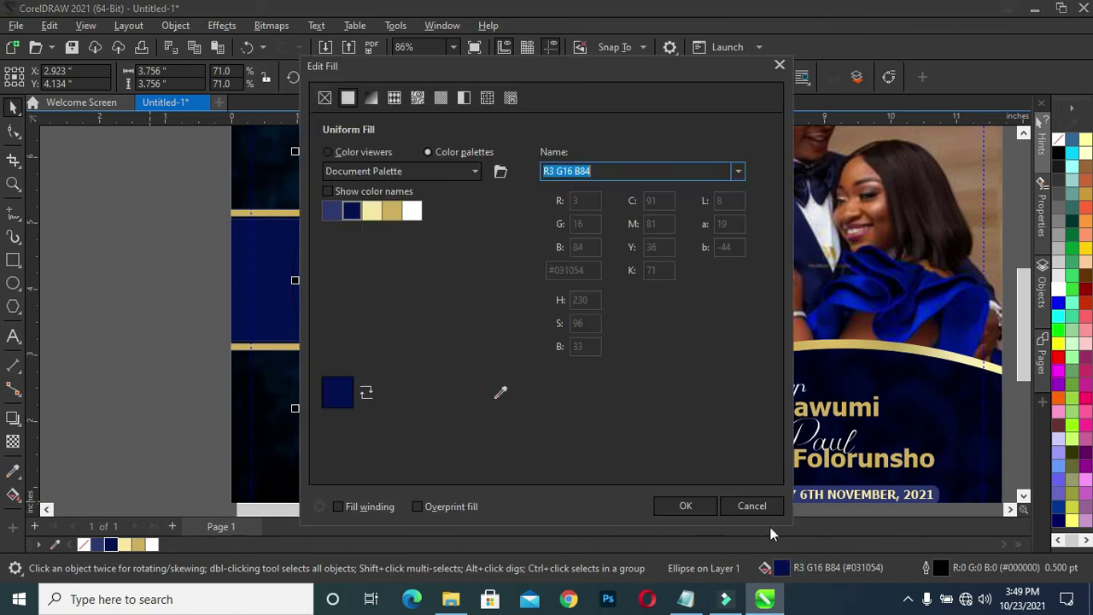
# Step: Change the circle's solid fill to the deeper navy #000830 (RGB 0,8,48)
pyautogui.click(350, 98)
pyautogui.click(330, 153)
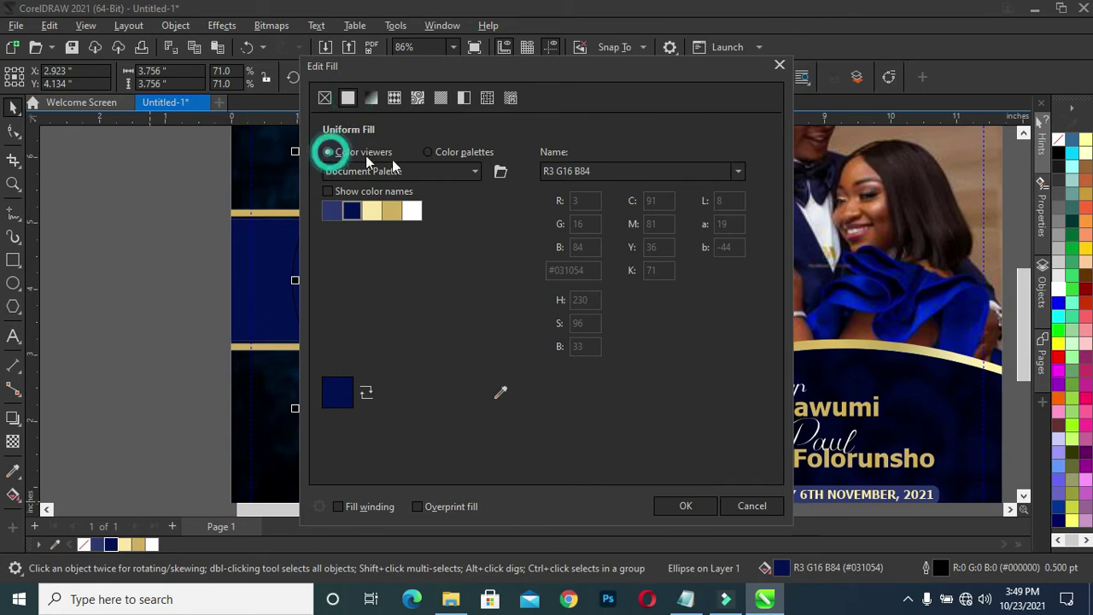
pyautogui.click(502, 328)
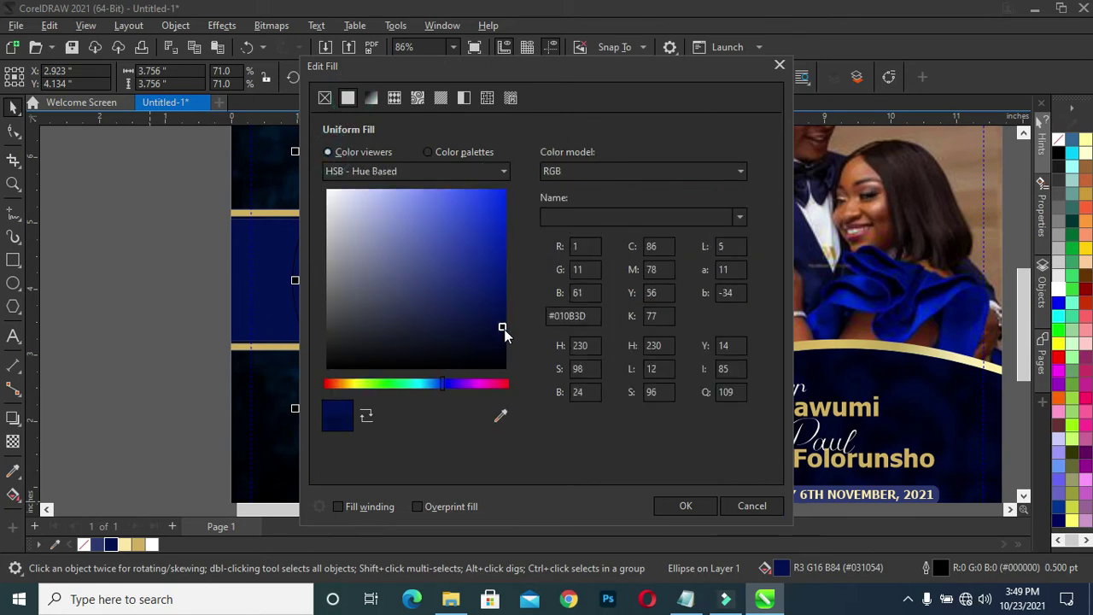
pyautogui.click(505, 334)
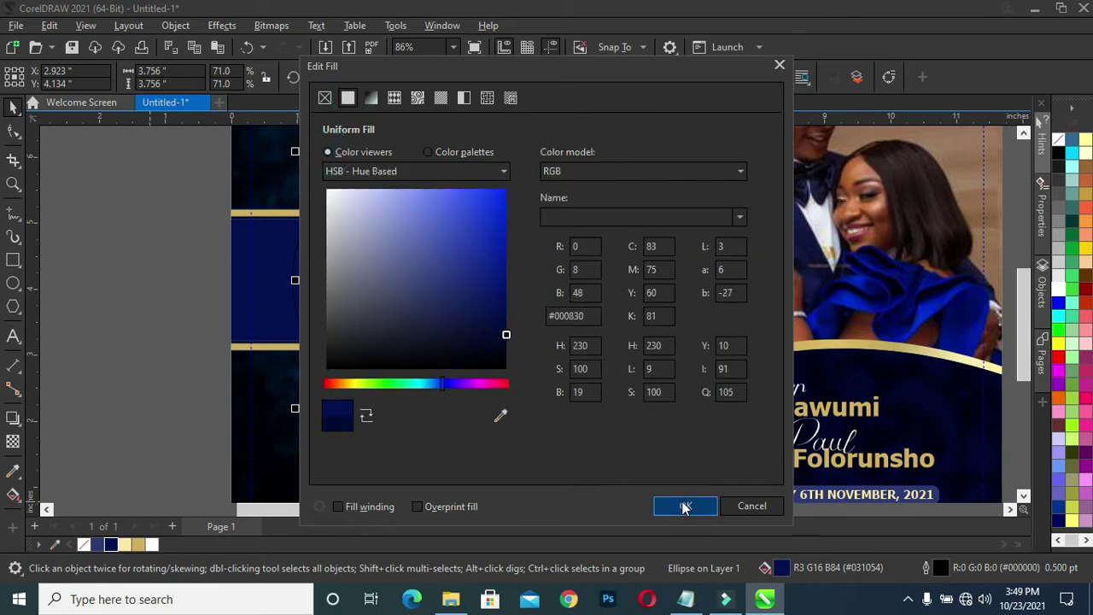
pyautogui.click(683, 507)
pyautogui.click(177, 301)
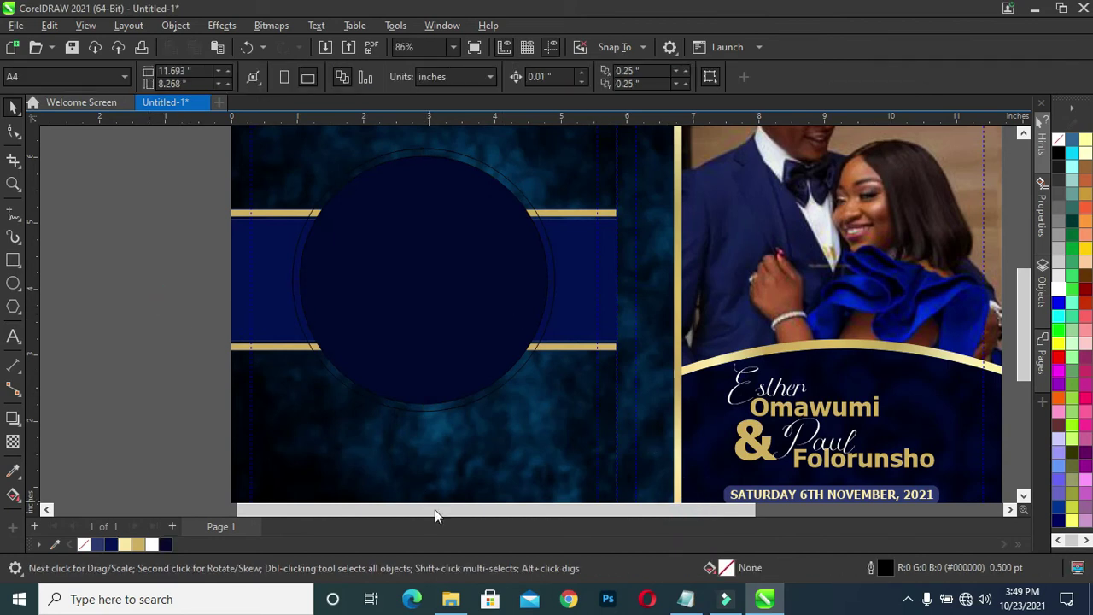
pyautogui.moveTo(435, 515); pyautogui.dragTo(417, 515)
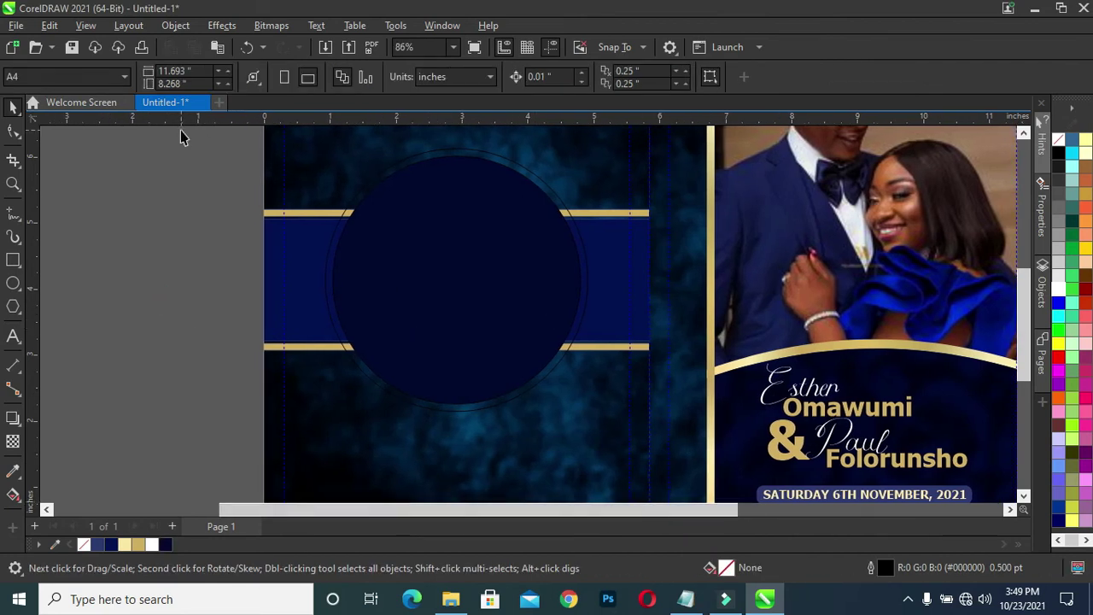
pyautogui.click(386, 231)
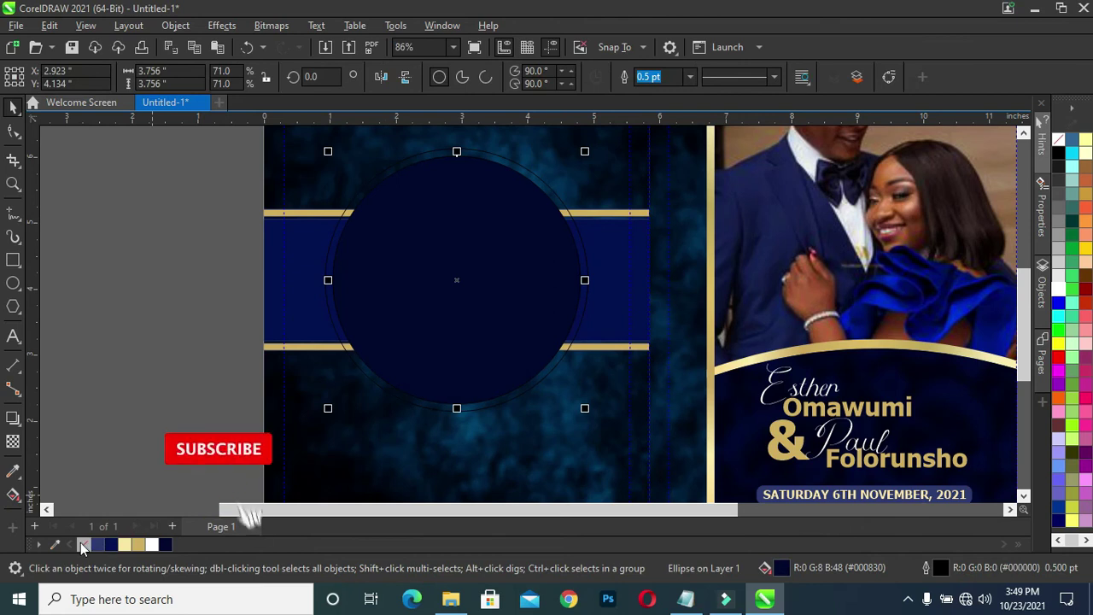
# Step: Give the outer ring a 2.0 pt white dashed outline
pyautogui.click(336, 334)
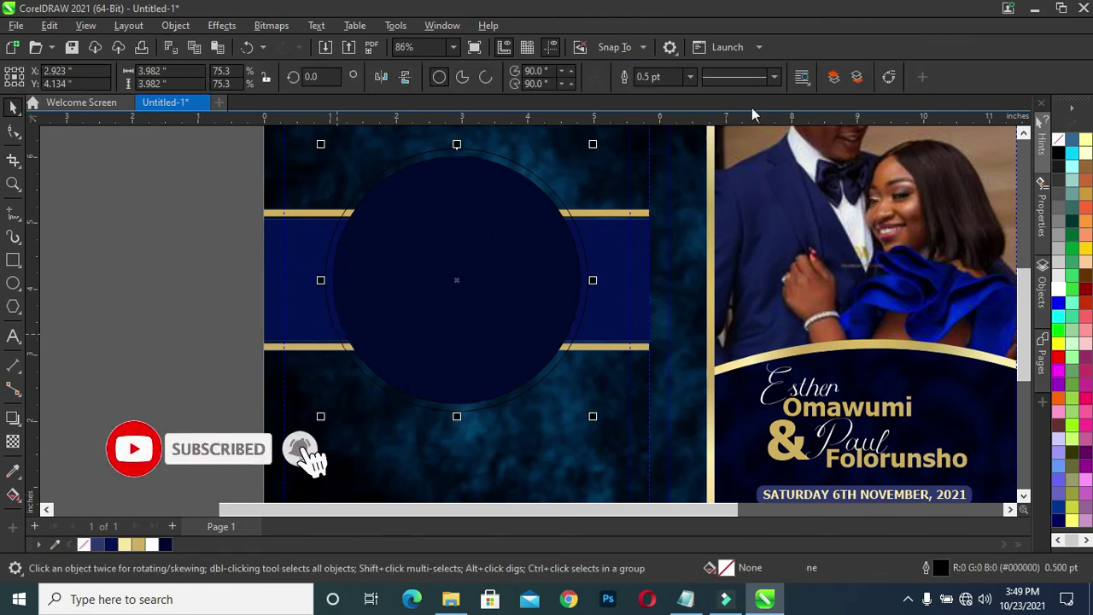
pyautogui.click(690, 77)
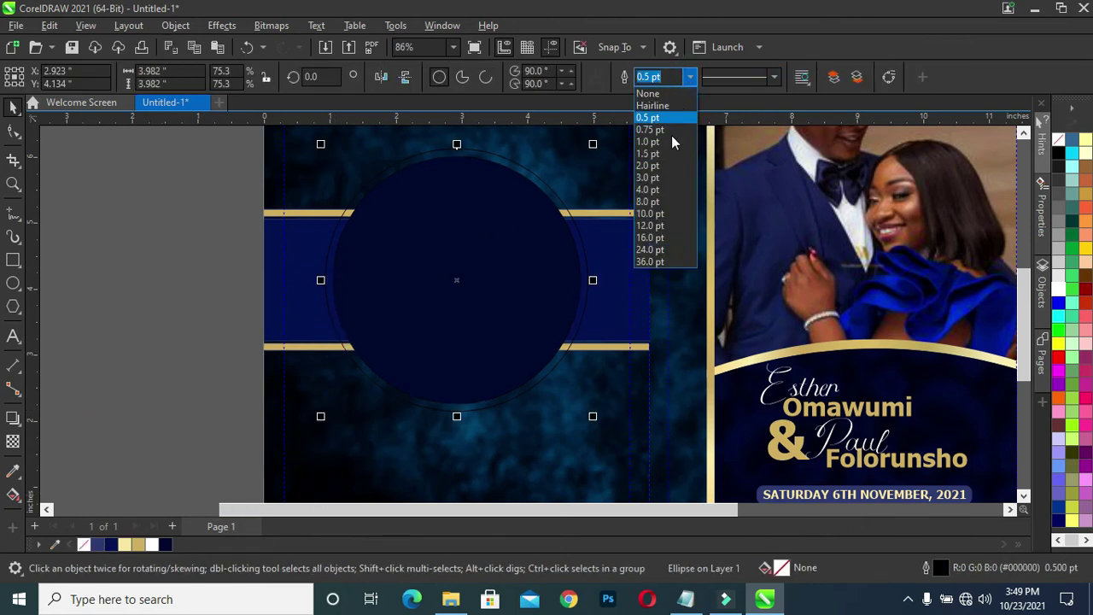
pyautogui.click(667, 166)
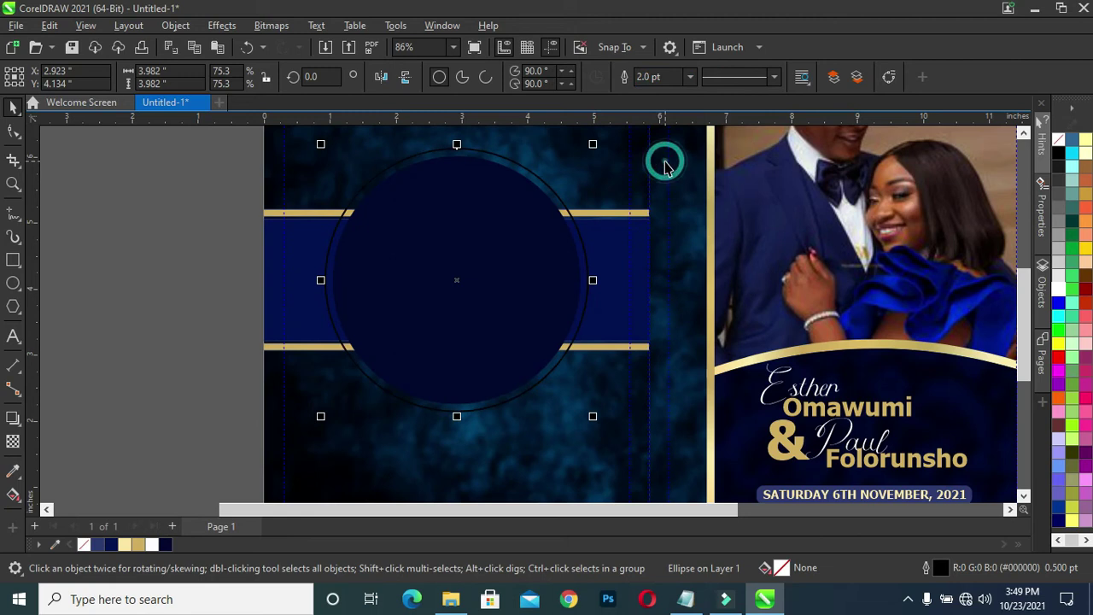
pyautogui.click(773, 77)
pyautogui.click(744, 222)
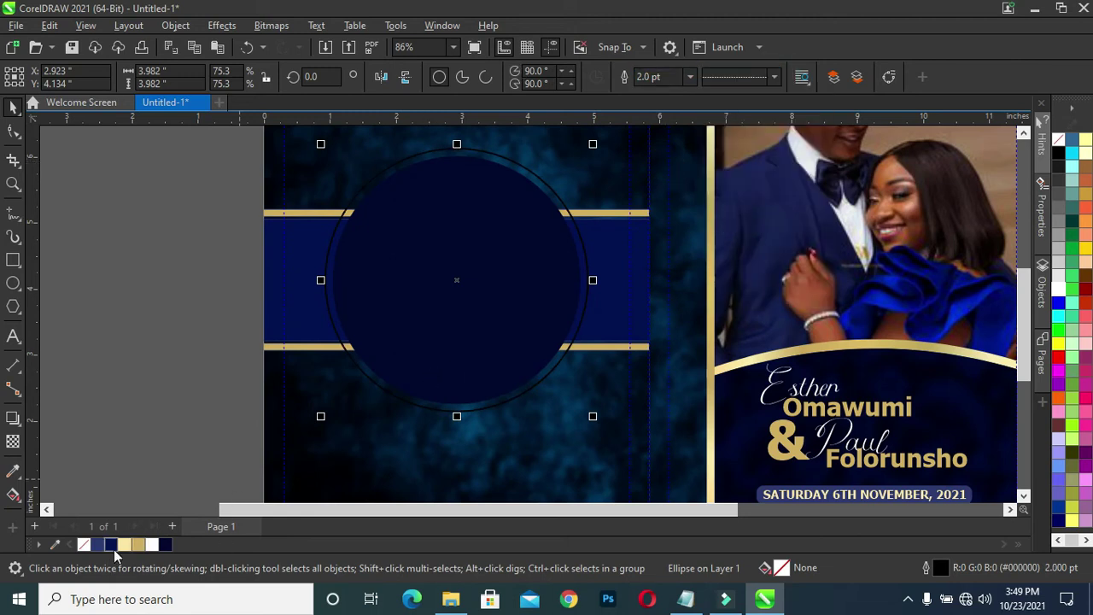
pyautogui.rightClick(147, 545)
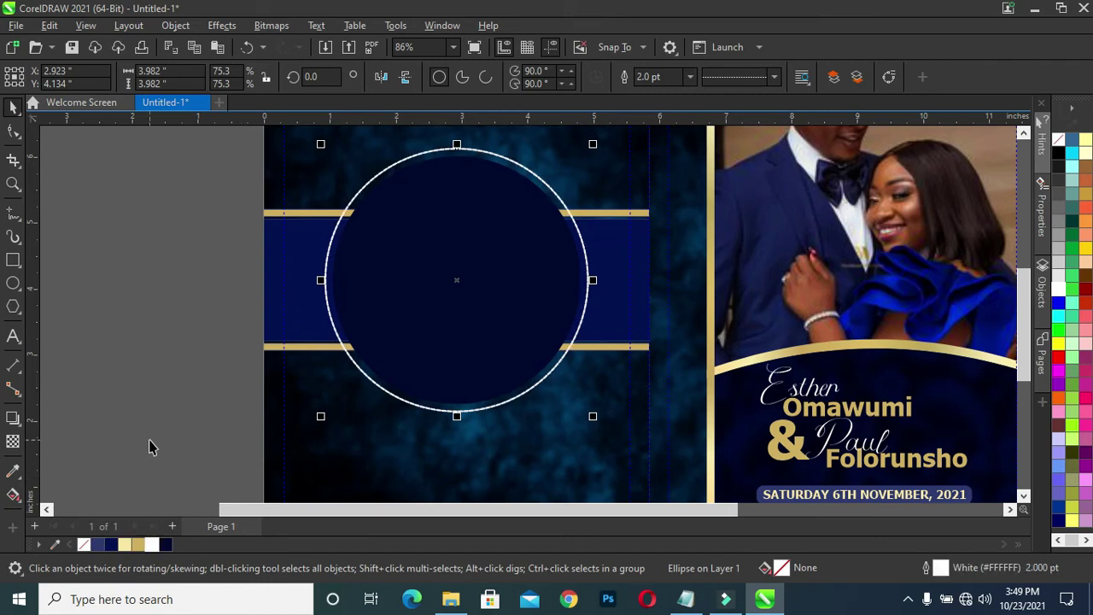
pyautogui.press('Escape')
# Step: Switch the ring's outline style from dashed to dotted
pyautogui.click(328, 312)
pyautogui.click(780, 77)
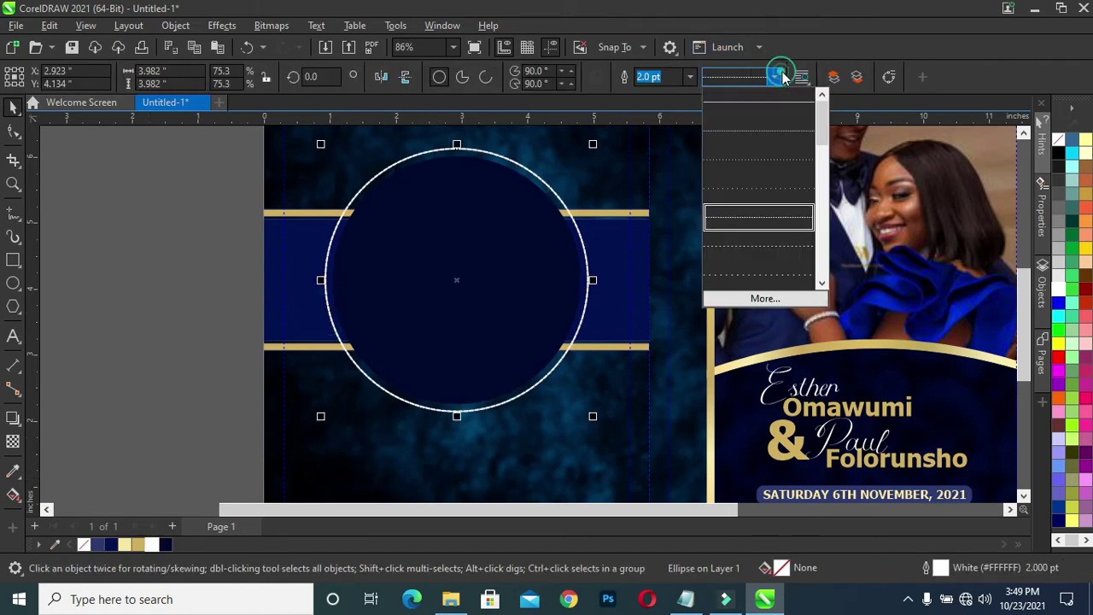
pyautogui.click(749, 161)
pyautogui.click(111, 278)
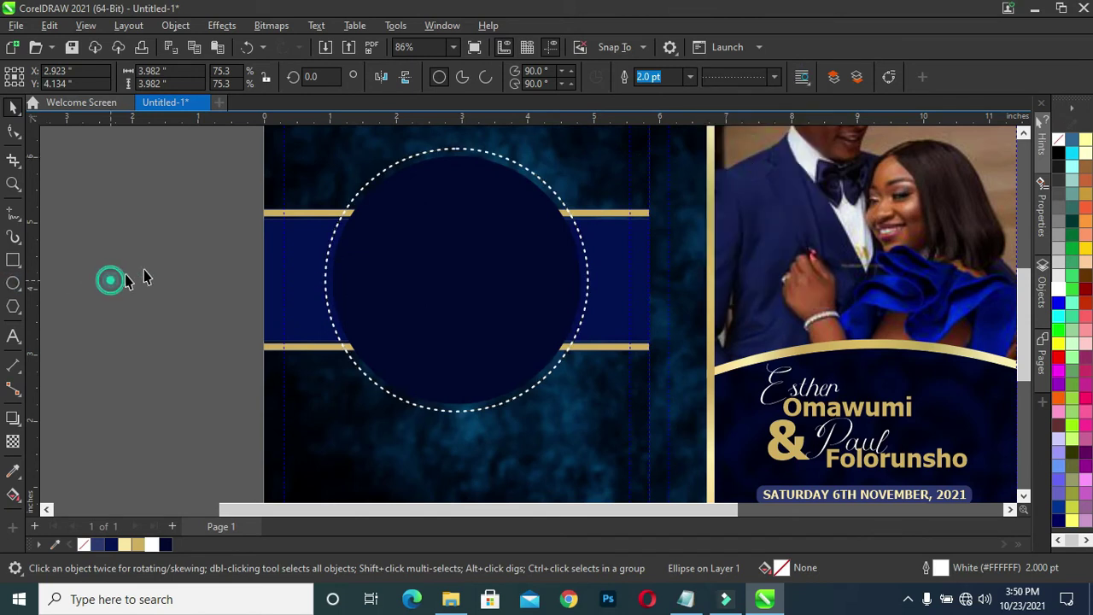
pyautogui.scroll(-1, 504, 185)
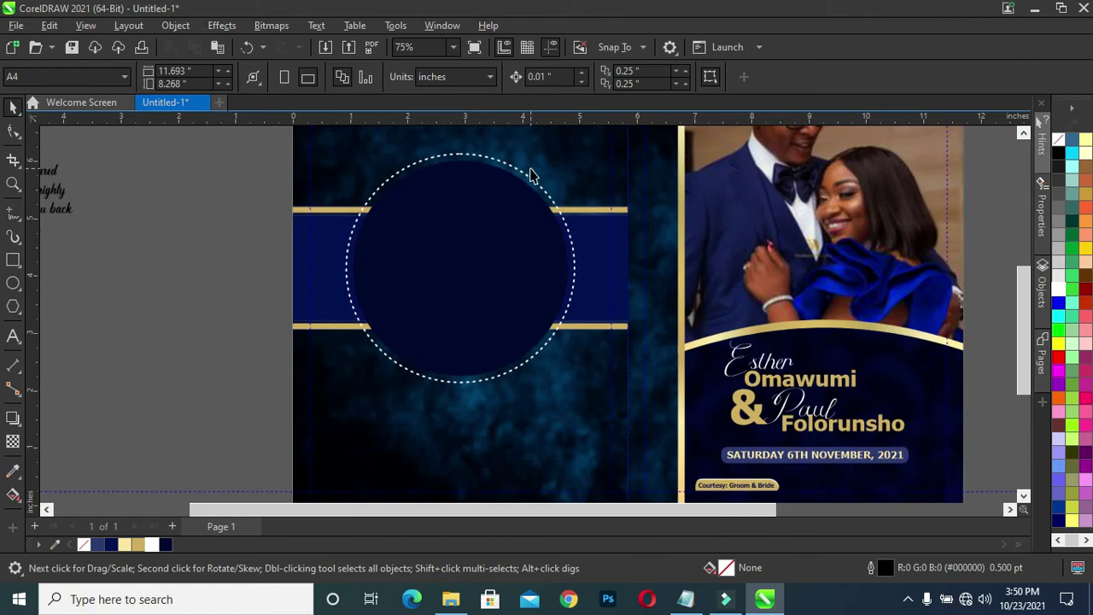
pyautogui.scroll(-1, 532, 167)
# Step: Select the Appreciation text block and colour it cream
pyautogui.click(327, 228)
pyautogui.moveTo(100, 179); pyautogui.dragTo(288, 347)
pyautogui.moveTo(175, 248); pyautogui.dragTo(310, 284)
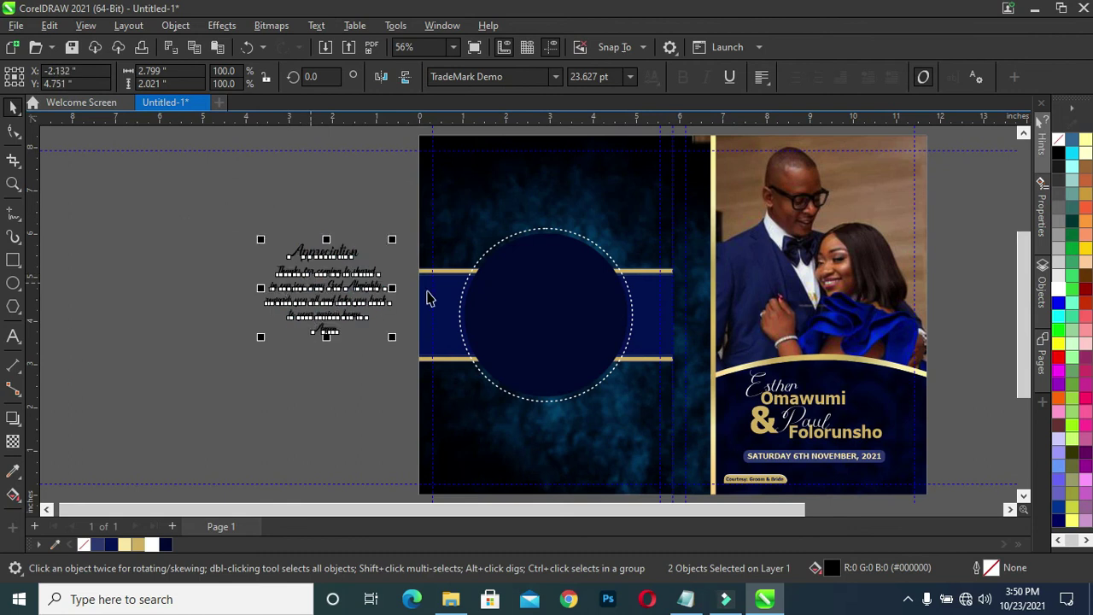
pyautogui.scroll(1, 418, 293)
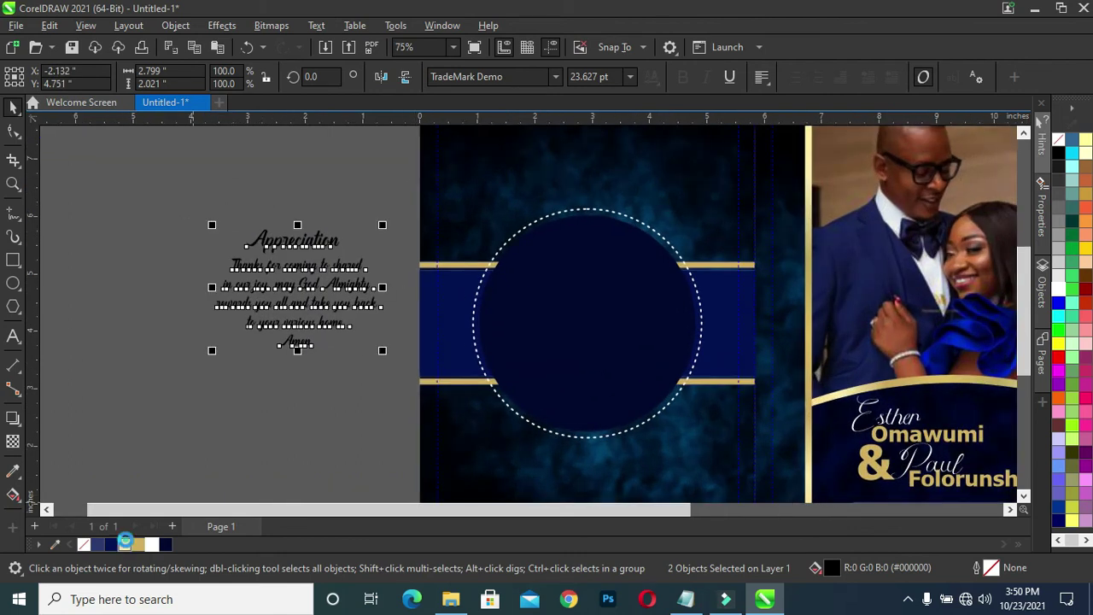
pyautogui.click(125, 544)
# Step: Enlarge the Appreciation text and centre it inside the navy circle
pyautogui.moveTo(211, 350); pyautogui.dragTo(179, 373)
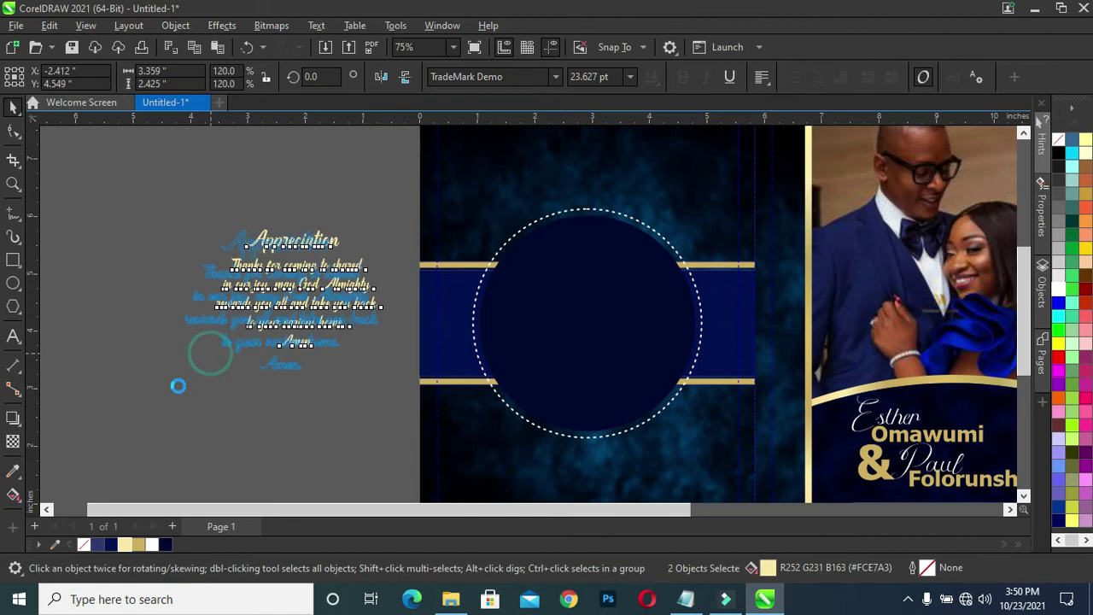
pyautogui.moveTo(286, 297); pyautogui.dragTo(589, 325)
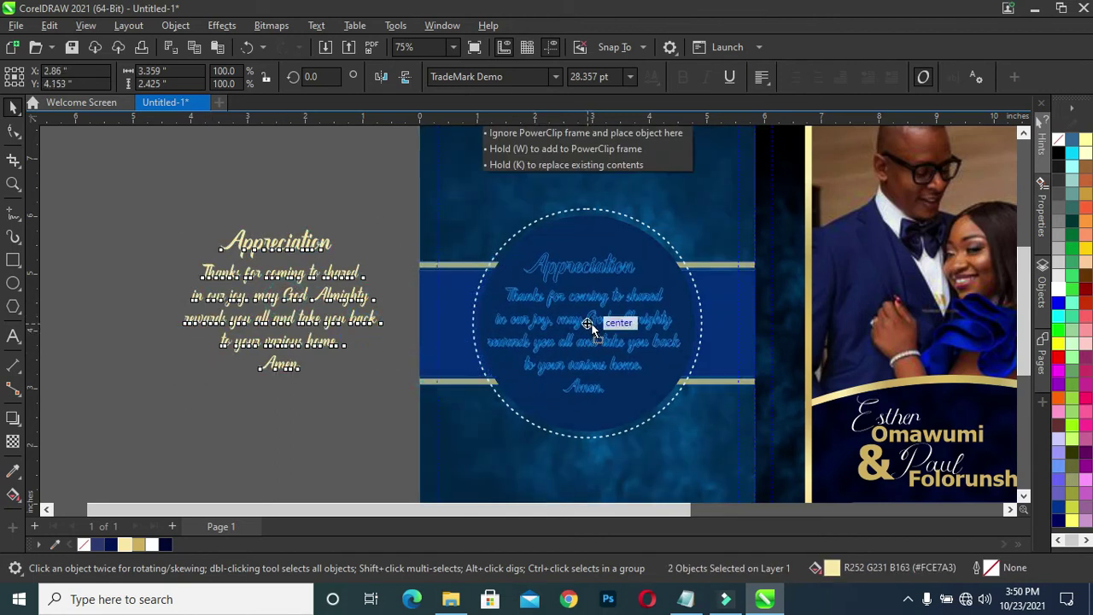
pyautogui.moveTo(590, 325); pyautogui.dragTo(591, 326)
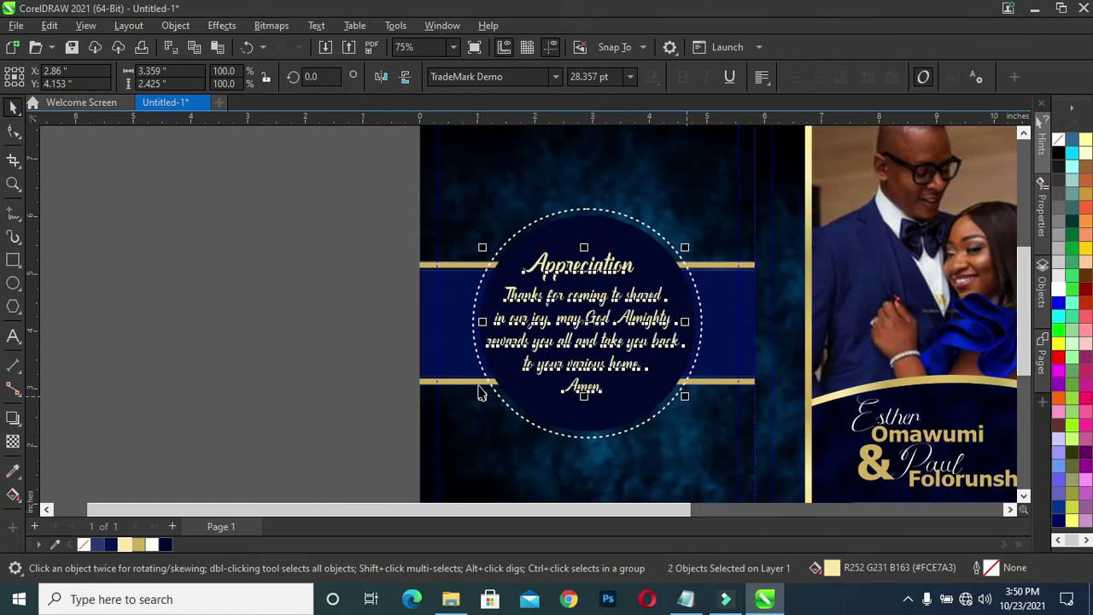
pyautogui.click(299, 363)
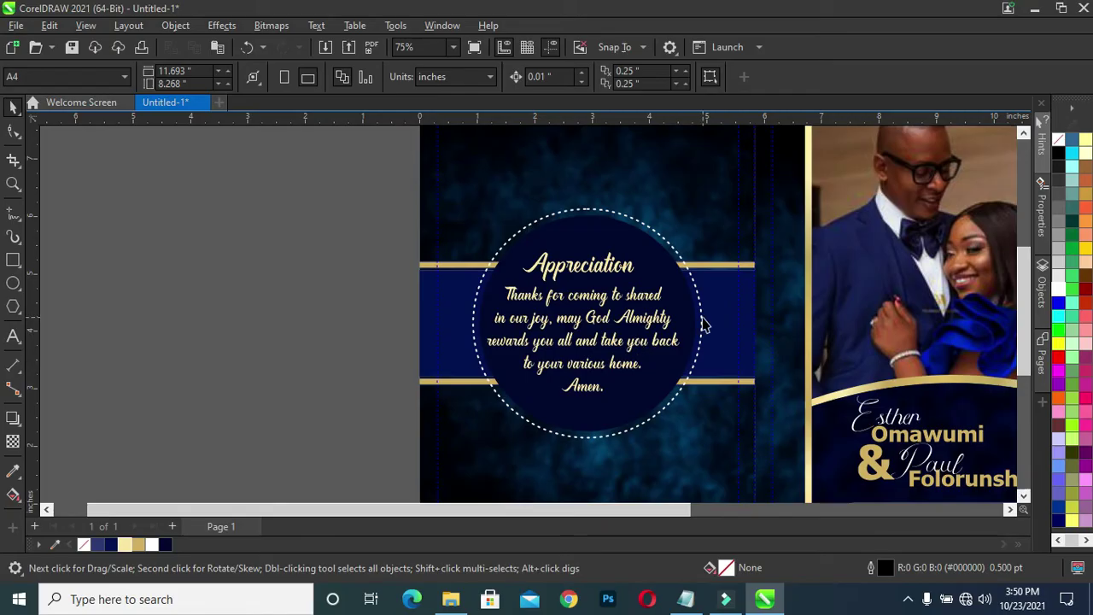
pyautogui.scroll(1, 703, 320)
pyautogui.scroll(1, 700, 319)
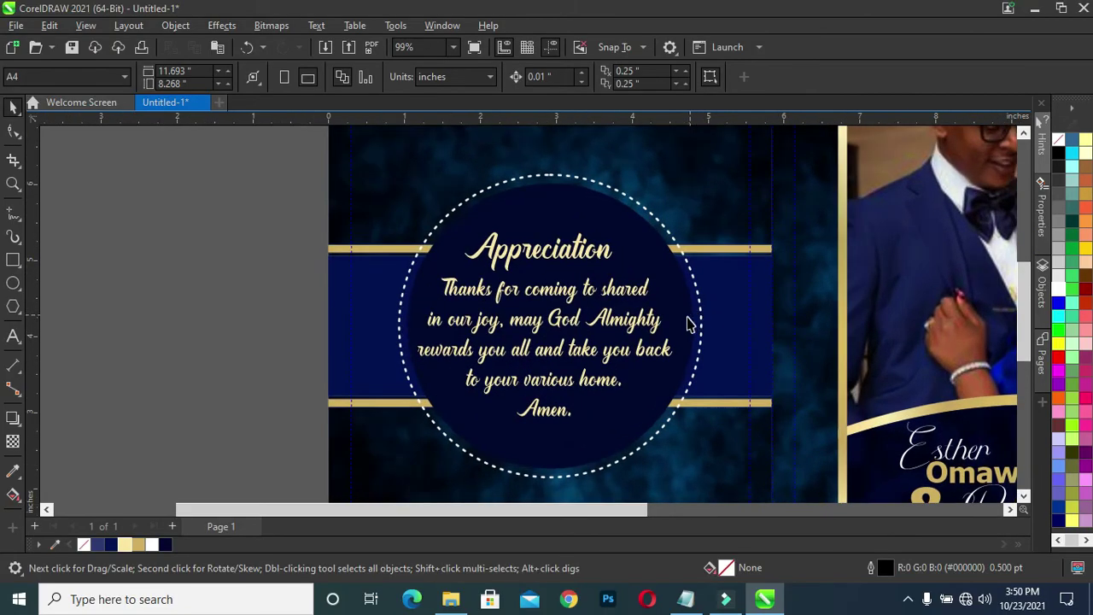
pyautogui.click(682, 316)
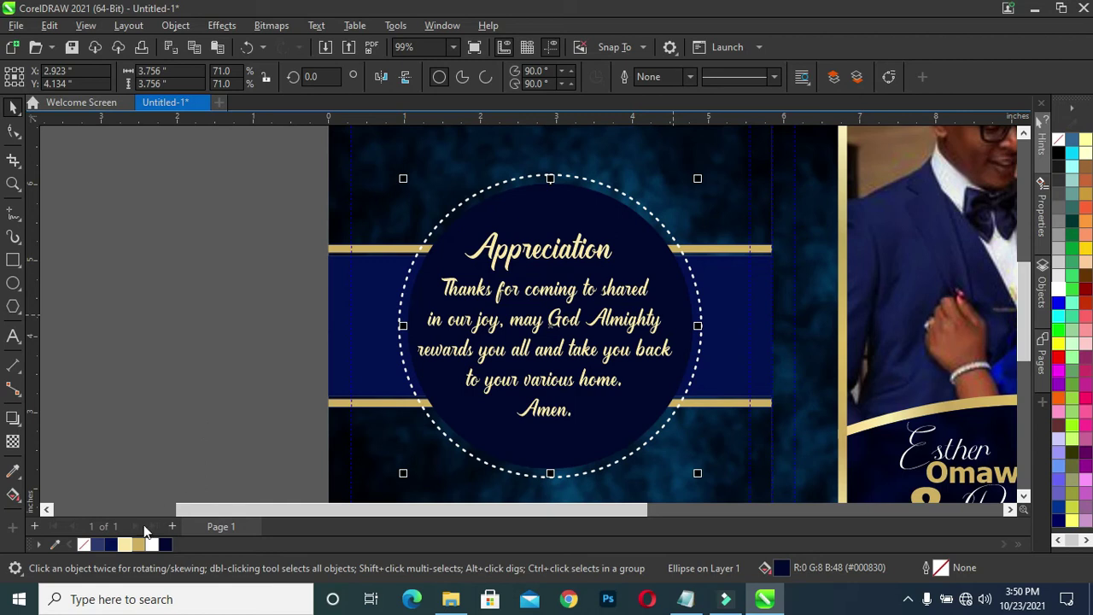
# Step: Outline the navy circle in gold (#D1AF5D) at 1.5 pt
pyautogui.rightClick(137, 545)
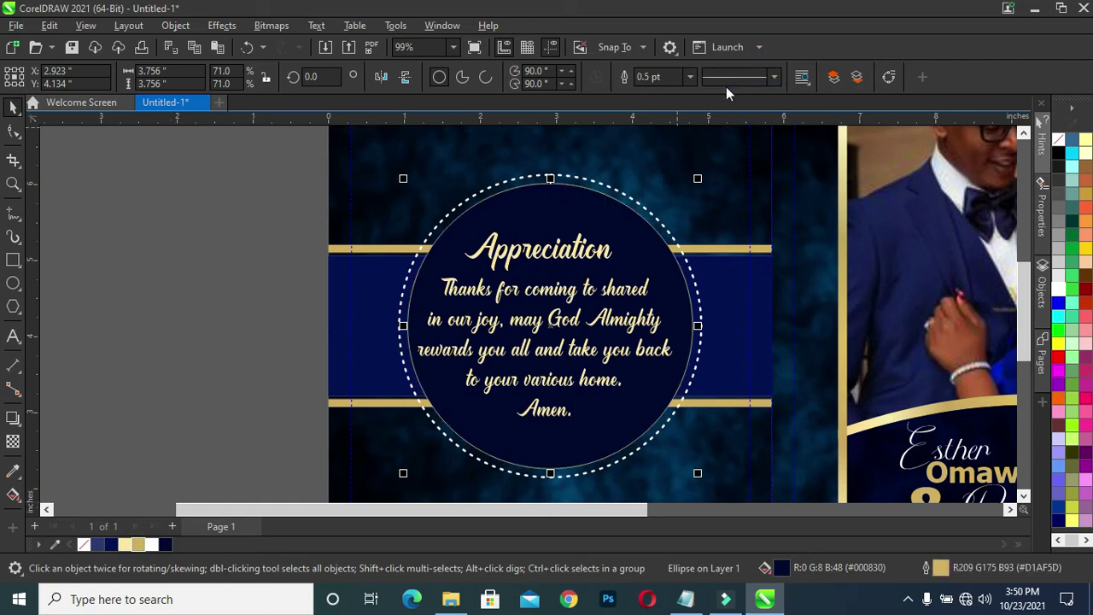
pyautogui.click(690, 77)
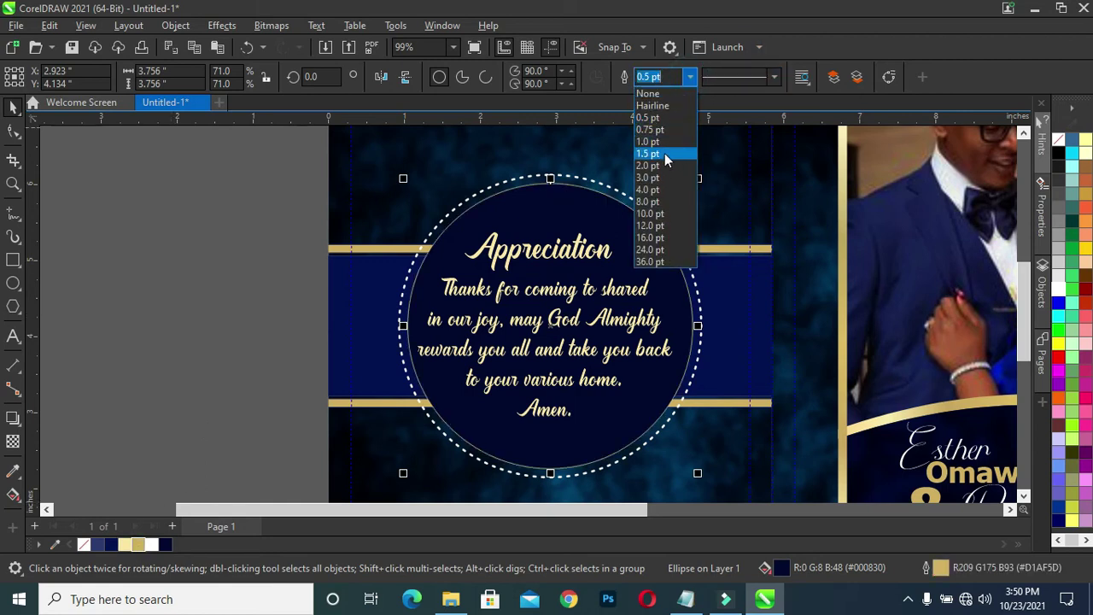
pyautogui.click(666, 154)
pyautogui.click(196, 275)
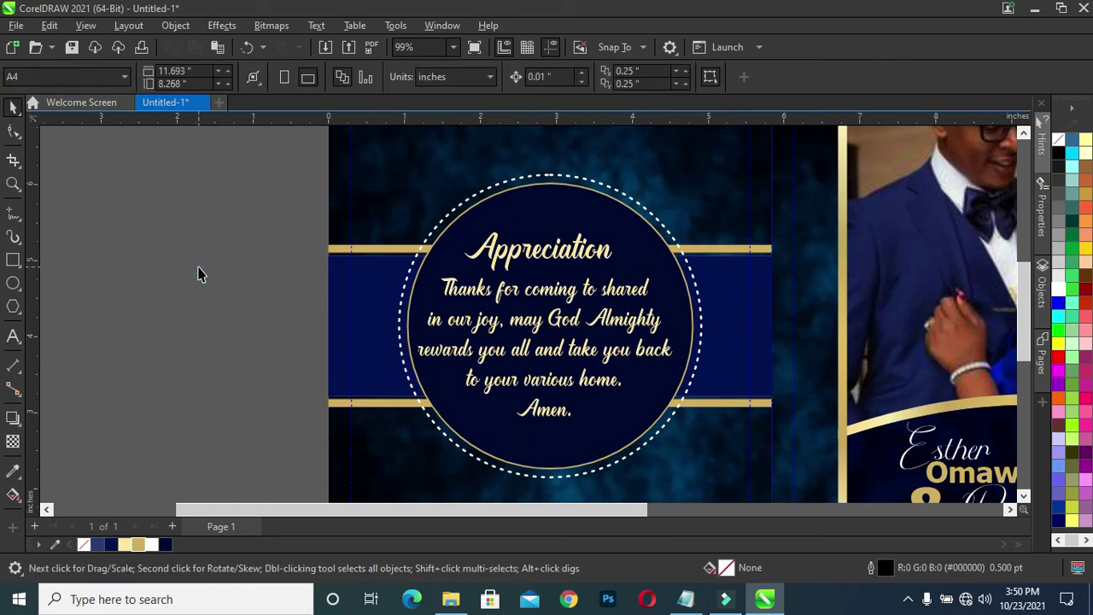
pyautogui.scroll(-2, 197, 274)
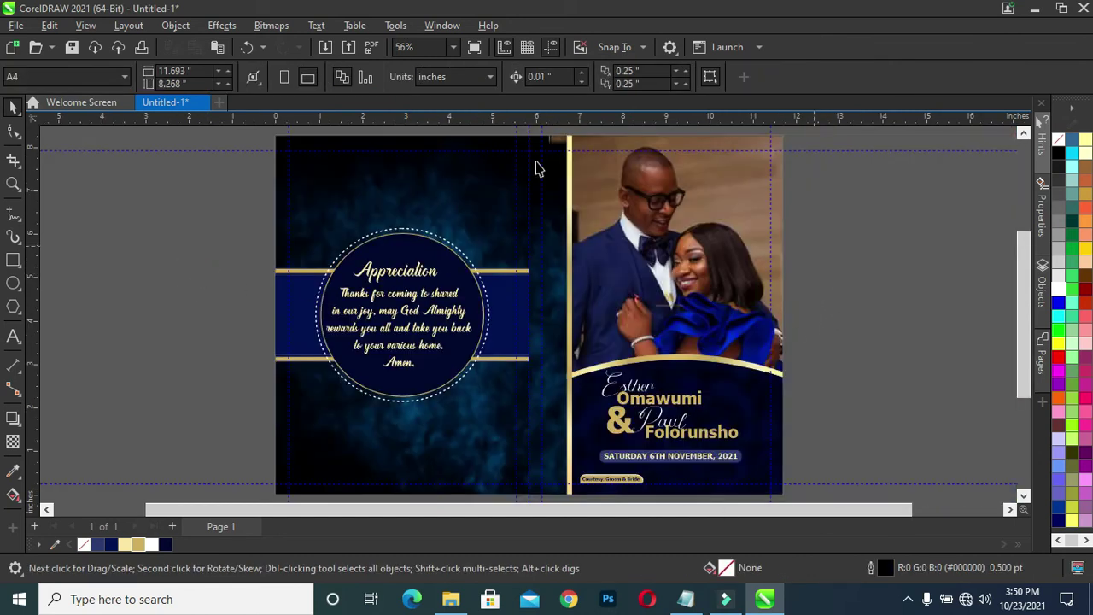
pyautogui.moveTo(1022, 358); pyautogui.dragTo(1025, 336)
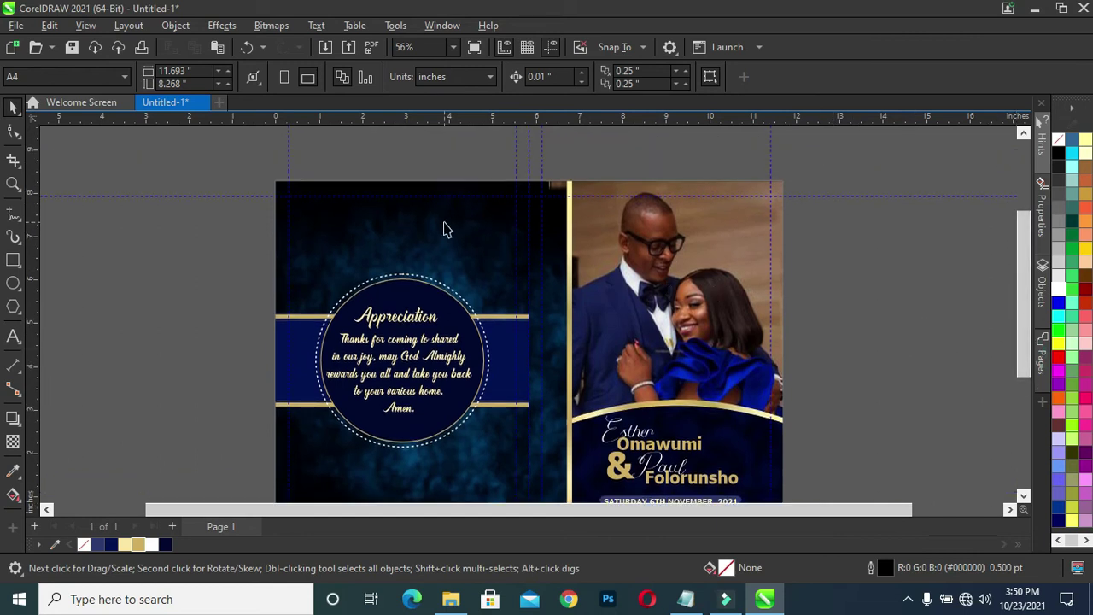
# Step: Draw a rectangle near the top of the back panel and narrow it to about 80% width
pyautogui.click(10, 259)
pyautogui.scroll(1, 419, 179)
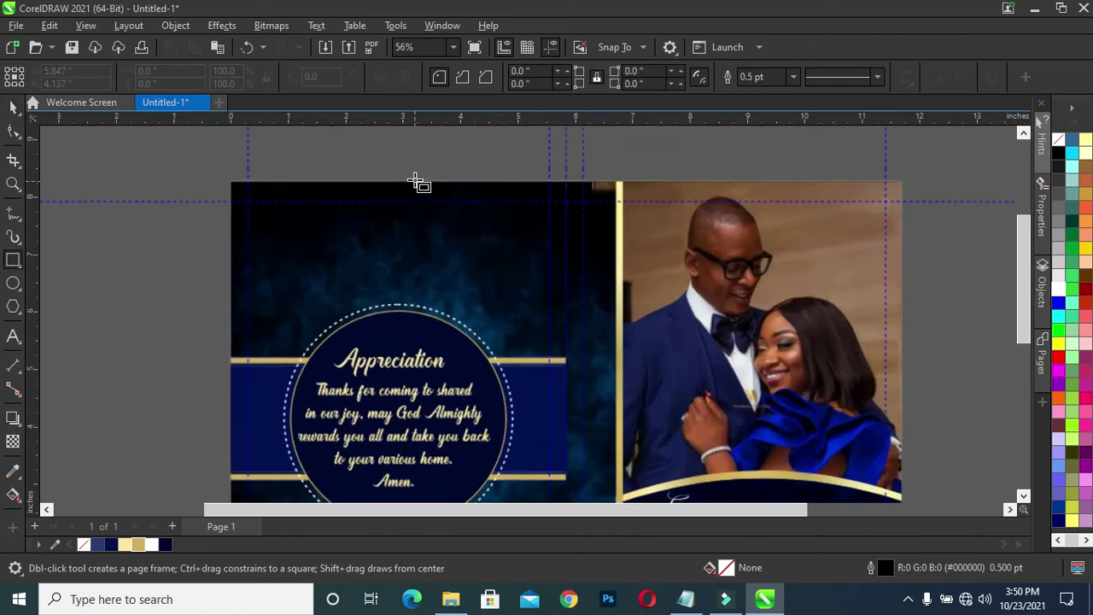
pyautogui.scroll(1, 385, 190)
pyautogui.scroll(1, 354, 184)
pyautogui.moveTo(322, 173); pyautogui.dragTo(504, 268)
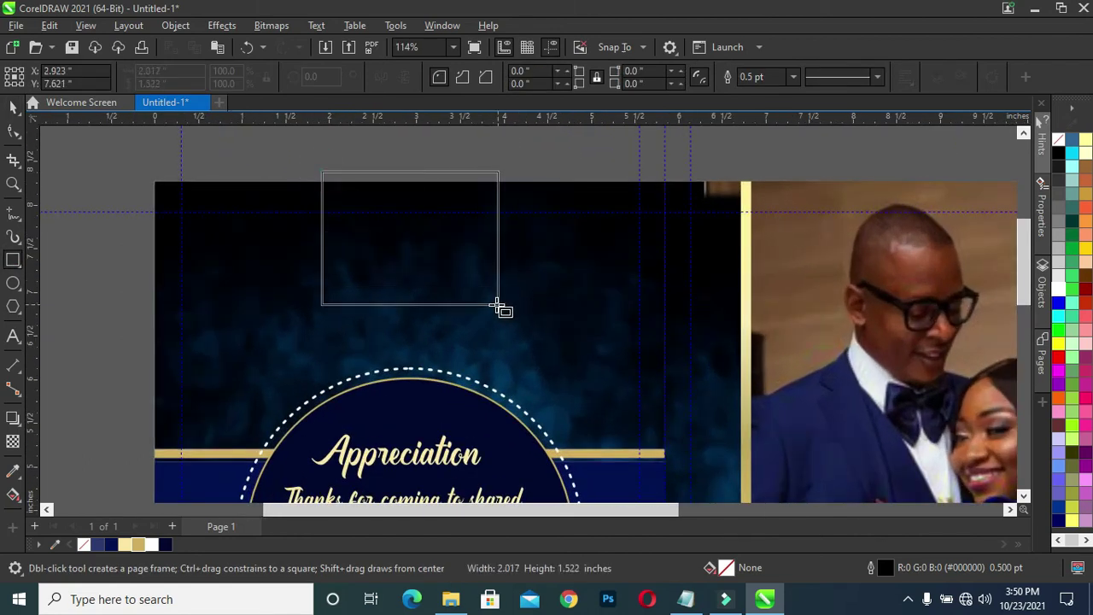
pyautogui.moveTo(503, 268); pyautogui.dragTo(479, 312)
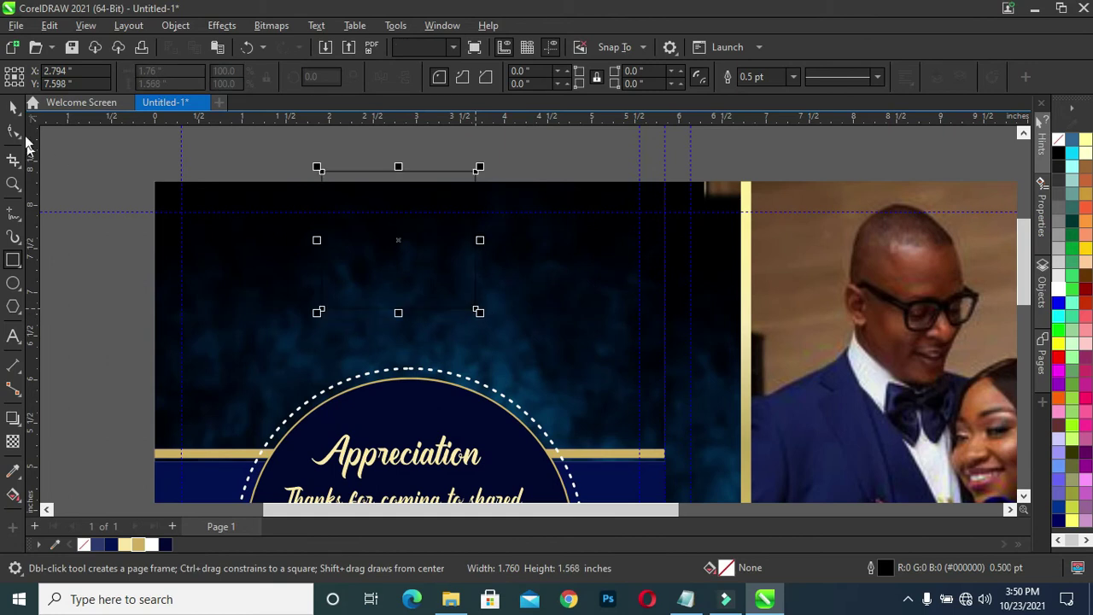
pyautogui.click(15, 106)
pyautogui.click(127, 282)
pyautogui.click(398, 273)
pyautogui.keyDown('shift'); pyautogui.click(598, 344); pyautogui.keyUp('shift')
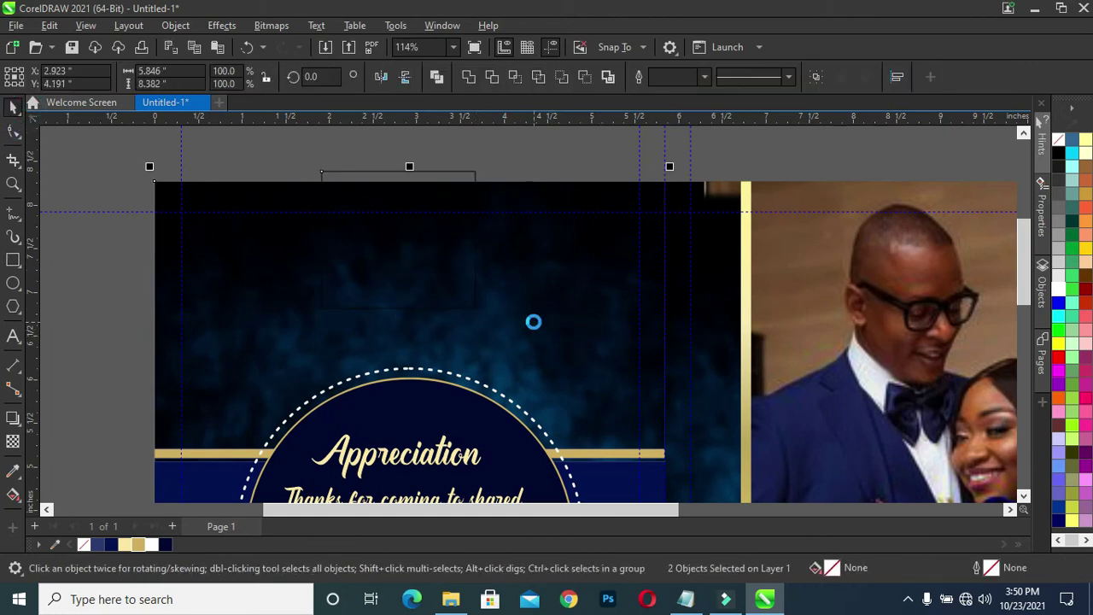
pyautogui.click(75, 299)
pyautogui.click(407, 240)
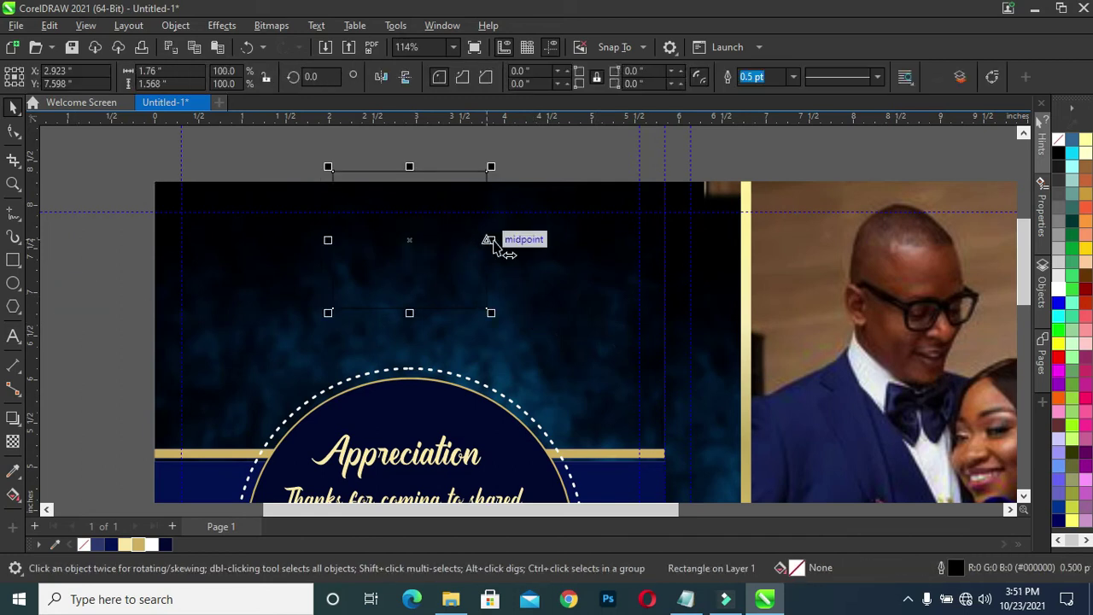
pyautogui.moveTo(492, 242); pyautogui.dragTo(477, 247)
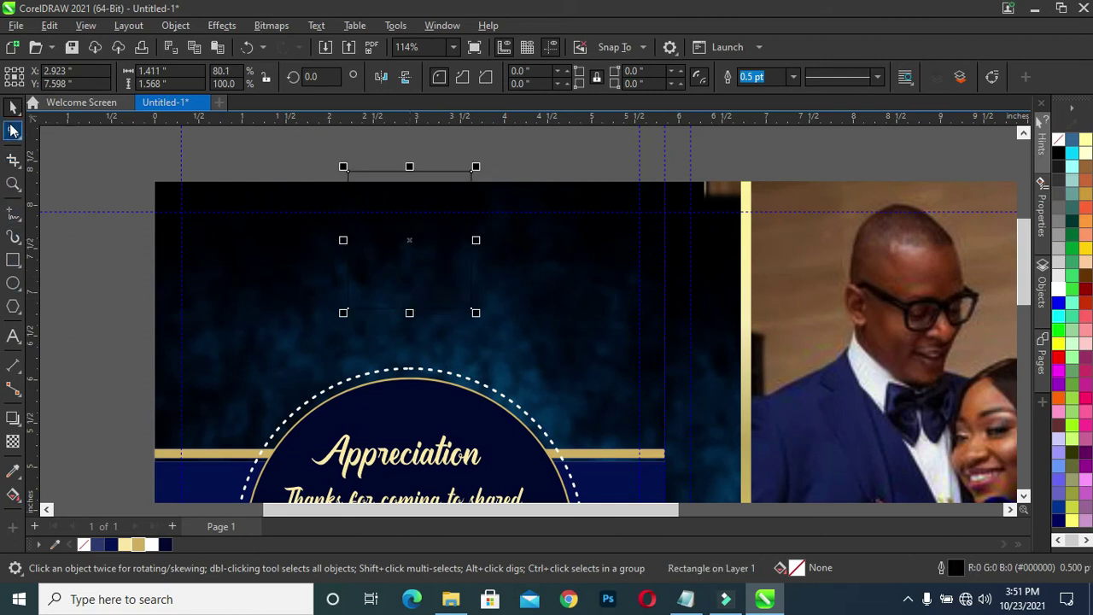
# Step: Convert the rectangle to curves and pull a bottom-middle node up into a shallow V-notch
pyautogui.click(13, 129)
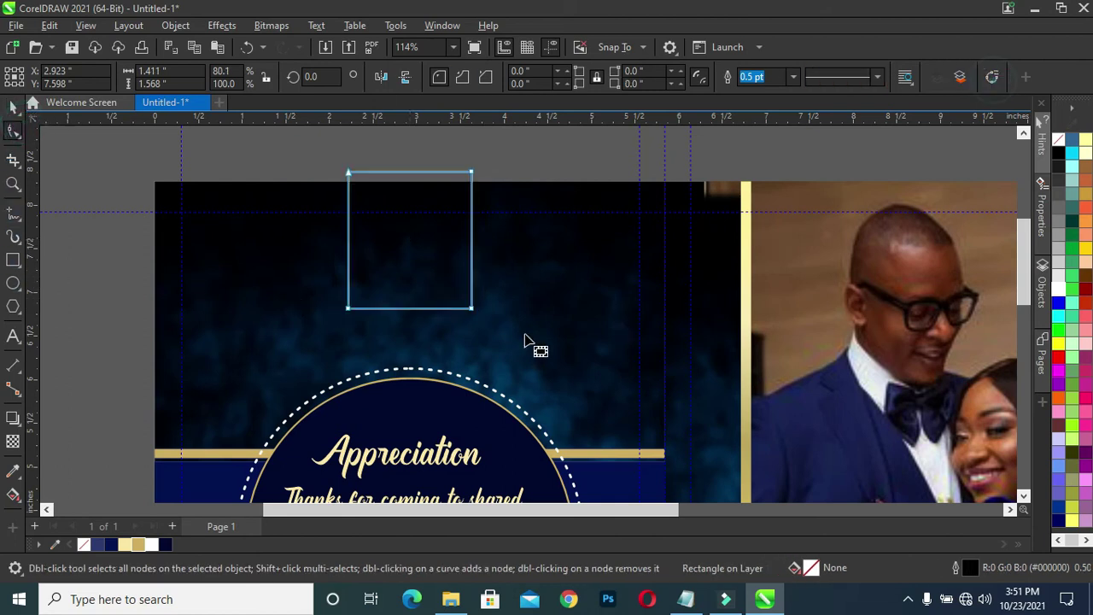
pyautogui.hotkey('ctrl', 'q')
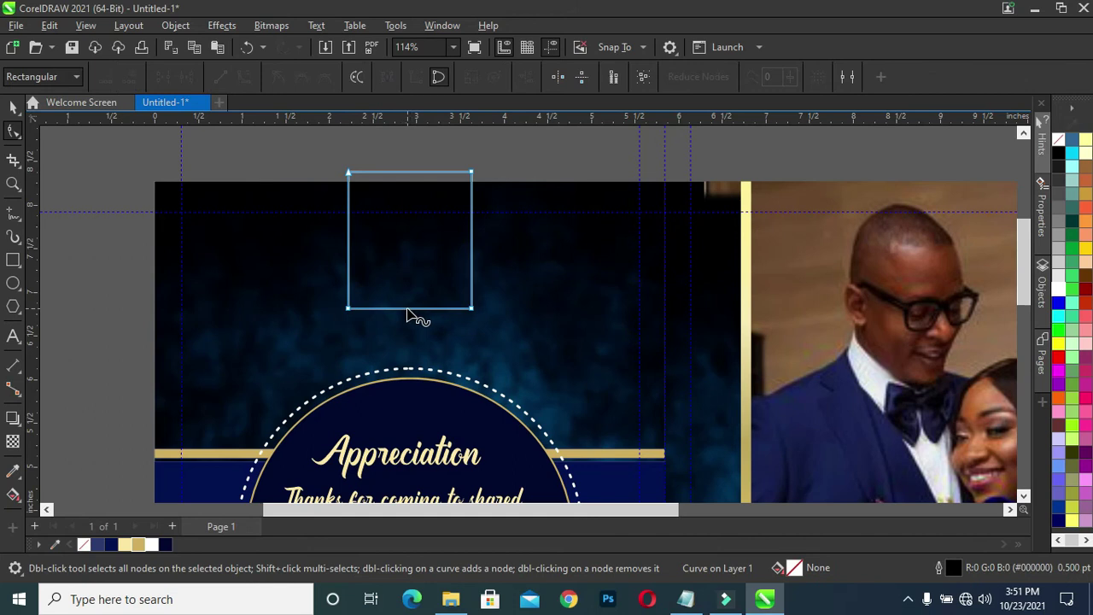
pyautogui.doubleClick(408, 308)
pyautogui.moveTo(408, 308)
pyautogui.mouseDown()
pyautogui.moveTo(417, 263)
pyautogui.moveTo(407, 257)
pyautogui.mouseUp()
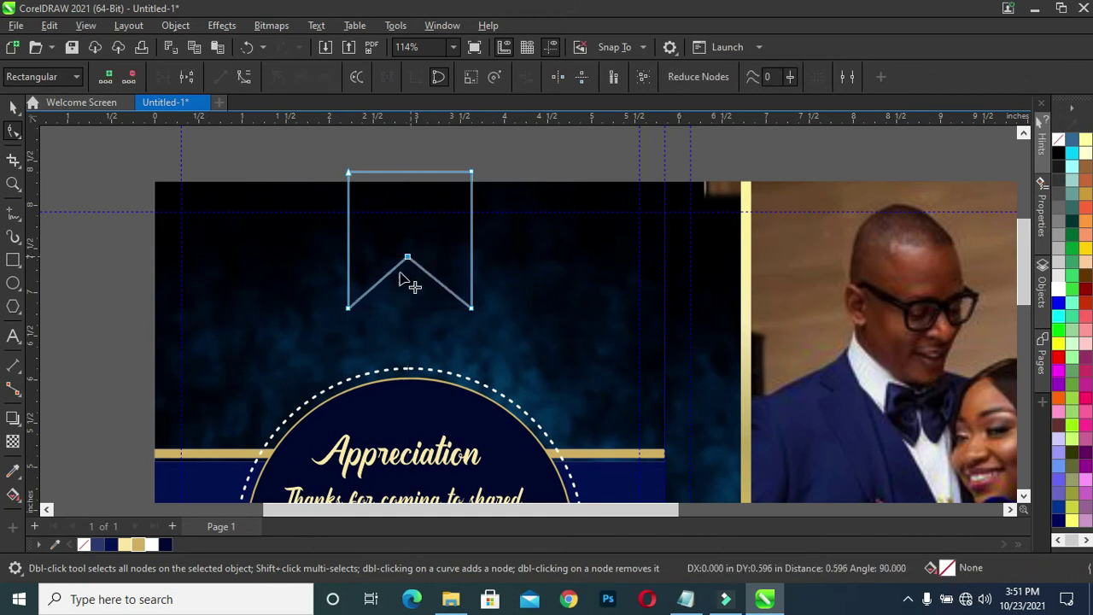
pyautogui.moveTo(407, 256); pyautogui.dragTo(408, 286)
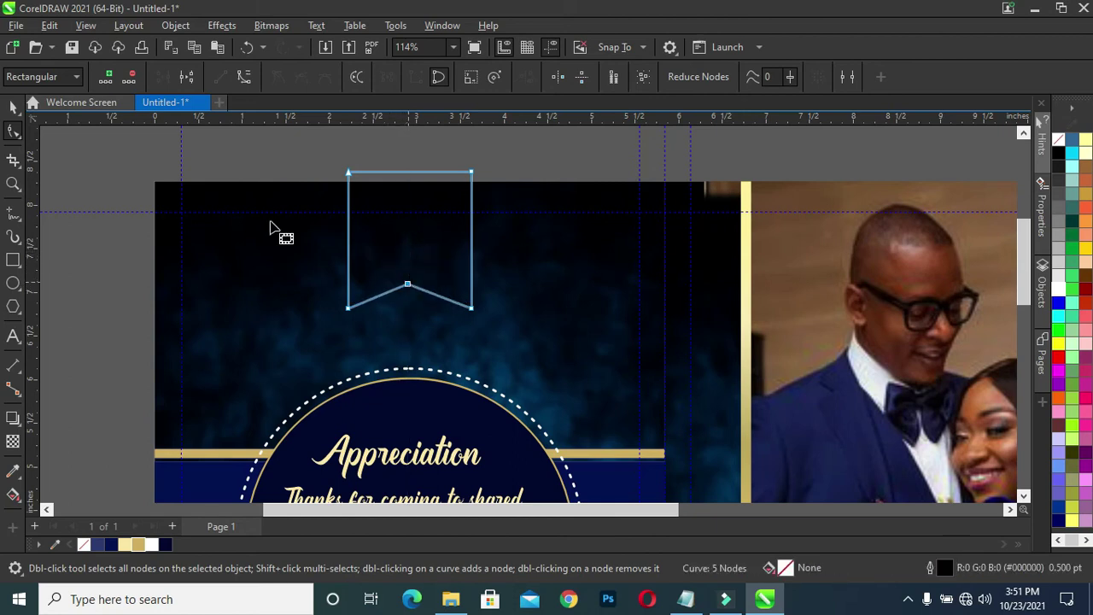
# Step: Make a slightly smaller copy of the V-notched banner
pyautogui.click(13, 107)
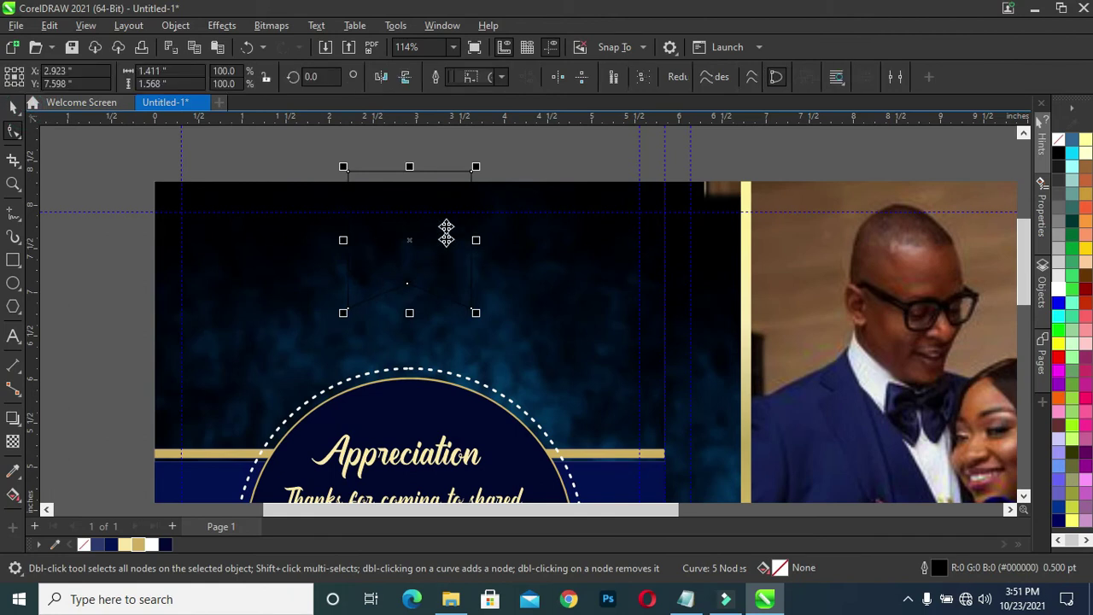
pyautogui.moveTo(480, 171); pyautogui.dragTo(472, 177)
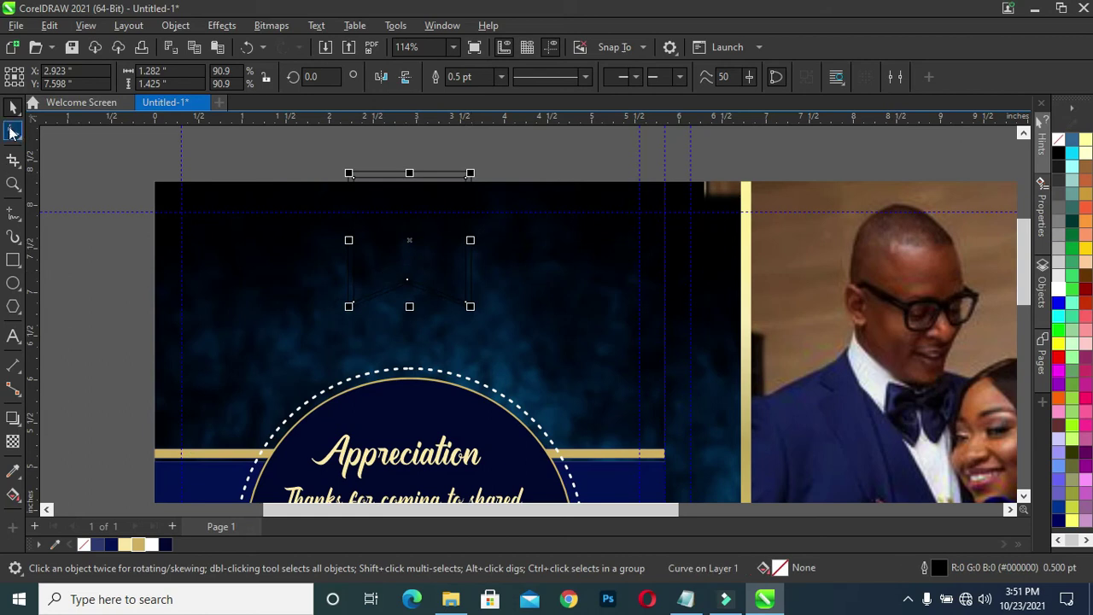
pyautogui.click(13, 129)
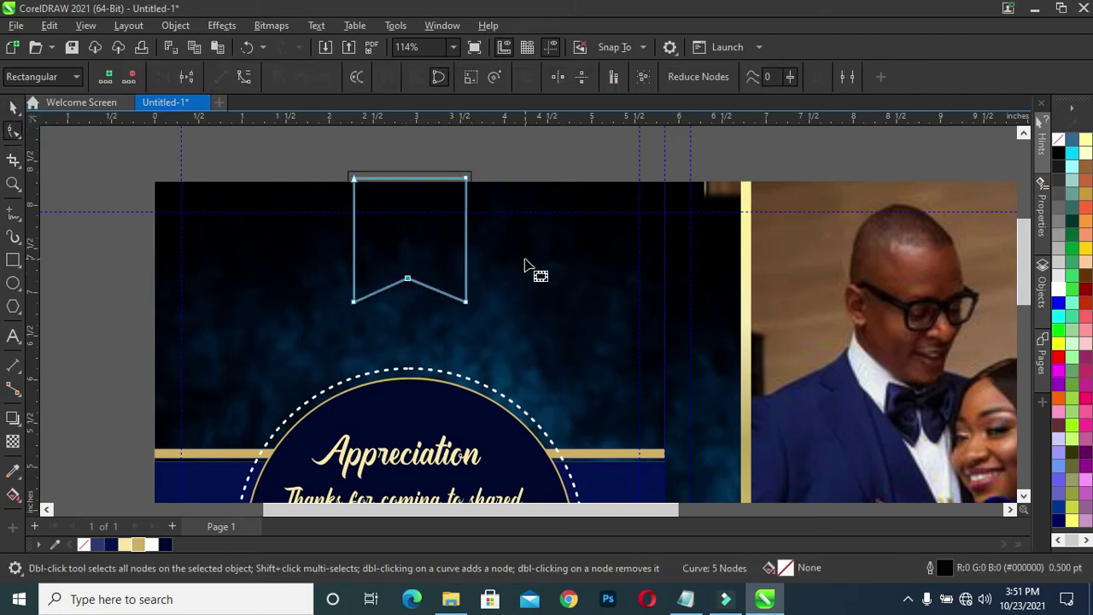
pyautogui.press('Up')
pyautogui.press('Up')
pyautogui.press('Up')
pyautogui.press('Down')
pyautogui.press('Down')
pyautogui.click(7, 108)
pyautogui.press('Escape')
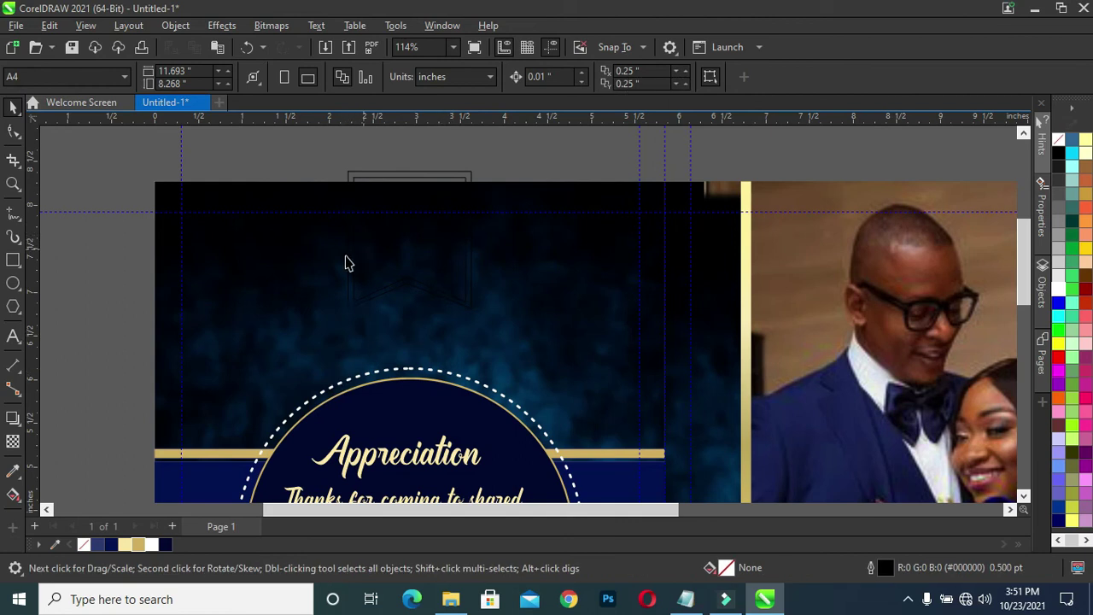
# Step: Fill the banner shapes with navy blue
pyautogui.click(357, 177)
pyautogui.click(112, 544)
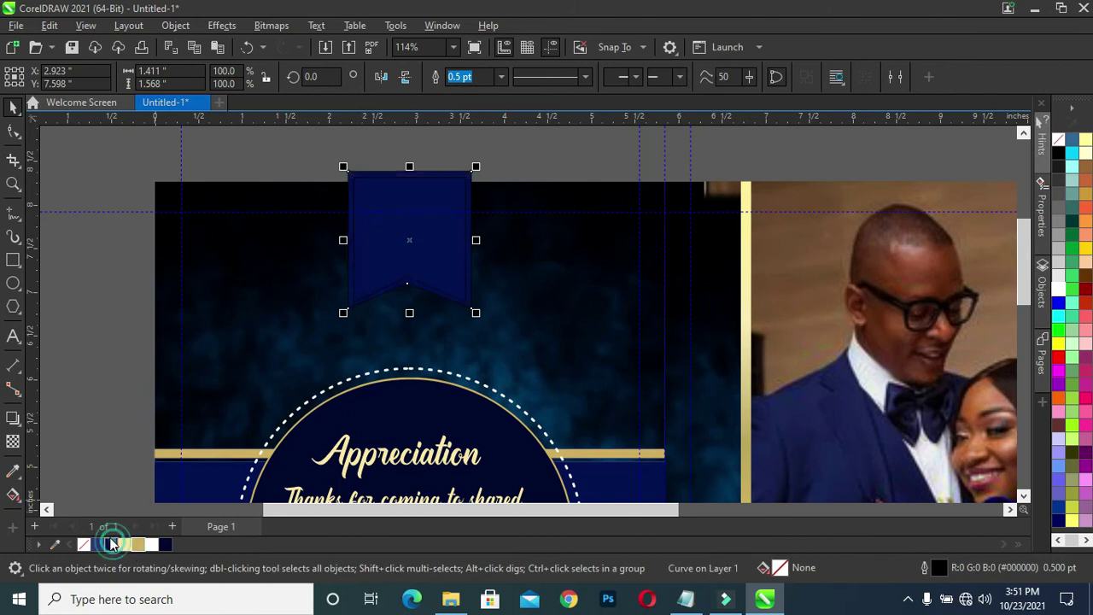
pyautogui.hotkey('ctrl', 'z')
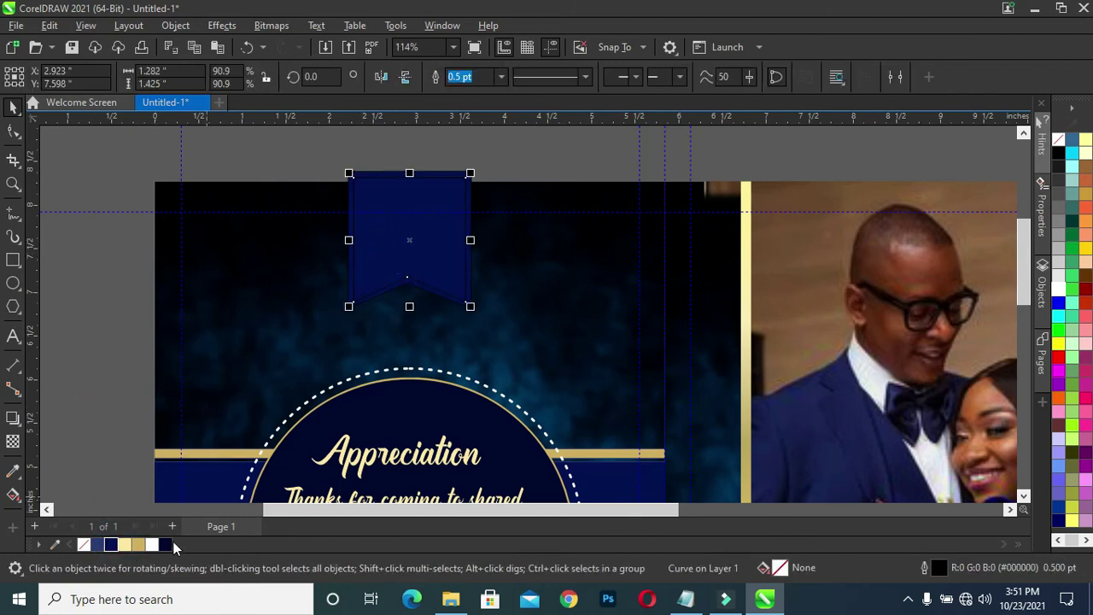
pyautogui.click(88, 427)
pyautogui.moveTo(303, 144); pyautogui.dragTo(530, 317)
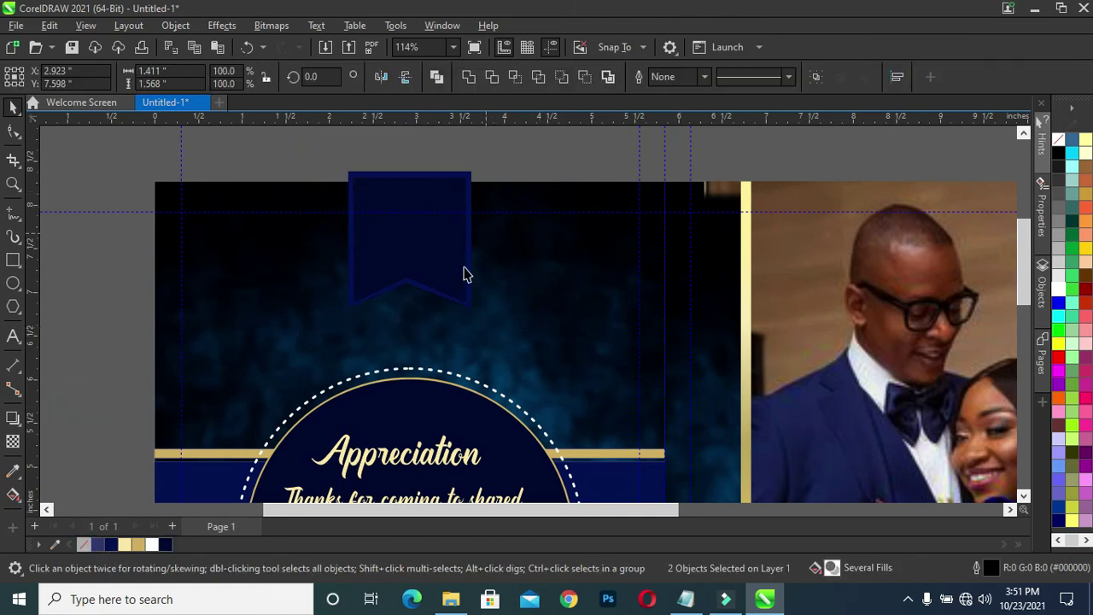
pyautogui.click(500, 161)
pyautogui.scroll(1, 436, 247)
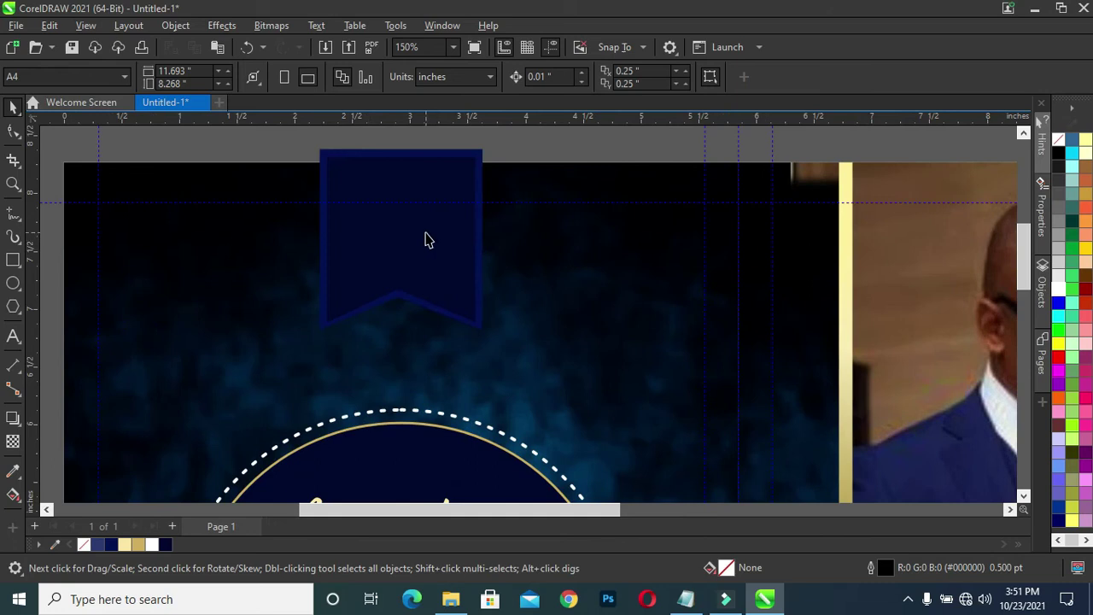
pyautogui.scroll(1, 427, 240)
# Step: Give the smaller banner a 1.5 pt gold outline
pyautogui.click(425, 231)
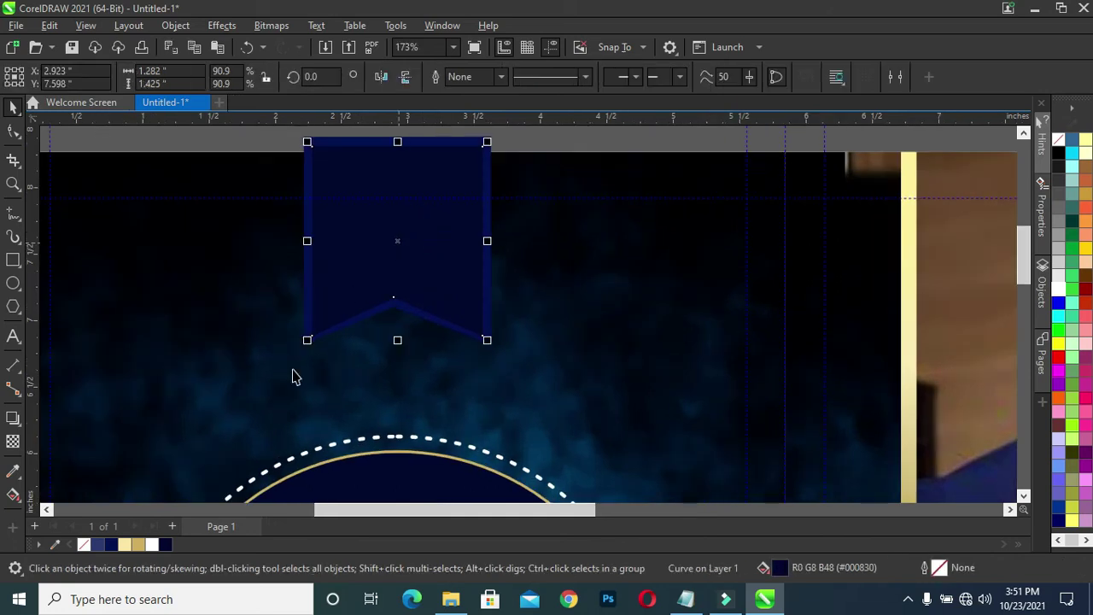
pyautogui.rightClick(138, 547)
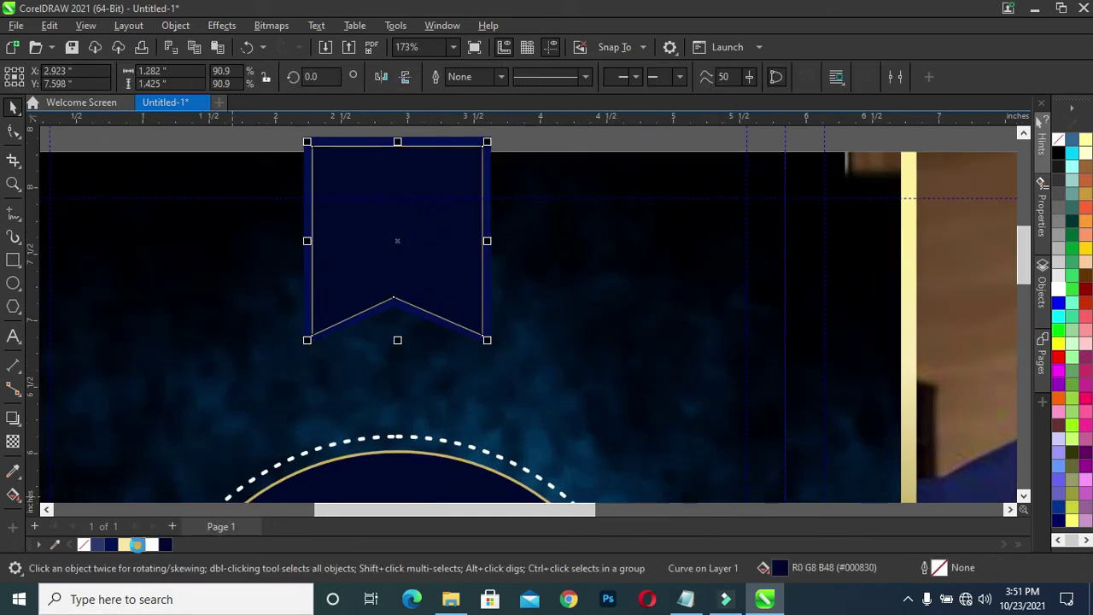
pyautogui.click(501, 77)
pyautogui.click(470, 153)
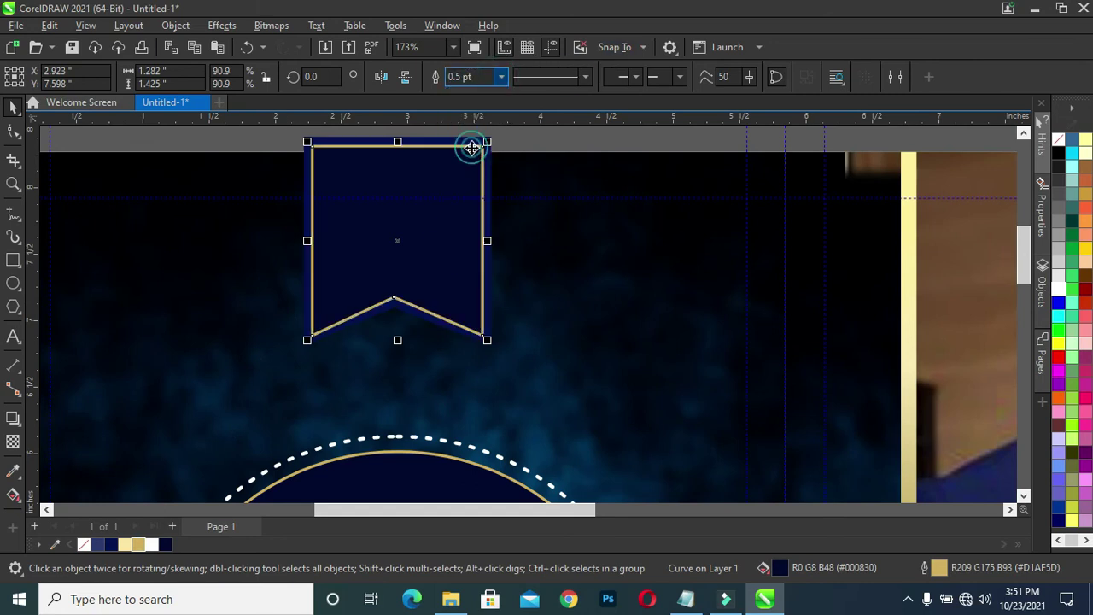
# Step: Give the larger banner a dotted 1.5 pt white outline
pyautogui.click(354, 137)
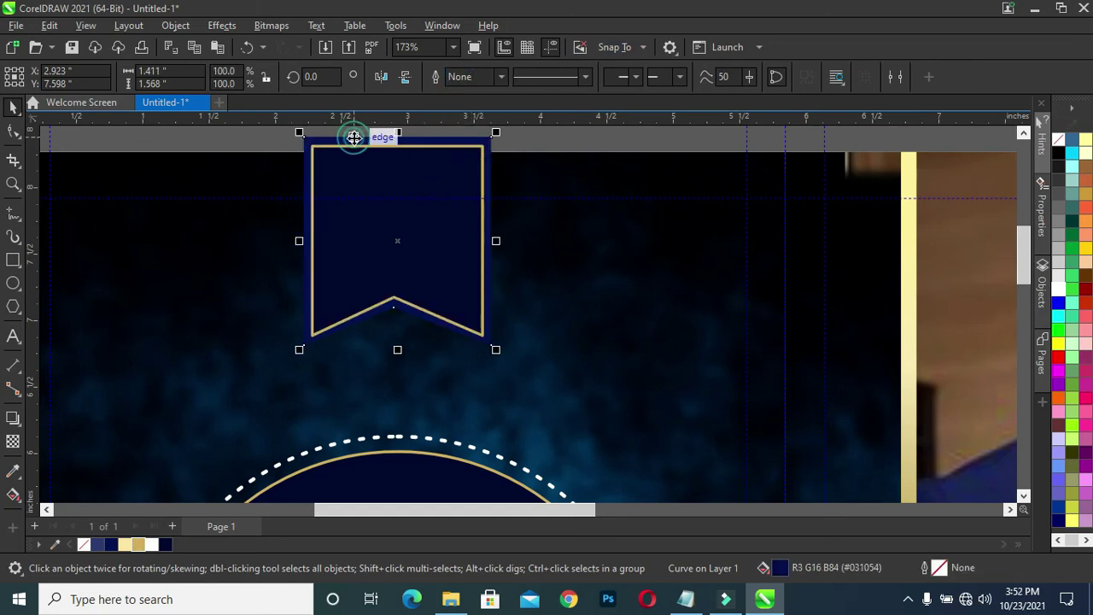
pyautogui.click(585, 77)
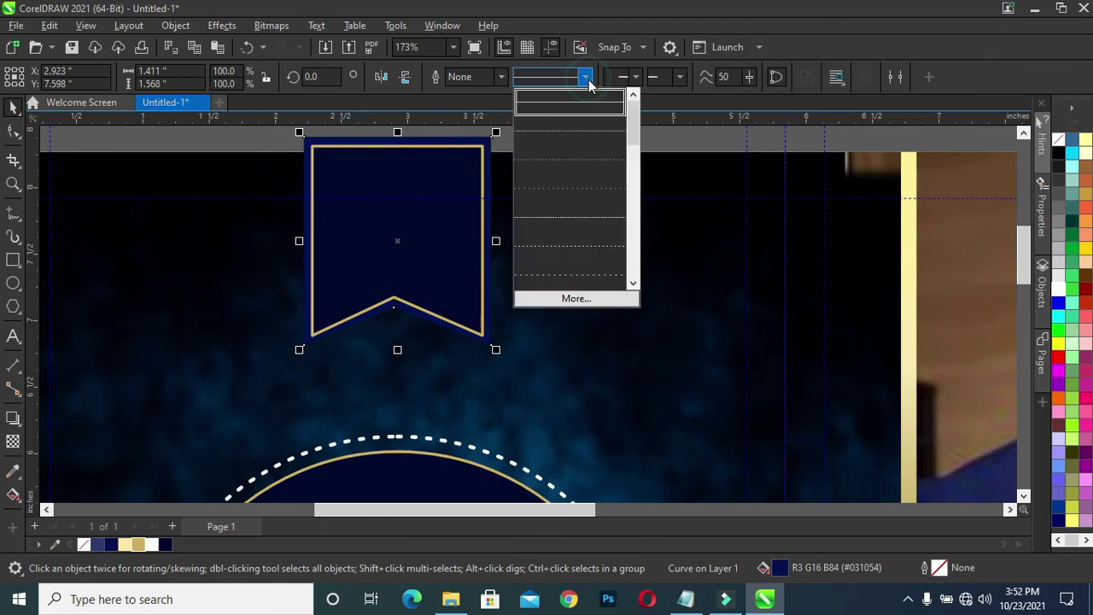
pyautogui.click(561, 190)
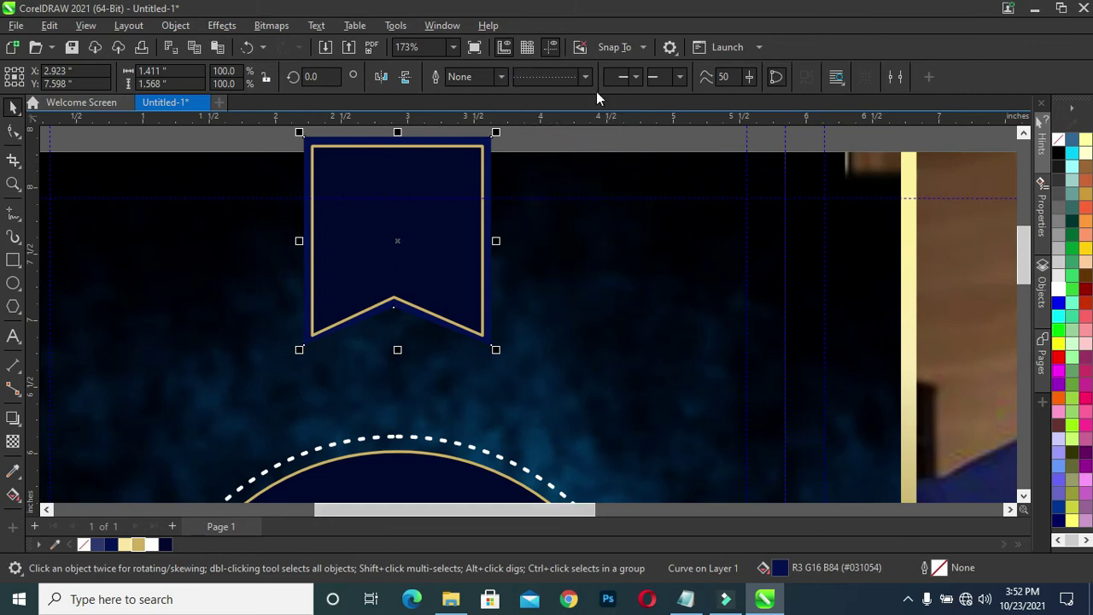
pyautogui.click(500, 76)
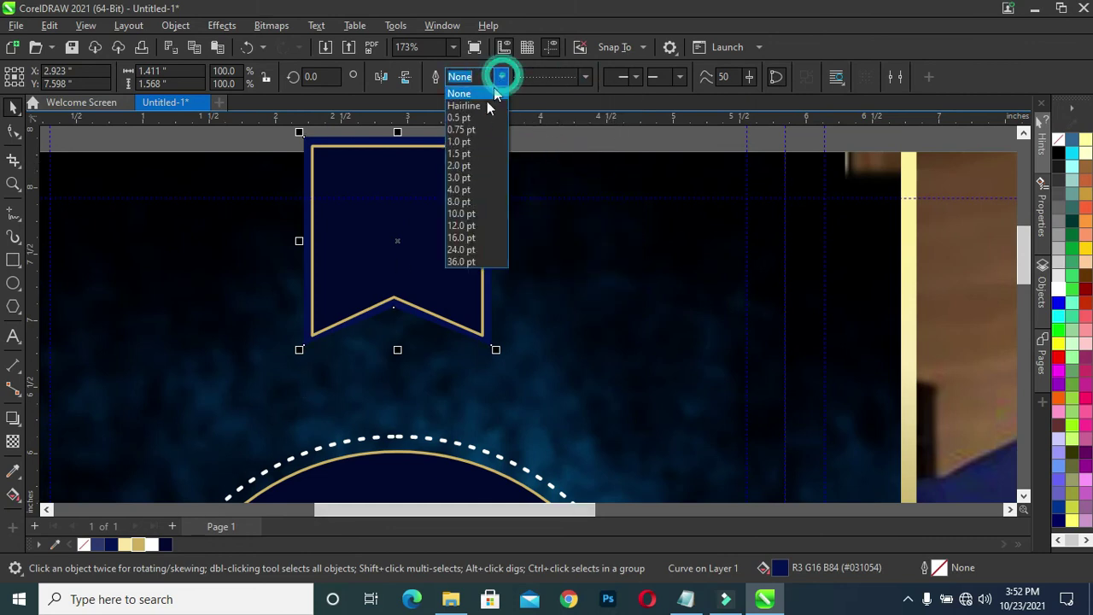
pyautogui.click(466, 154)
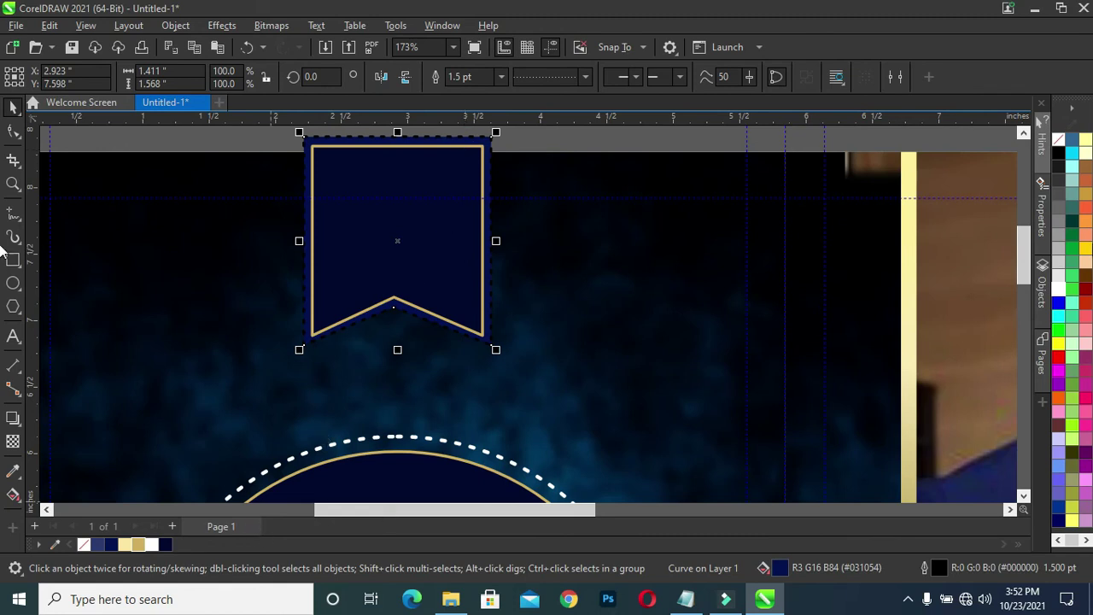
pyautogui.rightClick(156, 547)
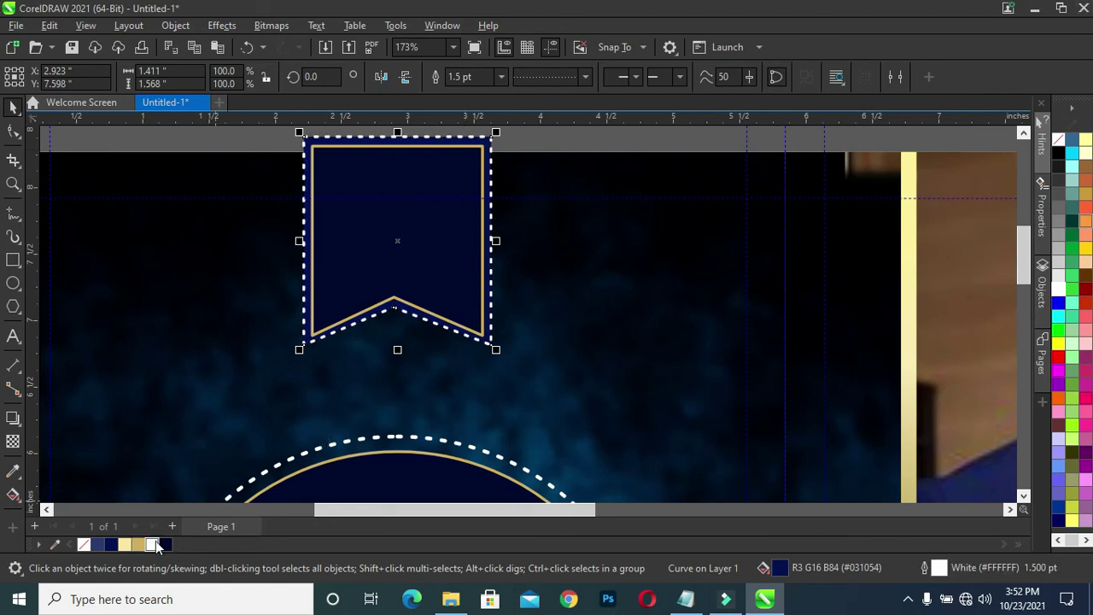
pyautogui.scroll(-1, 493, 242)
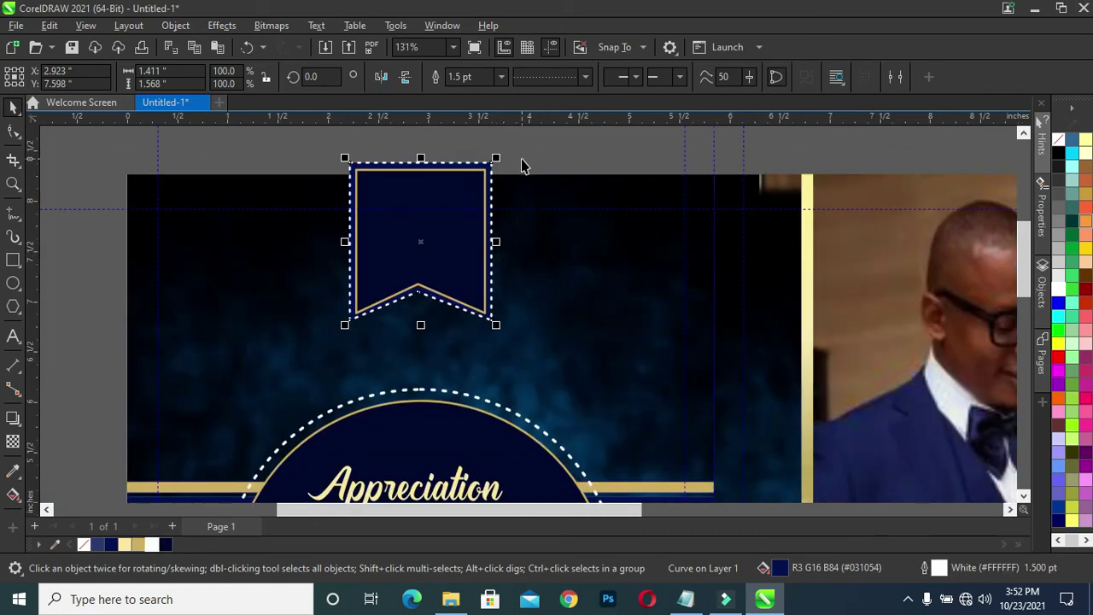
pyautogui.moveTo(290, 135); pyautogui.dragTo(557, 345)
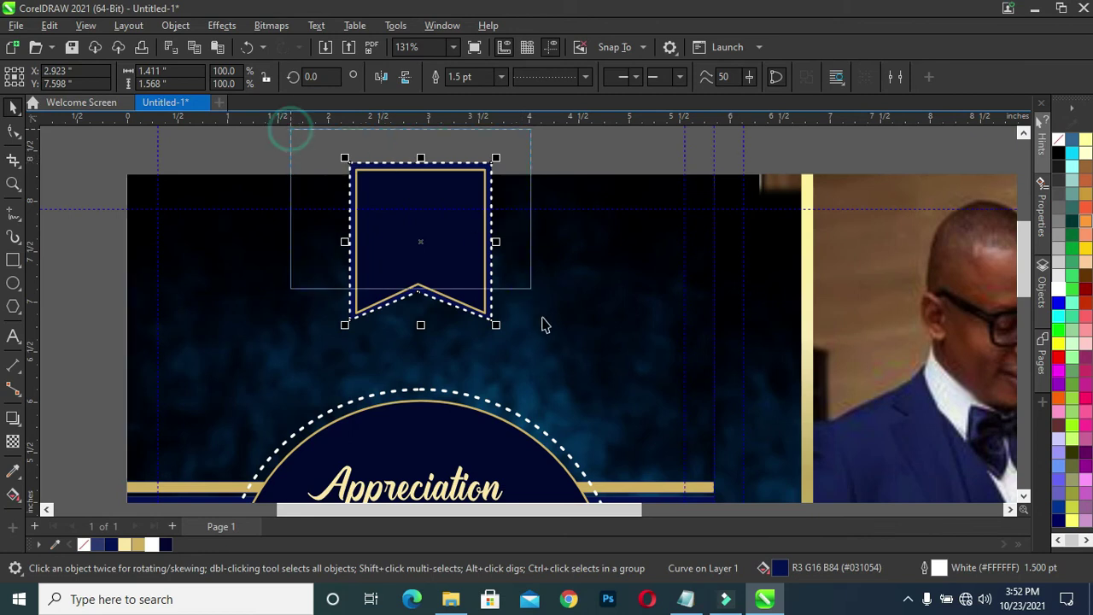
# Step: PowerClip both banner shapes inside the dark back-panel background
pyautogui.rightClick(444, 268)
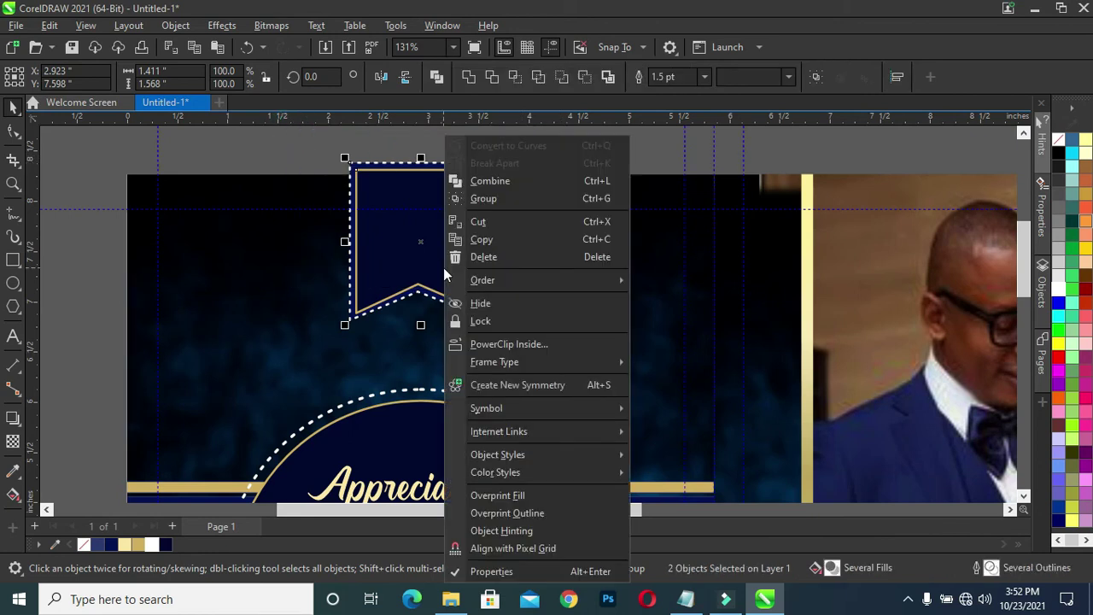
pyautogui.click(492, 343)
pyautogui.click(646, 316)
# Step: Zoom out to about 56% so the whole two-panel cover is visible
pyautogui.scroll(-1, 581, 259)
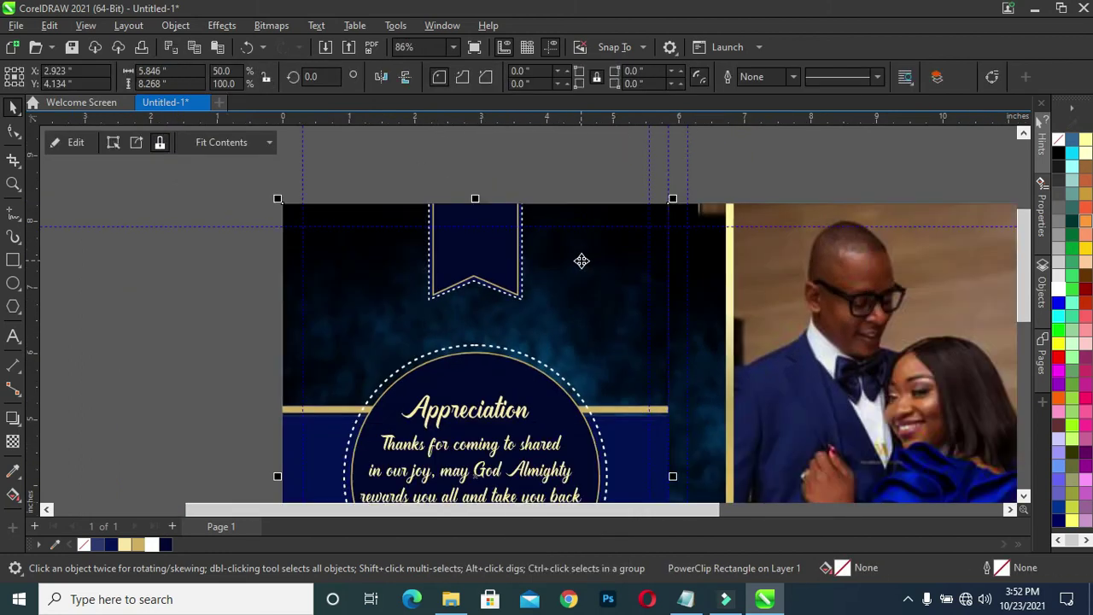
pyautogui.scroll(-1, 581, 258)
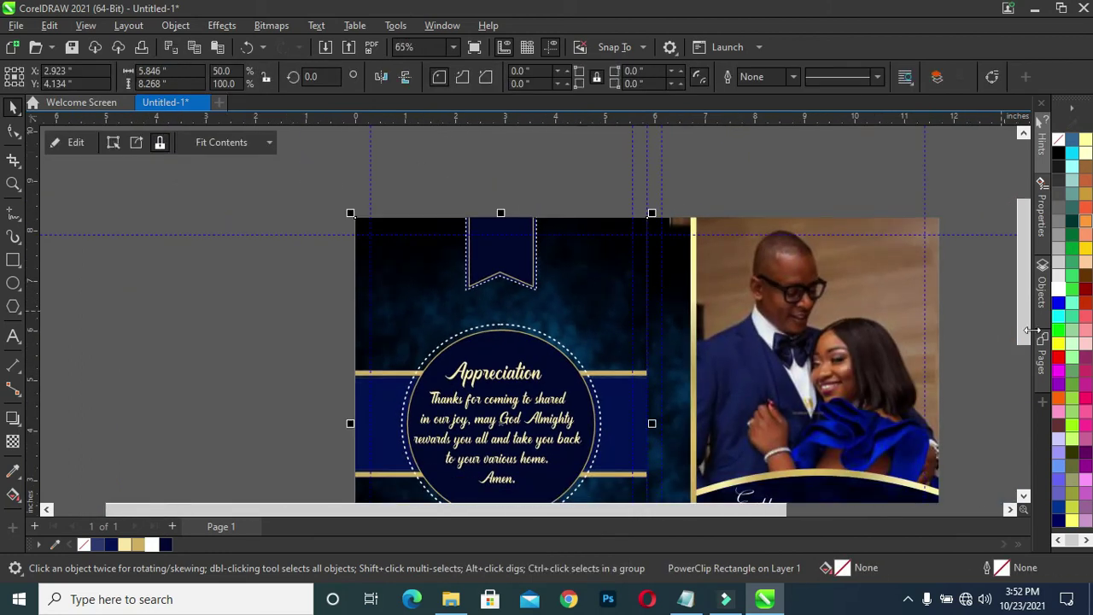
pyautogui.scroll(-1, 1016, 345)
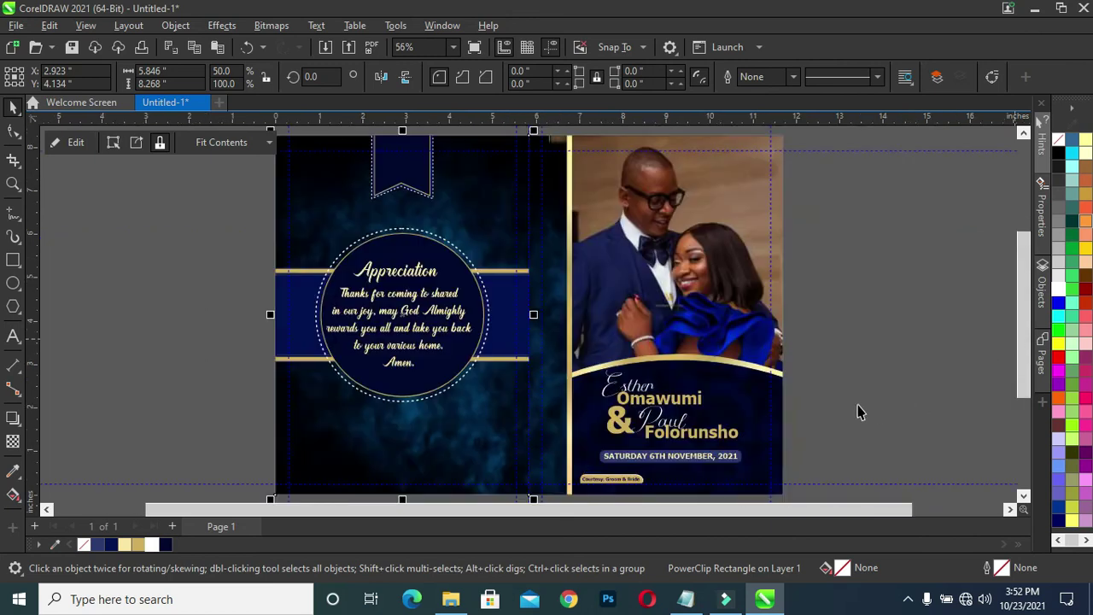
pyautogui.moveTo(843, 328); pyautogui.dragTo(581, 451)
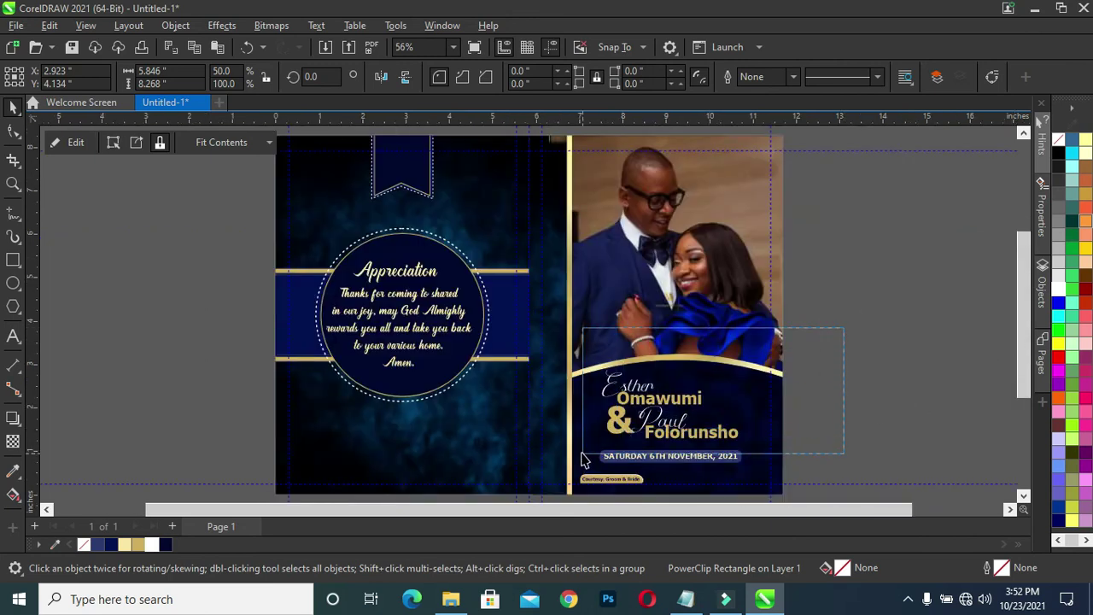
# Step: Copy the five name texts from the front panel onto the pasteboard left of the page
pyautogui.moveTo(580, 455); pyautogui.dragTo(584, 448)
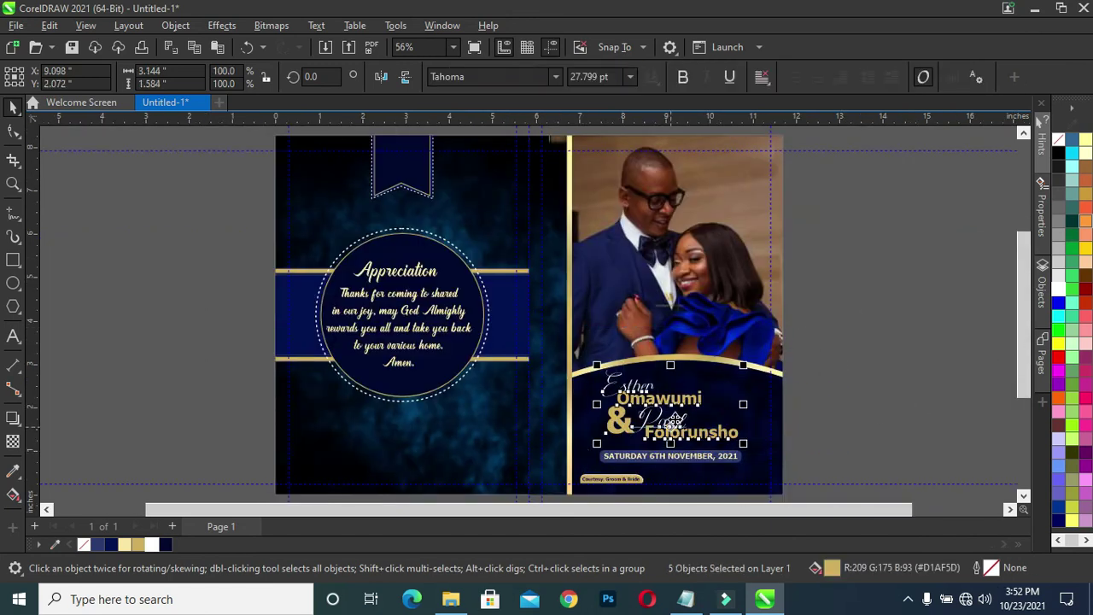
pyautogui.moveTo(670, 401); pyautogui.dragTo(166, 267)
pyautogui.click(192, 186)
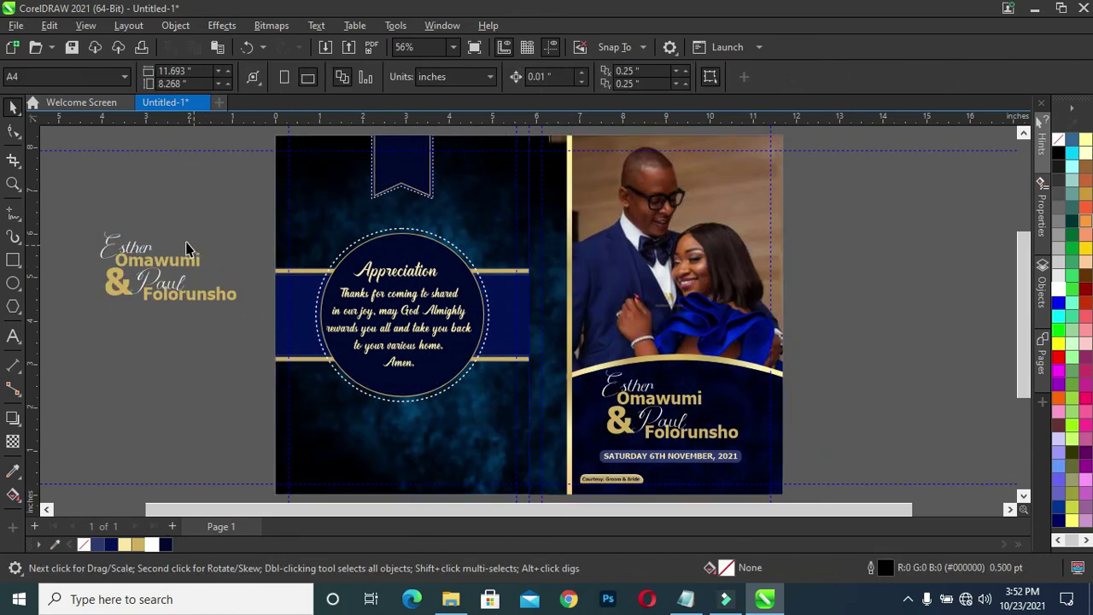
pyautogui.scroll(1, 166, 250)
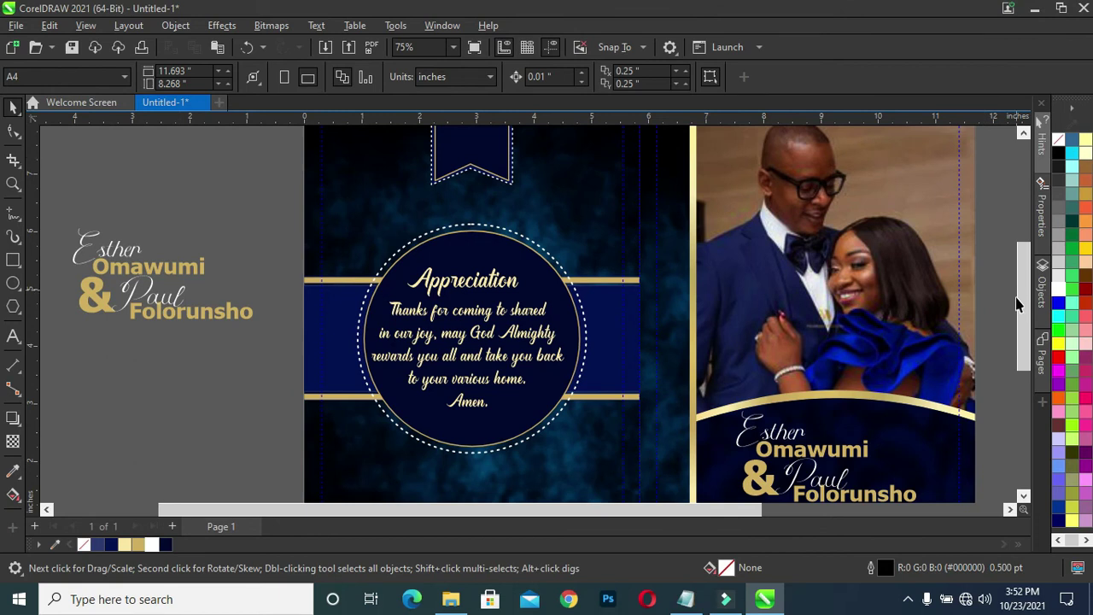
pyautogui.moveTo(1026, 317); pyautogui.dragTo(1024, 293)
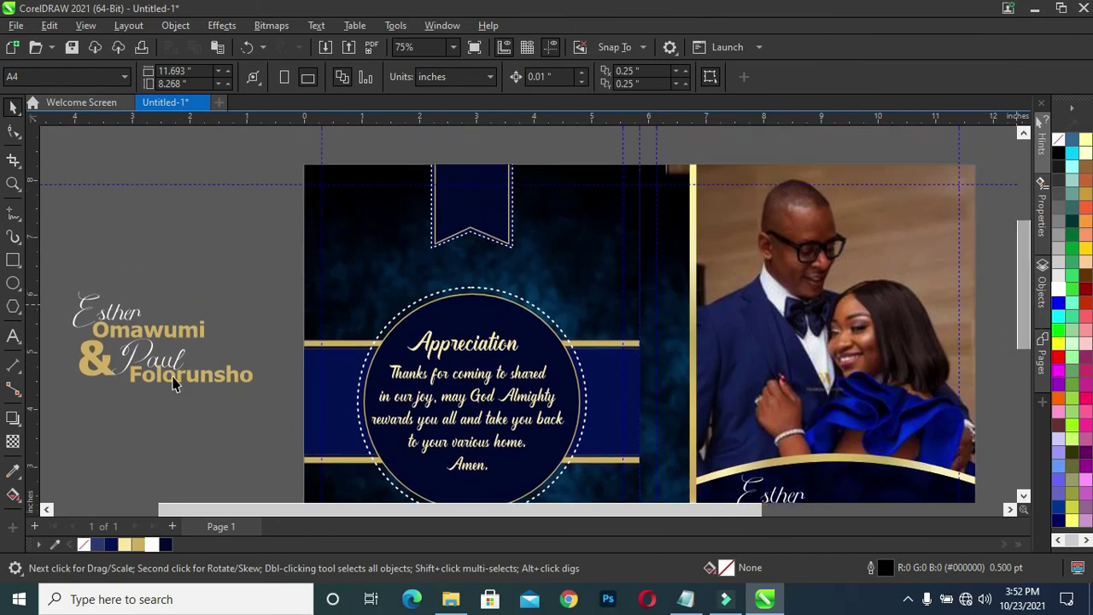
# Step: Stack Esther, a half-size & and Paul, and delete the two surname texts
pyautogui.click(109, 310)
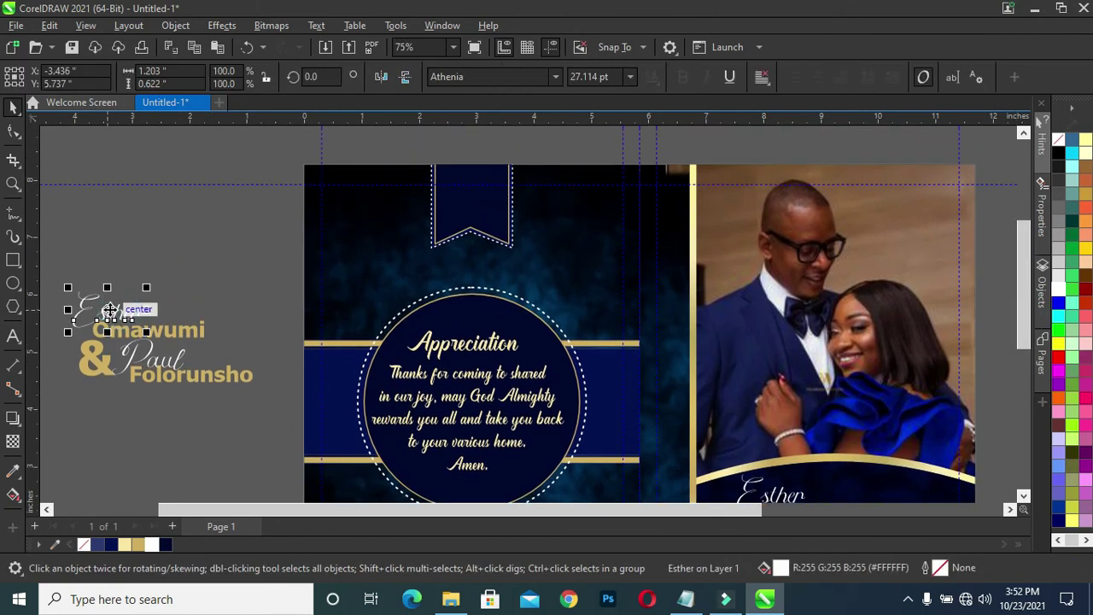
pyautogui.moveTo(106, 309); pyautogui.dragTo(243, 228)
pyautogui.click(150, 358)
pyautogui.moveTo(197, 294); pyautogui.dragTo(261, 257)
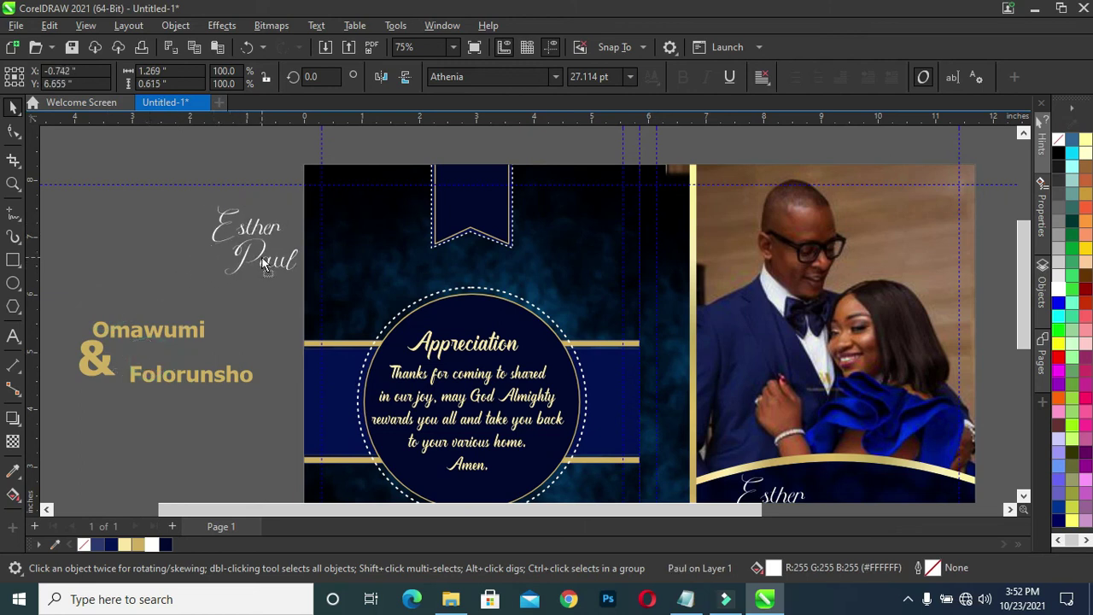
pyautogui.moveTo(97, 365); pyautogui.dragTo(211, 266)
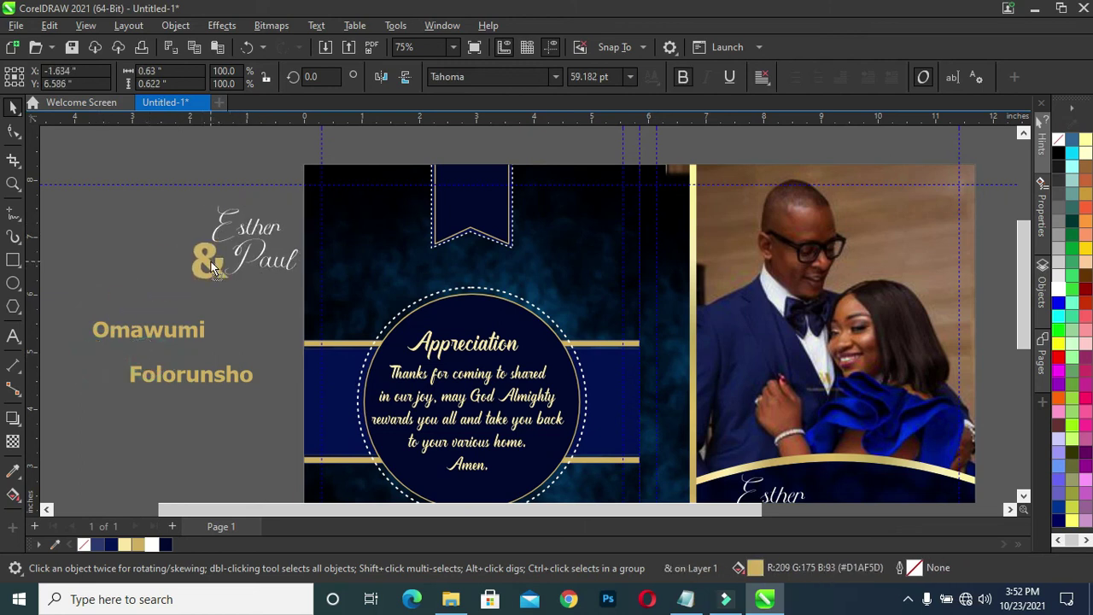
pyautogui.moveTo(234, 284)
pyautogui.mouseDown()
pyautogui.moveTo(217, 267)
pyautogui.moveTo(248, 261)
pyautogui.mouseUp()
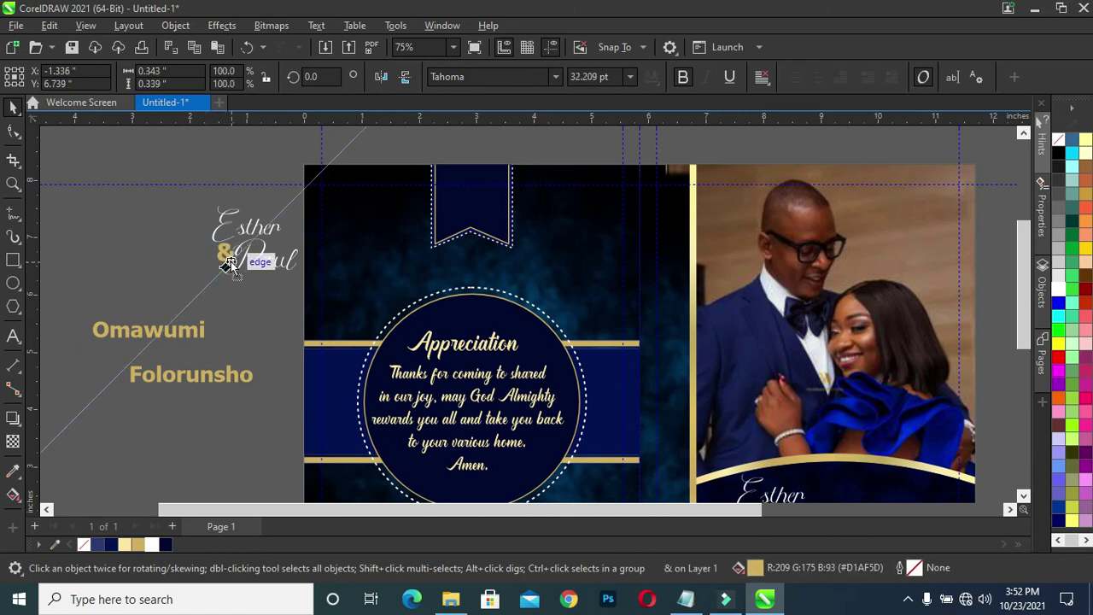
pyautogui.moveTo(51, 305); pyautogui.dragTo(286, 421)
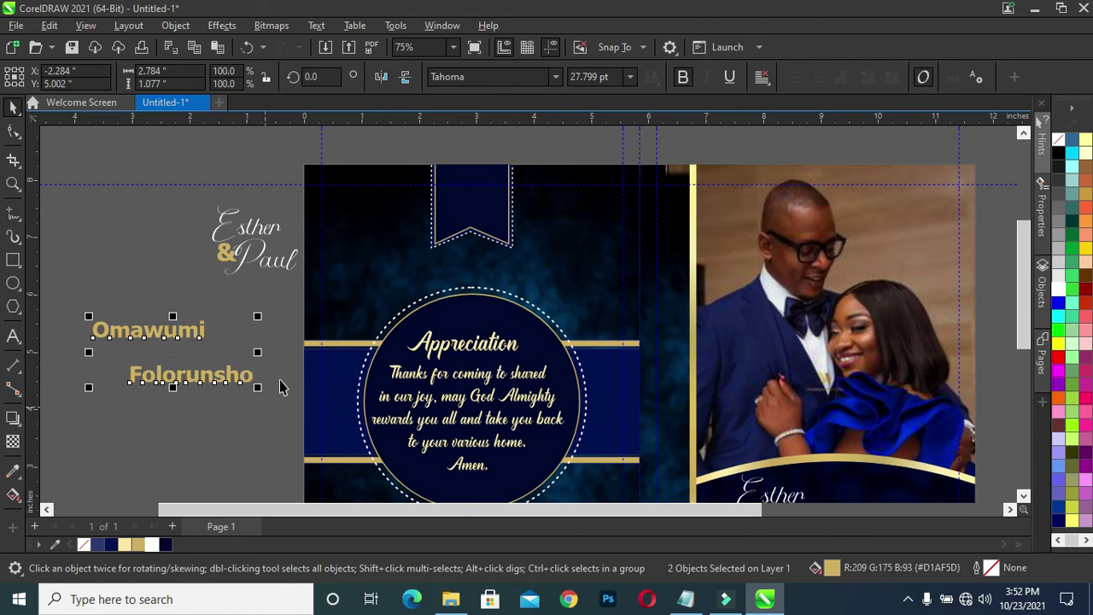
pyautogui.press('Delete')
# Step: Scale the Esther & Paul monogram down and move it into the navy ribbon tag
pyautogui.moveTo(198, 201)
pyautogui.mouseDown()
pyautogui.moveTo(286, 269)
pyautogui.moveTo(217, 282)
pyautogui.mouseUp()
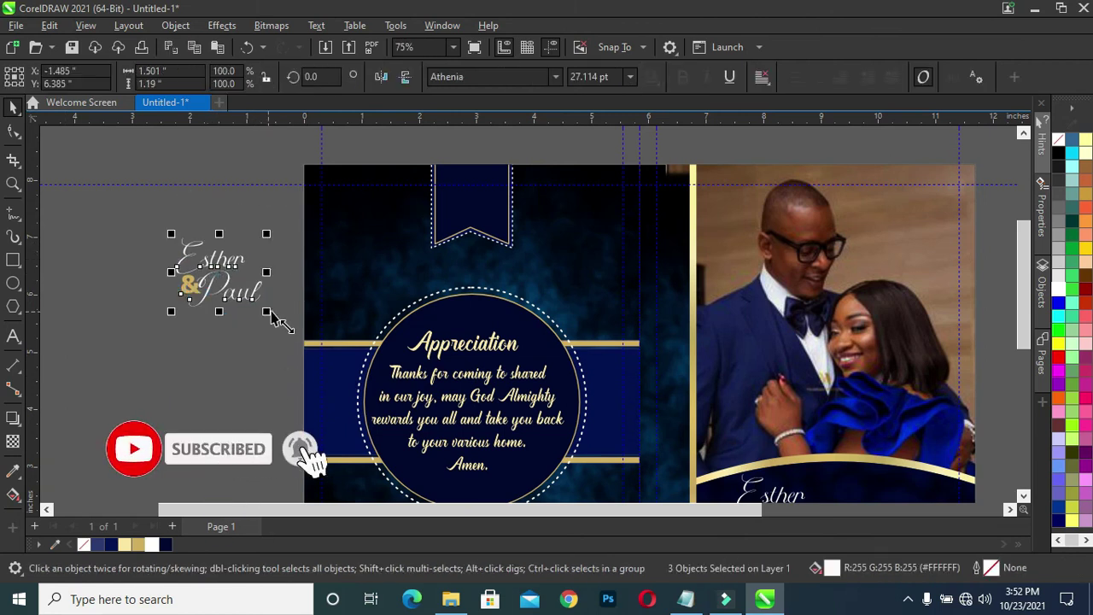
pyautogui.moveTo(273, 307)
pyautogui.mouseDown()
pyautogui.moveTo(227, 275)
pyautogui.moveTo(474, 222)
pyautogui.mouseUp()
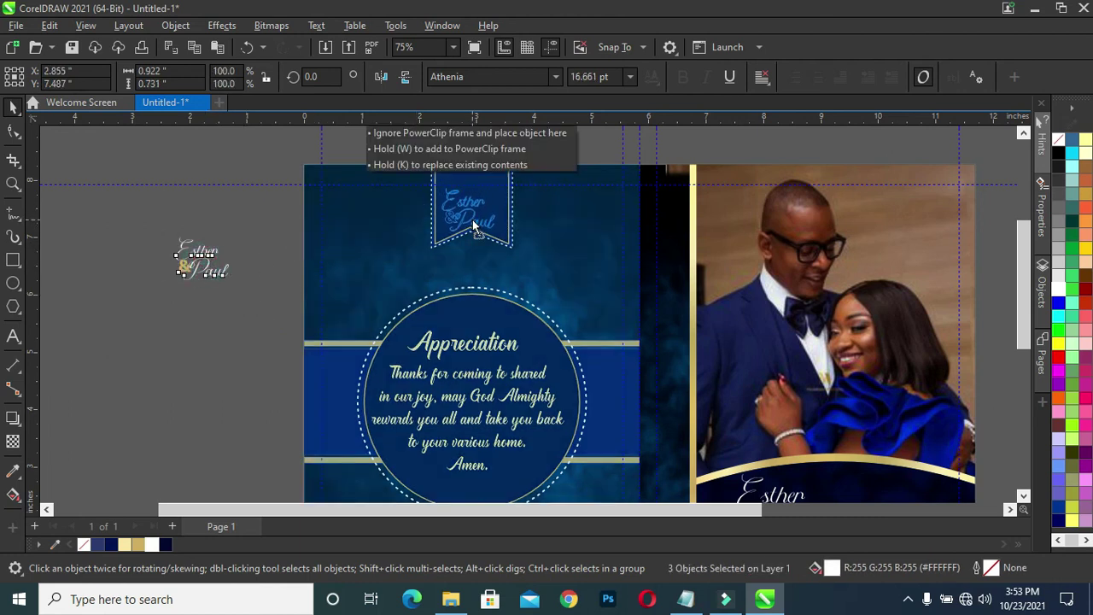
pyautogui.moveTo(474, 222); pyautogui.dragTo(474, 220)
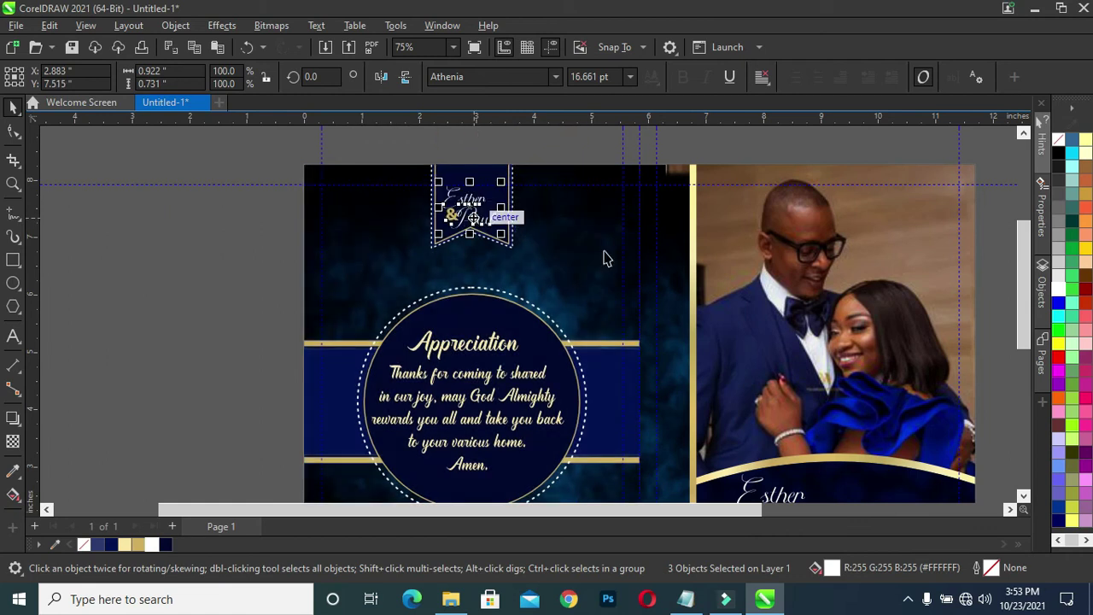
pyautogui.press('Up')
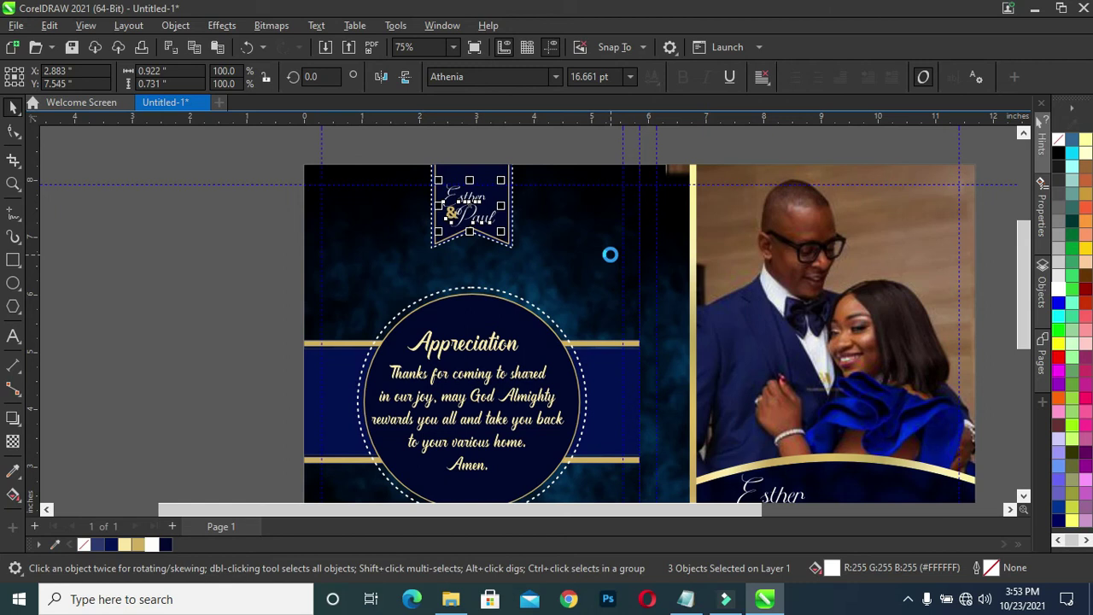
pyautogui.press('F4')
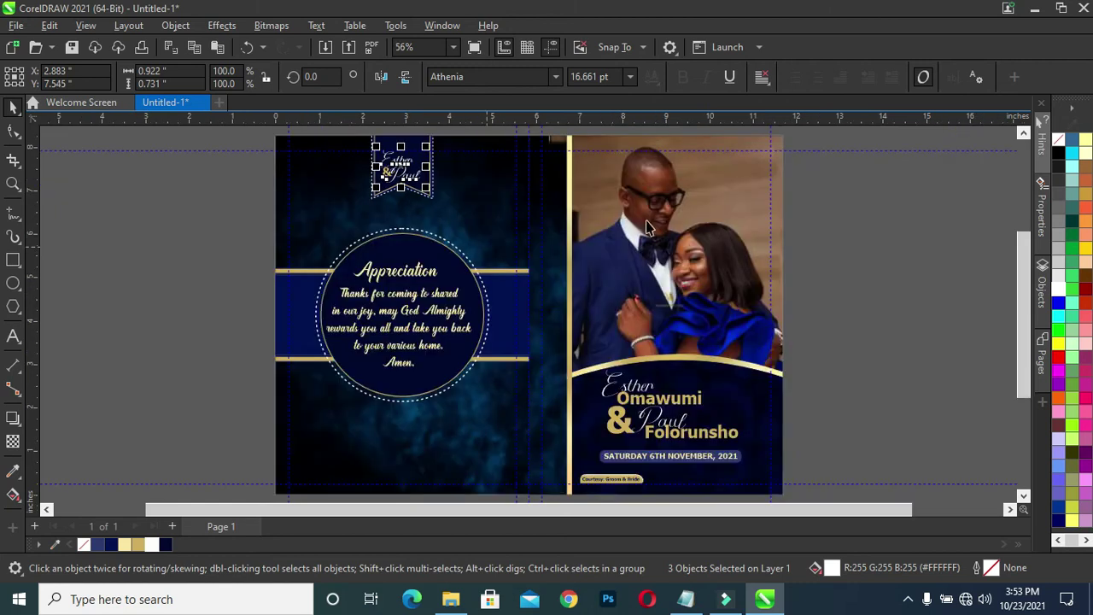
# Step: Zoom in on the ribbon tag and select the monogram's three parts
pyautogui.click(836, 236)
pyautogui.press('z')
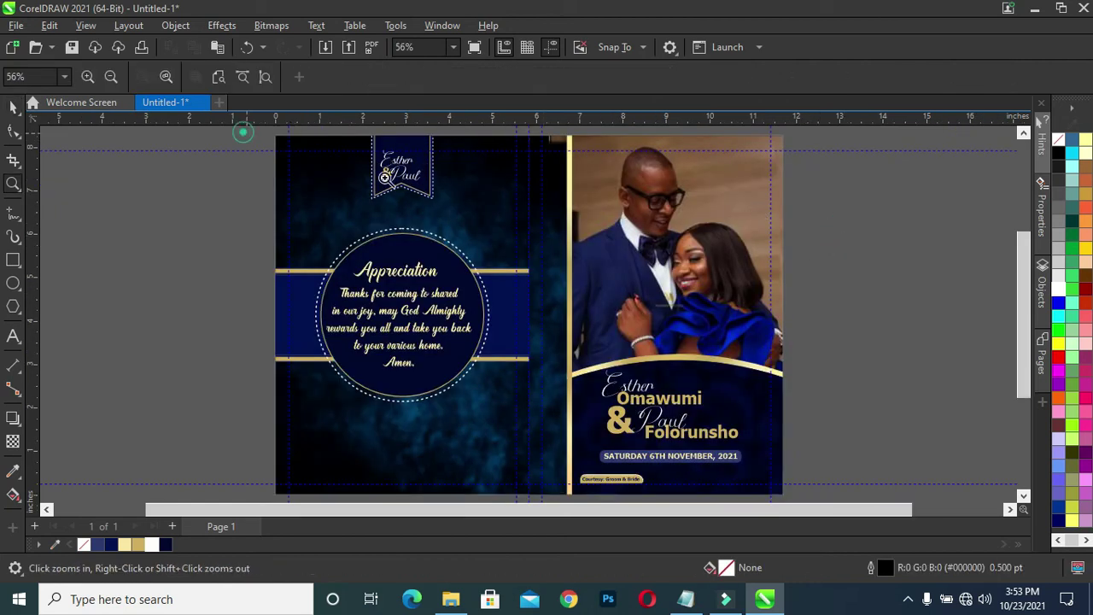
pyautogui.moveTo(243, 132); pyautogui.dragTo(571, 255)
pyautogui.click(12, 109)
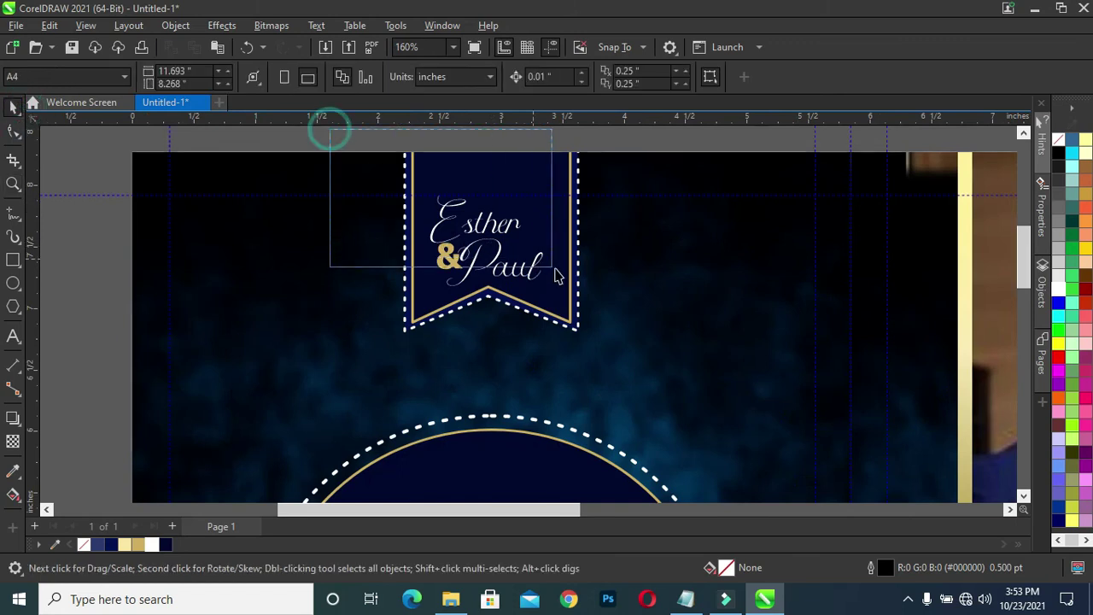
pyautogui.moveTo(332, 135)
pyautogui.mouseDown()
pyautogui.moveTo(577, 305)
pyautogui.moveTo(556, 301)
pyautogui.mouseUp()
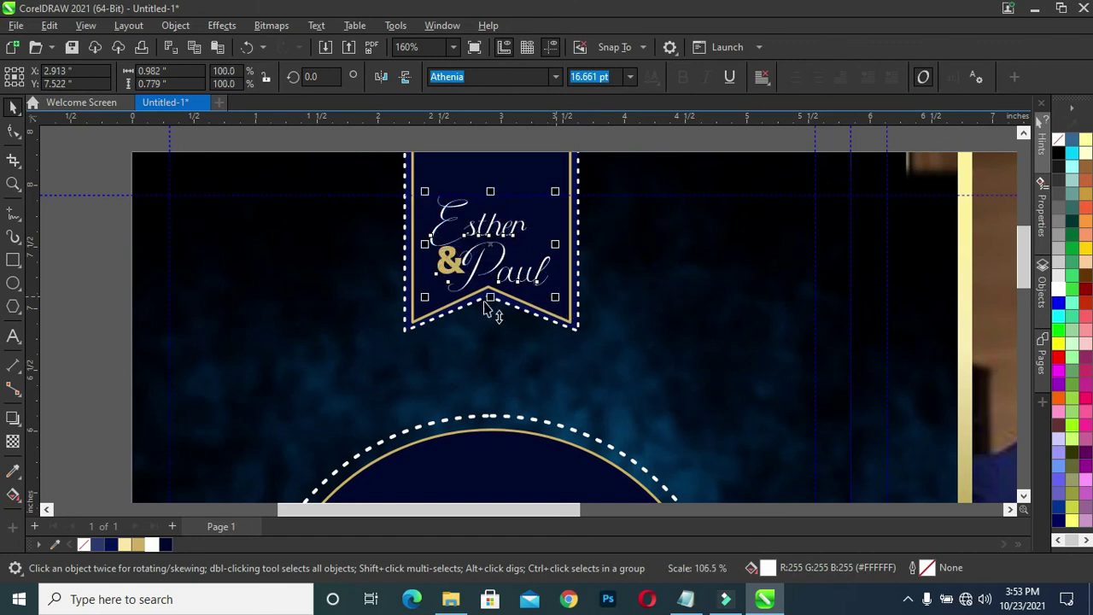
# Step: Enlarge the monogram to about 104% and fit the page back in view
pyautogui.click(420, 305)
pyautogui.click(420, 304)
pyautogui.click(102, 310)
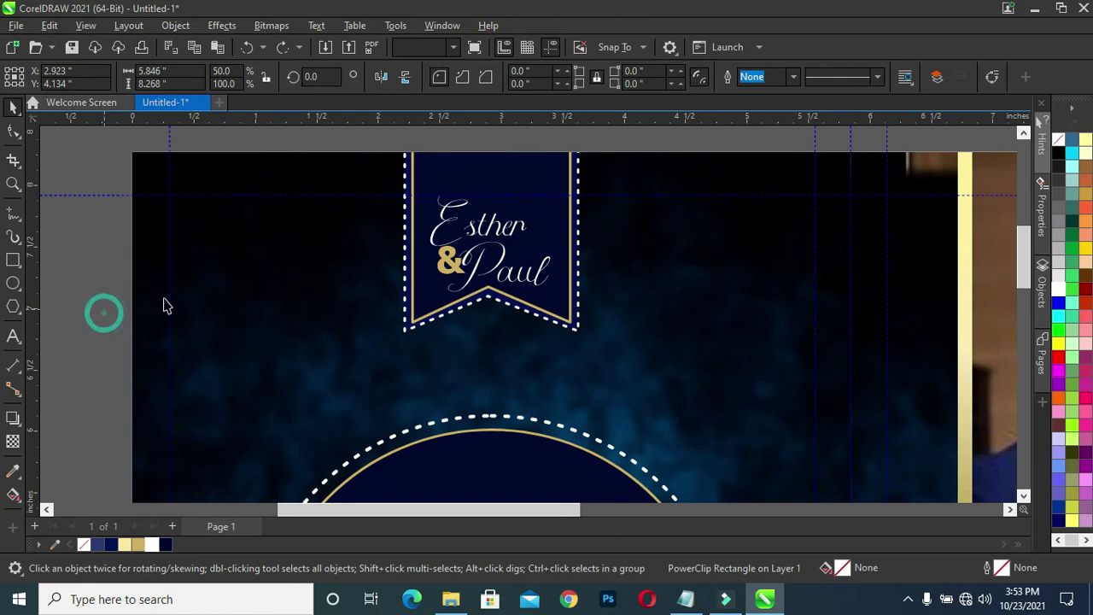
pyautogui.moveTo(368, 134); pyautogui.dragTo(557, 313)
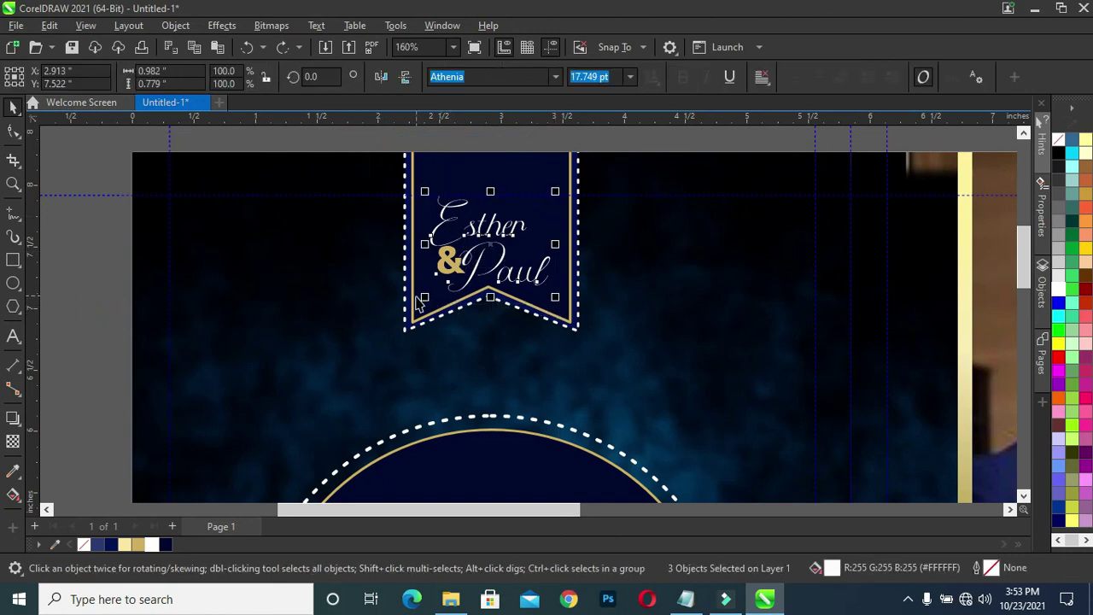
pyautogui.moveTo(425, 298); pyautogui.dragTo(419, 300)
pyautogui.click(74, 303)
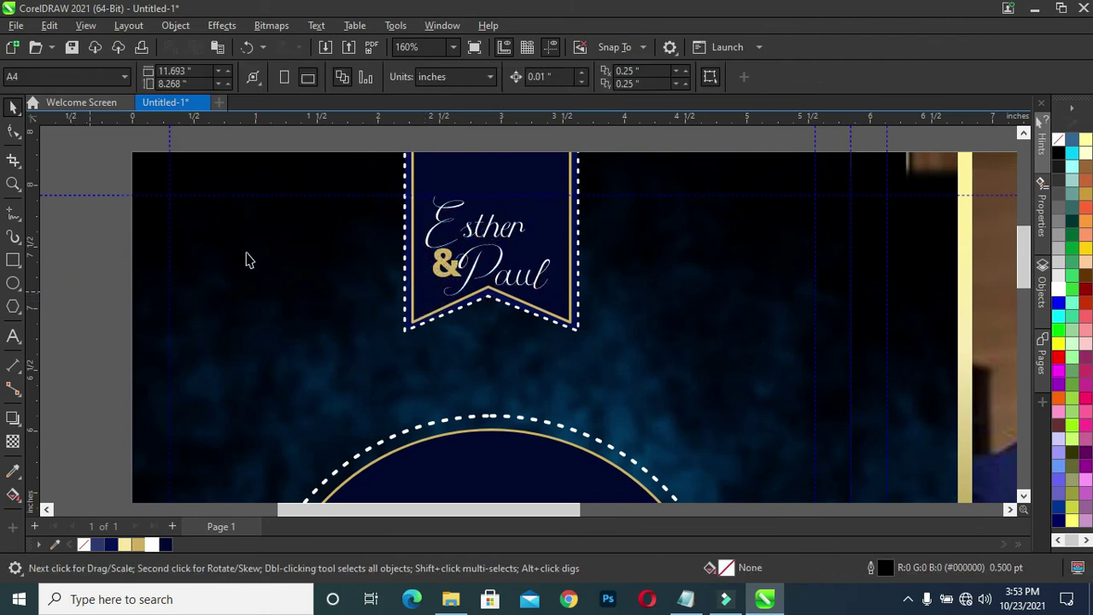
pyautogui.hotkey('shift', 'F4')
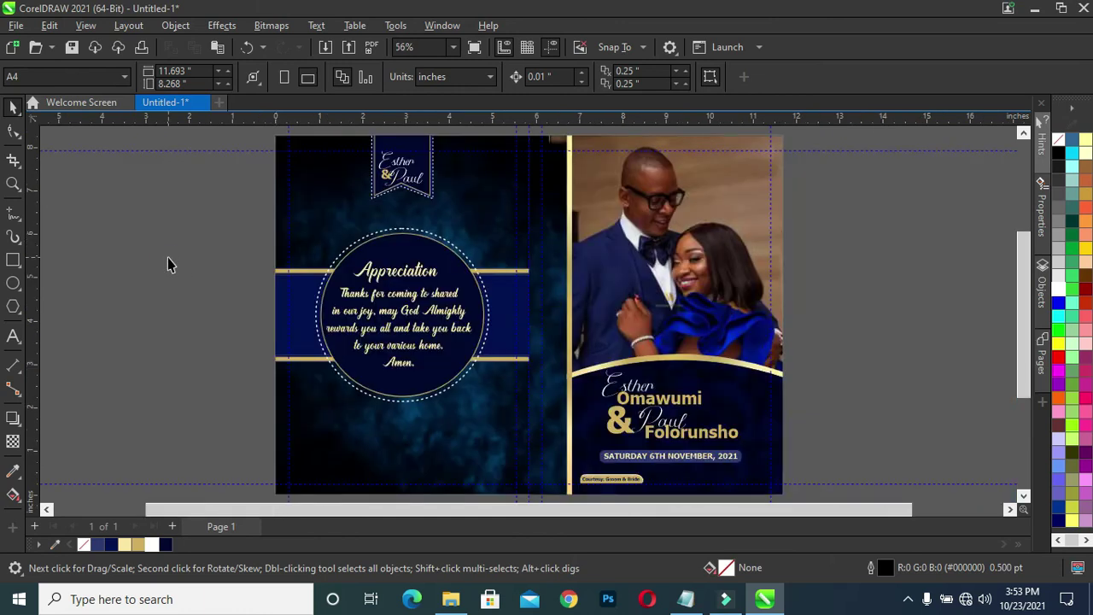
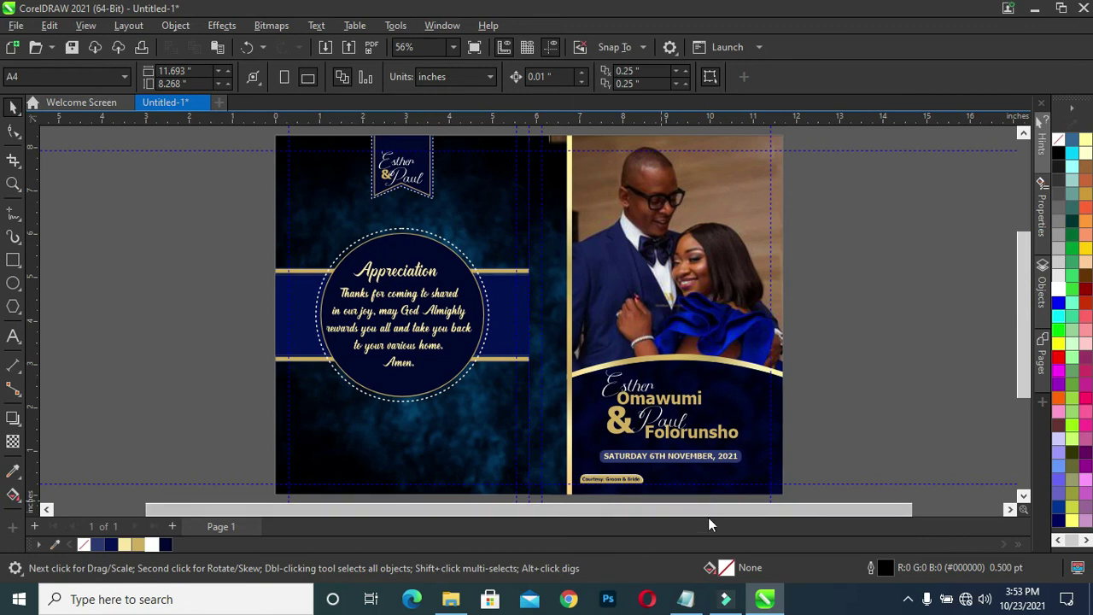
# Step: Move the 'Courtesy: Groom & Bride' tag to sit under the date
pyautogui.scroll(2, 633, 477)
pyautogui.moveTo(1023, 394); pyautogui.dragTo(1023, 431)
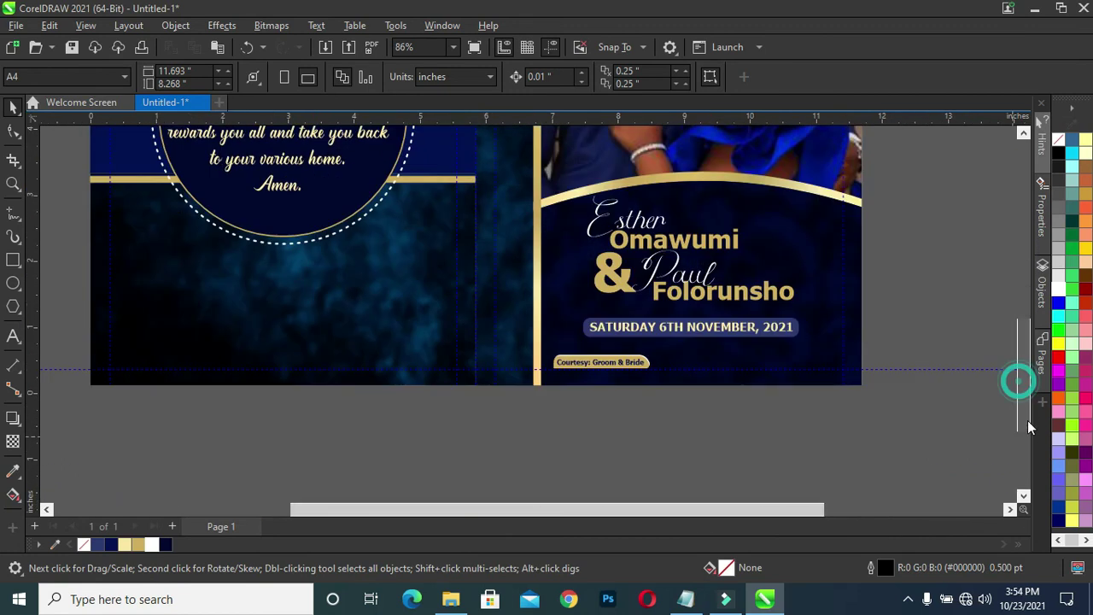
pyautogui.moveTo(778, 421); pyautogui.dragTo(538, 316)
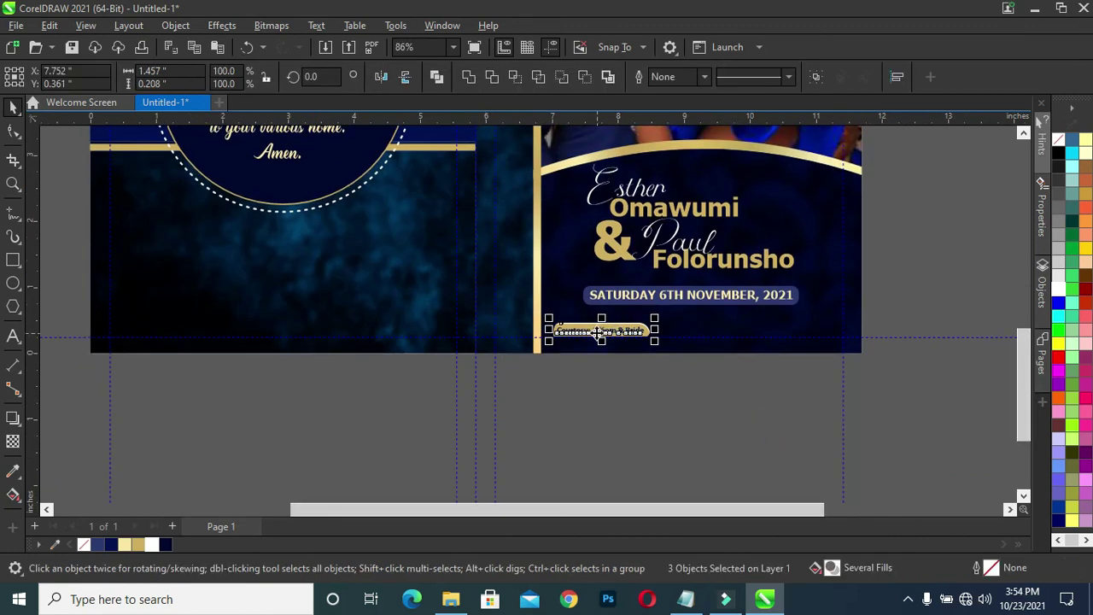
pyautogui.moveTo(616, 330); pyautogui.dragTo(705, 343)
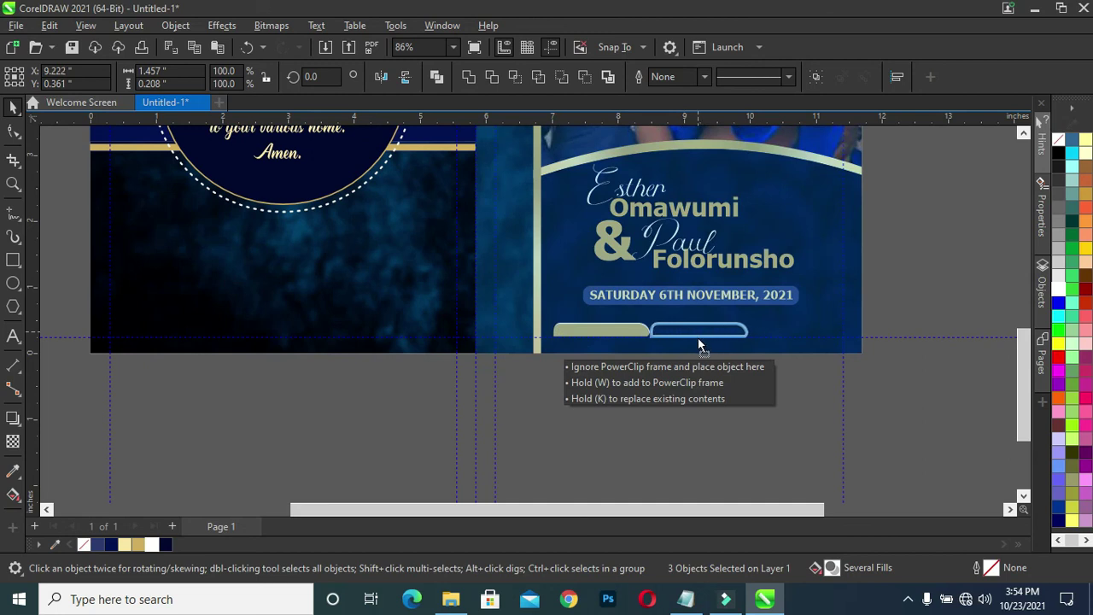
pyautogui.moveTo(705, 343); pyautogui.dragTo(693, 341)
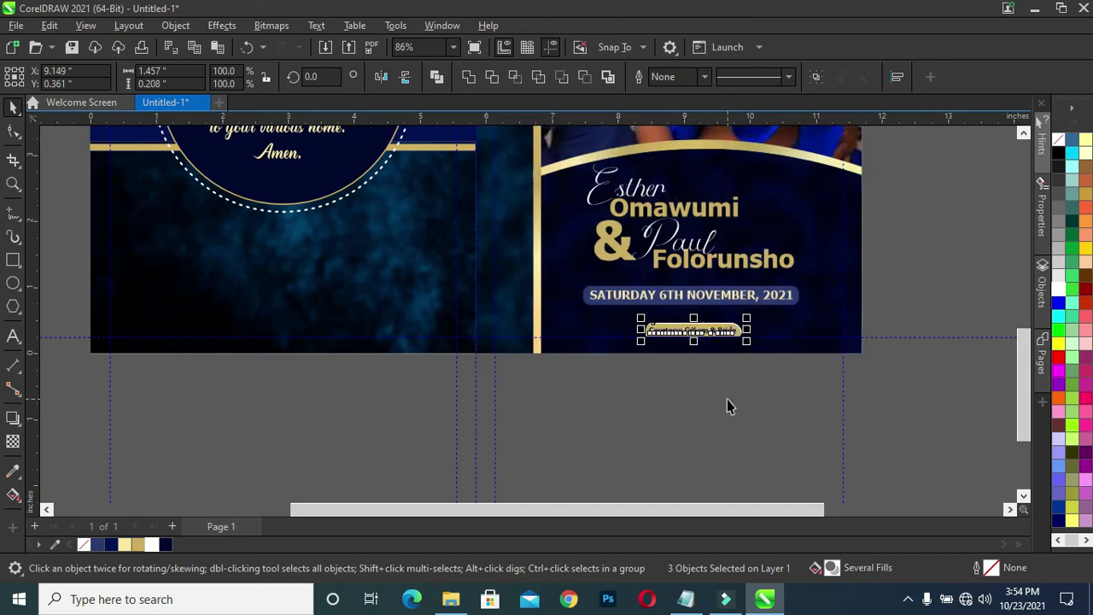
# Step: Centre the Courtesy tag on the cover panel and place it inside the panel
pyautogui.click(806, 325)
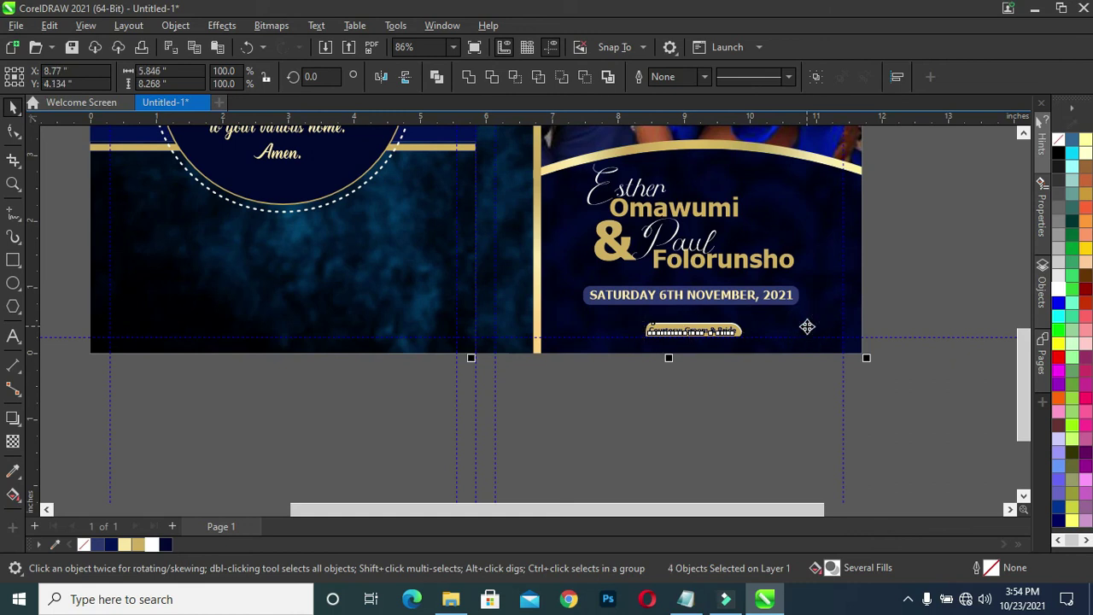
pyautogui.press('c')
pyautogui.moveTo(757, 402); pyautogui.dragTo(607, 310)
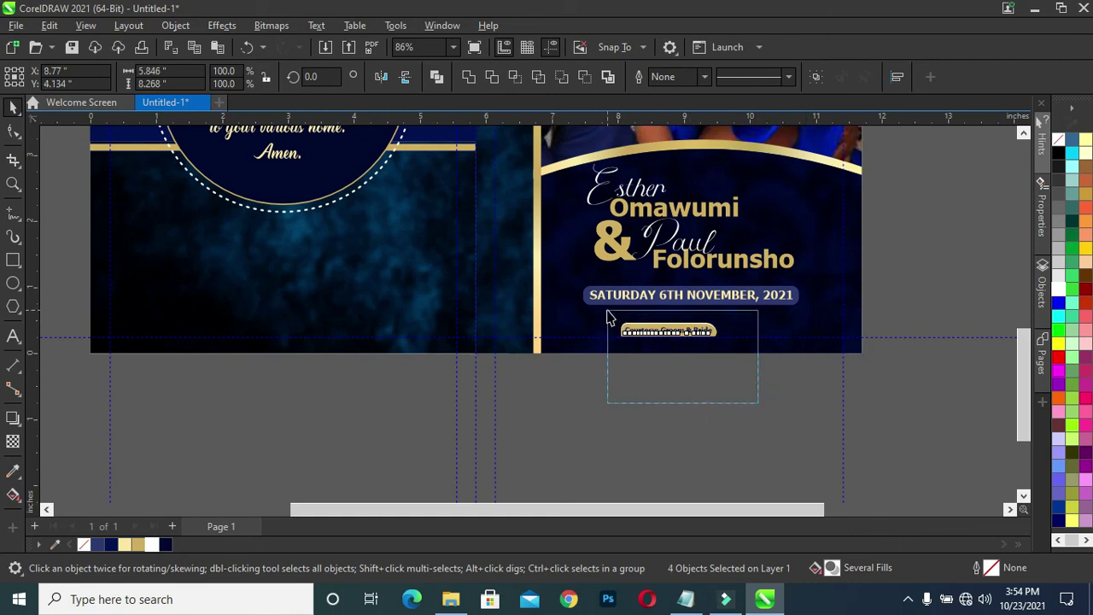
pyautogui.moveTo(666, 333); pyautogui.dragTo(698, 331)
pyautogui.click(690, 397)
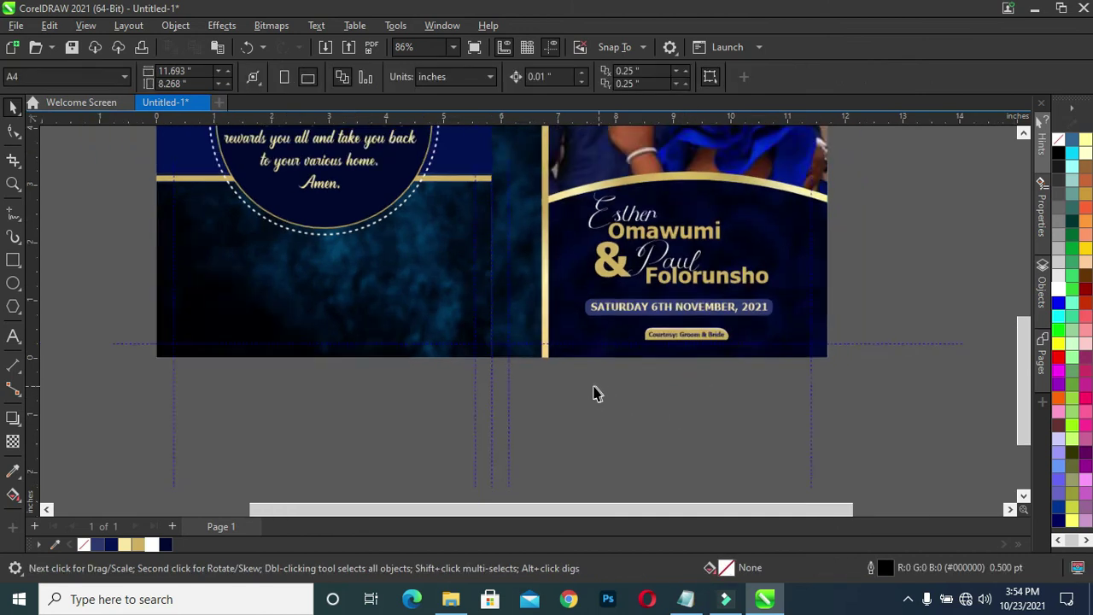
# Step: Nudge the date banner and the couple's names slightly lower
pyautogui.scroll(-3, 592, 390)
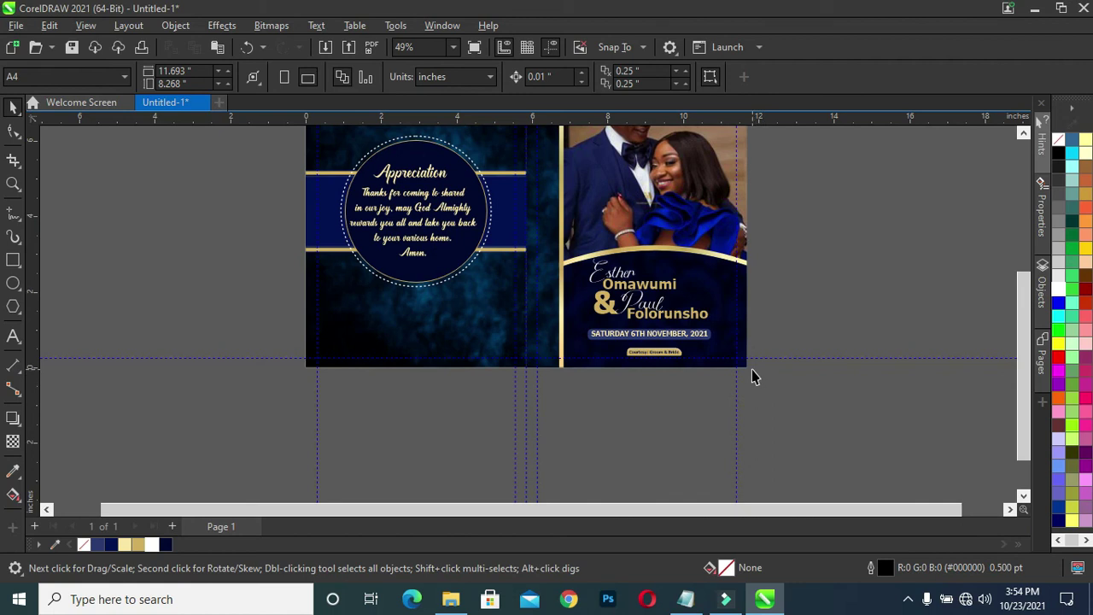
pyautogui.scroll(1, 659, 404)
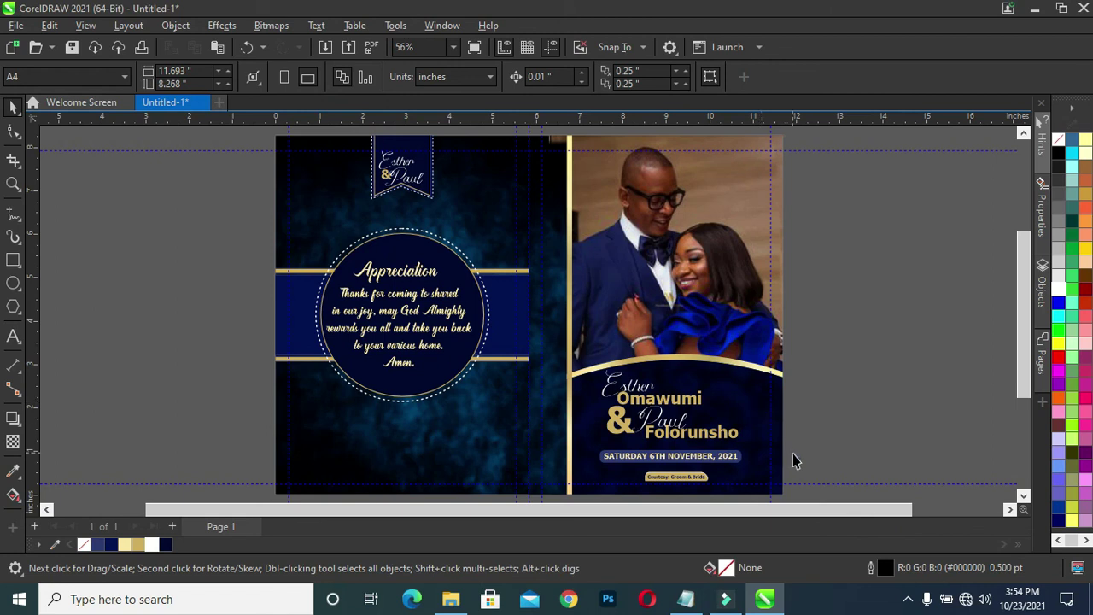
pyautogui.moveTo(801, 445); pyautogui.dragTo(586, 485)
pyautogui.press('Down')
pyautogui.hotkey('ctrl', 'Down')
pyautogui.hotkey('ctrl', 'Down')
pyautogui.hotkey('ctrl', 'Down')
pyautogui.hotkey('ctrl', 'Down')
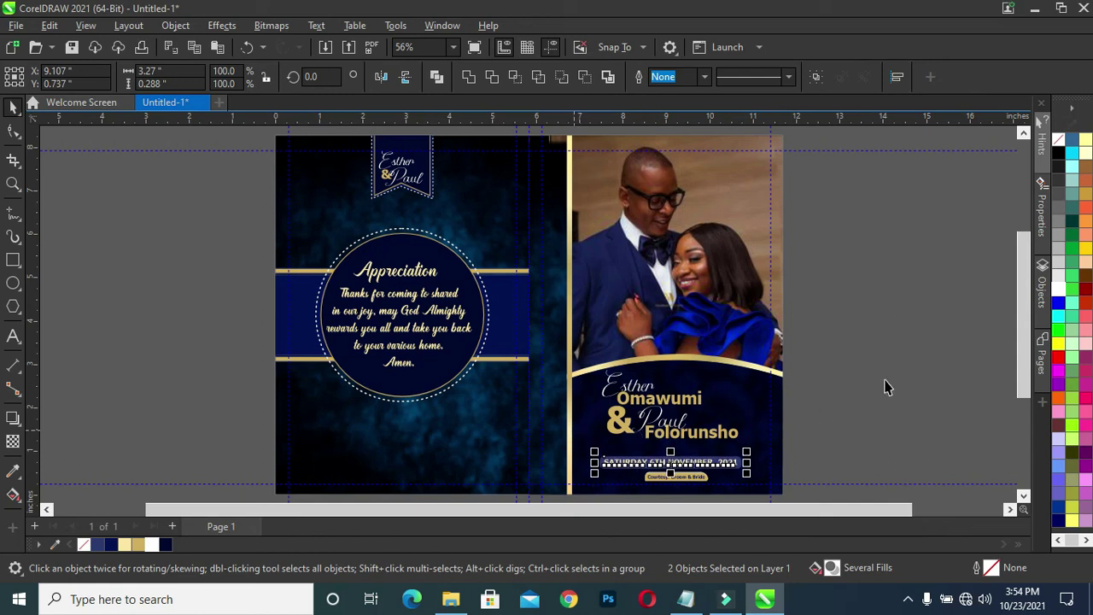
pyautogui.click(885, 387)
pyautogui.moveTo(828, 344); pyautogui.dragTo(574, 461)
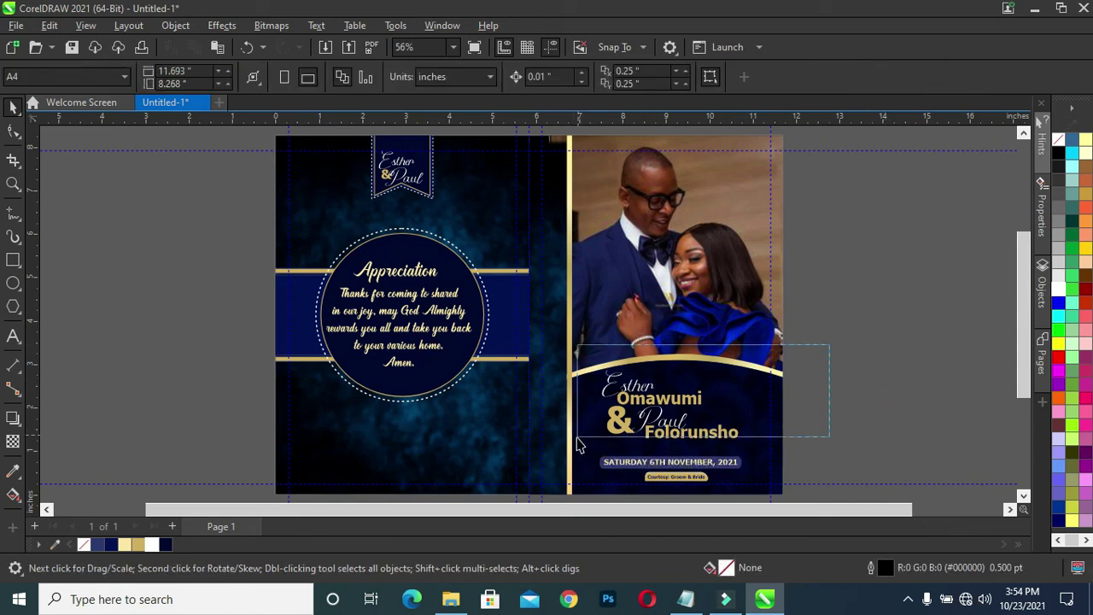
pyautogui.moveTo(642, 429); pyautogui.dragTo(640, 431)
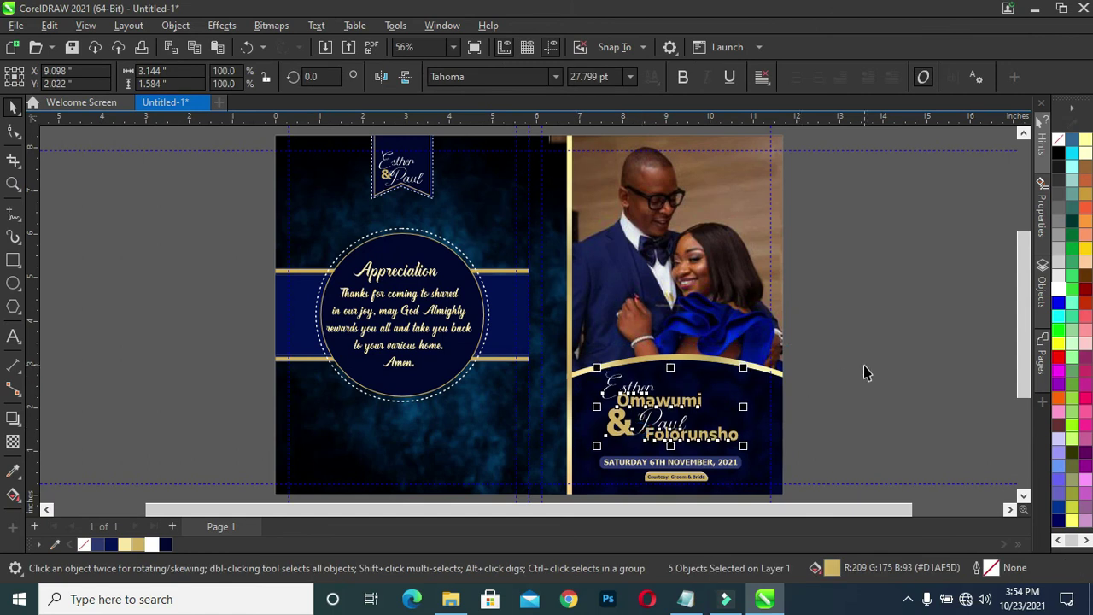
# Step: Drag the ring and Pngtree floral images from the Wedding folder into the design
pyautogui.hotkey('alt', 'Tab')
pyautogui.keyDown('ctrl'); pyautogui.click(952, 272); pyautogui.keyUp('ctrl')
pyautogui.moveTo(952, 271); pyautogui.dragTo(86, 303)
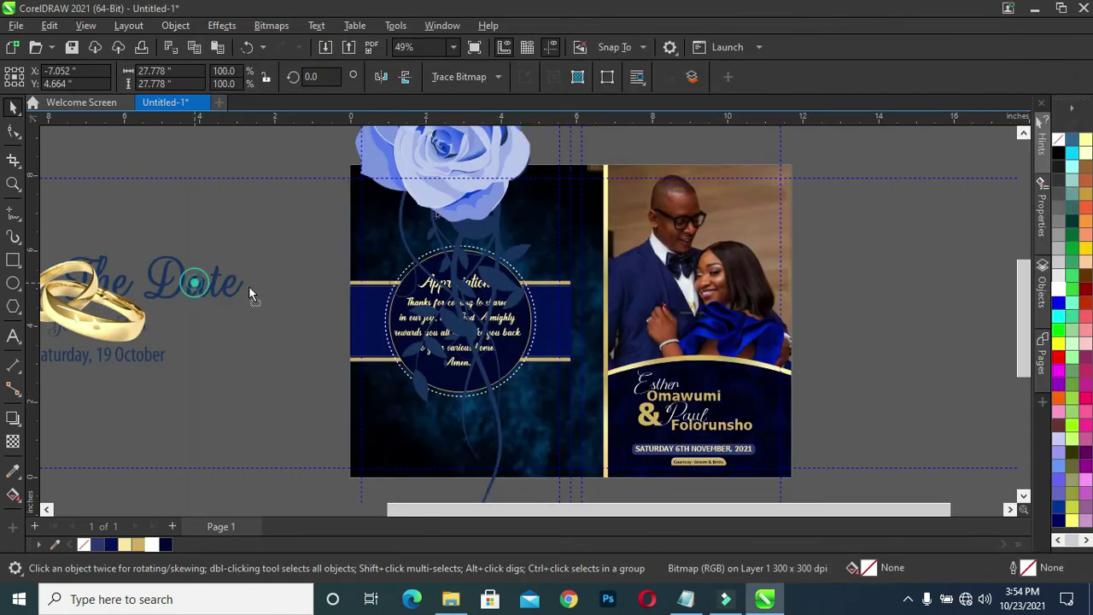
# Step: Shrink the blue rose frame image drastically and set it beside the cover photo
pyautogui.scroll(-2, 233, 295)
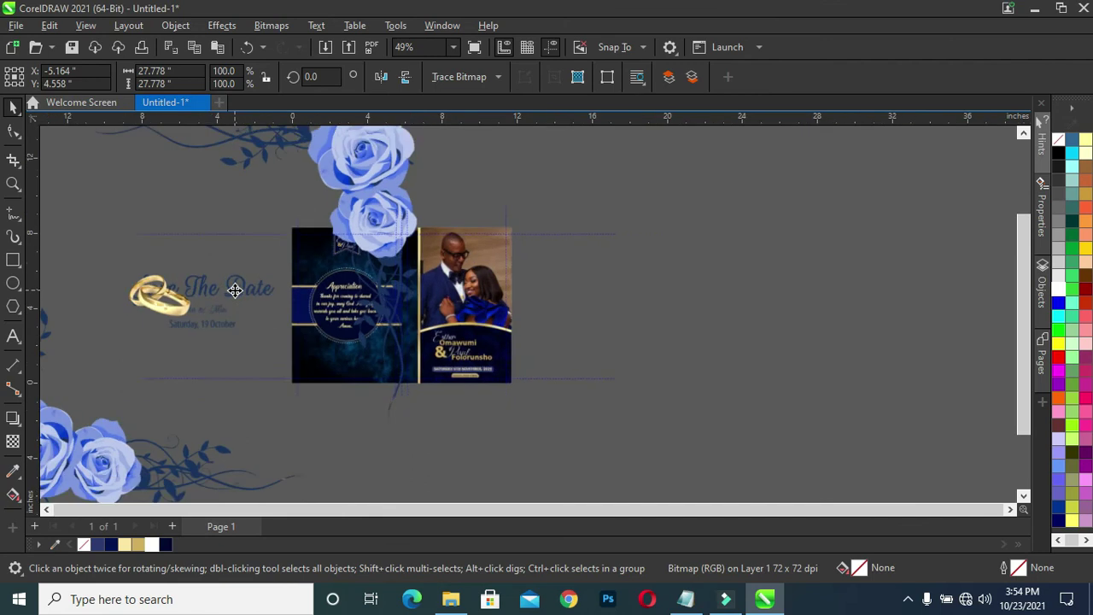
pyautogui.scroll(-2, 187, 308)
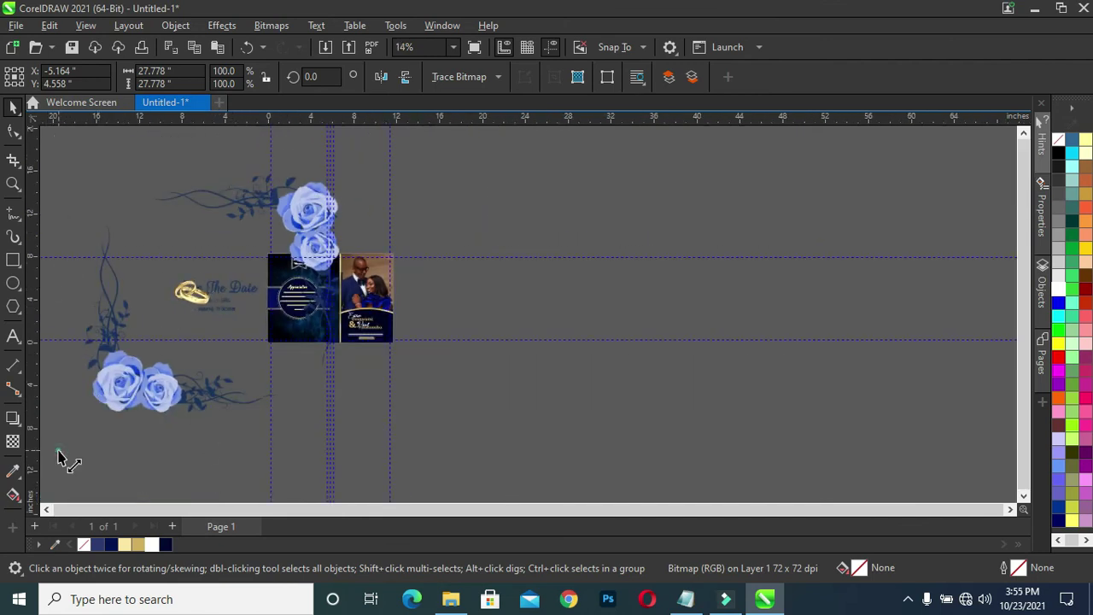
pyautogui.moveTo(58, 447)
pyautogui.mouseDown()
pyautogui.moveTo(151, 331)
pyautogui.moveTo(167, 338)
pyautogui.mouseUp()
pyautogui.moveTo(455, 297); pyautogui.dragTo(423, 307)
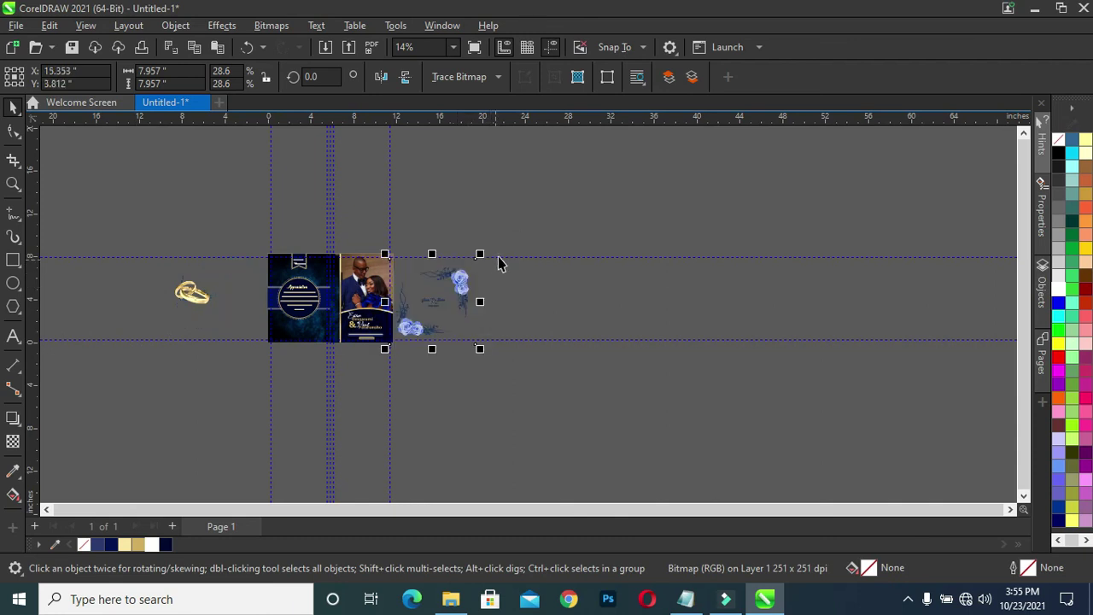
pyautogui.moveTo(387, 350); pyautogui.dragTo(402, 331)
pyautogui.moveTo(482, 332); pyautogui.dragTo(432, 311)
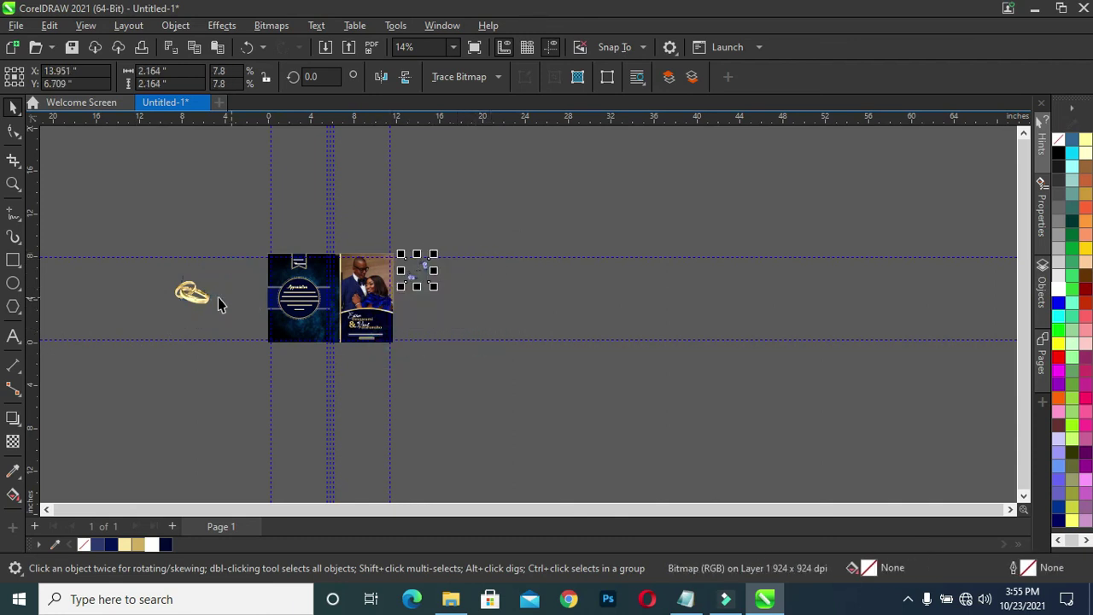
# Step: Move the gold rings next to the spread and shift the floral frame slightly left and down
pyautogui.moveTo(192, 299); pyautogui.dragTo(238, 301)
pyautogui.scroll(1, 295, 261)
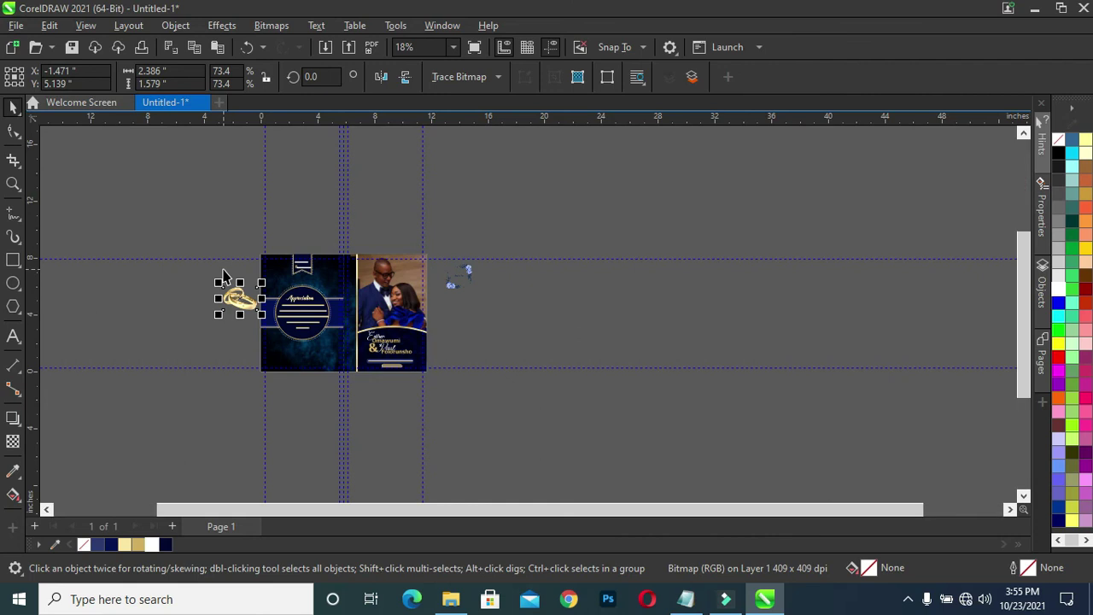
pyautogui.scroll(4, 270, 309)
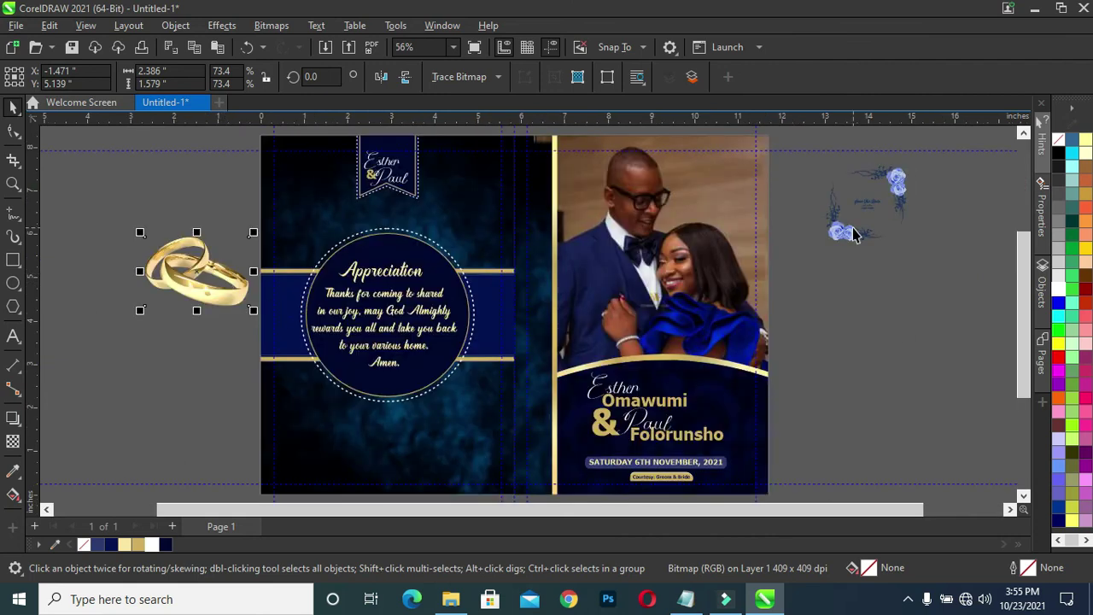
pyautogui.scroll(2, 978, 307)
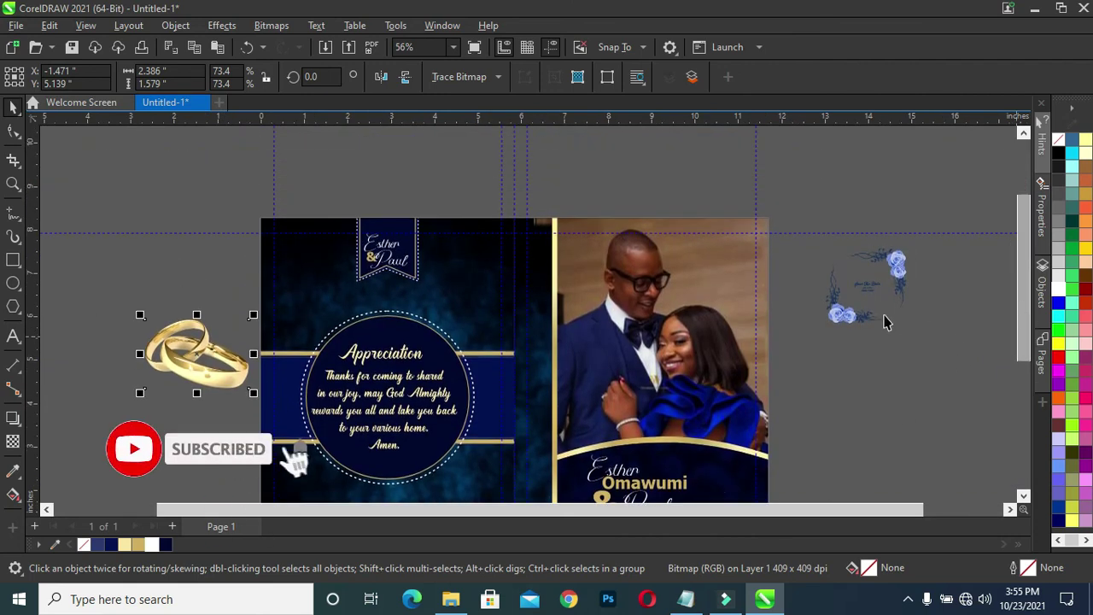
pyautogui.moveTo(858, 295); pyautogui.dragTo(837, 315)
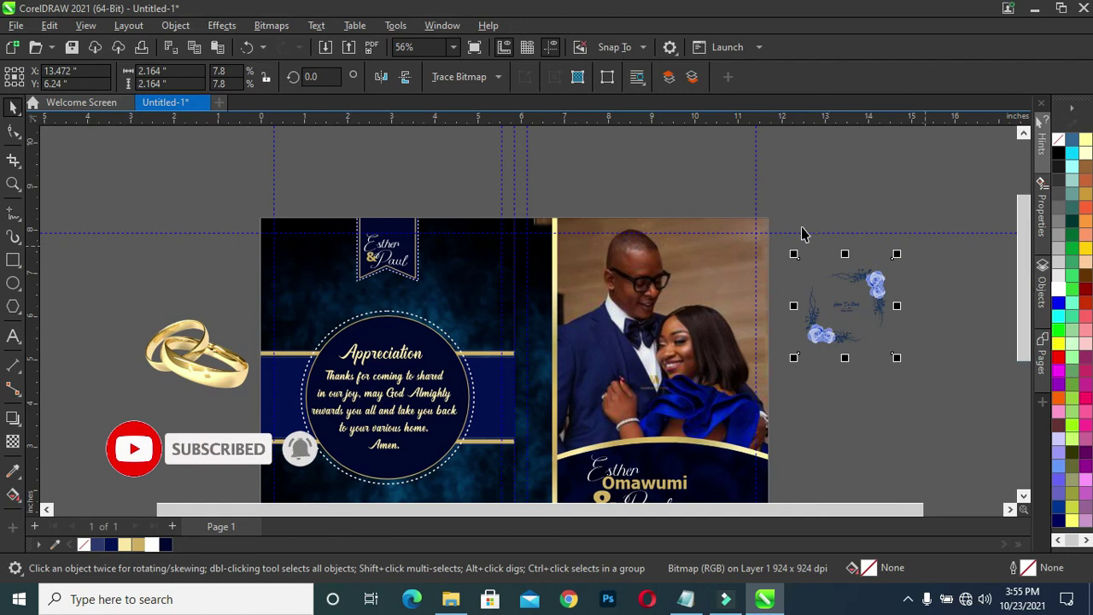
pyautogui.scroll(1, 862, 307)
# Step: Place the gold rings over the couple's names with 91 uniform transparency
pyautogui.moveTo(73, 384); pyautogui.dragTo(618, 429)
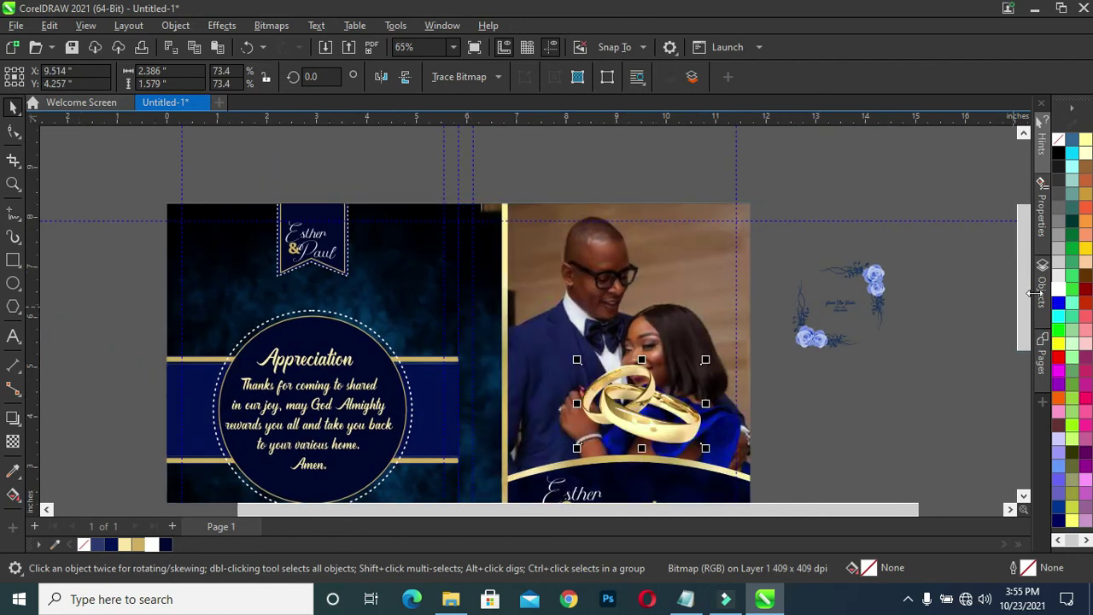
pyautogui.scroll(-3, 1025, 300)
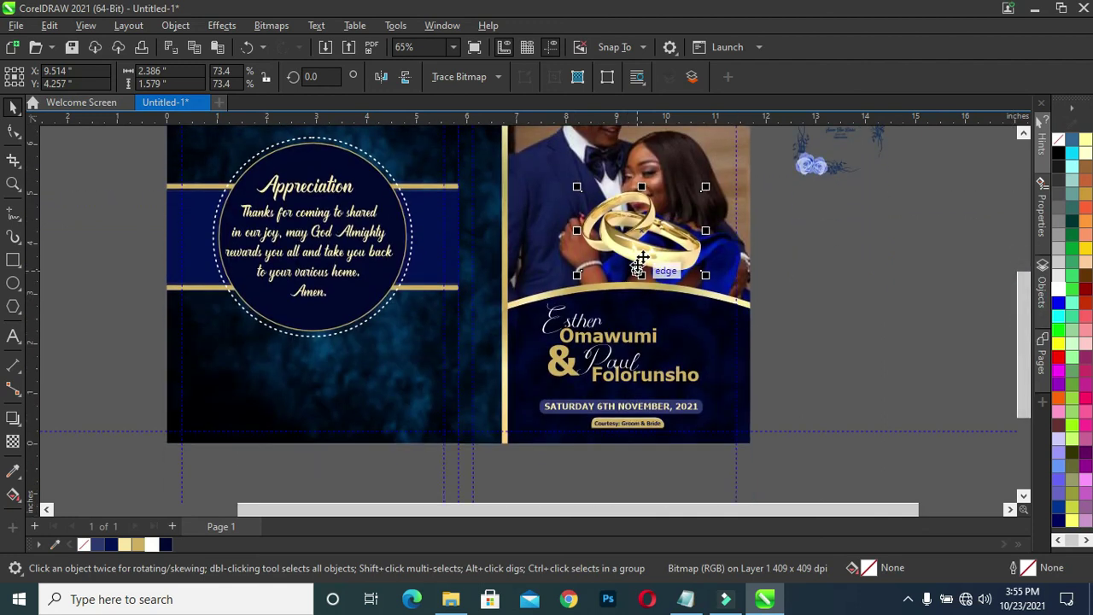
pyautogui.moveTo(639, 268); pyautogui.dragTo(630, 381)
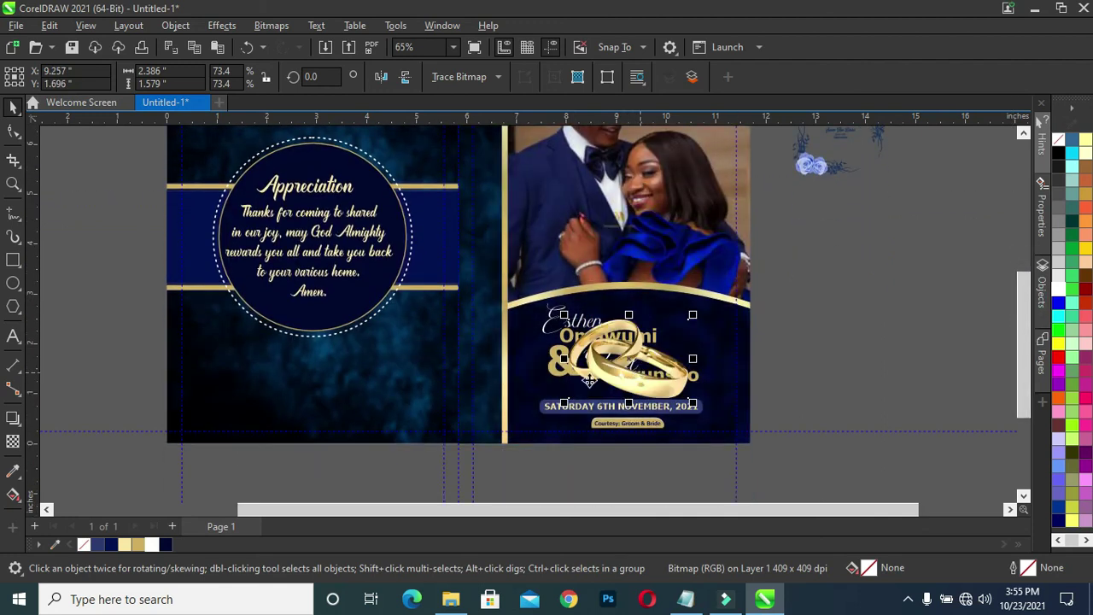
pyautogui.click(12, 441)
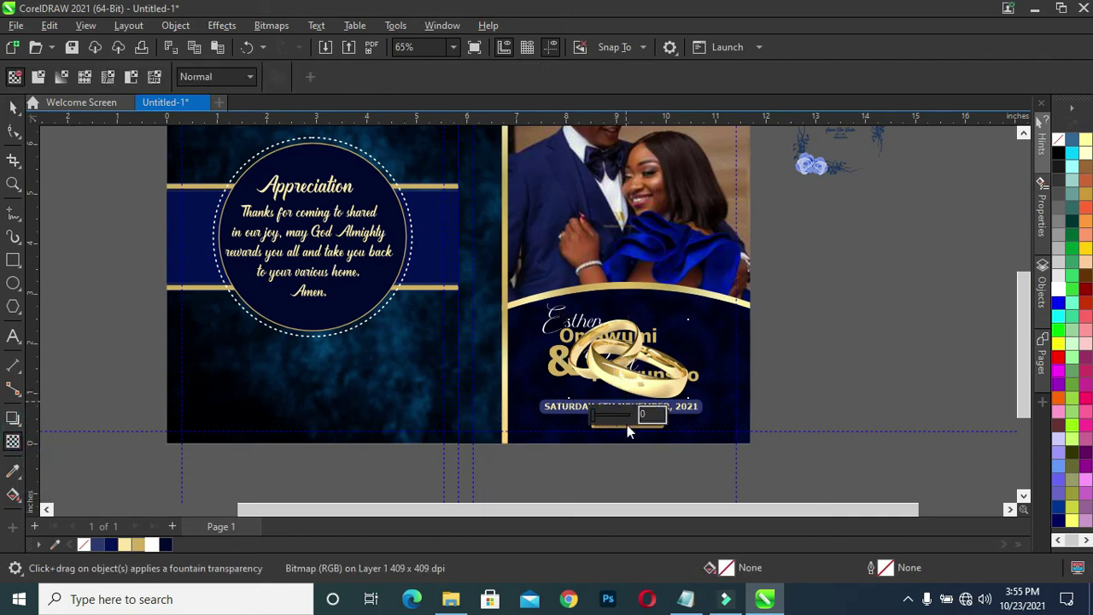
pyautogui.click(615, 419)
pyautogui.moveTo(619, 418); pyautogui.dragTo(624, 416)
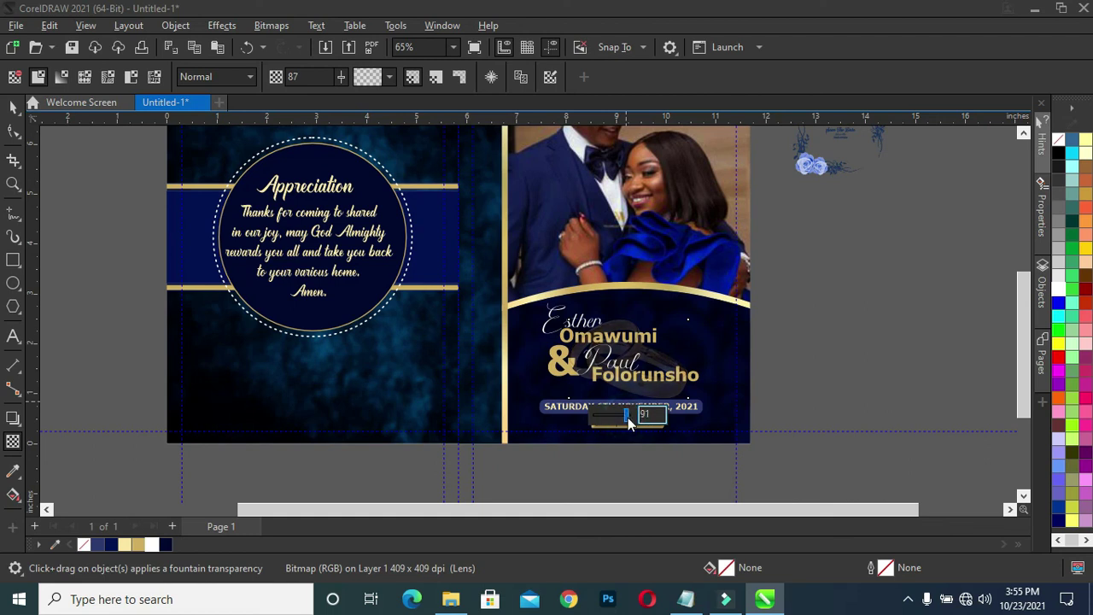
pyautogui.moveTo(629, 424); pyautogui.dragTo(629, 424)
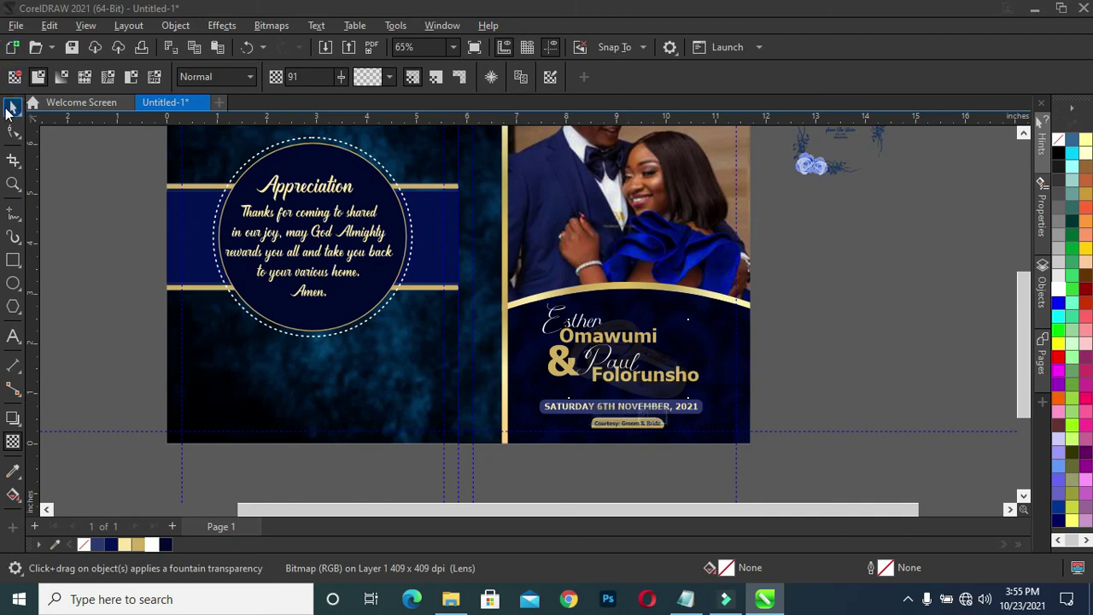
# Step: PowerClip the faded rings inside the cover panel
pyautogui.click(11, 109)
pyautogui.click(630, 357)
pyautogui.rightClick(630, 357)
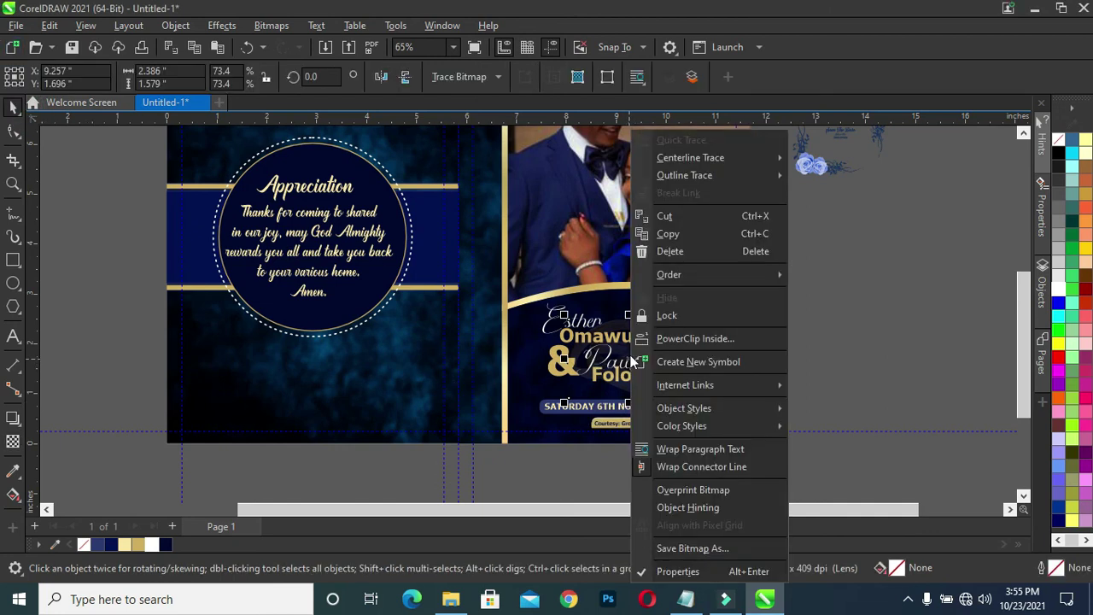
pyautogui.click(686, 342)
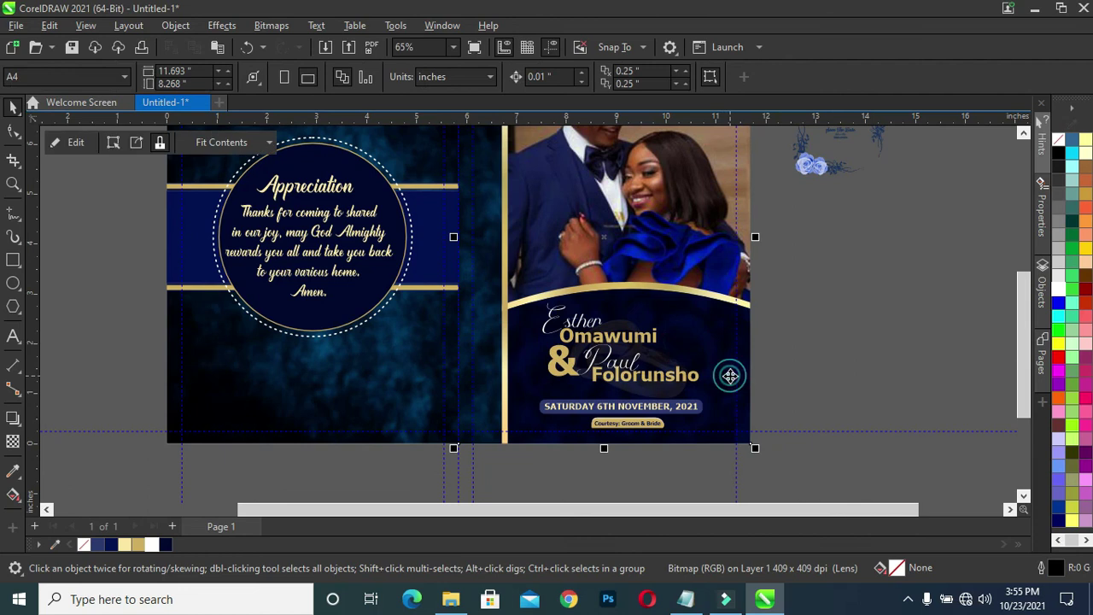
pyautogui.click(838, 350)
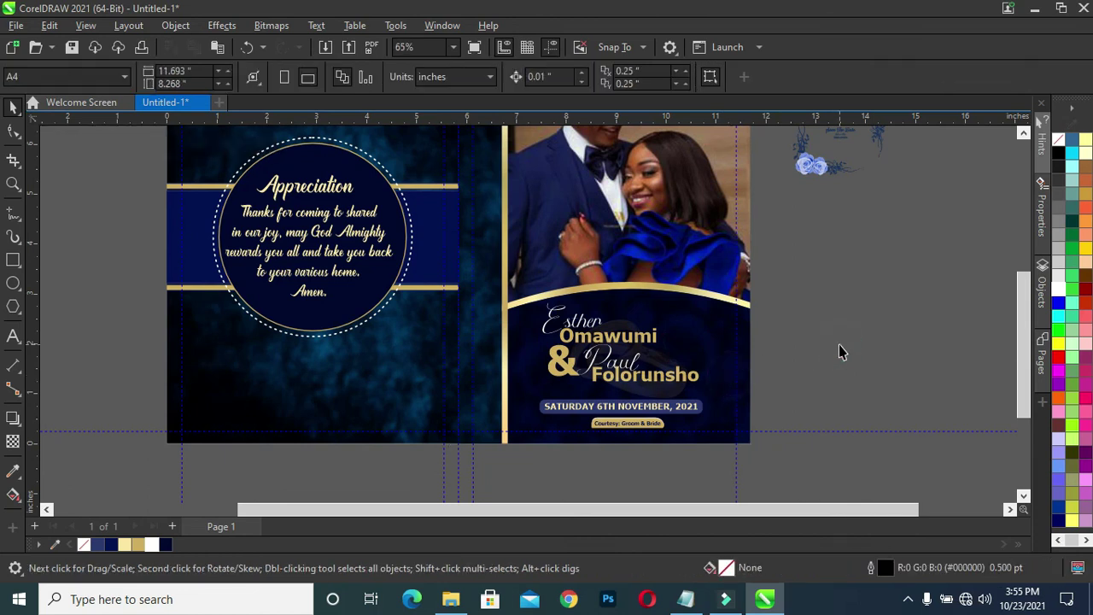
pyautogui.moveTo(1026, 348); pyautogui.dragTo(1015, 290)
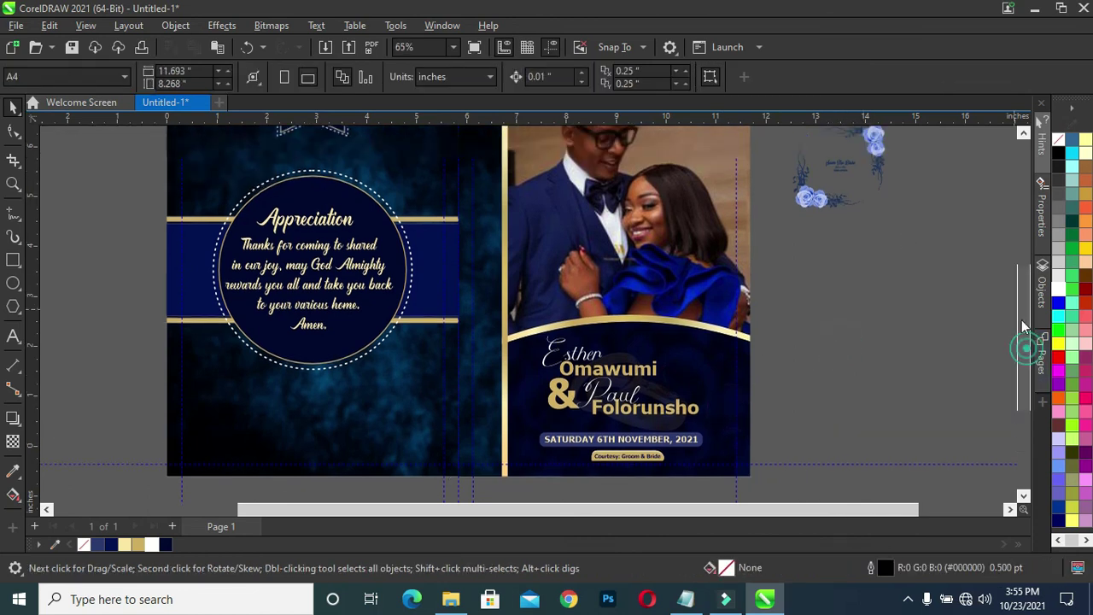
# Step: Select the floral frame ornament beside the page and zoom in on it
pyautogui.click(824, 307)
pyautogui.scroll(1, 839, 298)
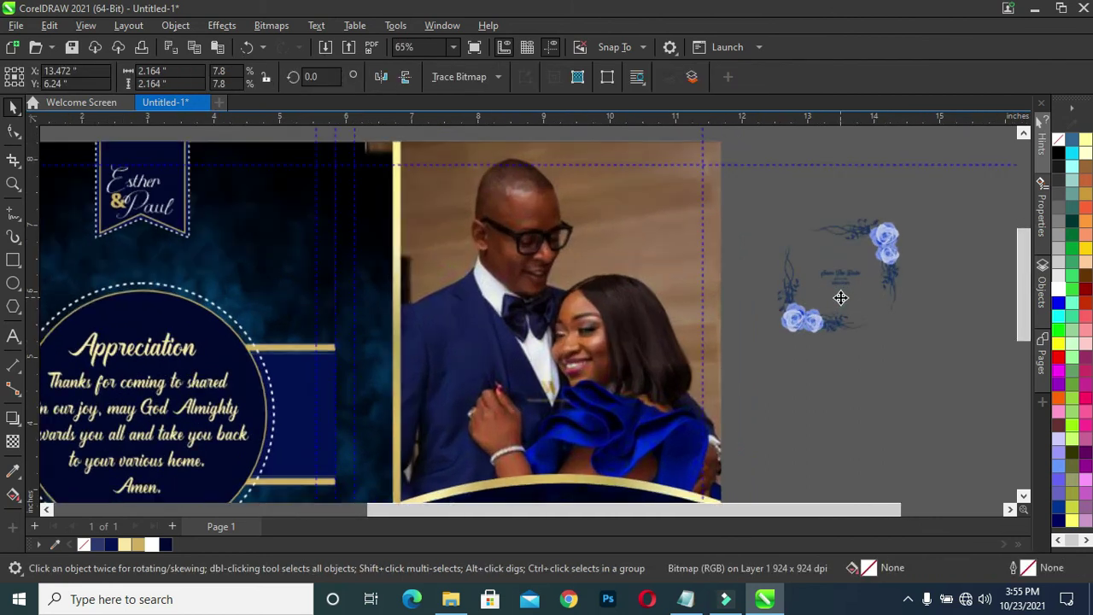
pyautogui.scroll(1, 829, 273)
pyautogui.scroll(1, 784, 307)
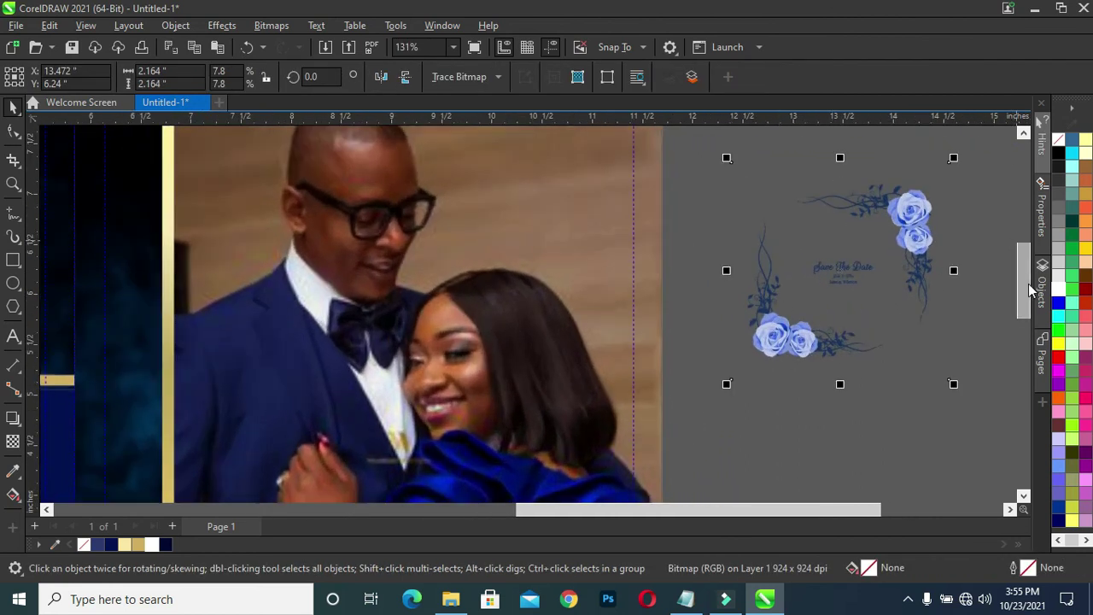
pyautogui.scroll(1, 1031, 282)
pyautogui.scroll(-1, 695, 303)
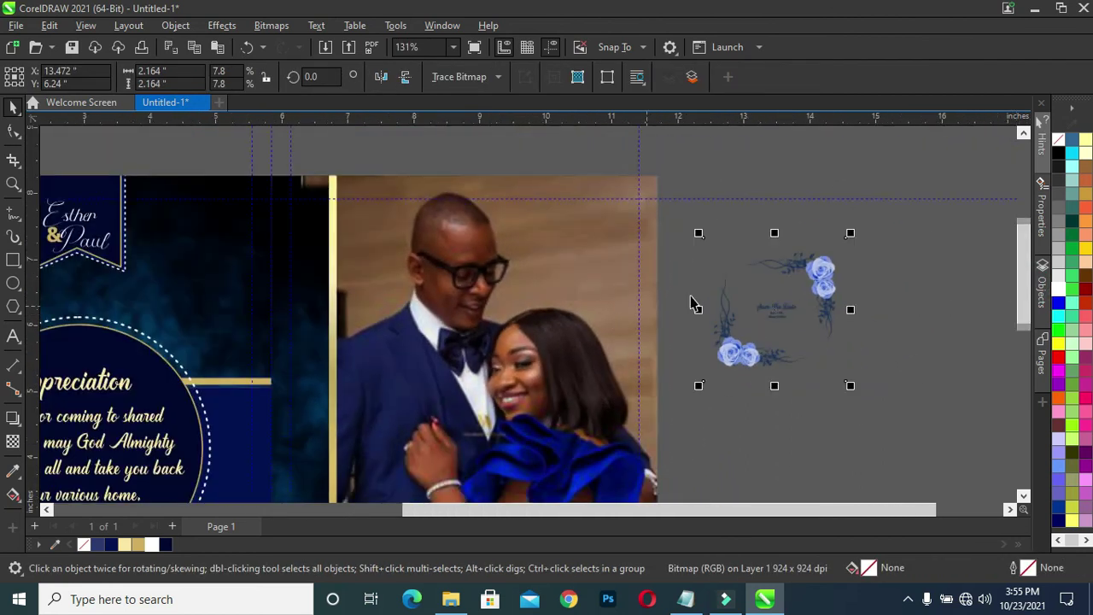
pyautogui.scroll(-1, 705, 302)
# Step: Draw a closed straight-segment outline over the ornament's left roses and centre wording
pyautogui.press('F5')
pyautogui.click(687, 256)
pyautogui.click(753, 263)
pyautogui.click(813, 278)
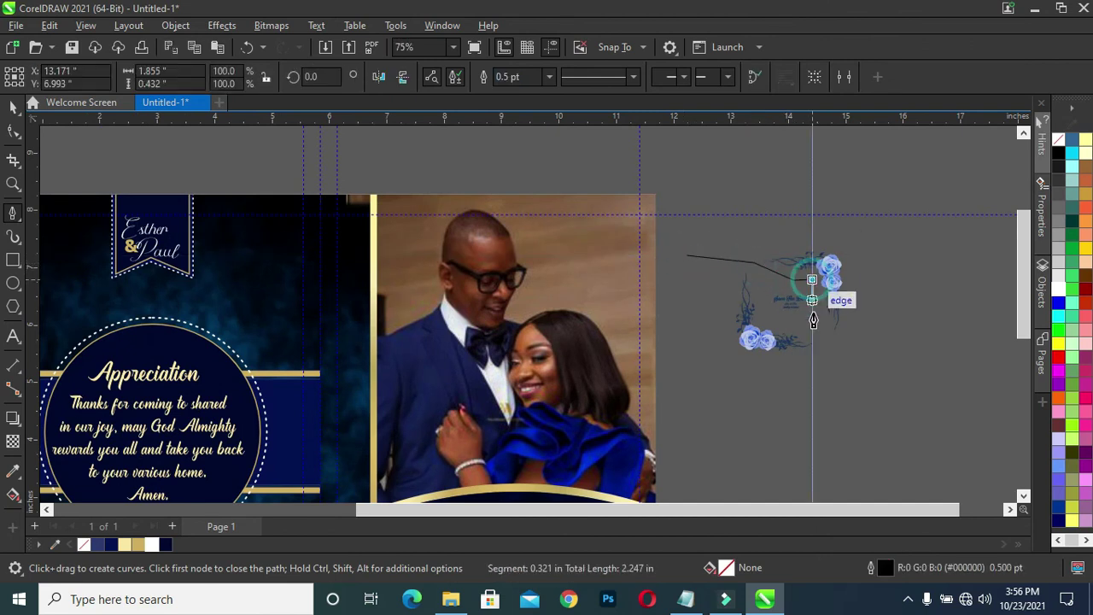
pyautogui.click(818, 318)
pyautogui.click(845, 358)
pyautogui.click(783, 387)
pyautogui.click(712, 421)
pyautogui.click(667, 348)
pyautogui.click(669, 253)
pyautogui.click(690, 258)
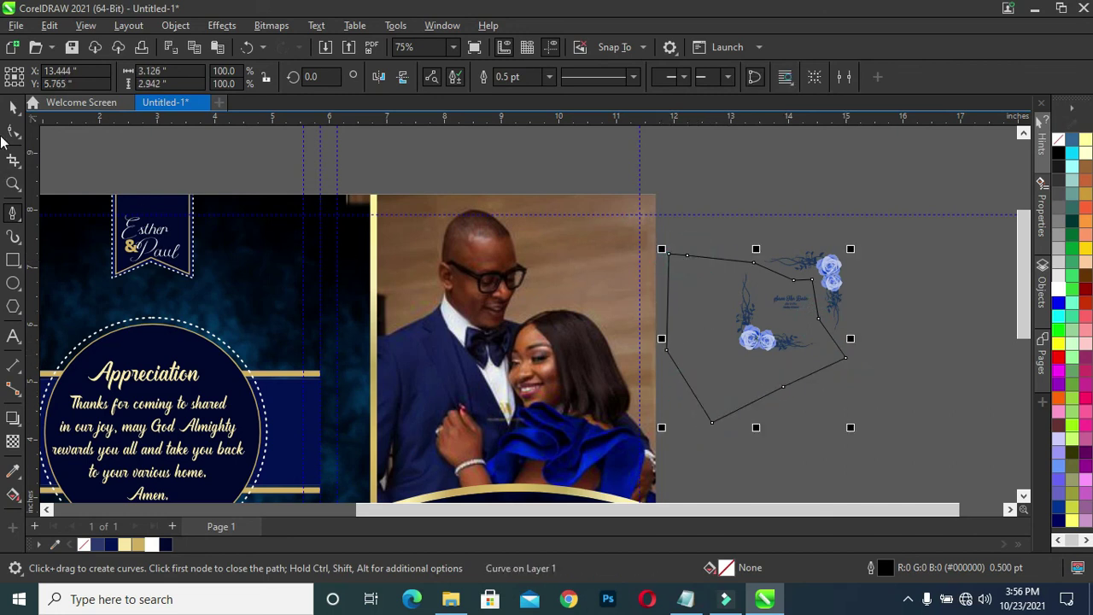
pyautogui.click(13, 107)
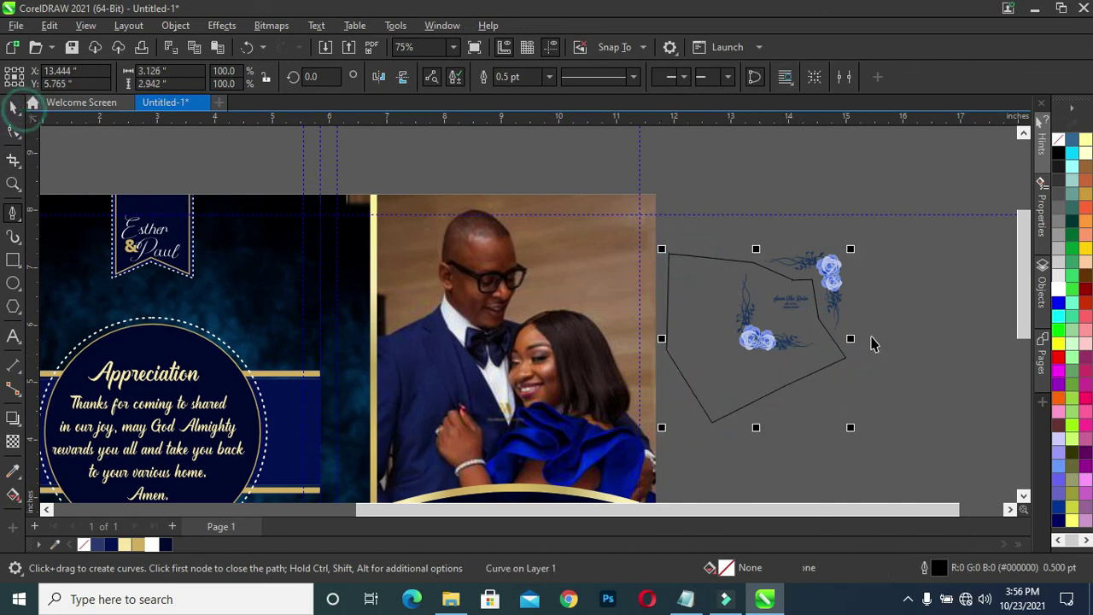
# Step: Trim the outlined area from the ornament and delete the cutting outline
pyautogui.keyDown('shift'); pyautogui.click(834, 260); pyautogui.keyUp('shift')
pyautogui.click(491, 76)
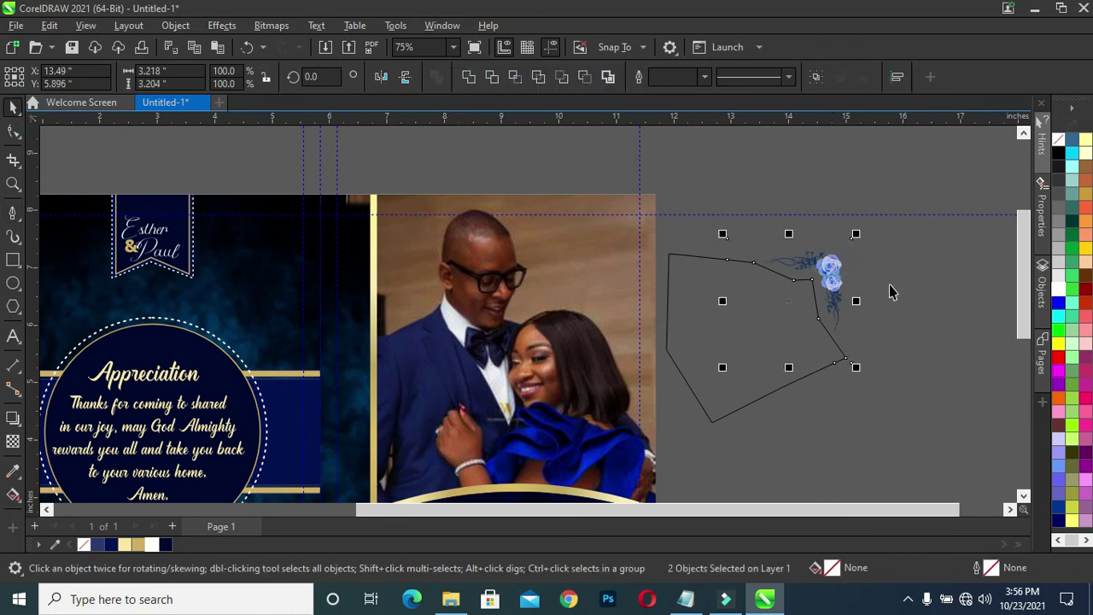
pyautogui.click(760, 330)
pyautogui.press('Delete')
pyautogui.click(829, 274)
# Step: Position the rose corner at the photo's top-right corner, enlarged to about 116%
pyautogui.moveTo(833, 266)
pyautogui.mouseDown()
pyautogui.moveTo(799, 284)
pyautogui.moveTo(658, 210)
pyautogui.mouseUp()
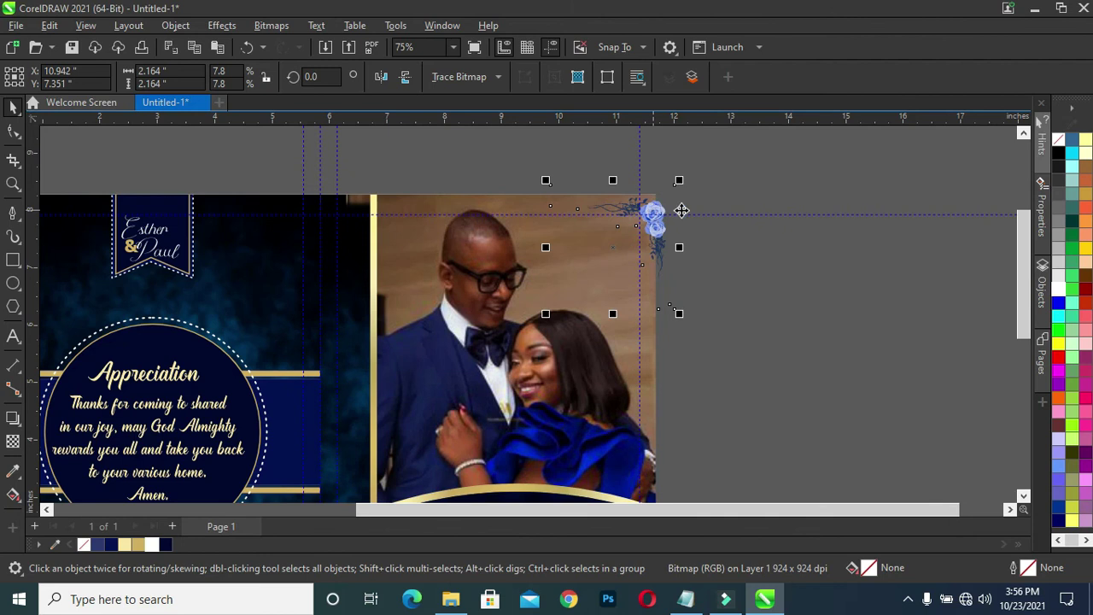
pyautogui.scroll(2, 730, 173)
pyautogui.moveTo(453, 189); pyautogui.dragTo(410, 153)
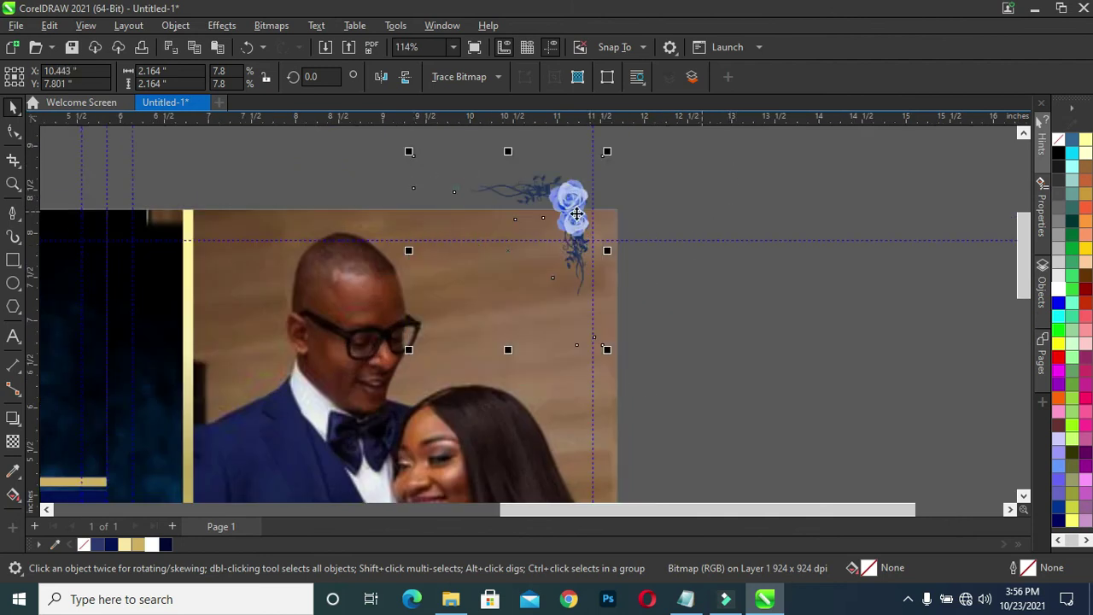
pyautogui.moveTo(576, 214)
pyautogui.mouseDown()
pyautogui.moveTo(592, 270)
pyautogui.moveTo(601, 259)
pyautogui.mouseUp()
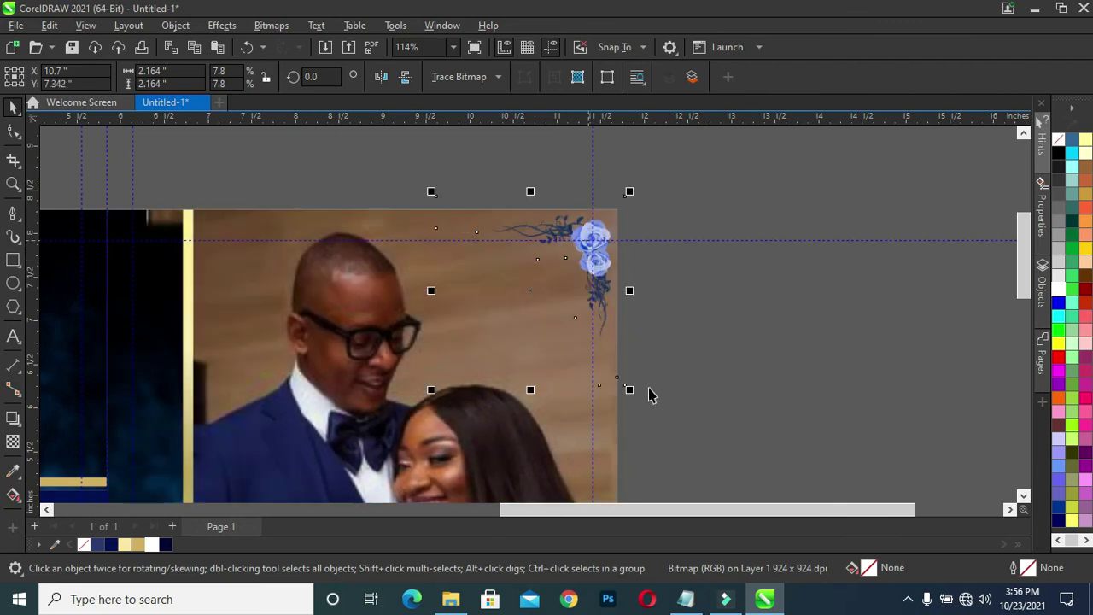
pyautogui.moveTo(629, 389); pyautogui.dragTo(704, 464)
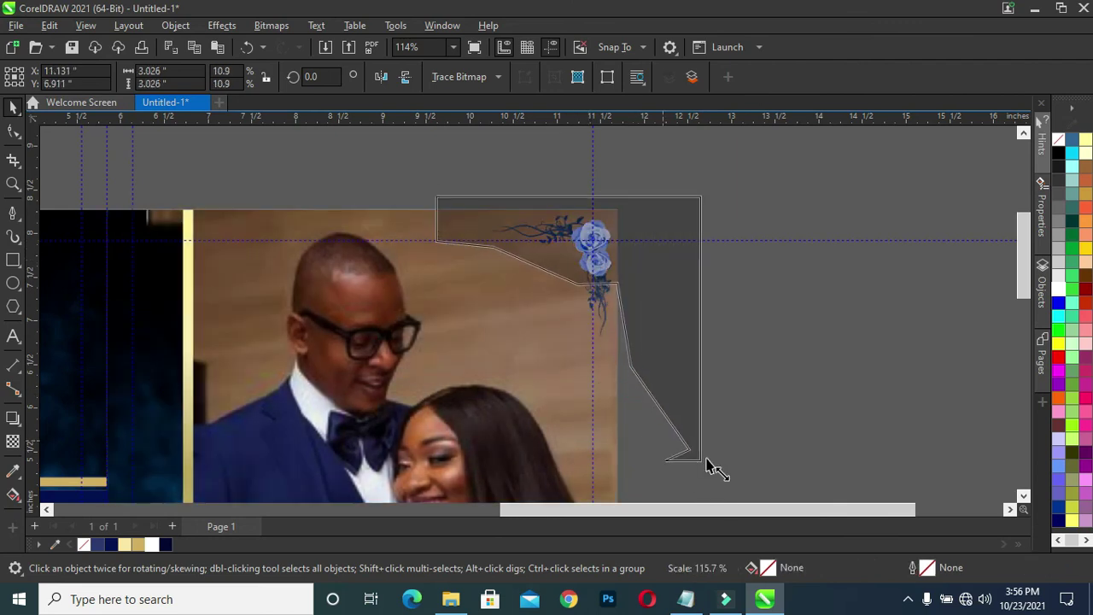
pyautogui.moveTo(603, 281)
pyautogui.mouseDown()
pyautogui.moveTo(568, 279)
pyautogui.moveTo(571, 287)
pyautogui.mouseUp()
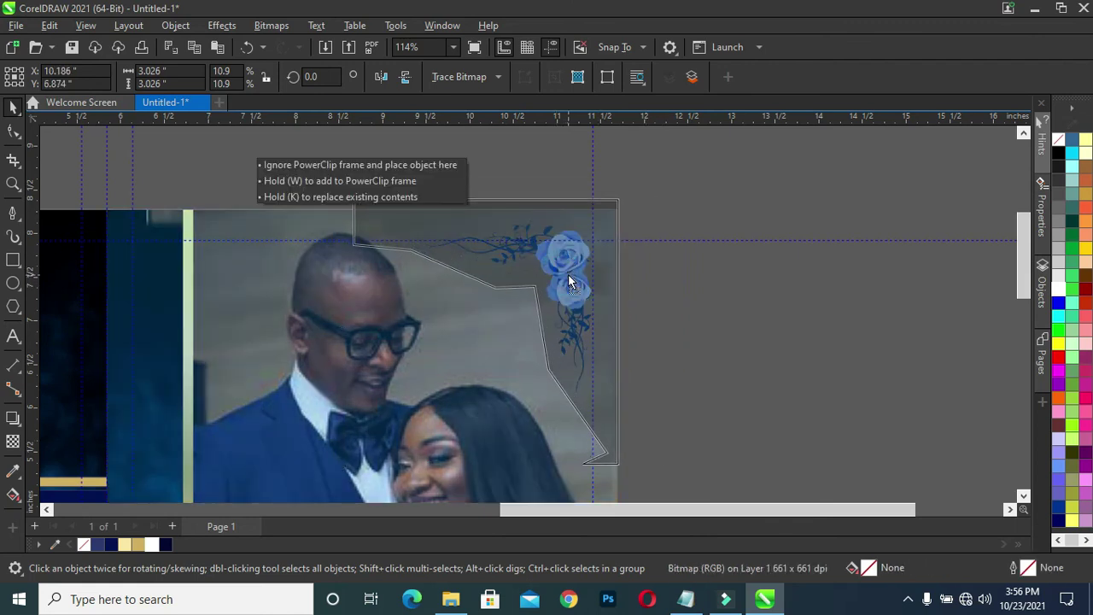
pyautogui.moveTo(571, 287)
pyautogui.mouseDown()
pyautogui.moveTo(578, 298)
pyautogui.moveTo(585, 244)
pyautogui.mouseUp()
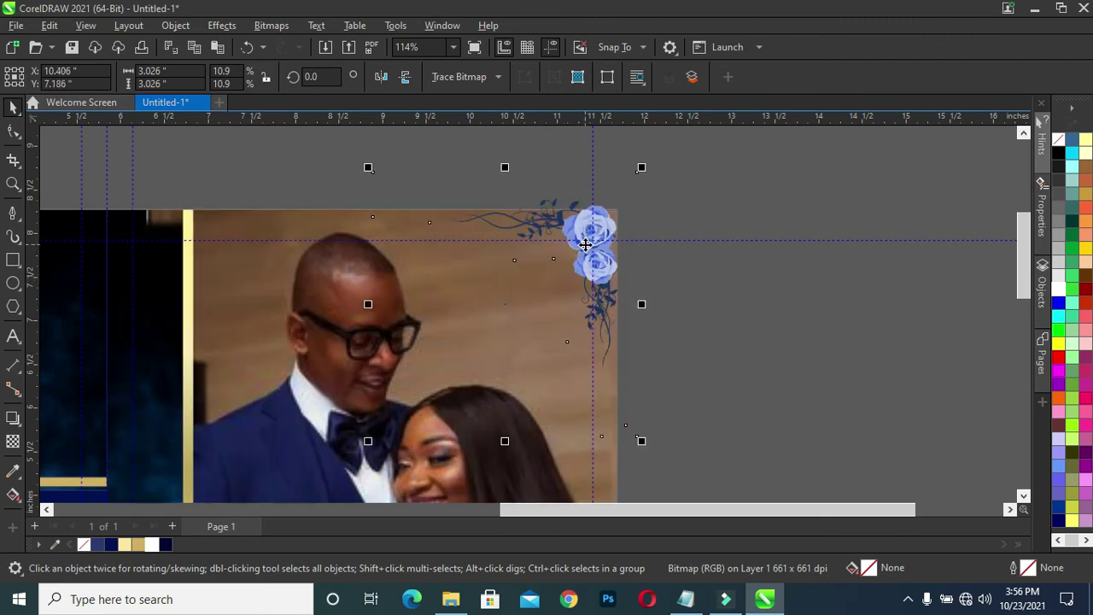
# Step: Enlarge the rose corner slightly more from its corner handles
pyautogui.click(586, 244)
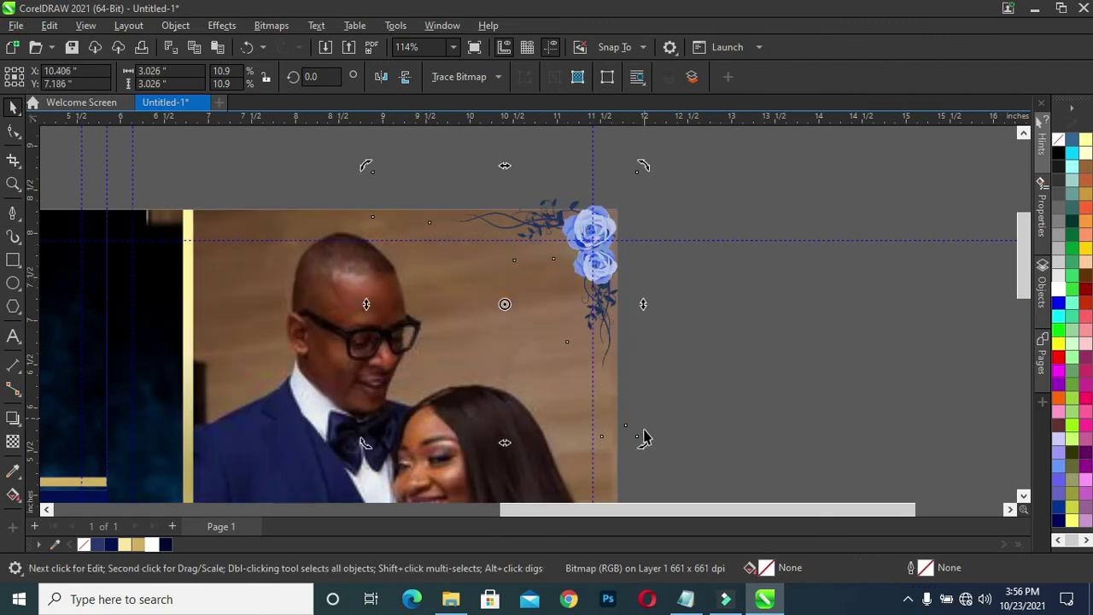
pyautogui.click(603, 269)
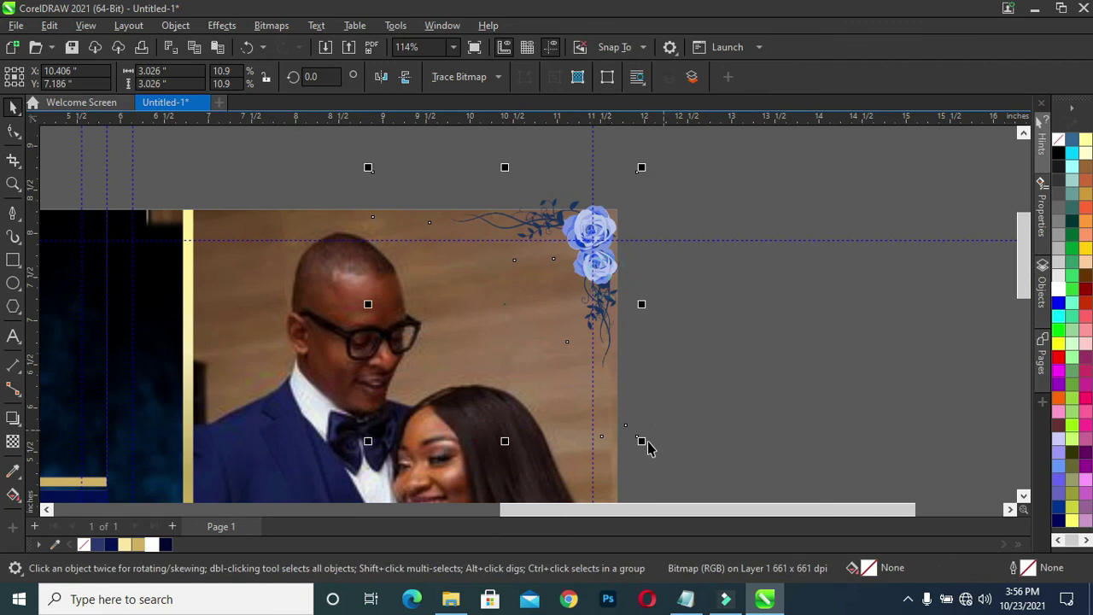
pyautogui.moveTo(647, 457); pyautogui.dragTo(658, 471)
pyautogui.moveTo(607, 283)
pyautogui.mouseDown()
pyautogui.moveTo(605, 305)
pyautogui.moveTo(607, 282)
pyautogui.mouseUp()
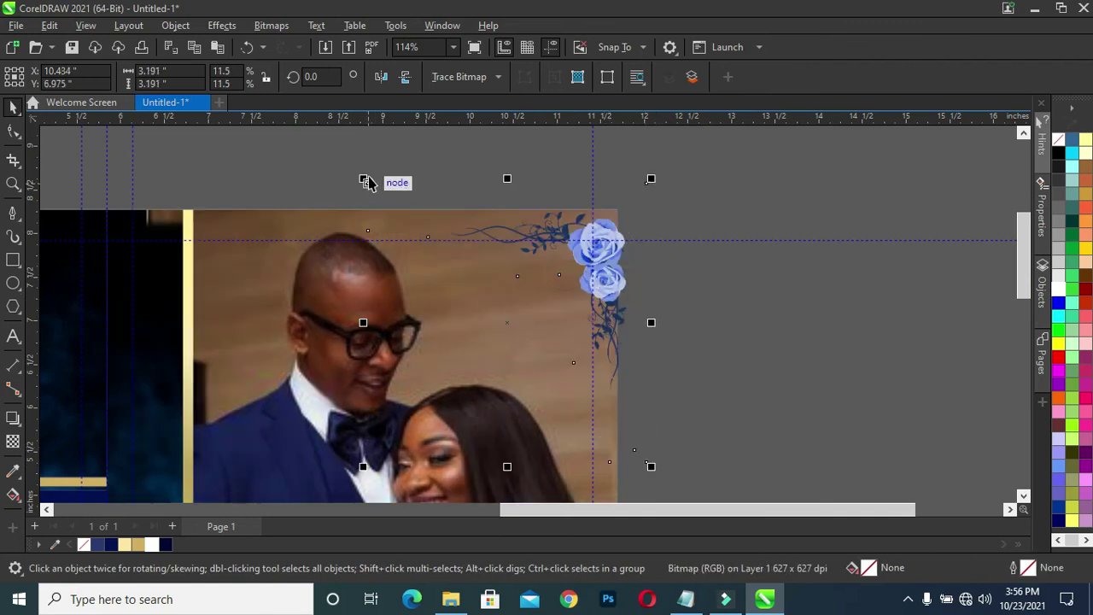
pyautogui.moveTo(363, 179); pyautogui.dragTo(349, 165)
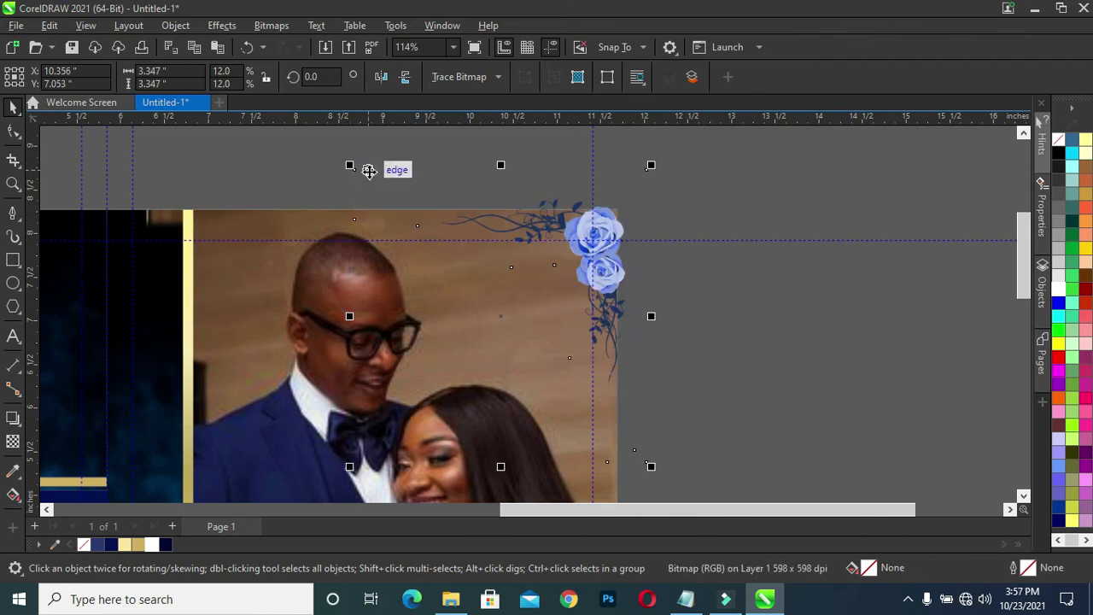
pyautogui.click(349, 164)
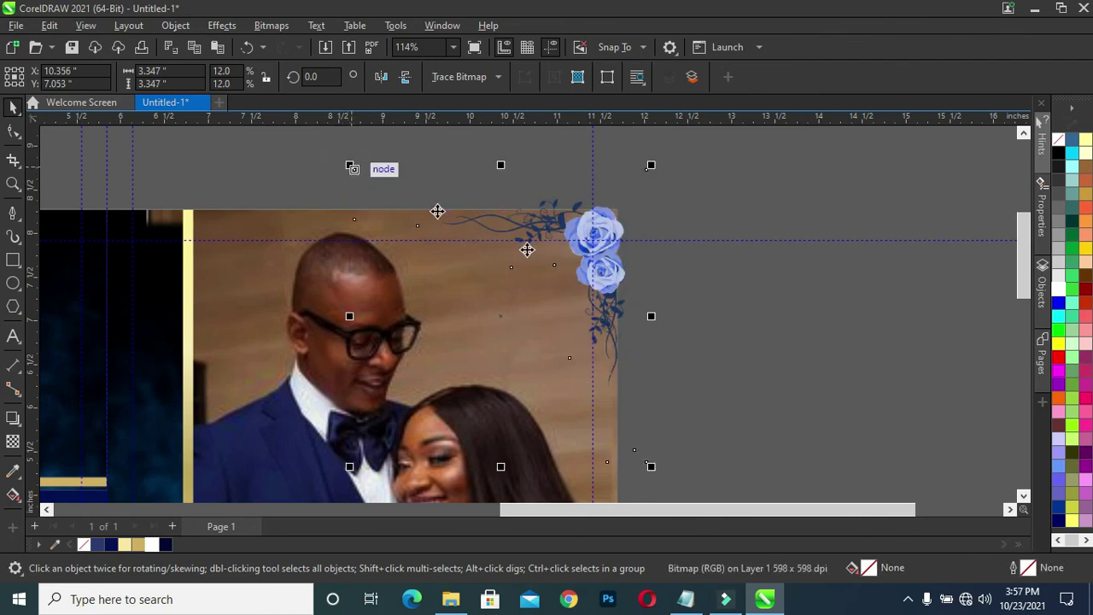
pyautogui.scroll(-1, 726, 295)
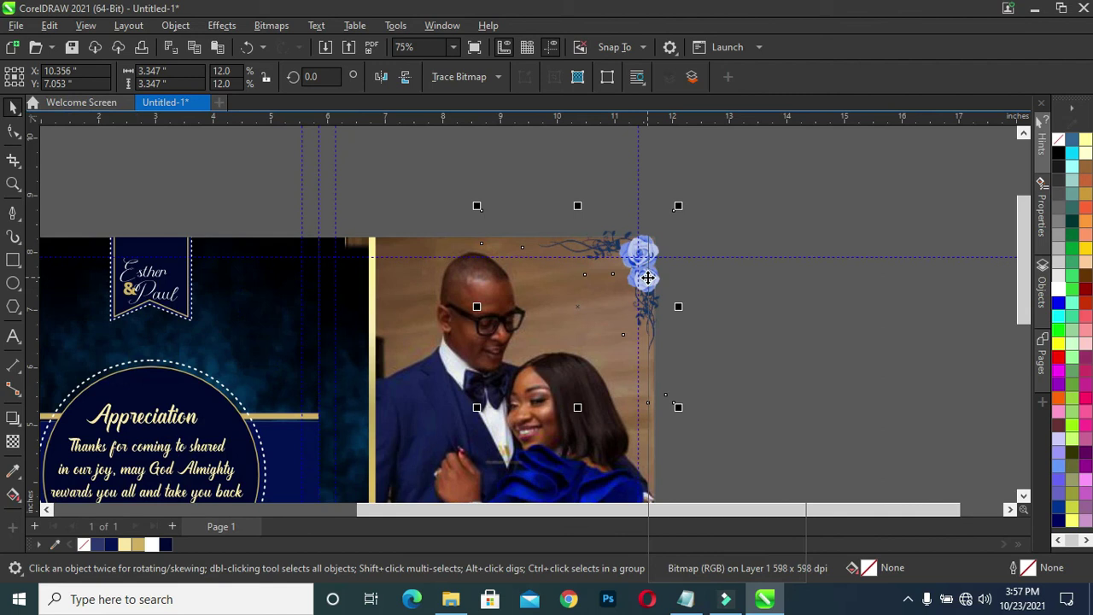
# Step: PowerClip the rose corner inside the couple photo frame
pyautogui.rightClick(648, 282)
pyautogui.click(726, 334)
pyautogui.click(367, 281)
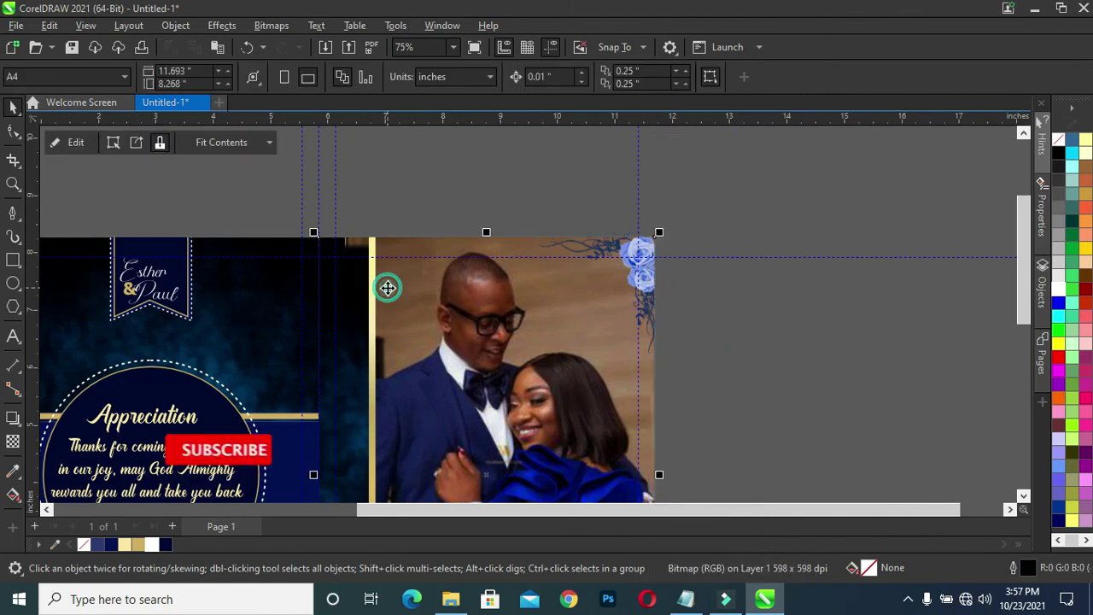
pyautogui.click(732, 294)
pyautogui.scroll(-1, 729, 283)
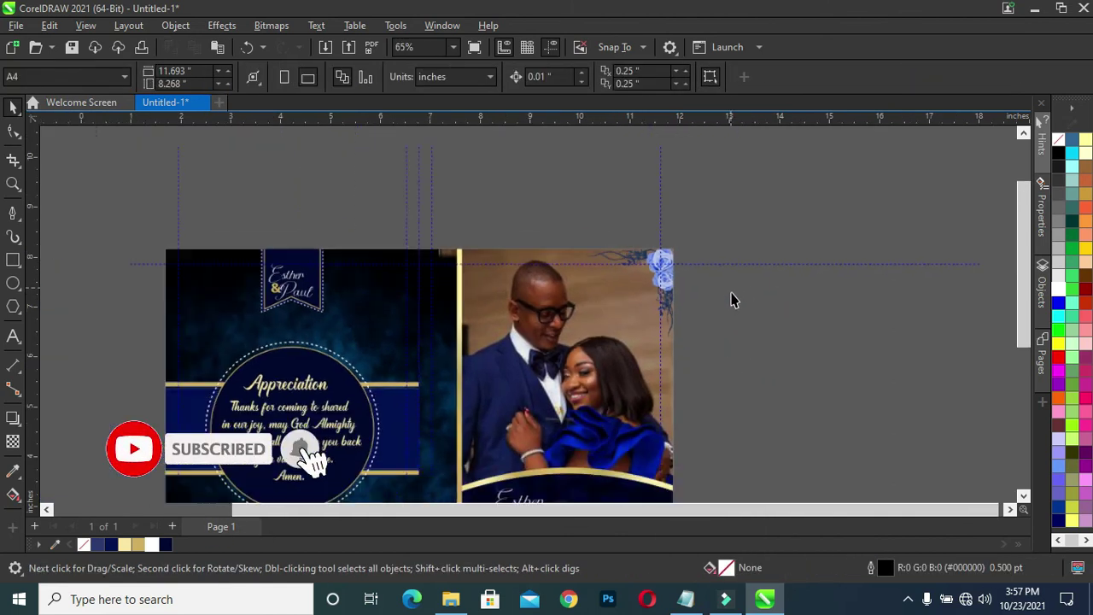
pyautogui.scroll(-1, 730, 295)
pyautogui.scroll(1, 503, 333)
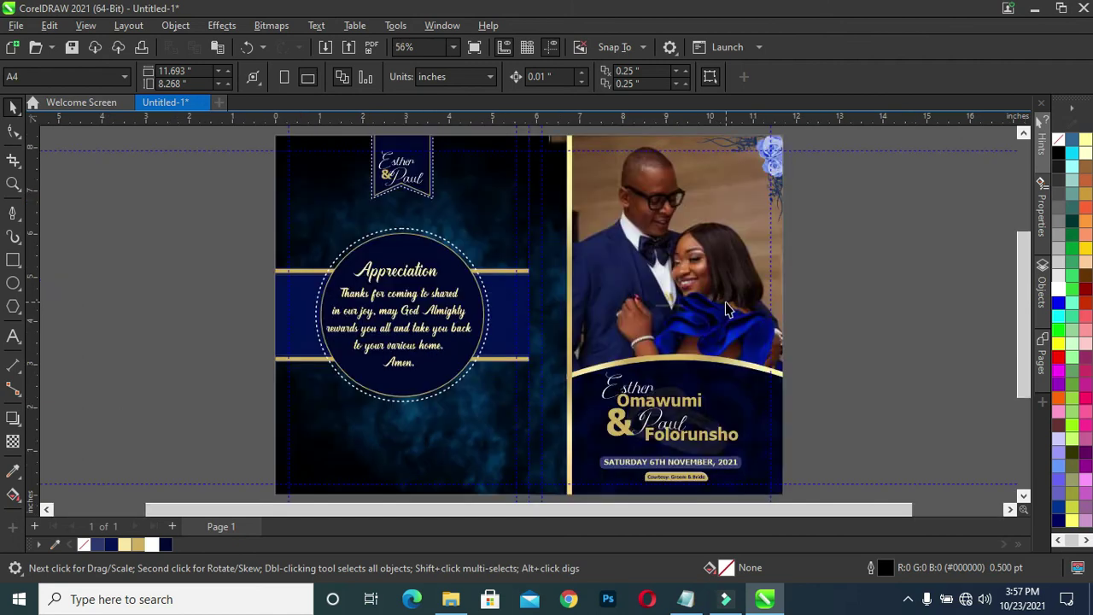
pyautogui.scroll(2, 504, 333)
pyautogui.click(530, 325)
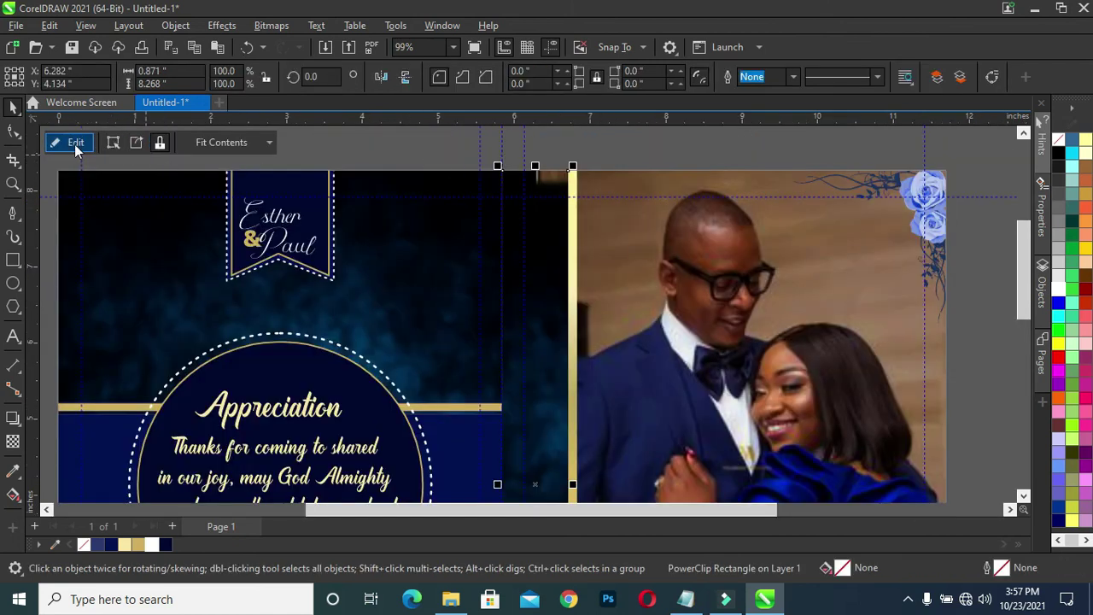
# Step: Shift the dark blue texture inside the narrow strip's PowerClip slightly up and left
pyautogui.click(75, 143)
pyautogui.click(666, 264)
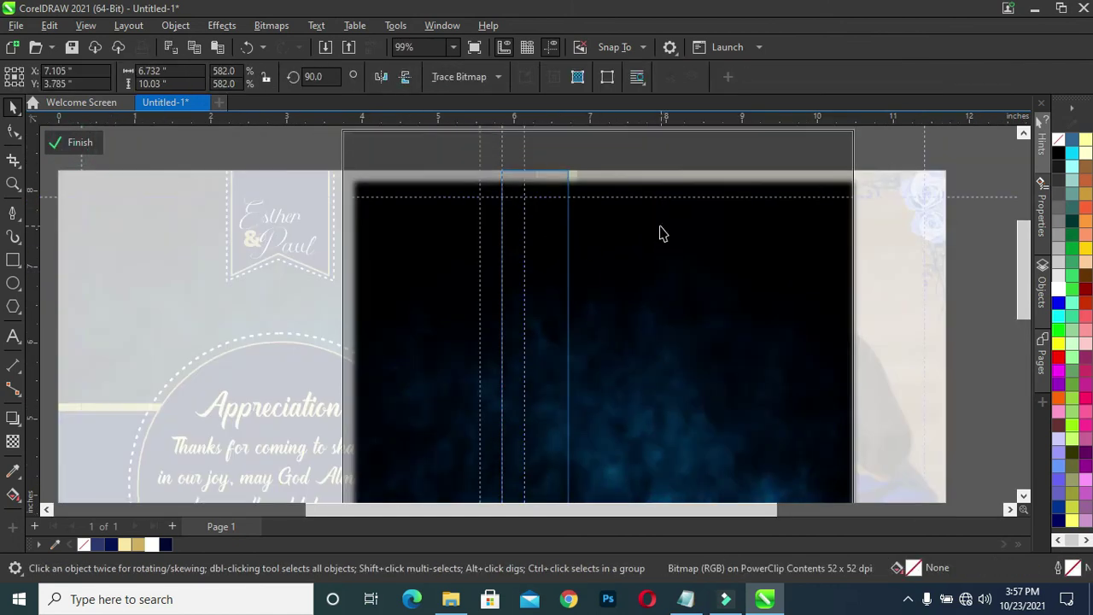
pyautogui.scroll(-3, 661, 224)
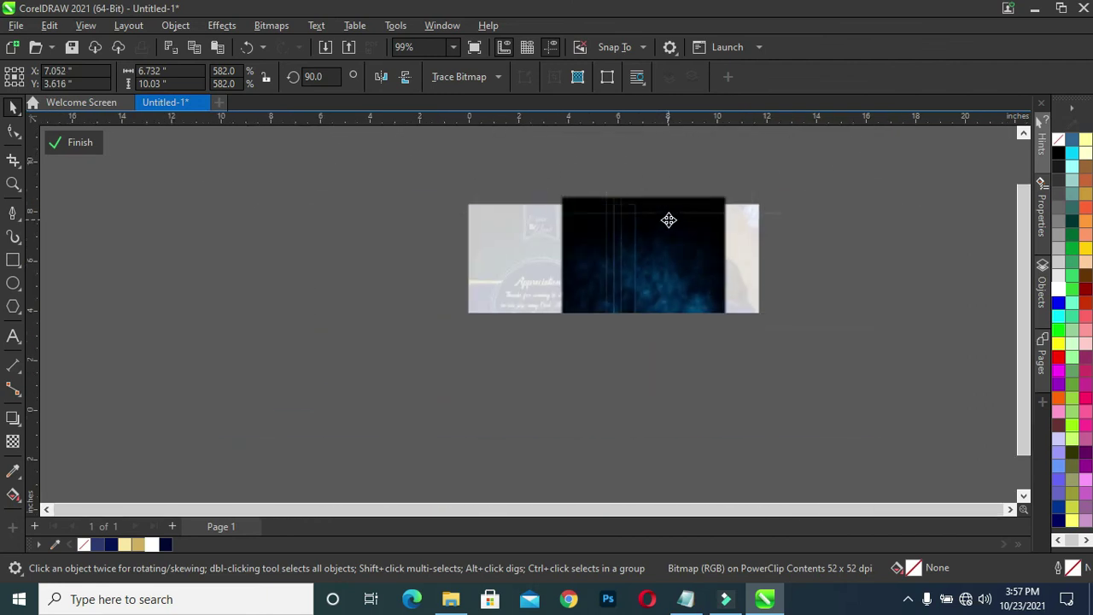
pyautogui.moveTo(685, 280); pyautogui.dragTo(677, 274)
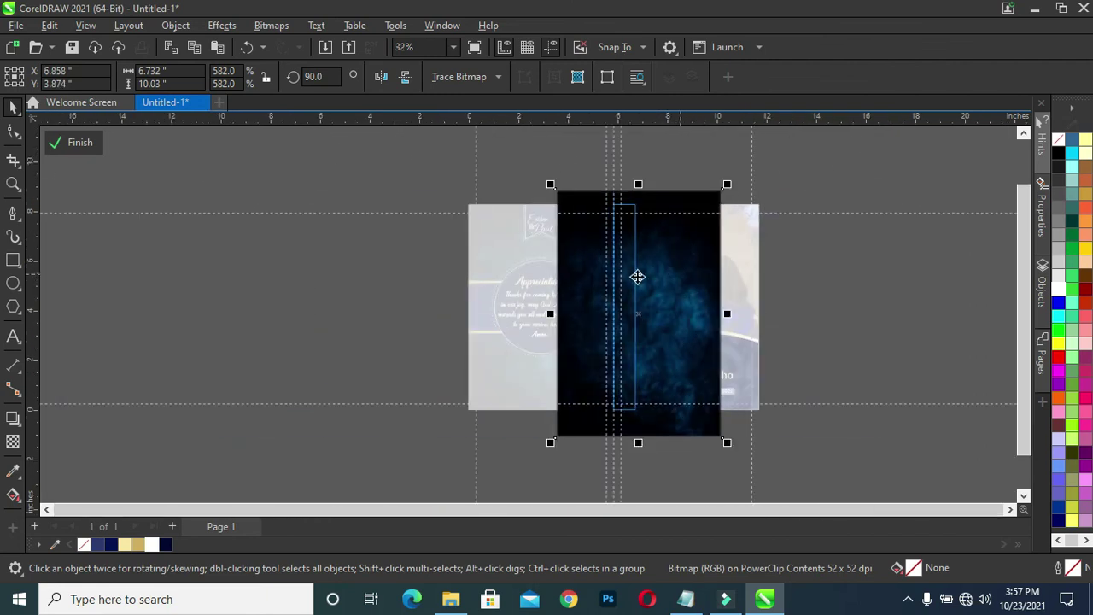
pyautogui.click(180, 205)
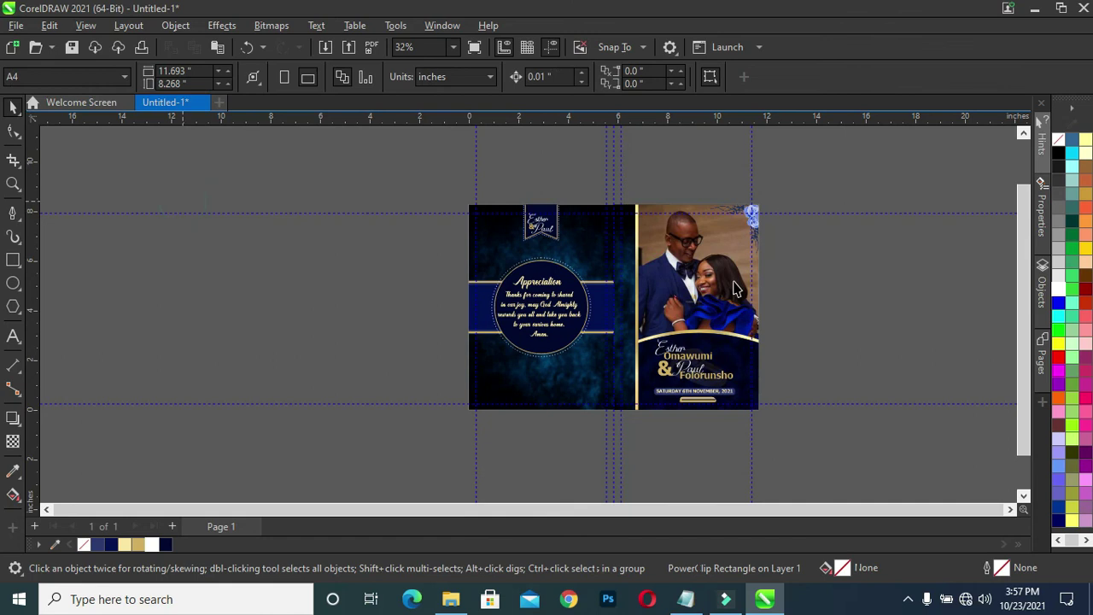
pyautogui.scroll(2, 583, 191)
pyautogui.scroll(1, 637, 184)
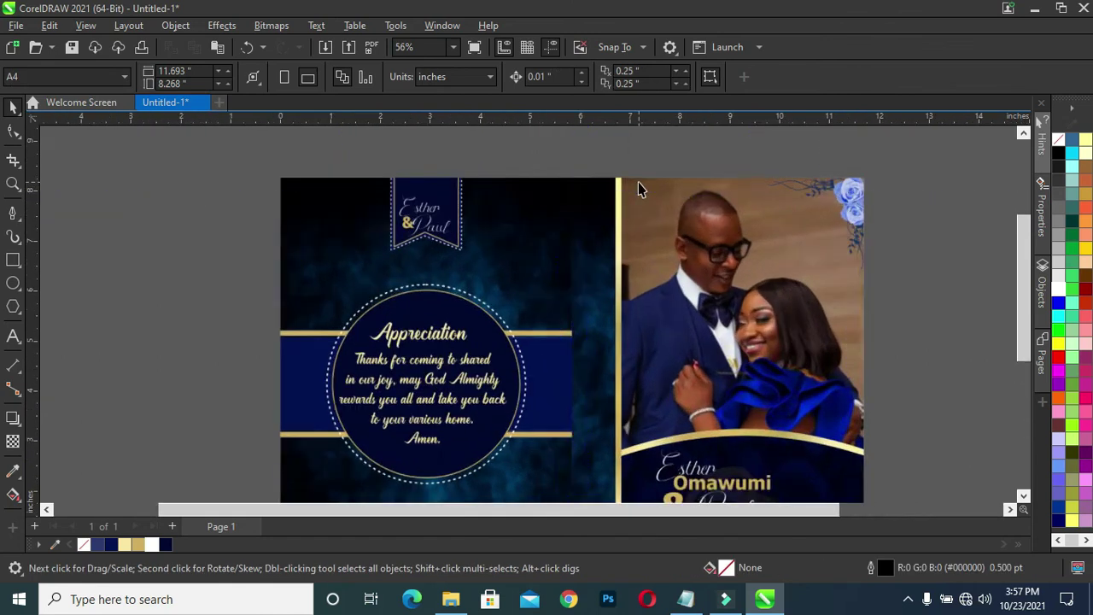
pyautogui.scroll(2, 632, 187)
pyautogui.scroll(2, 581, 175)
pyautogui.scroll(-1, 564, 169)
pyautogui.scroll(-2, 566, 168)
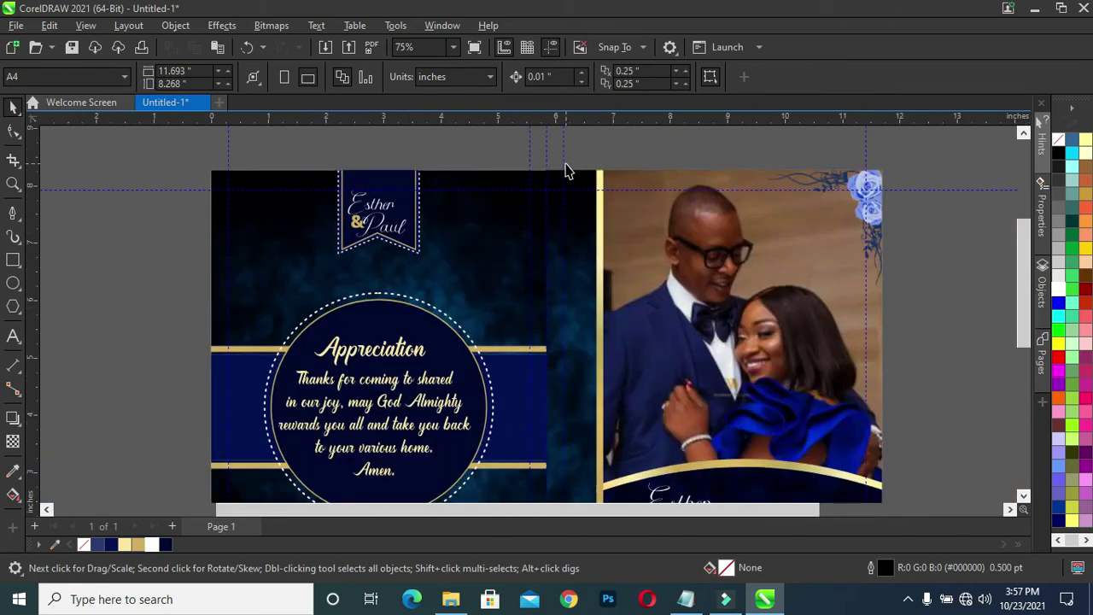
pyautogui.scroll(-1, 580, 175)
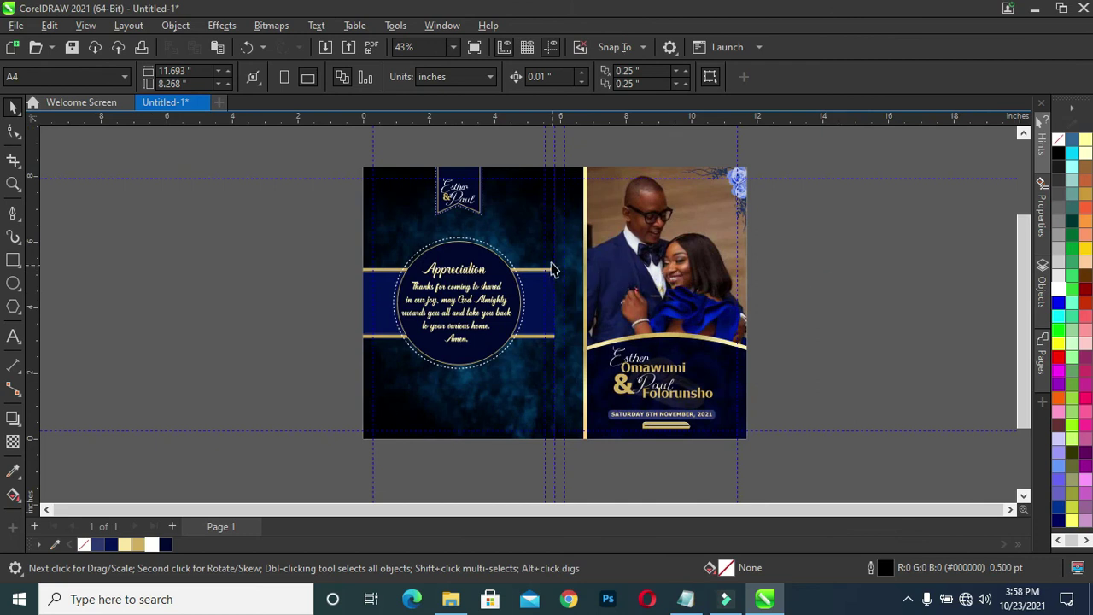